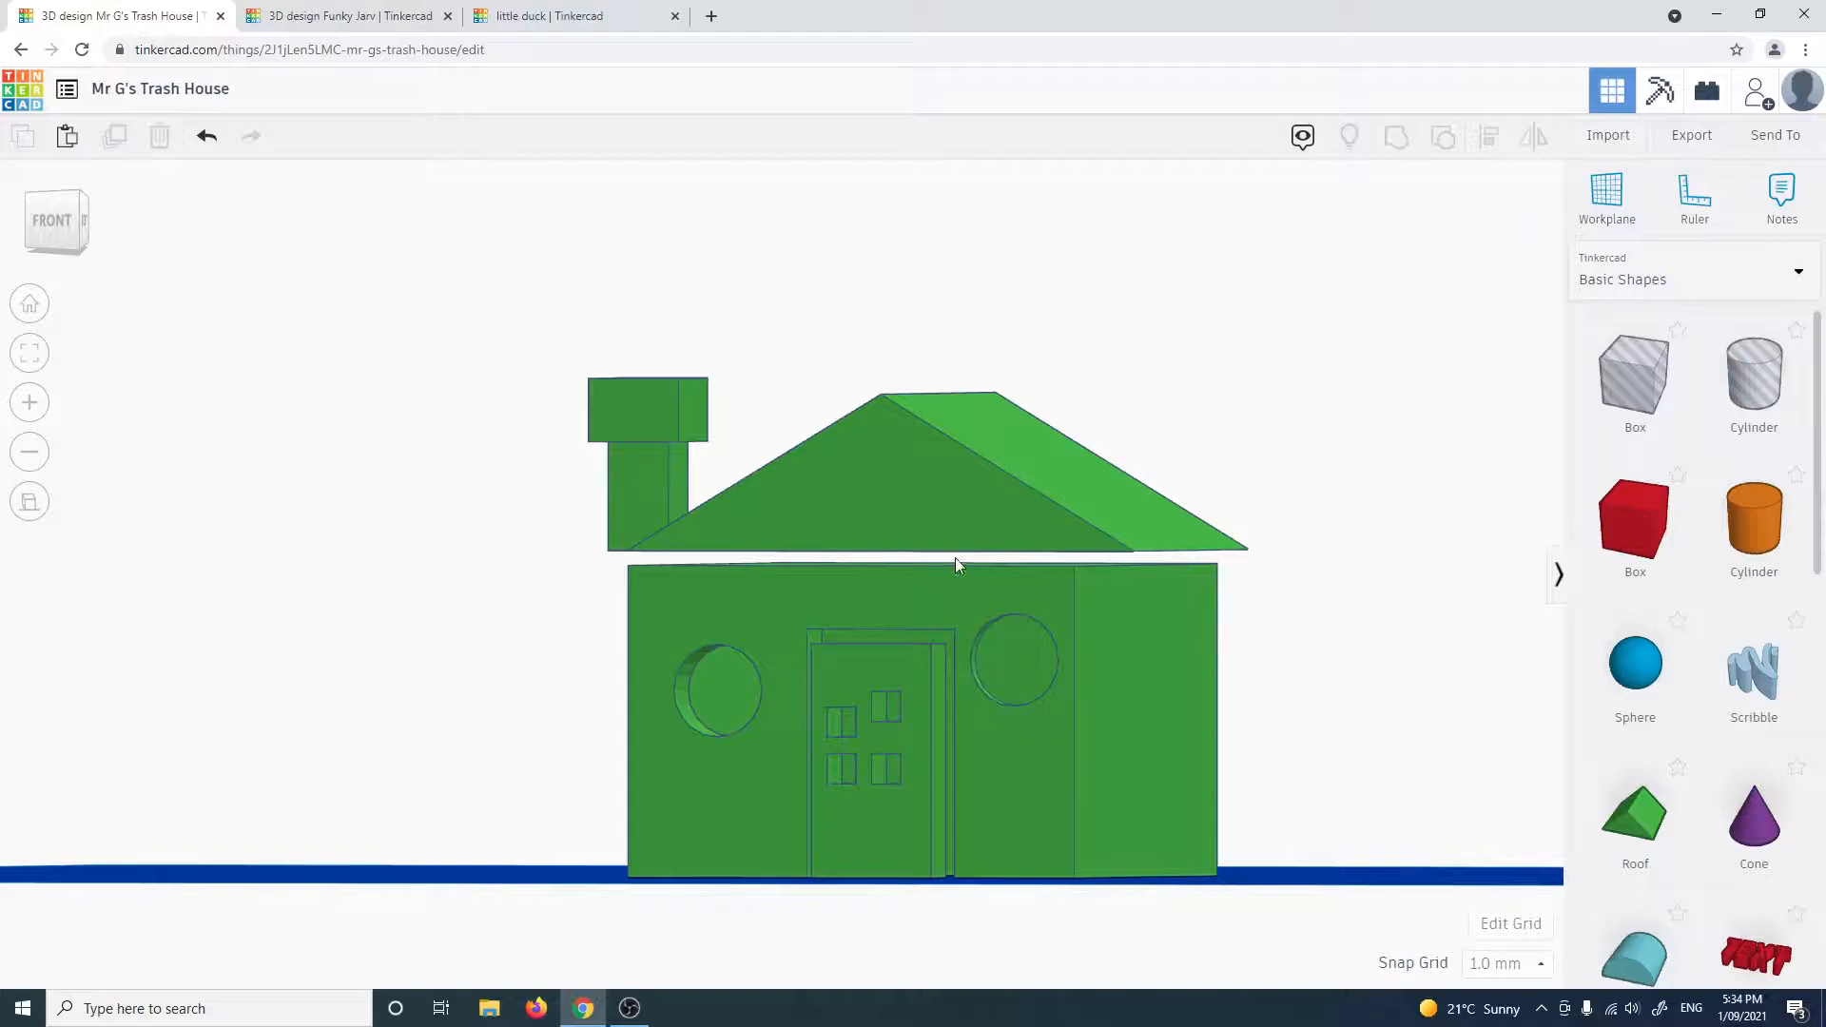
Examine the trash house model from several angles, and look at the little duck design page
right_click_drag(716, 578, 754, 688)
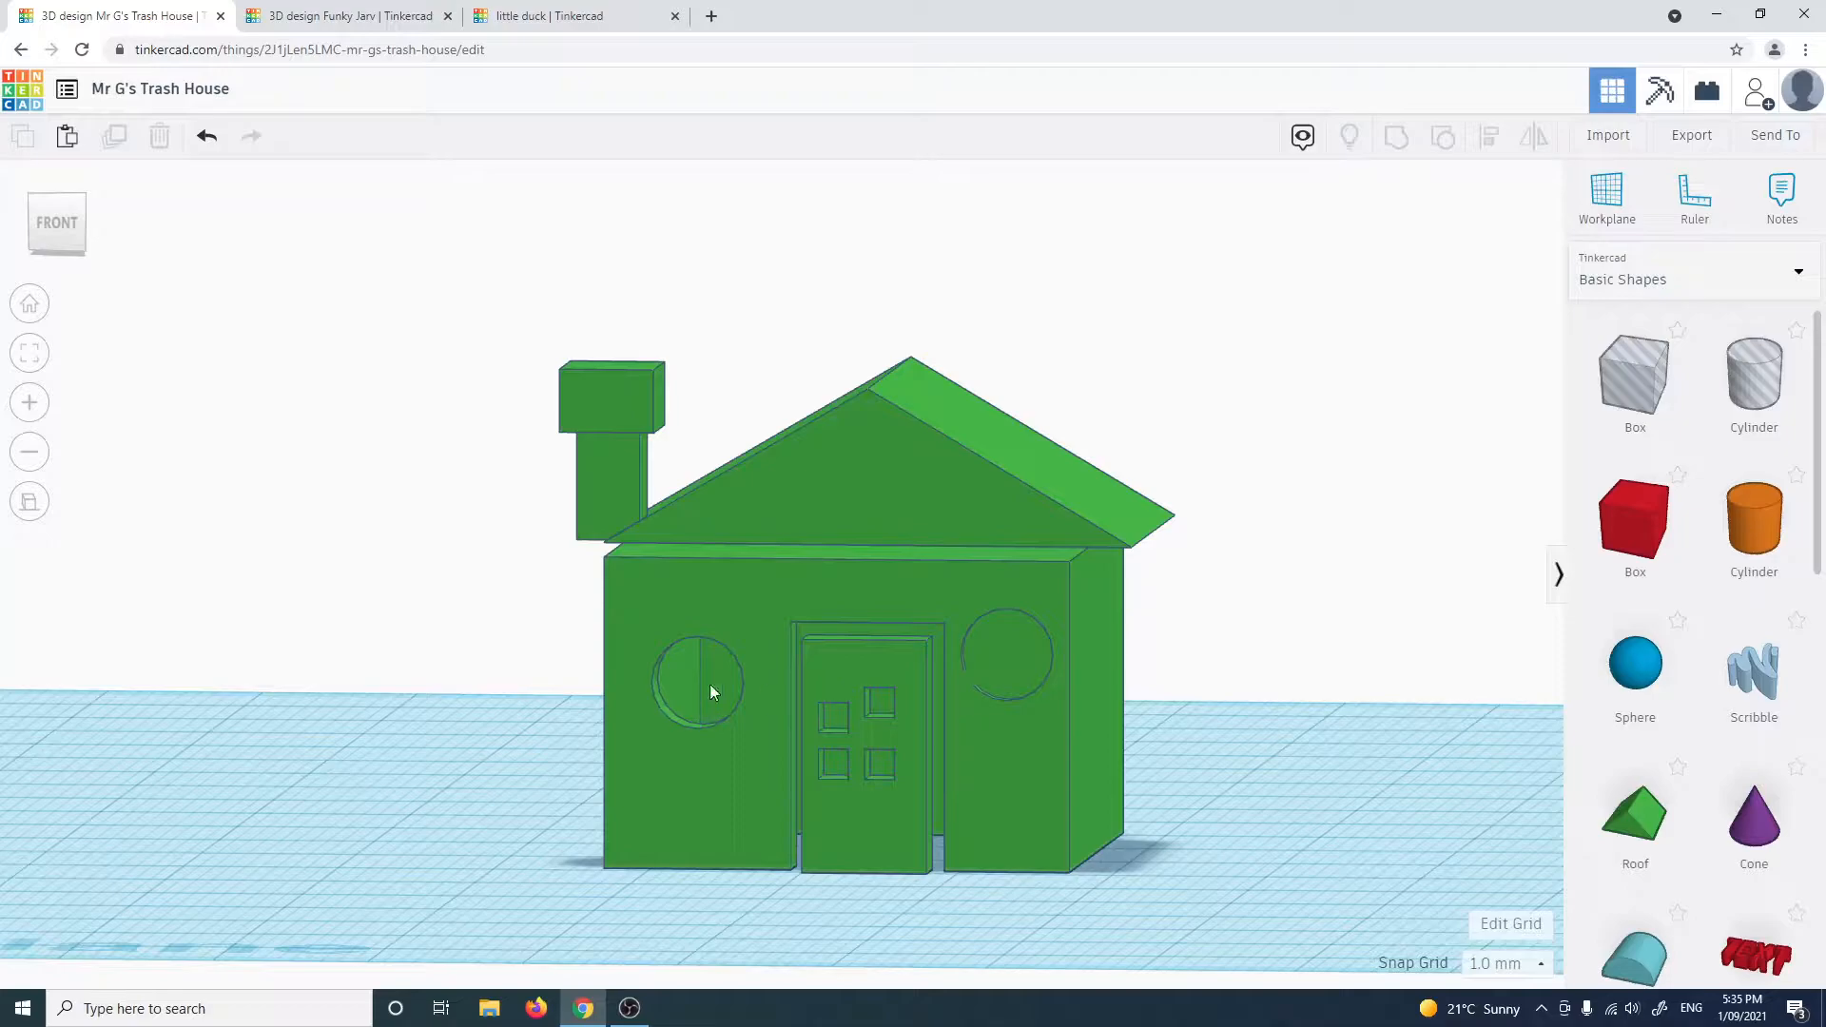
right_click_drag(1051, 654, 846, 799)
scroll(925, 792, "up", 4)
right_click_drag(938, 833, 725, 738)
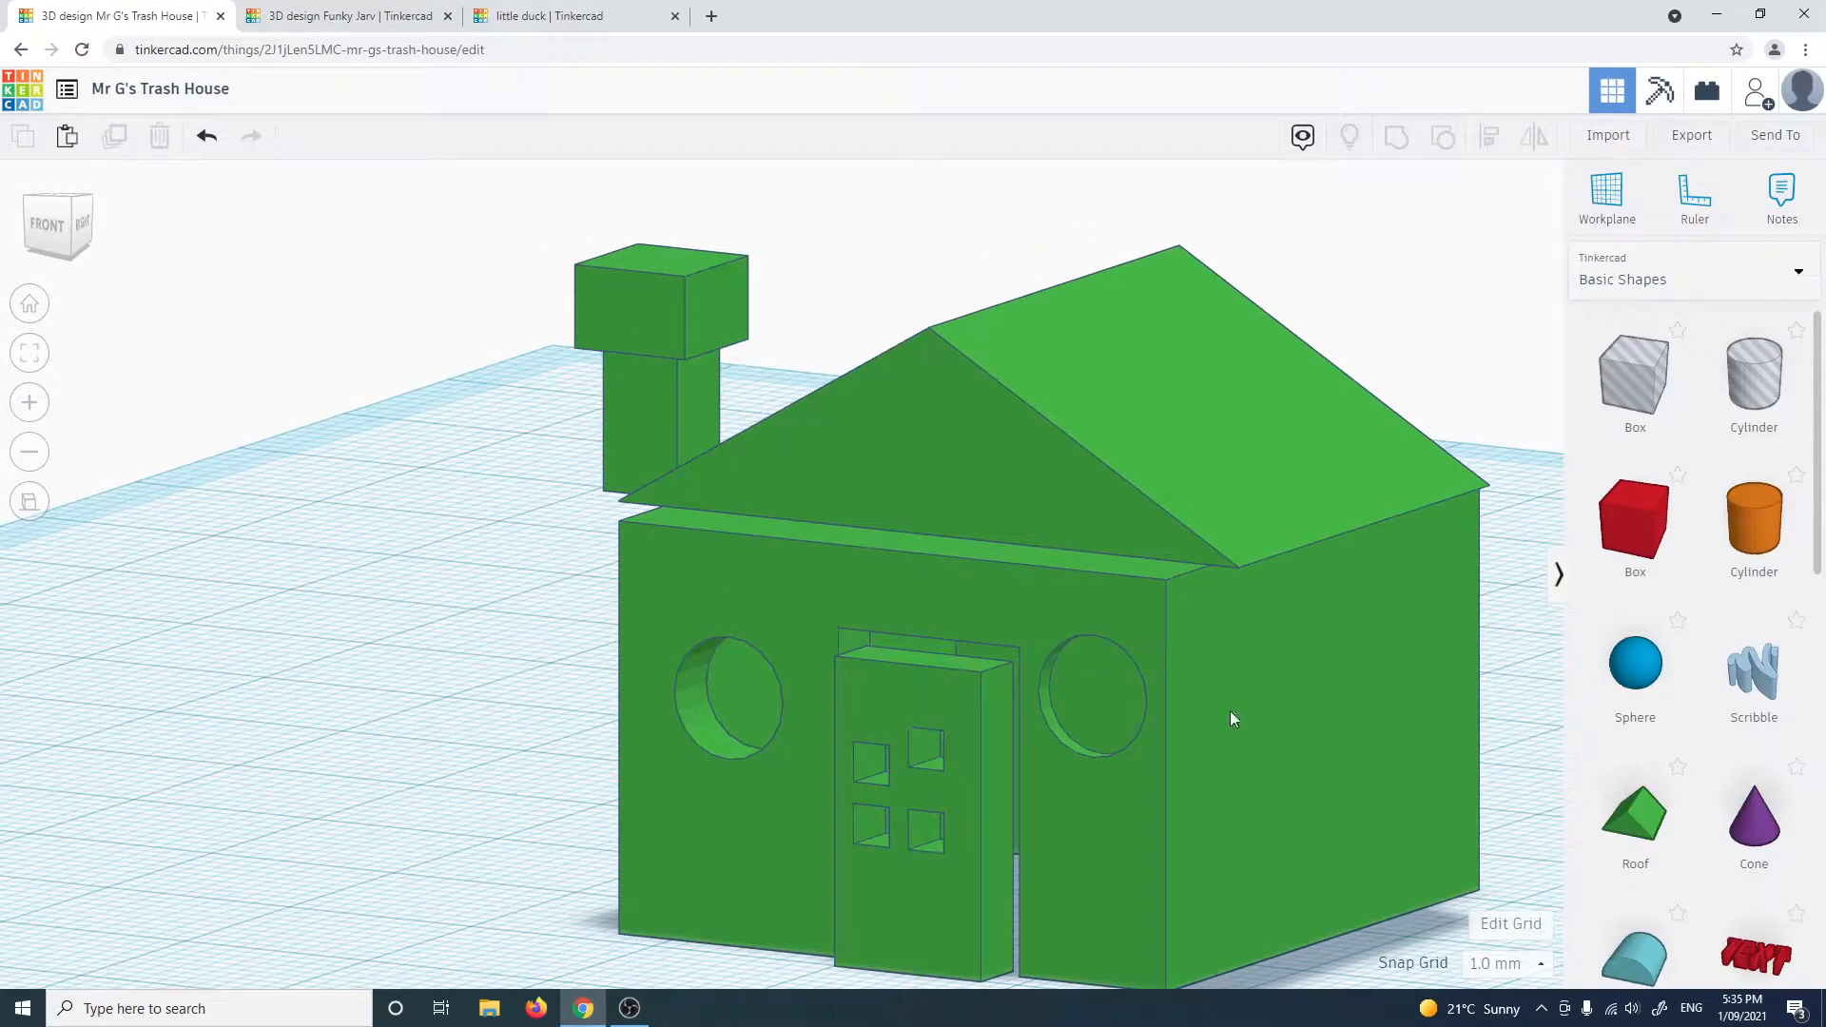
scroll(847, 761, "down", 2)
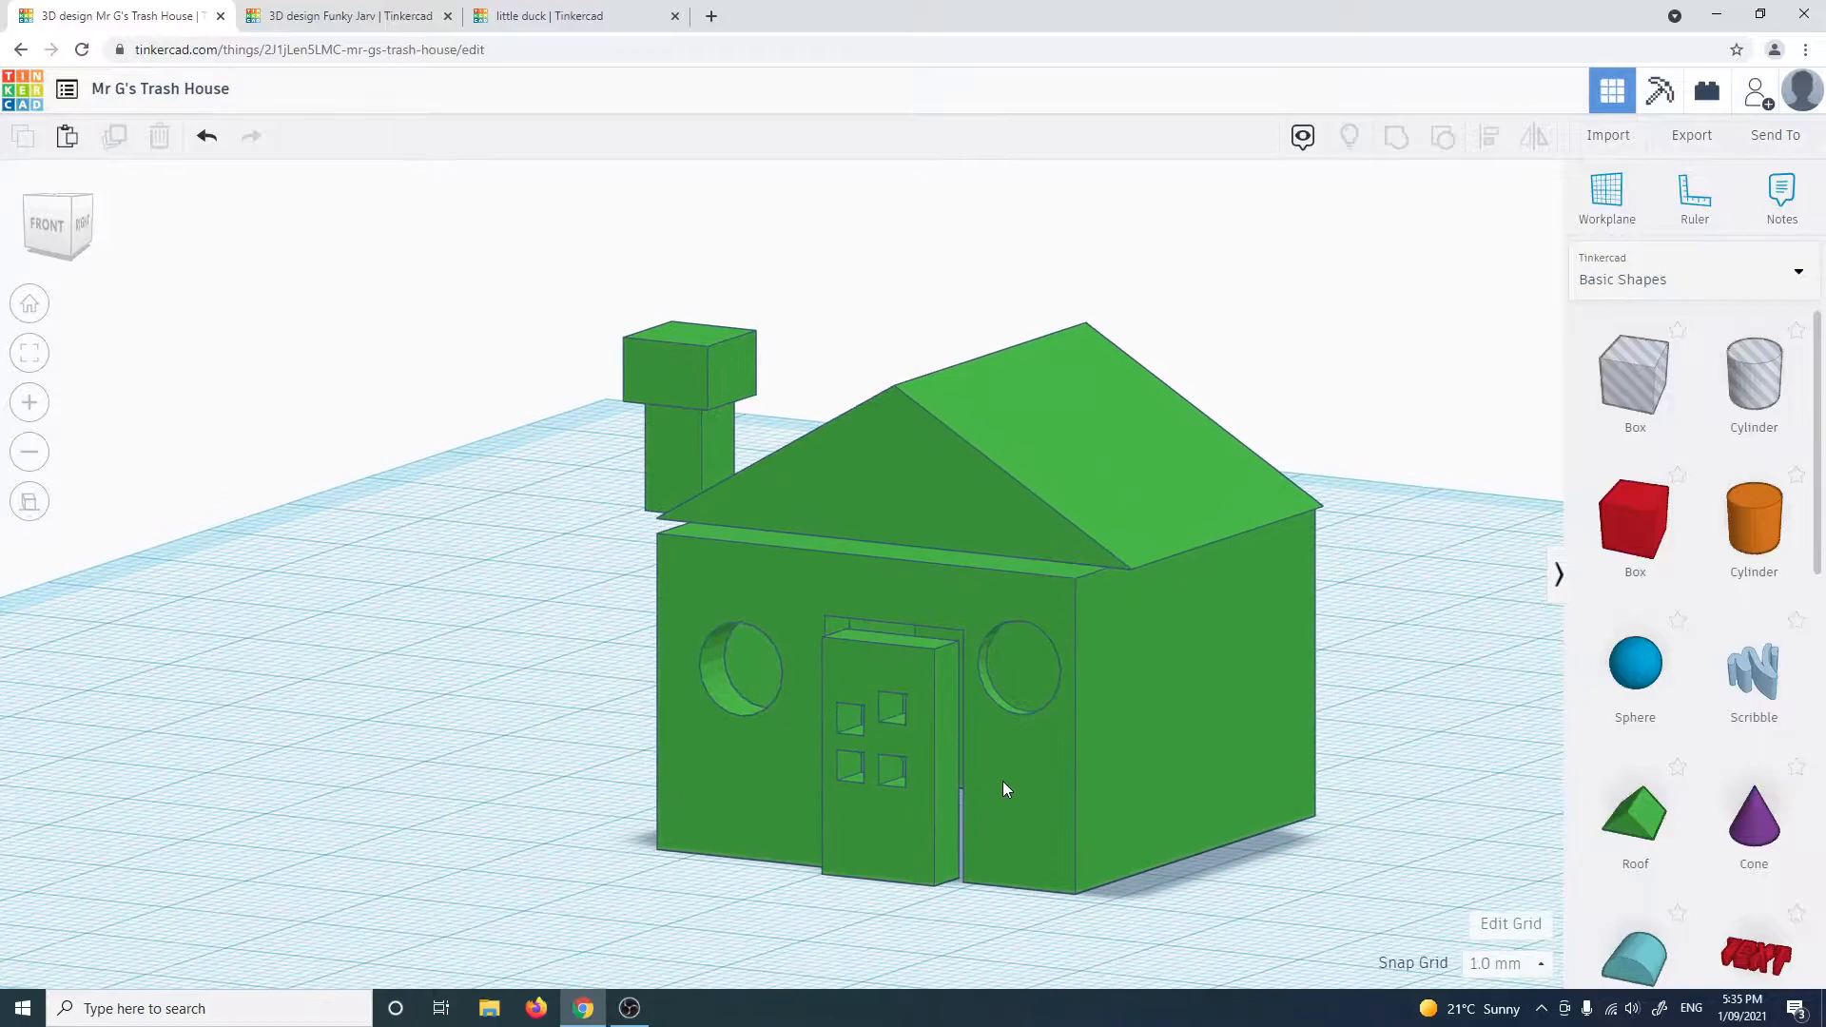
right_click_drag(941, 848, 998, 911)
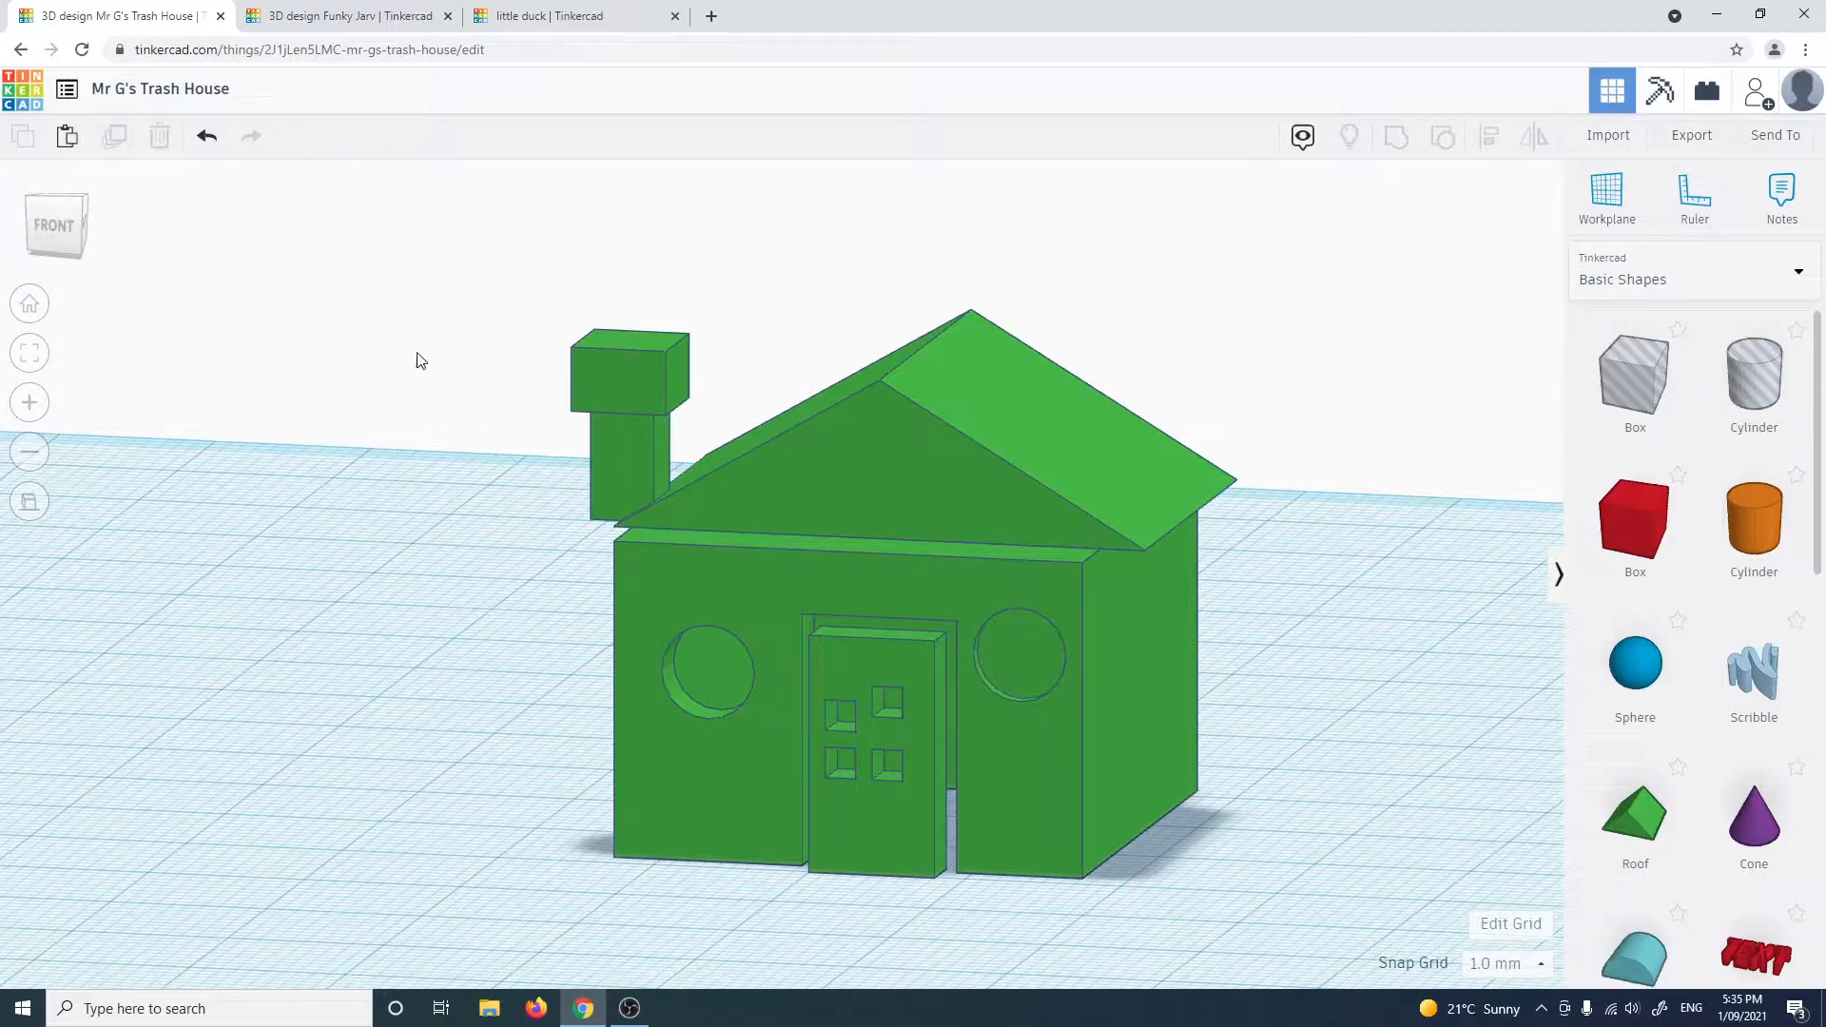
left_click(556, 20)
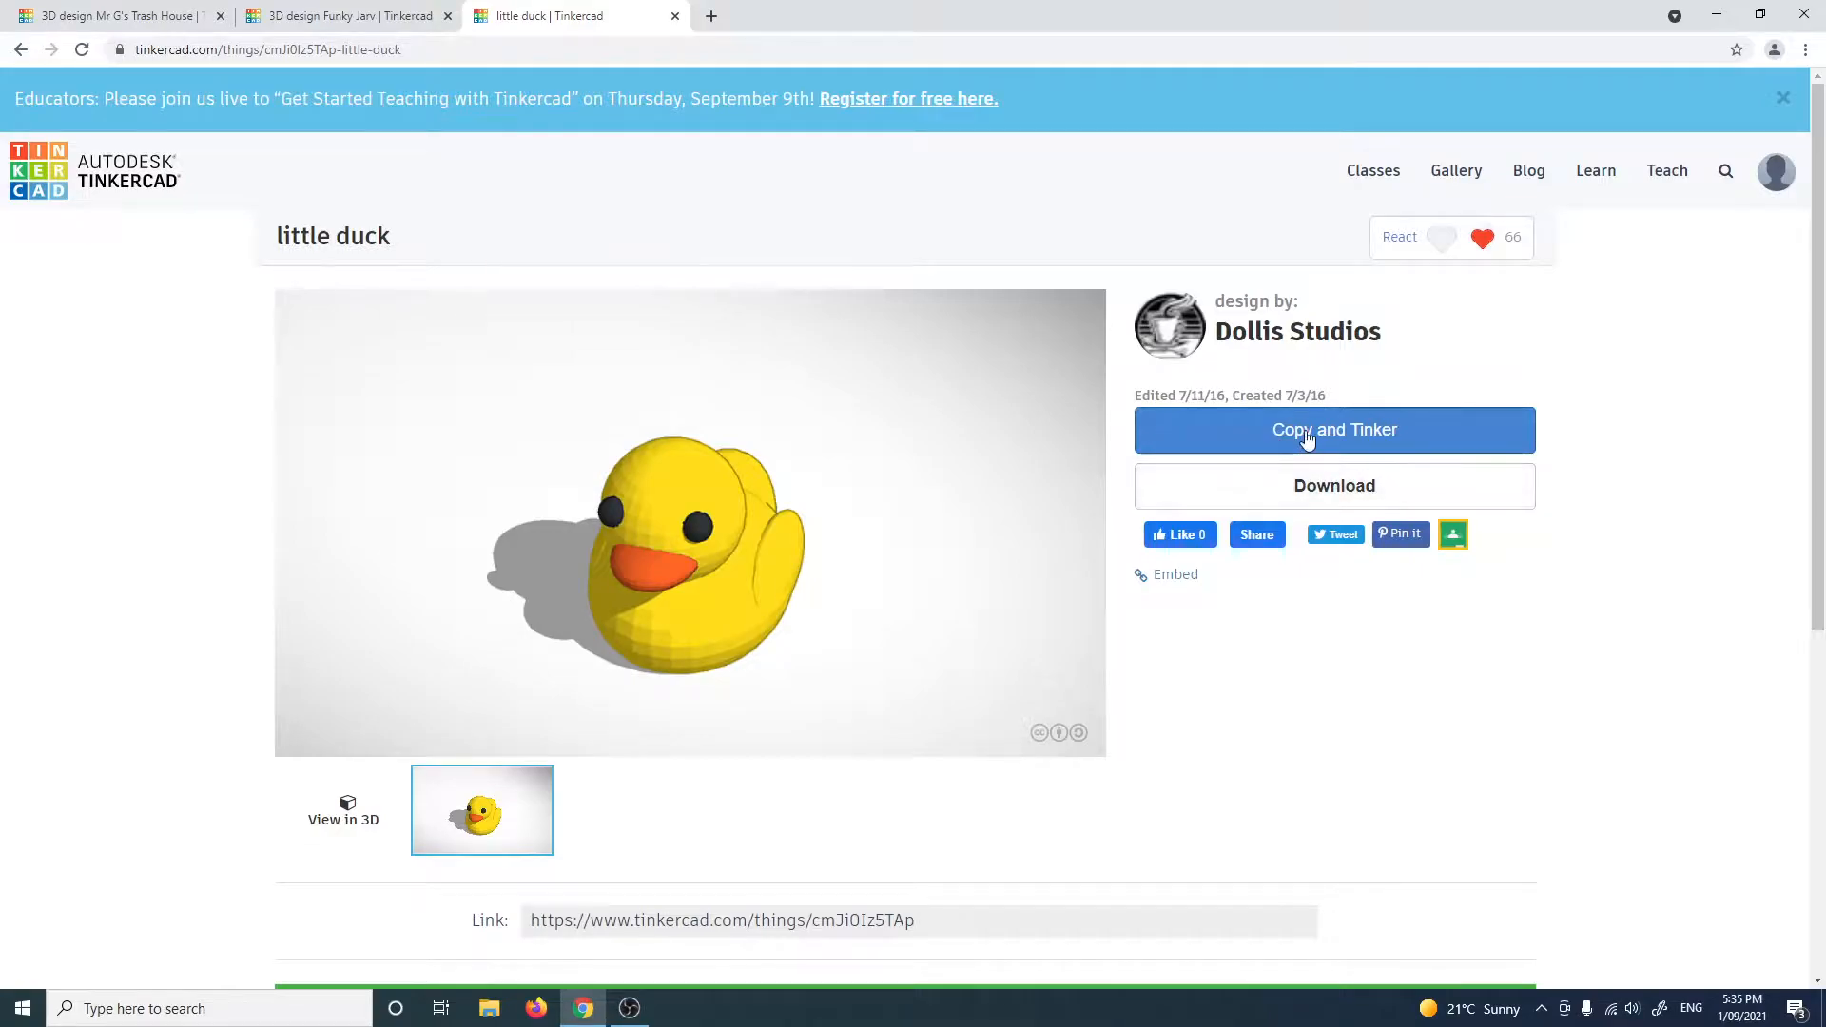
left_click(347, 17)
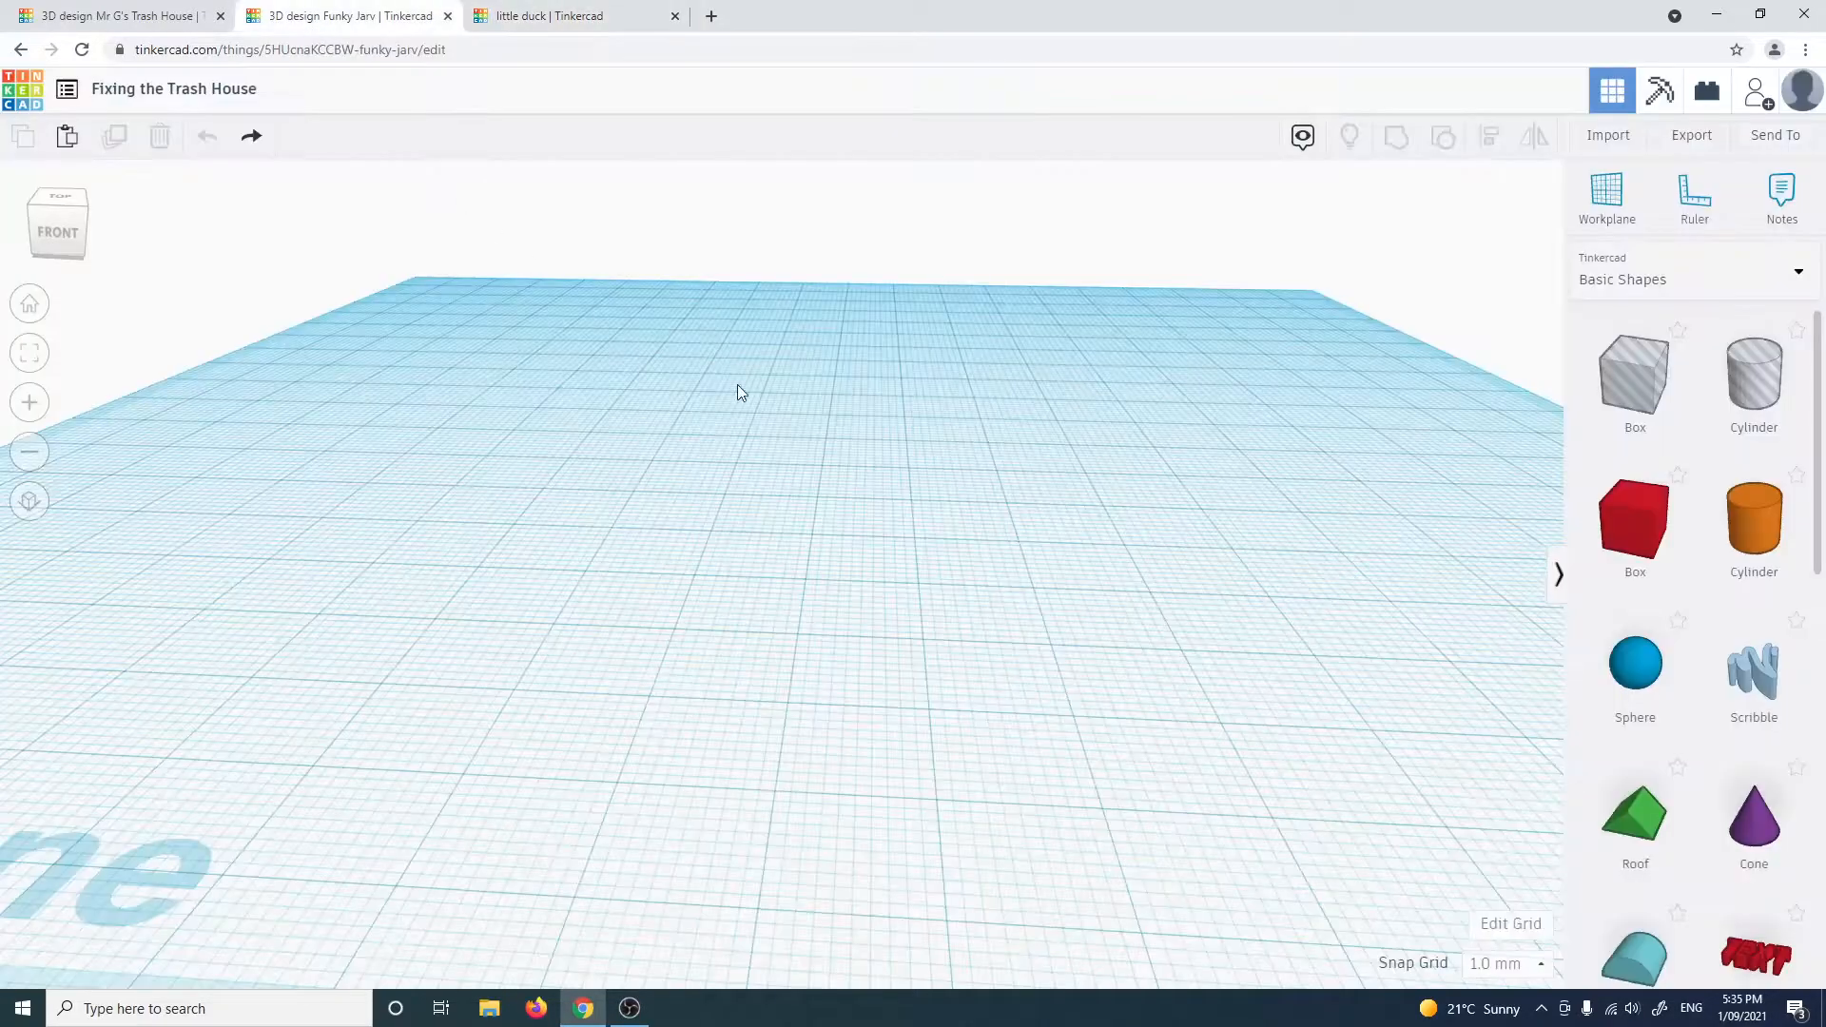
Copy the house from Mr G's Trash House and paste it into the Fixing the Trash House design
left_click(162, 21)
left_click(836, 528)
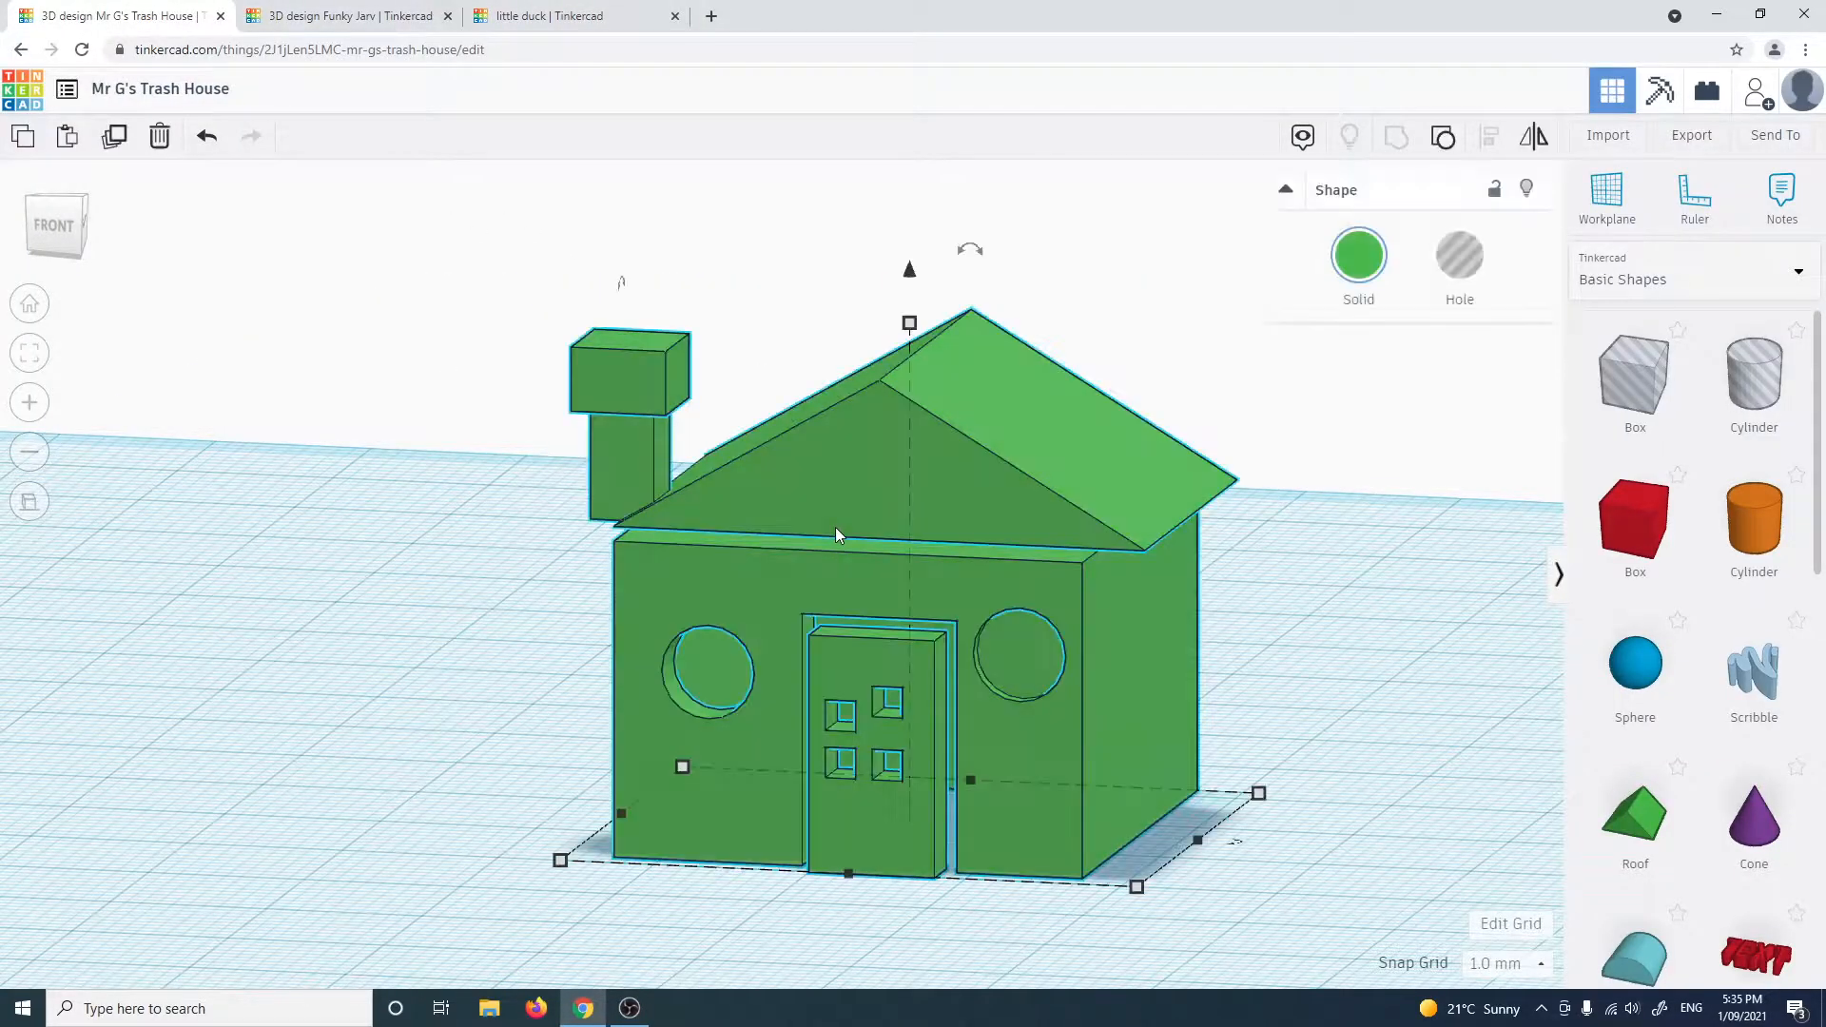
left_click(401, 26)
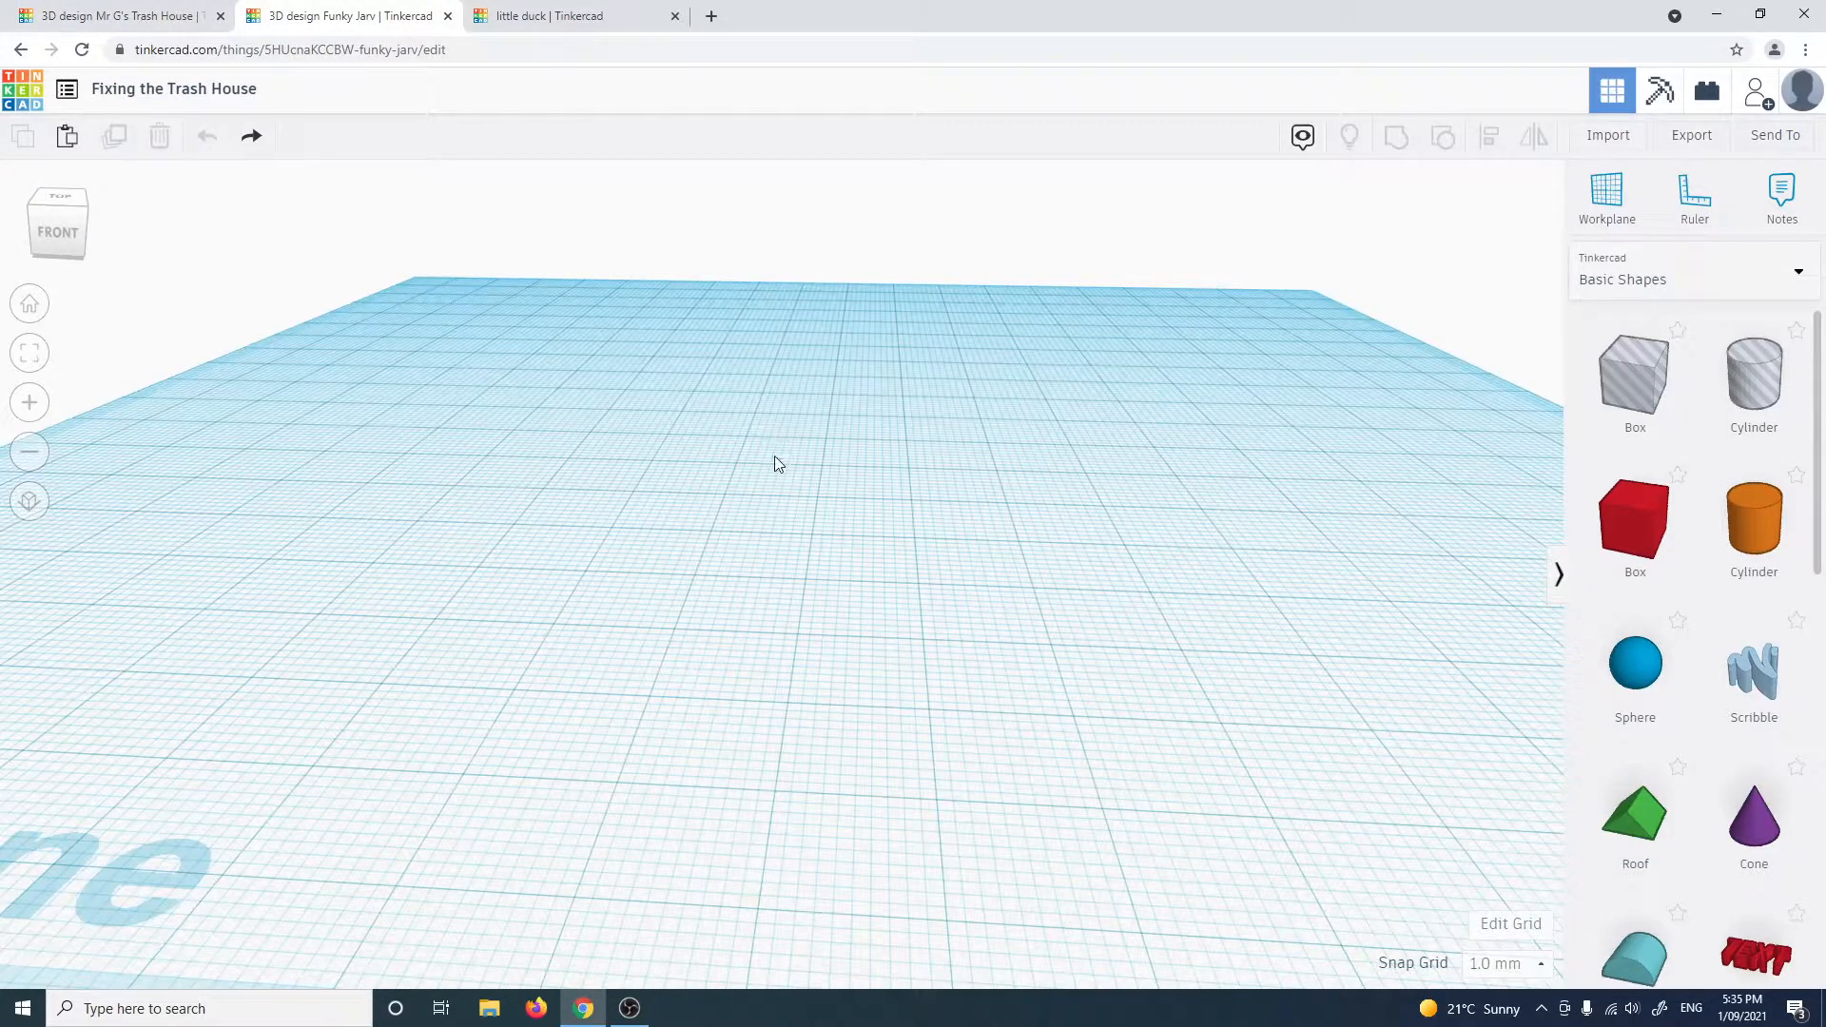
key("ctrl+v")
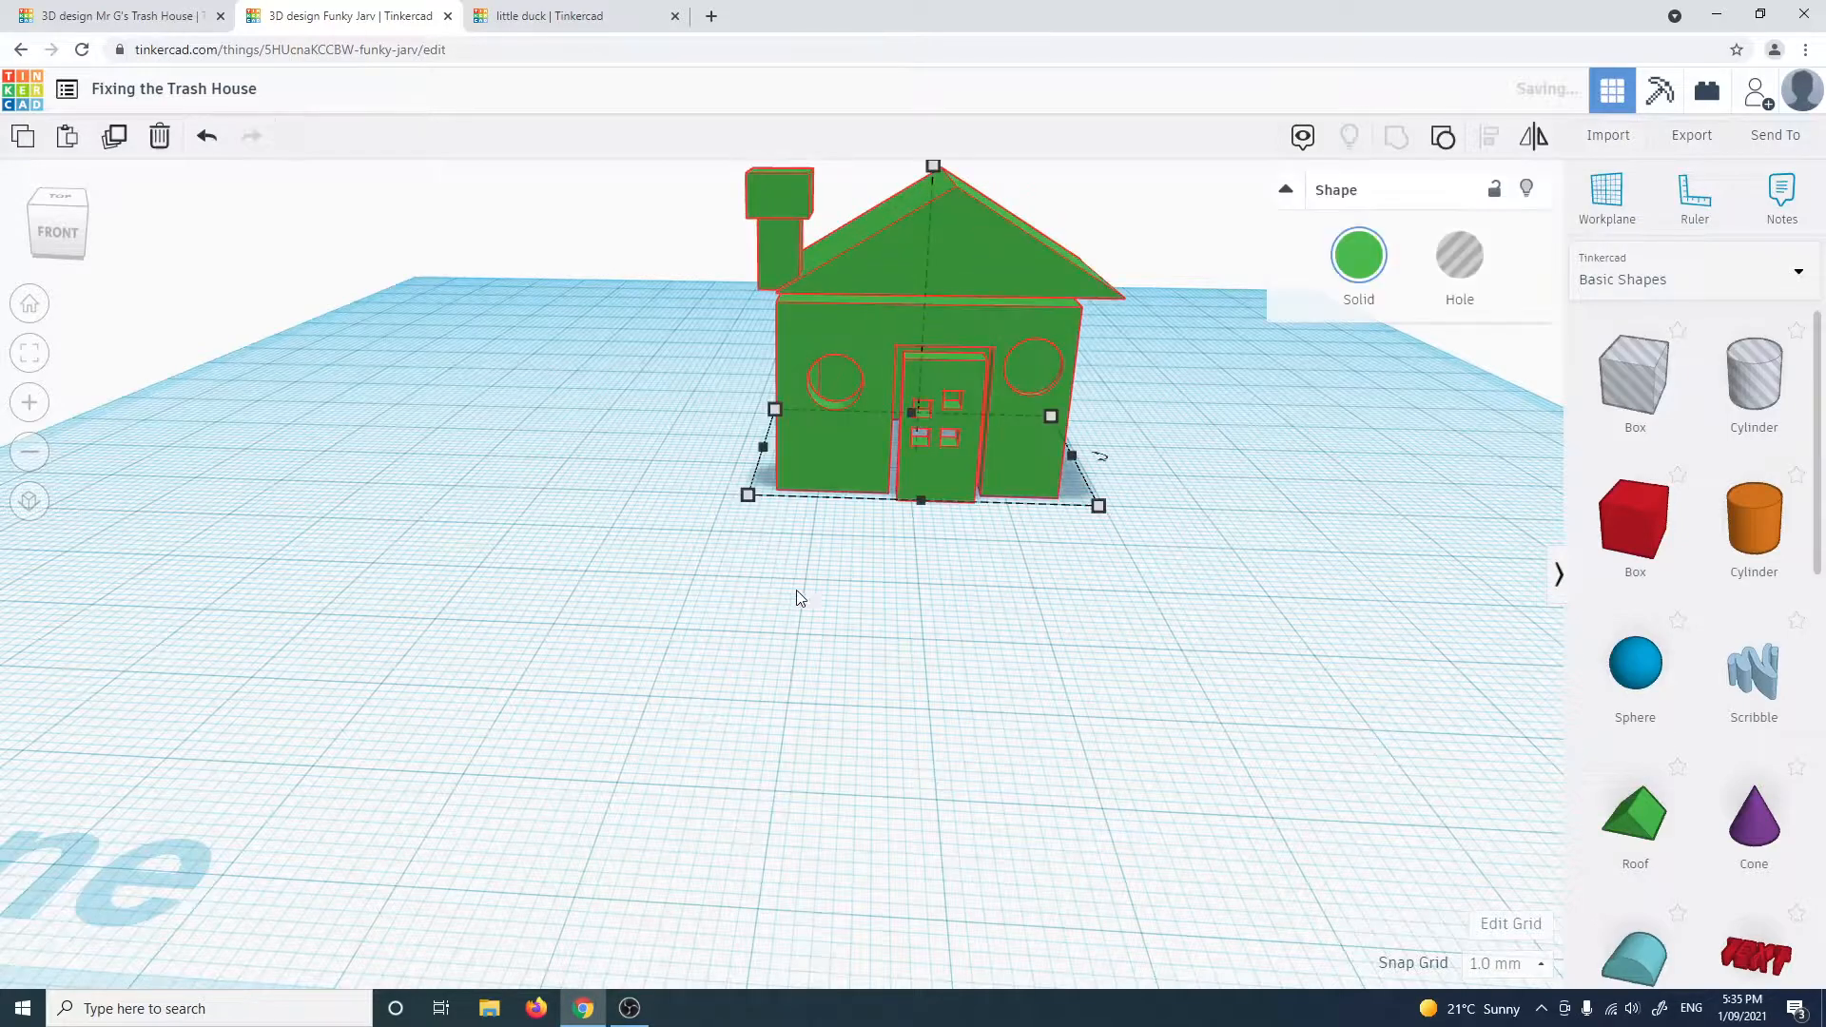
scroll(807, 567, "down", 4)
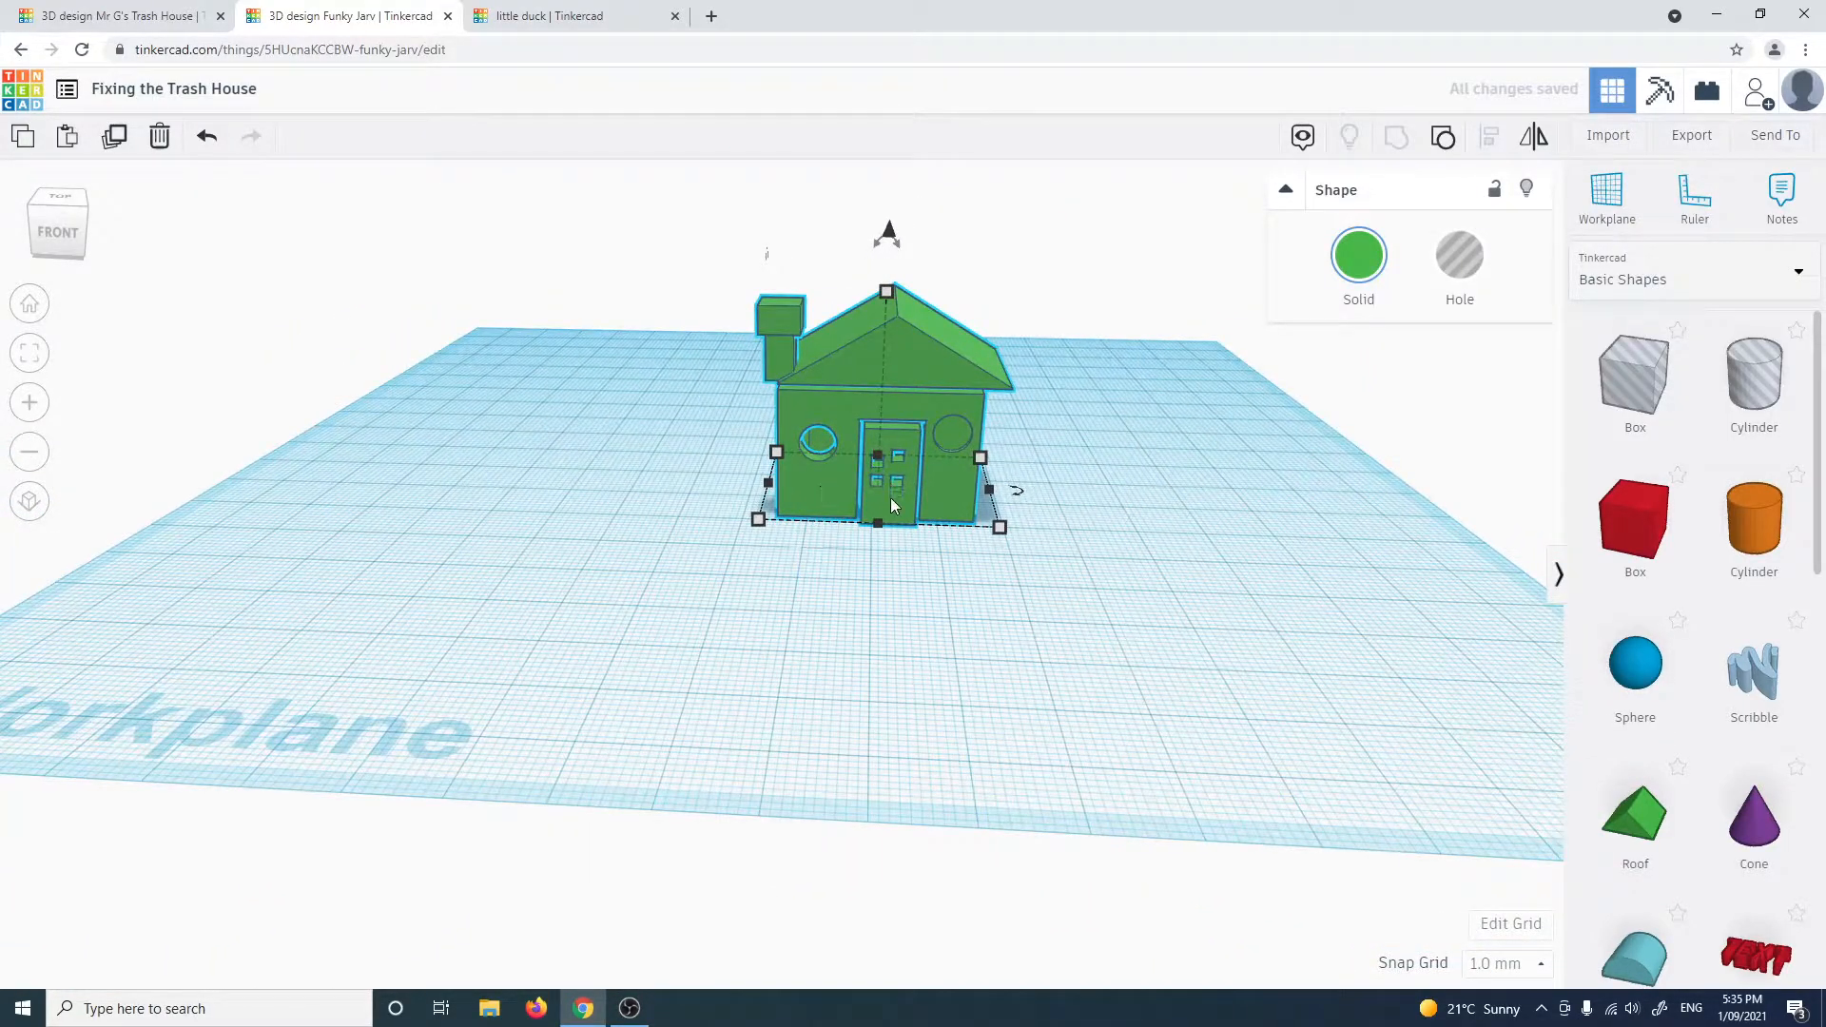
left_click(903, 592)
middle_click_drag(951, 576, 856, 623)
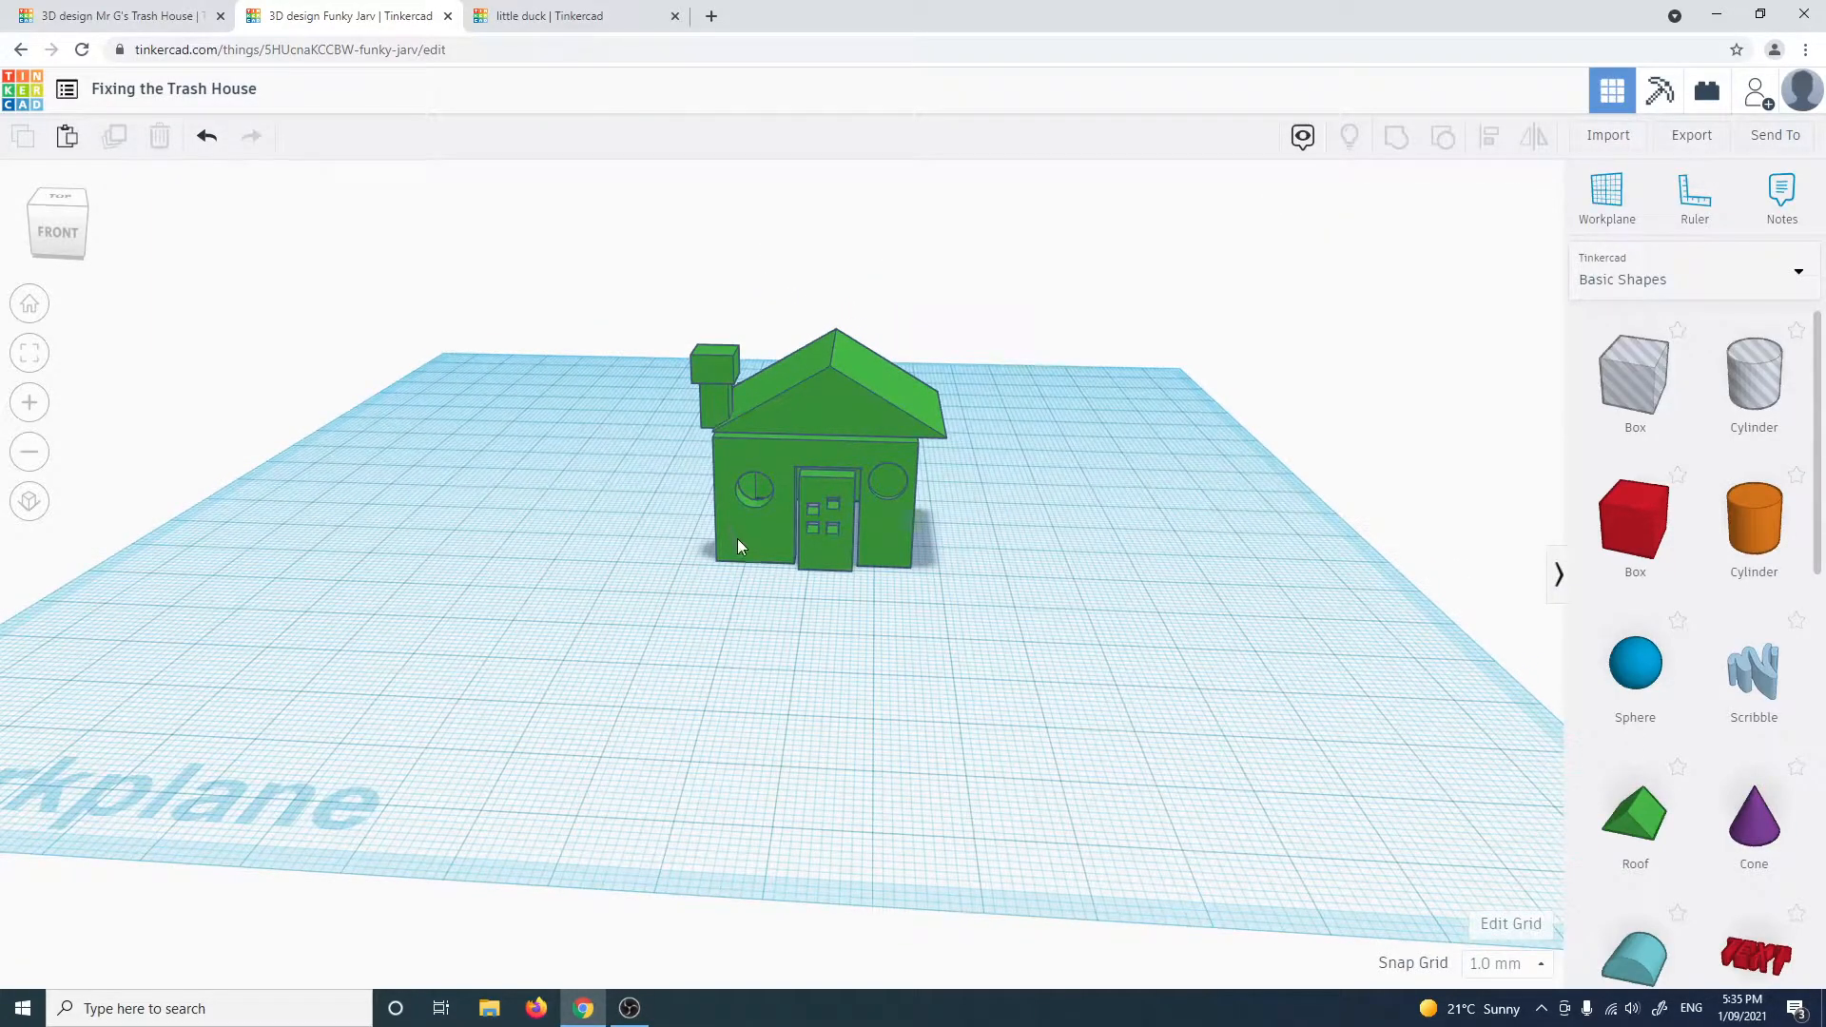
Place a ruler on the workplane in front of the house, outside its front-left corner
left_click(1692, 208)
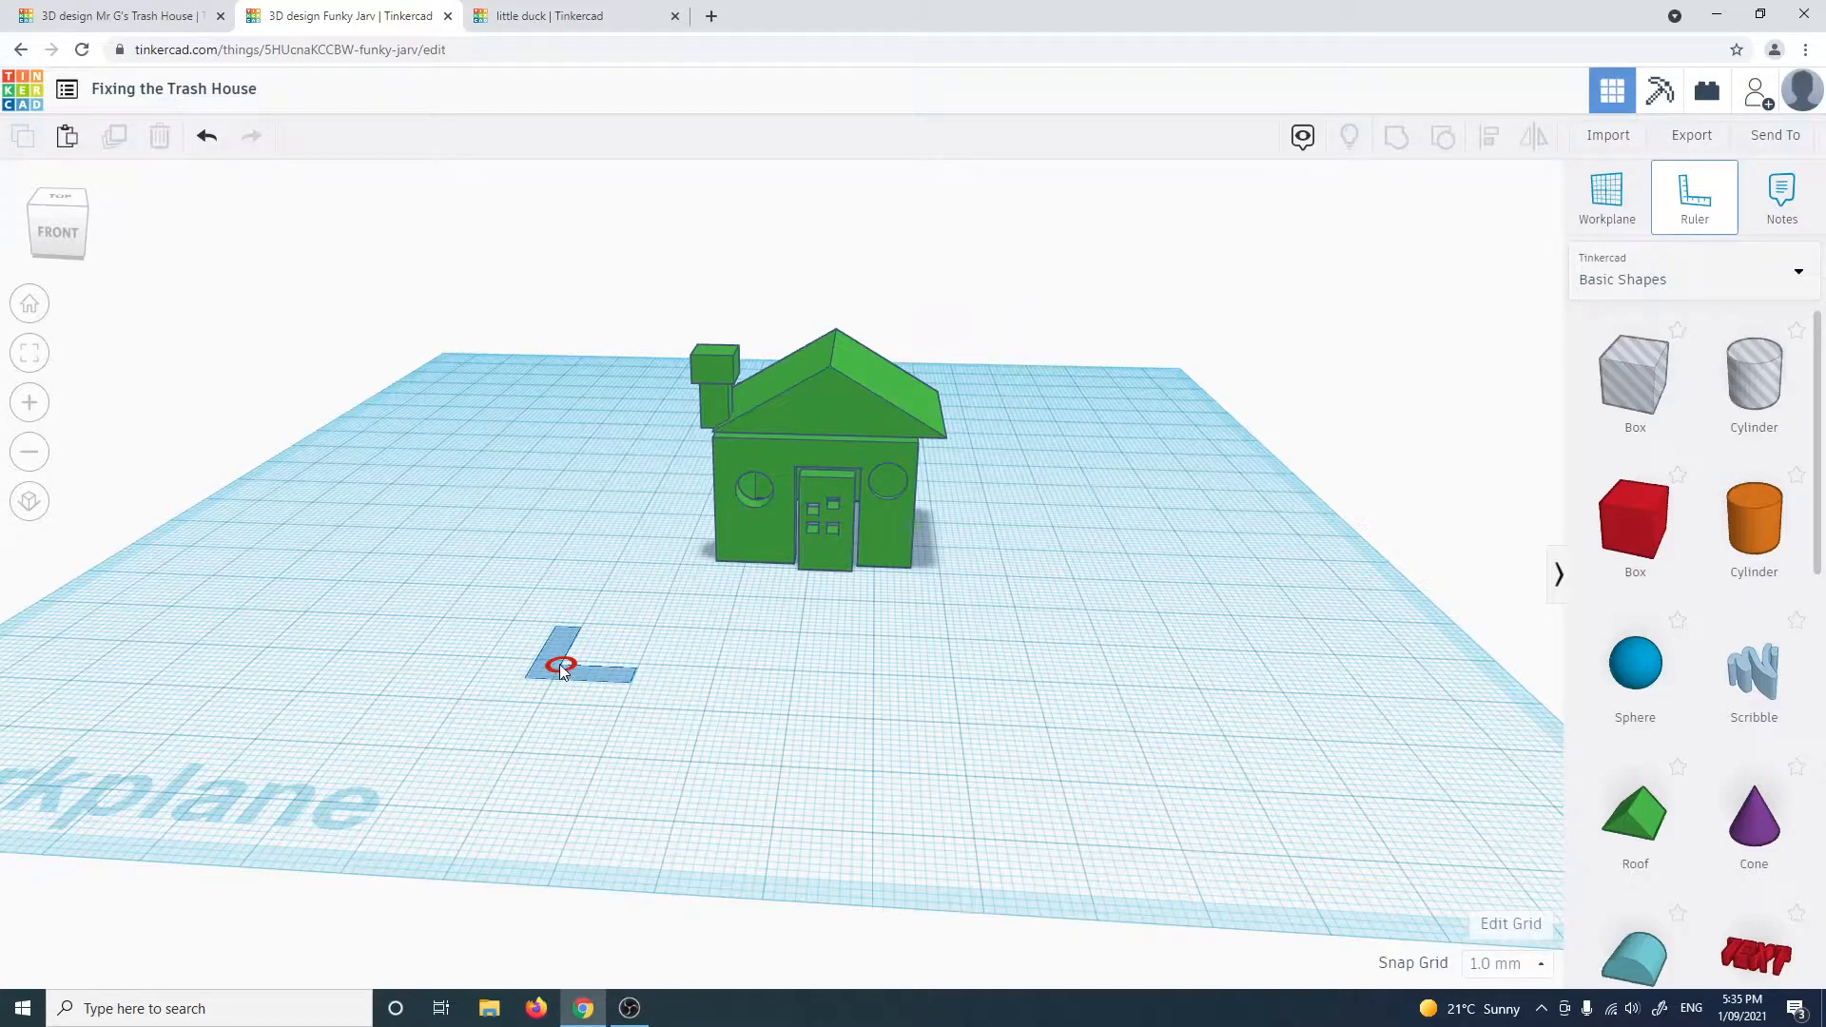
left_click(562, 666)
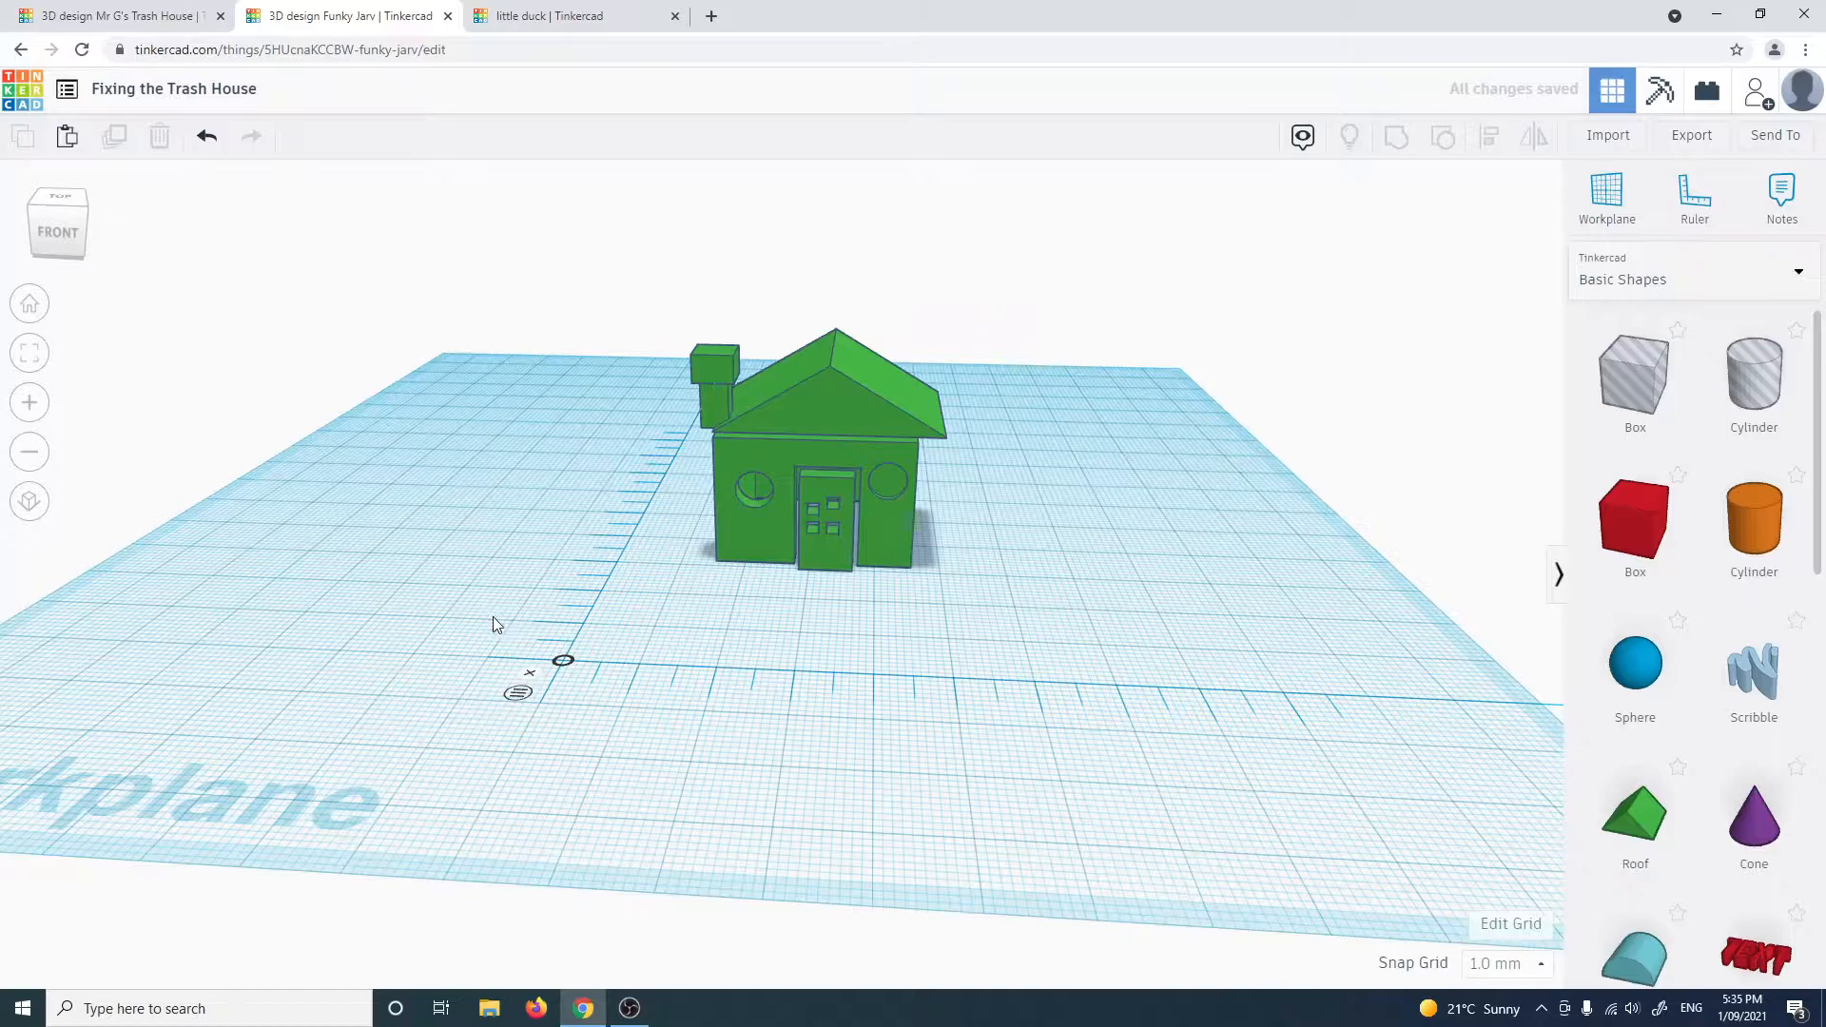
scroll(566, 671, "down", 3)
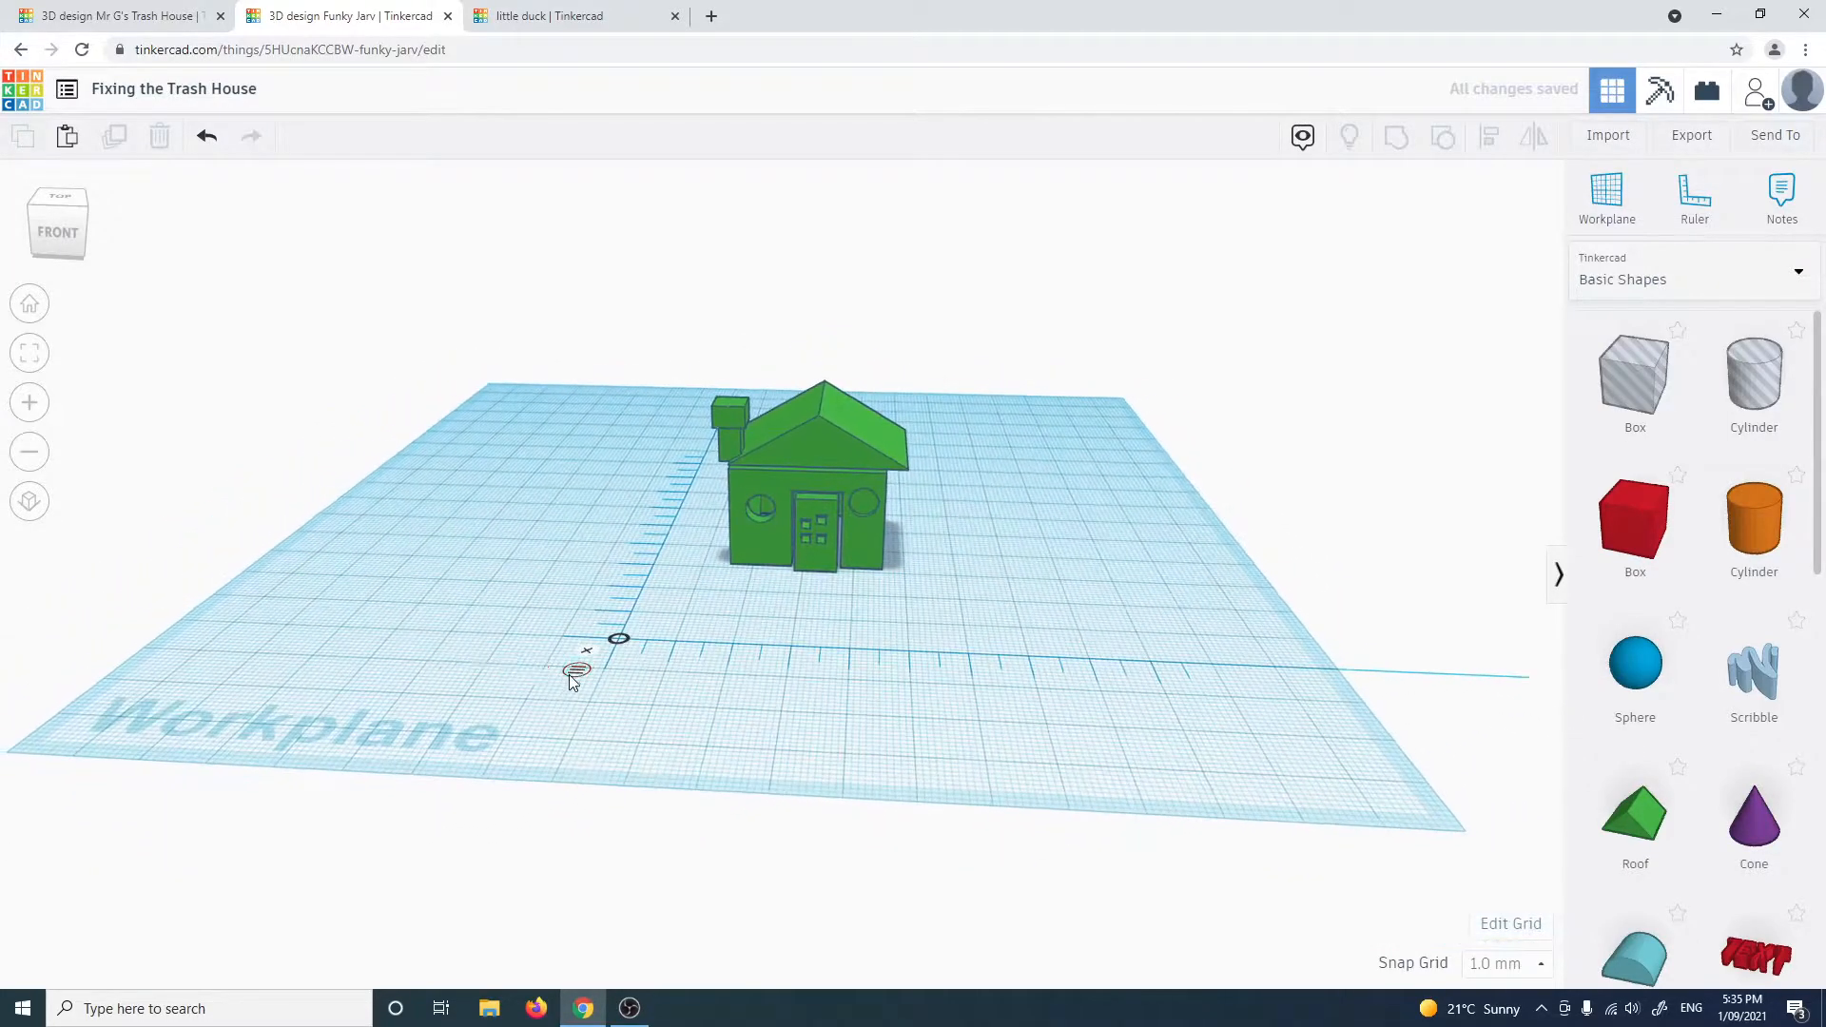
scroll(561, 675, "up", 5)
scroll(630, 668, "up", 1)
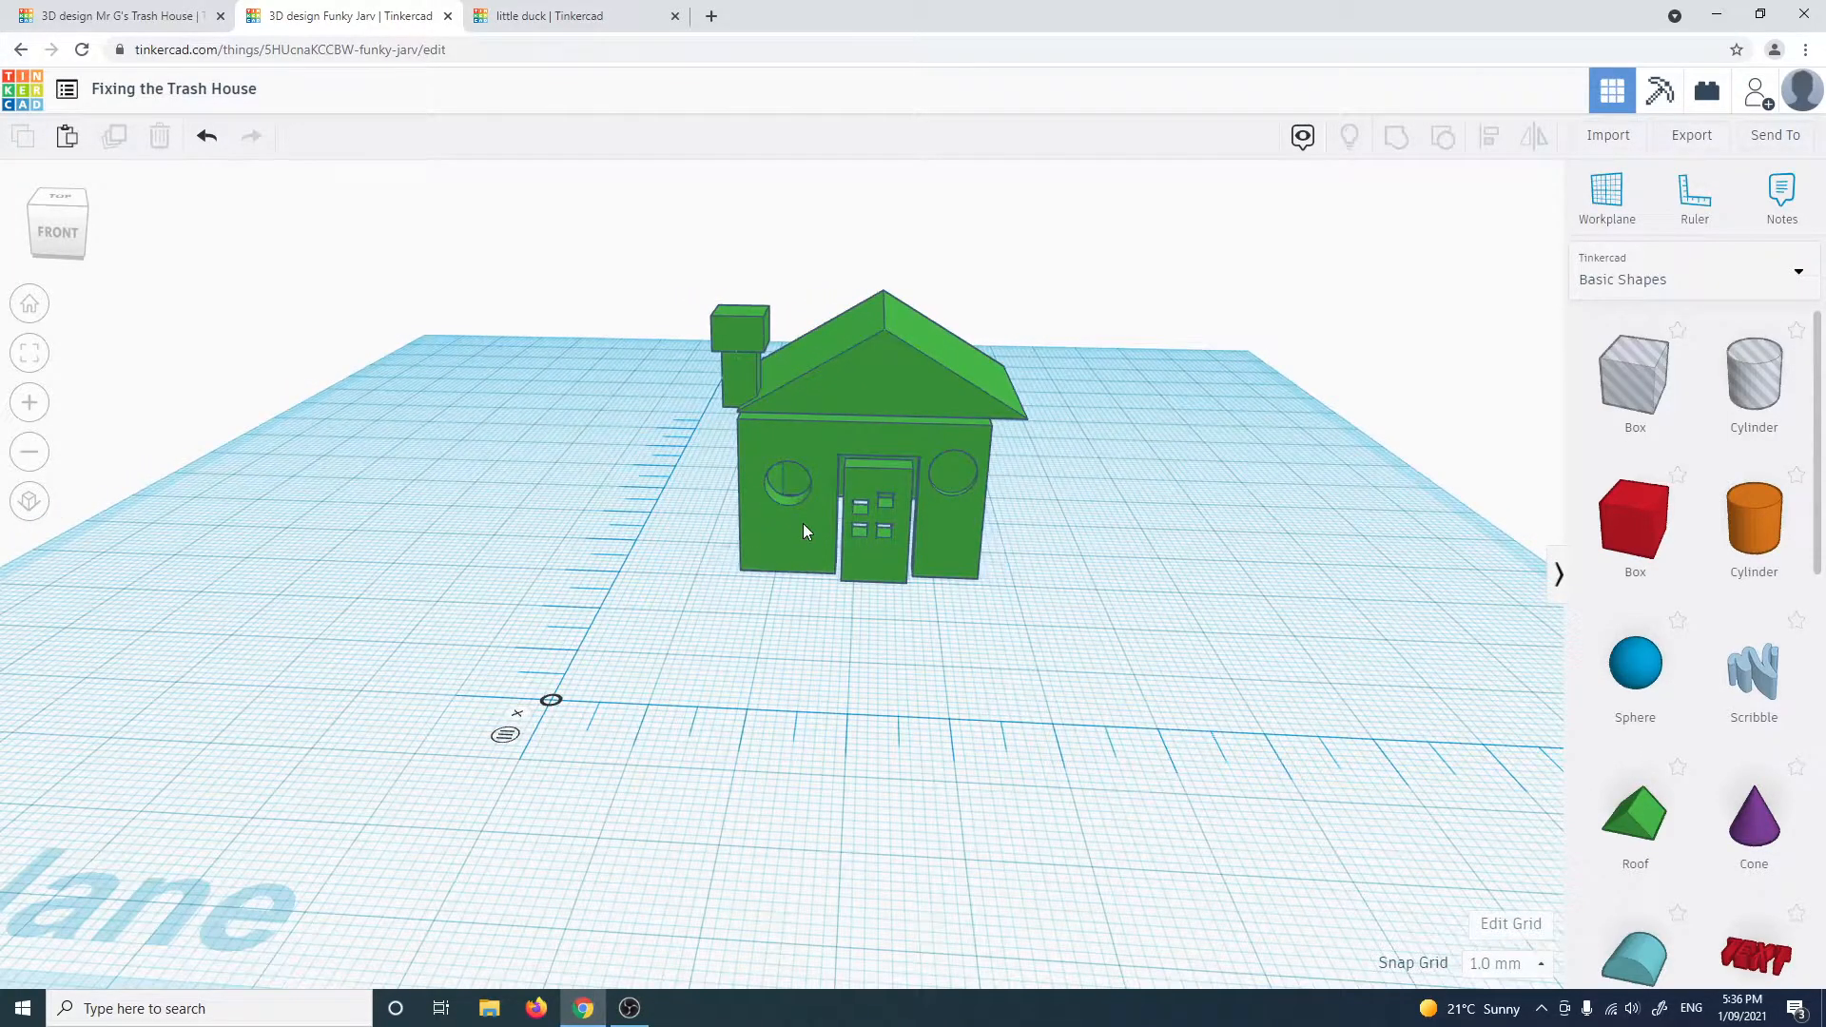
Select the house and inspect its ruler dimensions and its height above the workplane
left_click(803, 525)
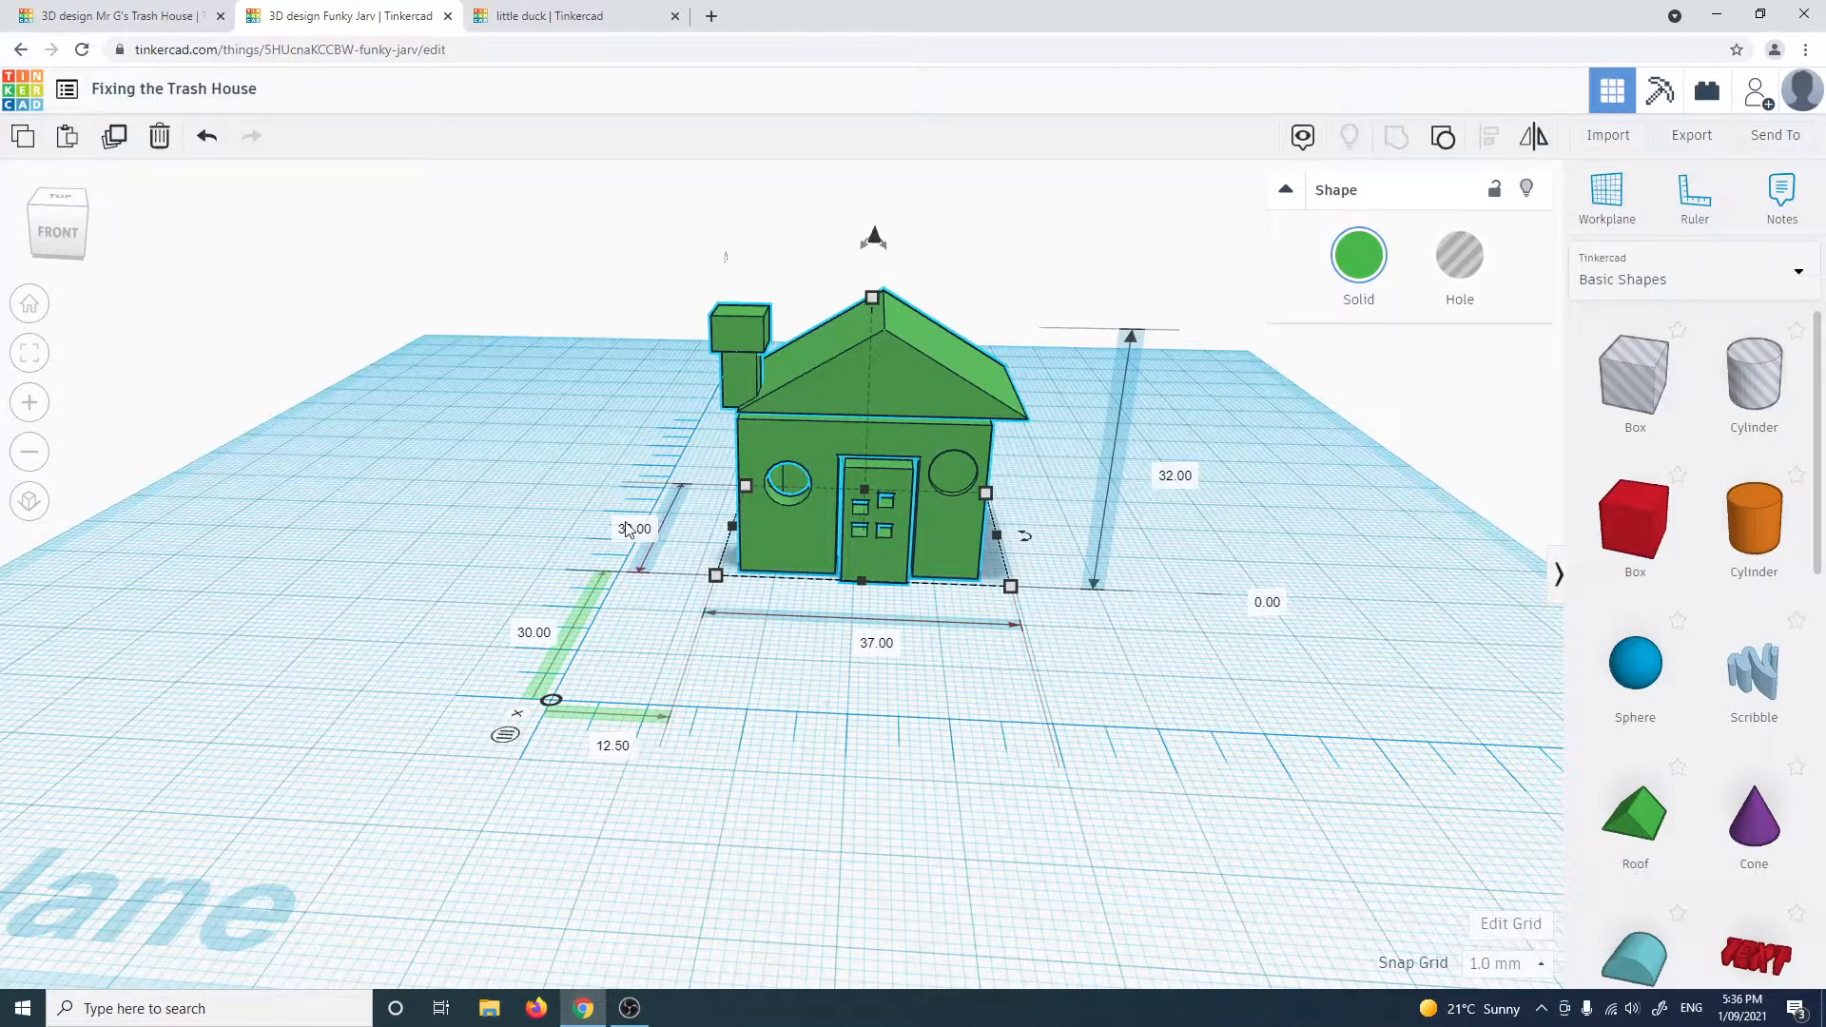
left_click(880, 645)
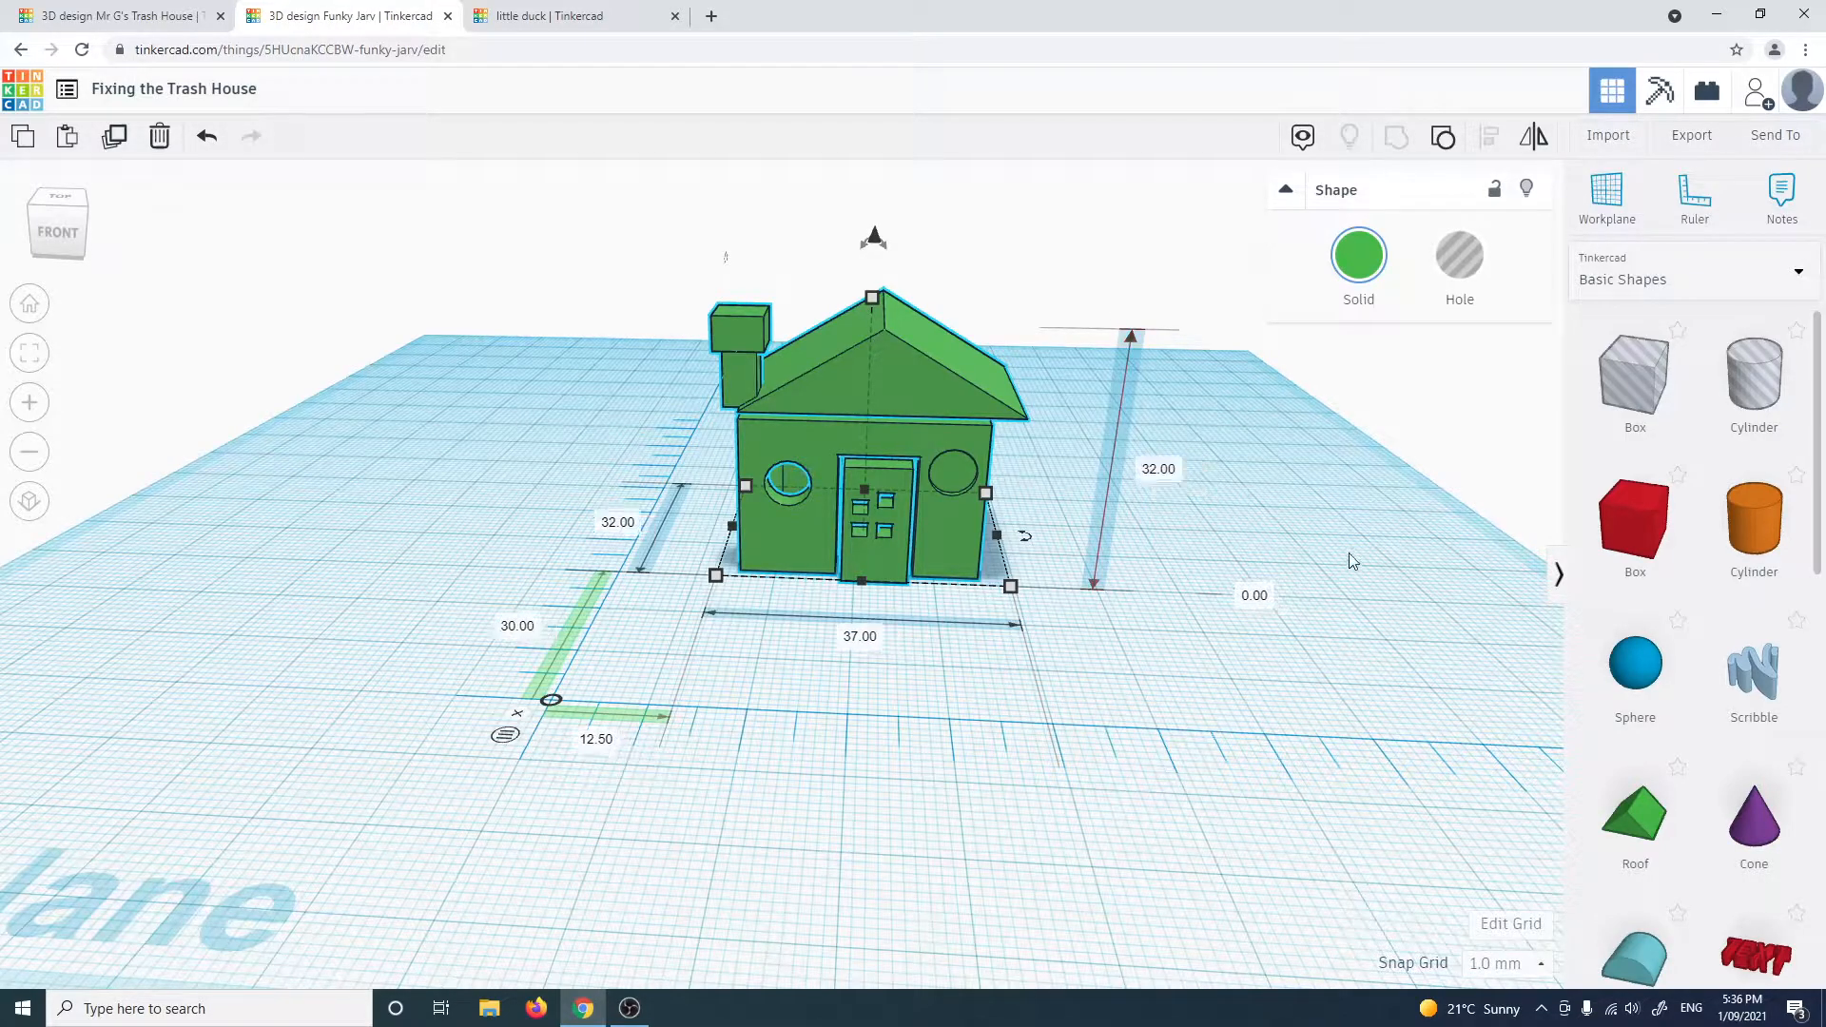
left_click(1262, 597)
key("Return")
Raise the house 1 mm above the workplane, lower it to -1 mm, and return it to 0 mm
left_click_drag(875, 239, 873, 231)
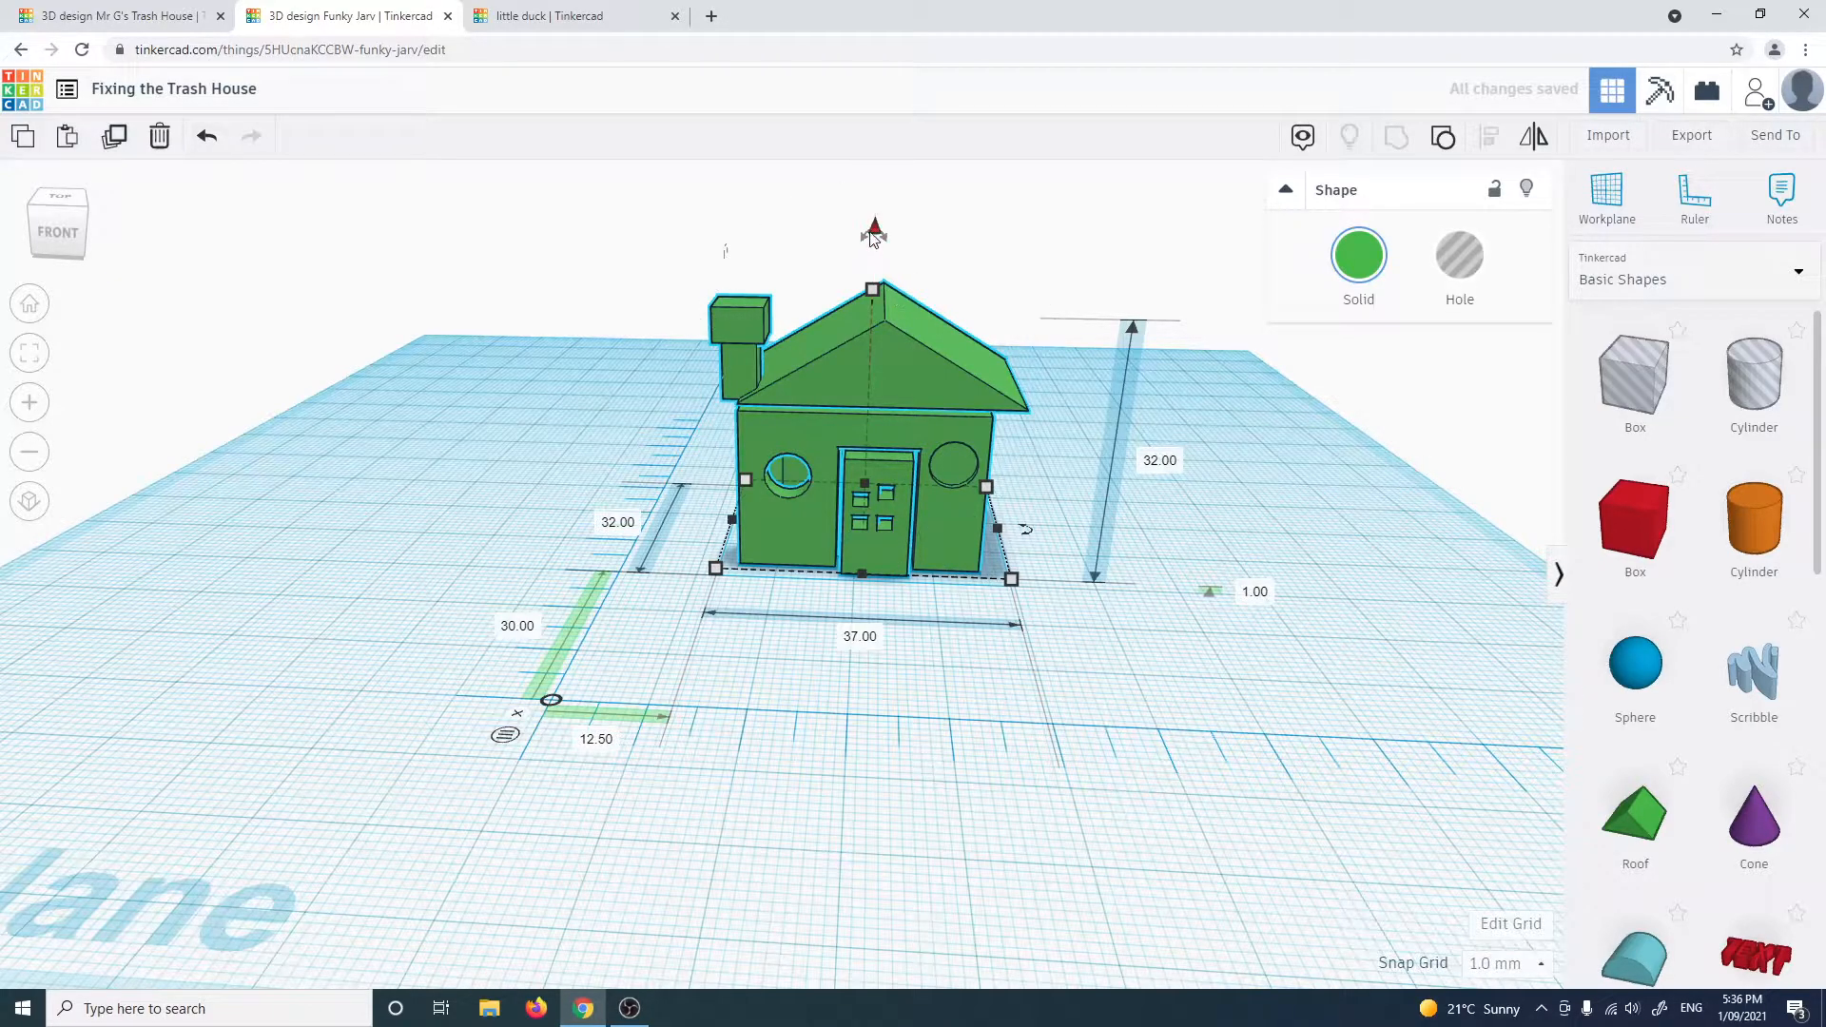
left_click_drag(874, 235, 873, 247)
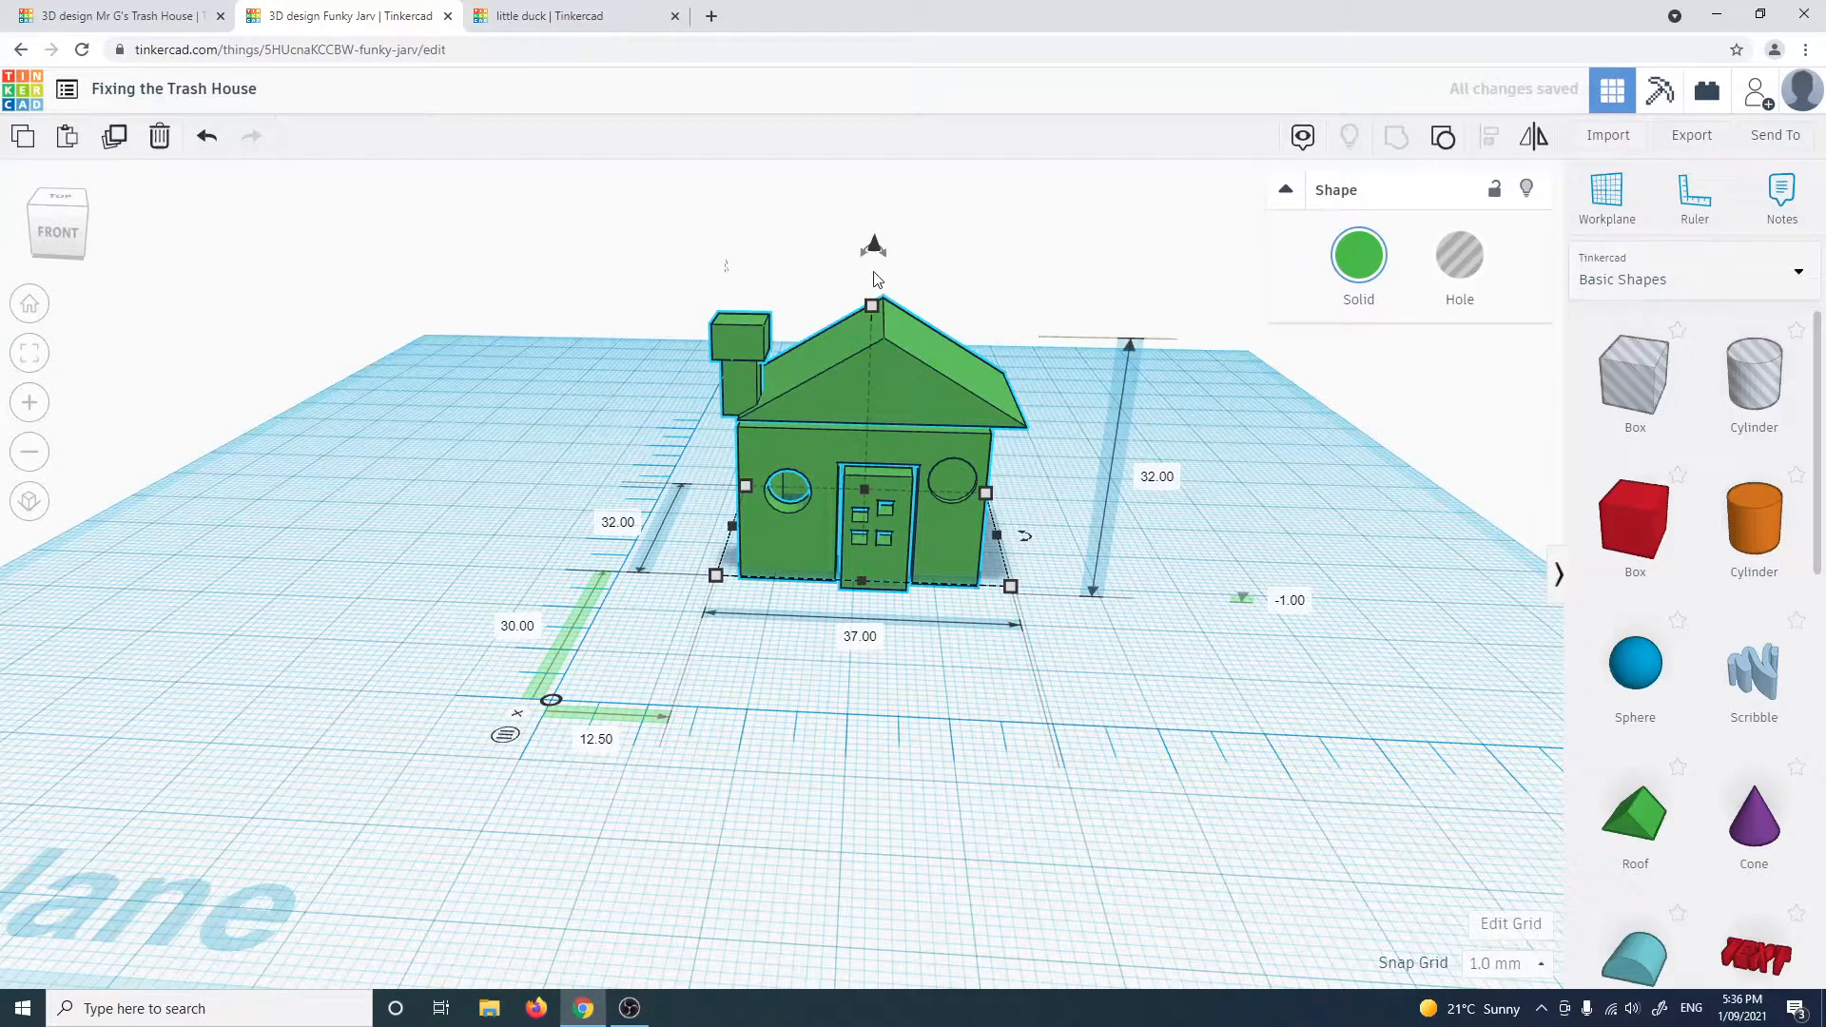
left_click_drag(876, 257, 872, 233)
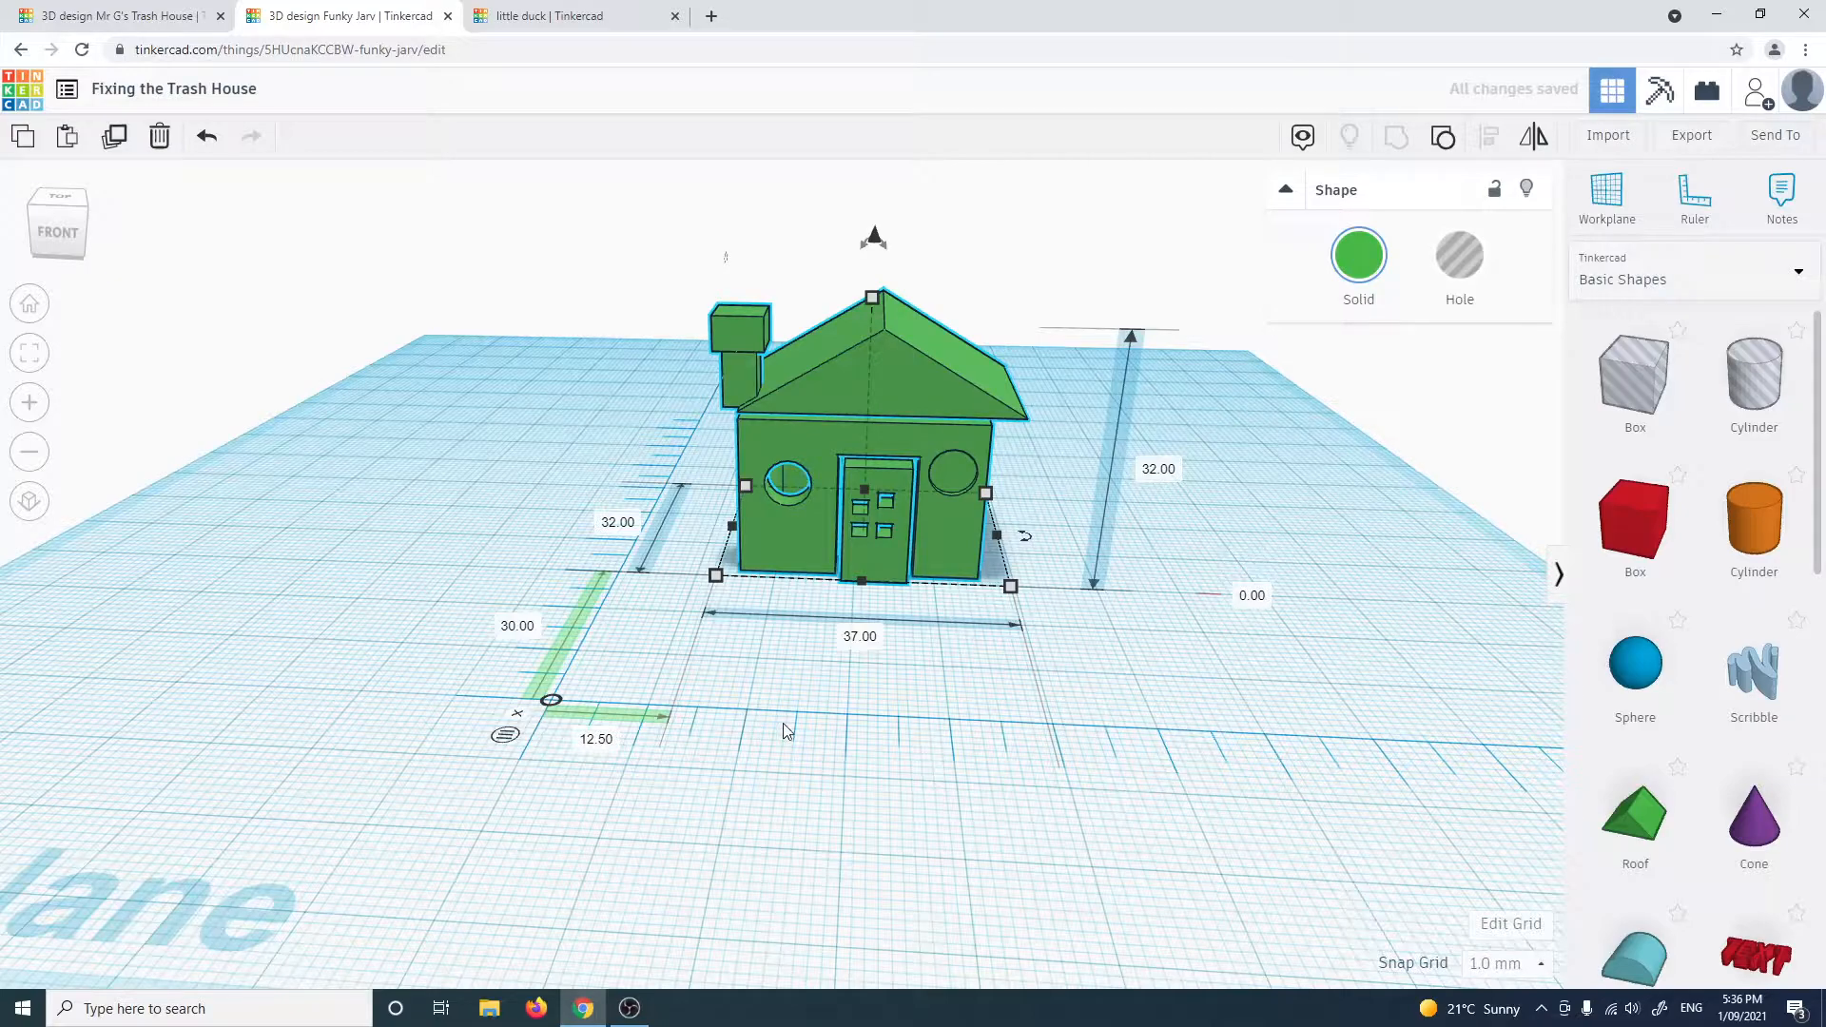
Inspect the house's two horizontal offset distances from the ruler origin
left_click(517, 626)
left_click(599, 741)
key("Tab")
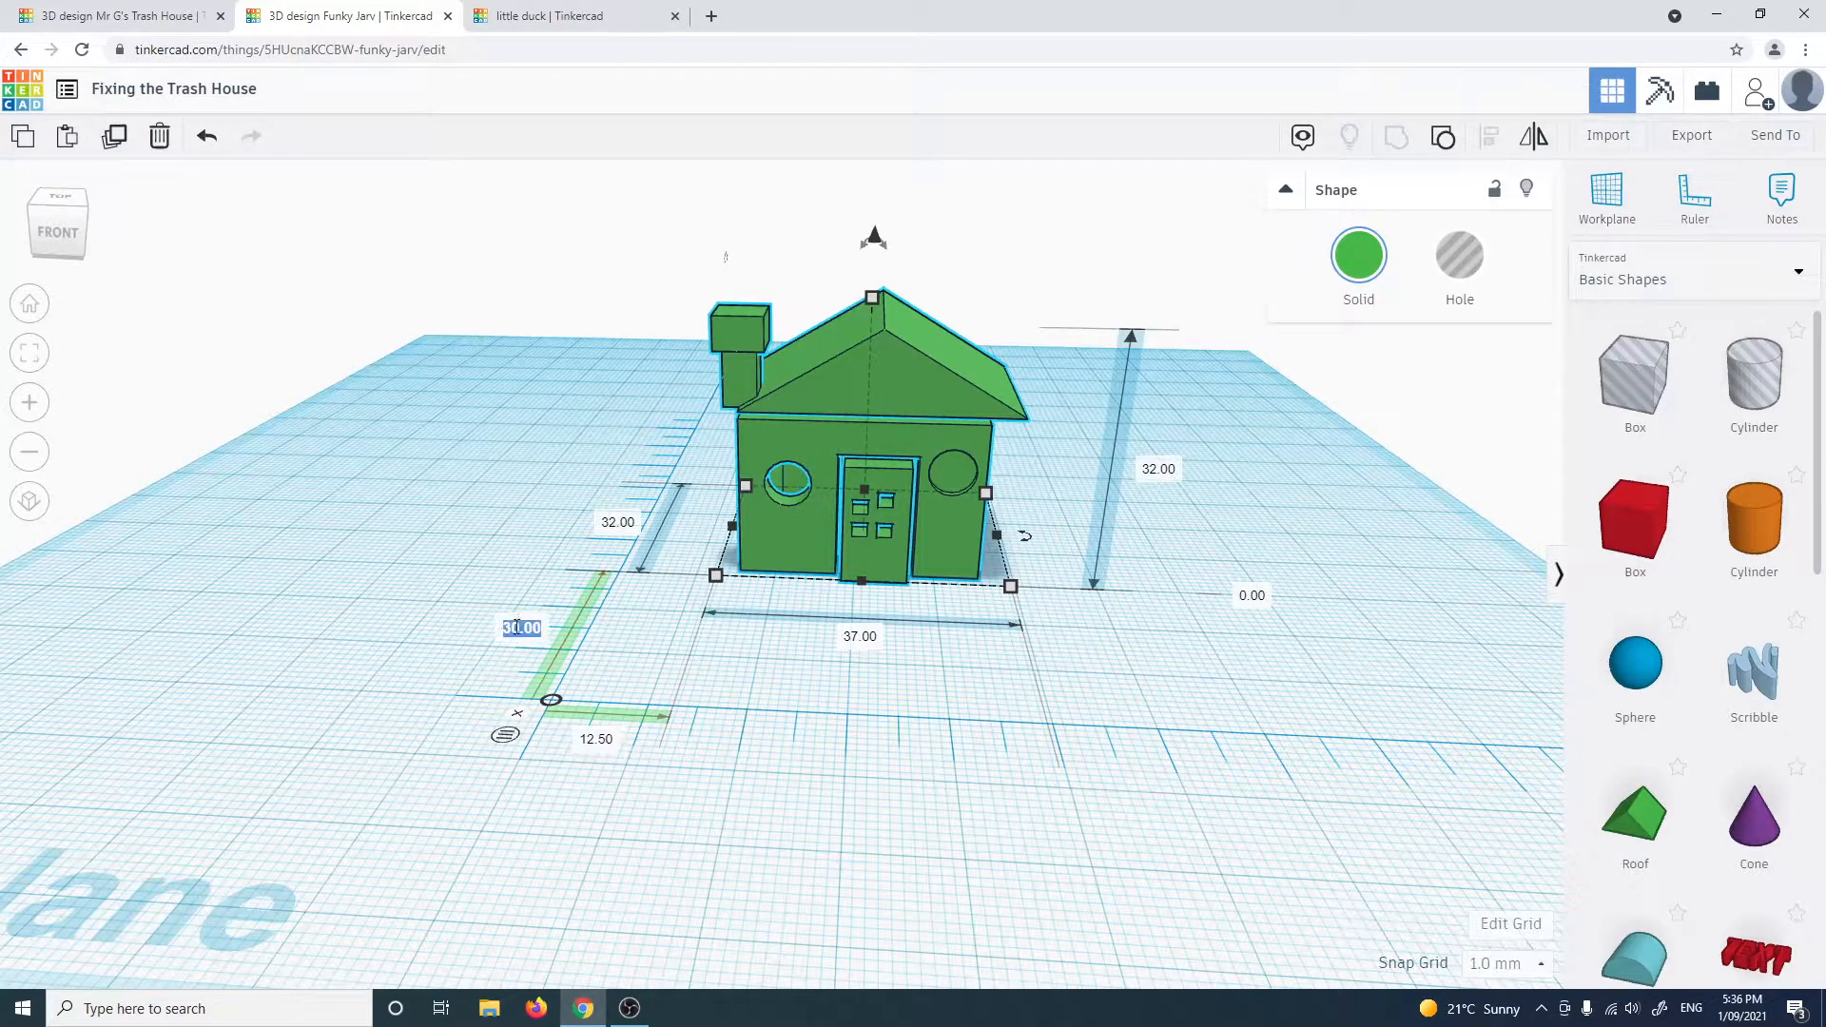
key("Tab")
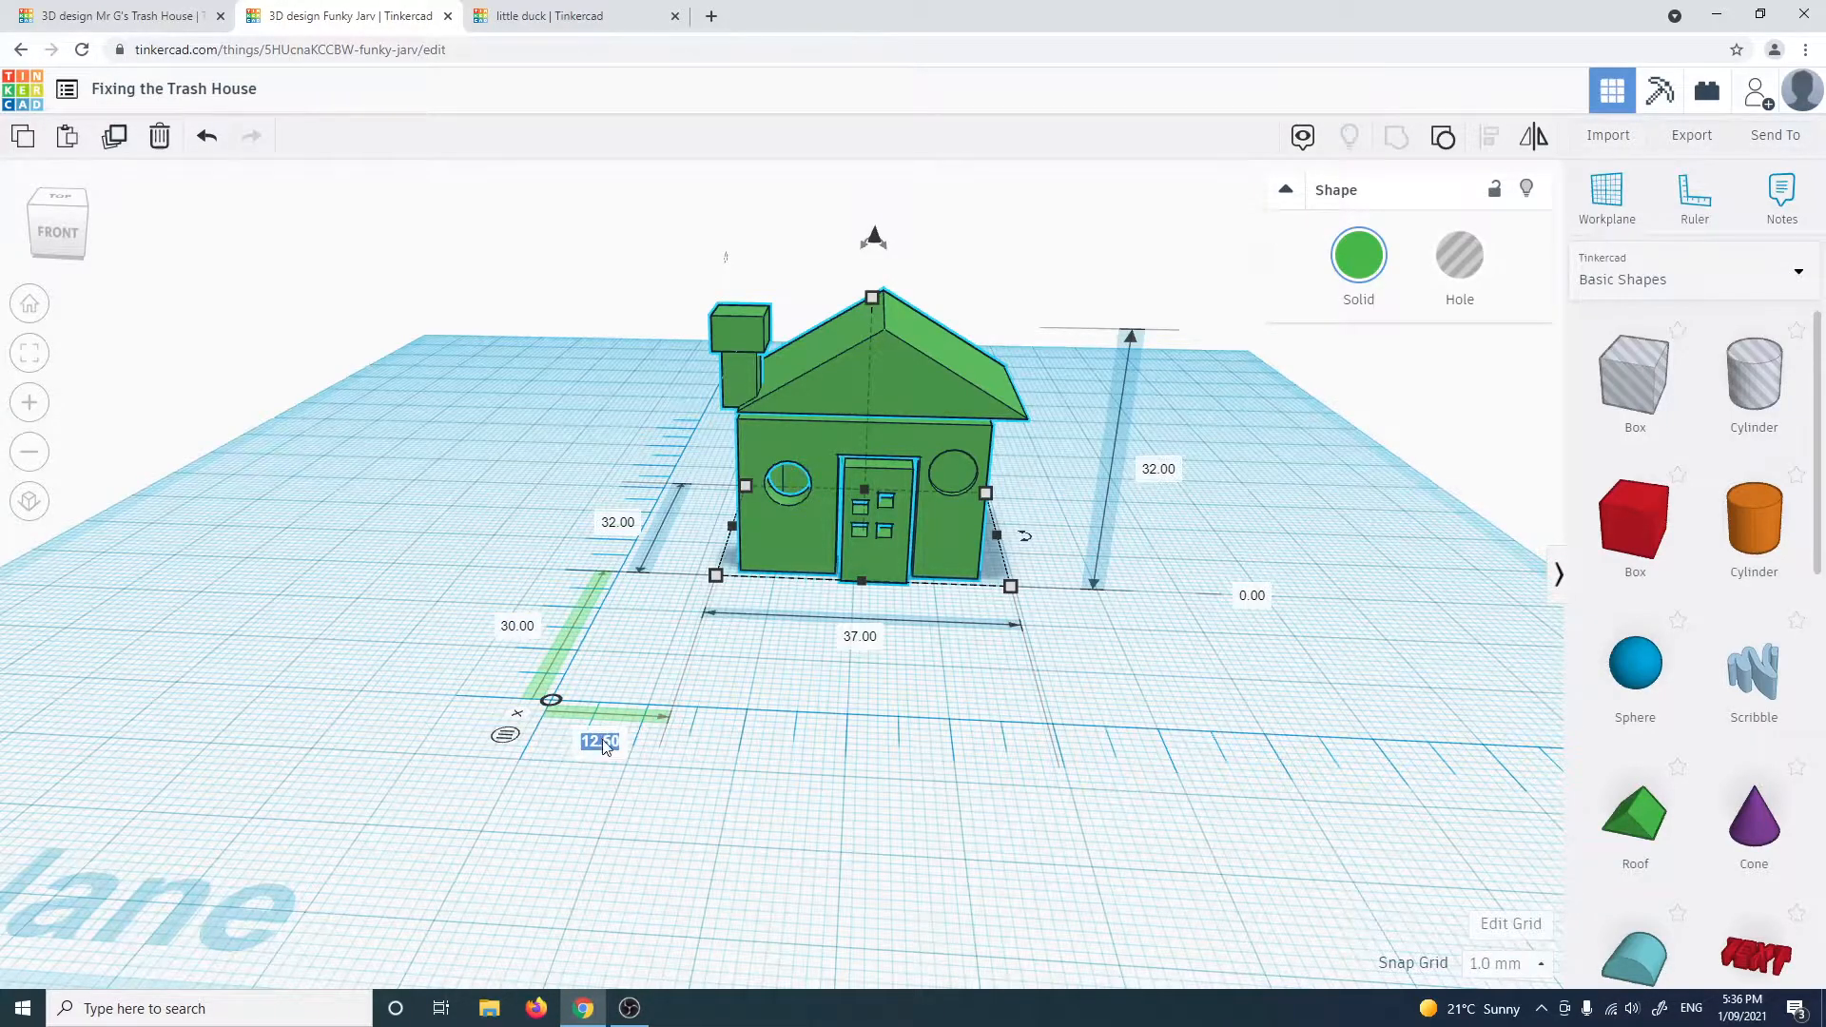
scroll(602, 739, "up", 5)
left_click(467, 845)
key("Return")
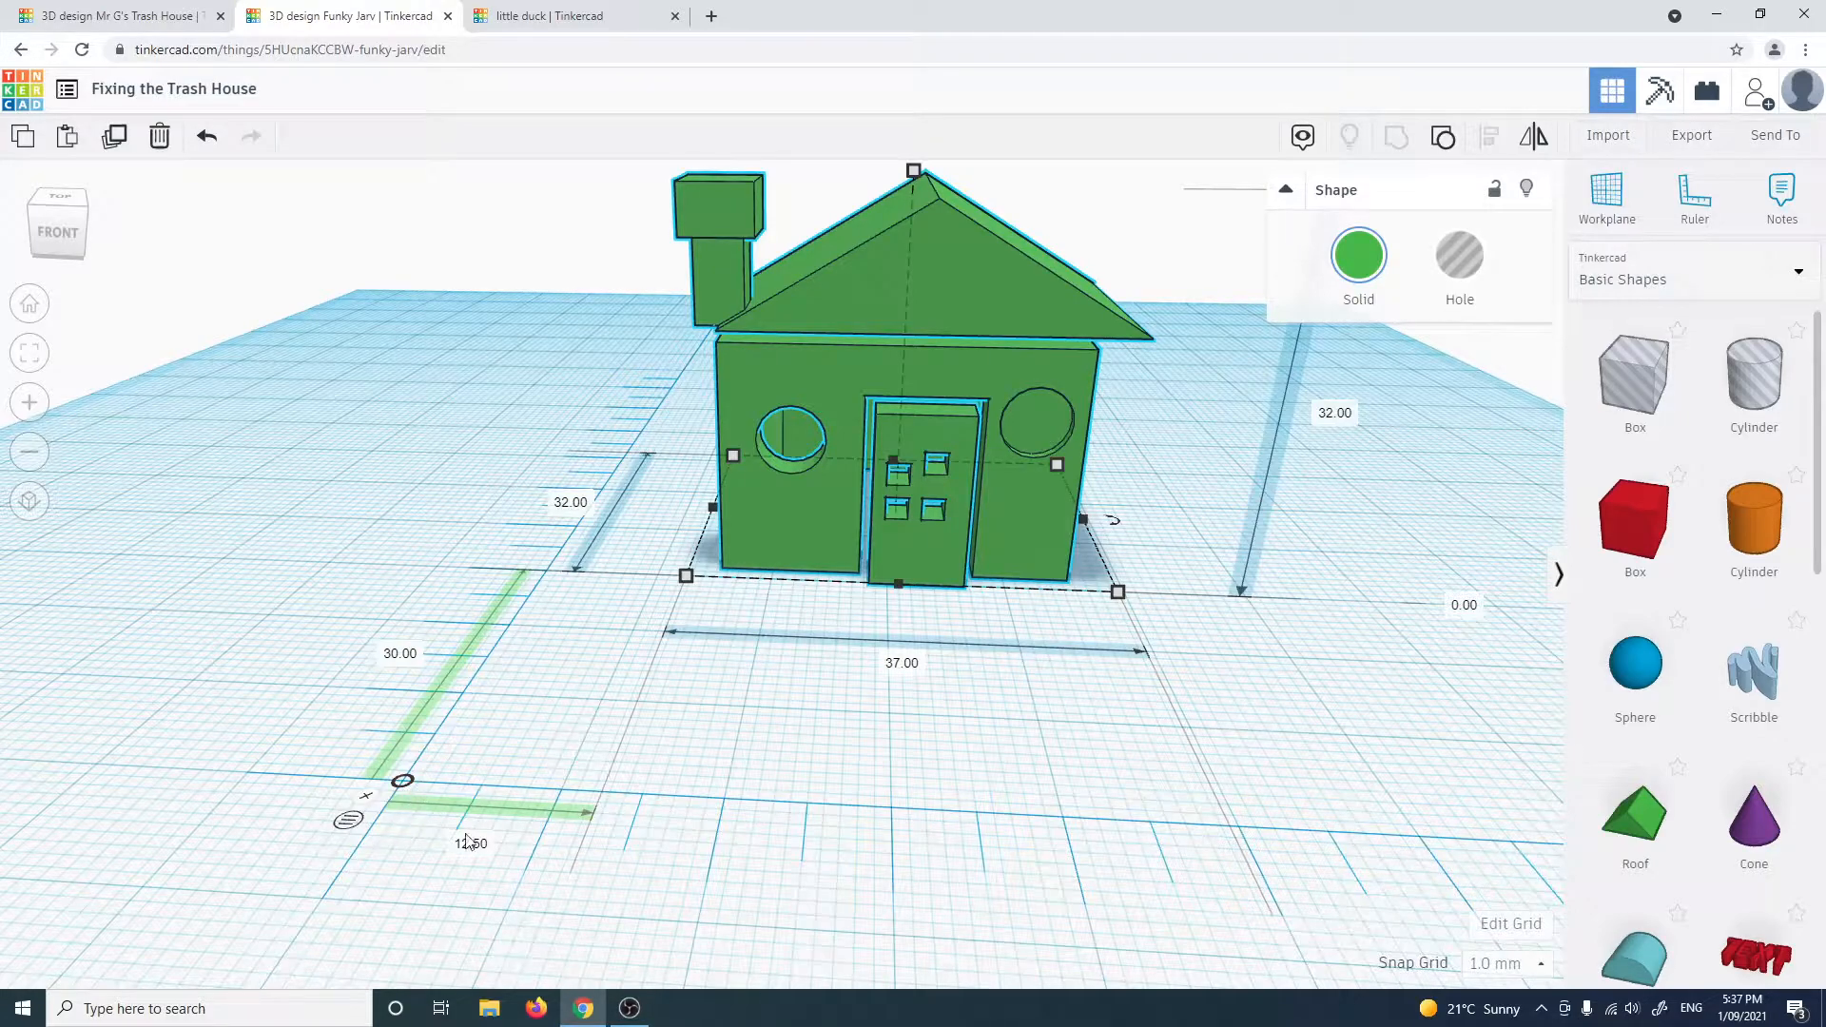
Set both of the house's horizontal offsets from the ruler origin to 0 mm
left_click(473, 844)
type("0")
key("Return")
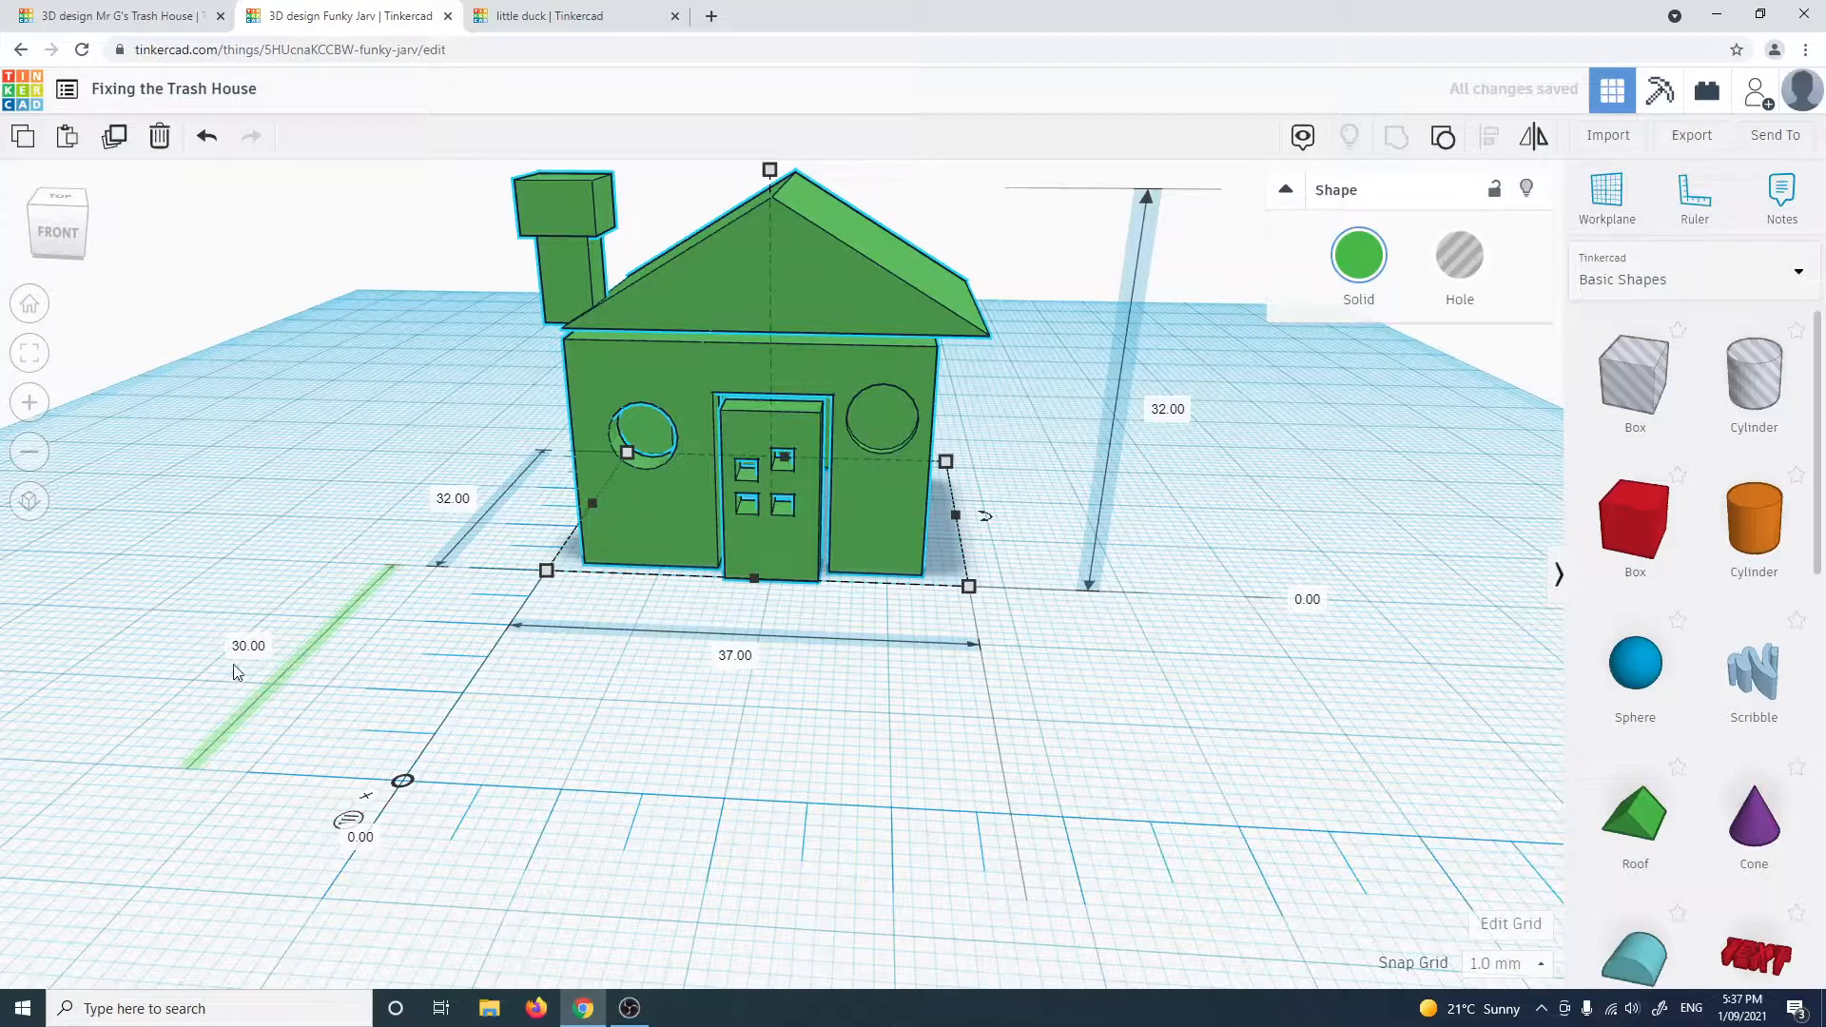
left_click(251, 646)
type("0")
key("Return")
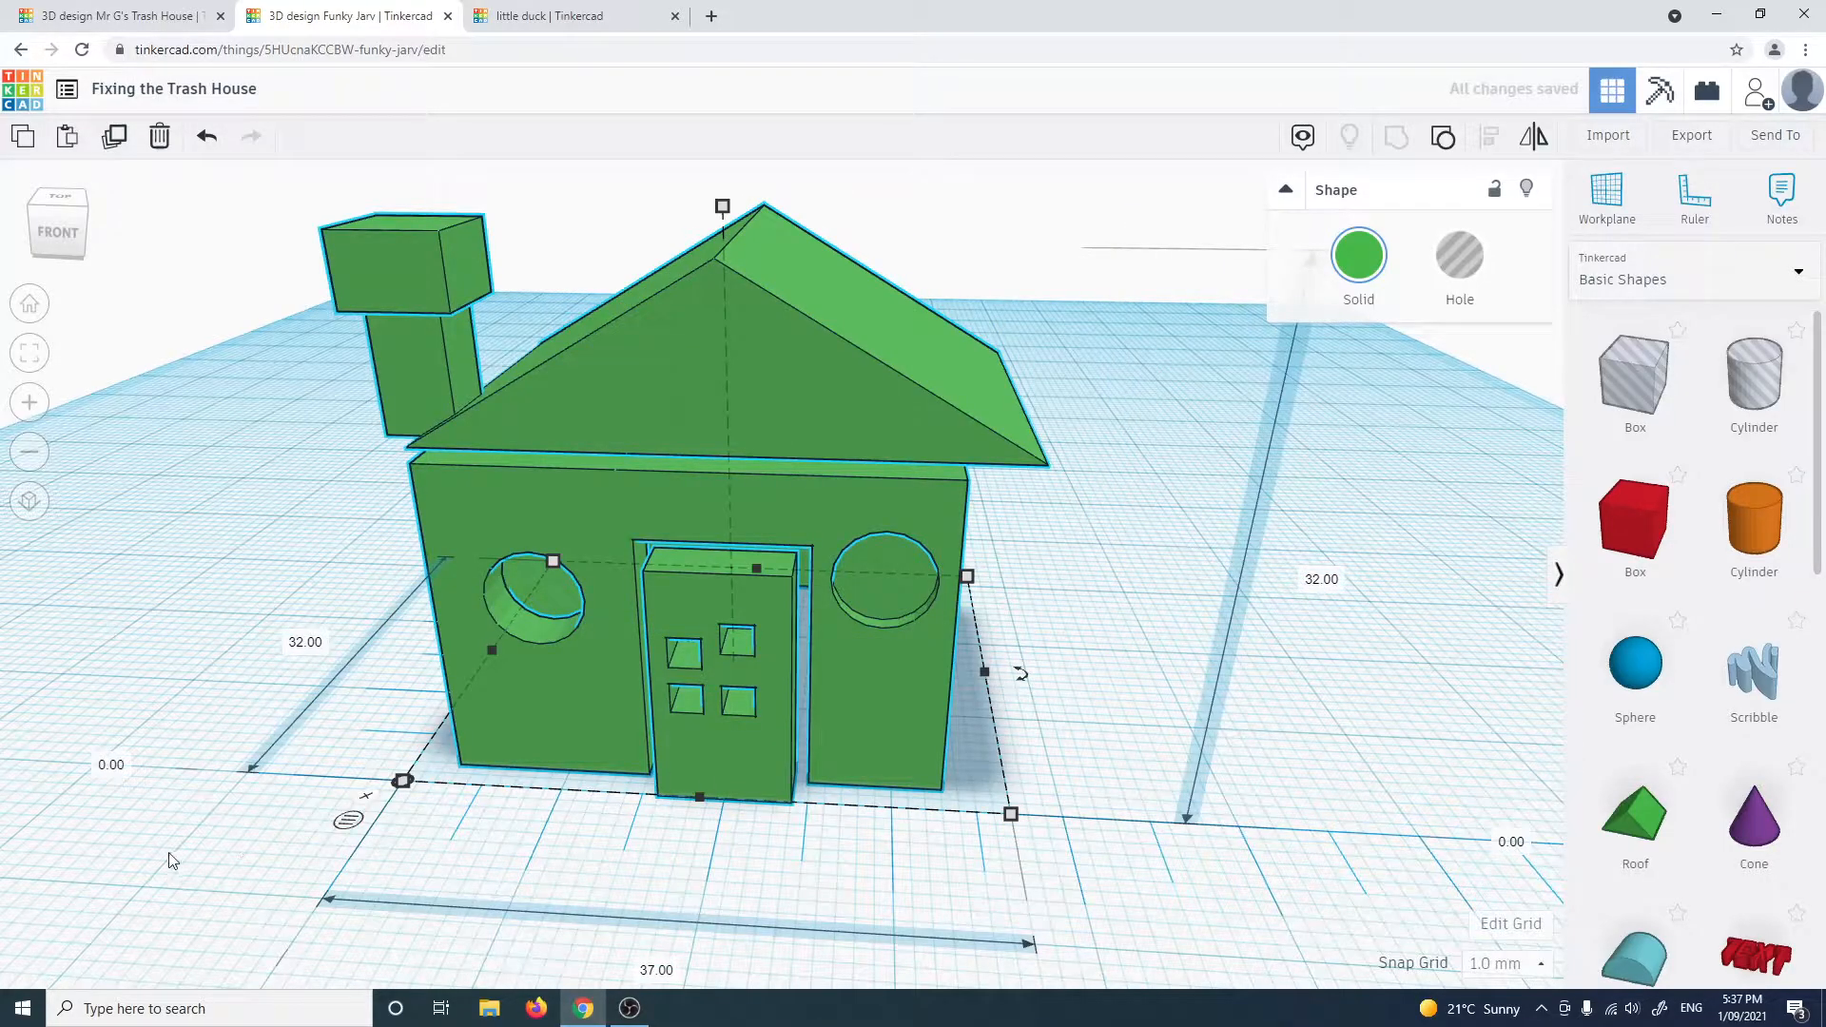
left_click(285, 860)
Ungroup the complete house to separate the door from the rest of the building
right_click_drag(388, 861, 831, 424)
mouse_move(758, 514)
right_mouse_down()
mouse_move(754, 558)
mouse_move(804, 463)
mouse_move(796, 540)
mouse_move(778, 521)
right_mouse_up()
scroll(778, 521, "down", 2)
scroll(776, 561, "up", 4)
scroll(774, 574, "up", 3)
scroll(766, 570, "down", 2)
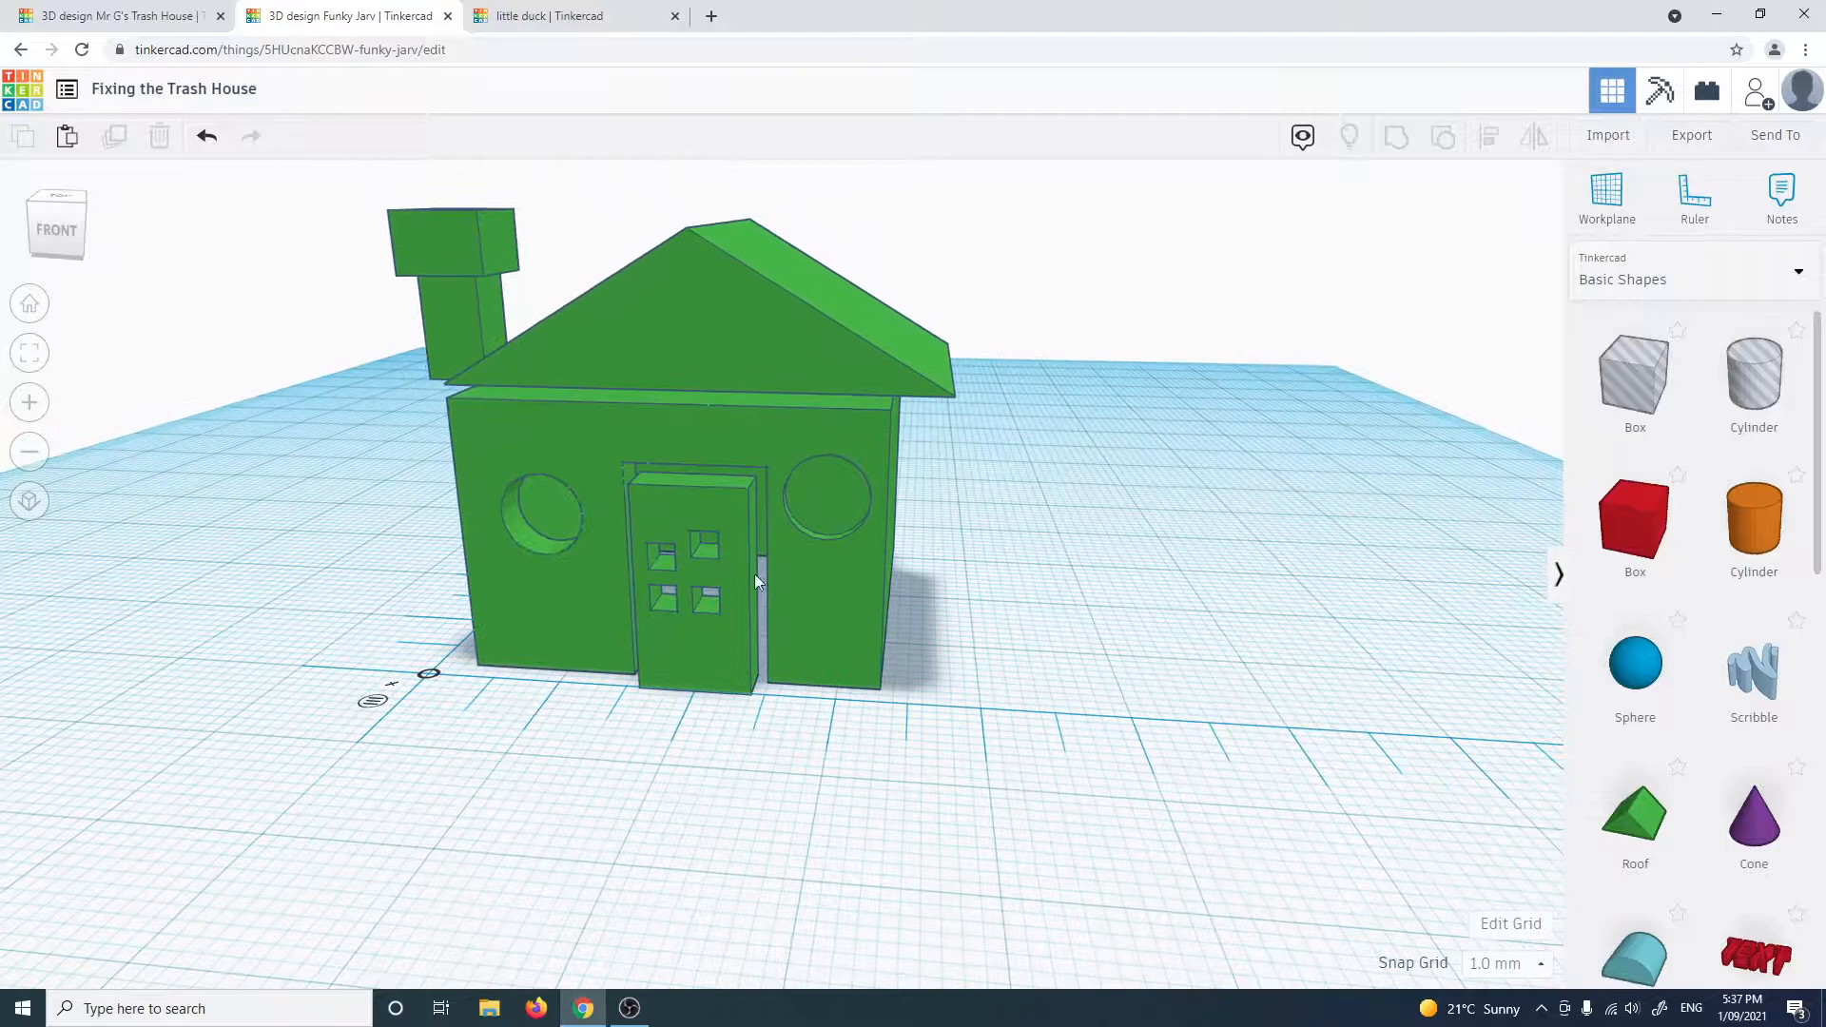
left_click(578, 452)
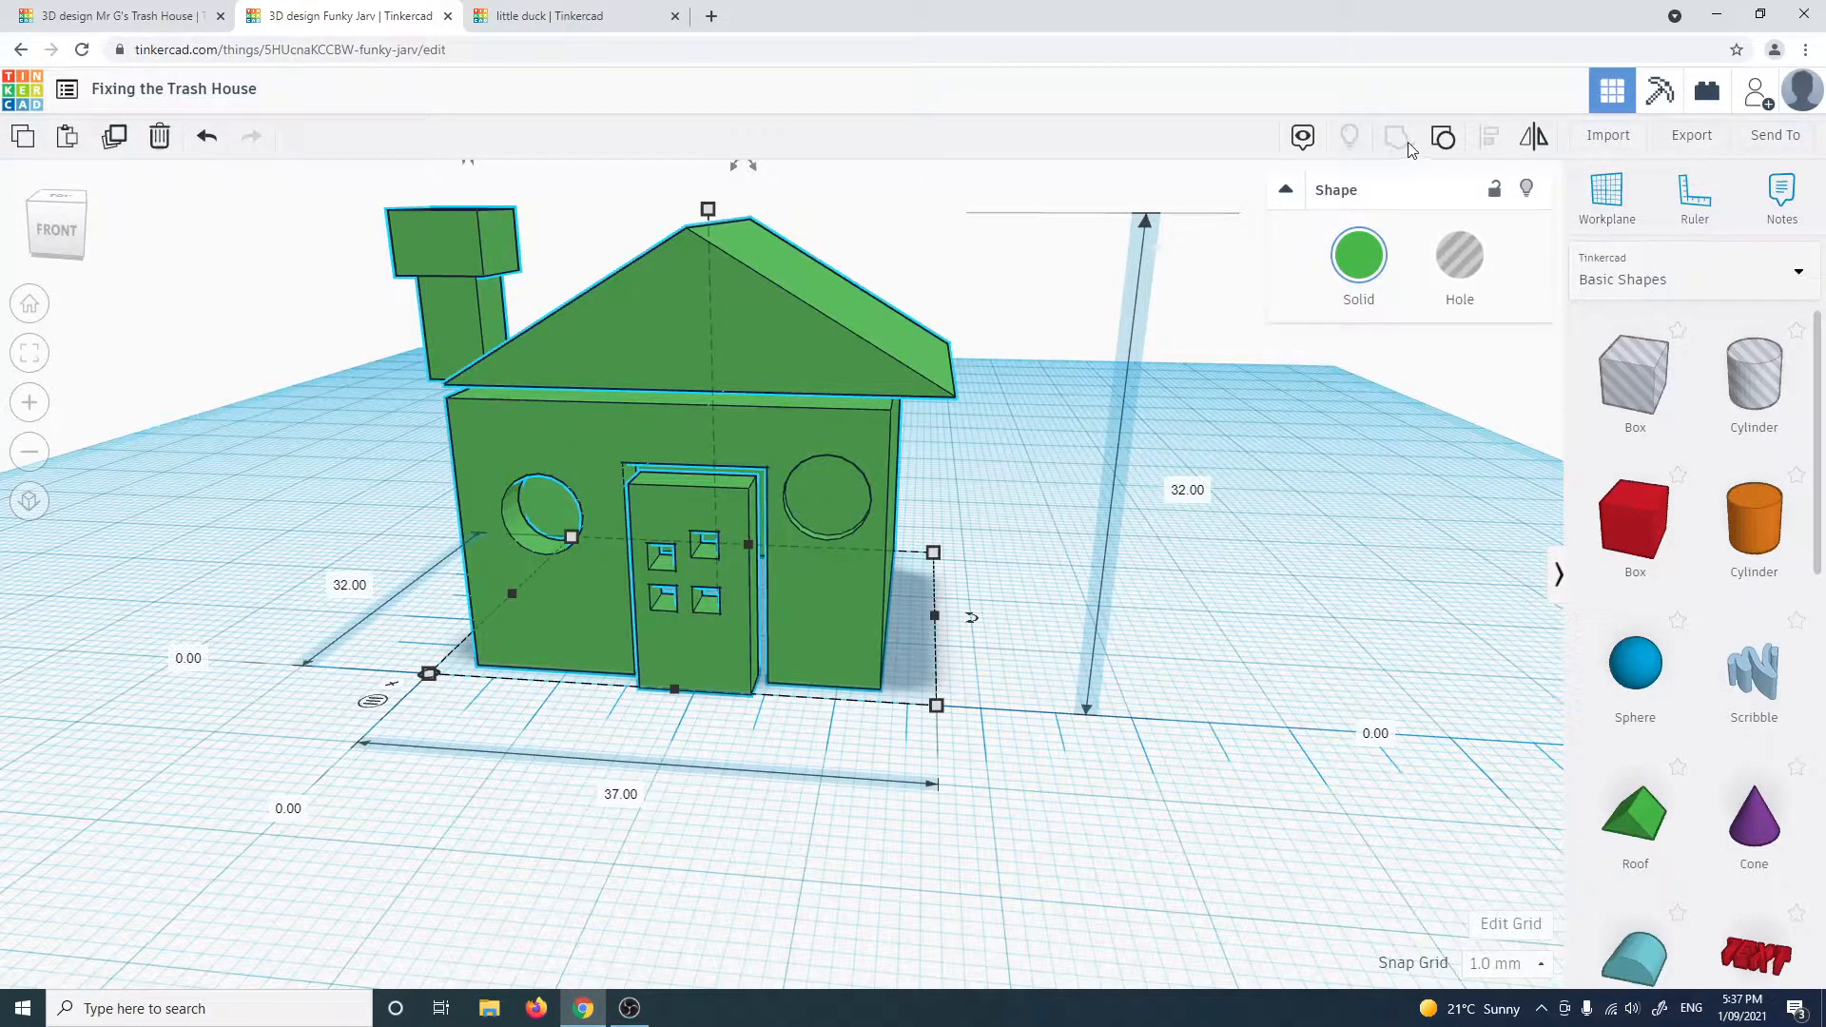
left_click(1443, 138)
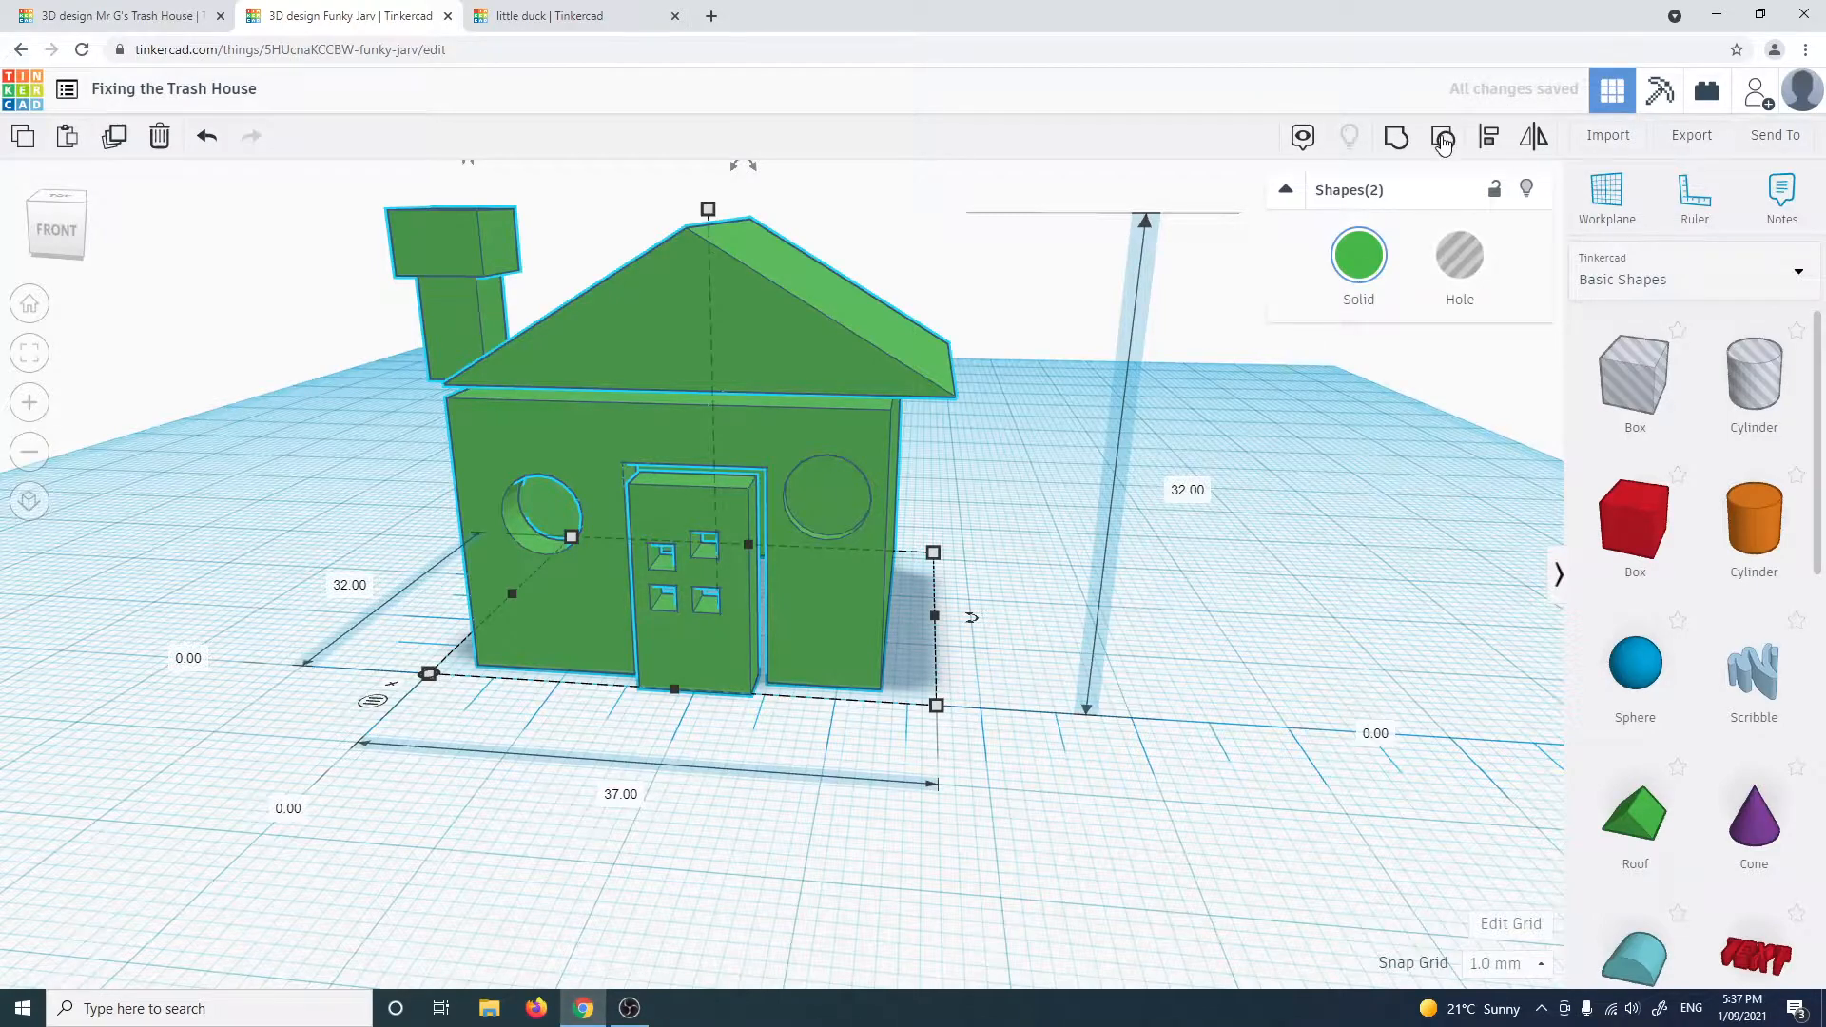
left_click(994, 725)
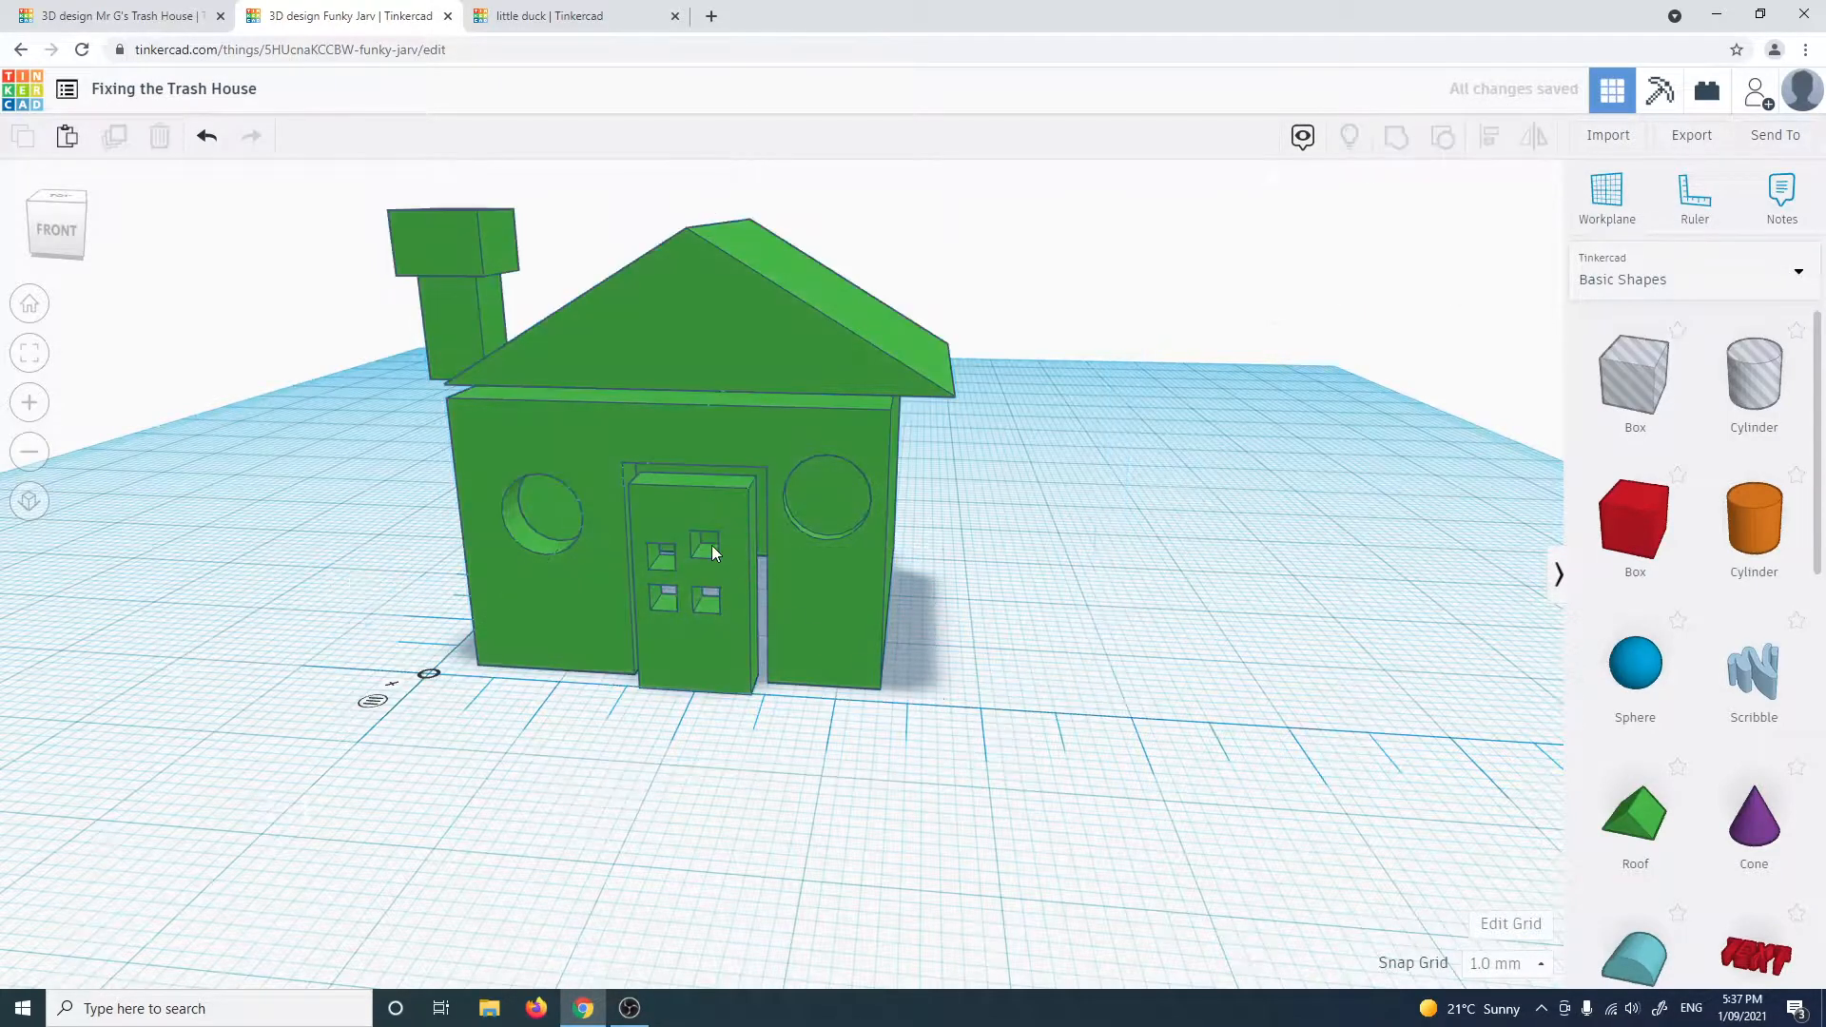
Move the door out of the doorway to an empty area well to the right of the house
left_click(729, 561)
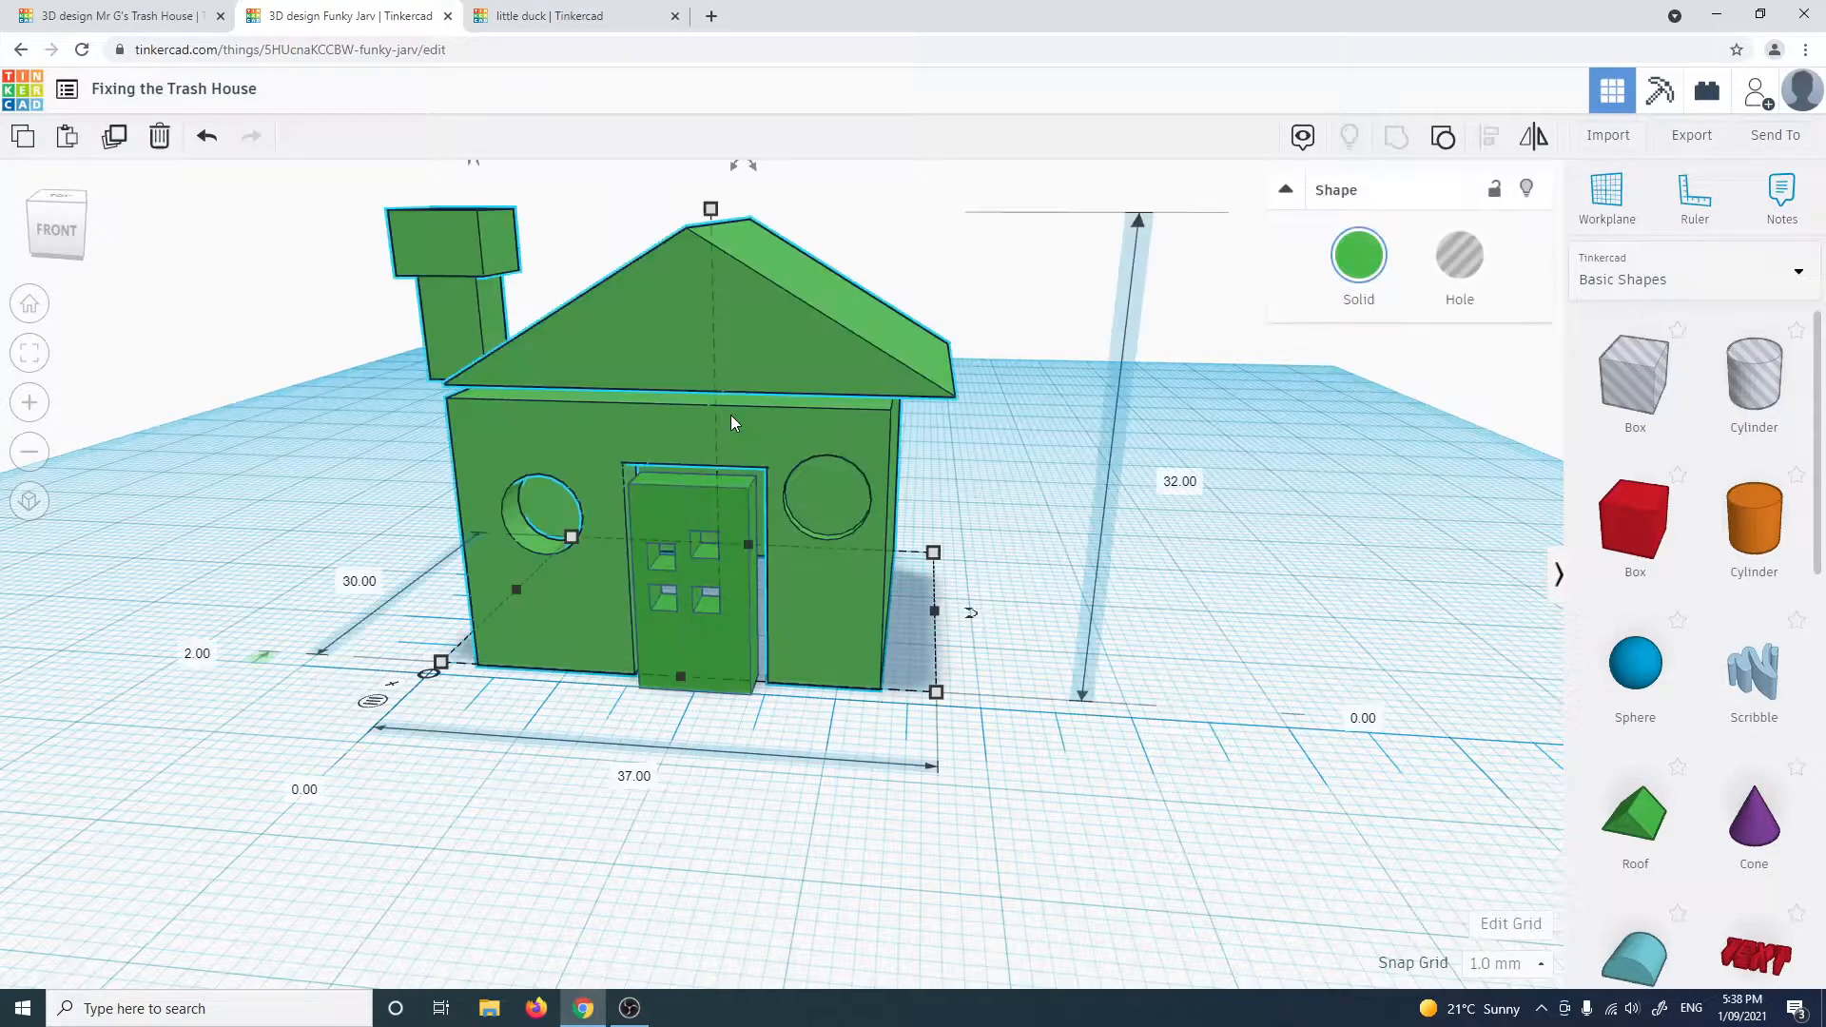
left_click(698, 506)
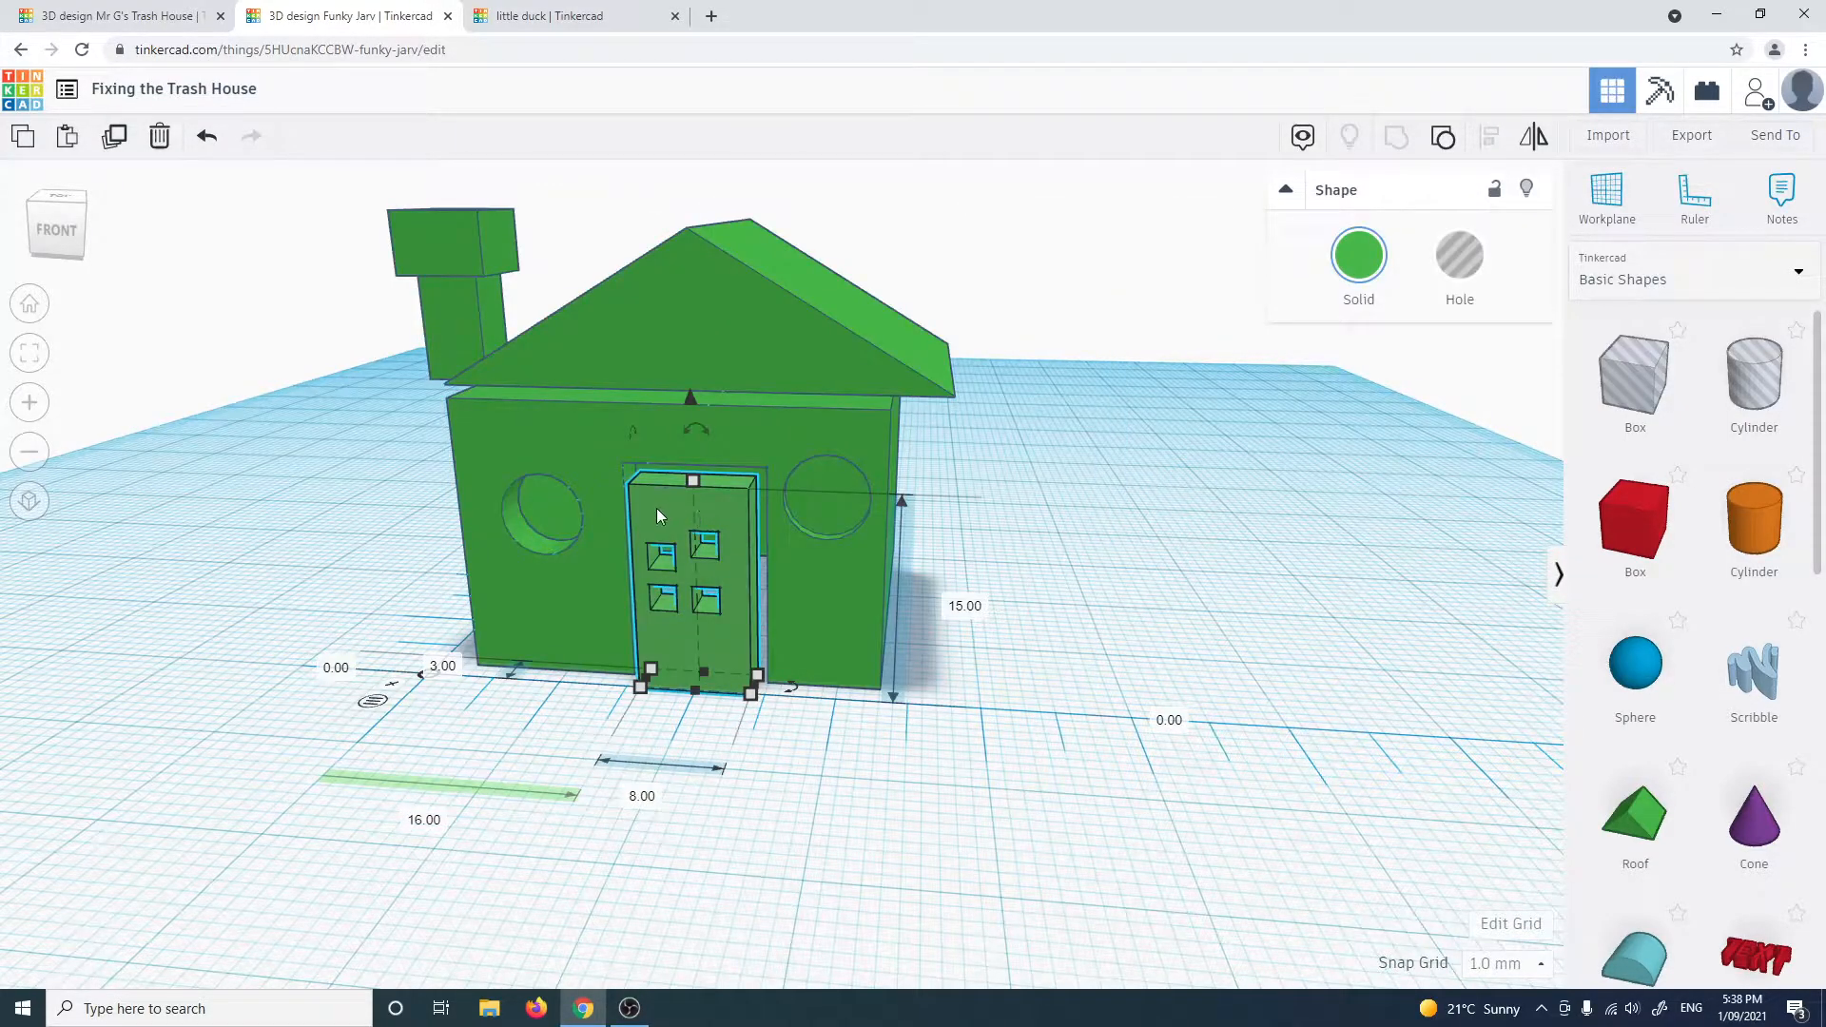
left_click_drag(656, 510, 1355, 531)
left_click(1135, 584)
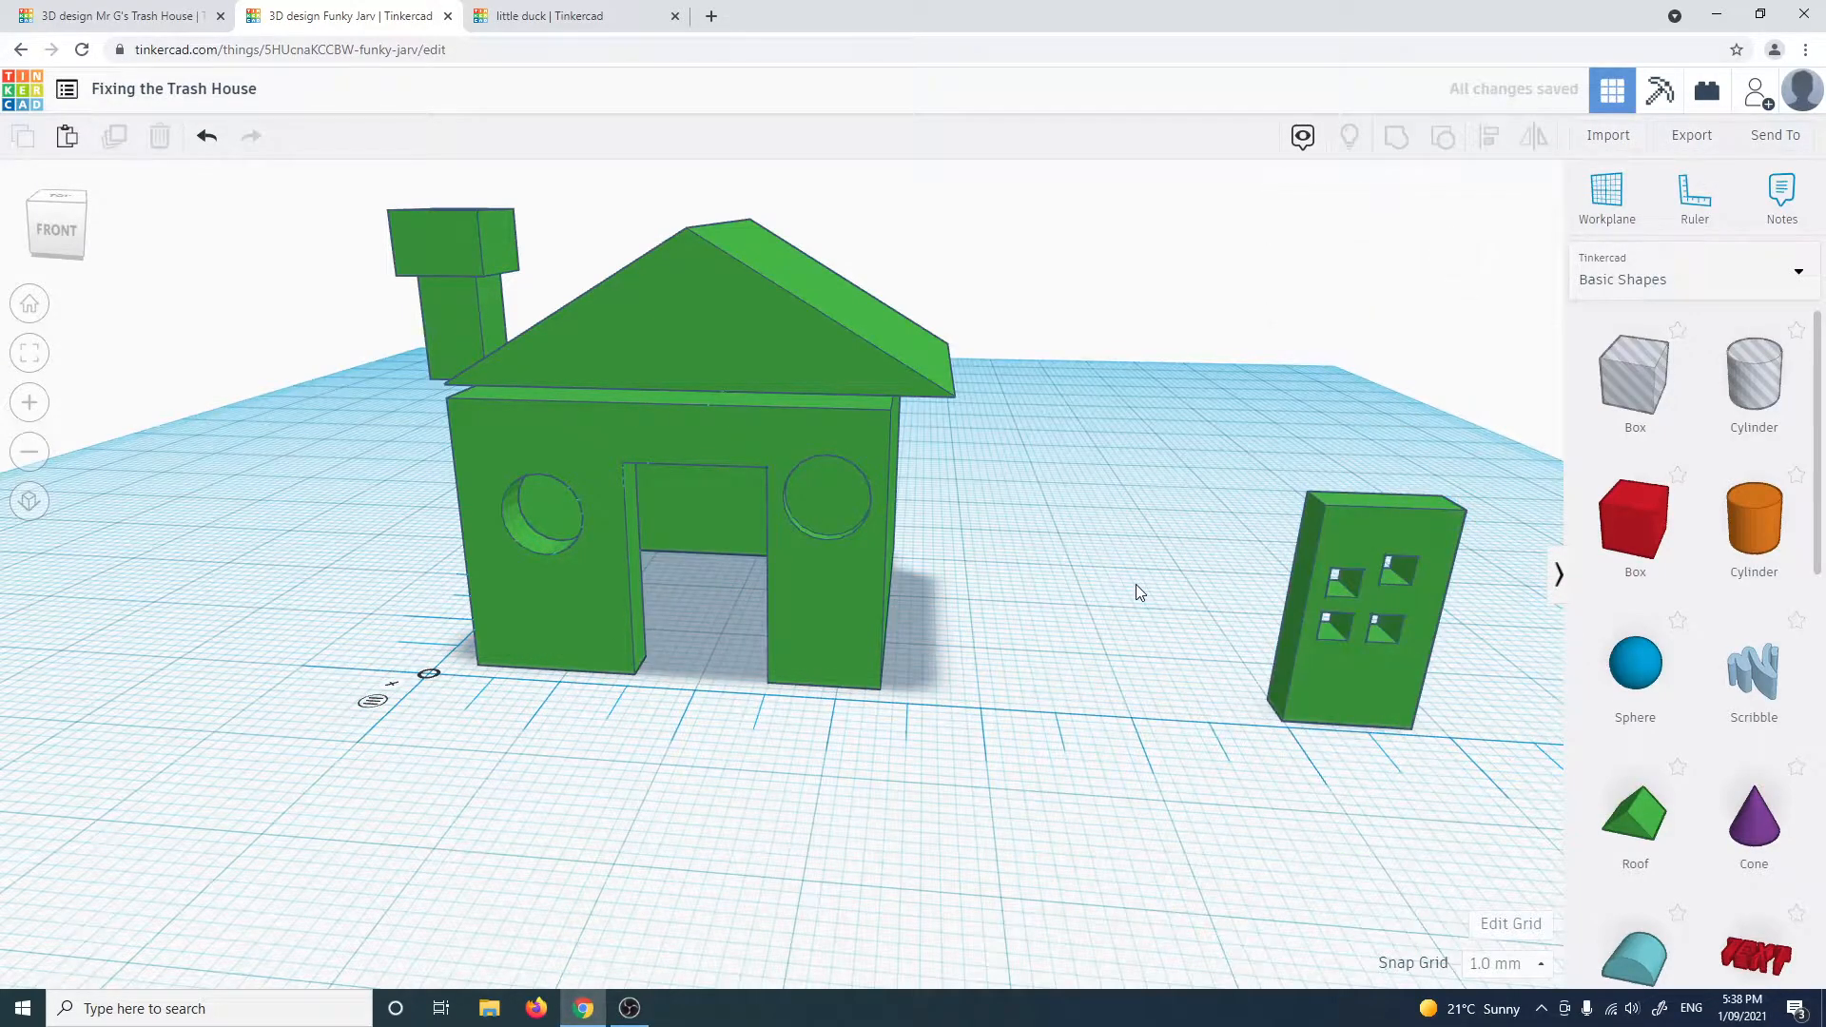
Ungroup the rest of the house into its individual solid and hole shapes, and select the main body box
left_click(599, 457)
left_click(1444, 141)
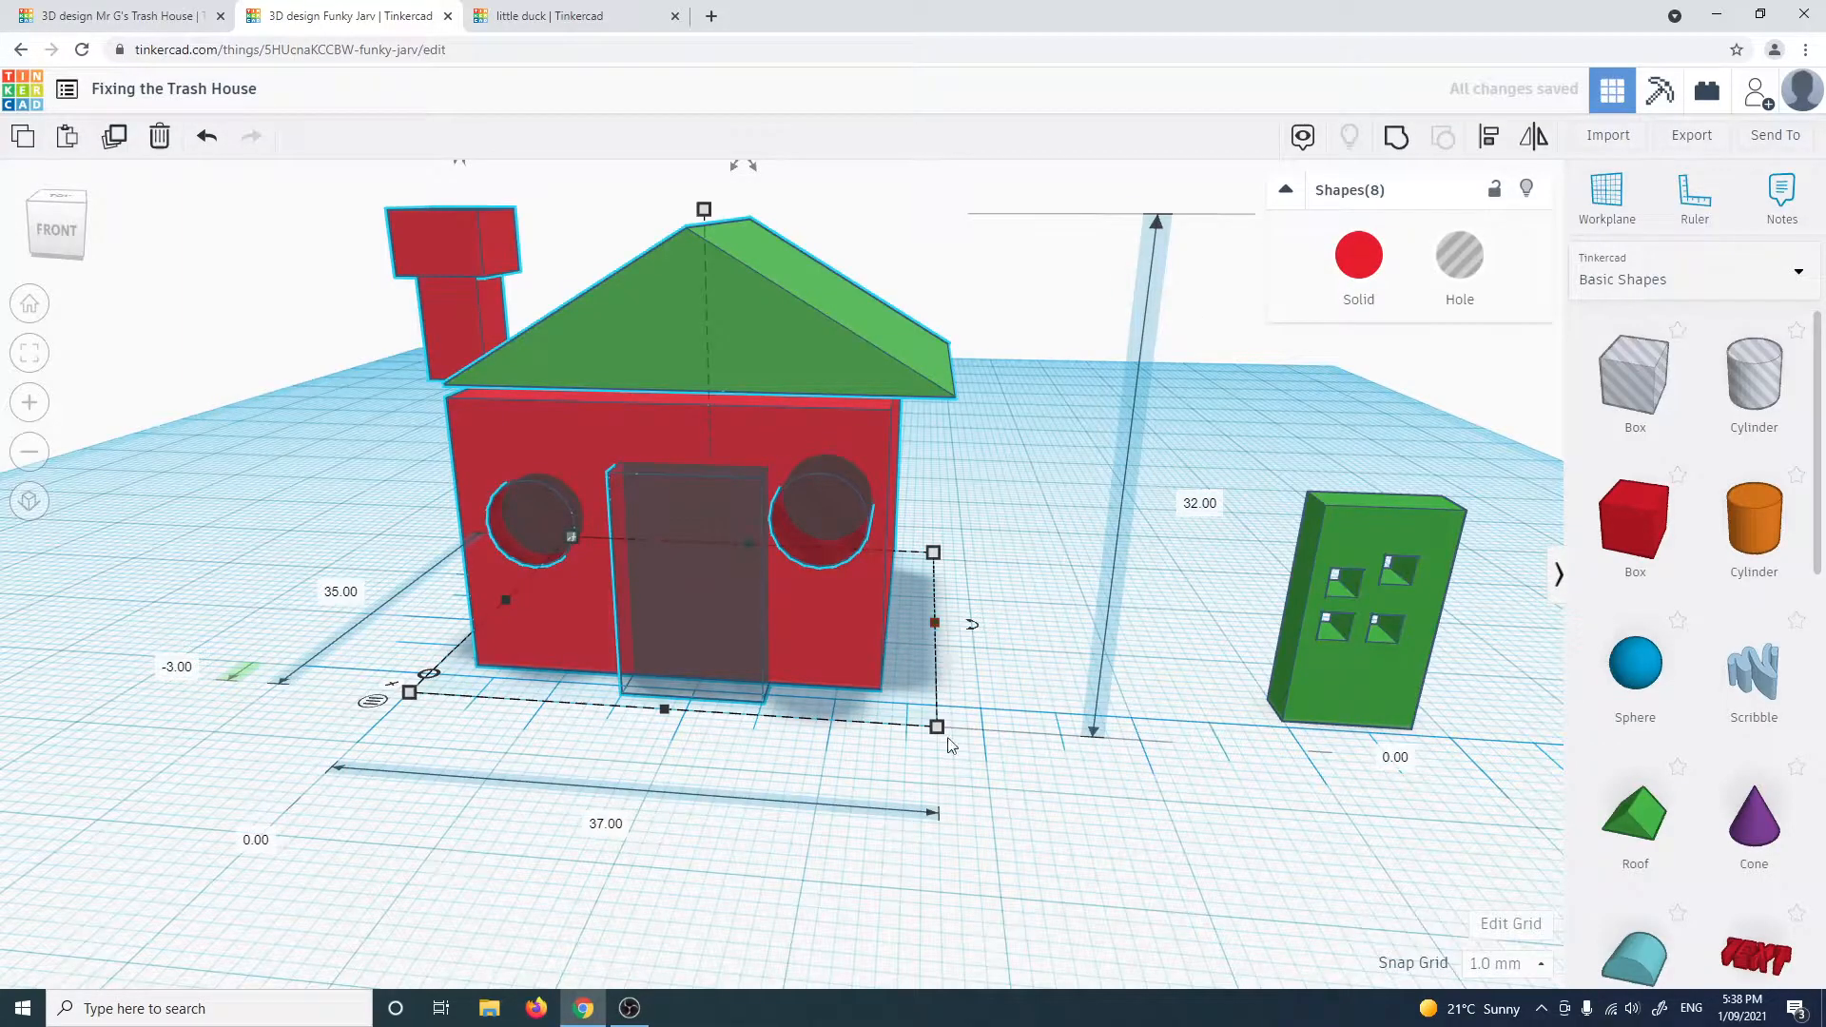
left_click(985, 808)
mouse_move(727, 810)
right_mouse_down()
mouse_move(827, 824)
mouse_move(827, 806)
mouse_move(747, 810)
mouse_move(709, 843)
mouse_move(665, 844)
mouse_move(705, 831)
right_mouse_up()
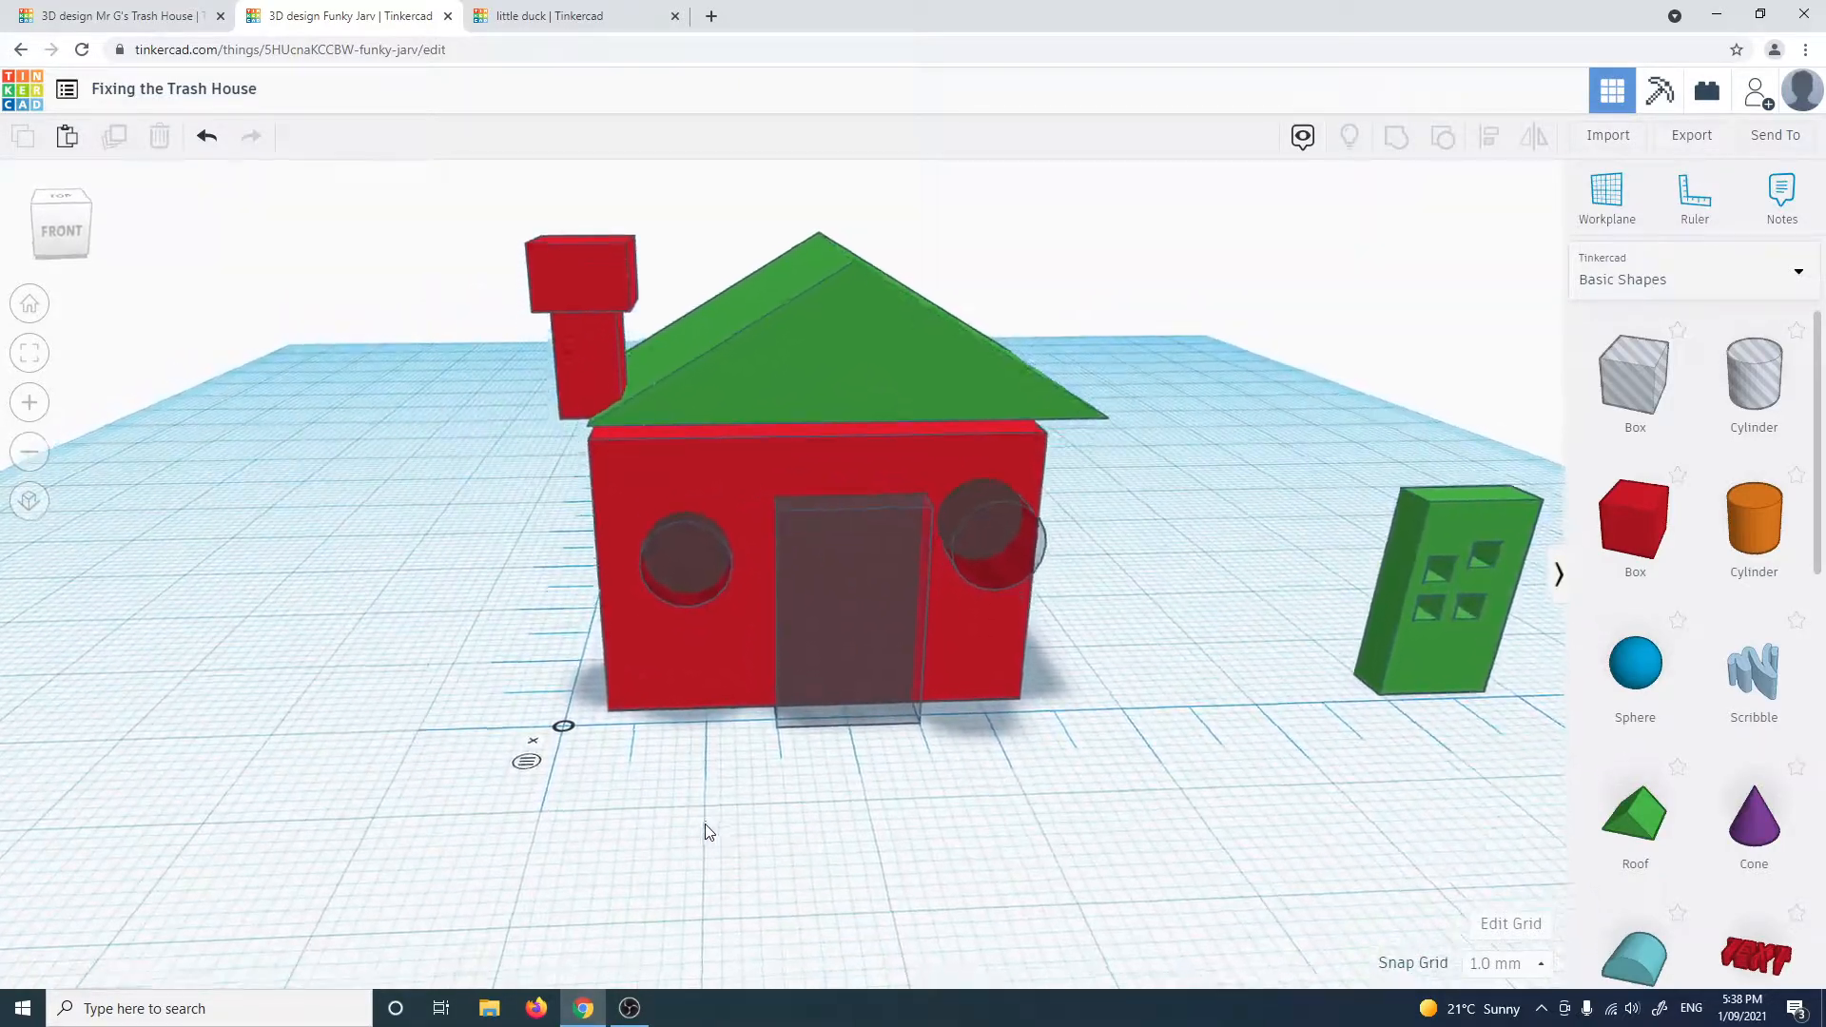
left_click(703, 668)
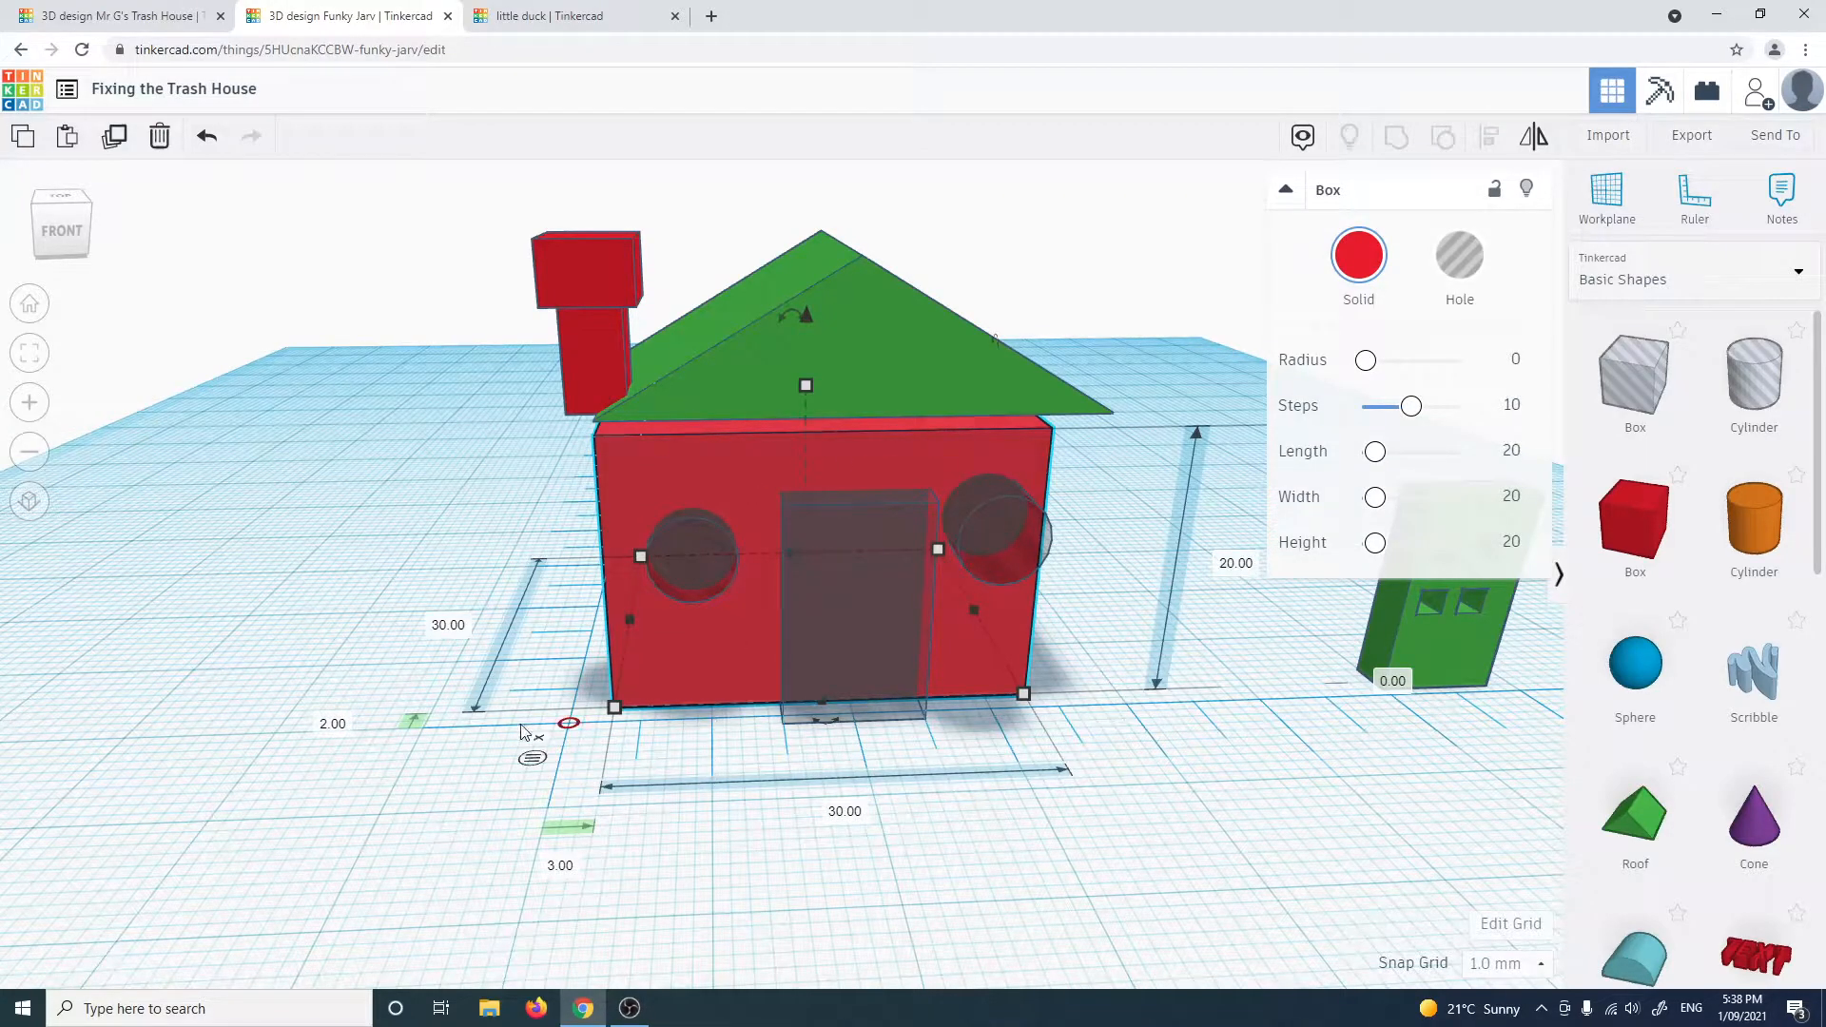
Set both of the main body box's horizontal offsets from the ruler origin to 0 mm
left_click(559, 866)
type("0")
left_click(333, 726)
type("0")
key("Return")
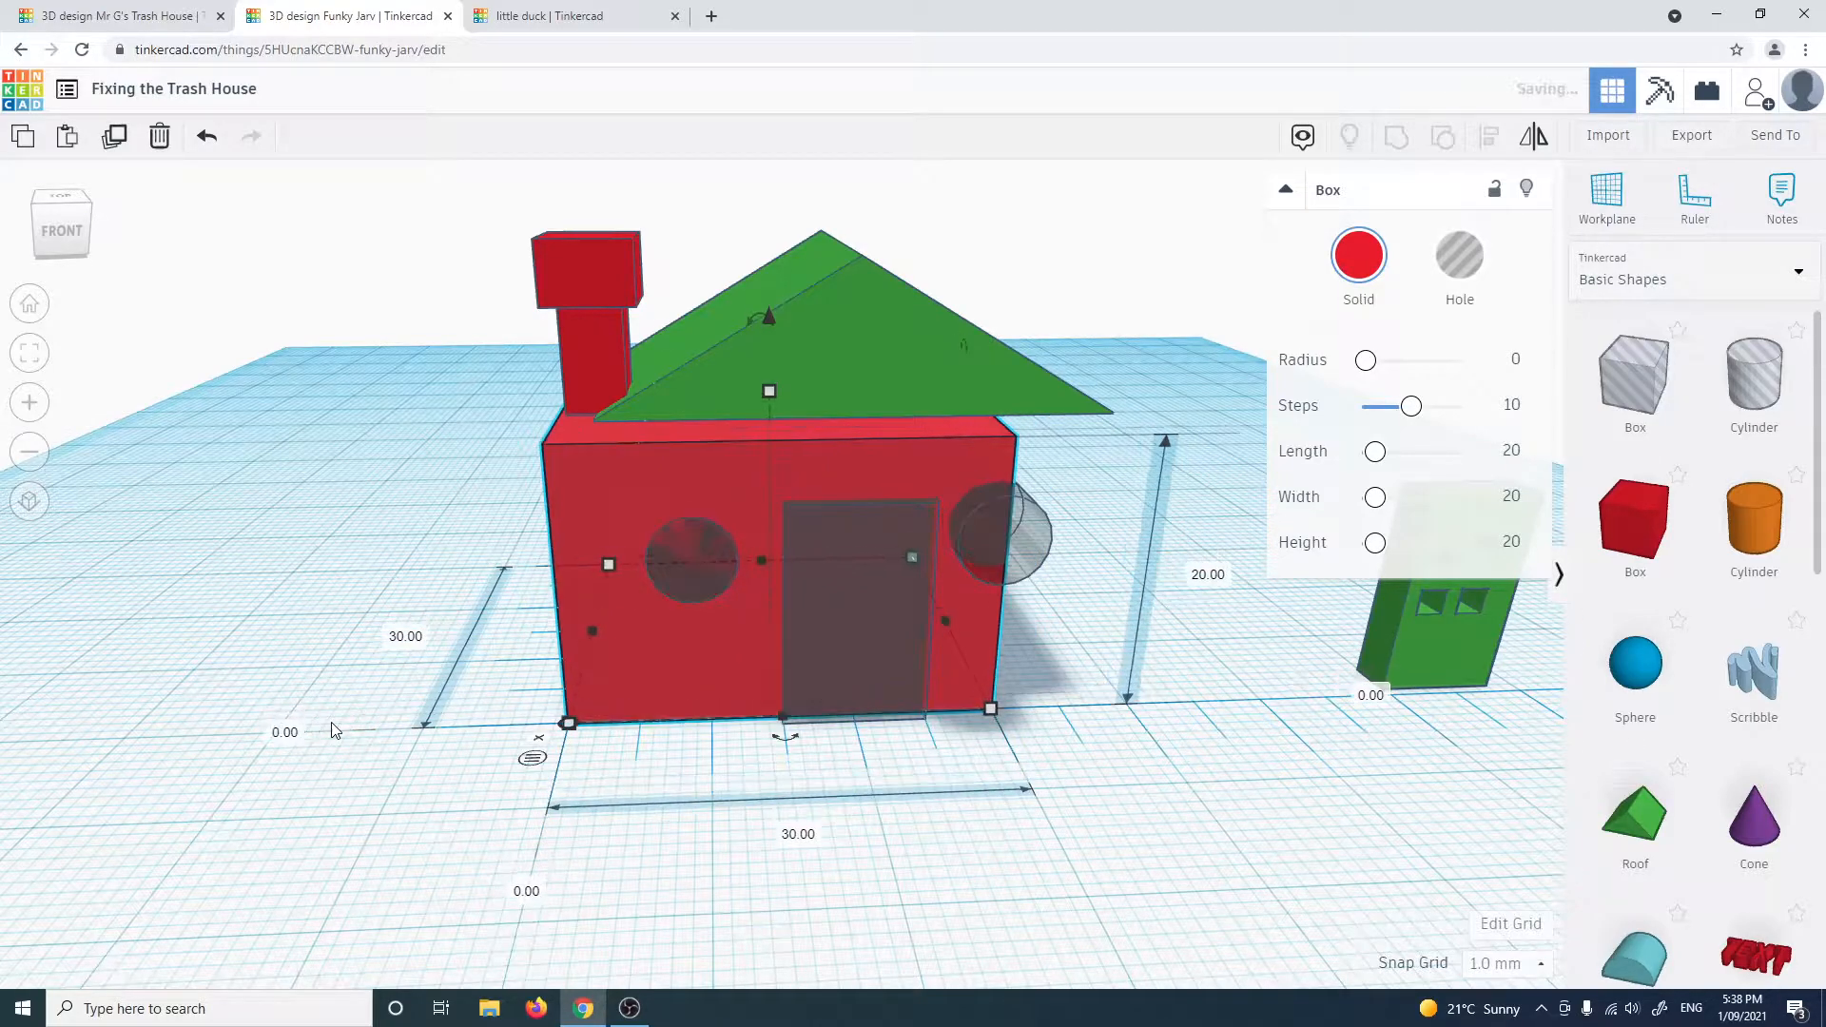
left_click(603, 905)
right_click_drag(603, 906, 742, 893)
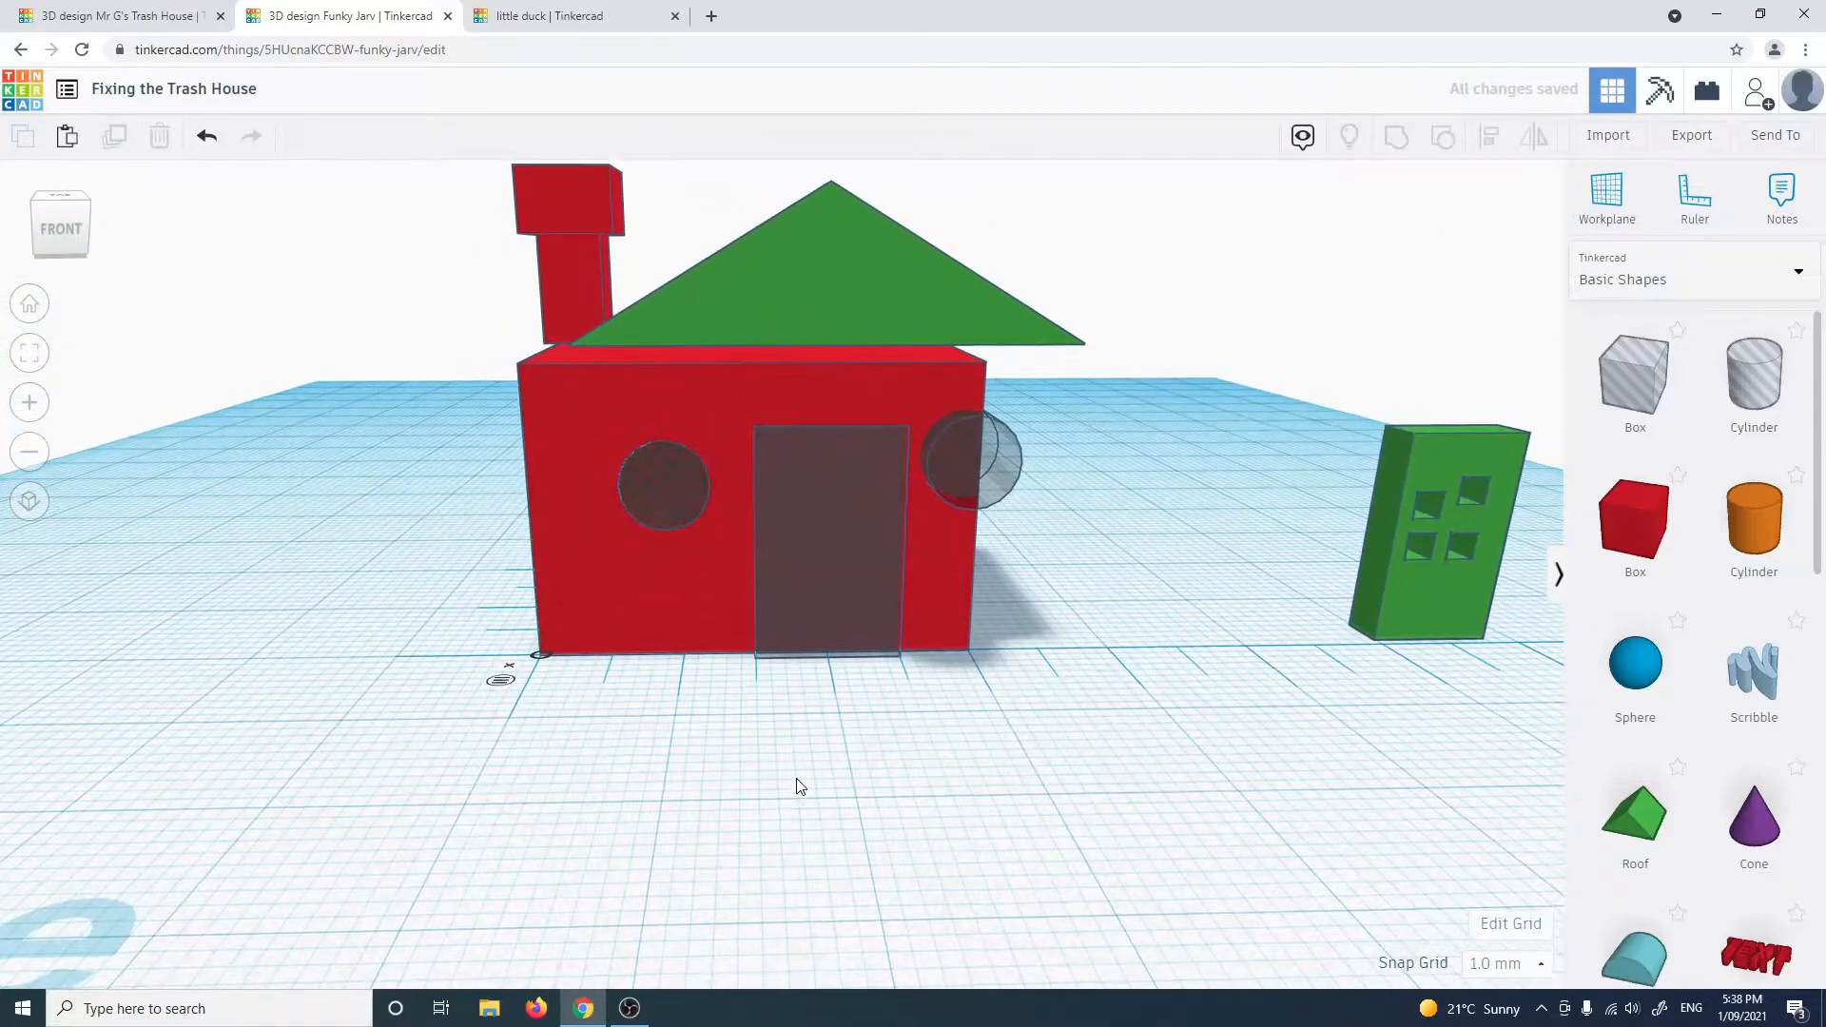
Set both of the green roof's horizontal offsets from the ruler origin to 0 mm
right_click_drag(778, 817, 601, 516)
left_click(601, 515)
right_click_drag(733, 672, 858, 653)
left_click(321, 709)
type("0")
key("Return")
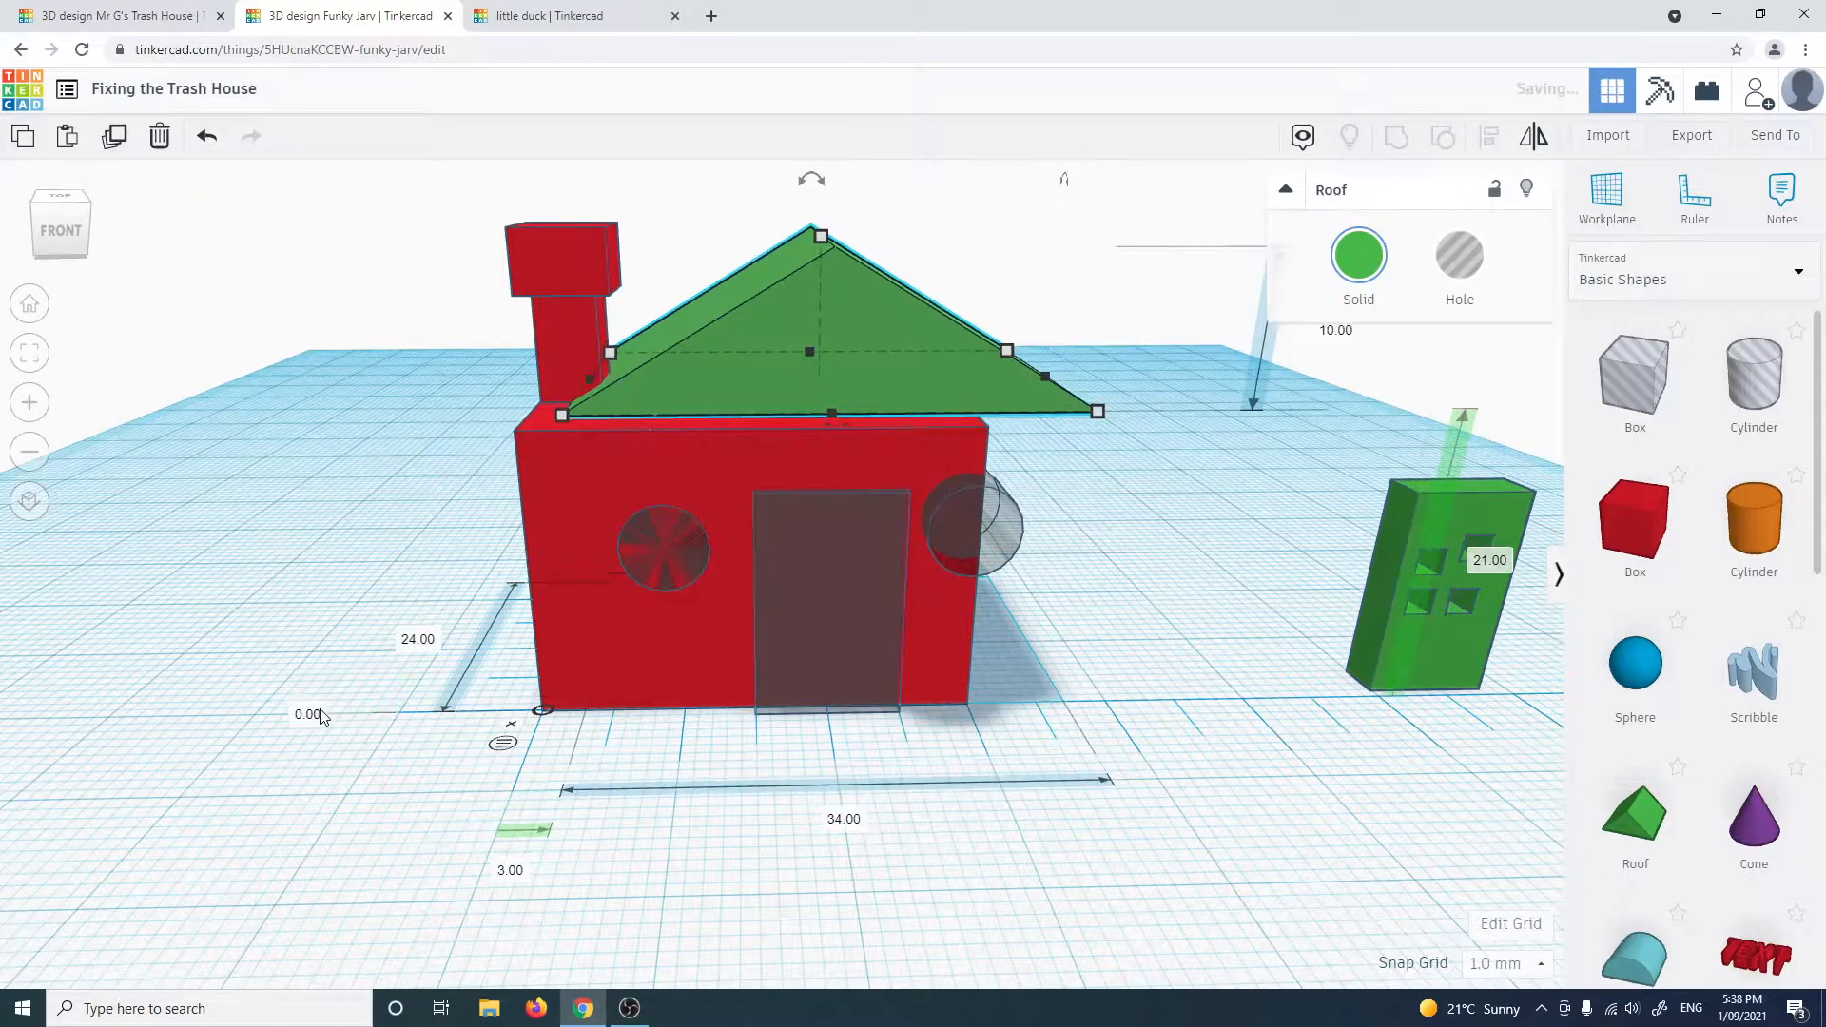
left_click(508, 870)
type("0")
key("Return")
left_click(740, 883)
Check the height of the main body box below the roof
right_click_drag(738, 885, 815, 701)
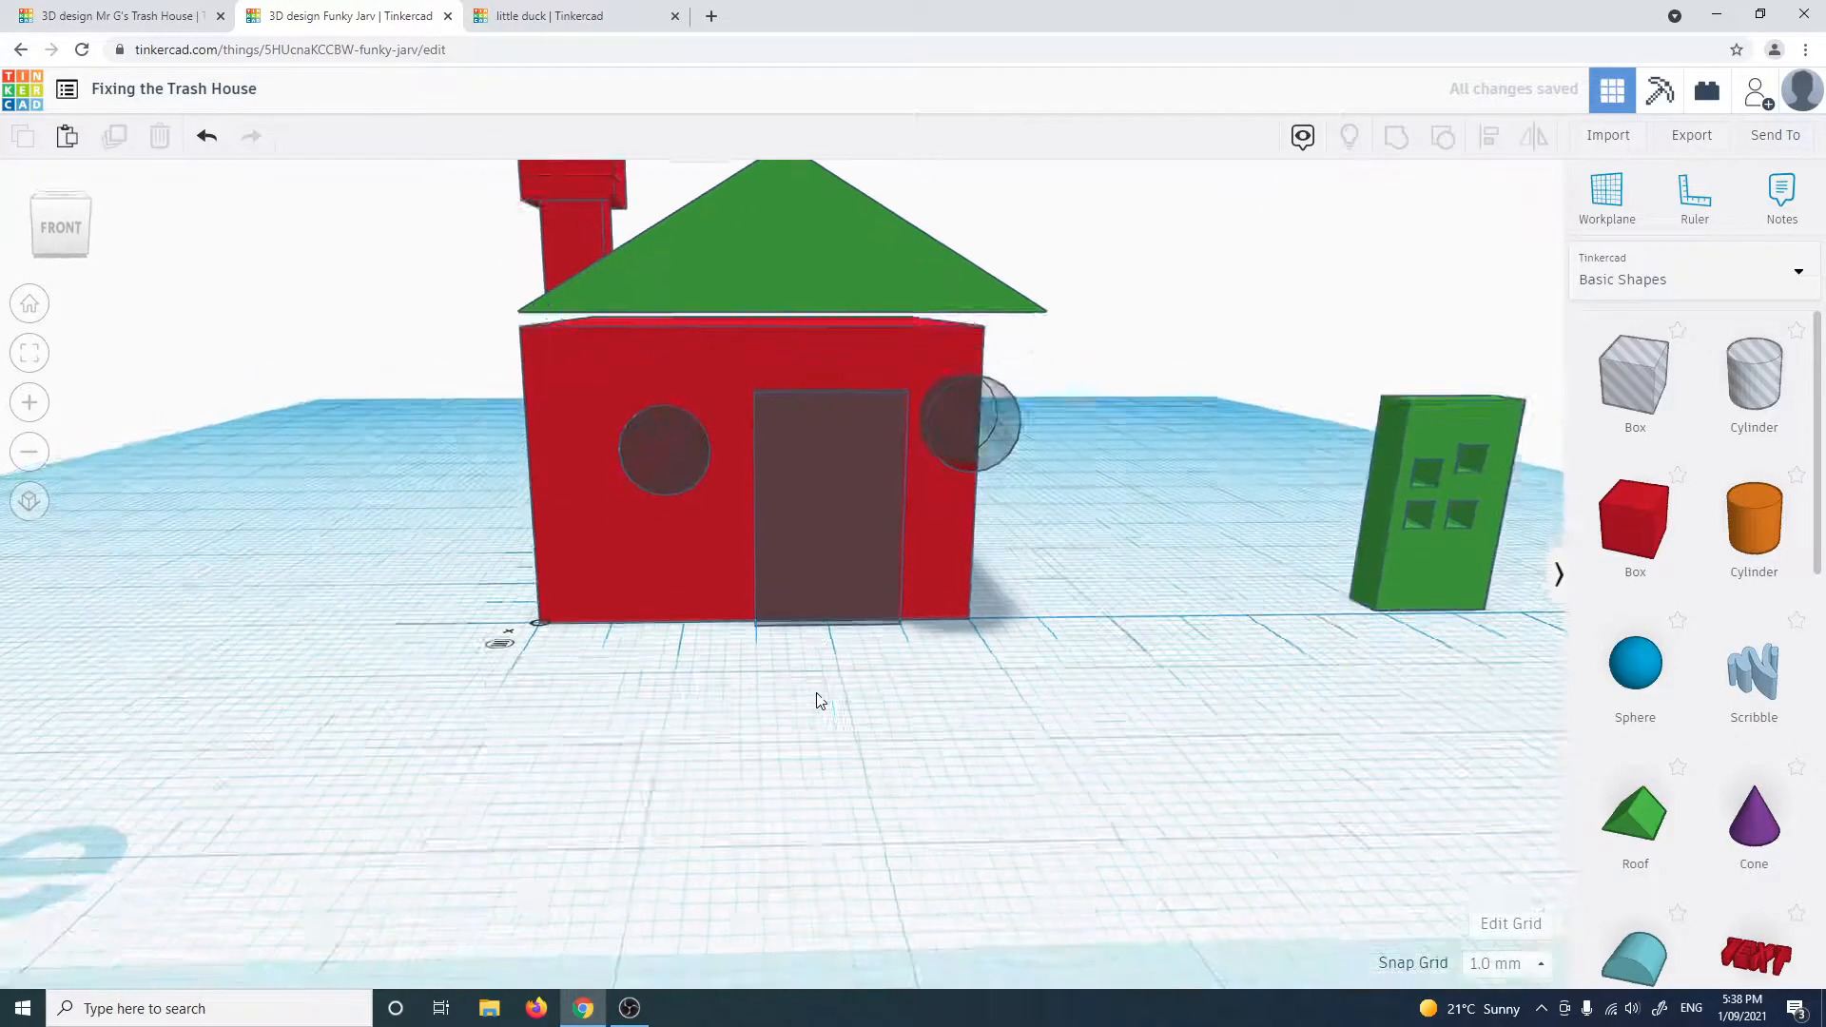
left_click(741, 351)
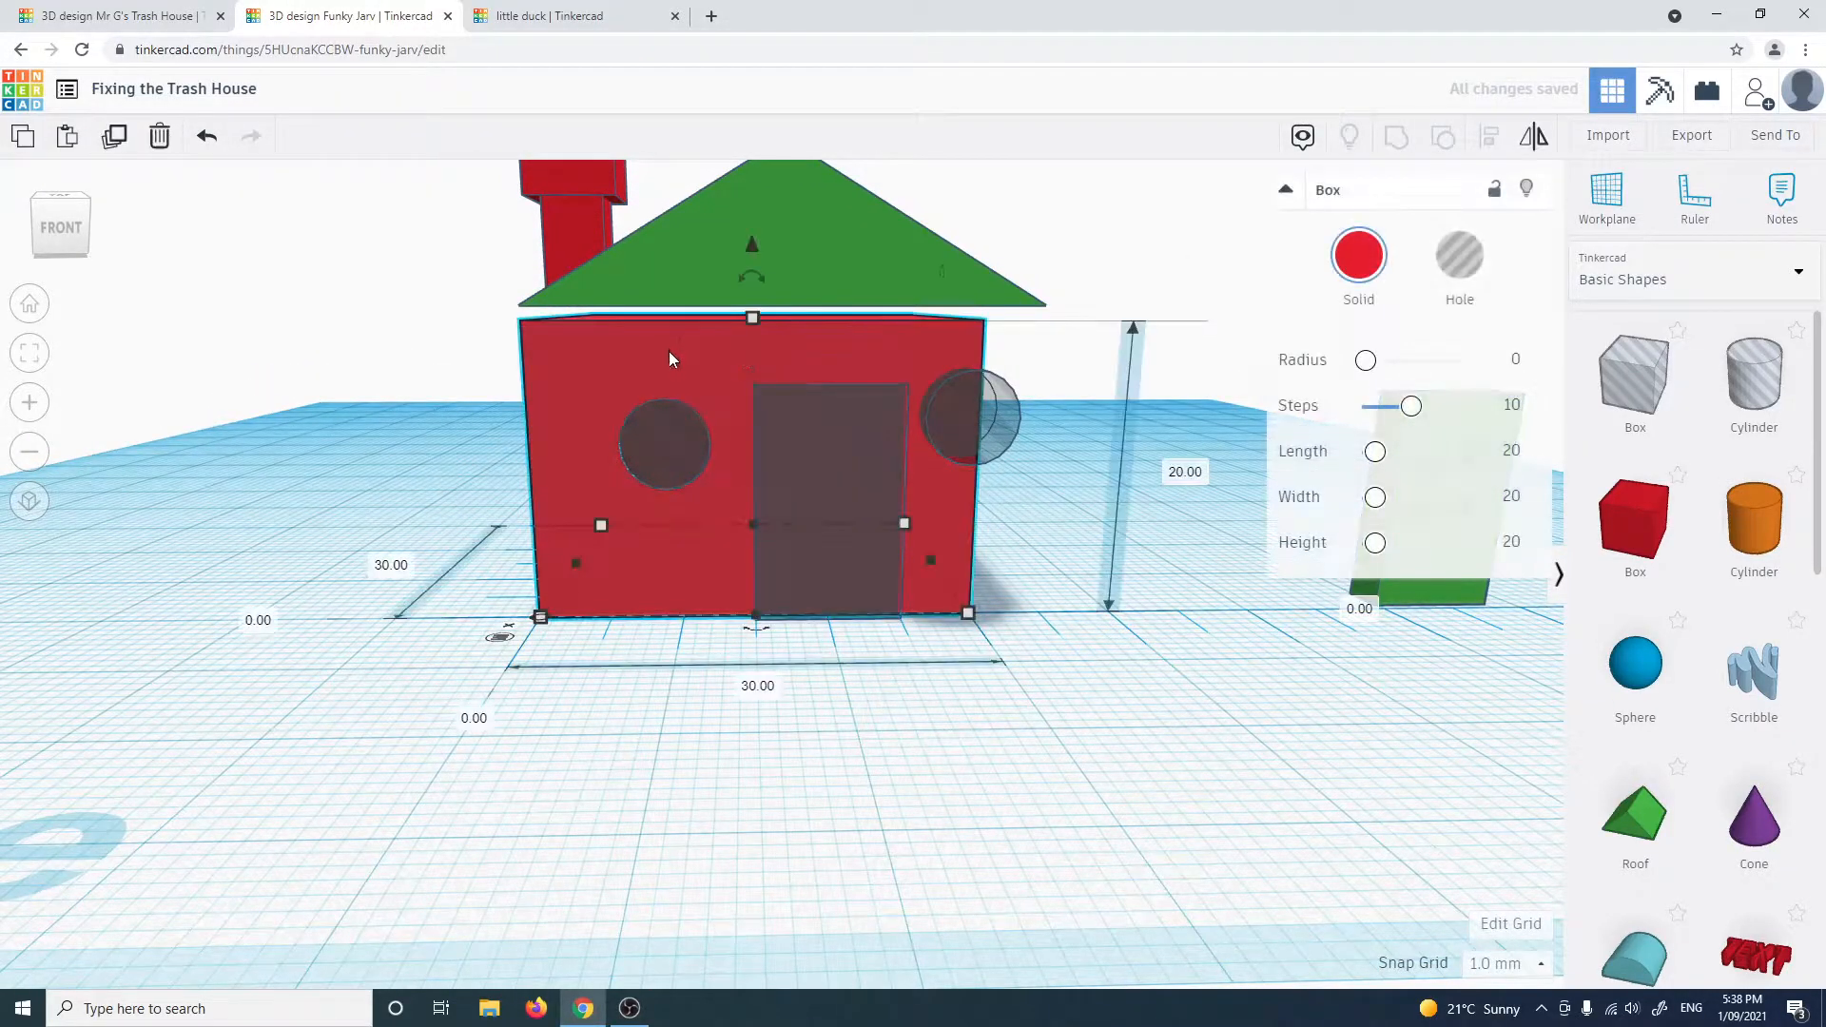
left_click(1186, 472)
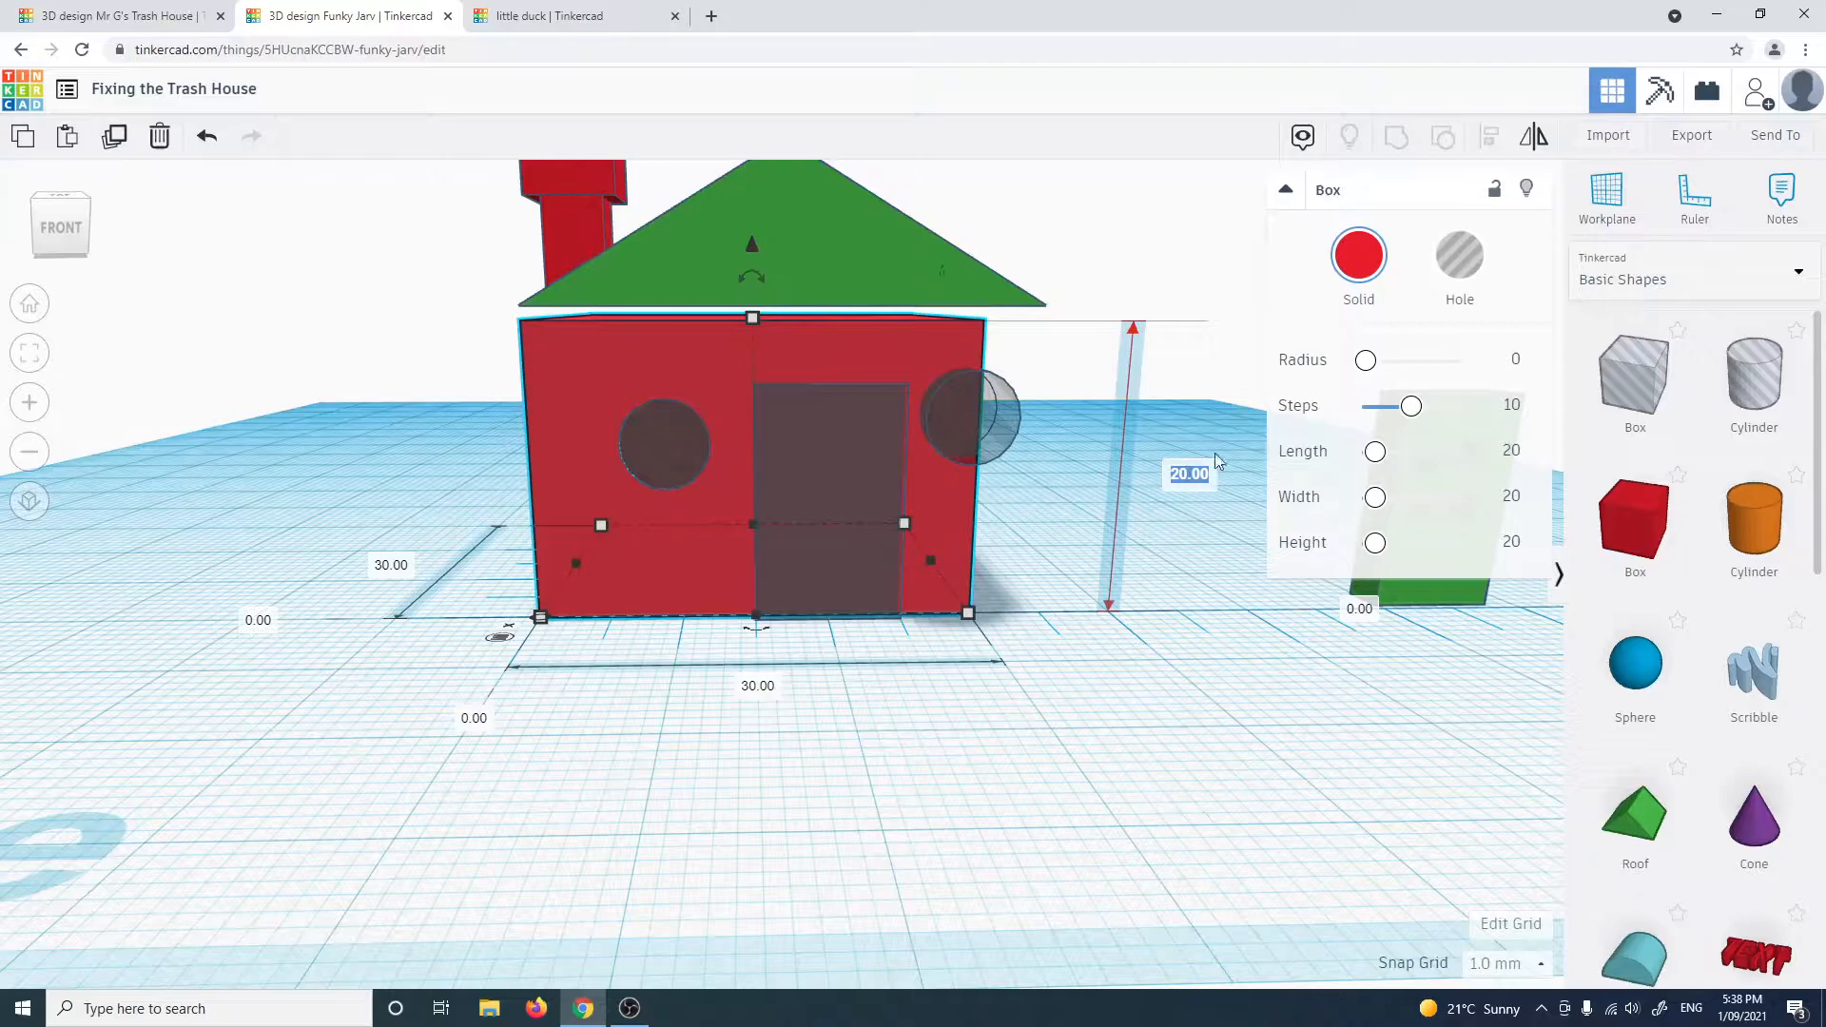
key("Return")
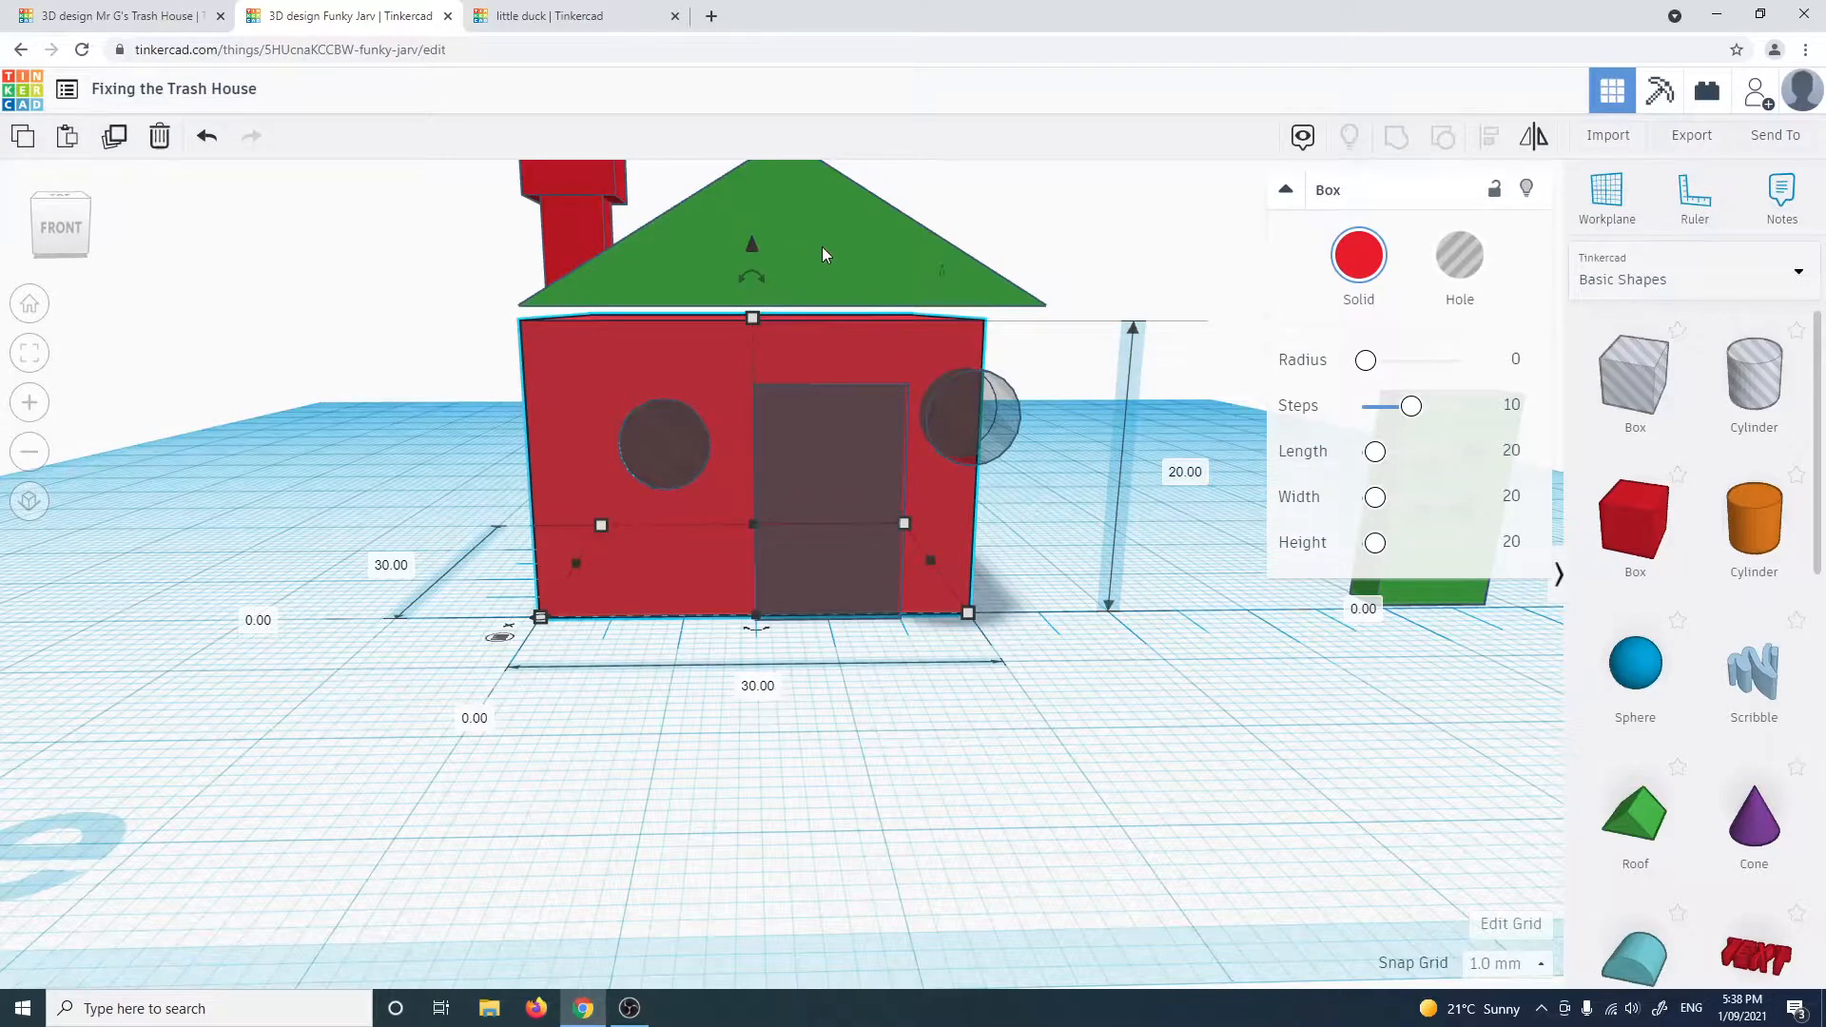
Lower the roof to an elevation of 20 mm so it sits directly on the main body box
left_click(837, 255)
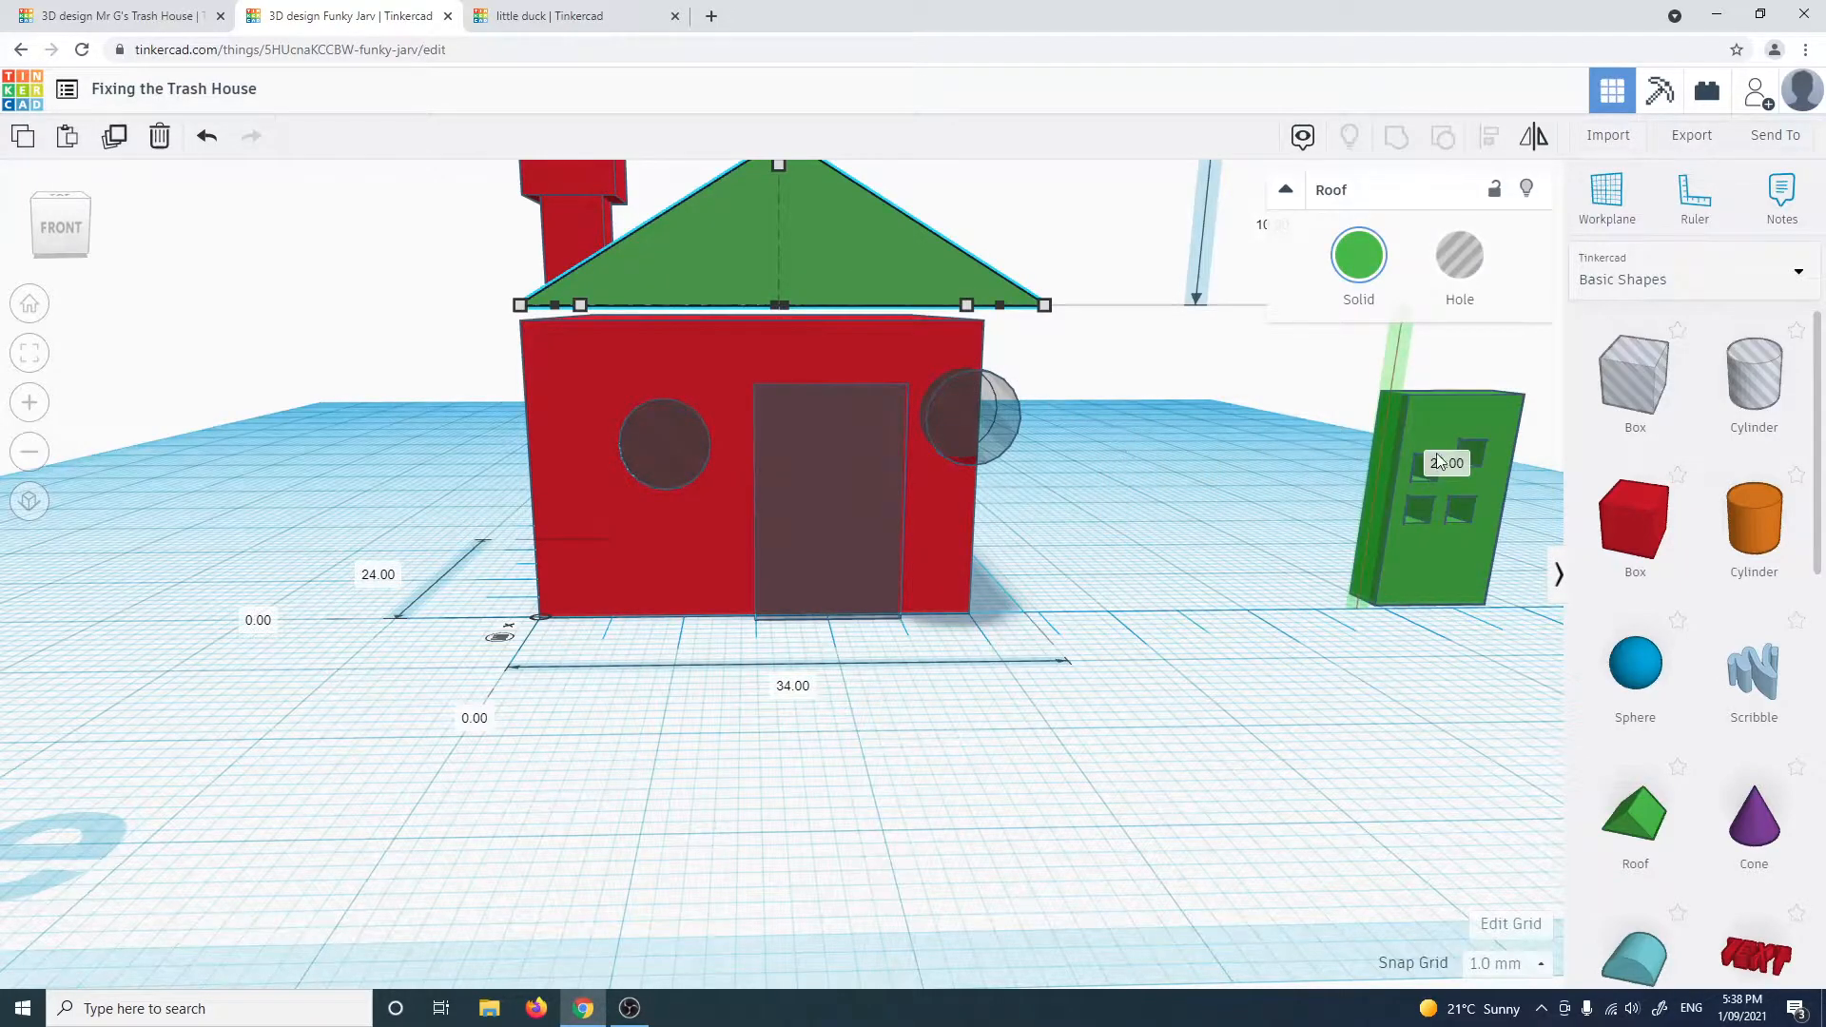
scroll(1456, 470, "down", 3)
left_click(1233, 494)
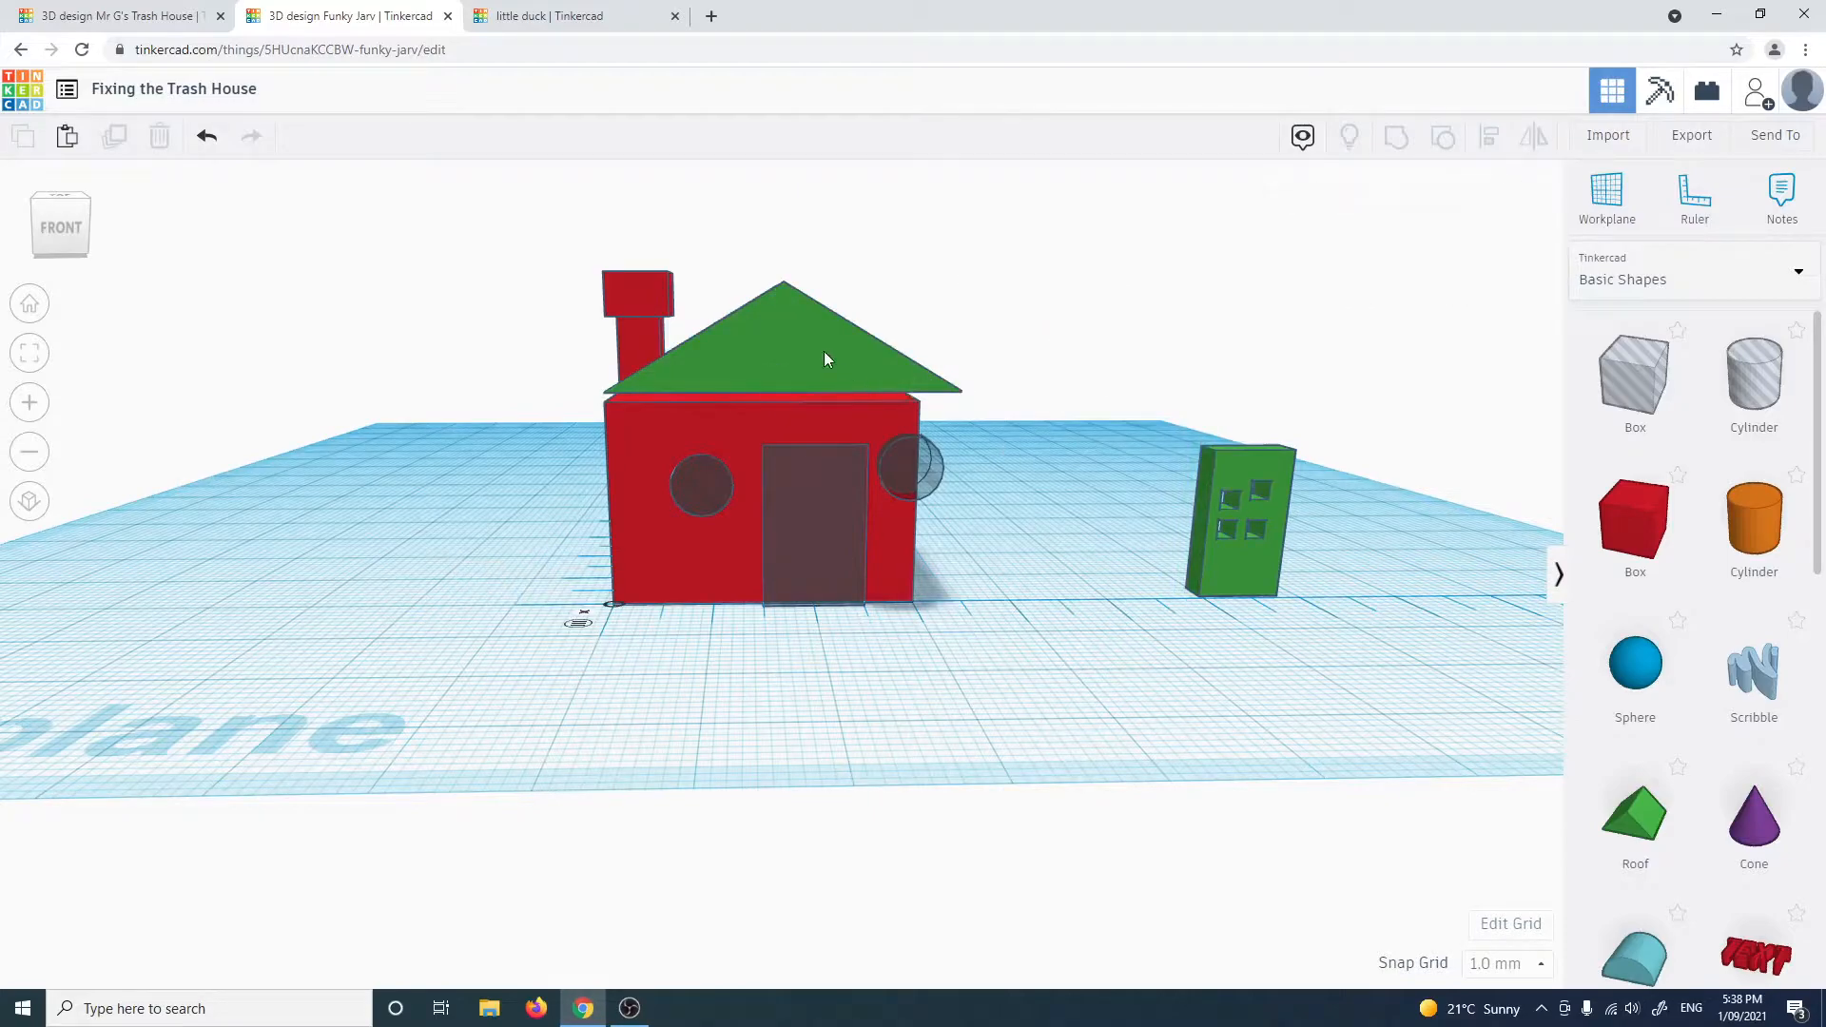
left_click(835, 363)
left_click(1242, 502)
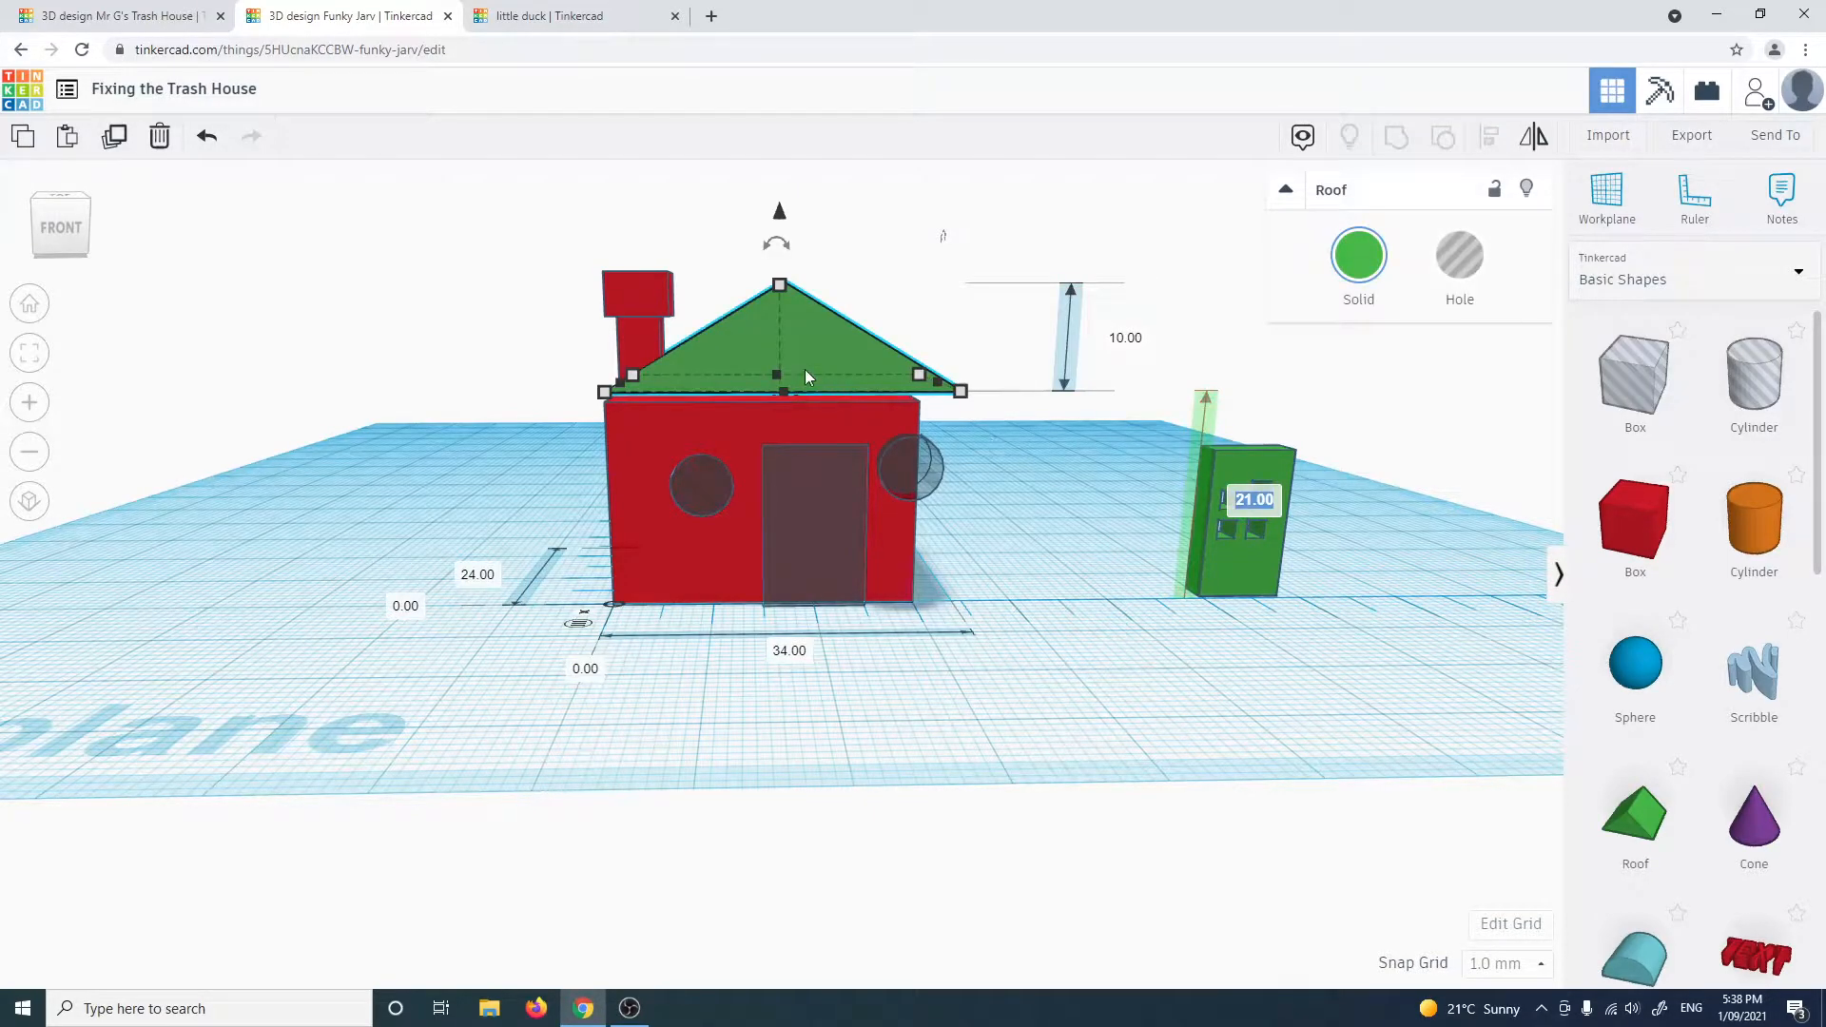
scroll(790, 381, "up", 3)
scroll(786, 383, "down", 2)
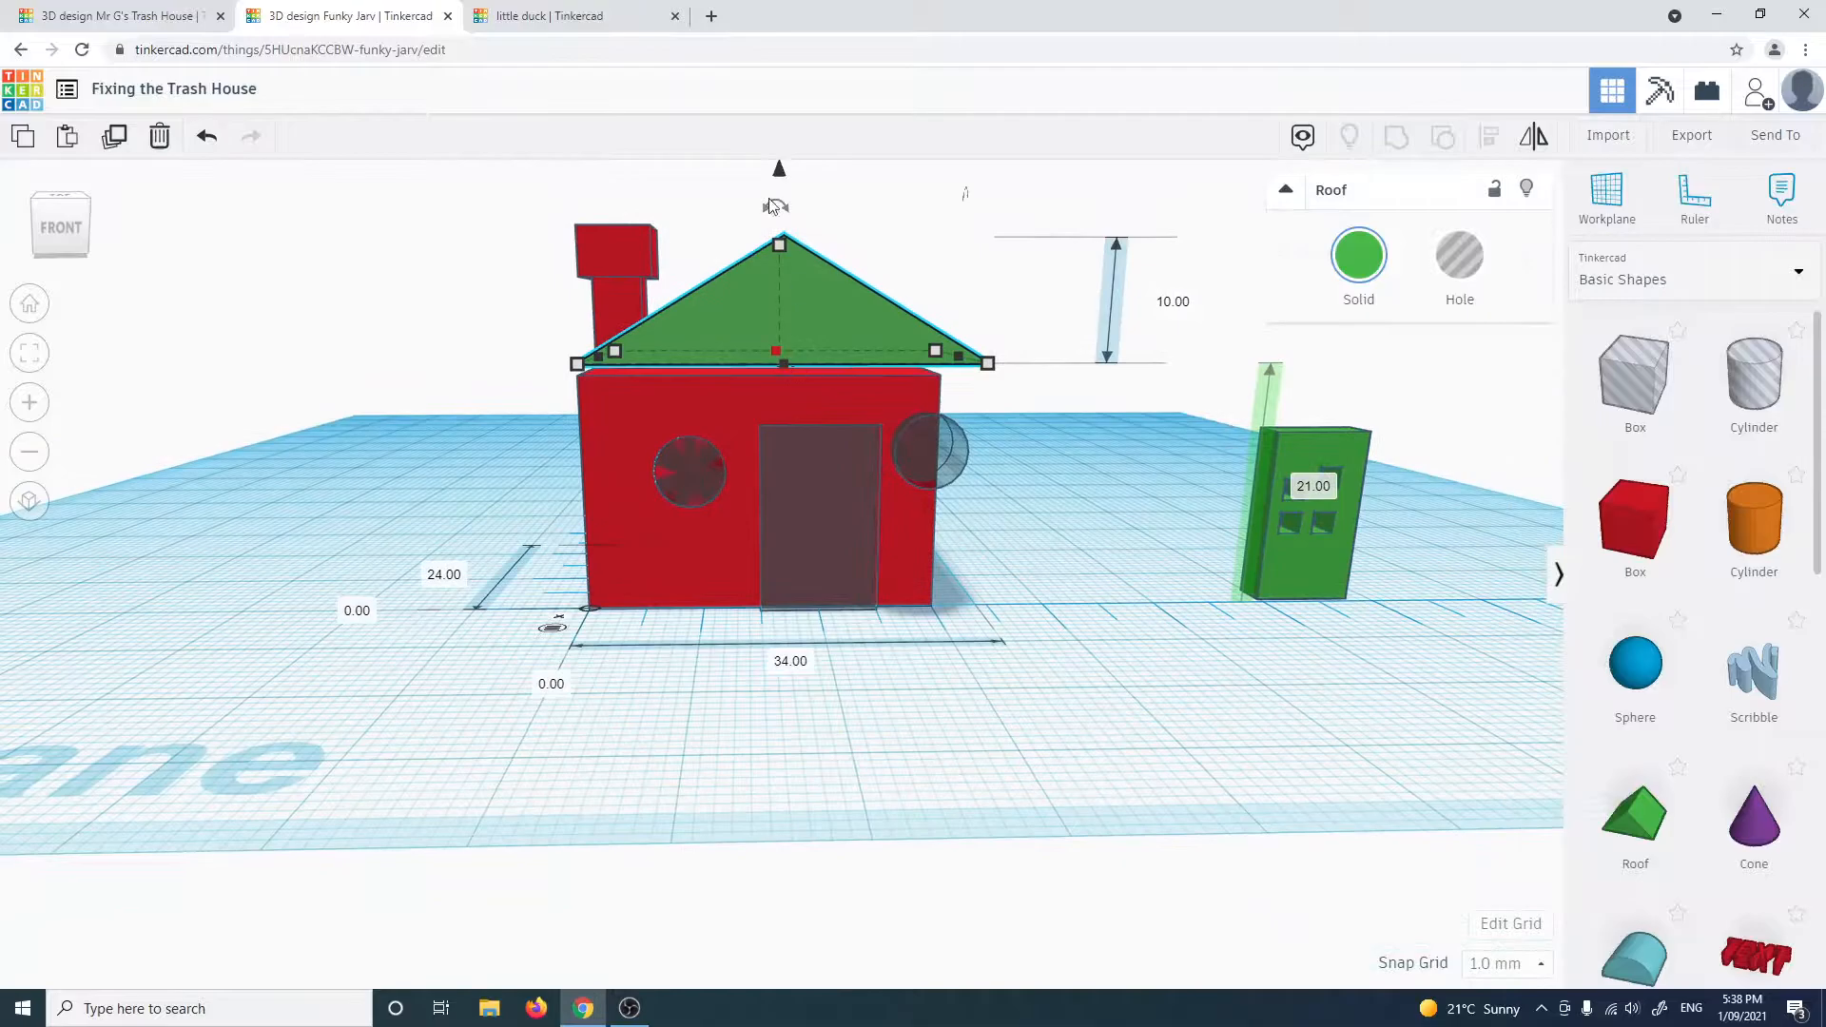
left_click_drag(780, 179, 778, 179)
left_click(1018, 557)
mouse_move(1019, 591)
right_mouse_down()
mouse_move(1267, 620)
mouse_move(1059, 683)
mouse_move(783, 673)
mouse_move(744, 626)
mouse_move(1040, 619)
mouse_move(1007, 831)
mouse_move(1002, 612)
right_mouse_up()
Compare the roof's width with the main body box's and set the roof's width to 30 mm
left_click(736, 321)
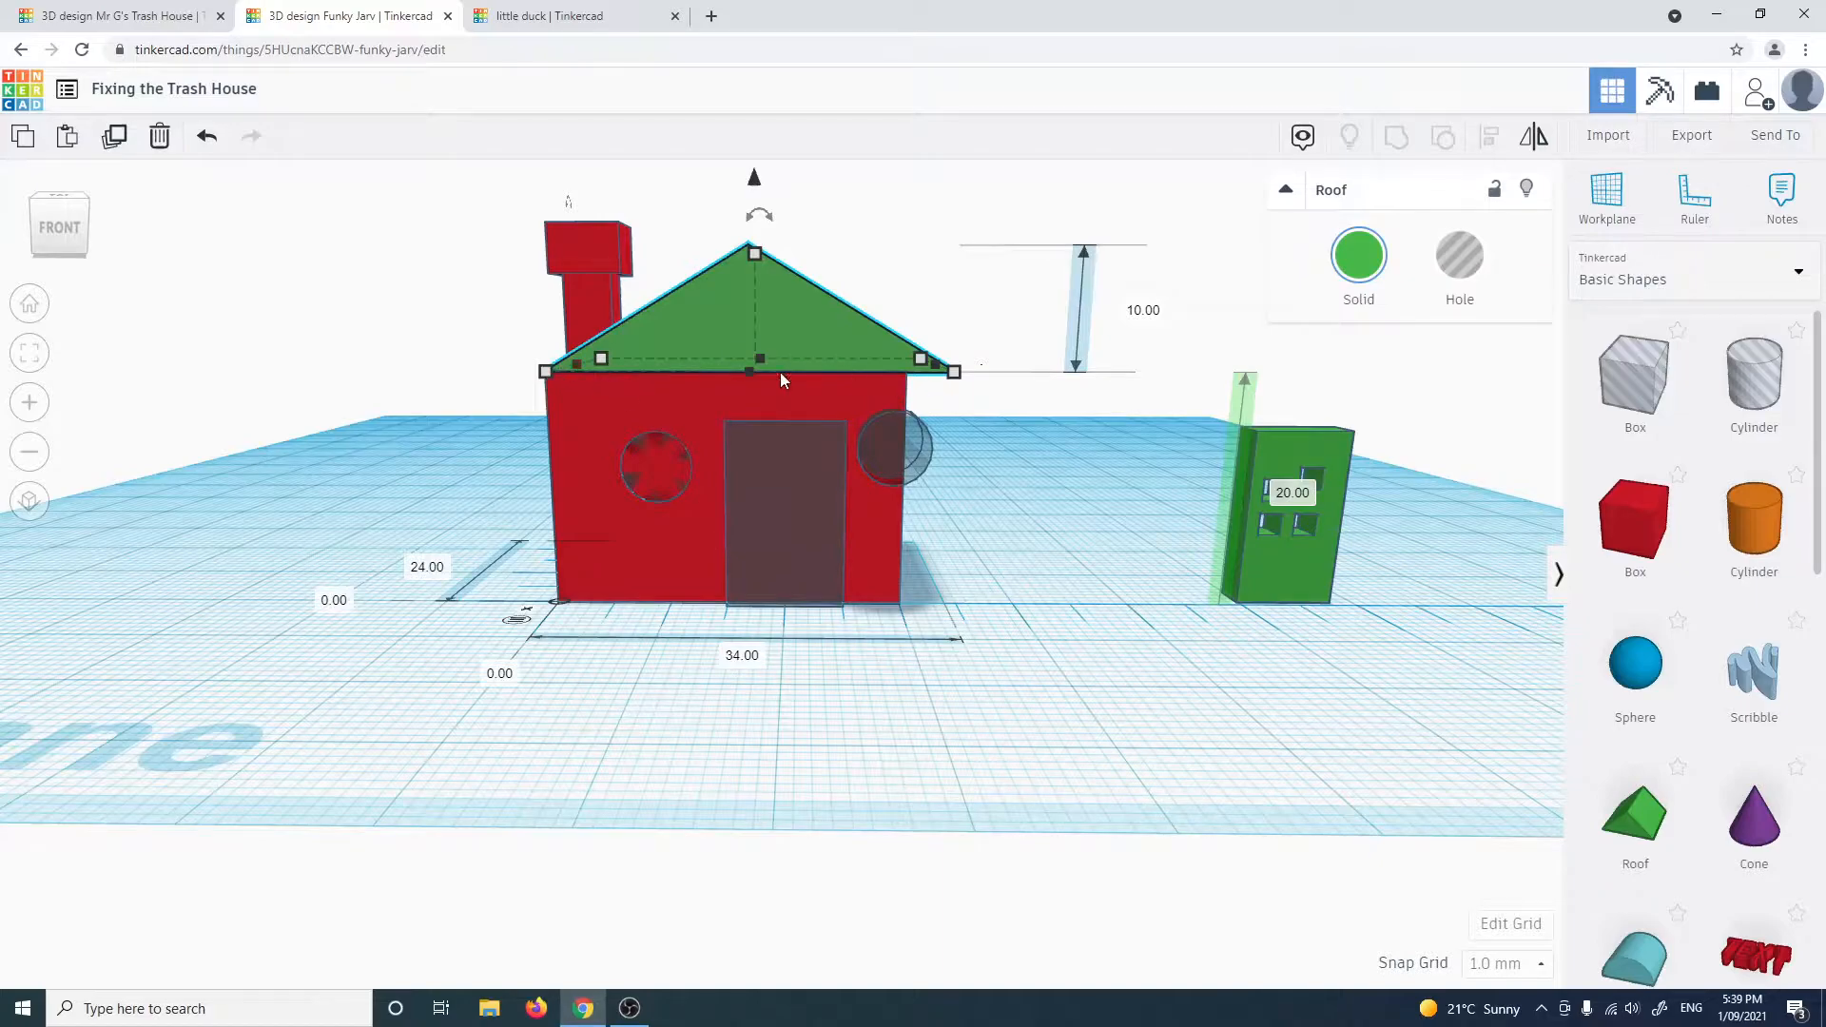
left_click(795, 405)
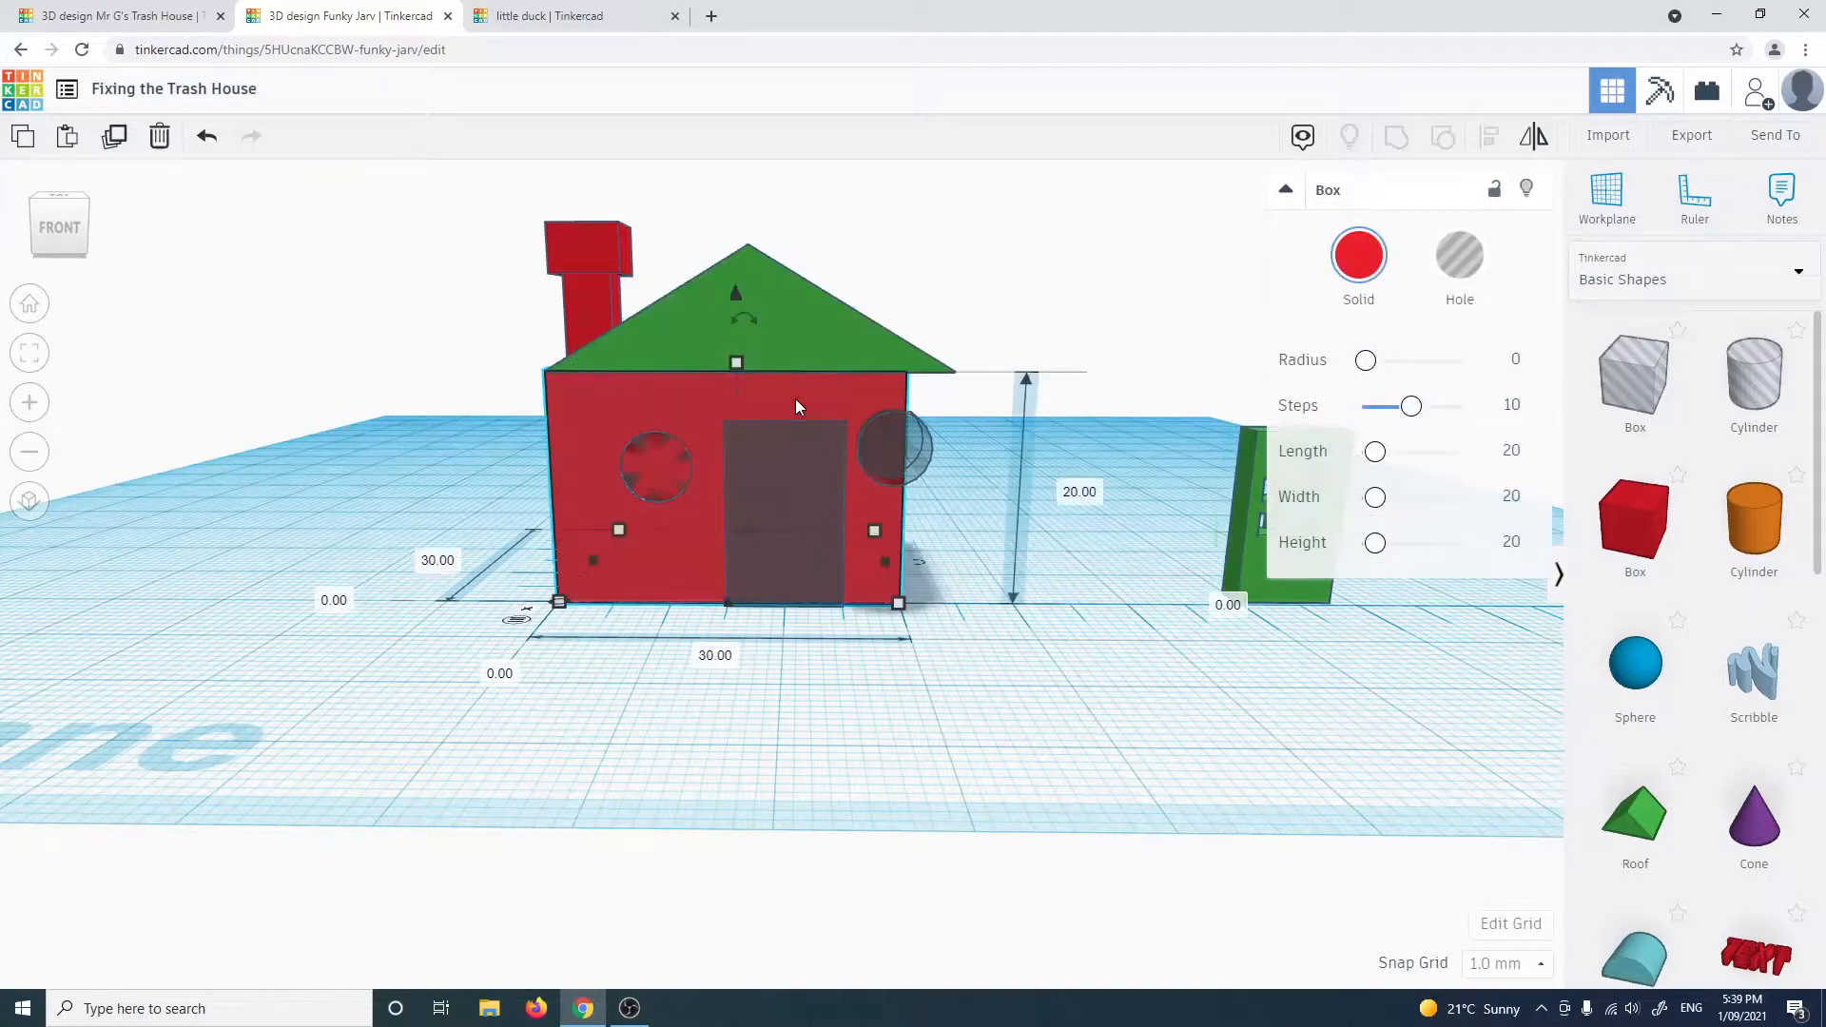
left_click(809, 322)
left_click(744, 655)
type("3")
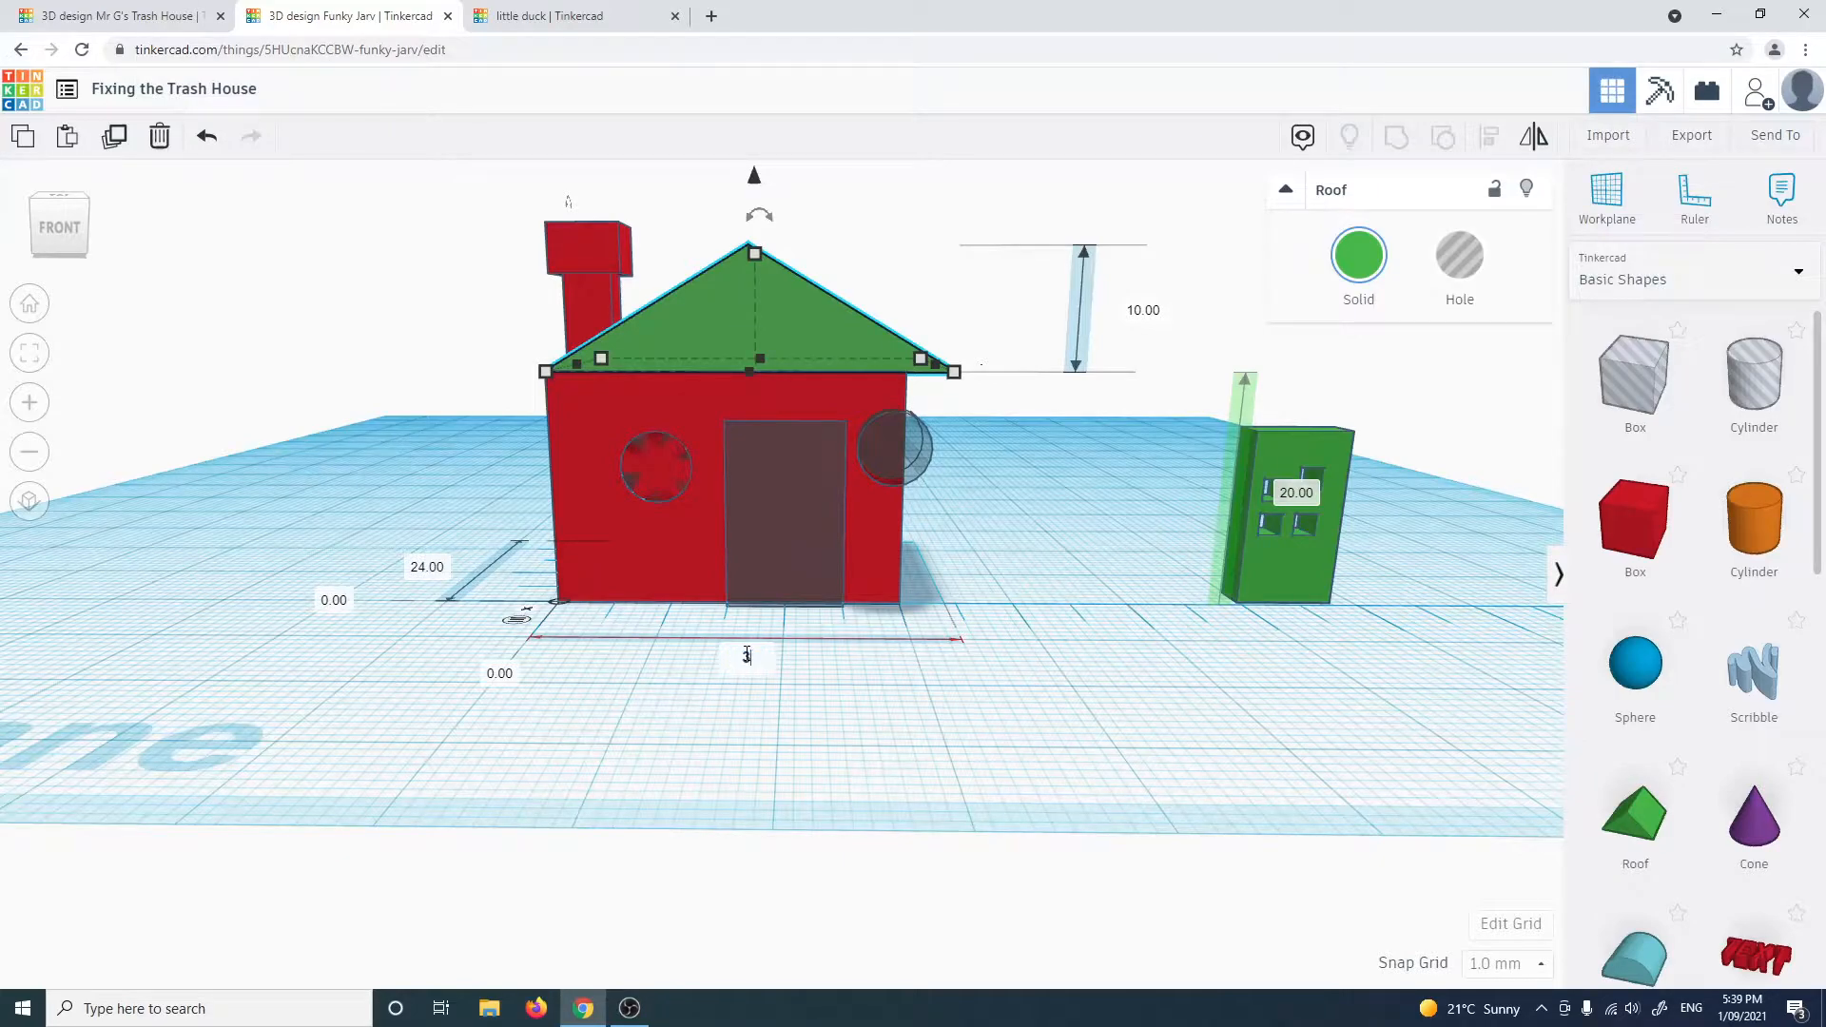
type("0")
key("Return")
left_click(888, 702)
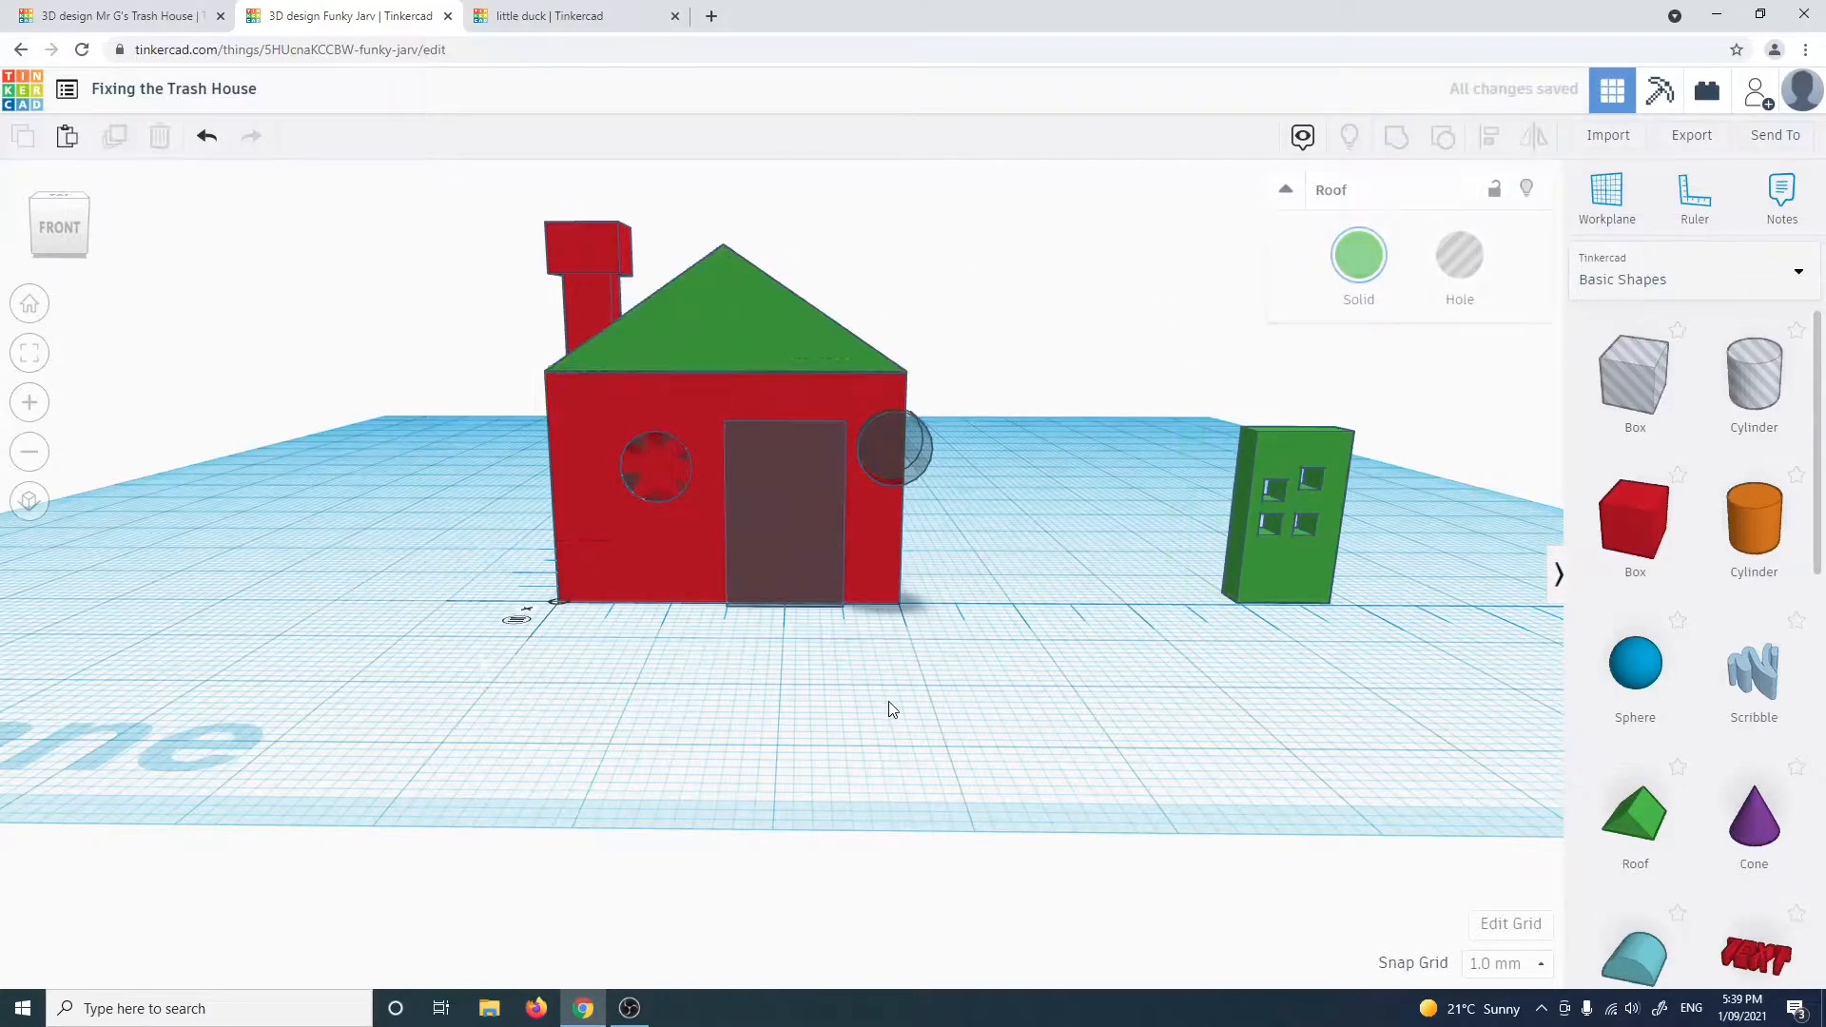
Compare the roof's front-to-back depth with the main body box's and set the roof's depth to 30 mm
right_click_drag(447, 710, 1067, 532)
left_click(1139, 392)
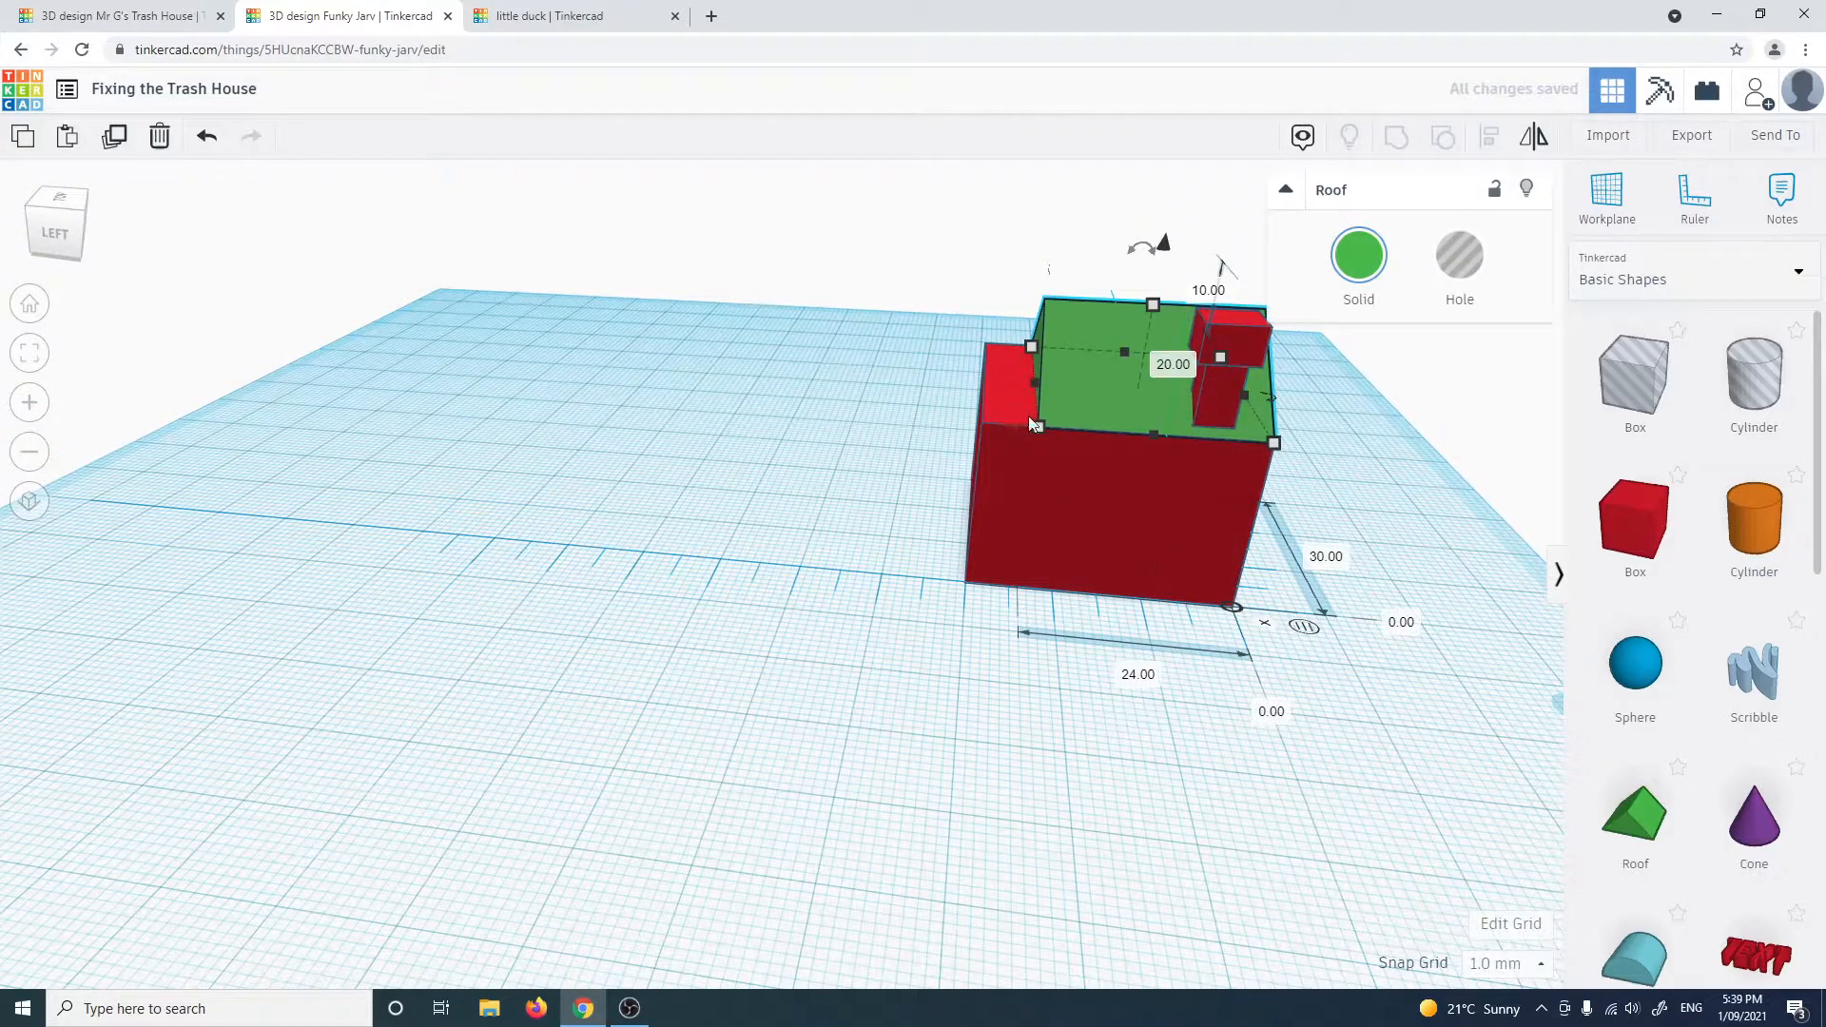
left_click(1012, 472)
left_click(1112, 673)
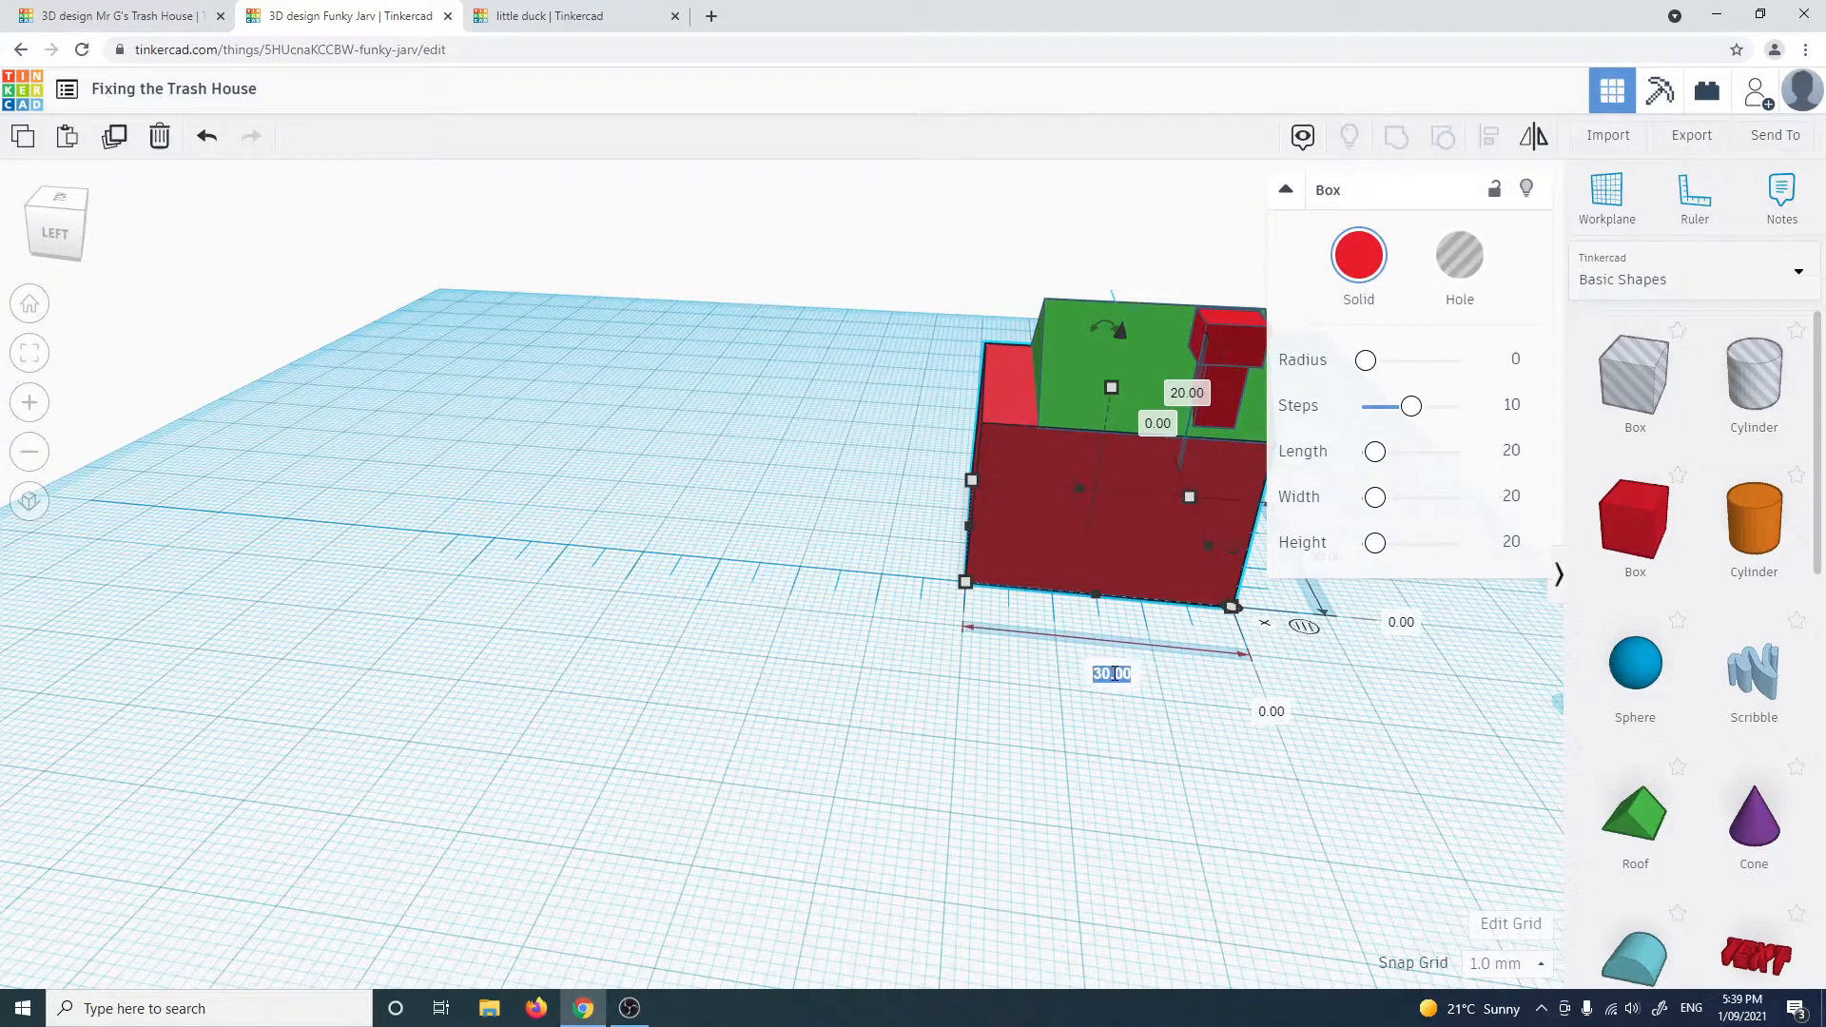
left_click(1073, 353)
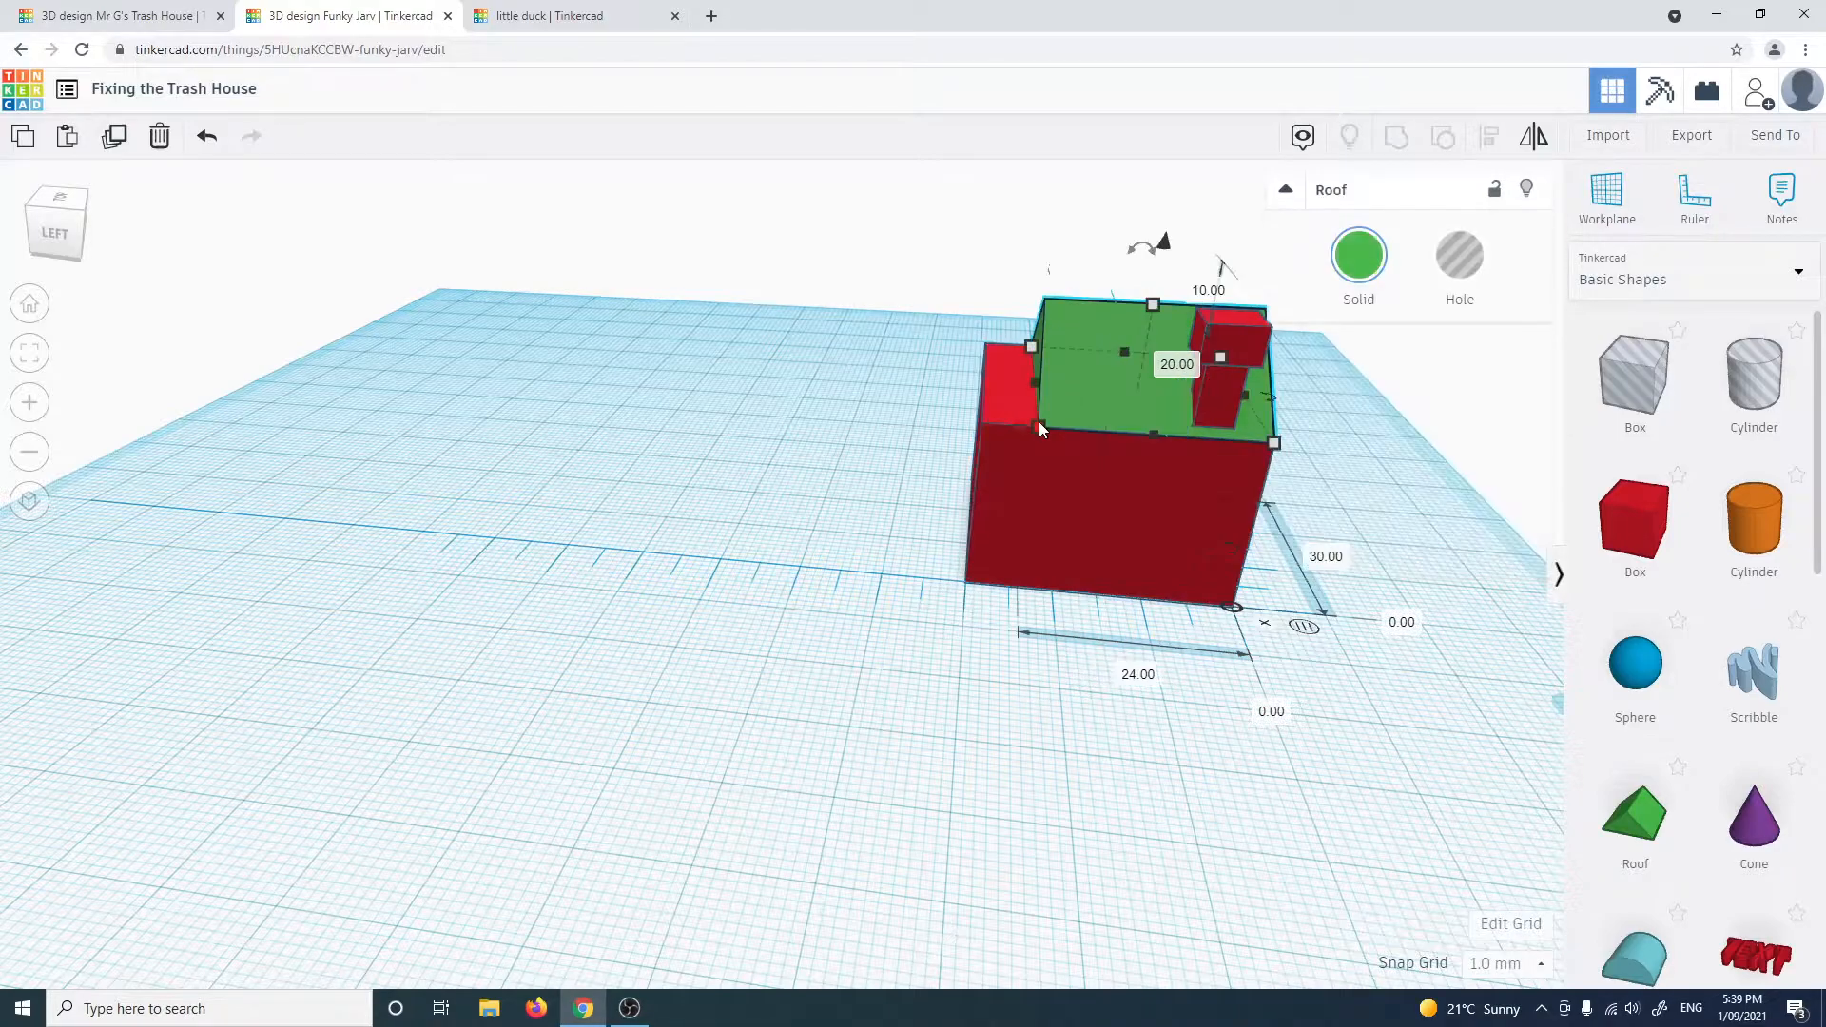
left_click(1145, 677)
type("30")
key("Return")
left_click(1241, 728)
Move the doorway hole box out of the house to the empty area between the house and the door
right_click_drag(1241, 728, 870, 546)
left_click(818, 504)
left_click_drag(833, 502, 1149, 500)
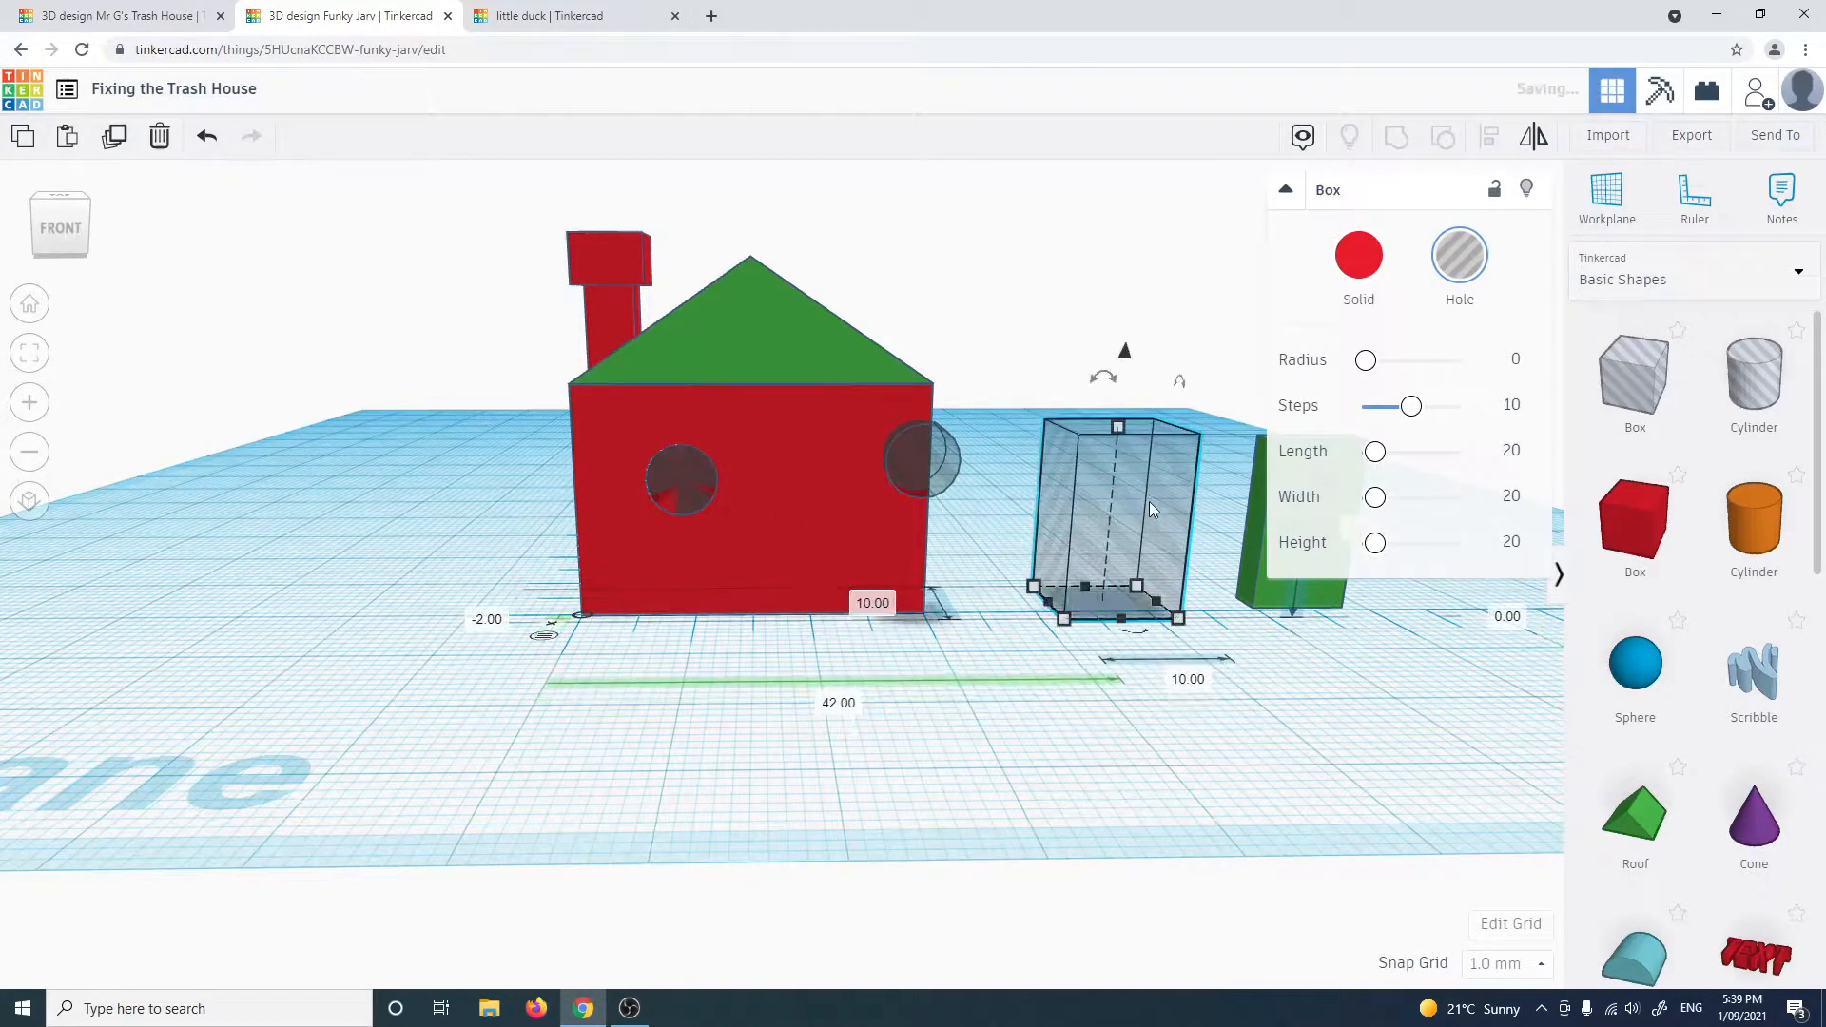
left_click(824, 802)
Examine the positions and elevations of the two cylindrical window holes from the front and side of the house
left_click(687, 478)
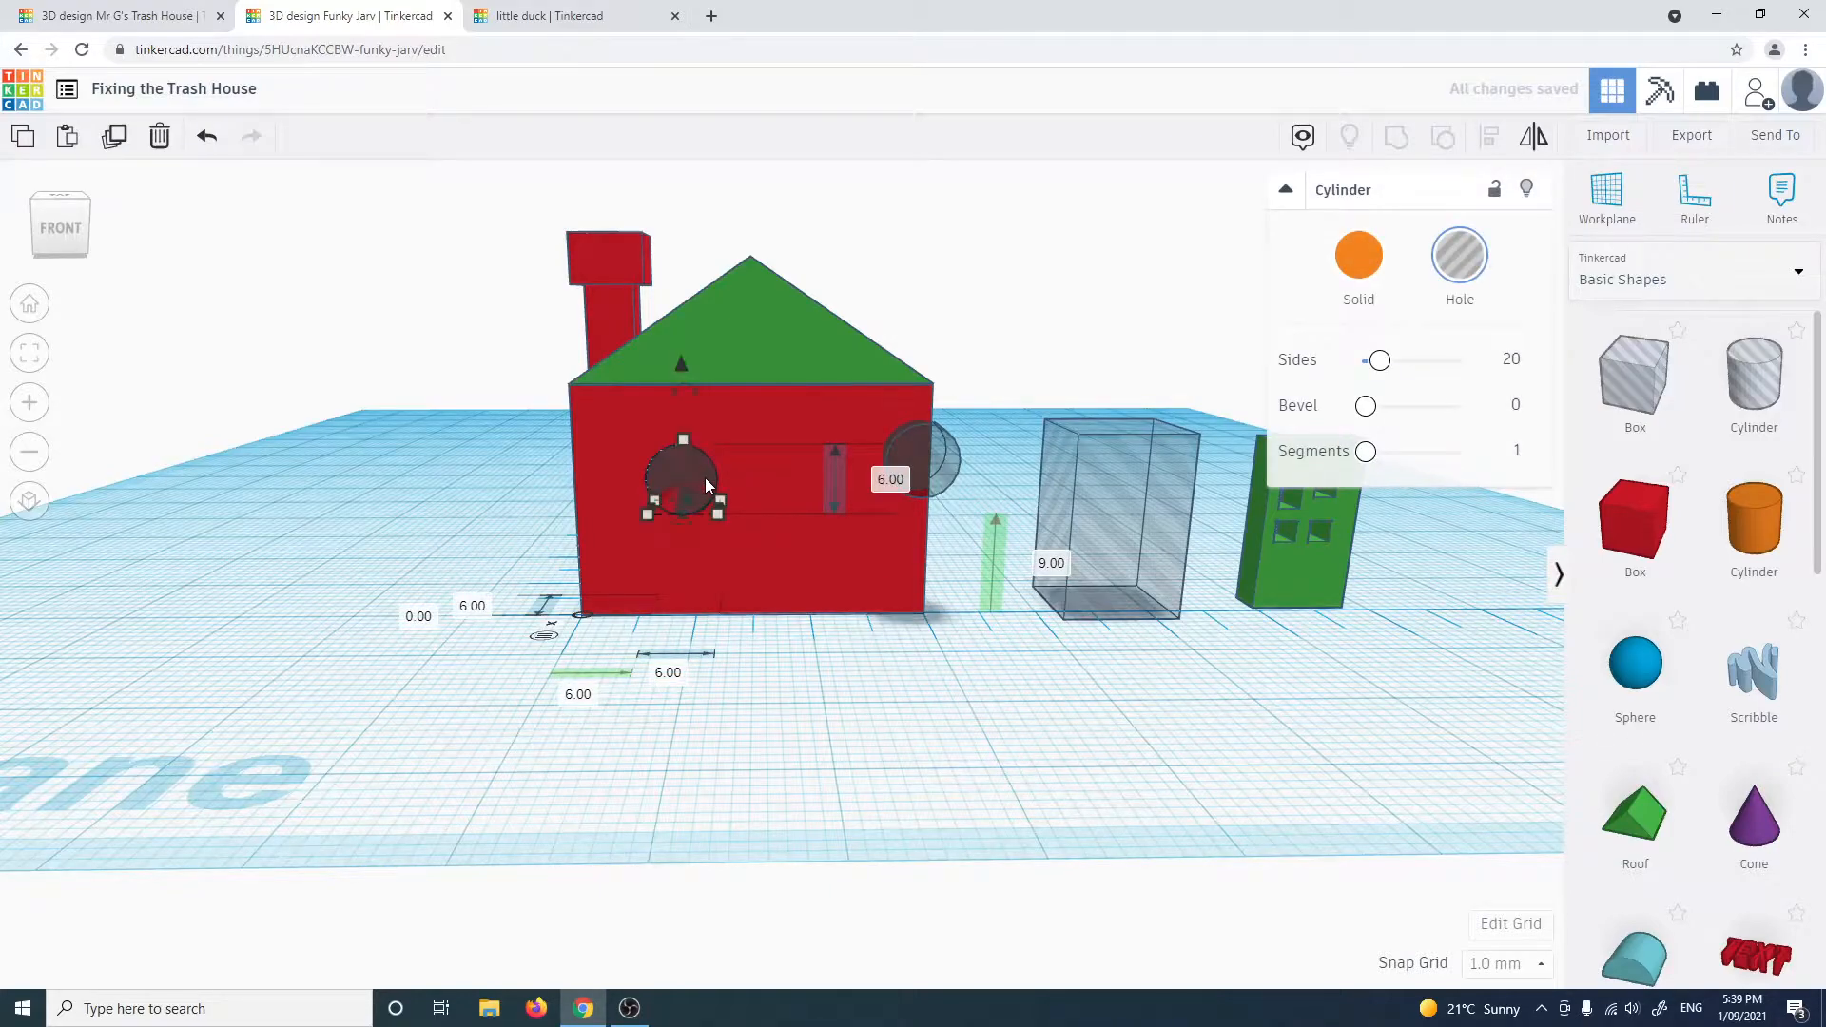
scroll(704, 517, "up", 2)
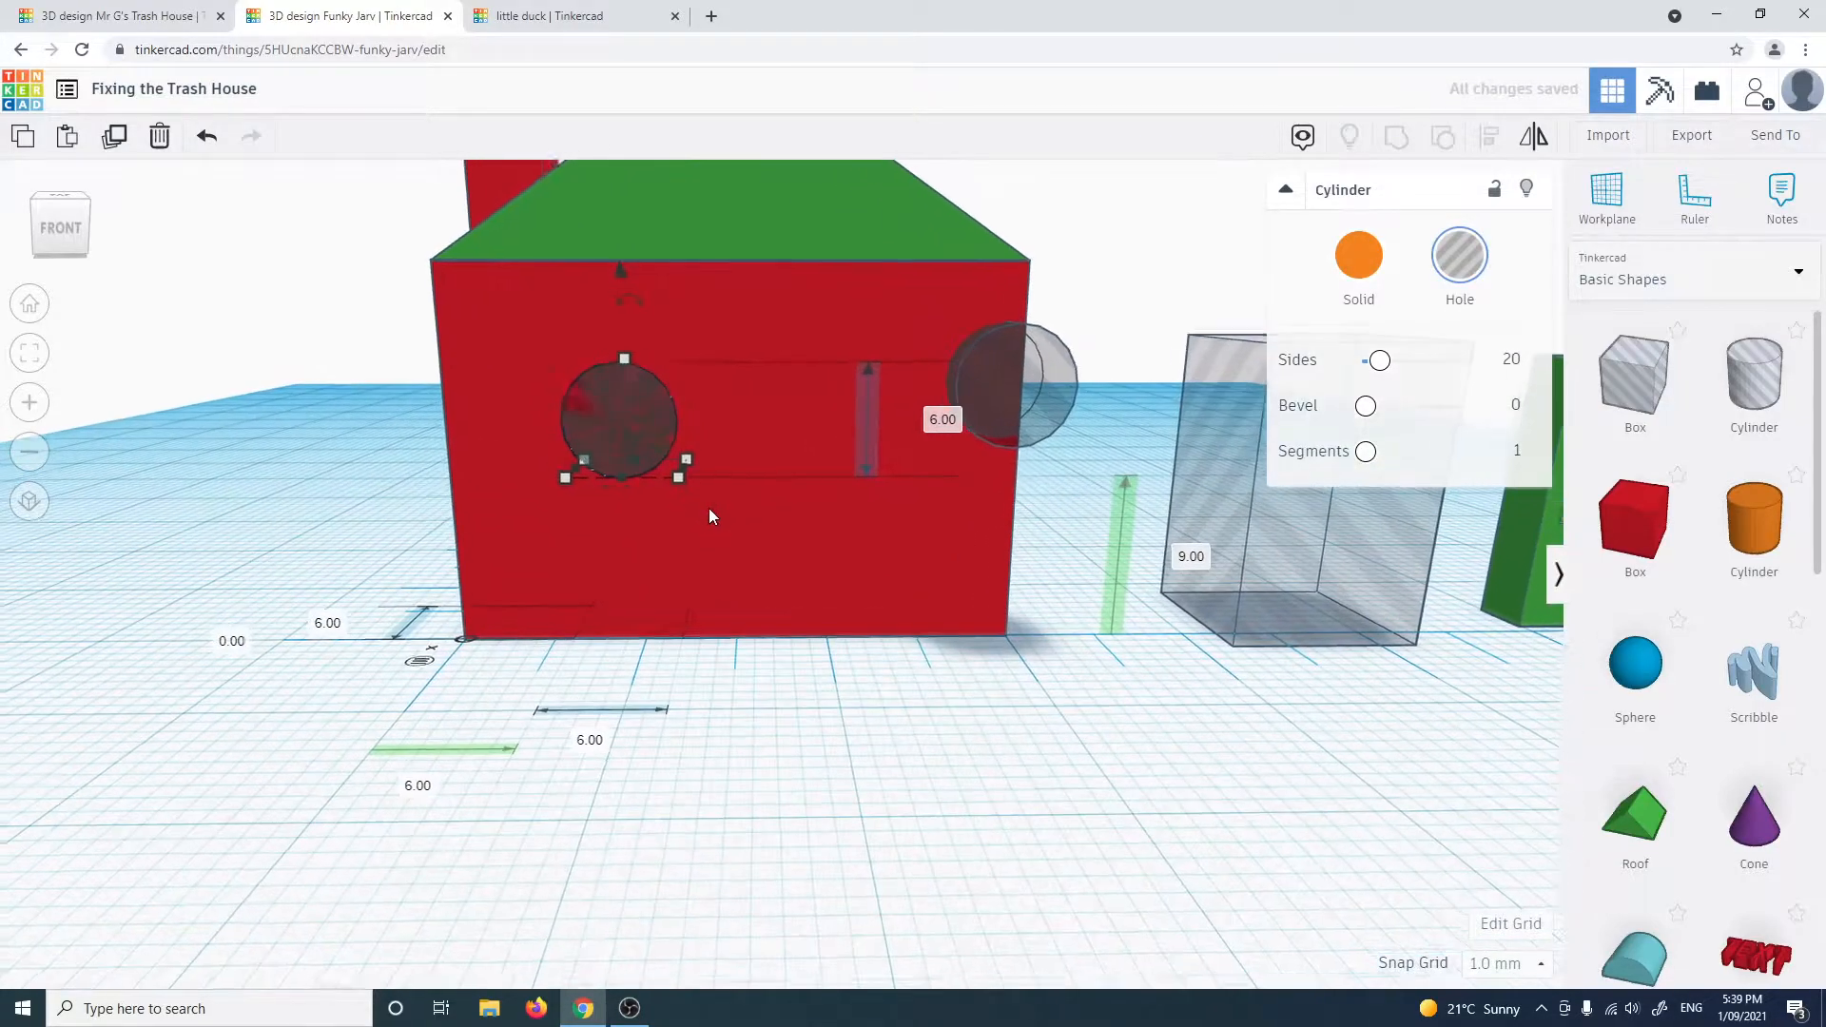
left_click(1029, 397)
scroll(1050, 384, "down", 3)
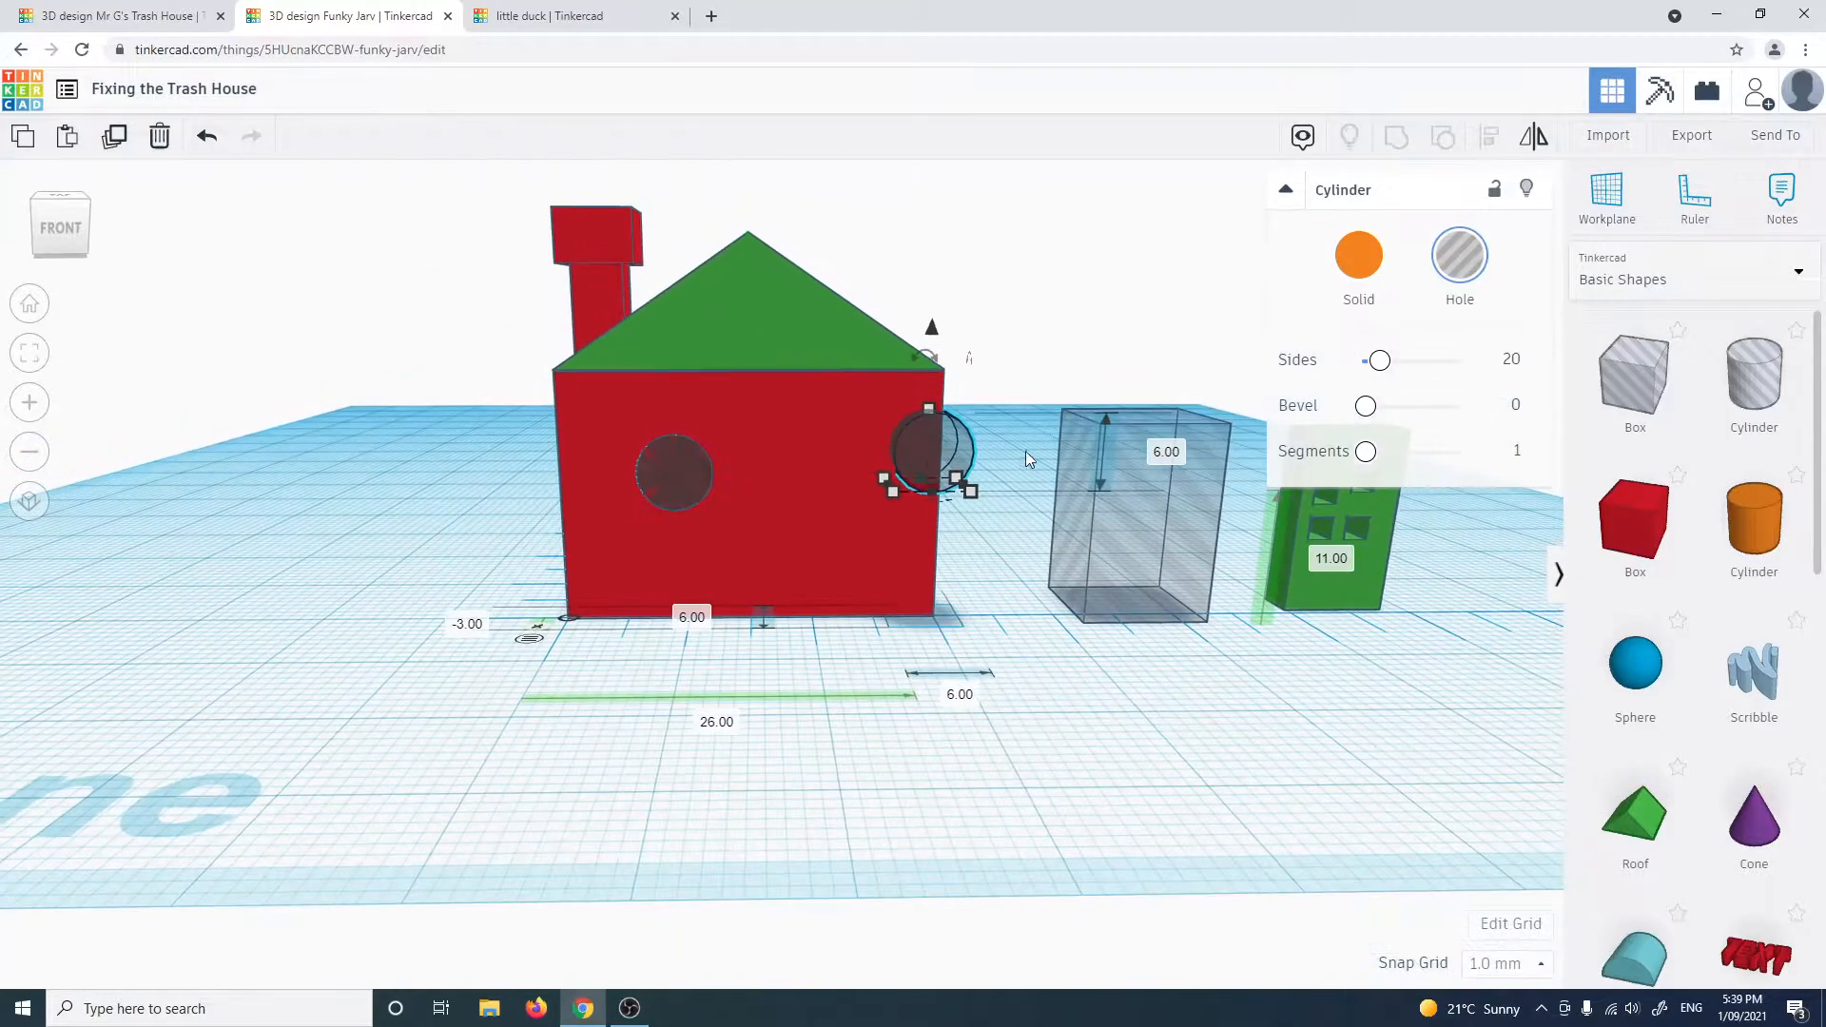
right_click_drag(1019, 538, 464, 519)
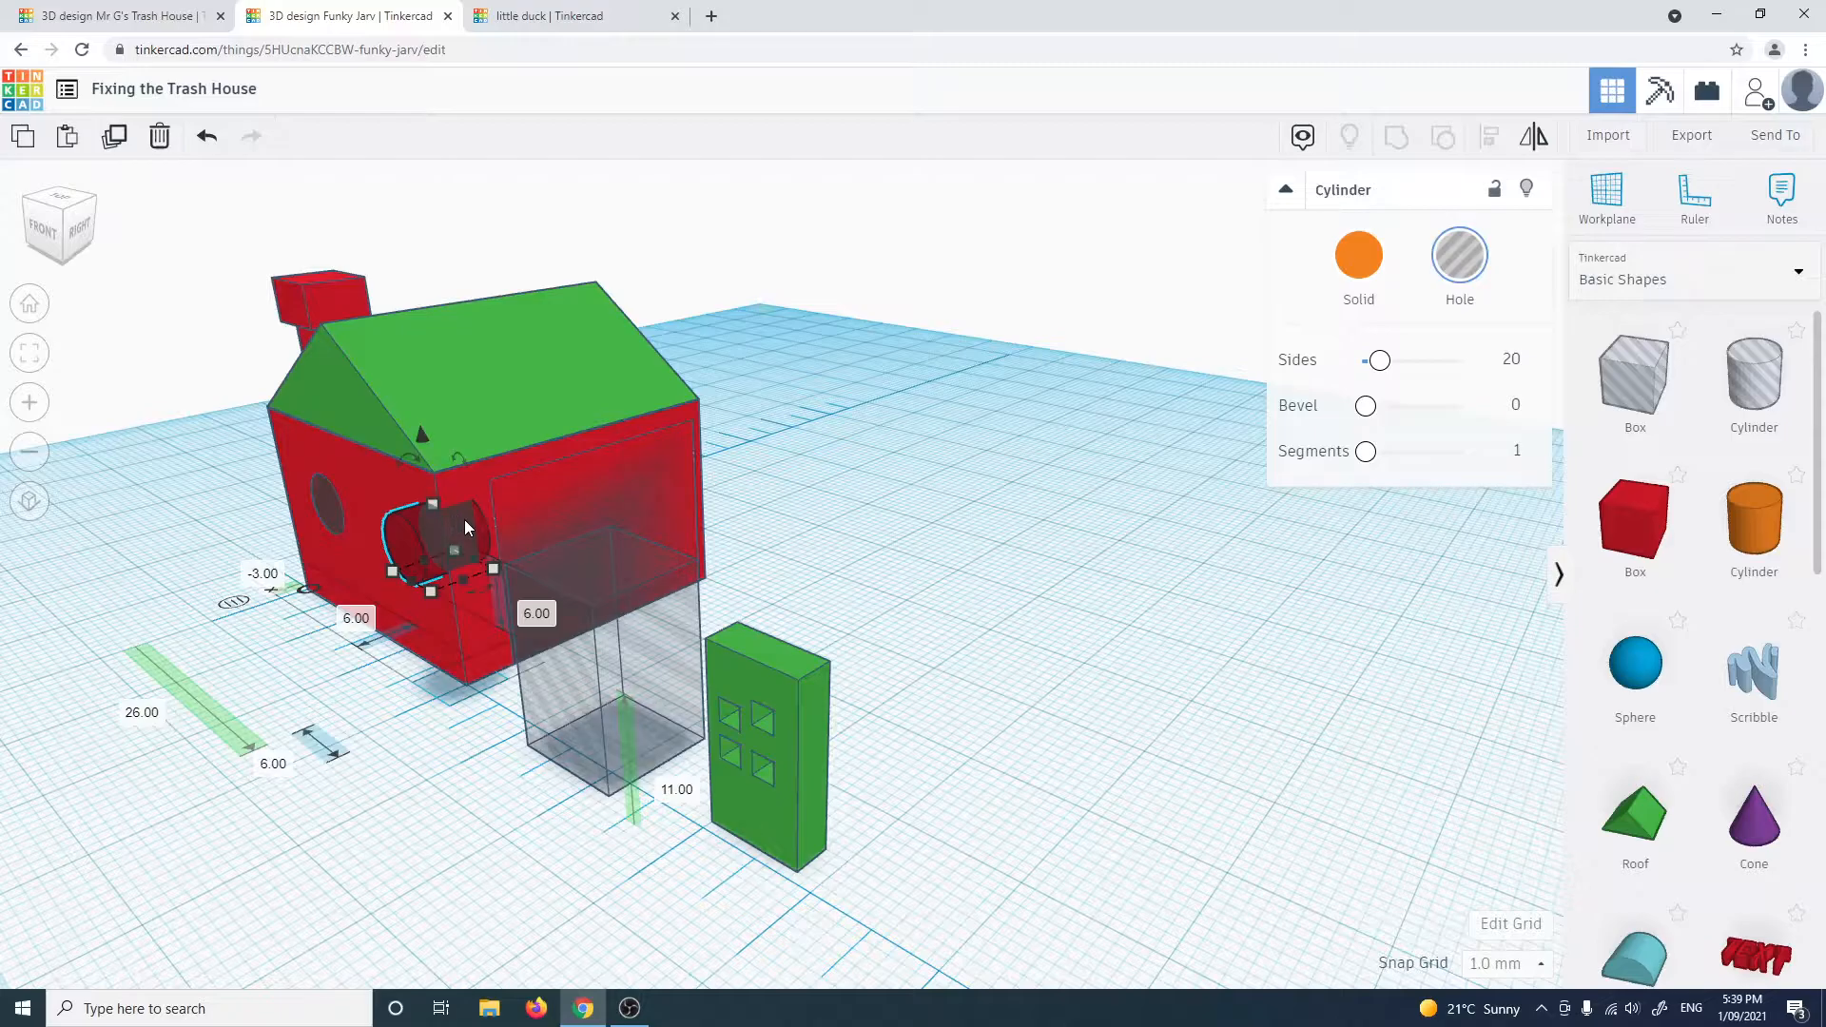
right_click_drag(405, 724, 1002, 770)
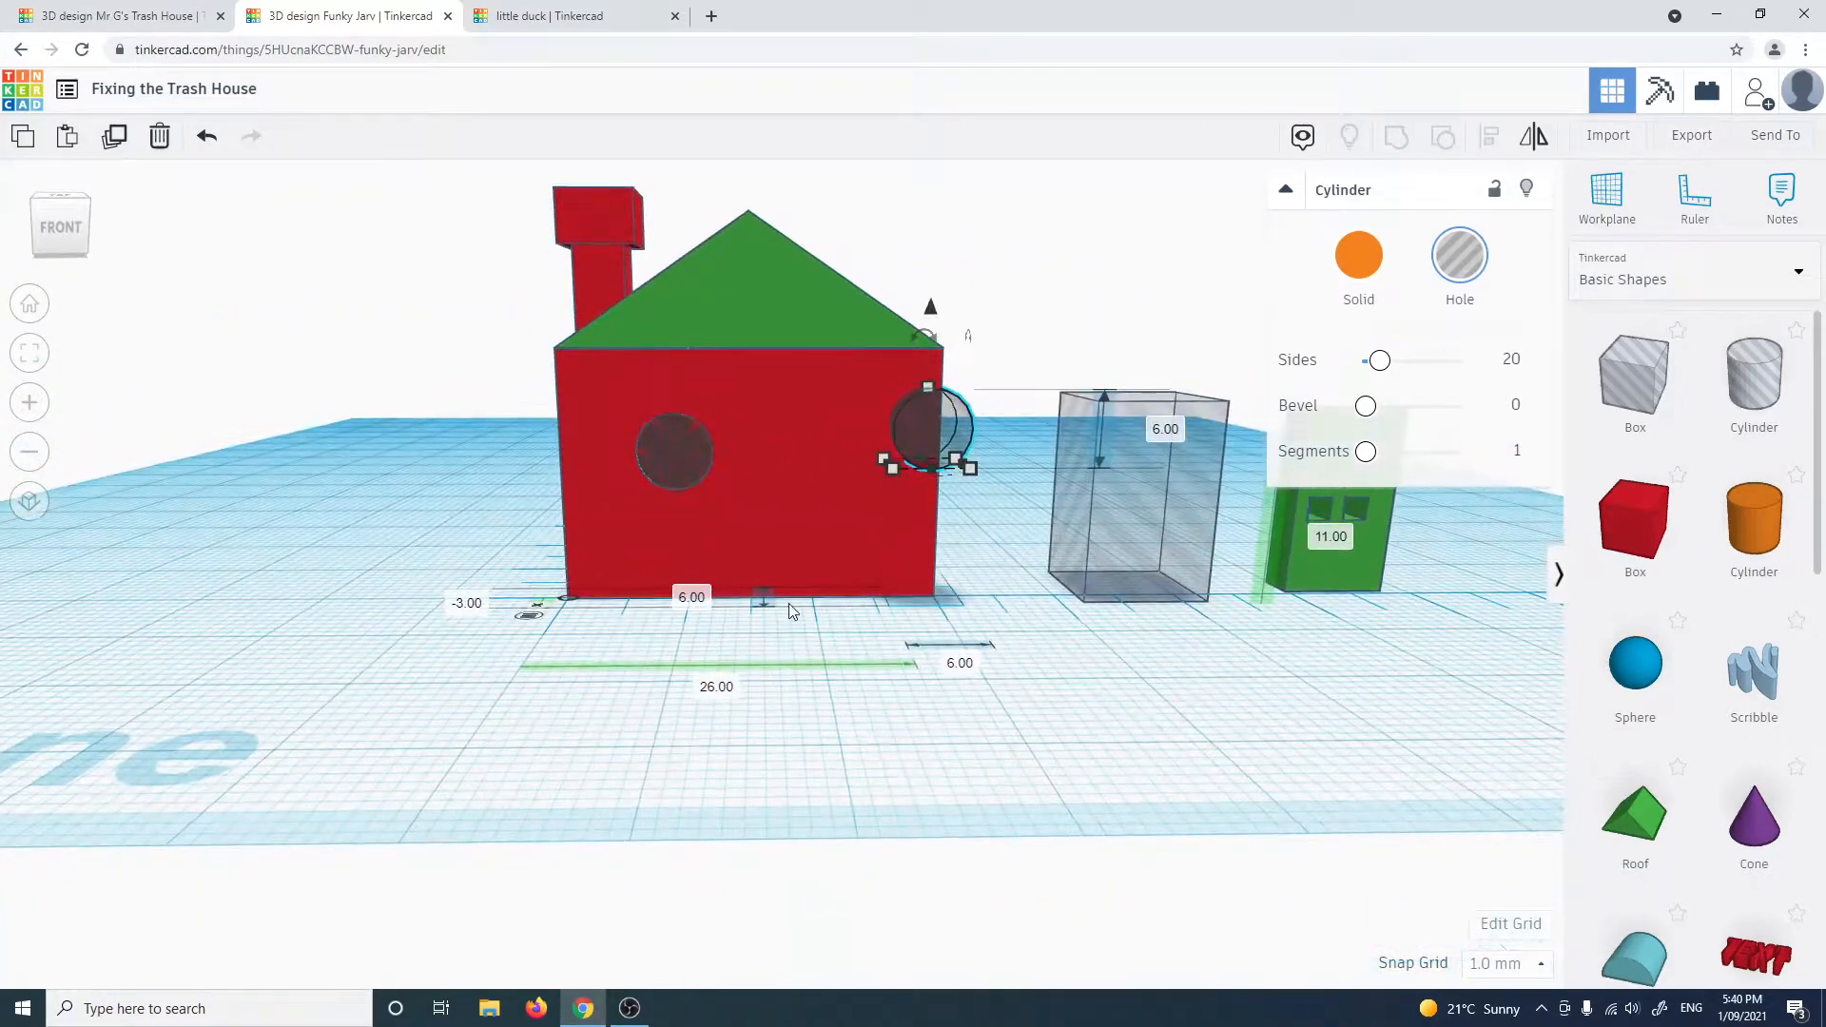
scroll(661, 468, "up", 3)
scroll(640, 440, "down", 3)
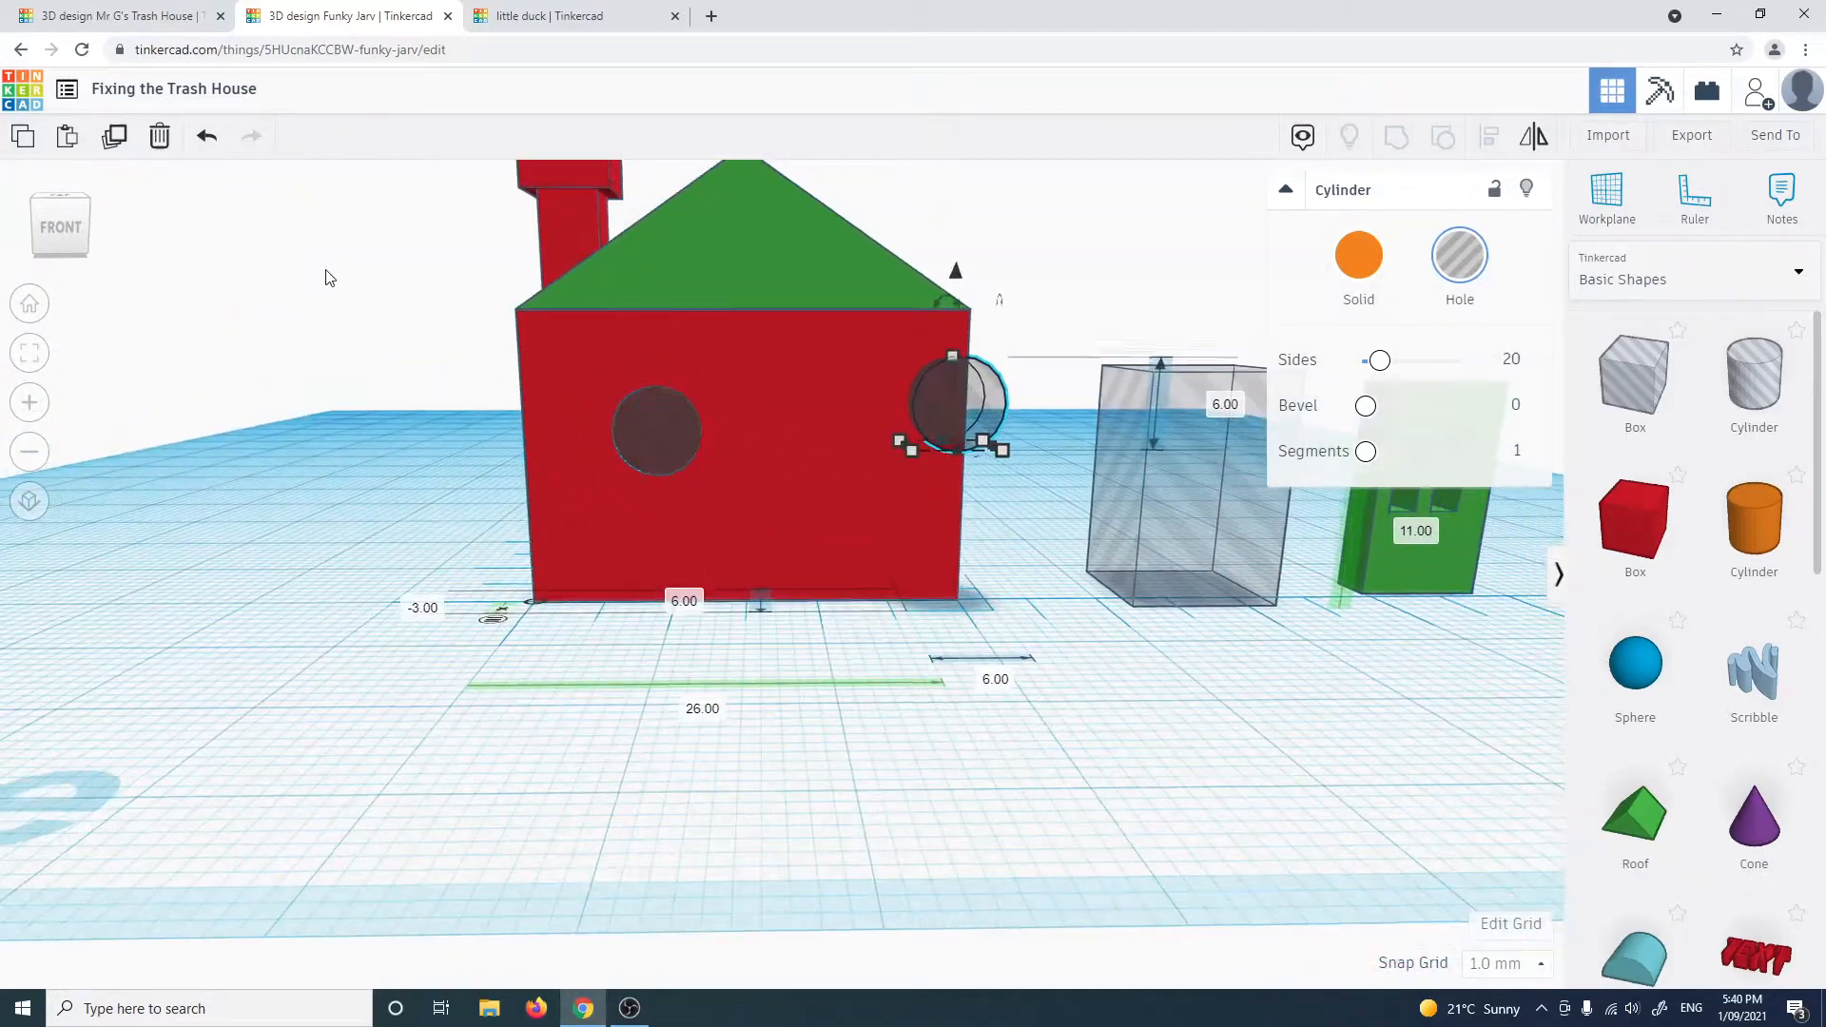
Show the model straight from the front in flat orthographic projection
left_click(66, 231)
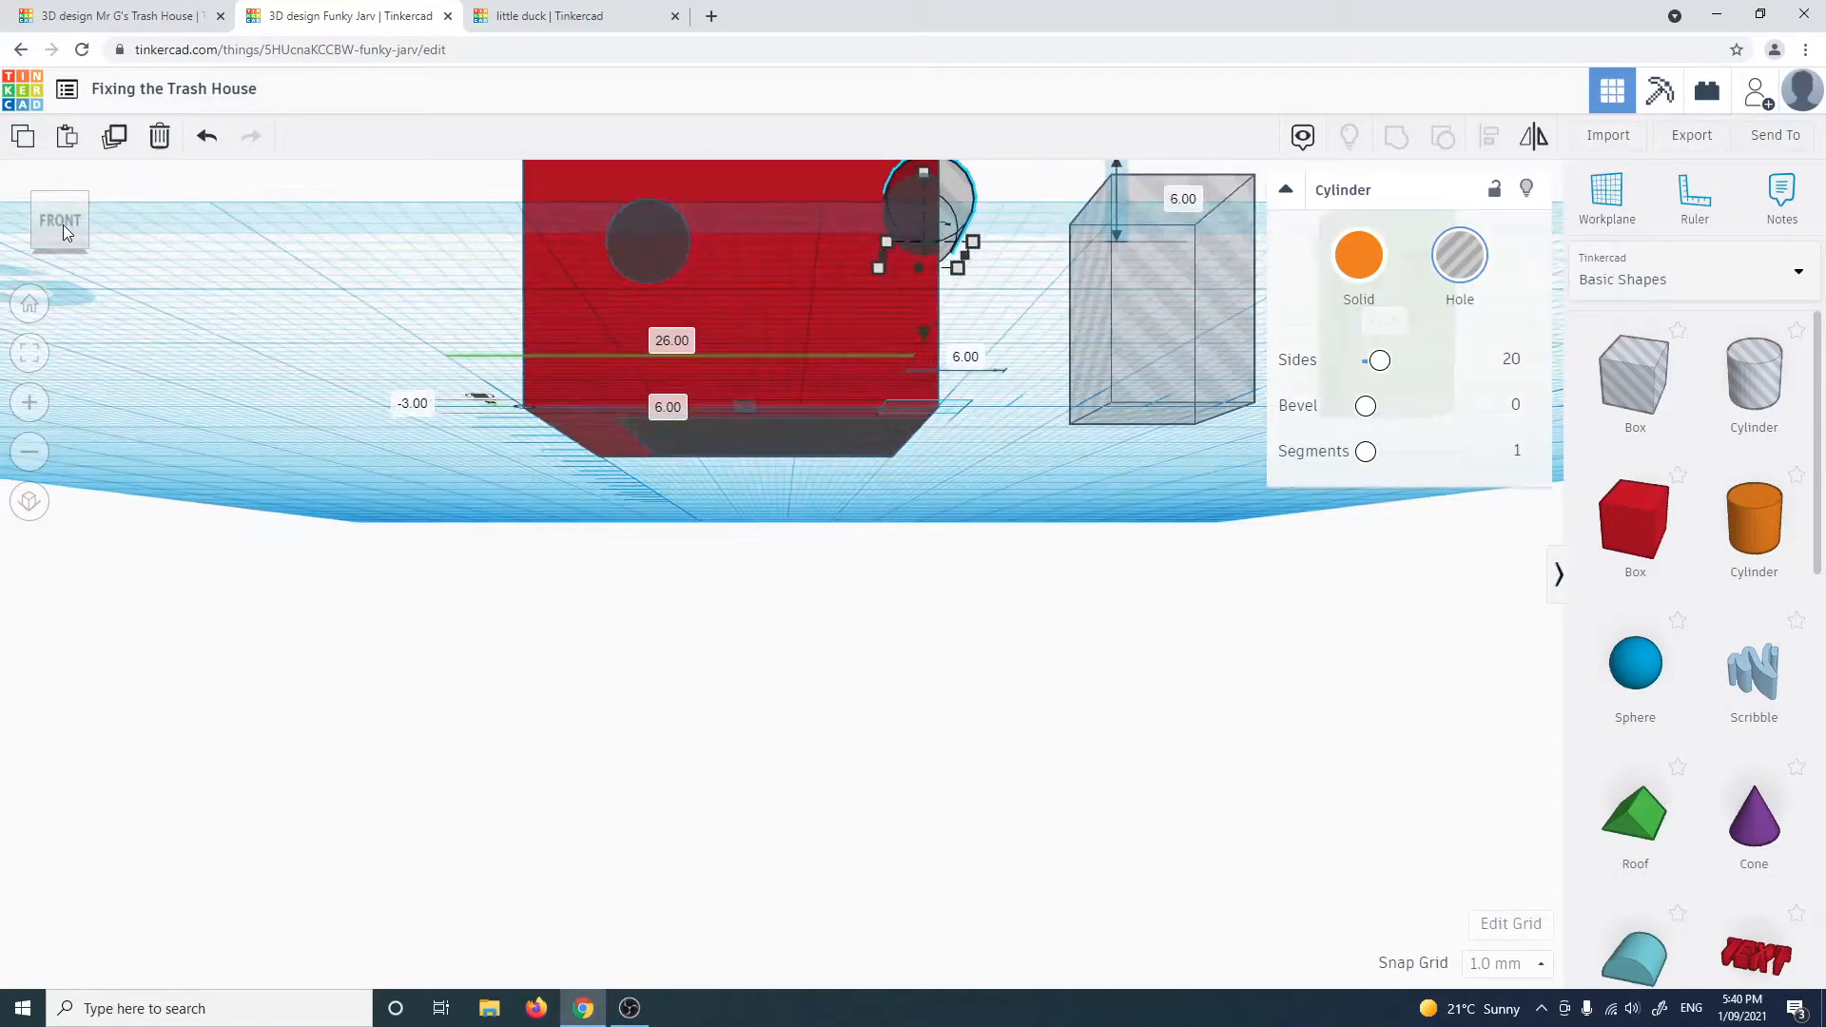
scroll(609, 490, "down", 5)
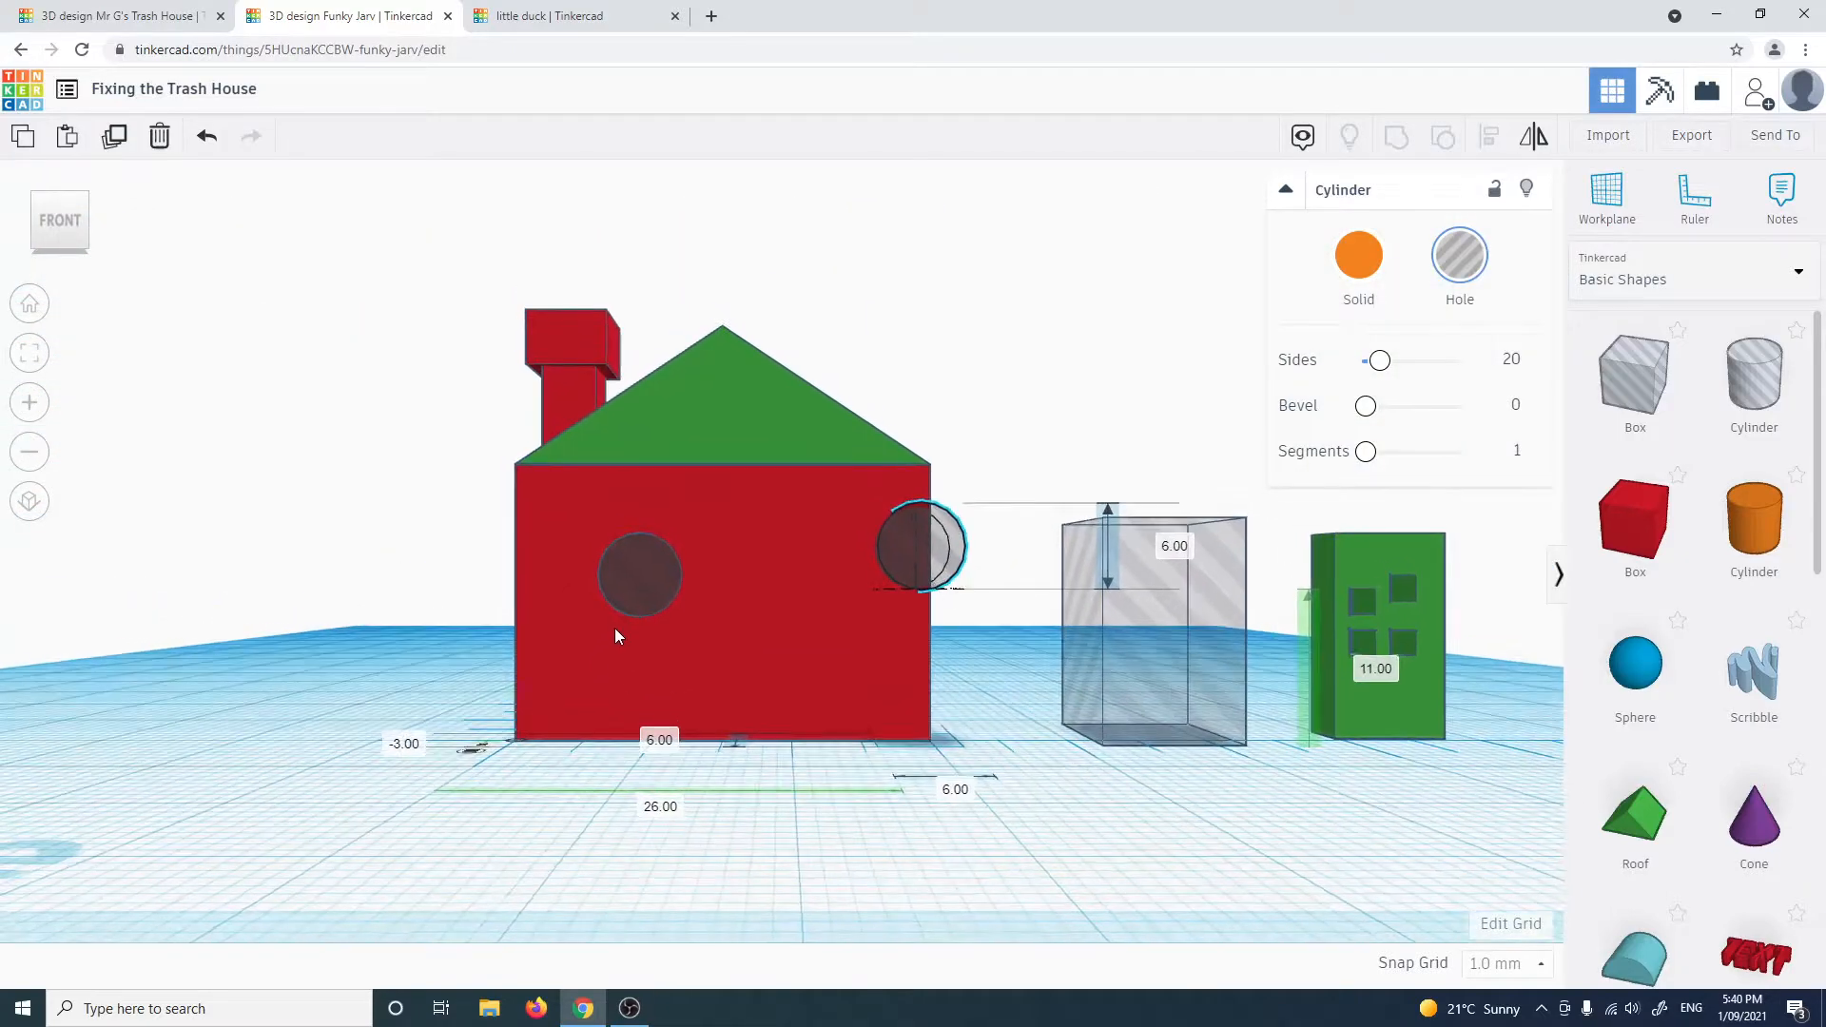
left_click(29, 504)
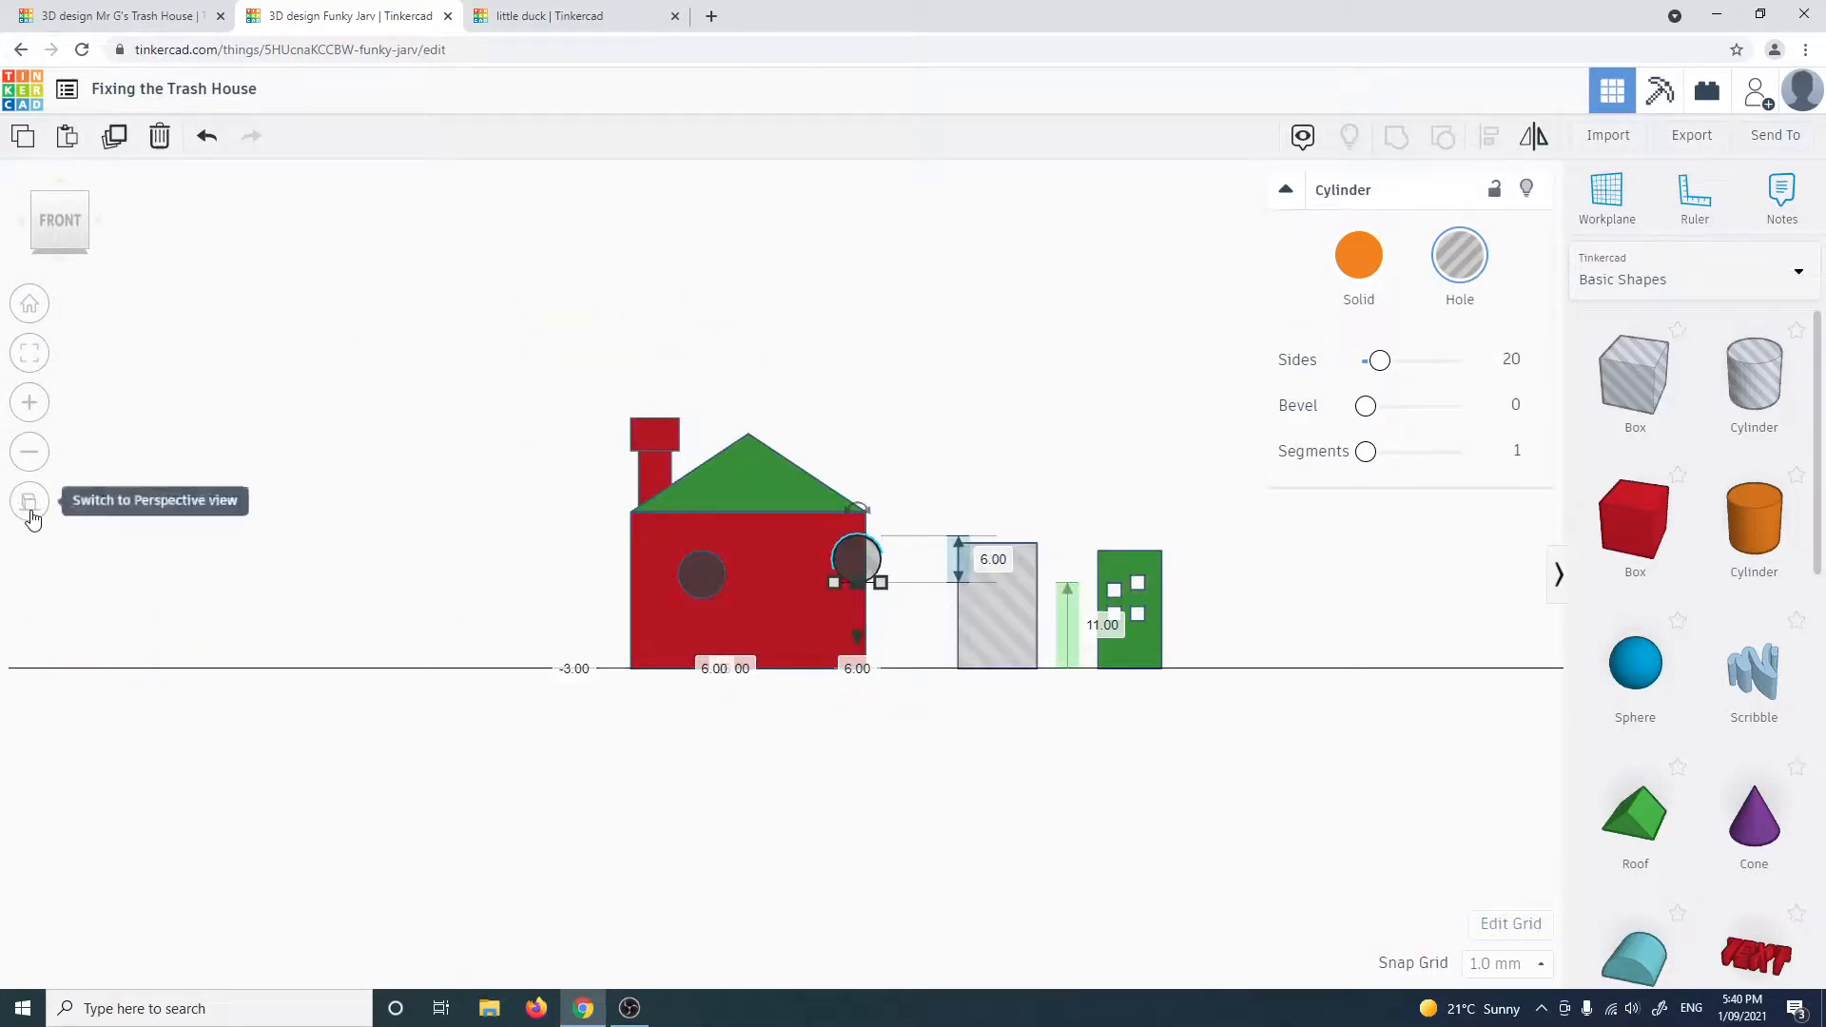
left_click(31, 511)
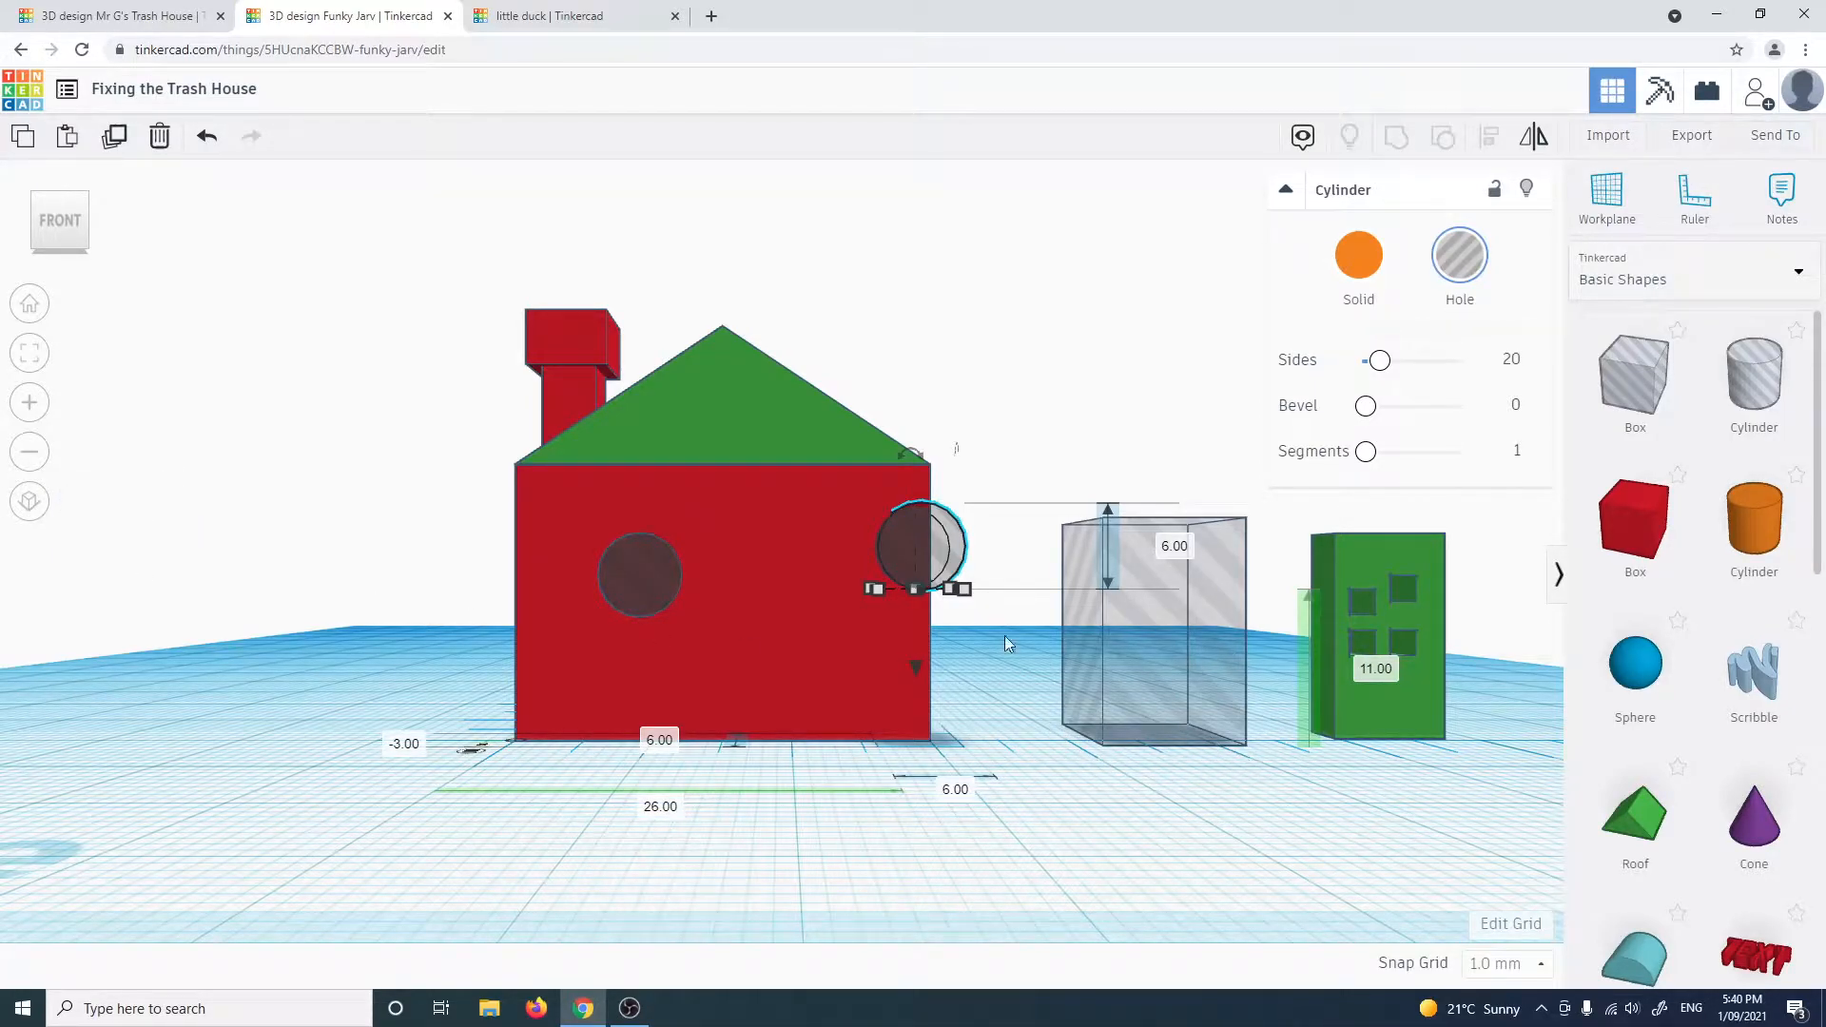
left_click(29, 504)
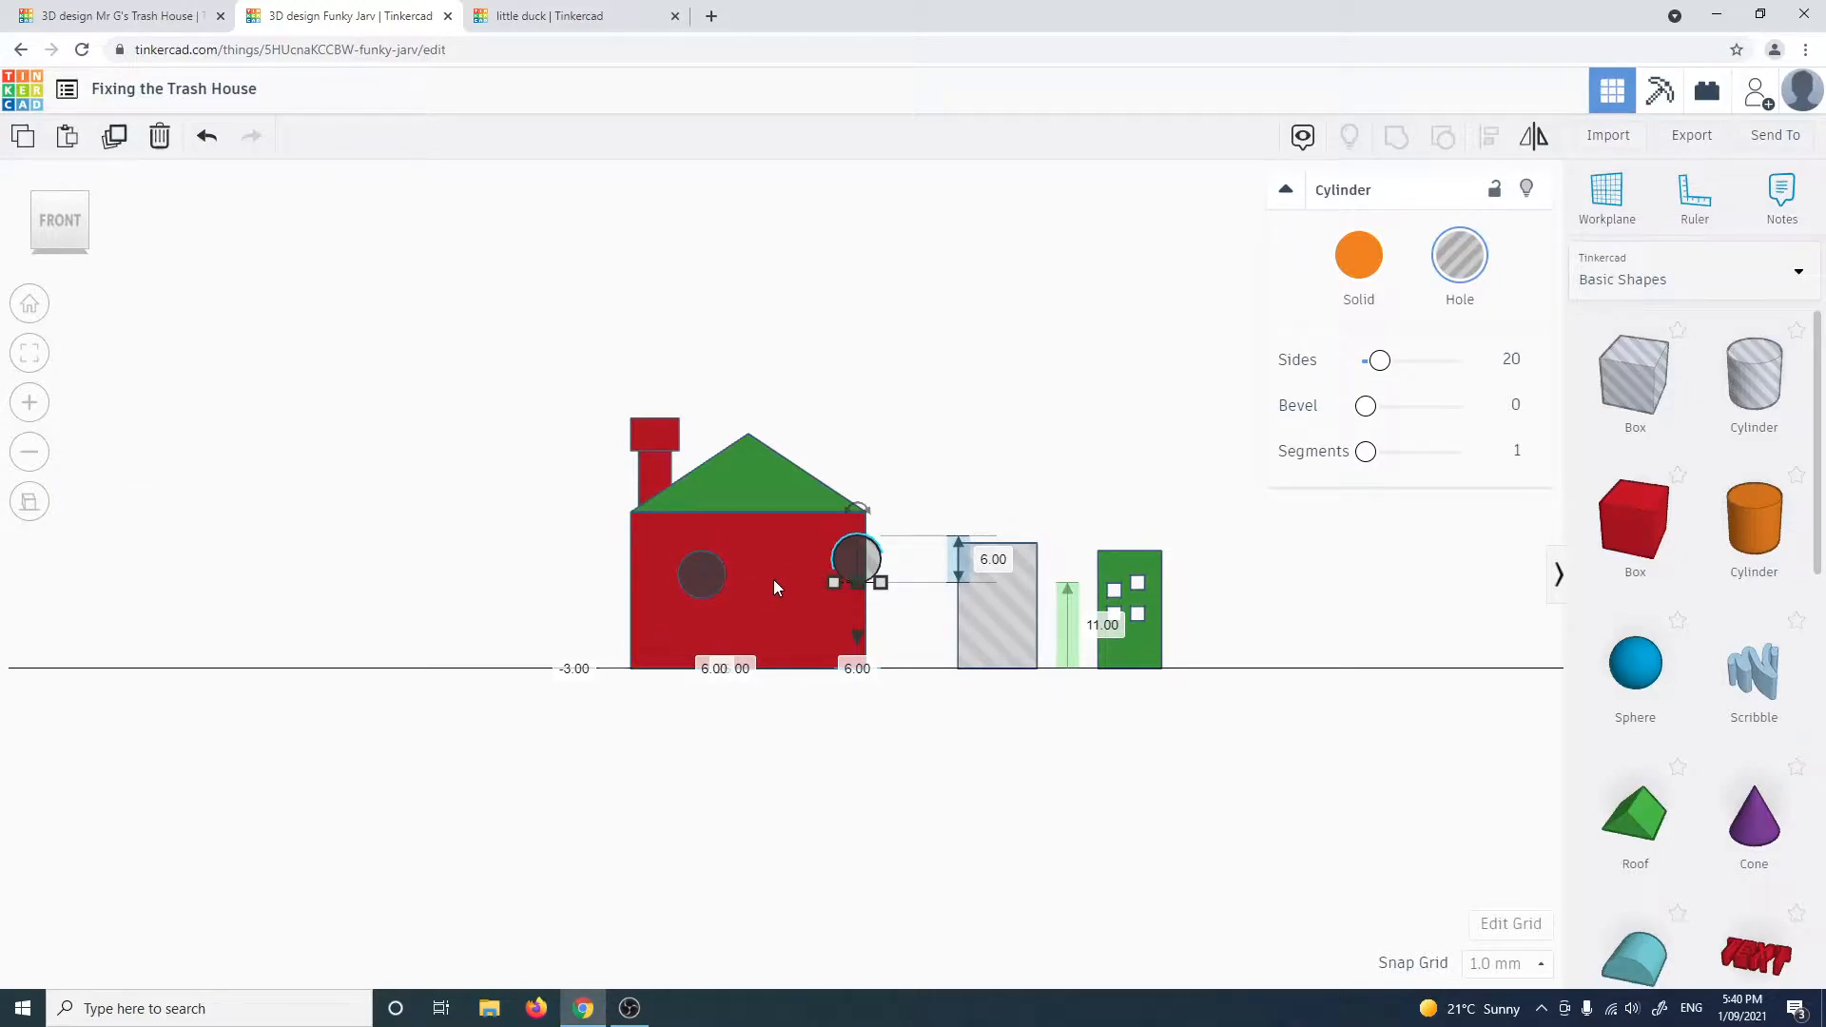
Move the right window hole about 3 mm inward onto the front wall and lower it to an elevation of 9 mm
mouse_move(847, 561)
left_mouse_down()
mouse_move(715, 562)
mouse_move(835, 565)
left_mouse_up()
left_click_drag(833, 496, 829, 558)
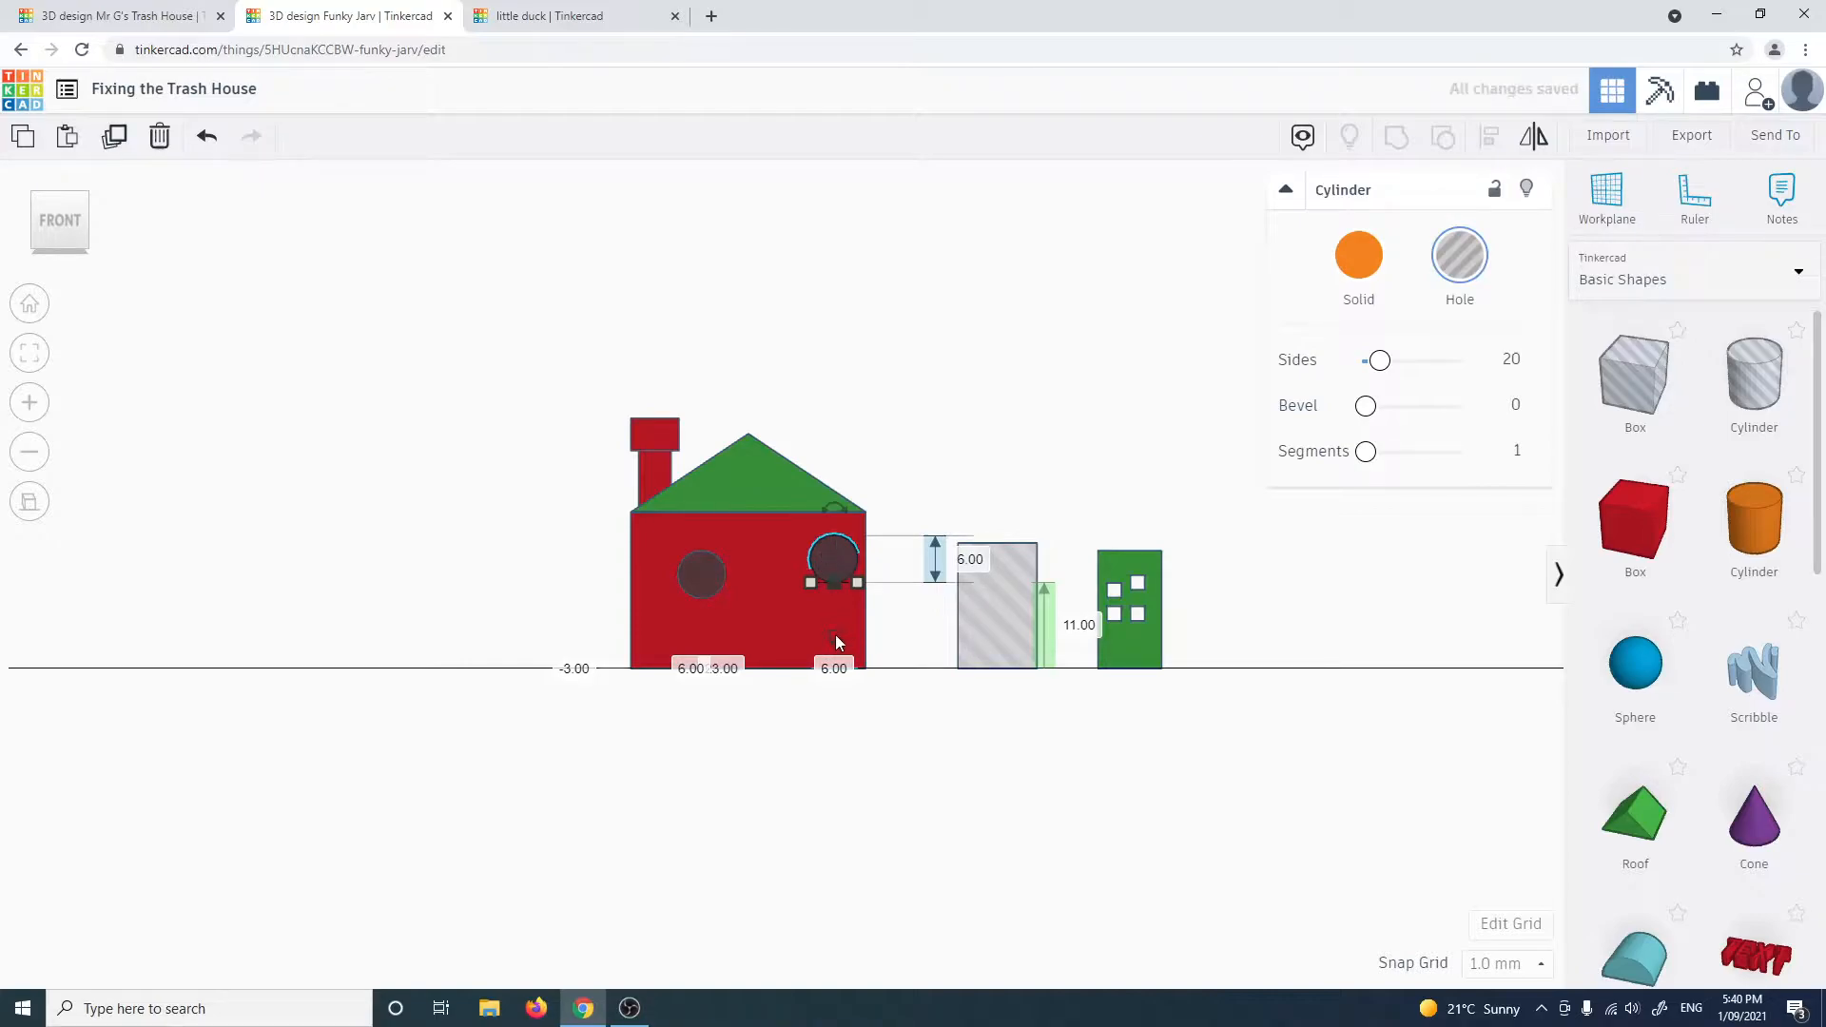
key("ctrl+Down")
key("ctrl+Down")
key("ctrl+Down")
key("ctrl+Down")
key("ctrl+Down")
key("ctrl+Down")
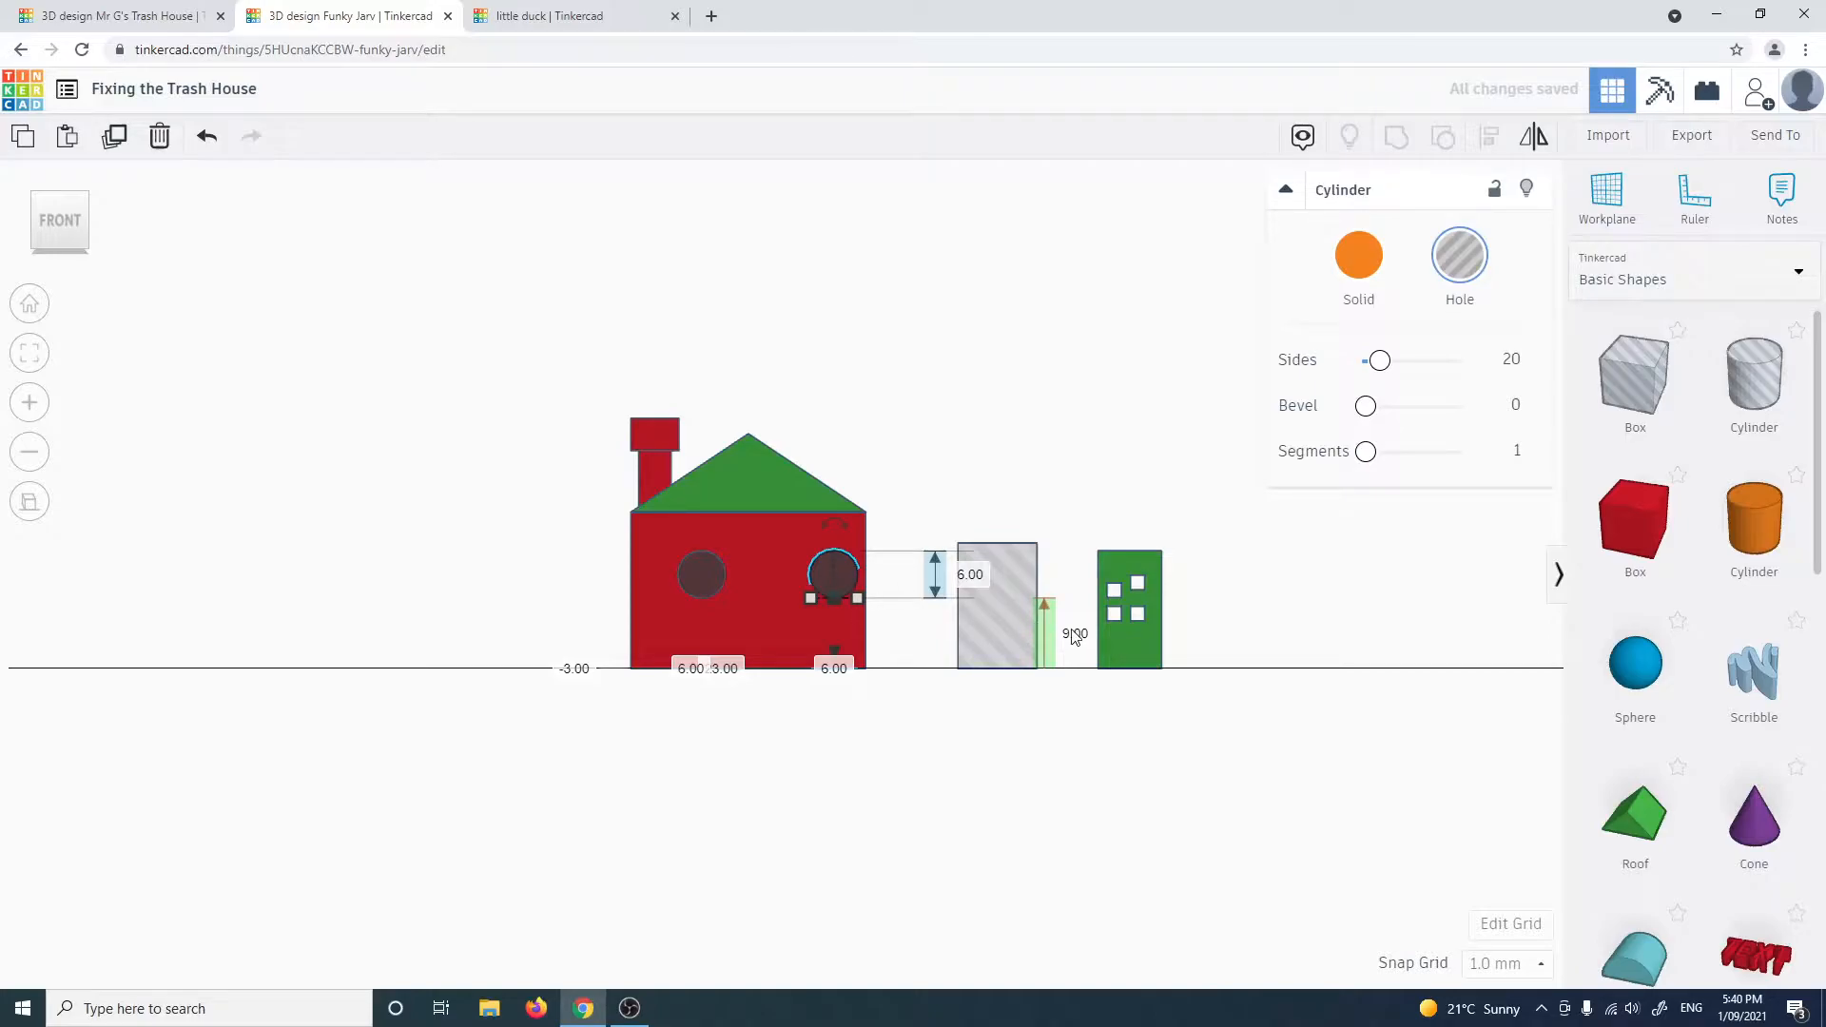
Set the left window hole's sideways offset from the ruler origin to 3 mm
left_click(700, 570)
right_click_drag(638, 706, 665, 754)
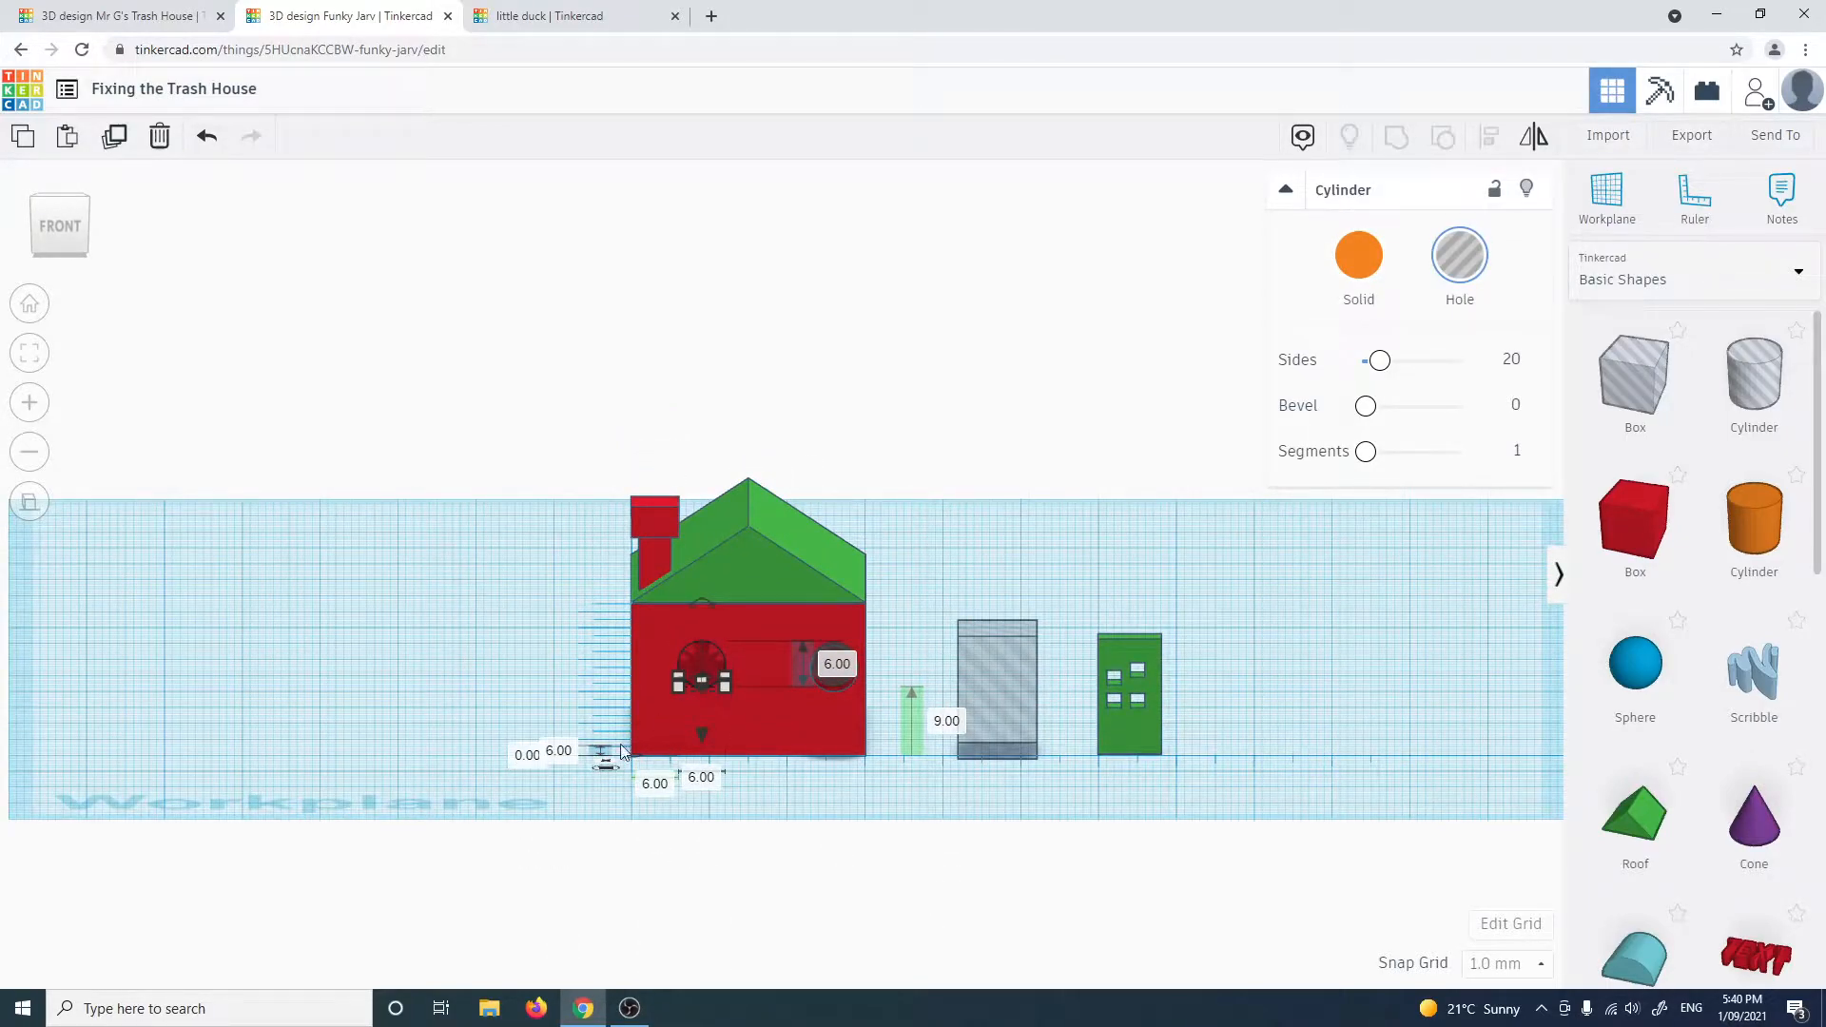
right_click_drag(614, 772, 600, 856)
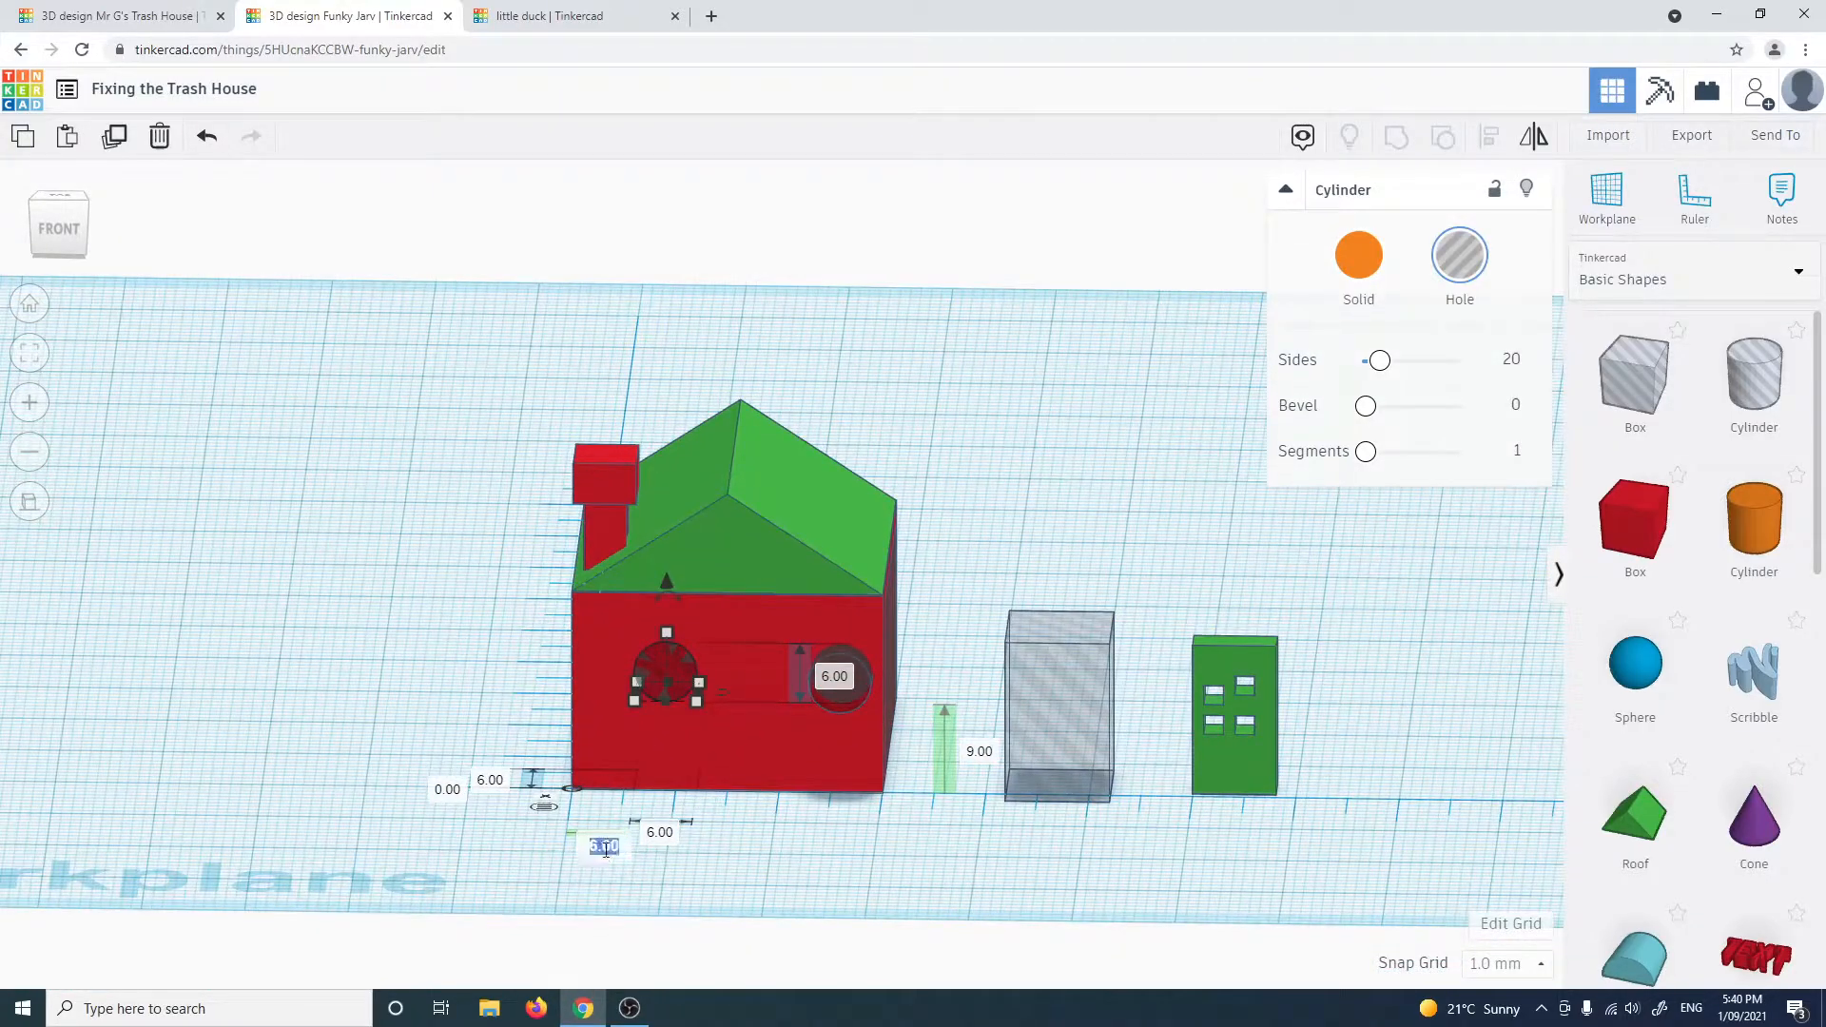
type("3")
key("Return")
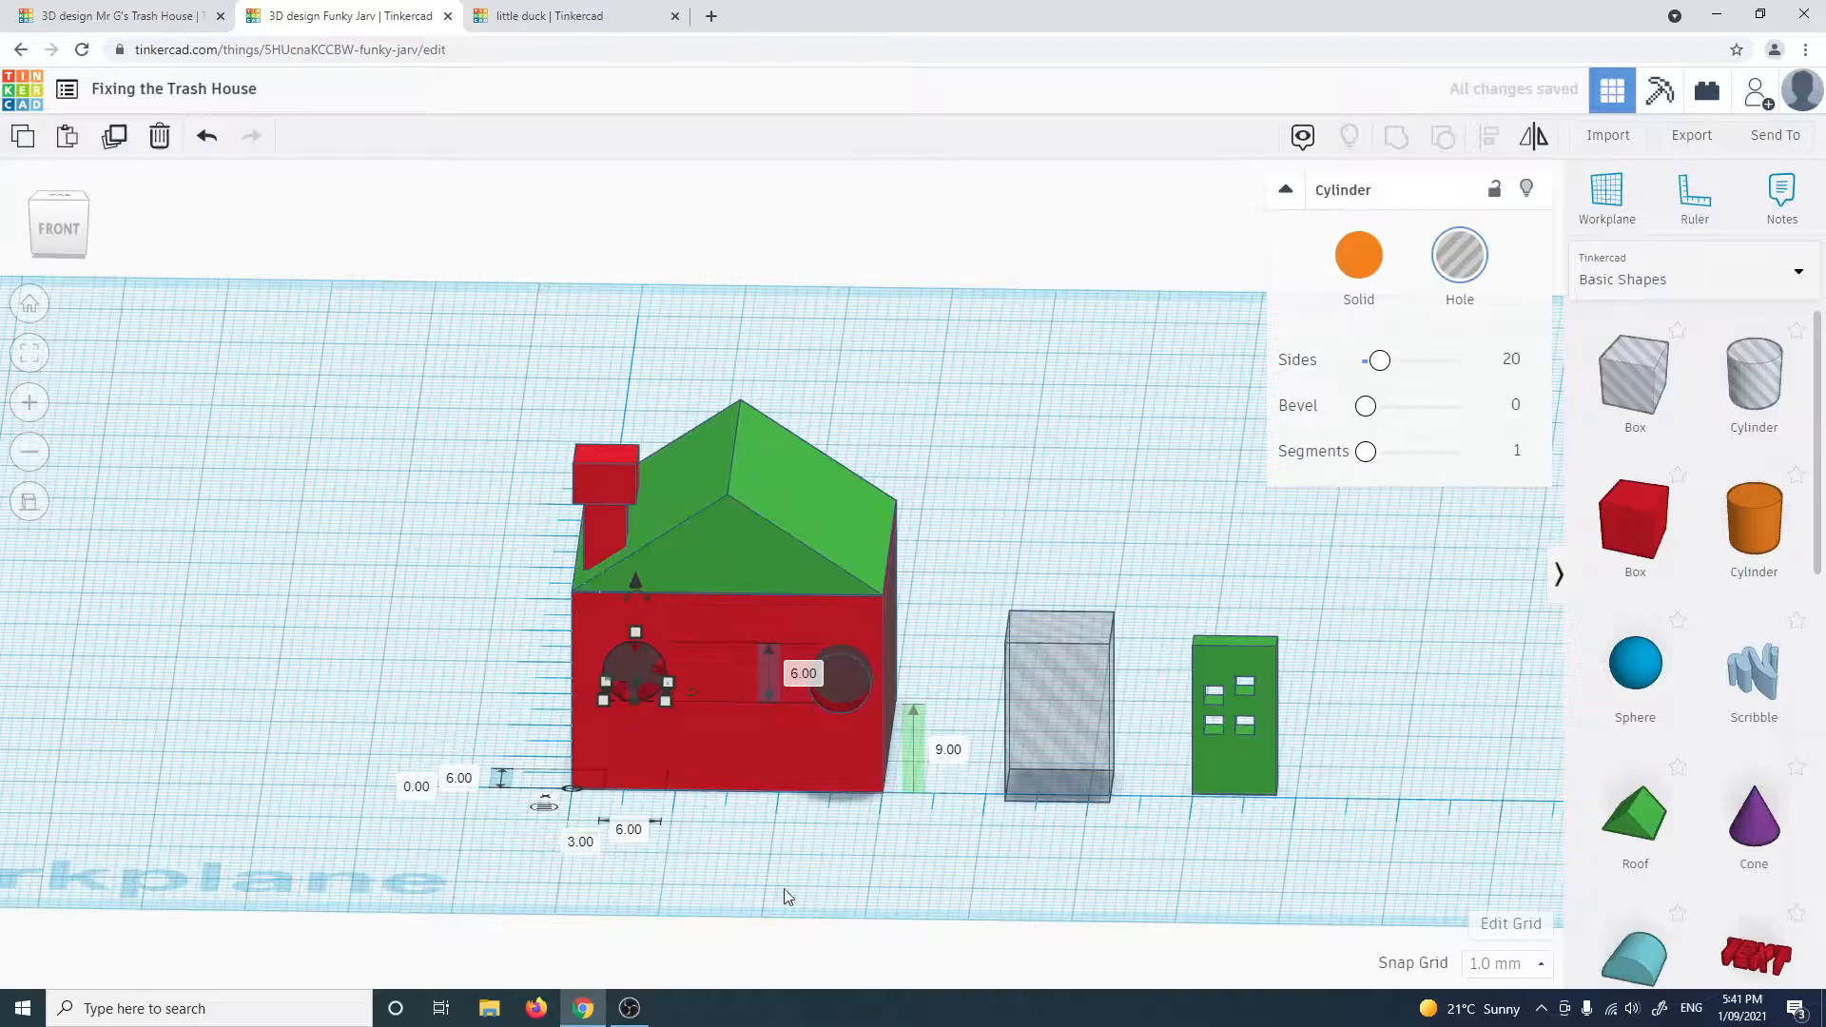
Set the right window hole's sideways offset from the ruler origin to 21 mm
right_click_drag(781, 888, 806, 879)
left_click(883, 625)
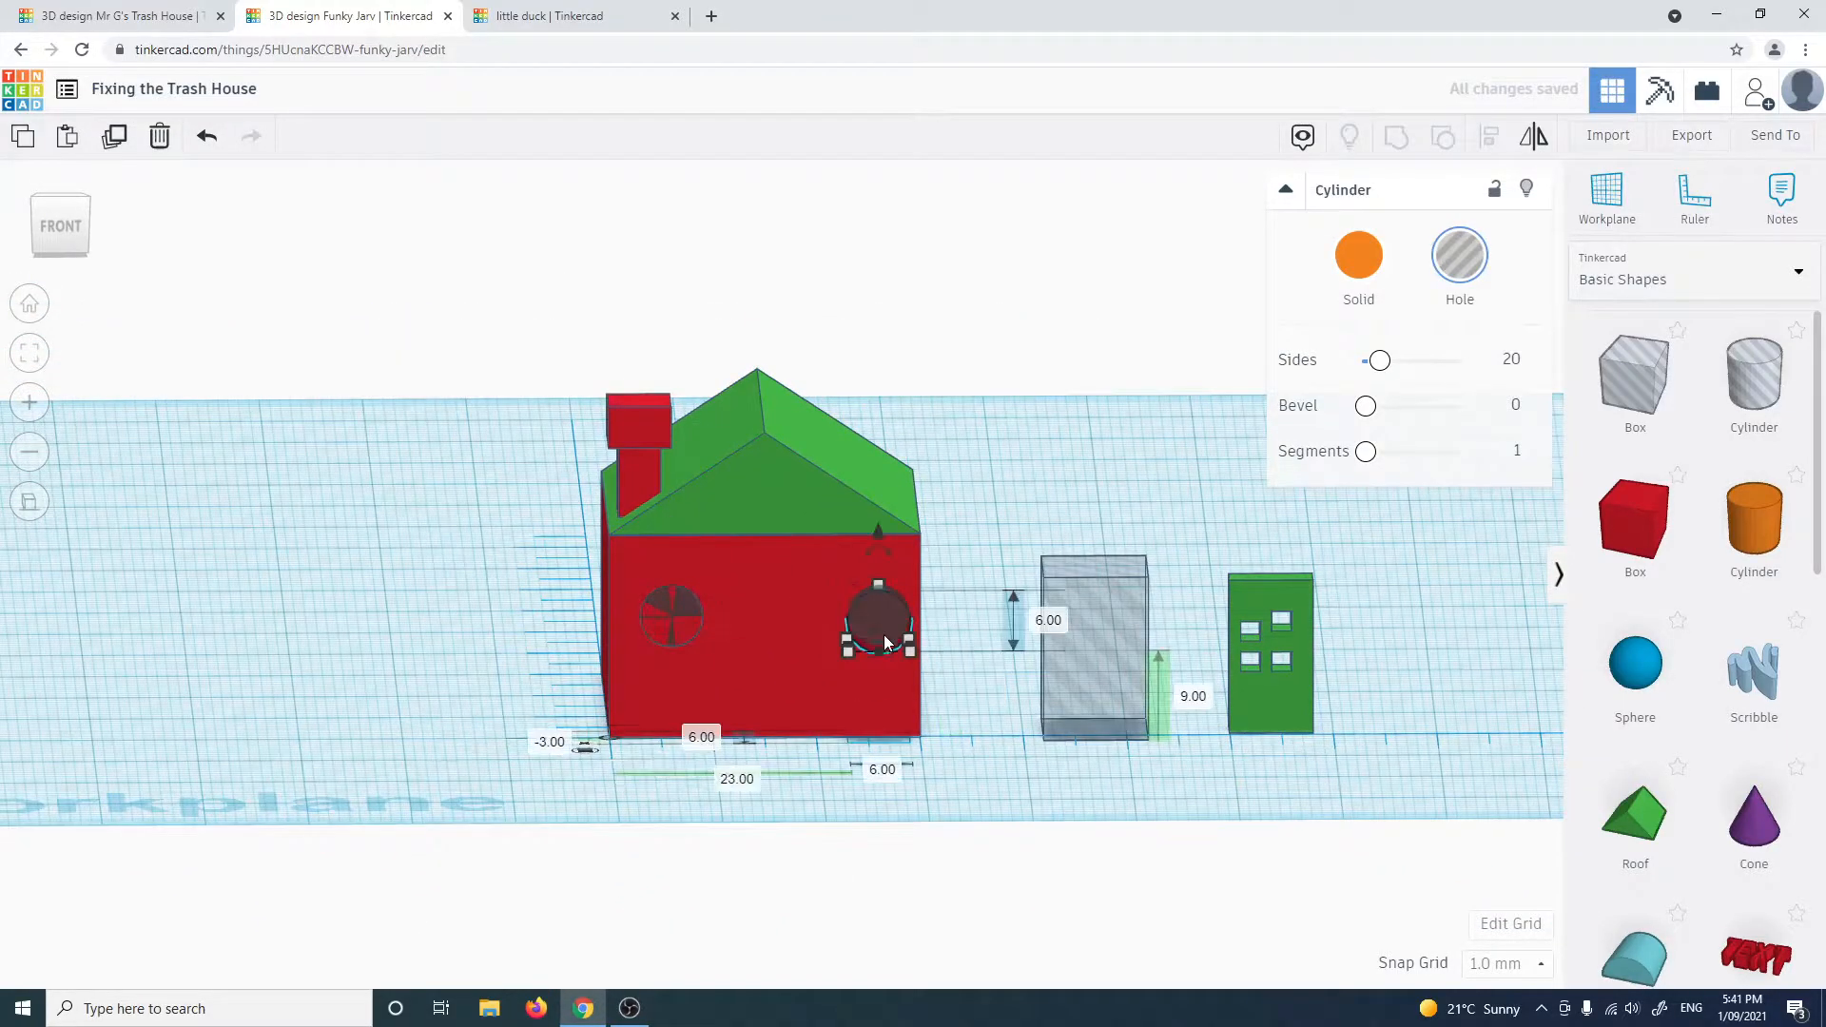
right_click_drag(928, 766, 881, 620)
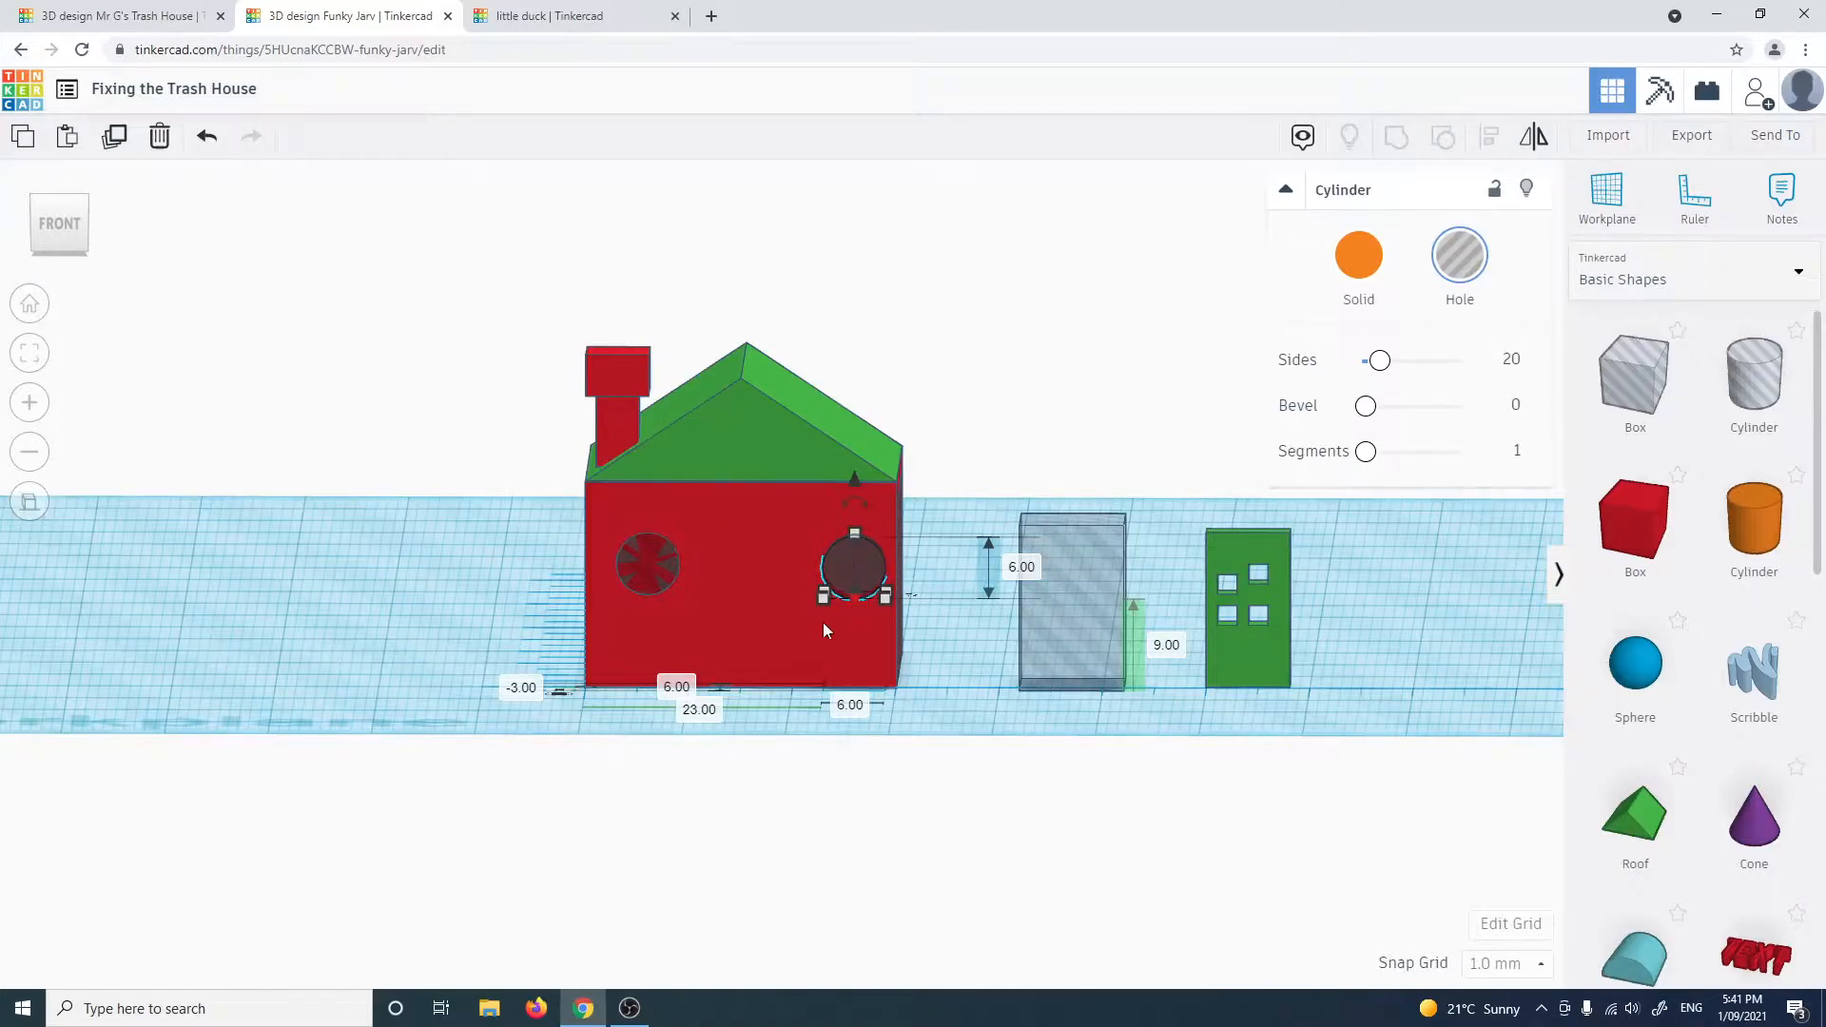
left_click(732, 624)
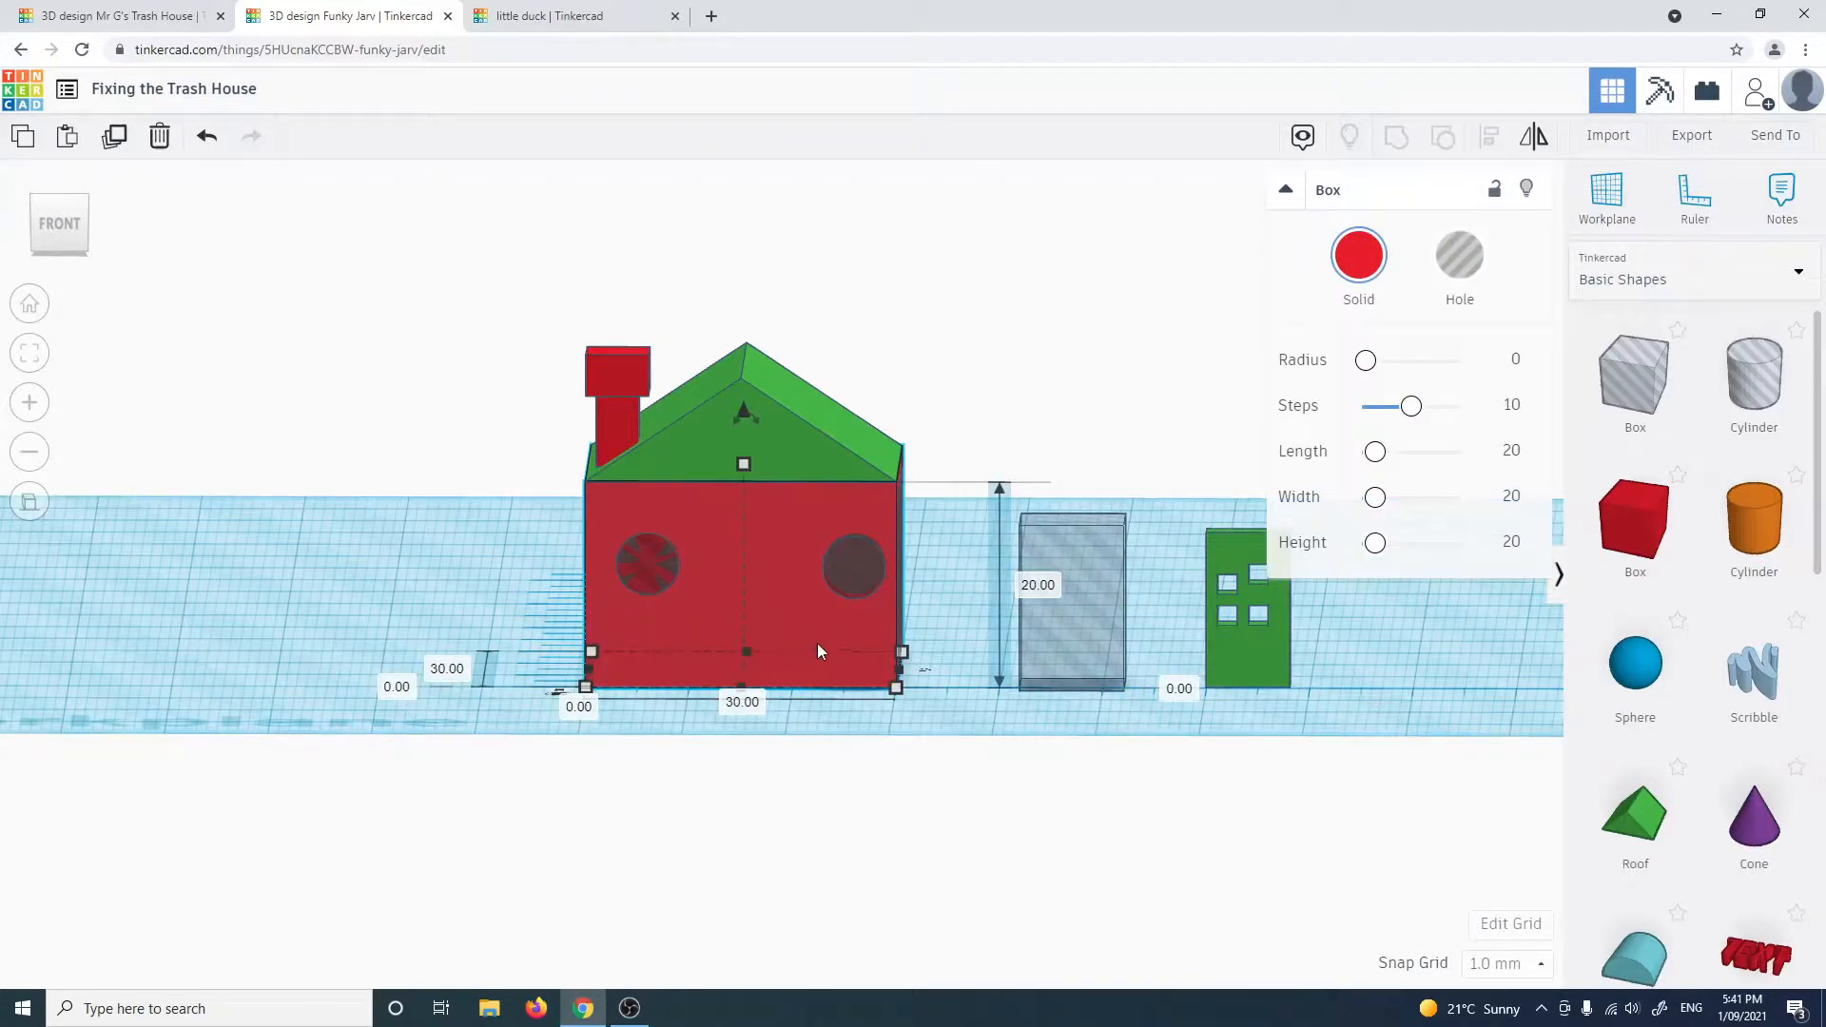
left_click(849, 584)
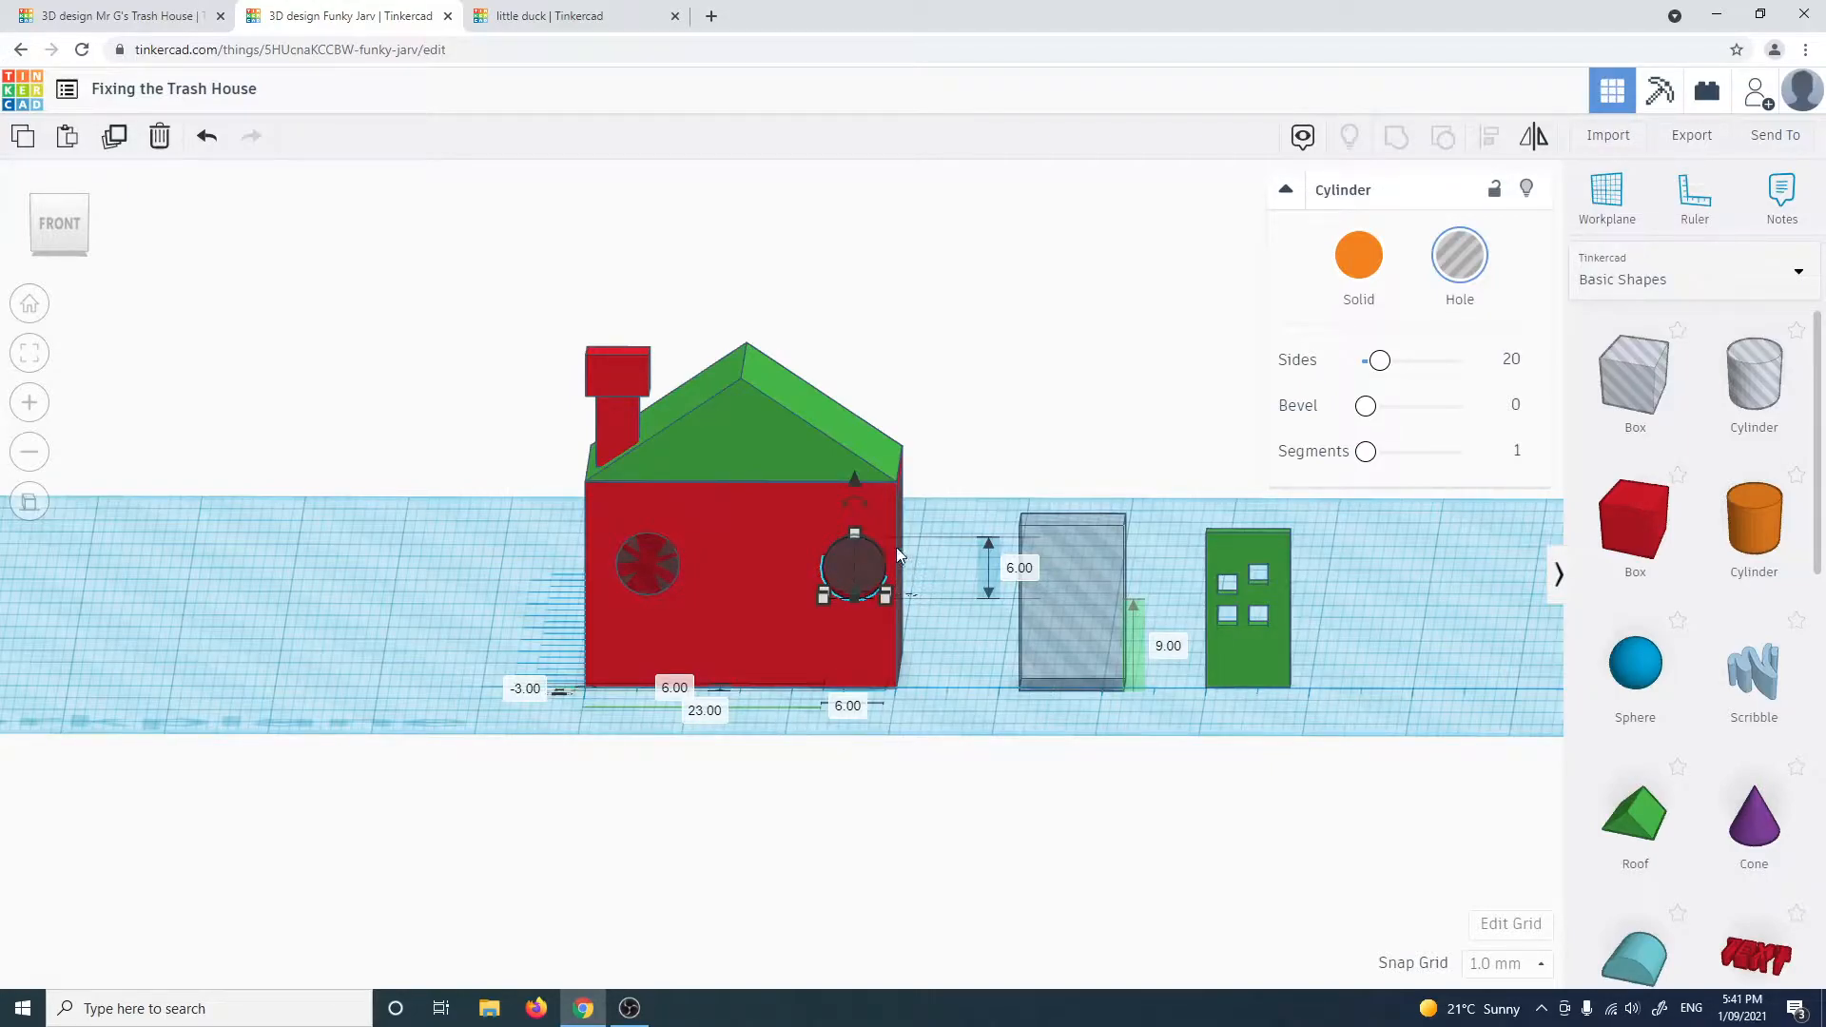
left_click(709, 715)
type("21")
key("Return")
mouse_move(936, 775)
right_mouse_down()
mouse_move(961, 758)
mouse_move(946, 811)
mouse_move(874, 859)
mouse_move(940, 764)
mouse_move(892, 558)
mouse_move(946, 677)
mouse_move(936, 741)
right_mouse_up()
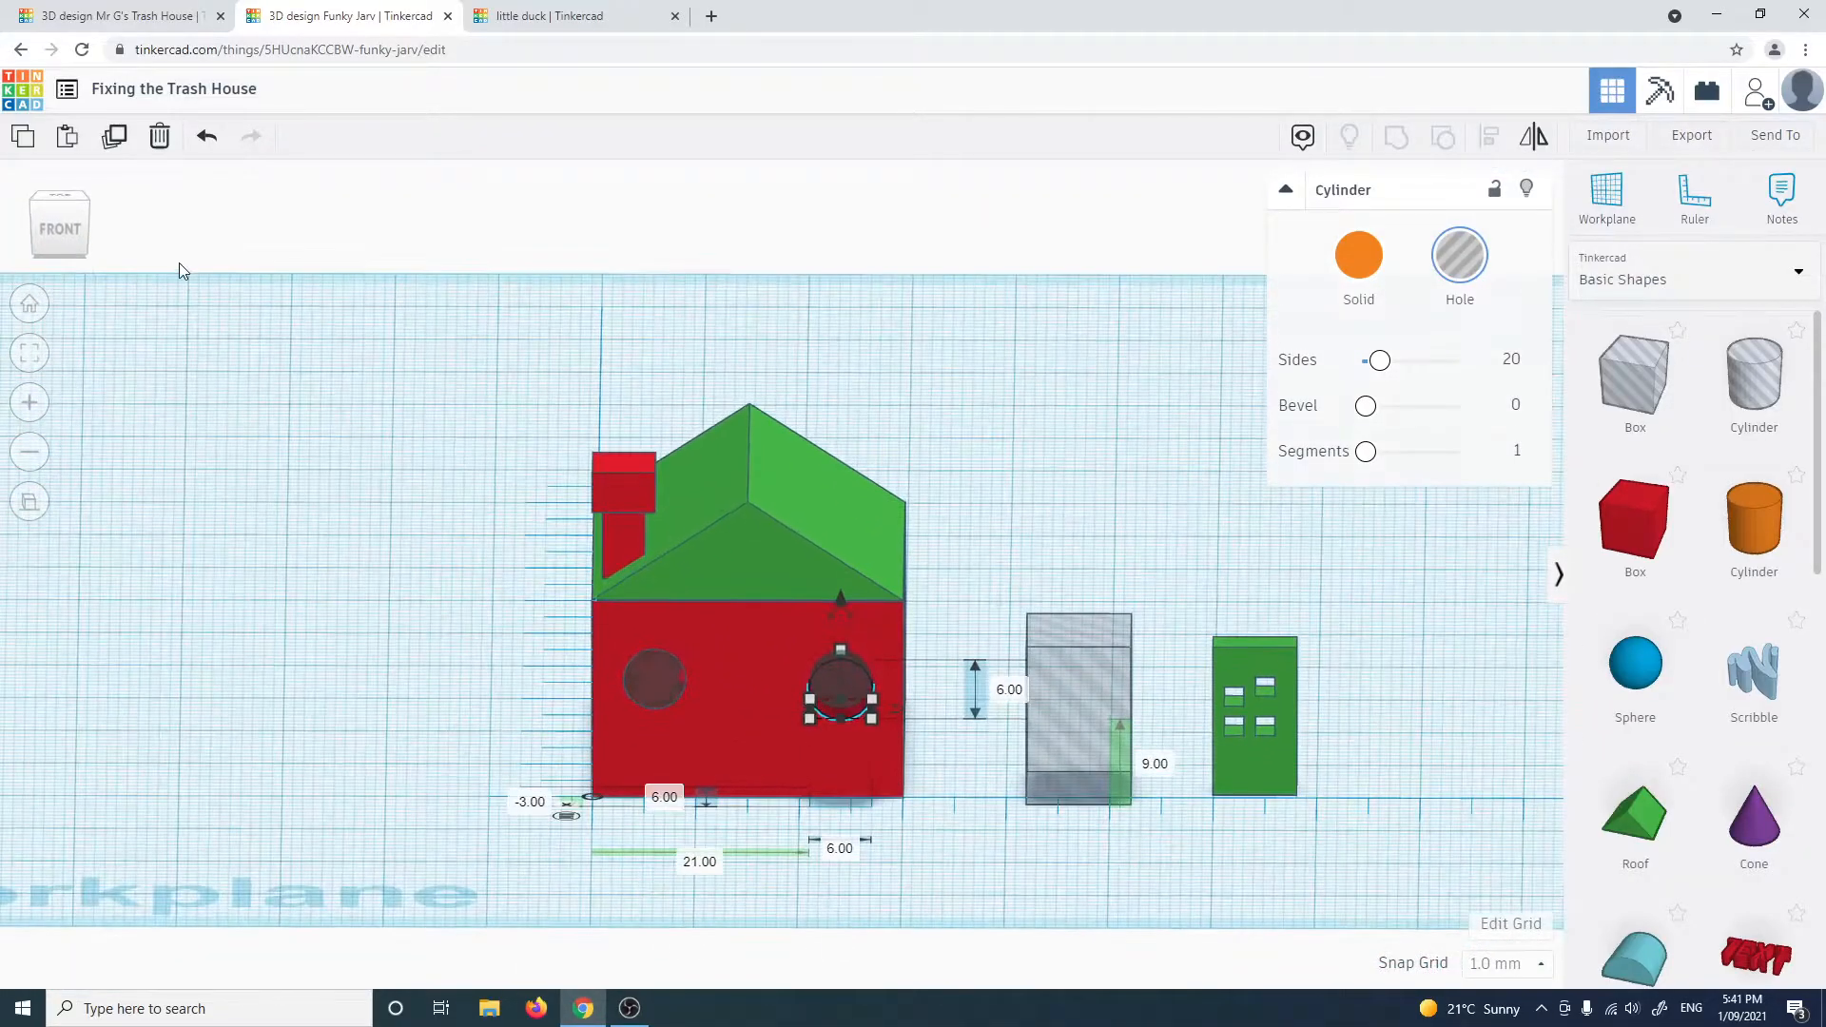
Set the left window hole's front-to-back offset from the ruler origin to -3 mm so it protrudes from the front wall
left_click(337, 549)
right_click_drag(337, 550, 363, 647)
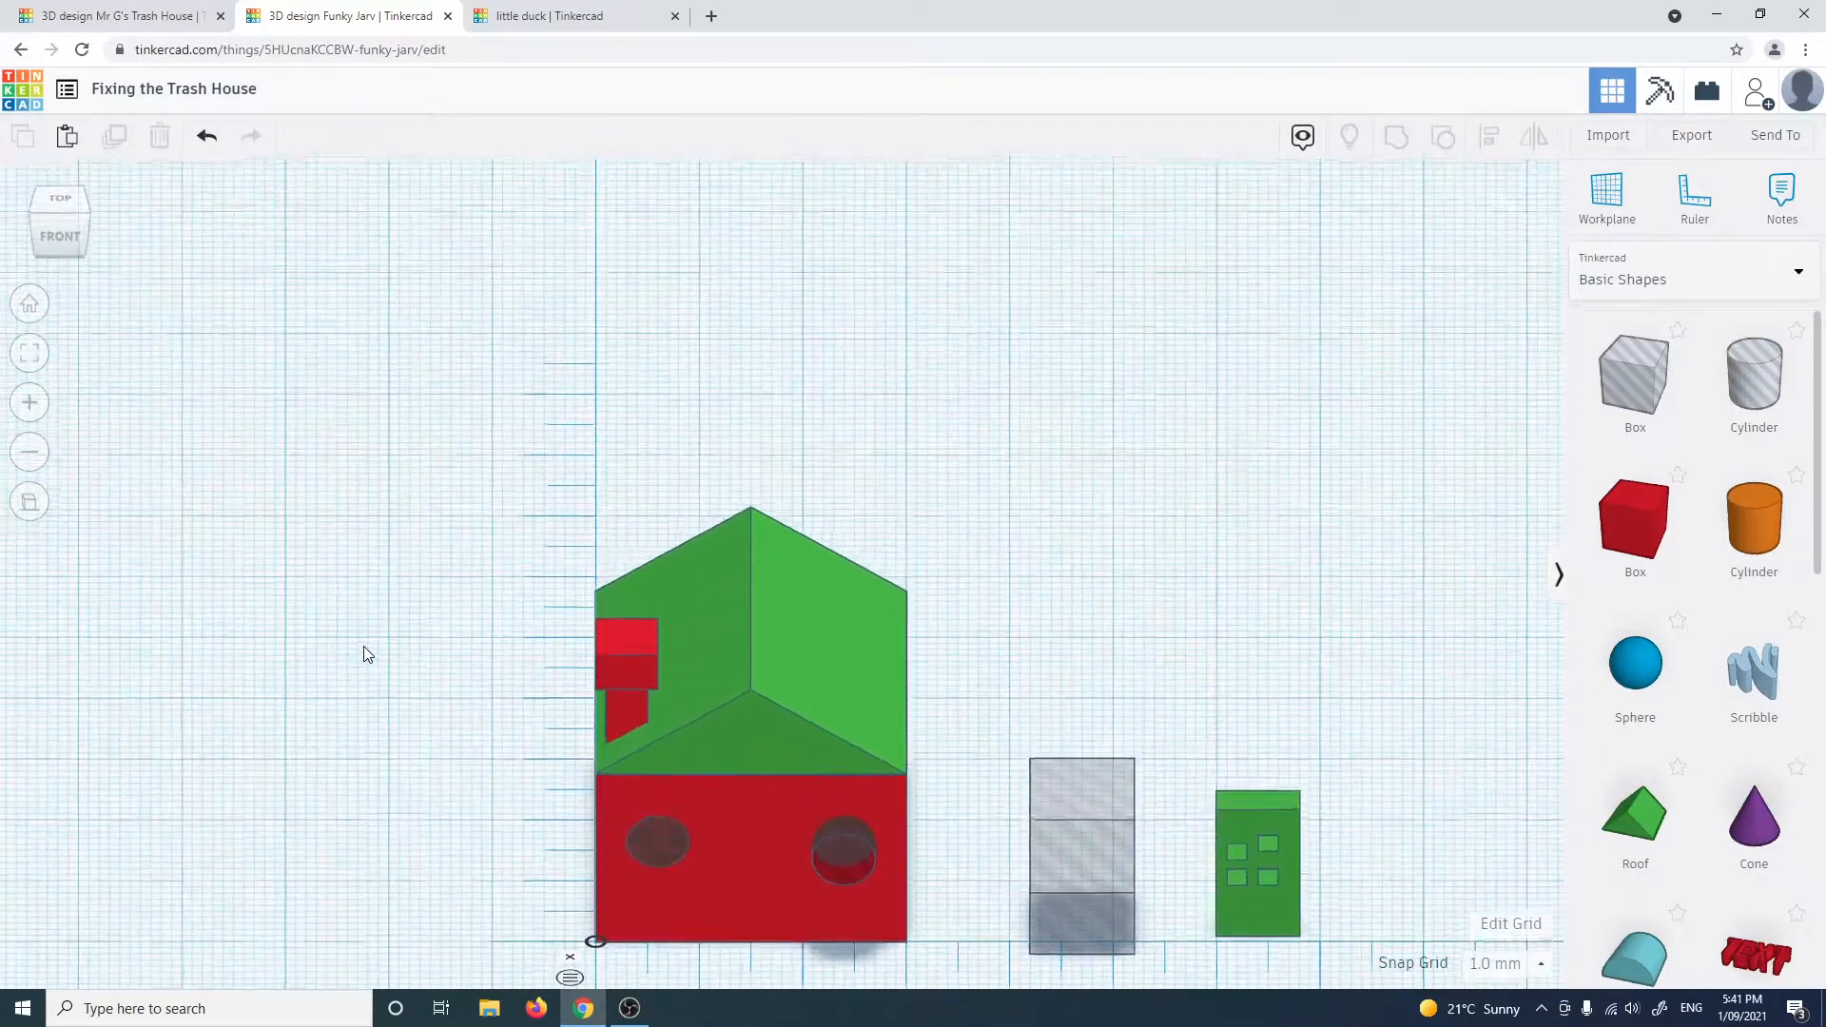
left_click(61, 202)
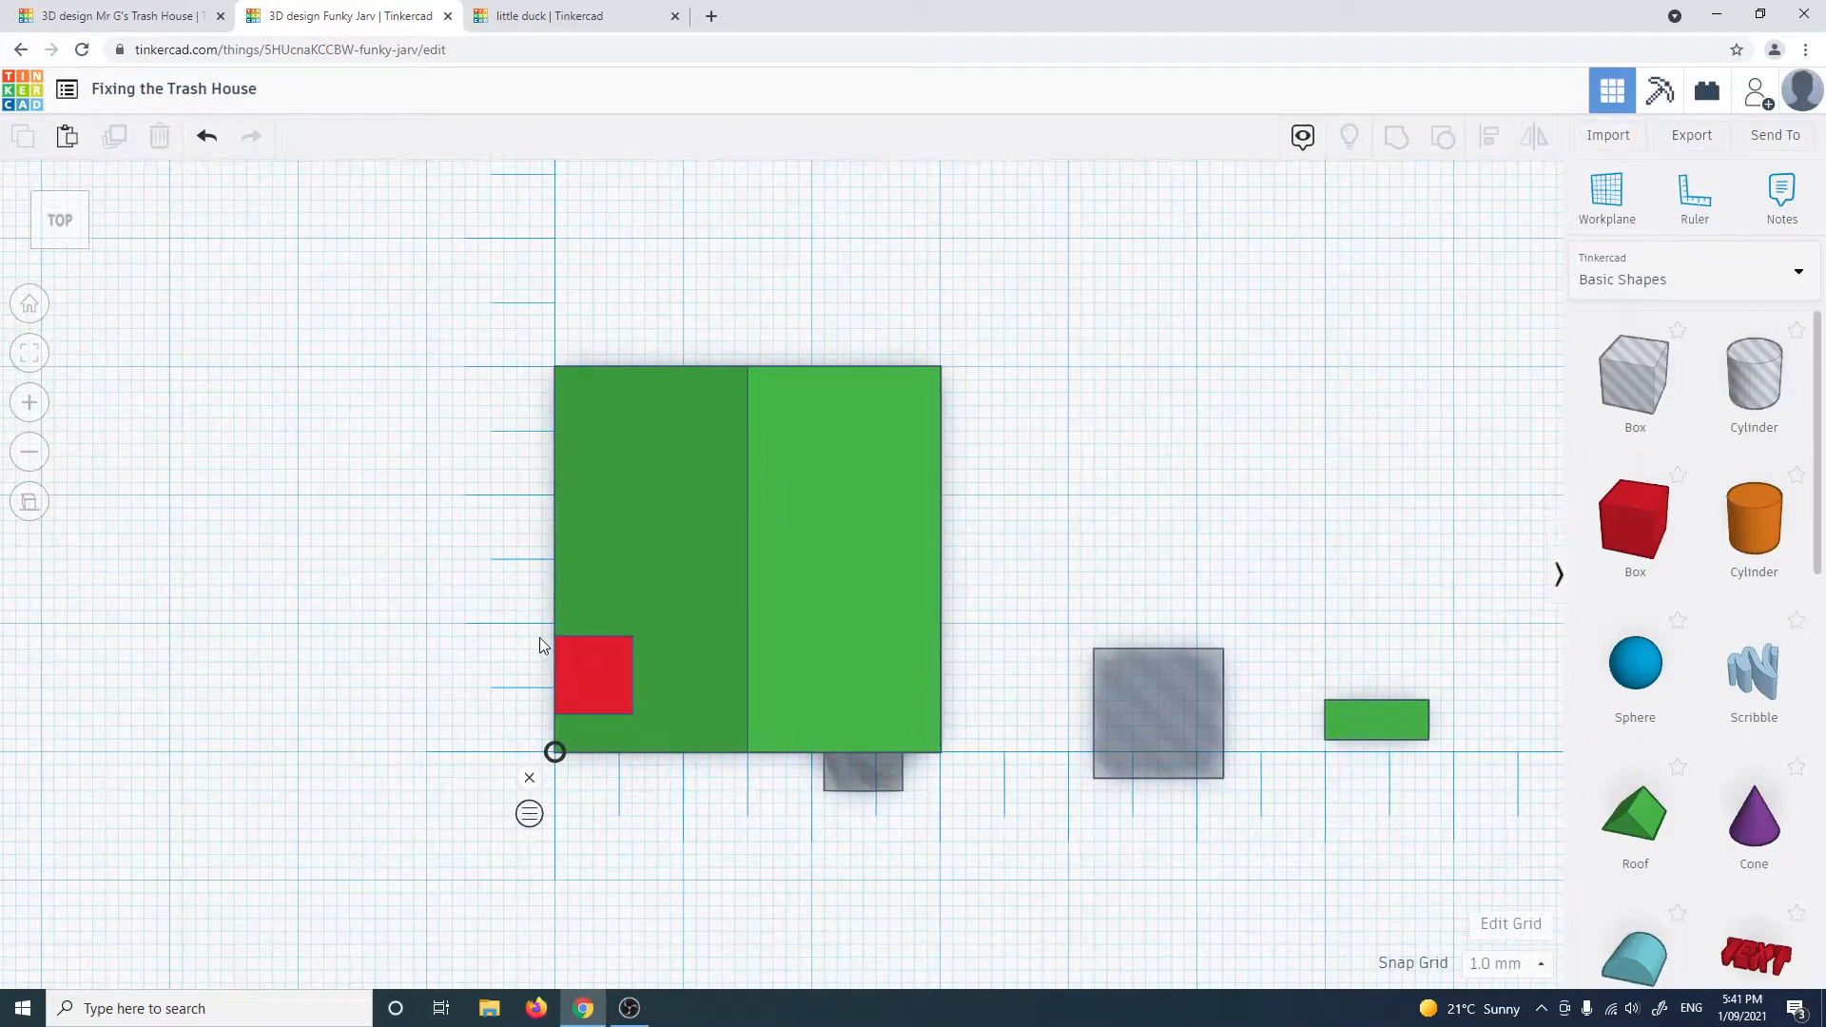
middle_click_drag(695, 827, 693, 728)
right_click_drag(711, 768, 713, 730)
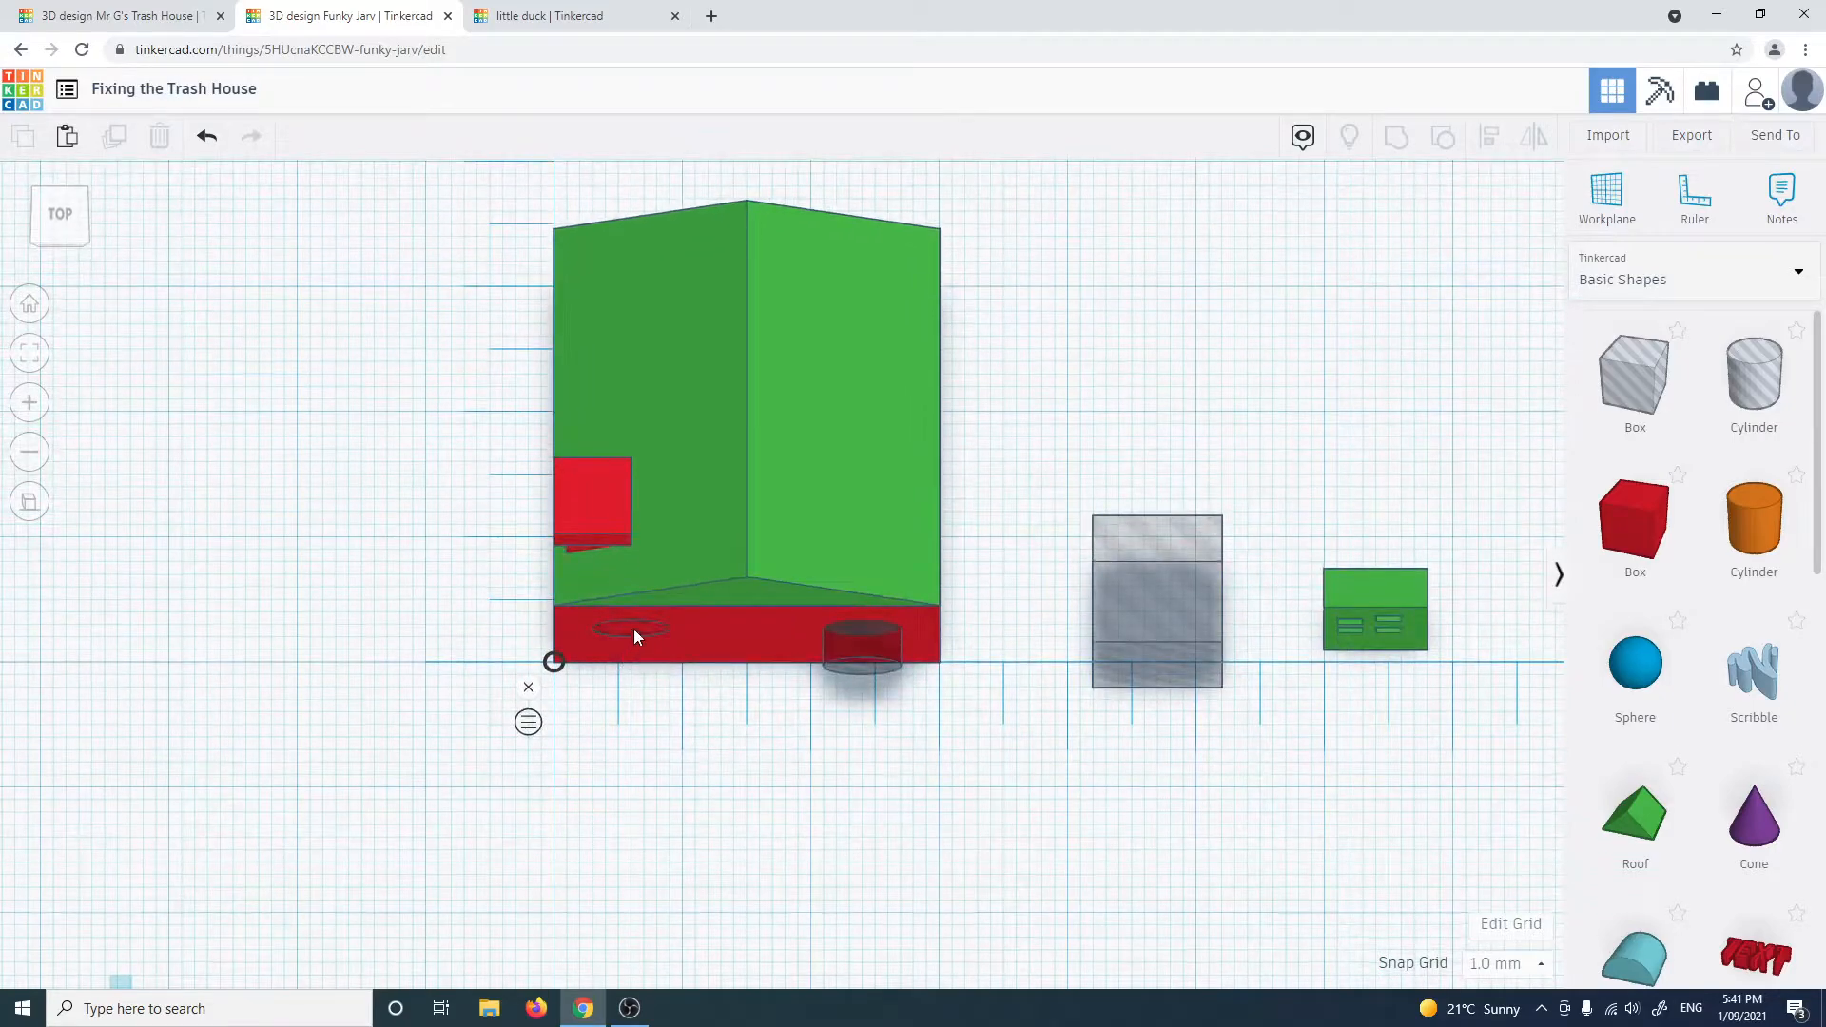
left_click(633, 628)
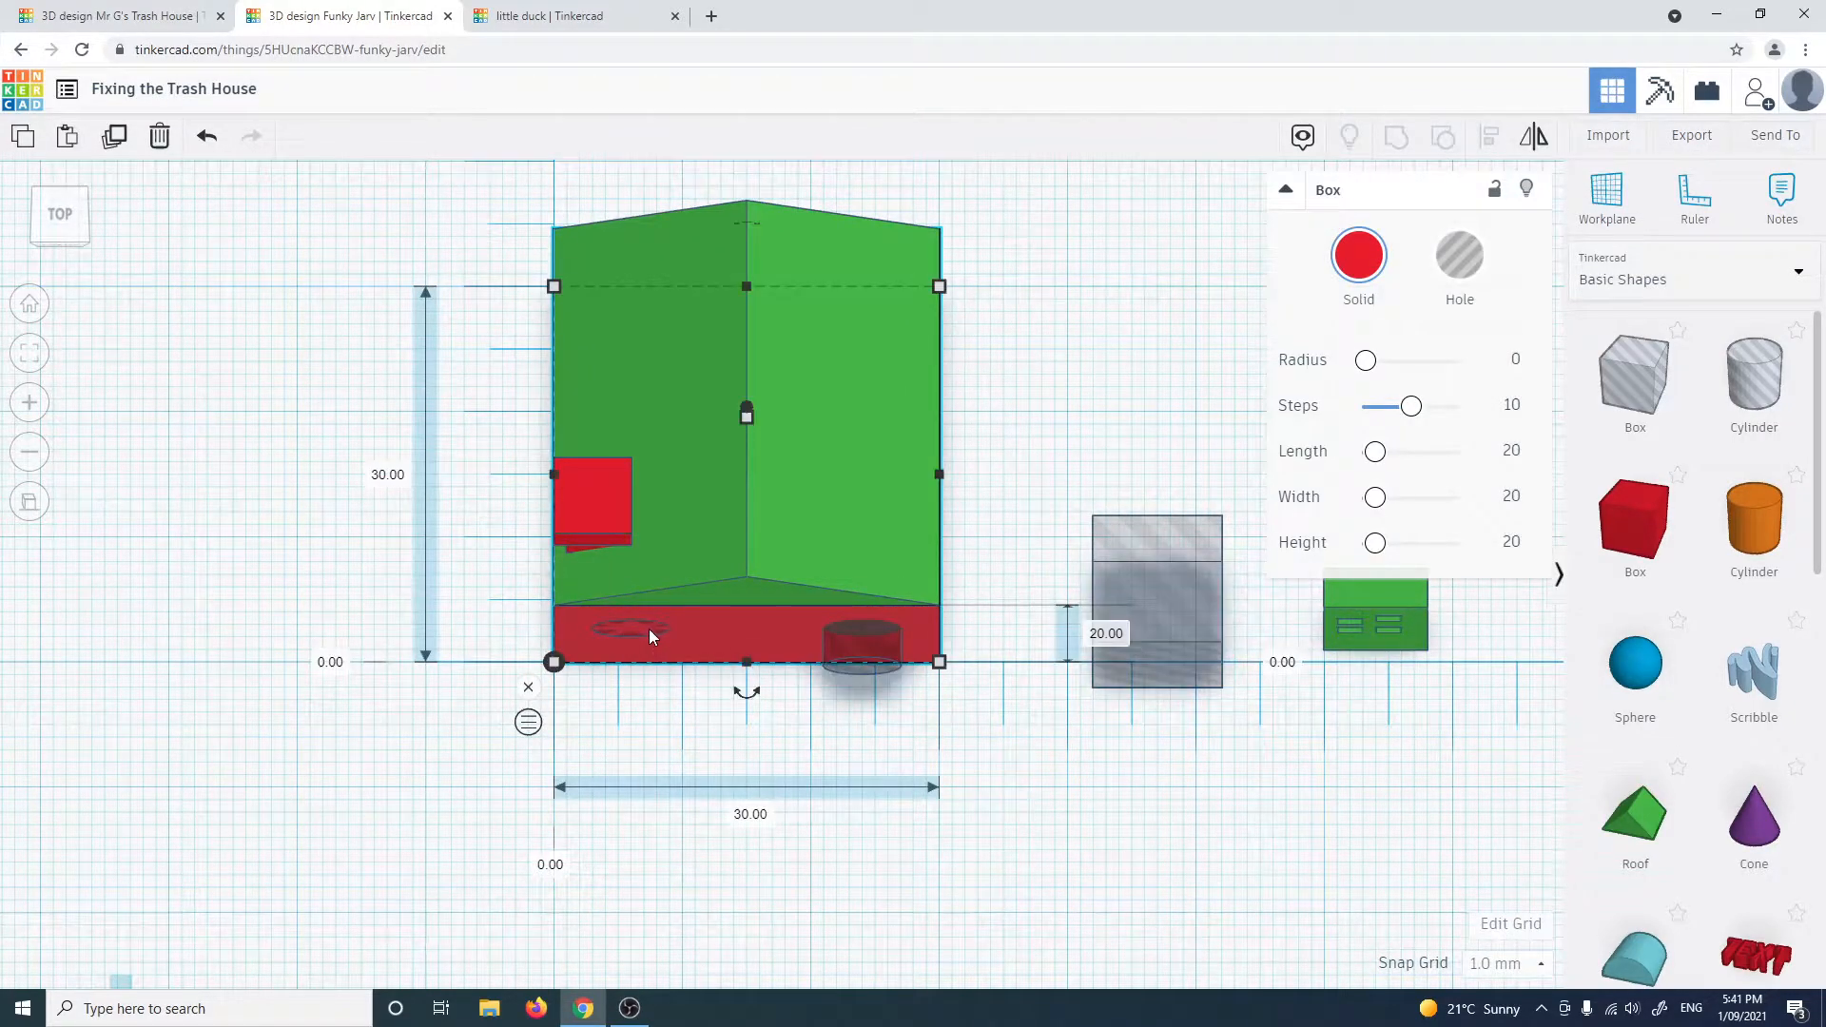
right_click_drag(630, 625, 644, 544)
left_click(645, 549)
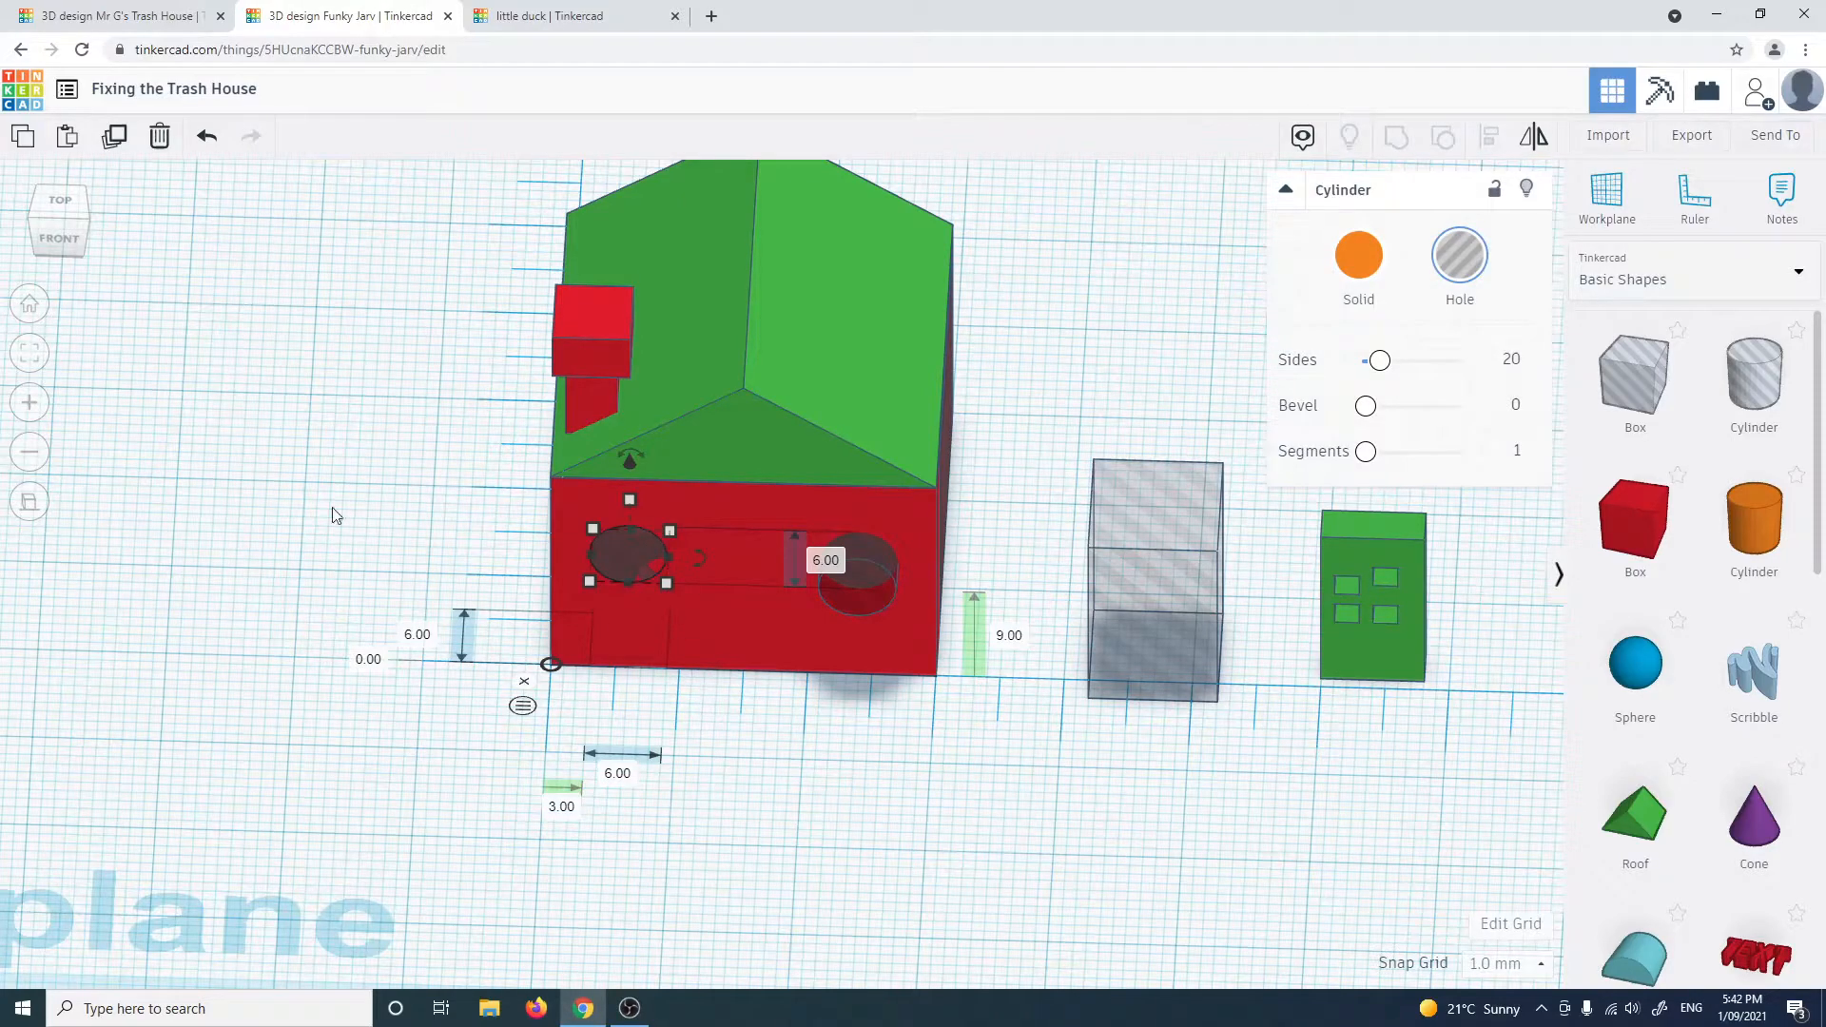
left_click(49, 202)
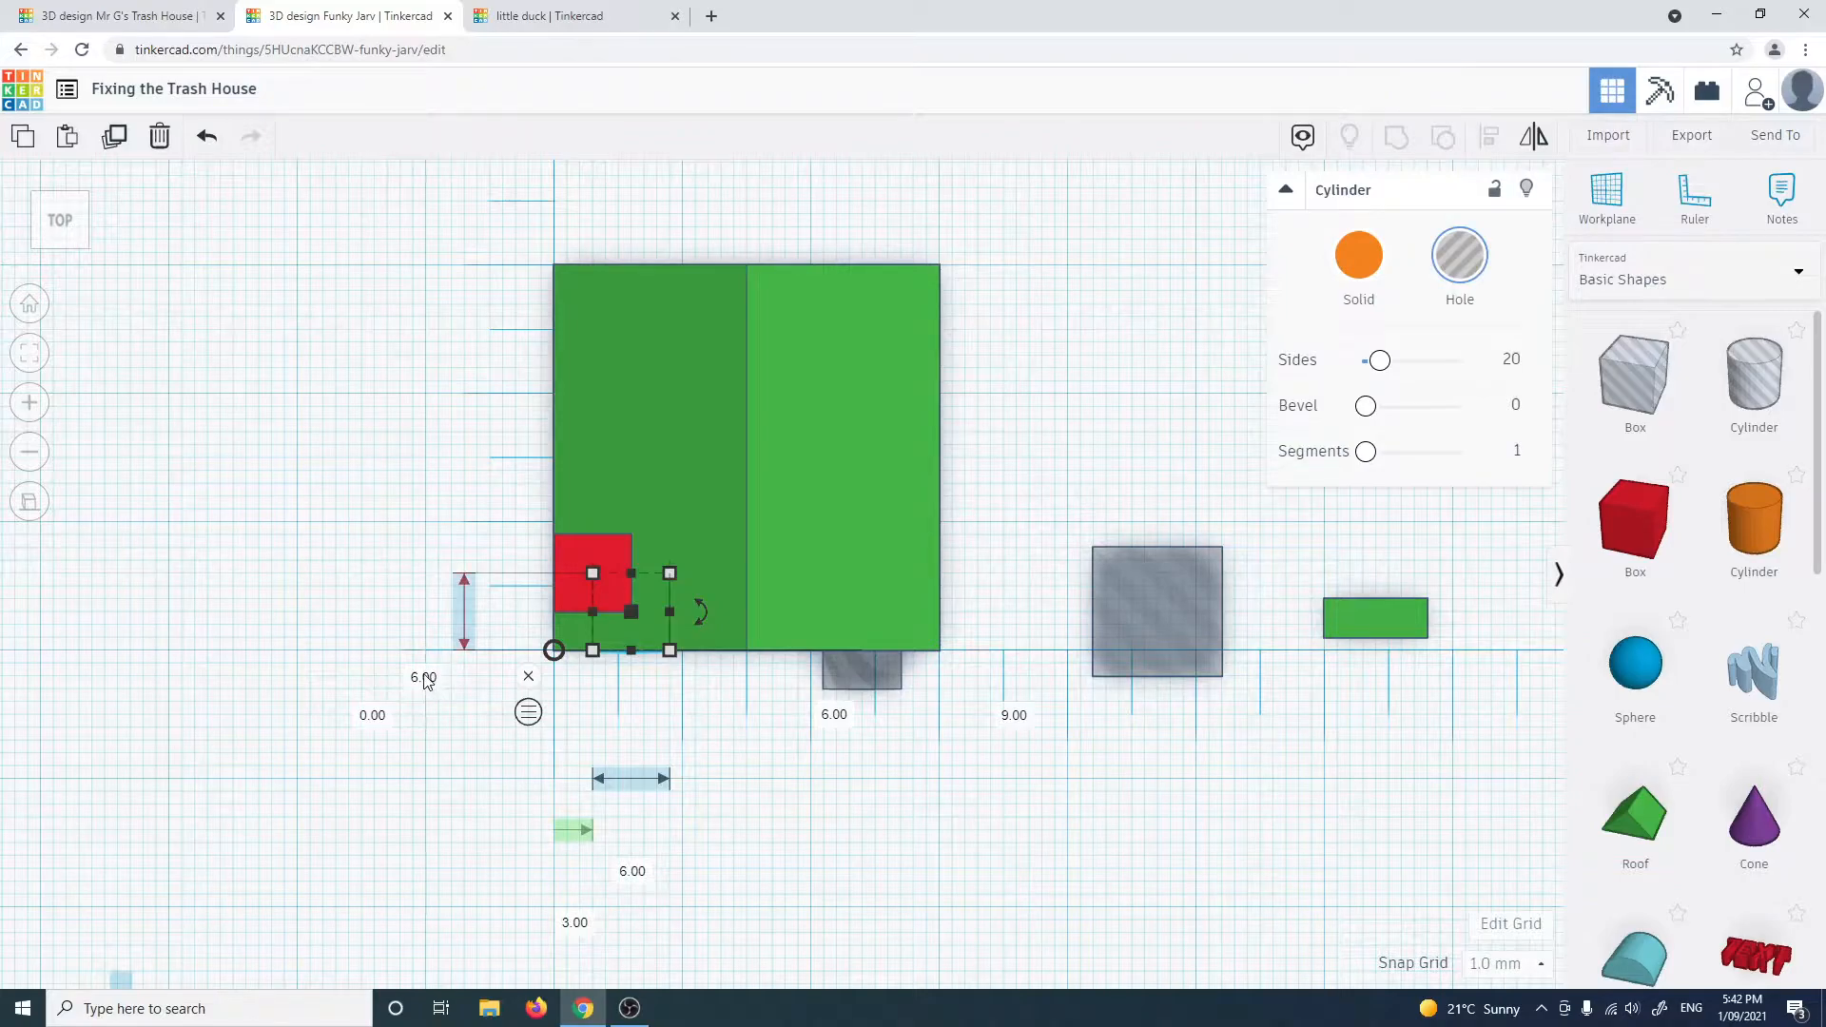
left_click(380, 716)
key("BackSpace")
type("-3")
key("Return")
left_click(760, 732)
Centre the interior hole box under the house, 3 mm from the ruler origin both sideways and front to back
right_click_drag(856, 787, 795, 649)
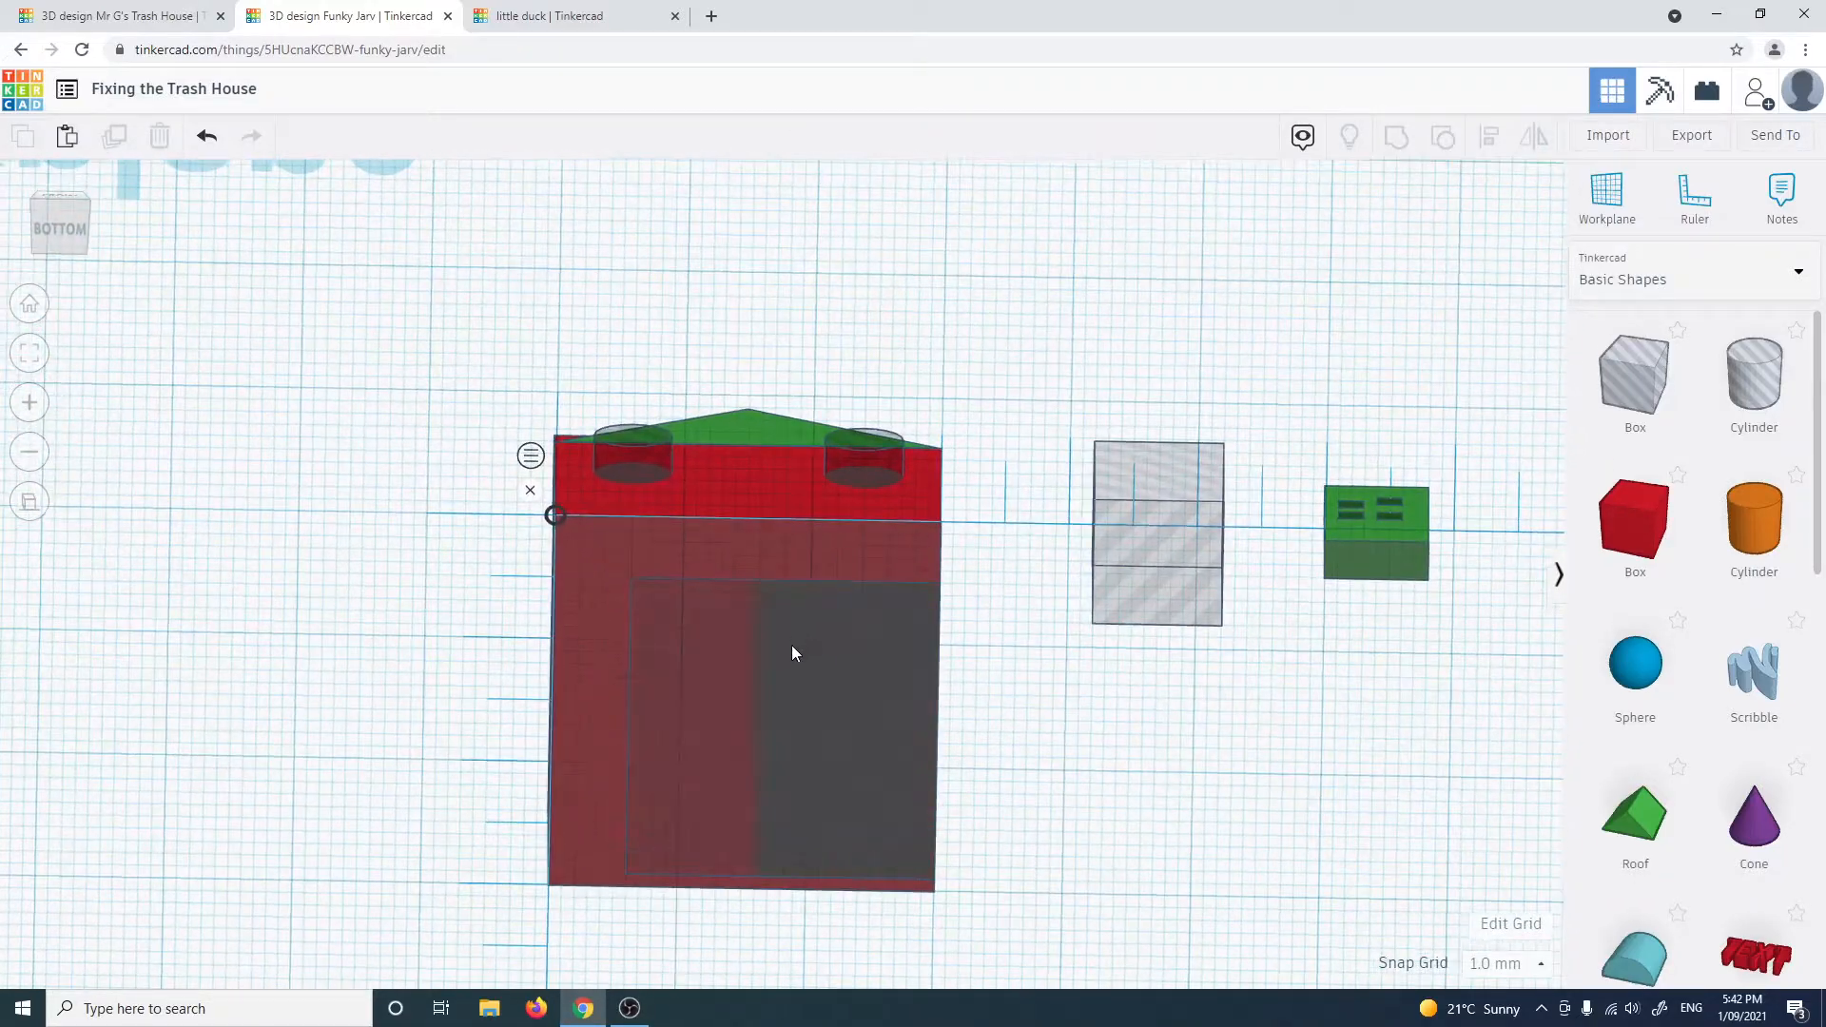
left_click(770, 681)
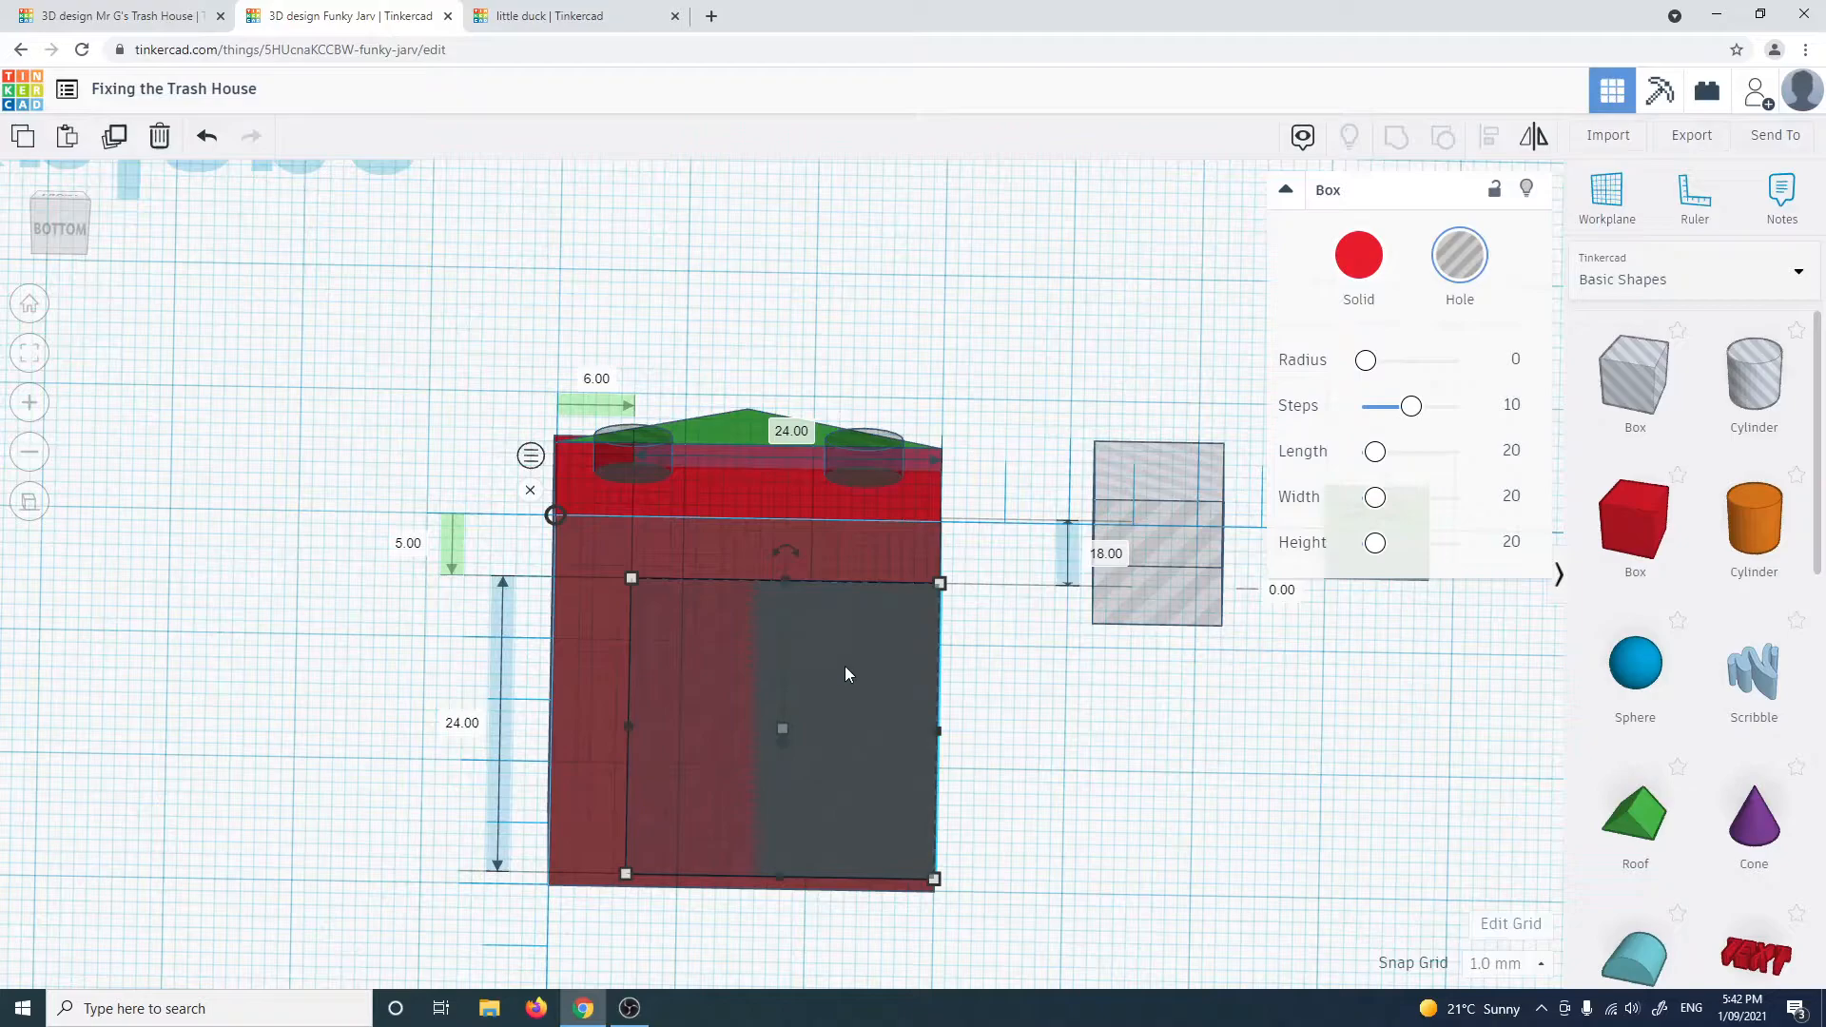
left_click_drag(859, 676, 824, 652)
right_click_drag(870, 679, 889, 629)
mouse_move(795, 613)
left_mouse_down()
mouse_move(833, 624)
mouse_move(802, 613)
left_mouse_up()
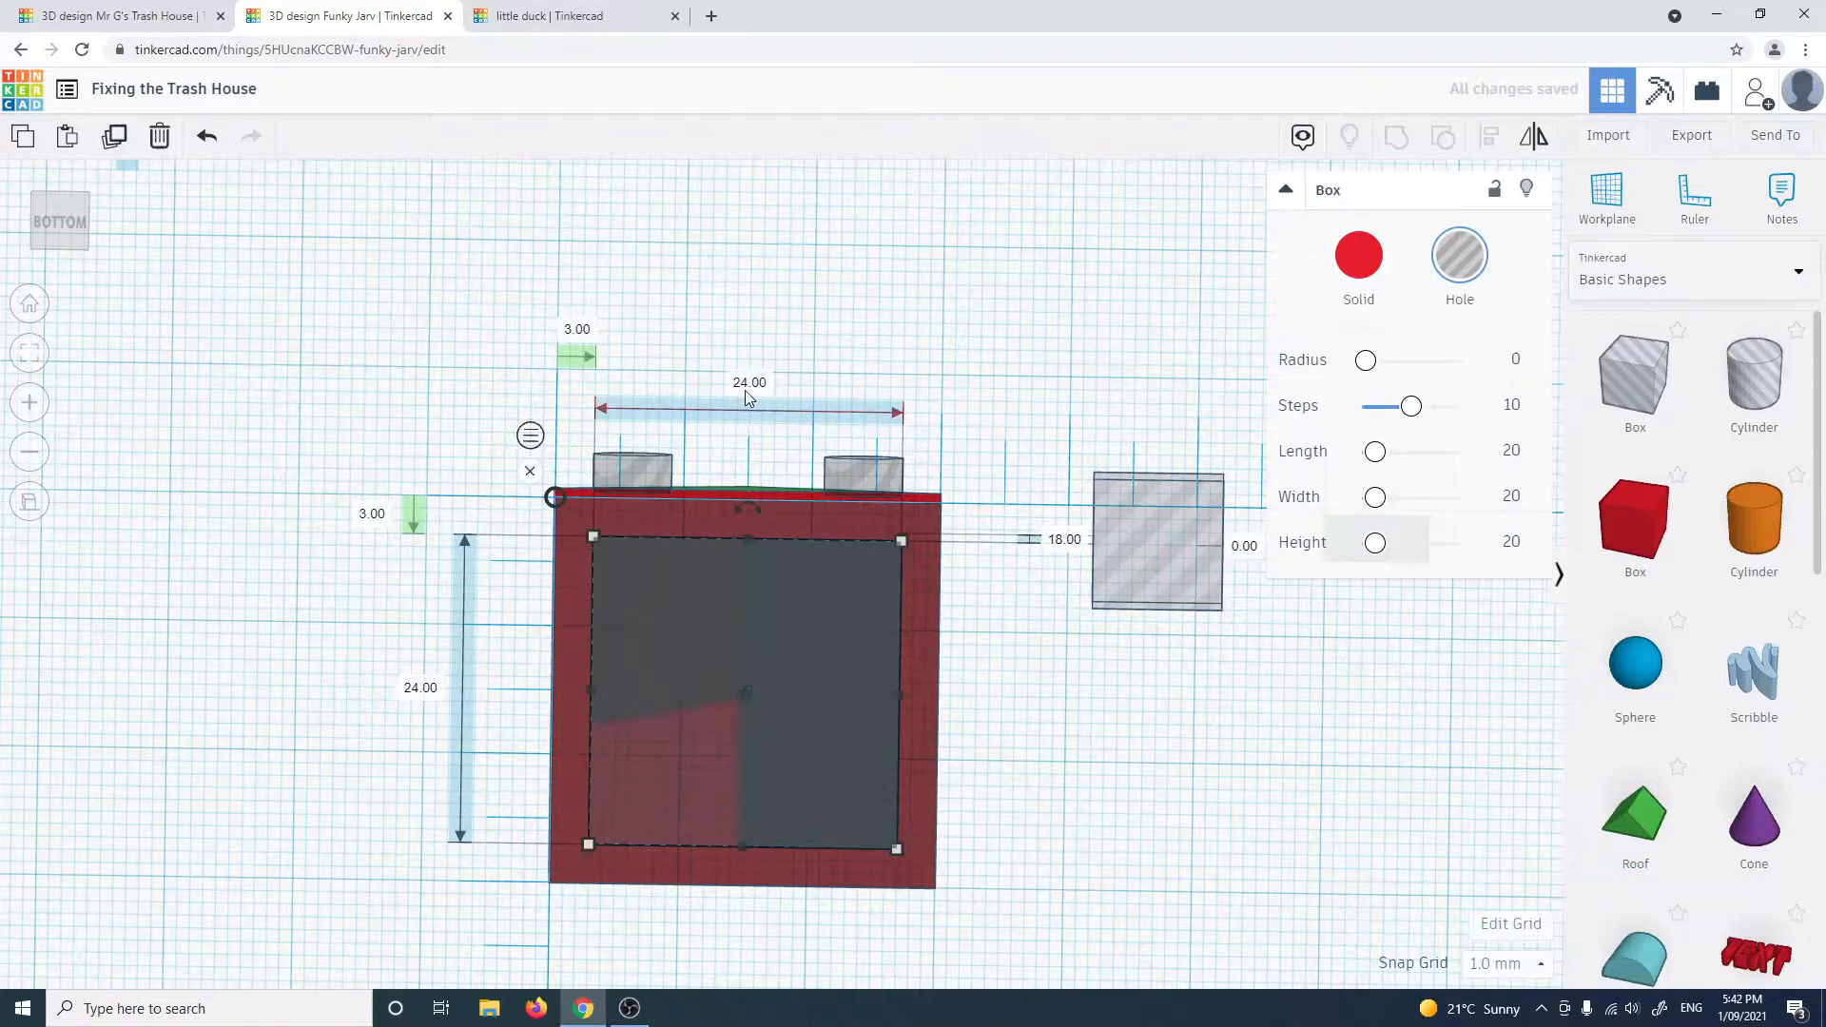
left_click(569, 516)
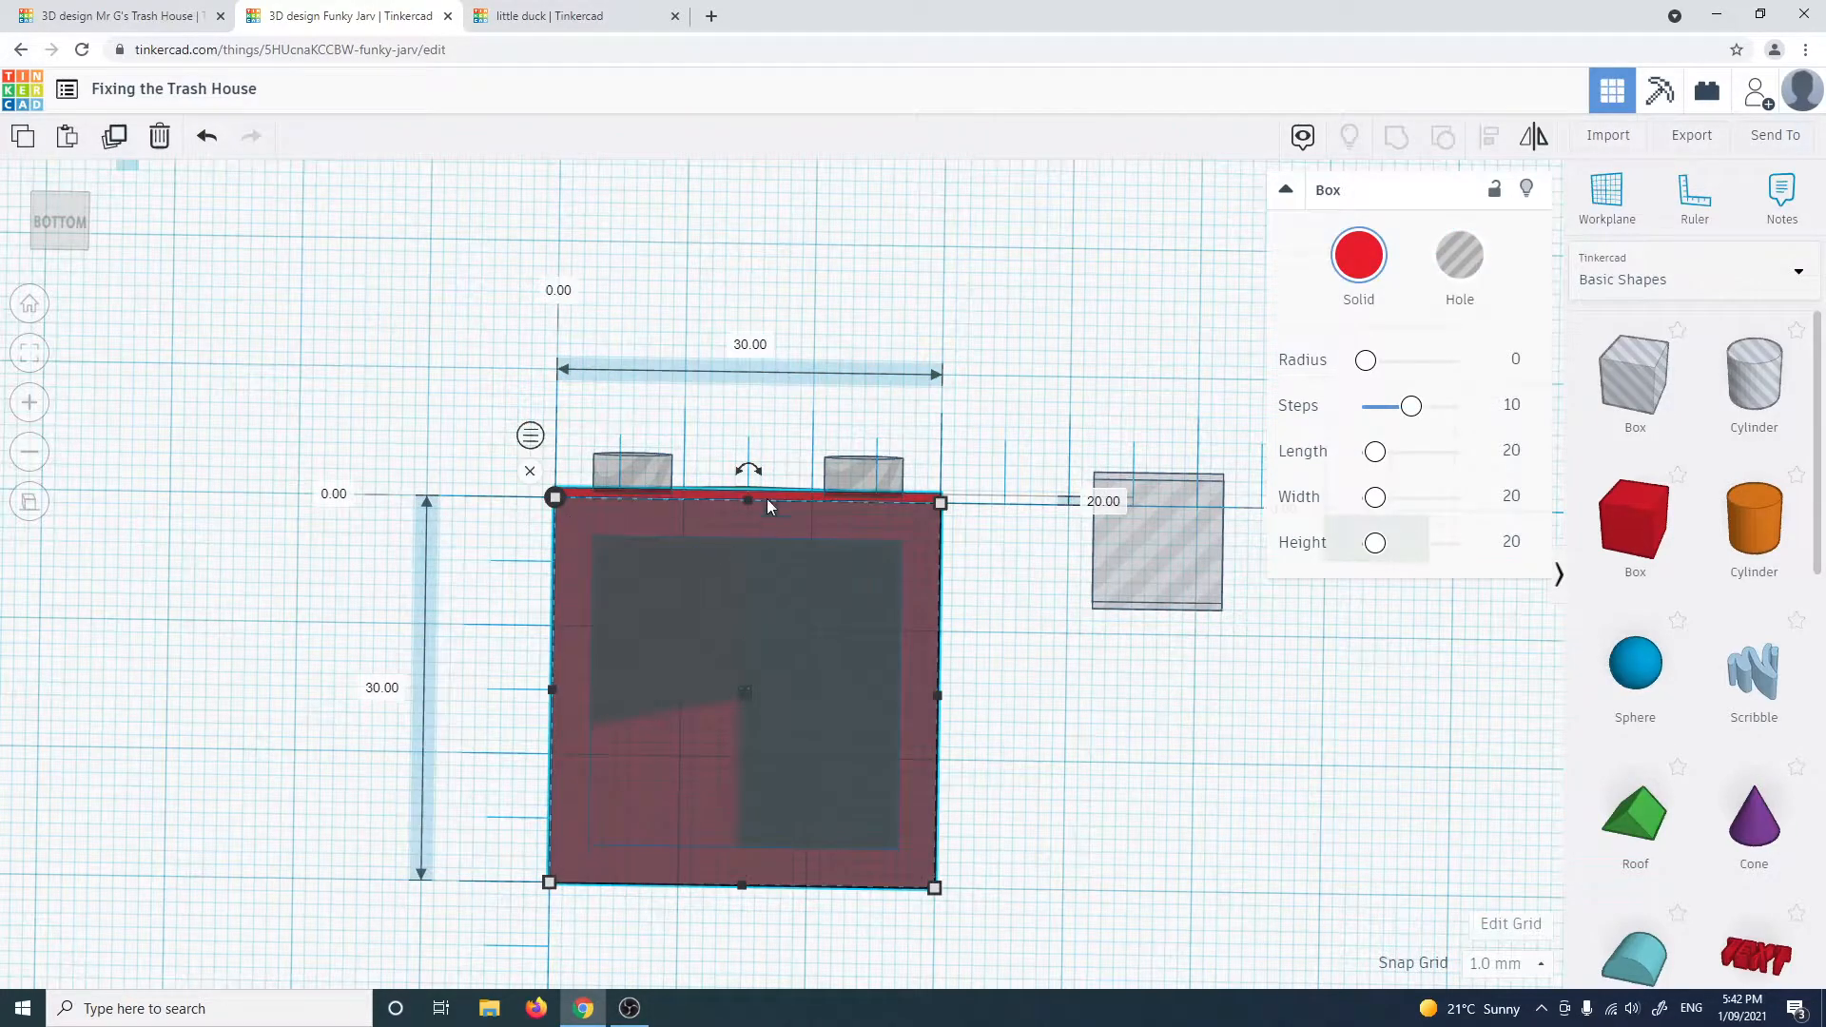
left_click(808, 632)
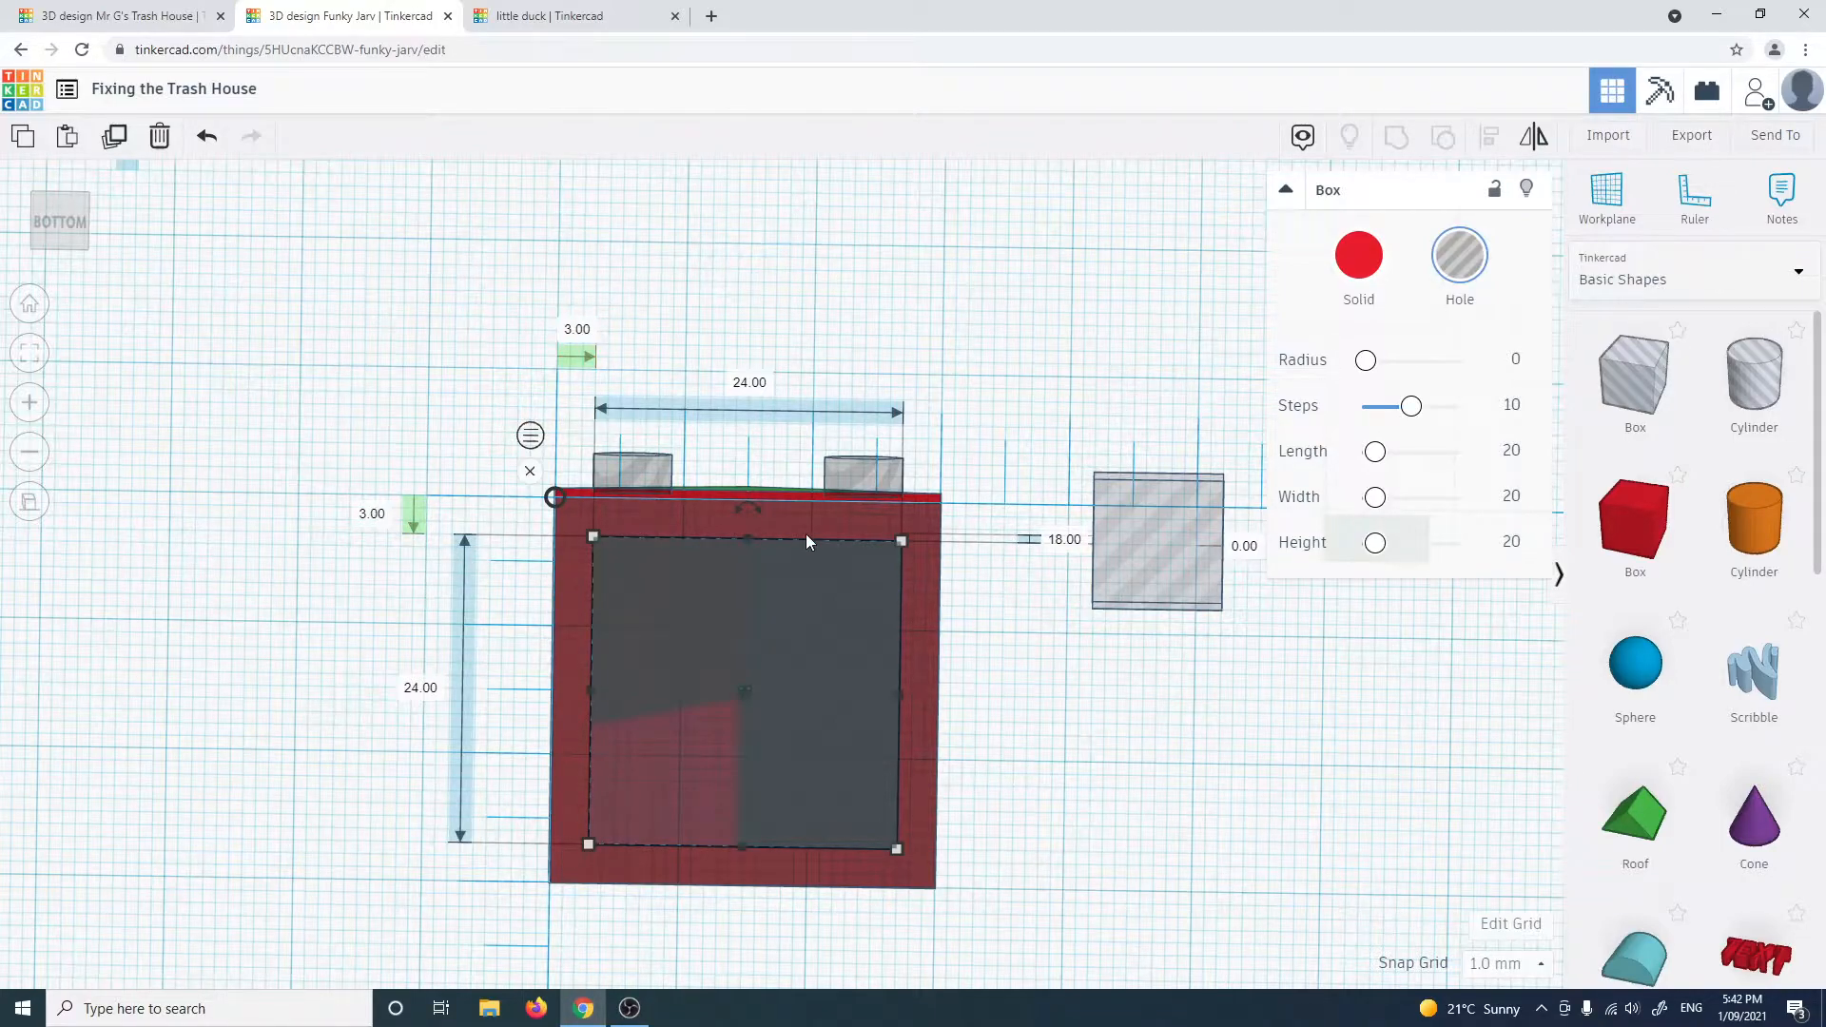
Move the doorway hole box into the front wall between the windows, 10 mm sideways and -4 mm front to back from the ruler origin
right_click_drag(1019, 653, 989, 941)
left_click(1162, 552)
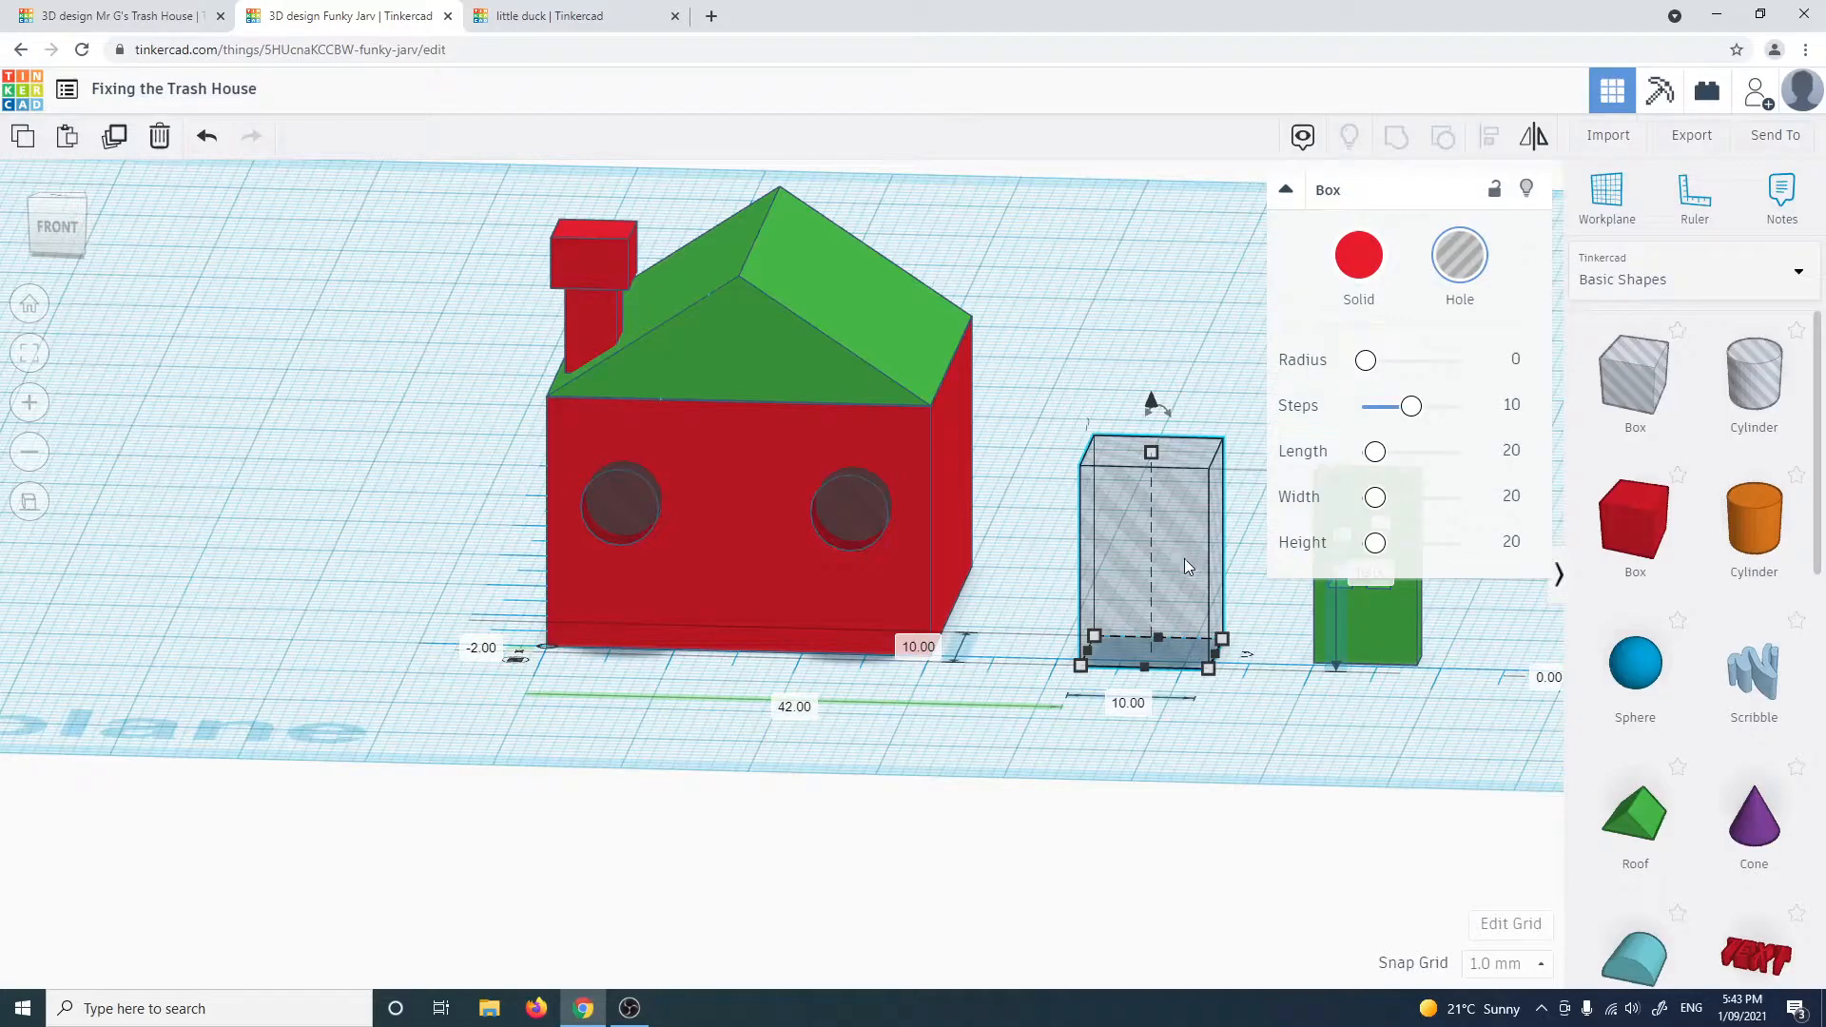
right_click_drag(1184, 743, 1269, 658)
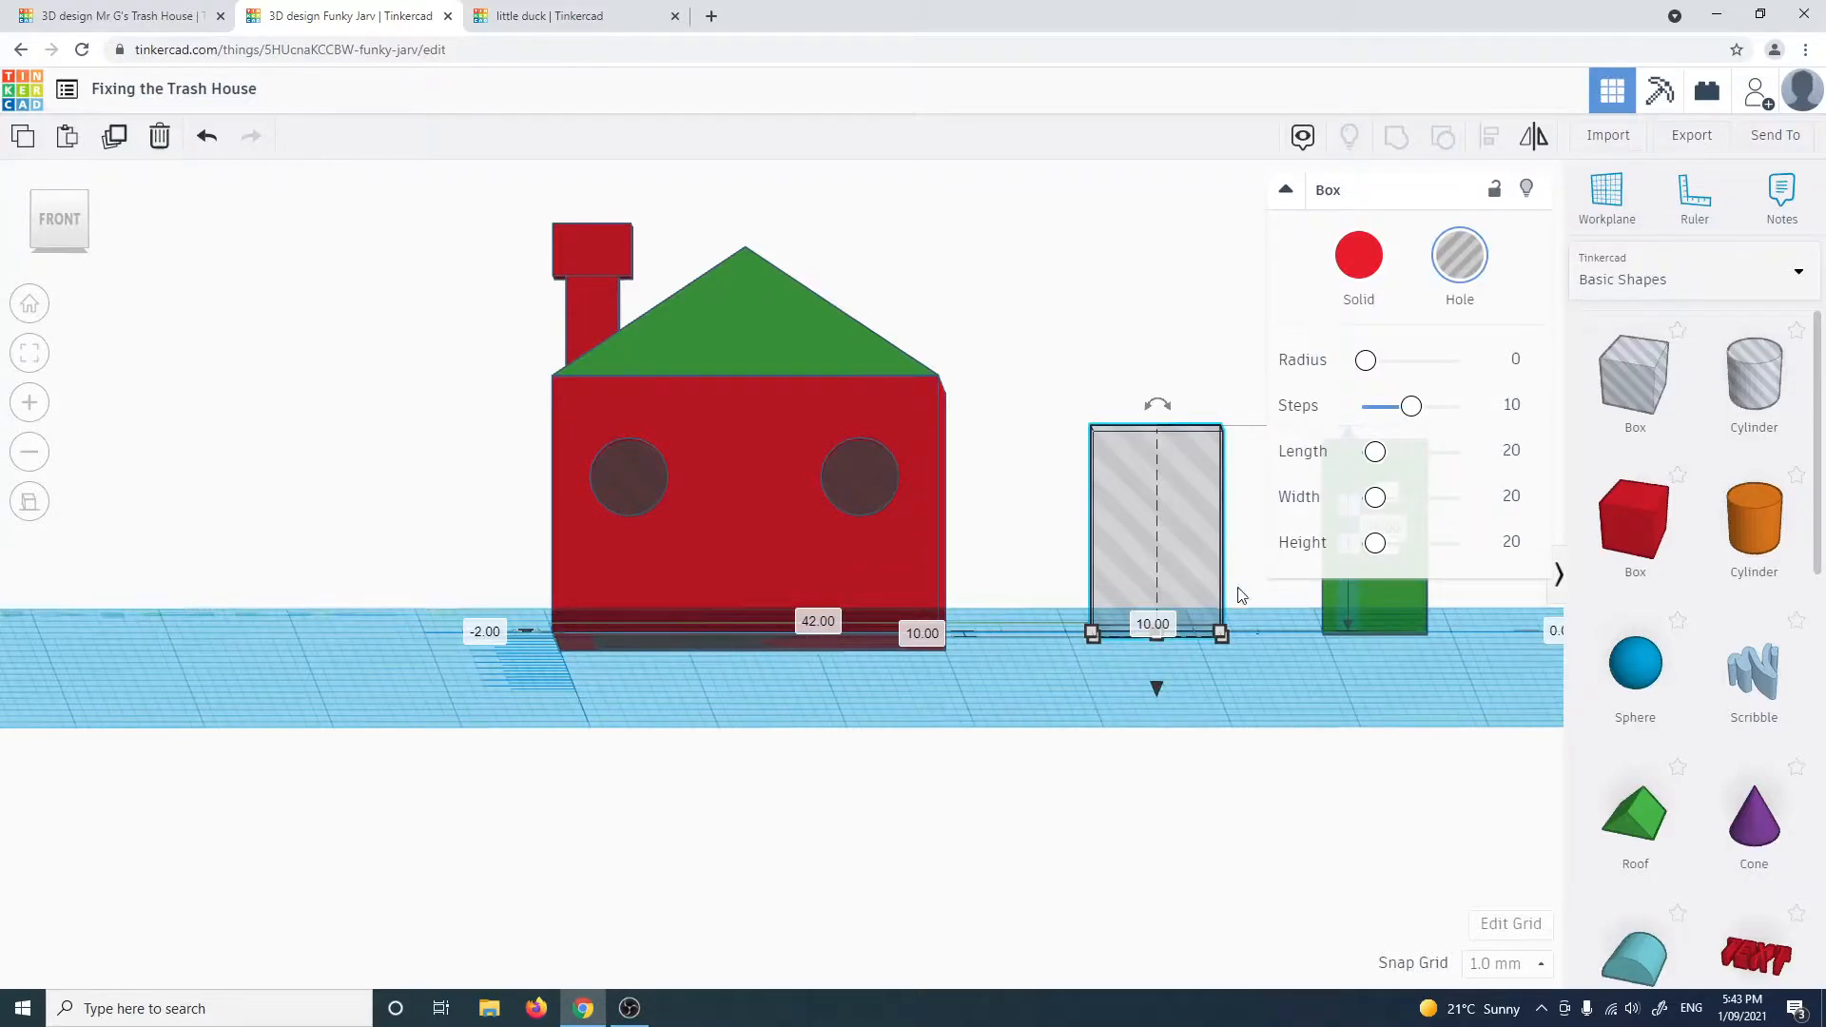
left_click(1253, 675)
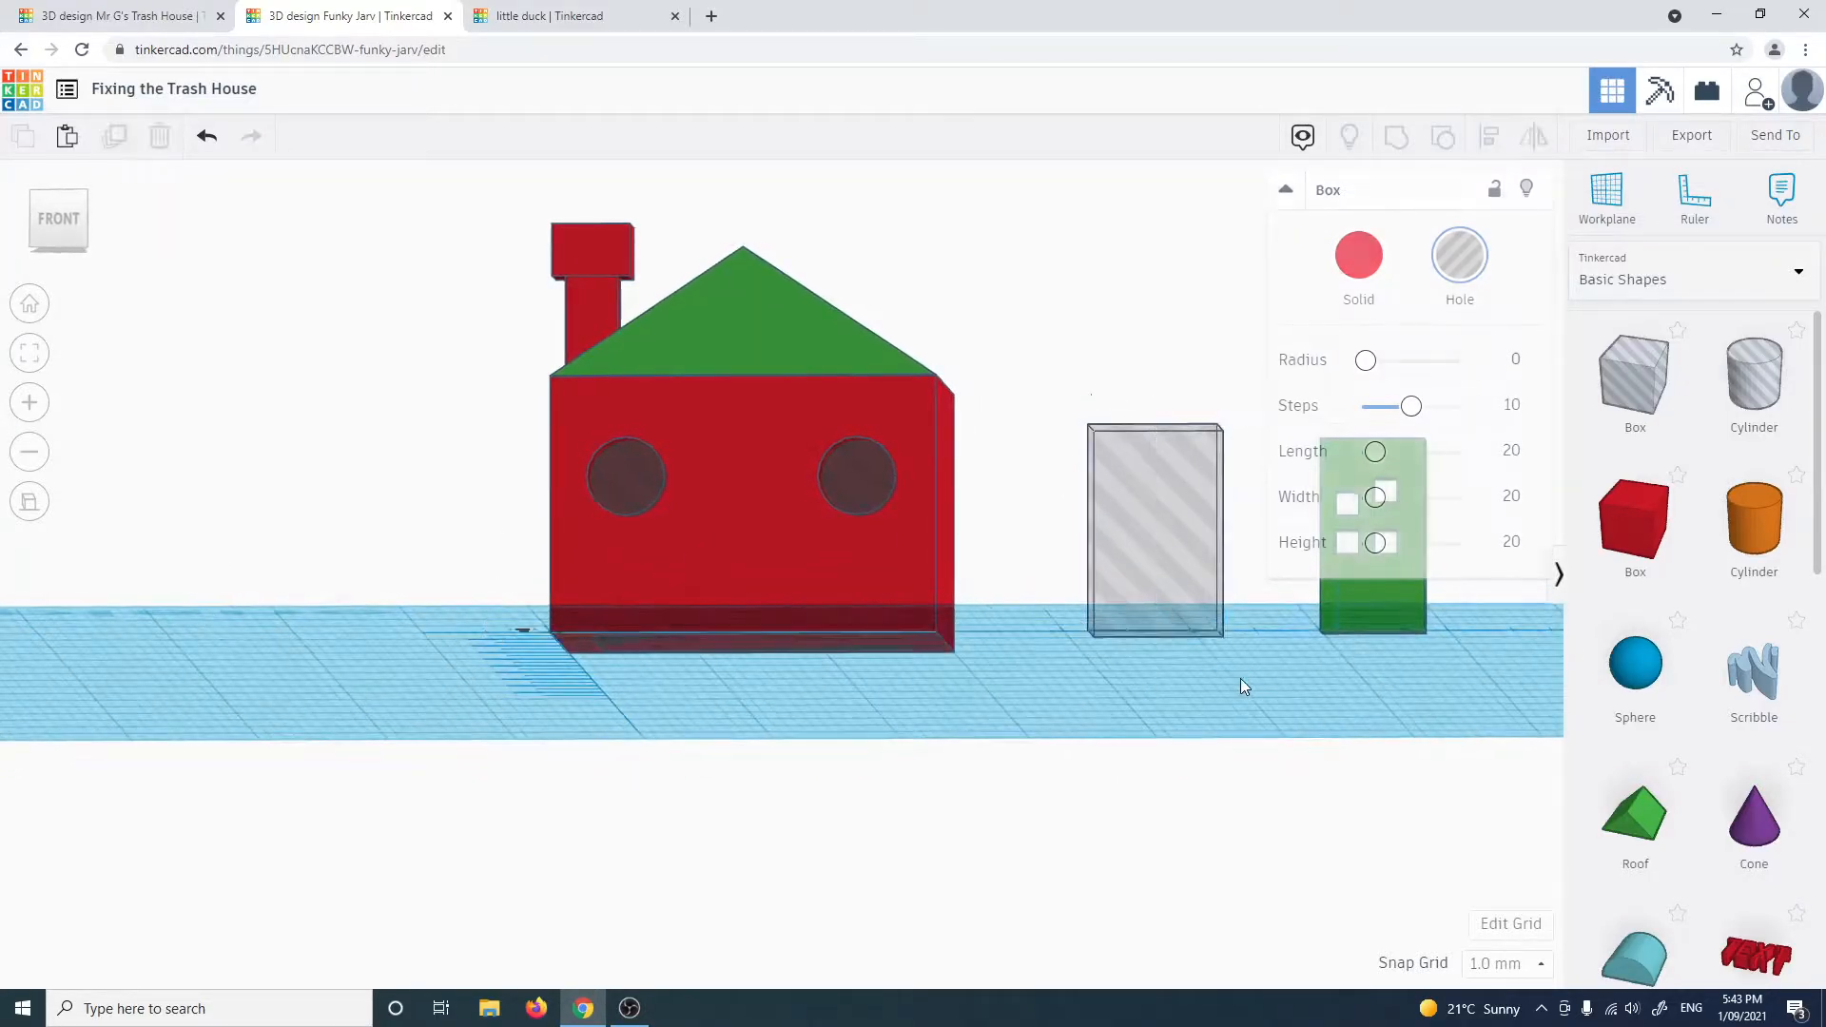
middle_click_drag(1269, 683, 629, 668)
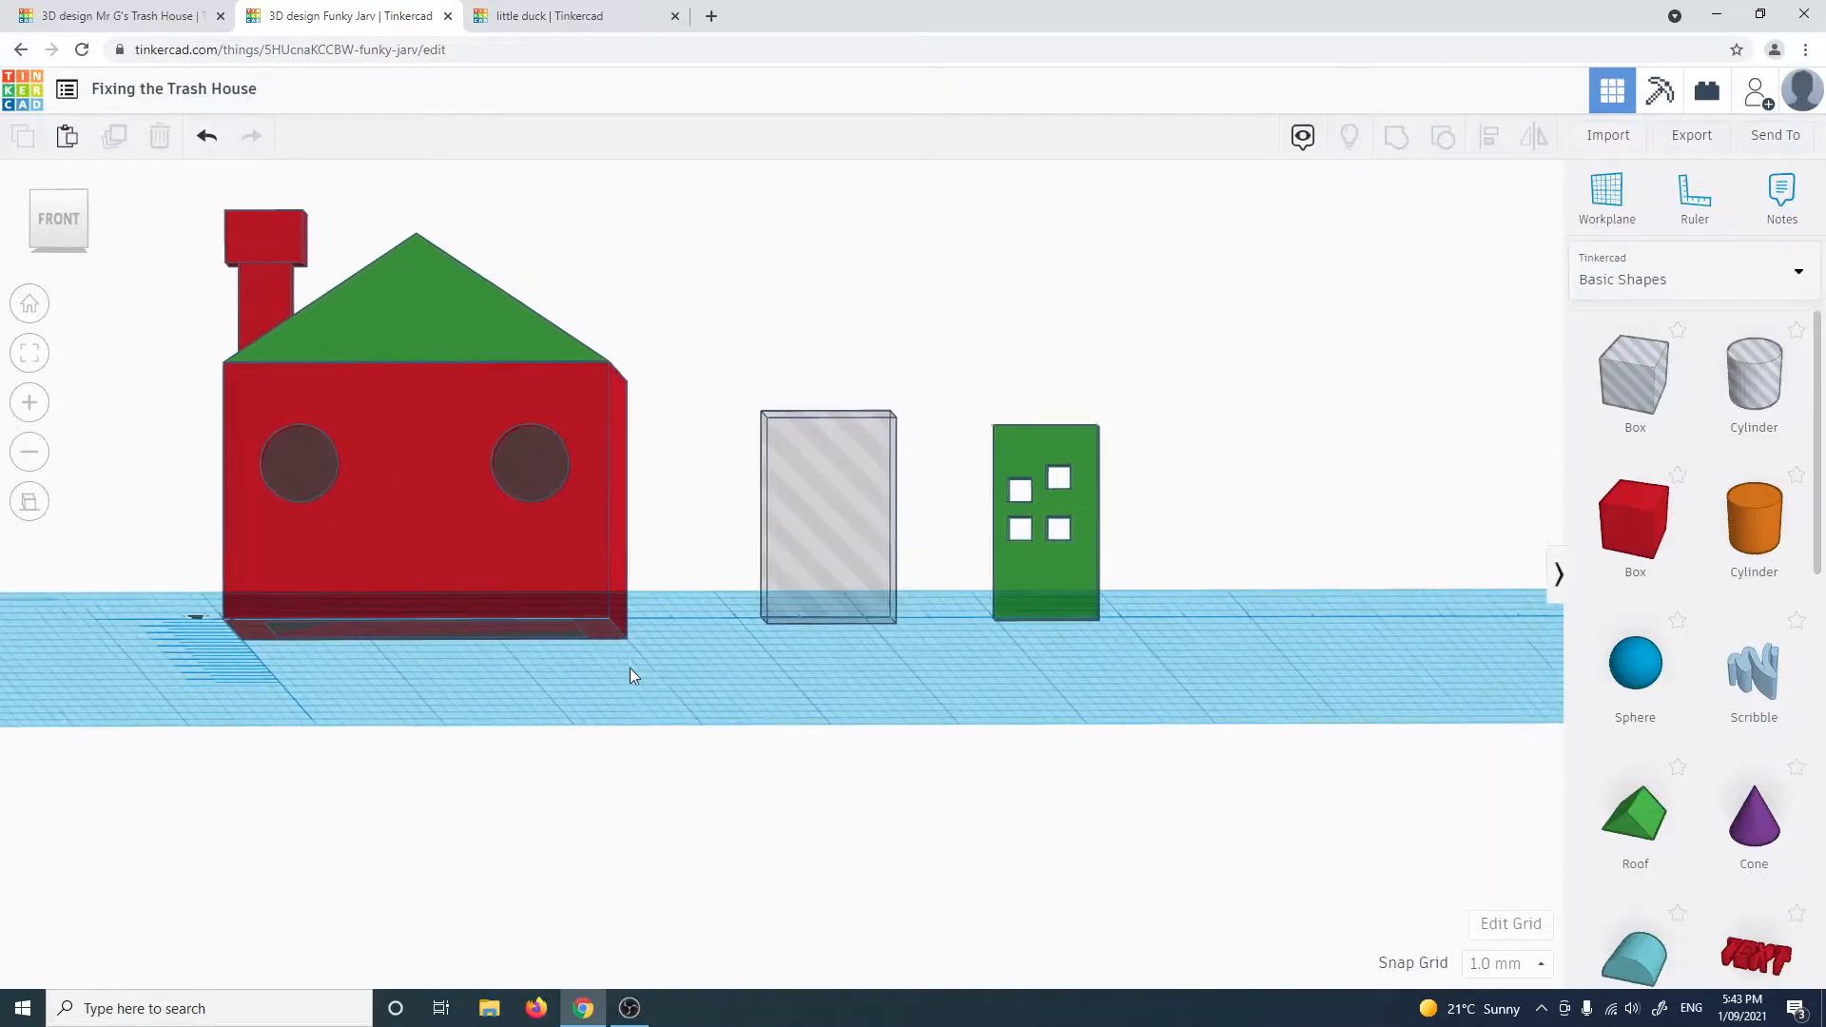
left_click(808, 510)
right_click_drag(642, 678, 826, 584)
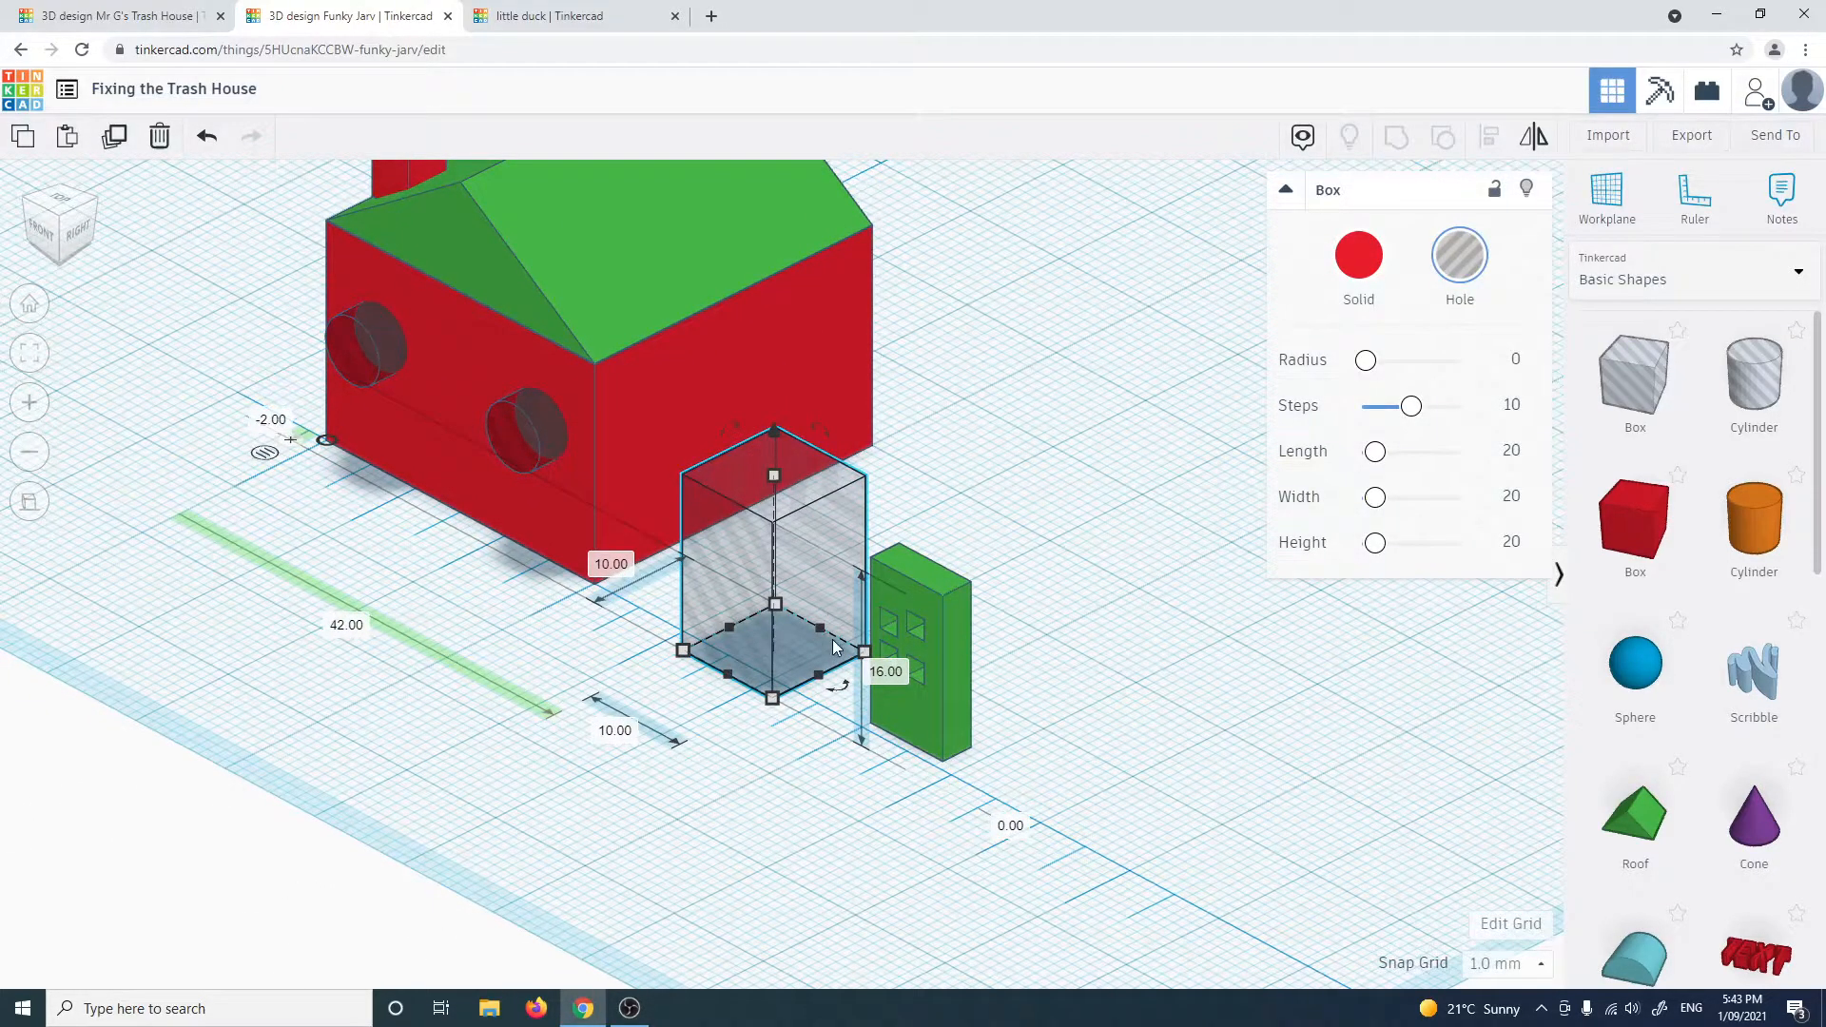
right_click_drag(599, 708, 773, 677)
left_click_drag(869, 545, 465, 568)
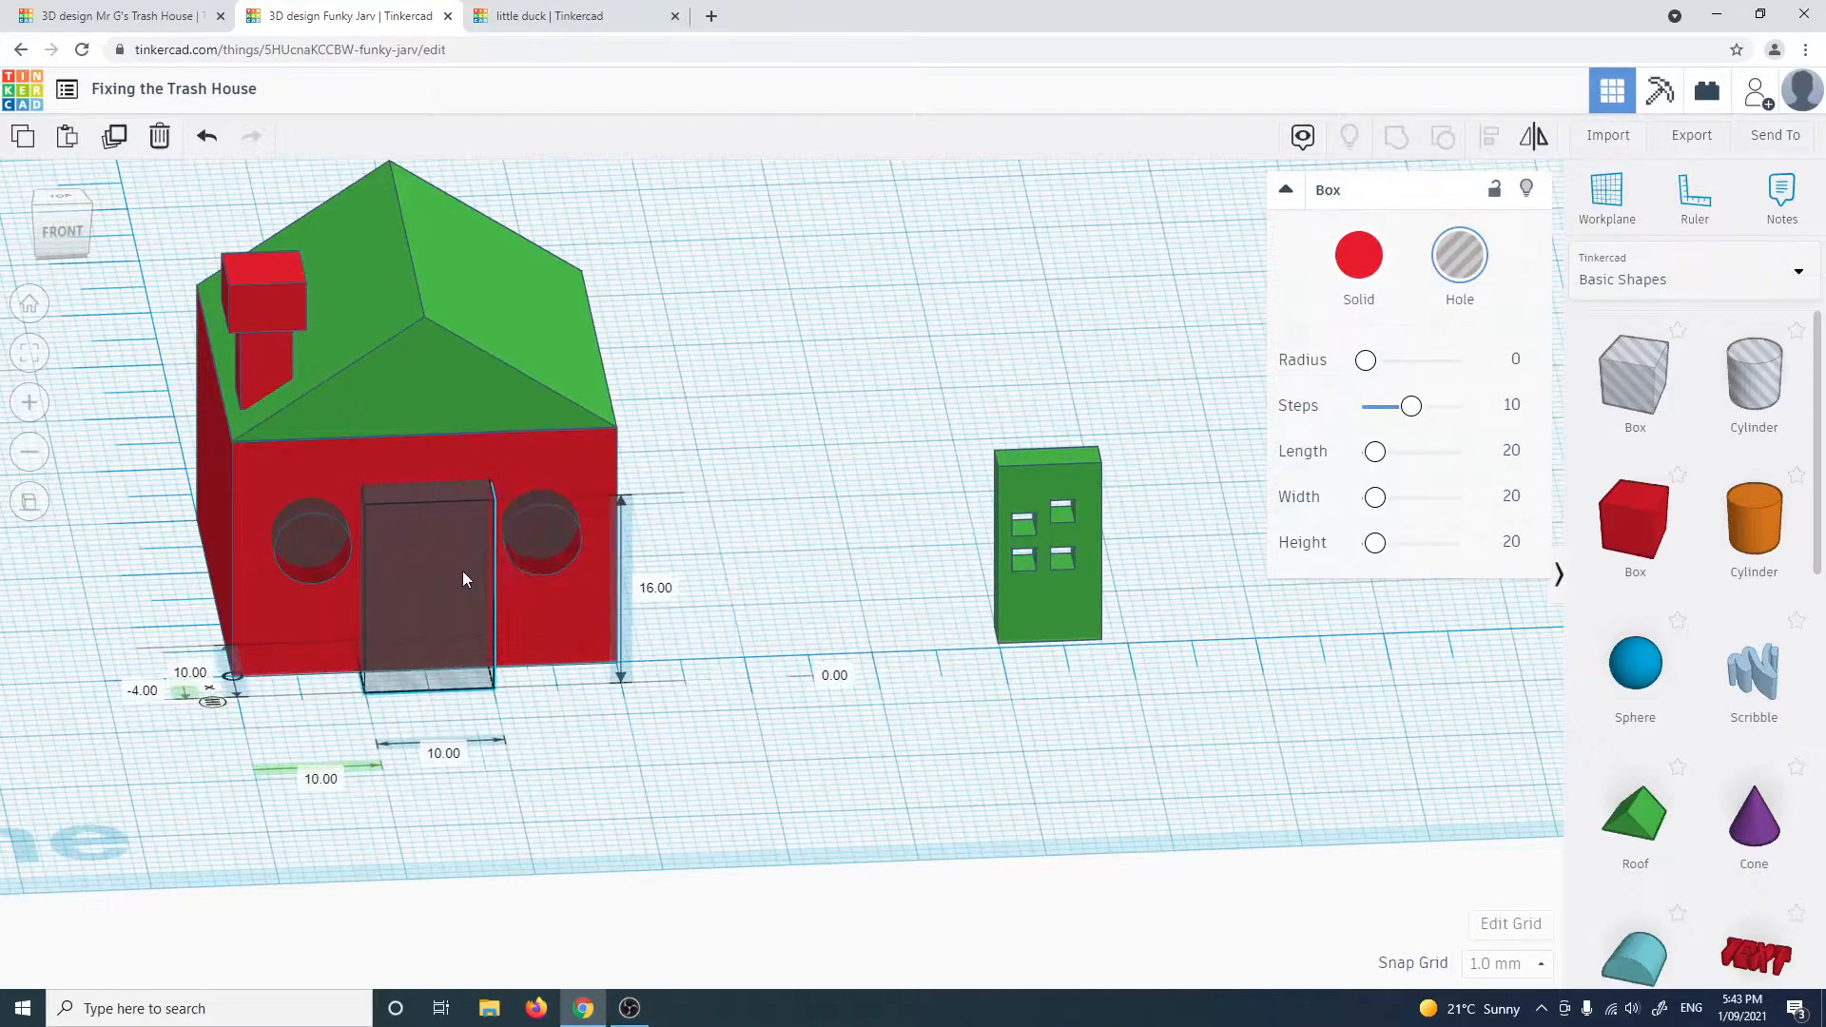
Examine the doorway hole's centring on the front wall and its overlap with the interior hole from below
right_click_drag(463, 571, 549, 730)
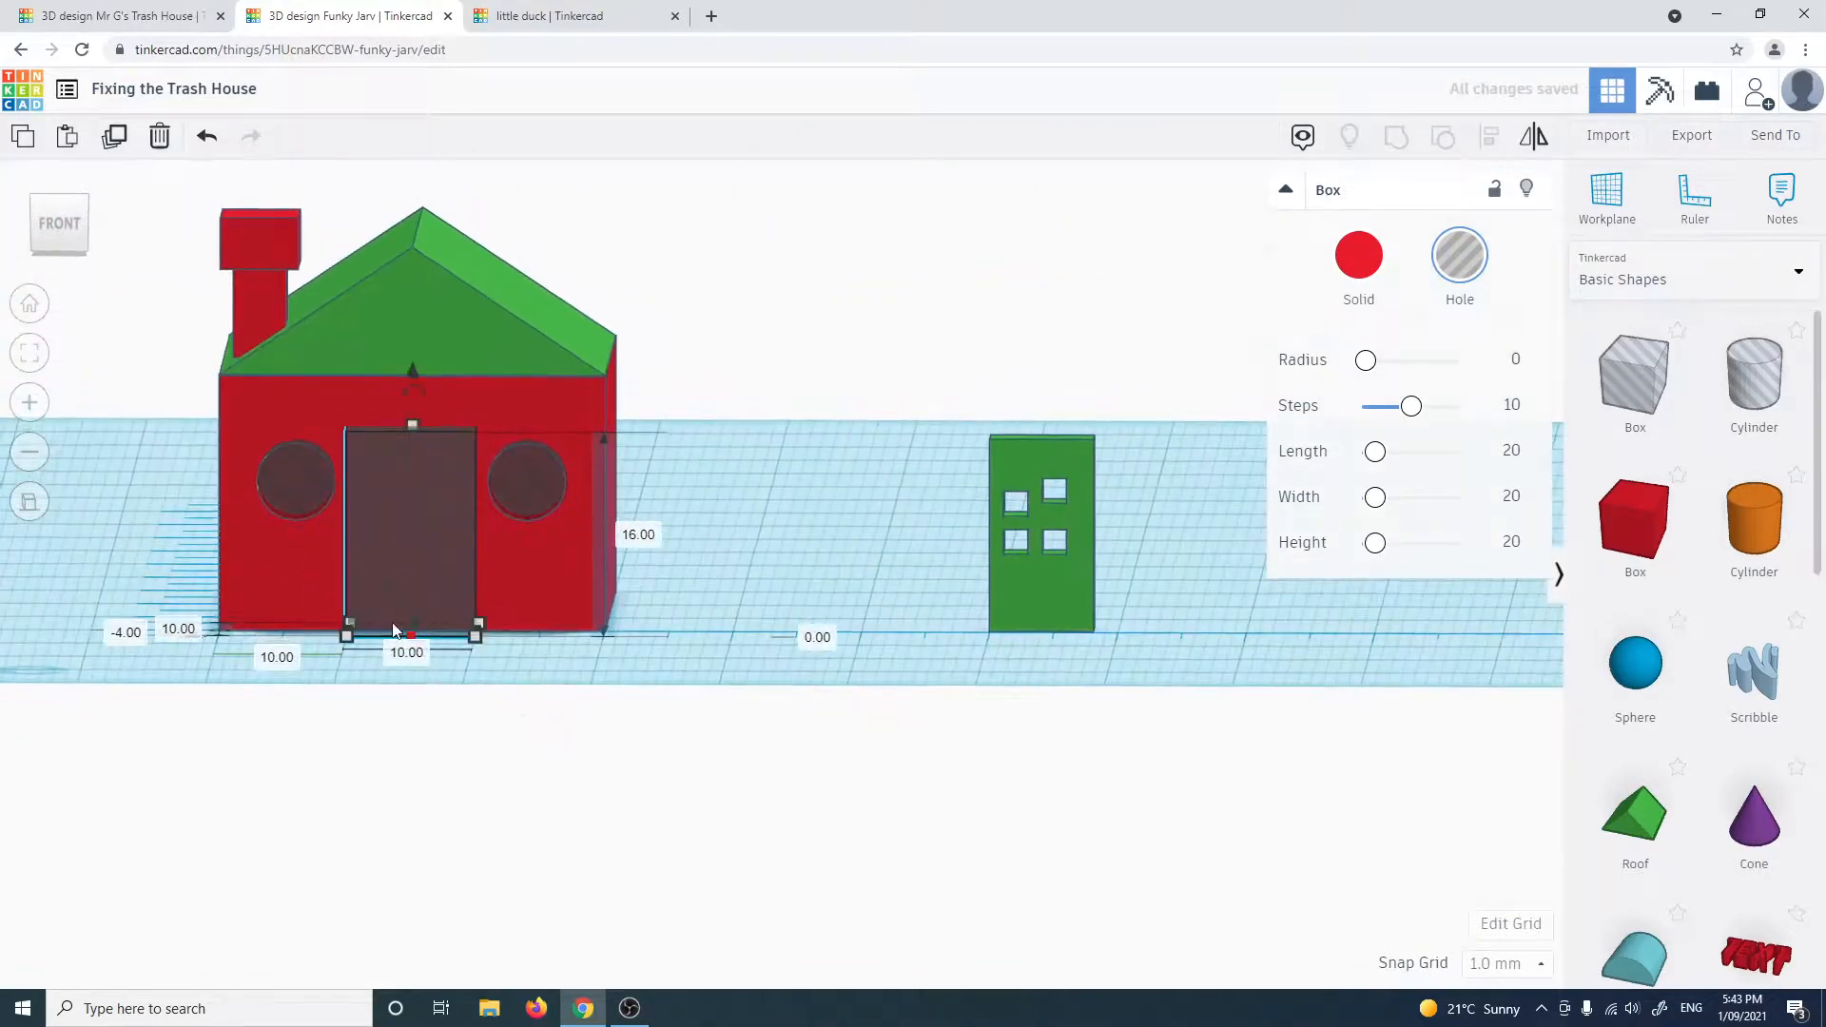
scroll(551, 695, "up", 3)
middle_click_drag(550, 689, 805, 666)
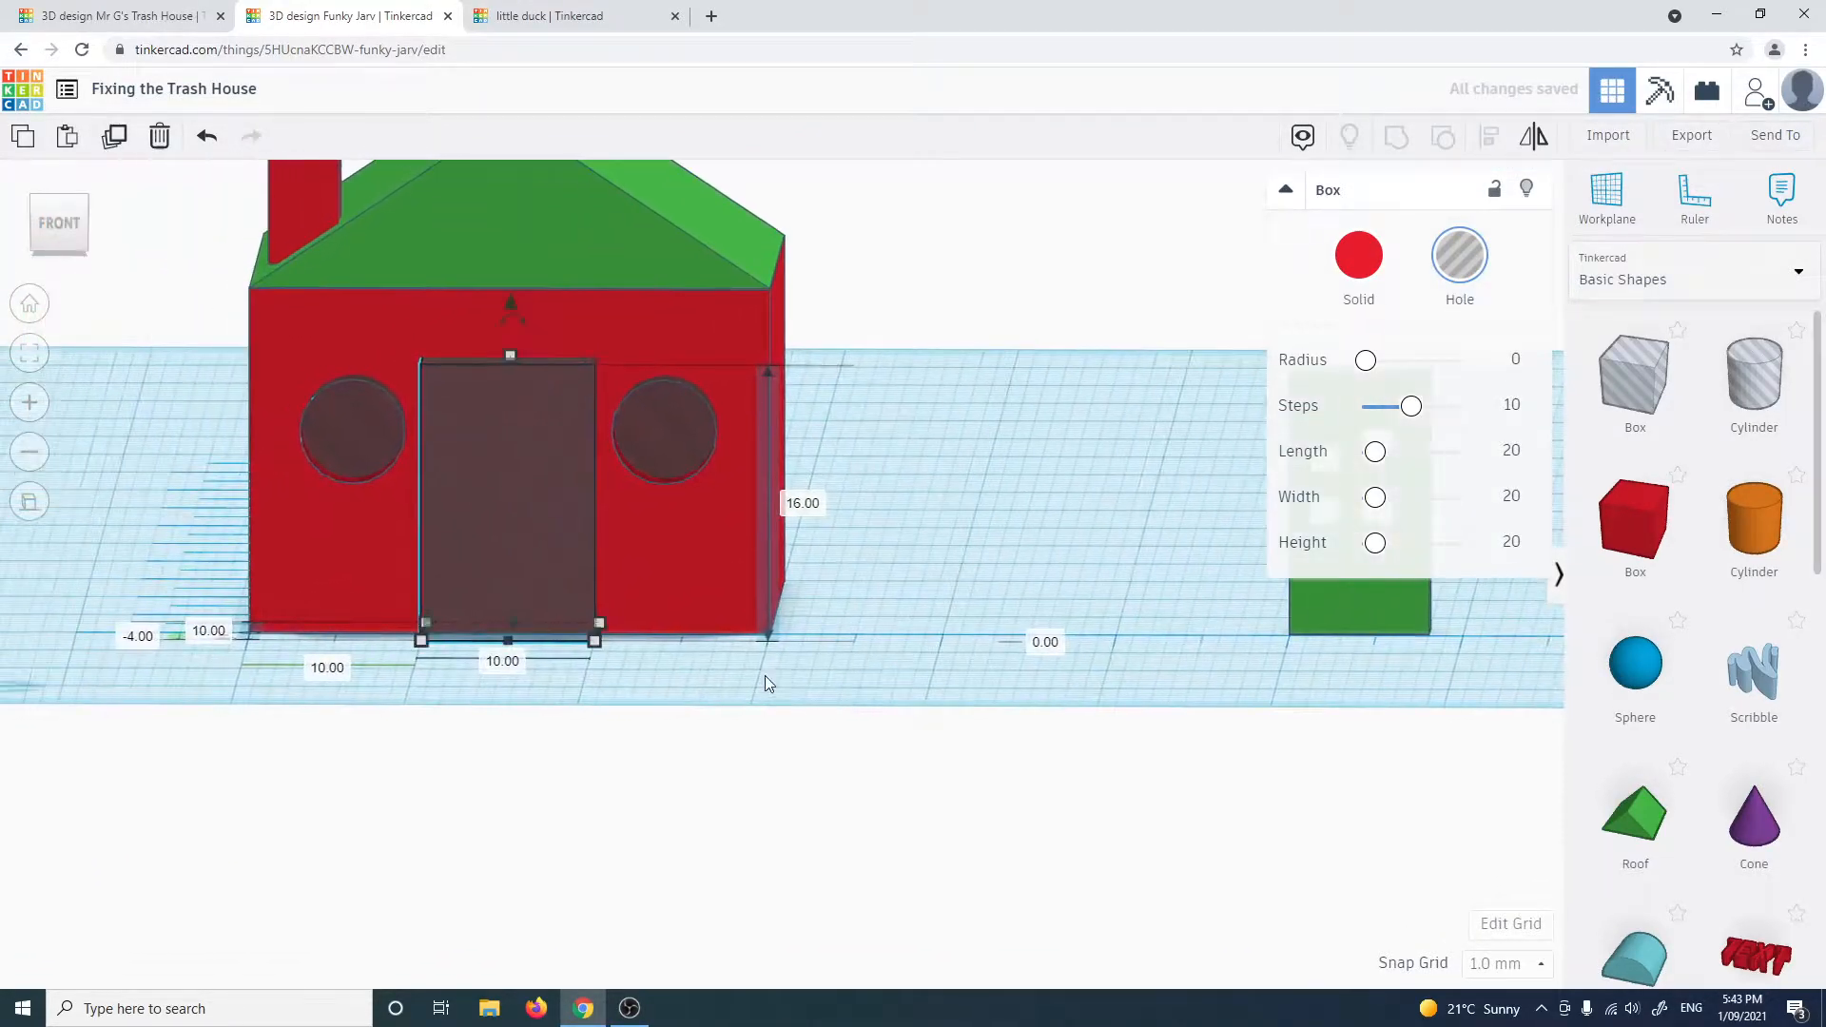
middle_click_drag(701, 726, 792, 711)
left_click(827, 573)
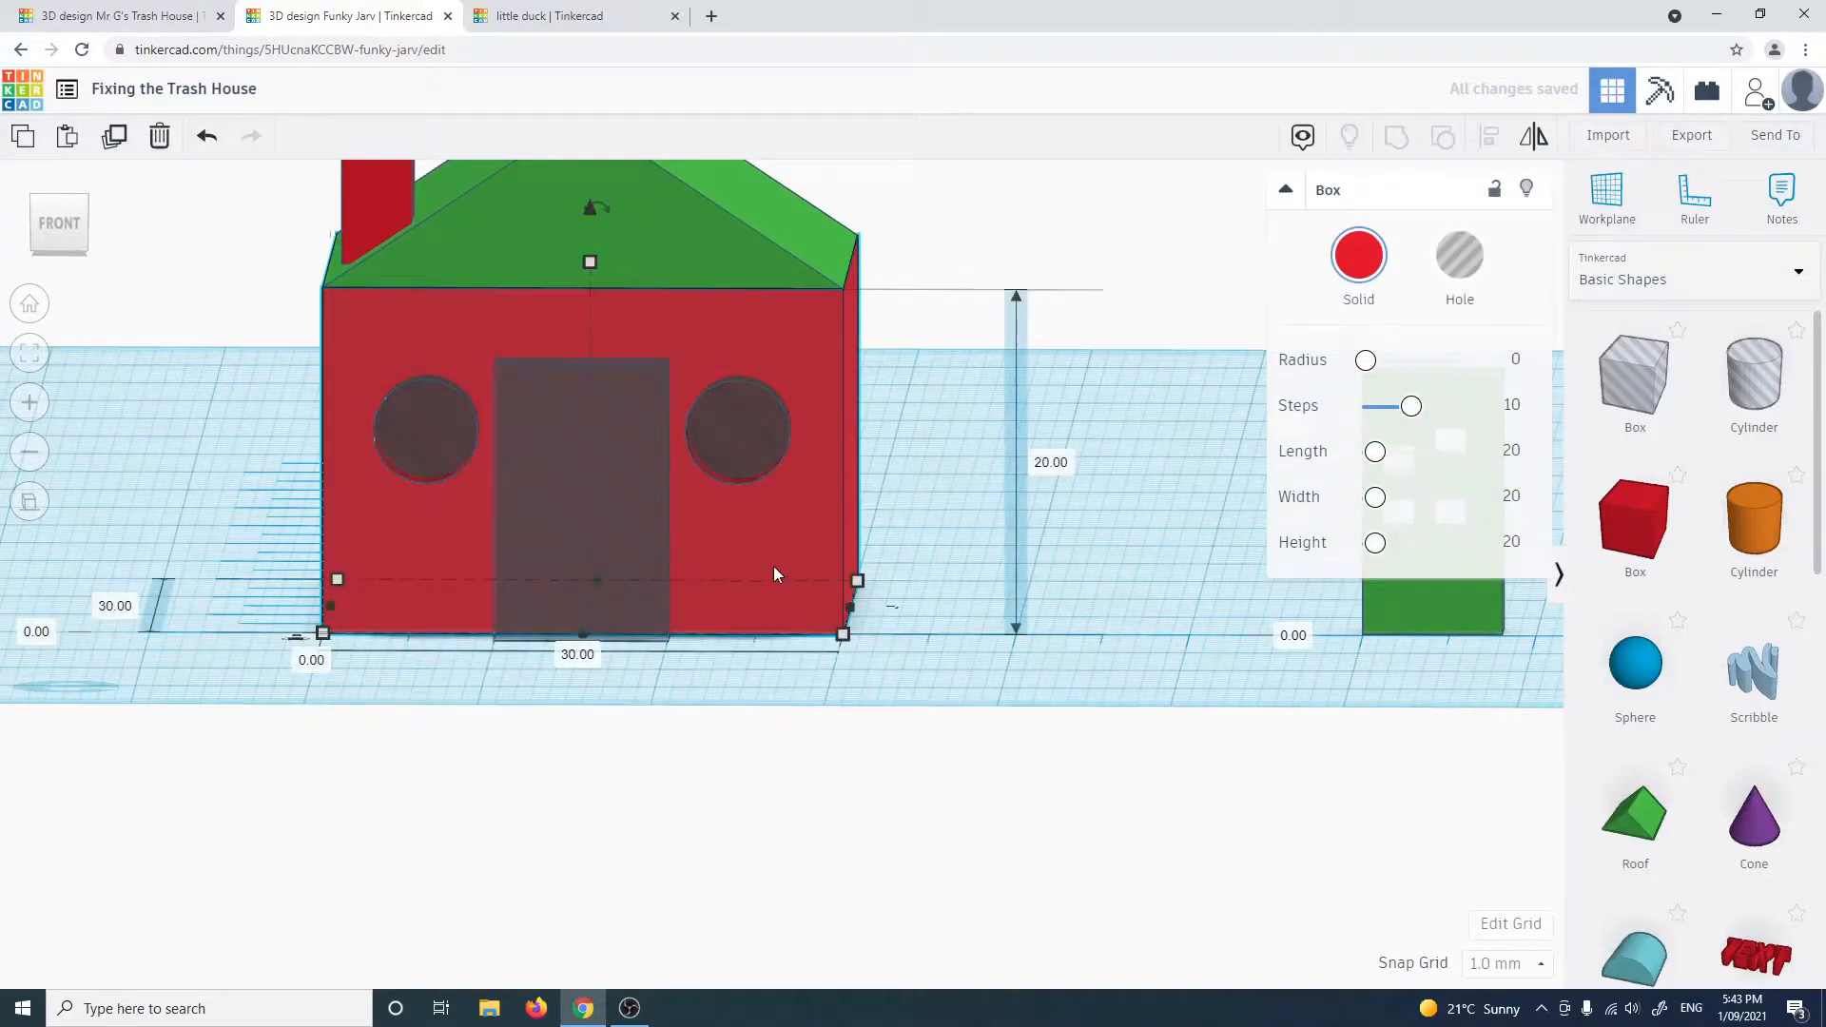
left_click(628, 511)
right_click_drag(625, 582, 318, 571)
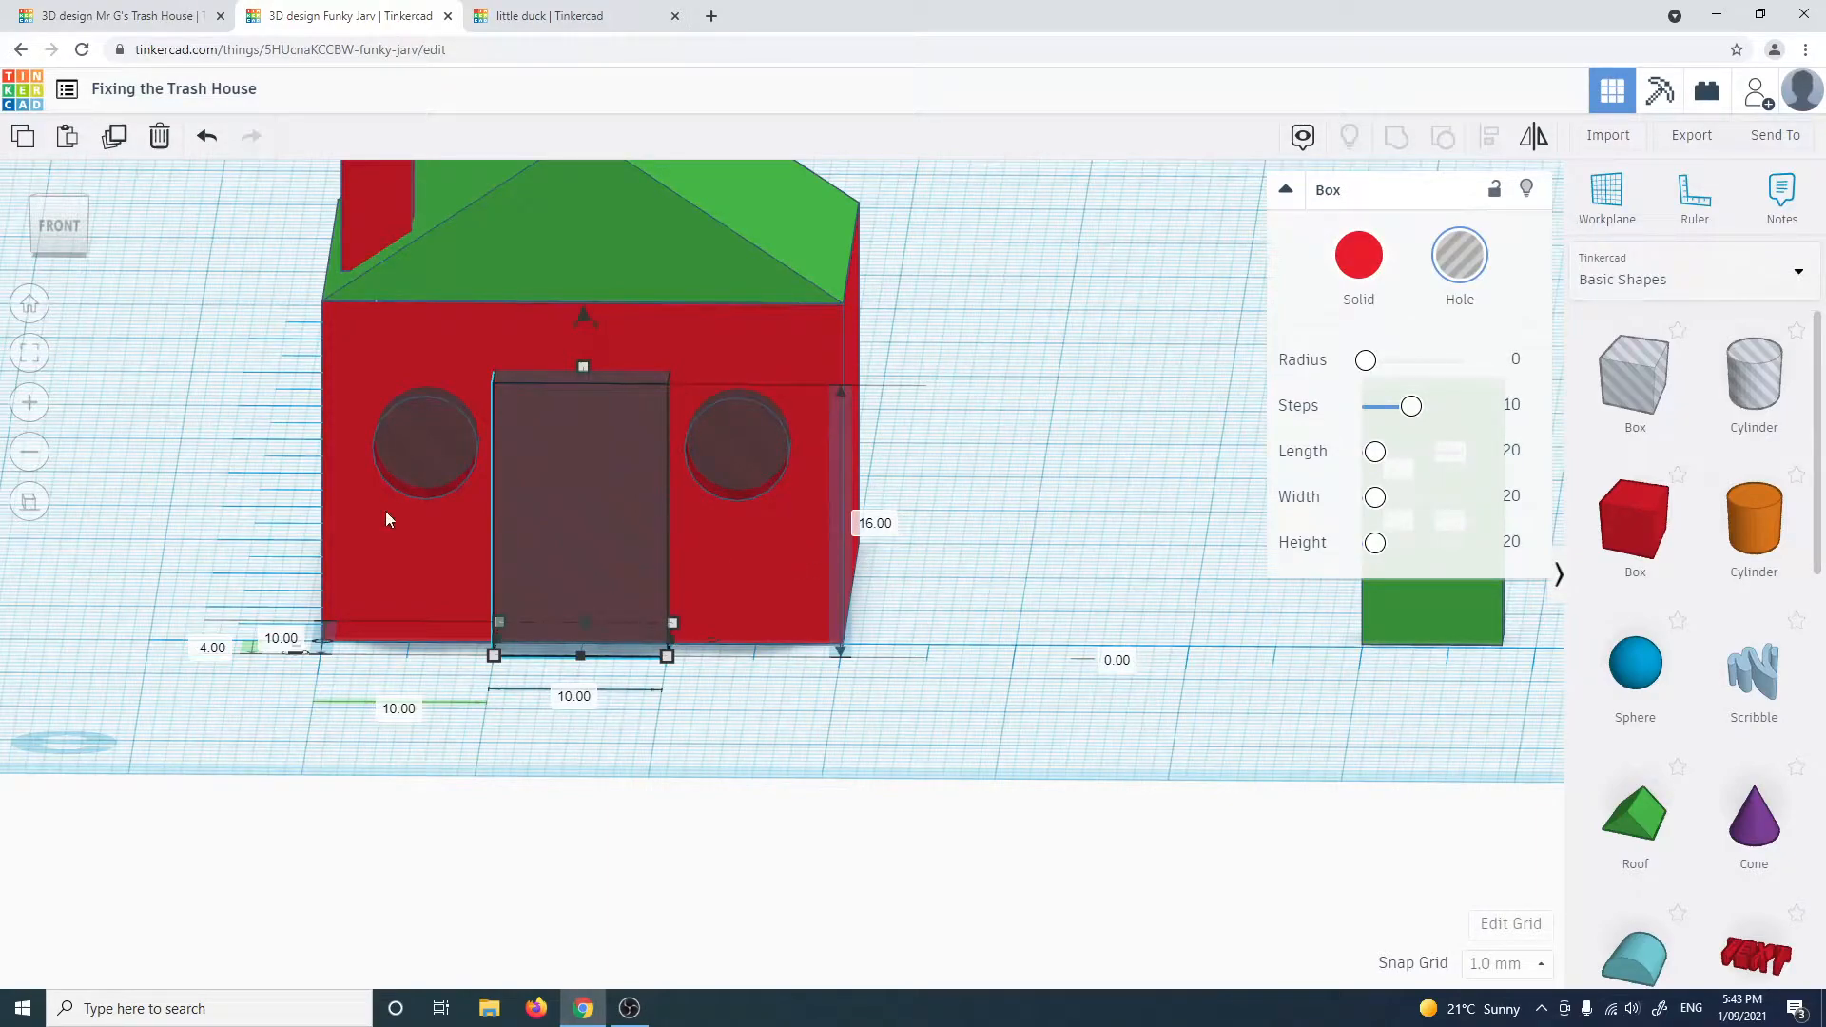
right_click_drag(613, 691, 572, 523)
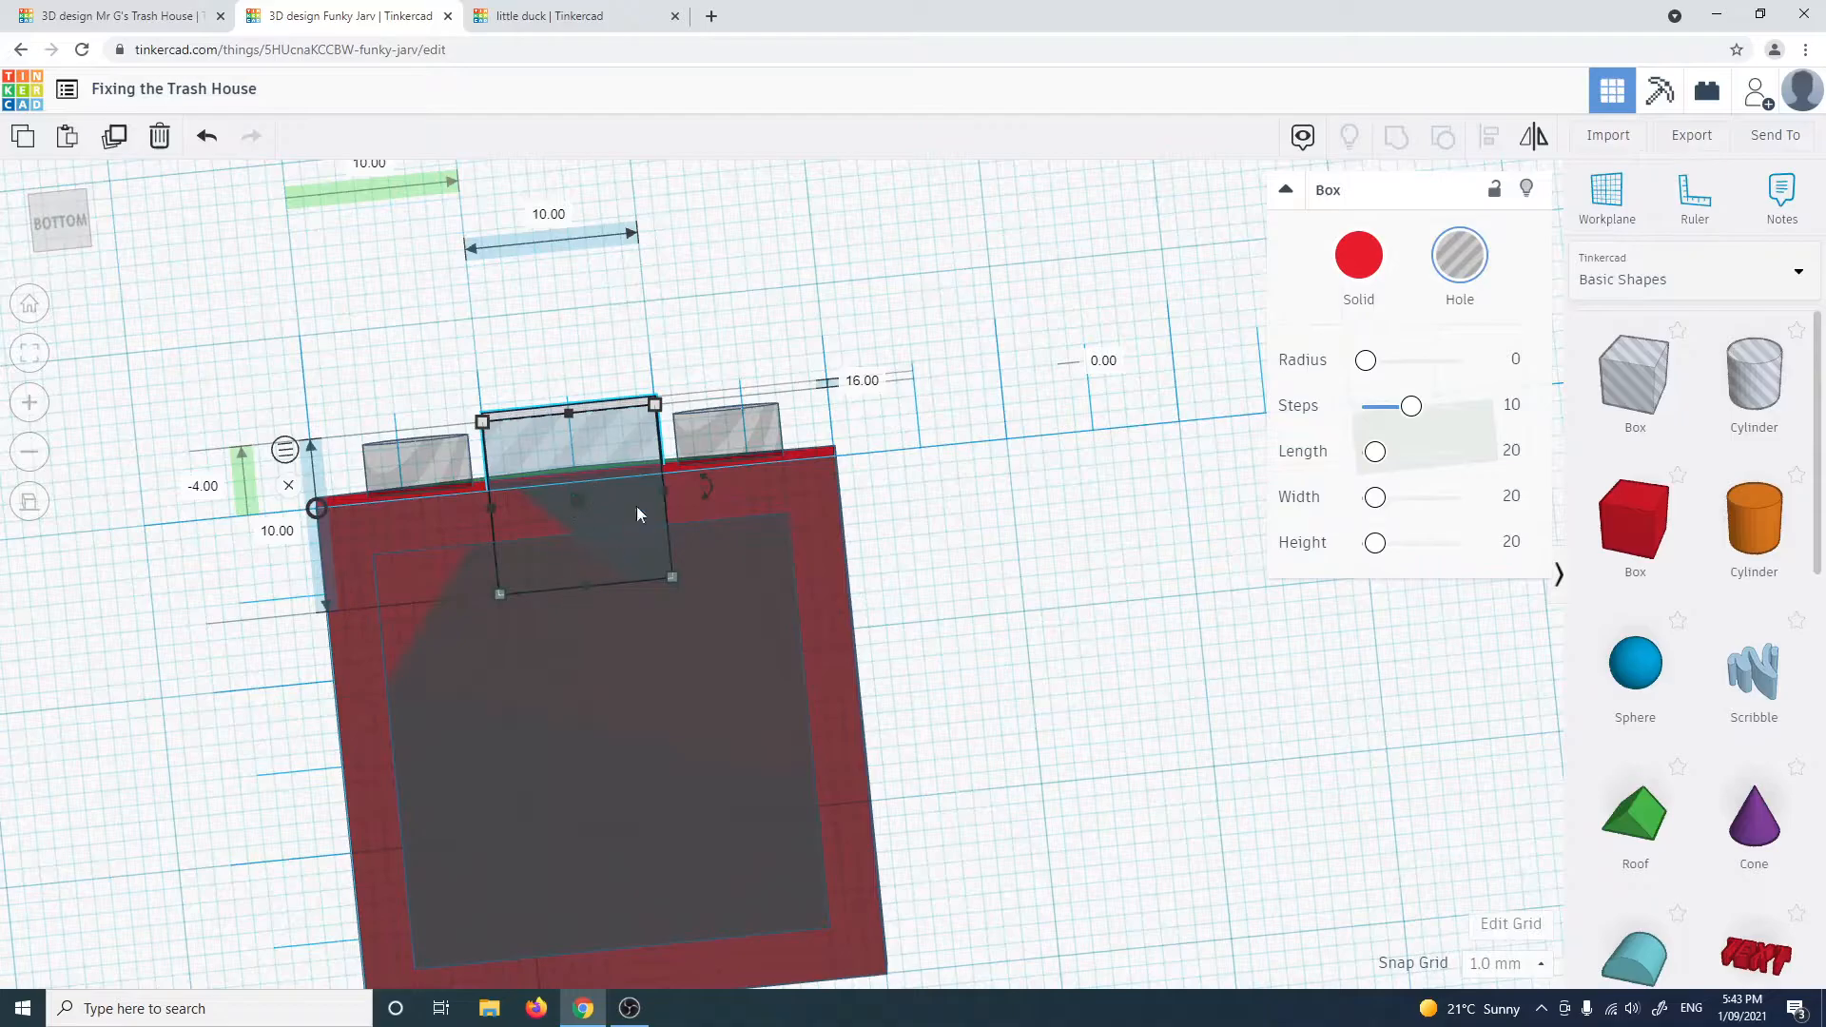
right_click_drag(904, 478, 688, 584)
Set the lower chimney box's sideways offset from the ruler origin to 4 mm
right_click_drag(504, 481, 504, 335)
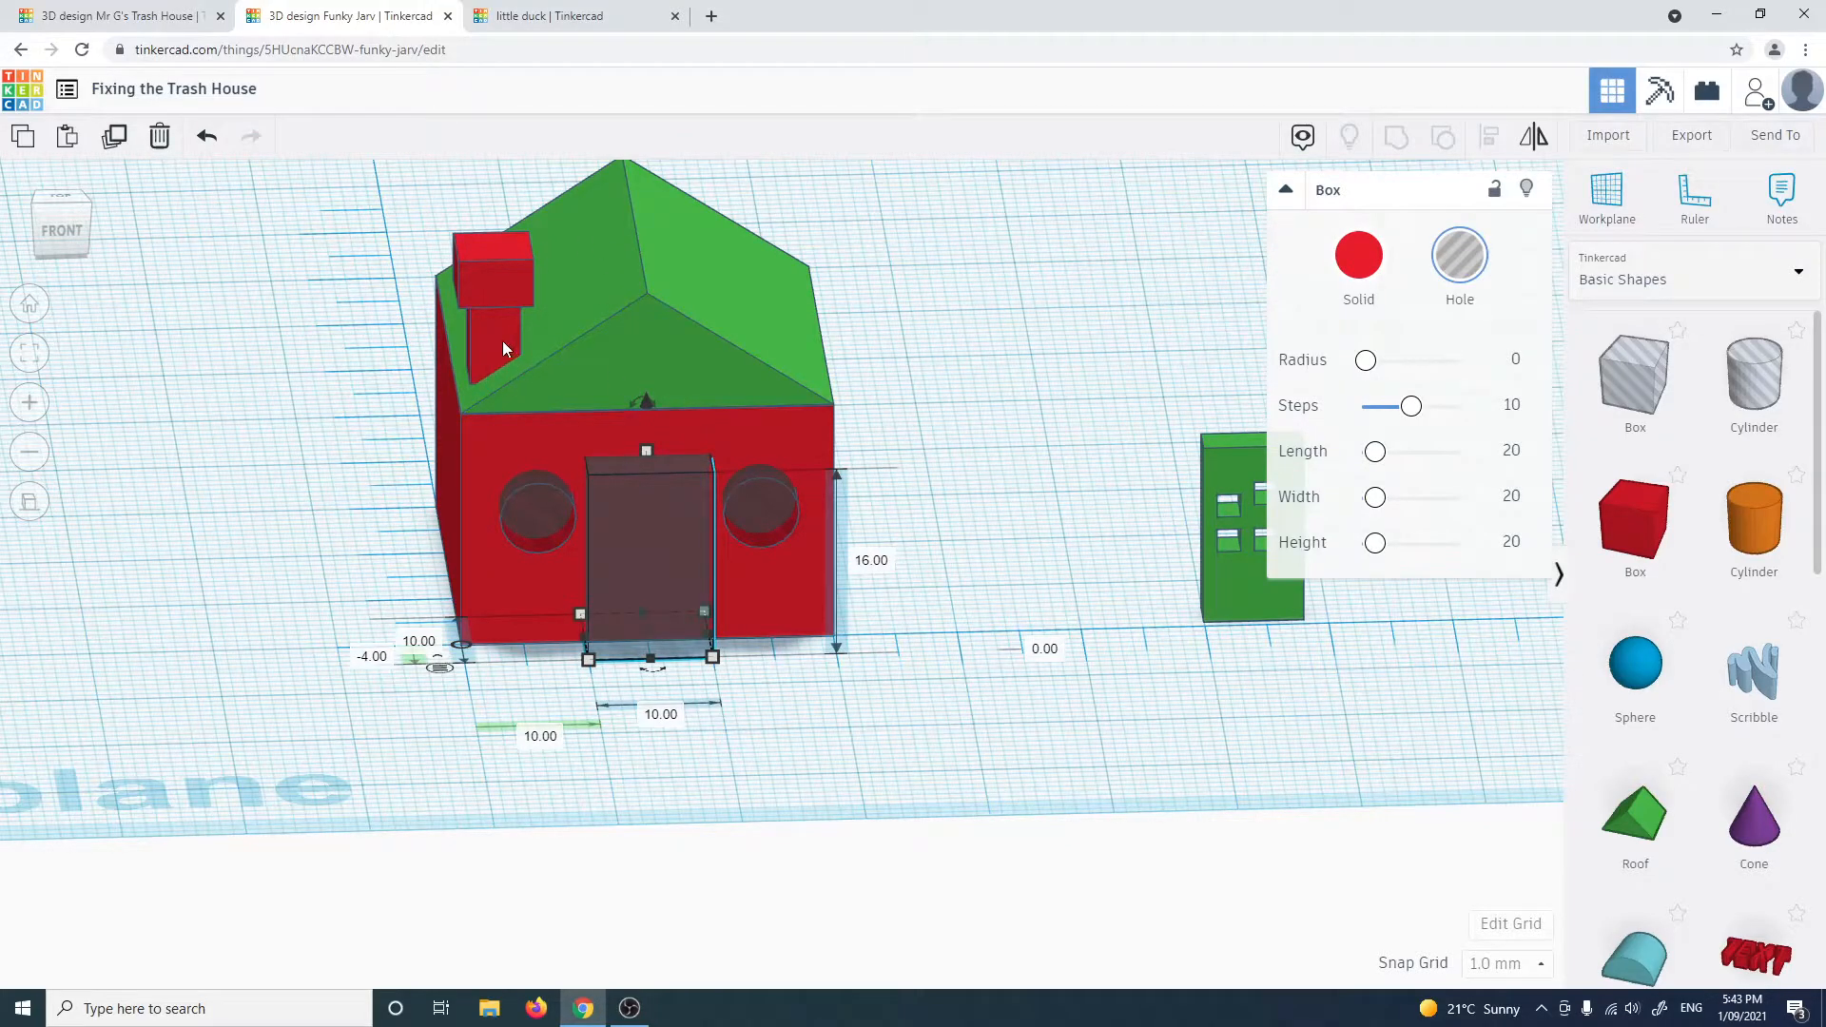
left_click(504, 346)
right_click_drag(937, 517, 694, 680)
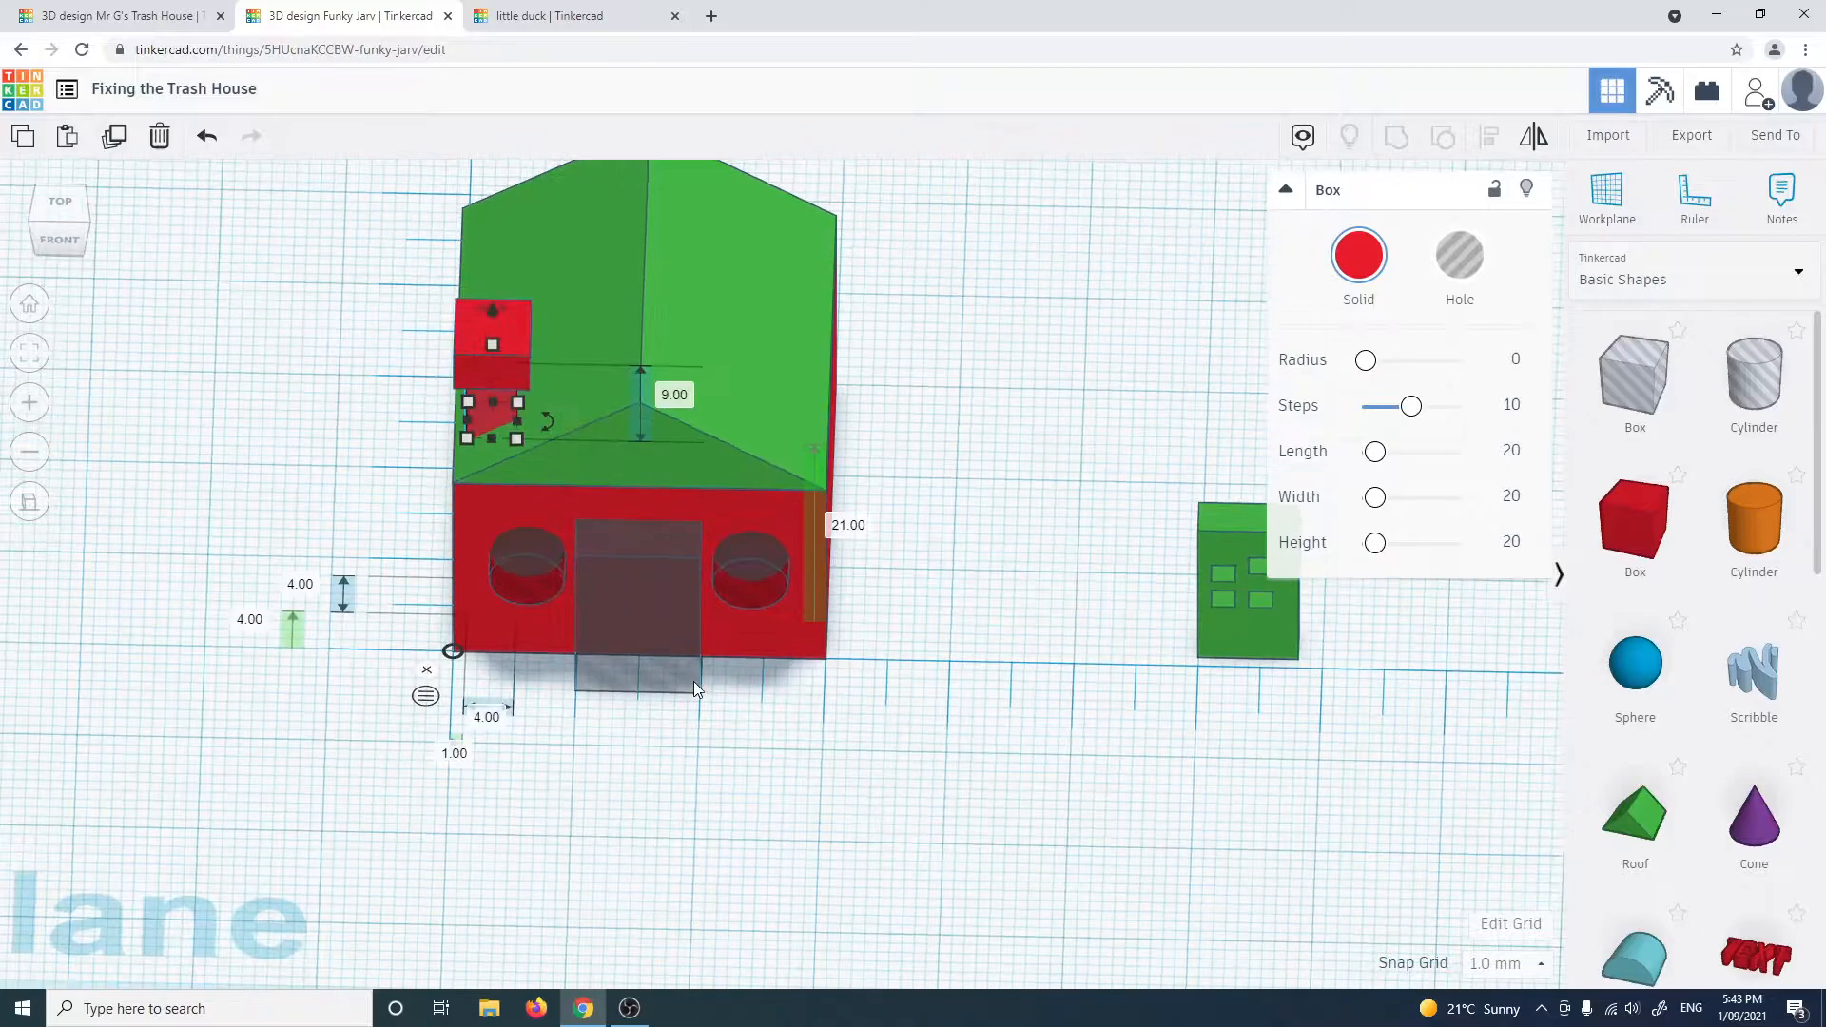
left_click(457, 755)
type("4")
key("Return")
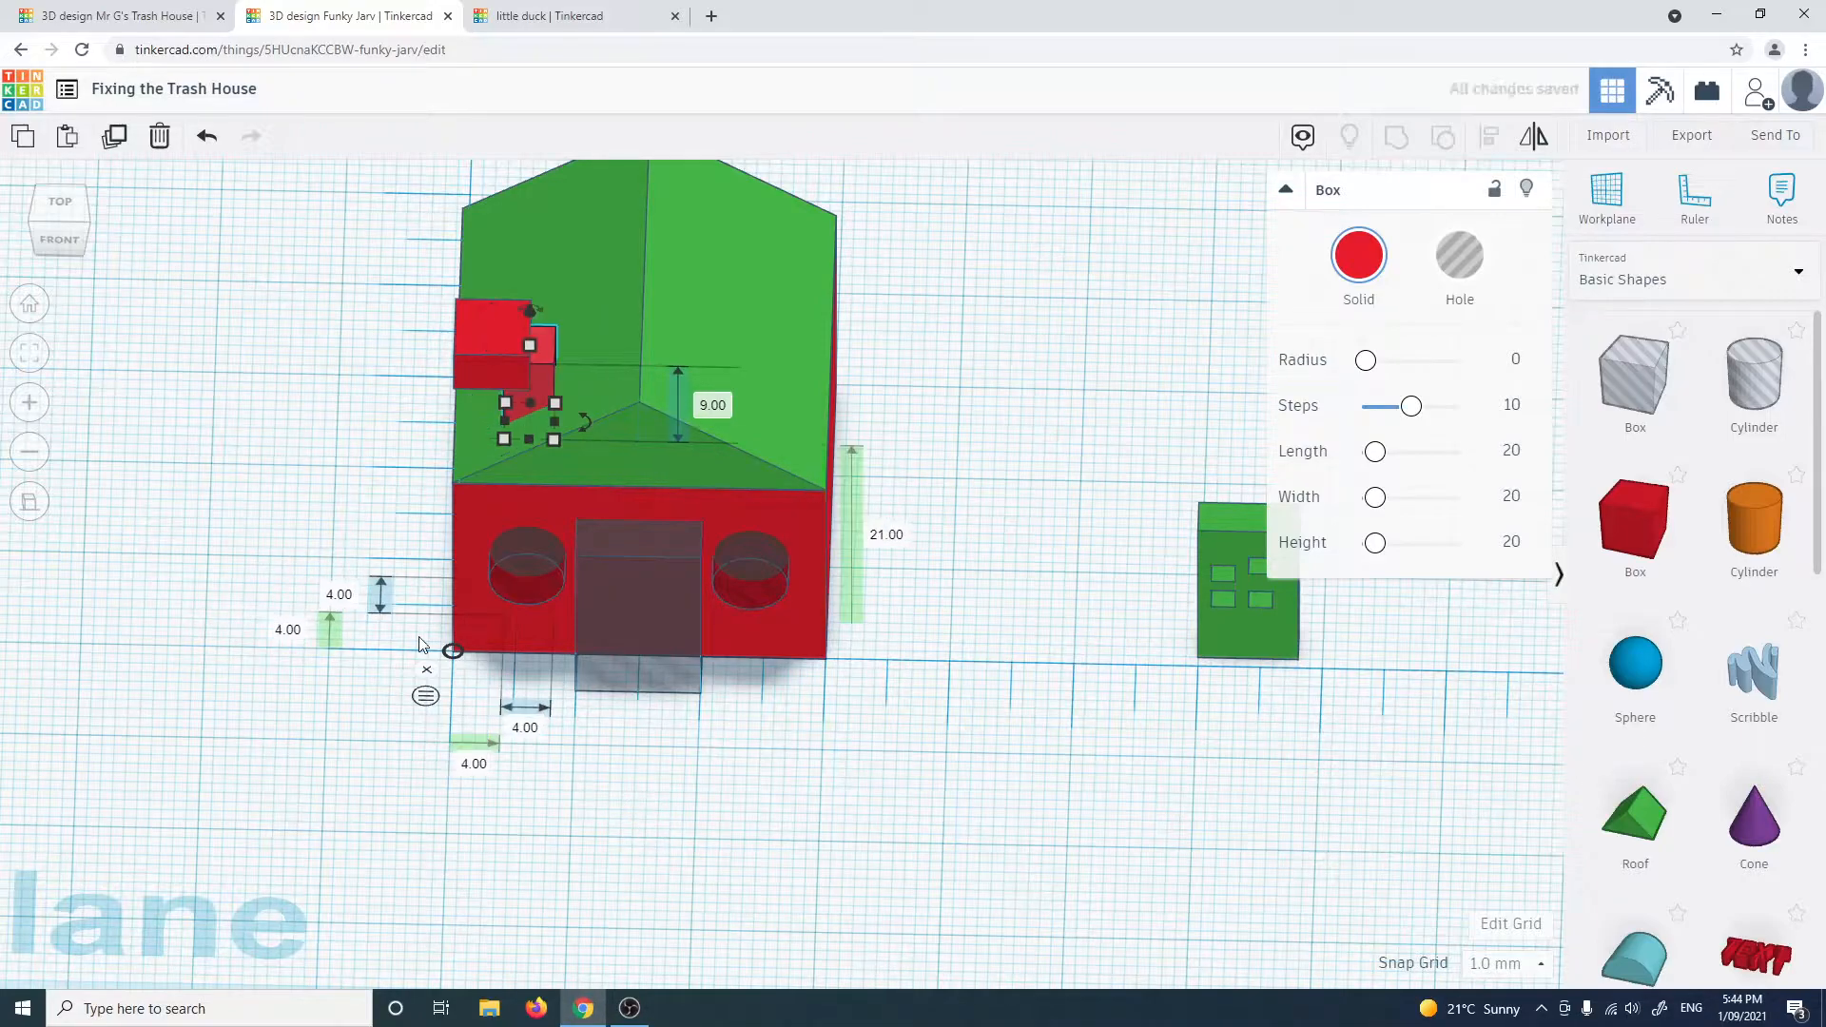
left_click(337, 599)
Set the chimney cap's sideways and front-to-back offsets from the ruler origin to 3 mm each
left_click(498, 337)
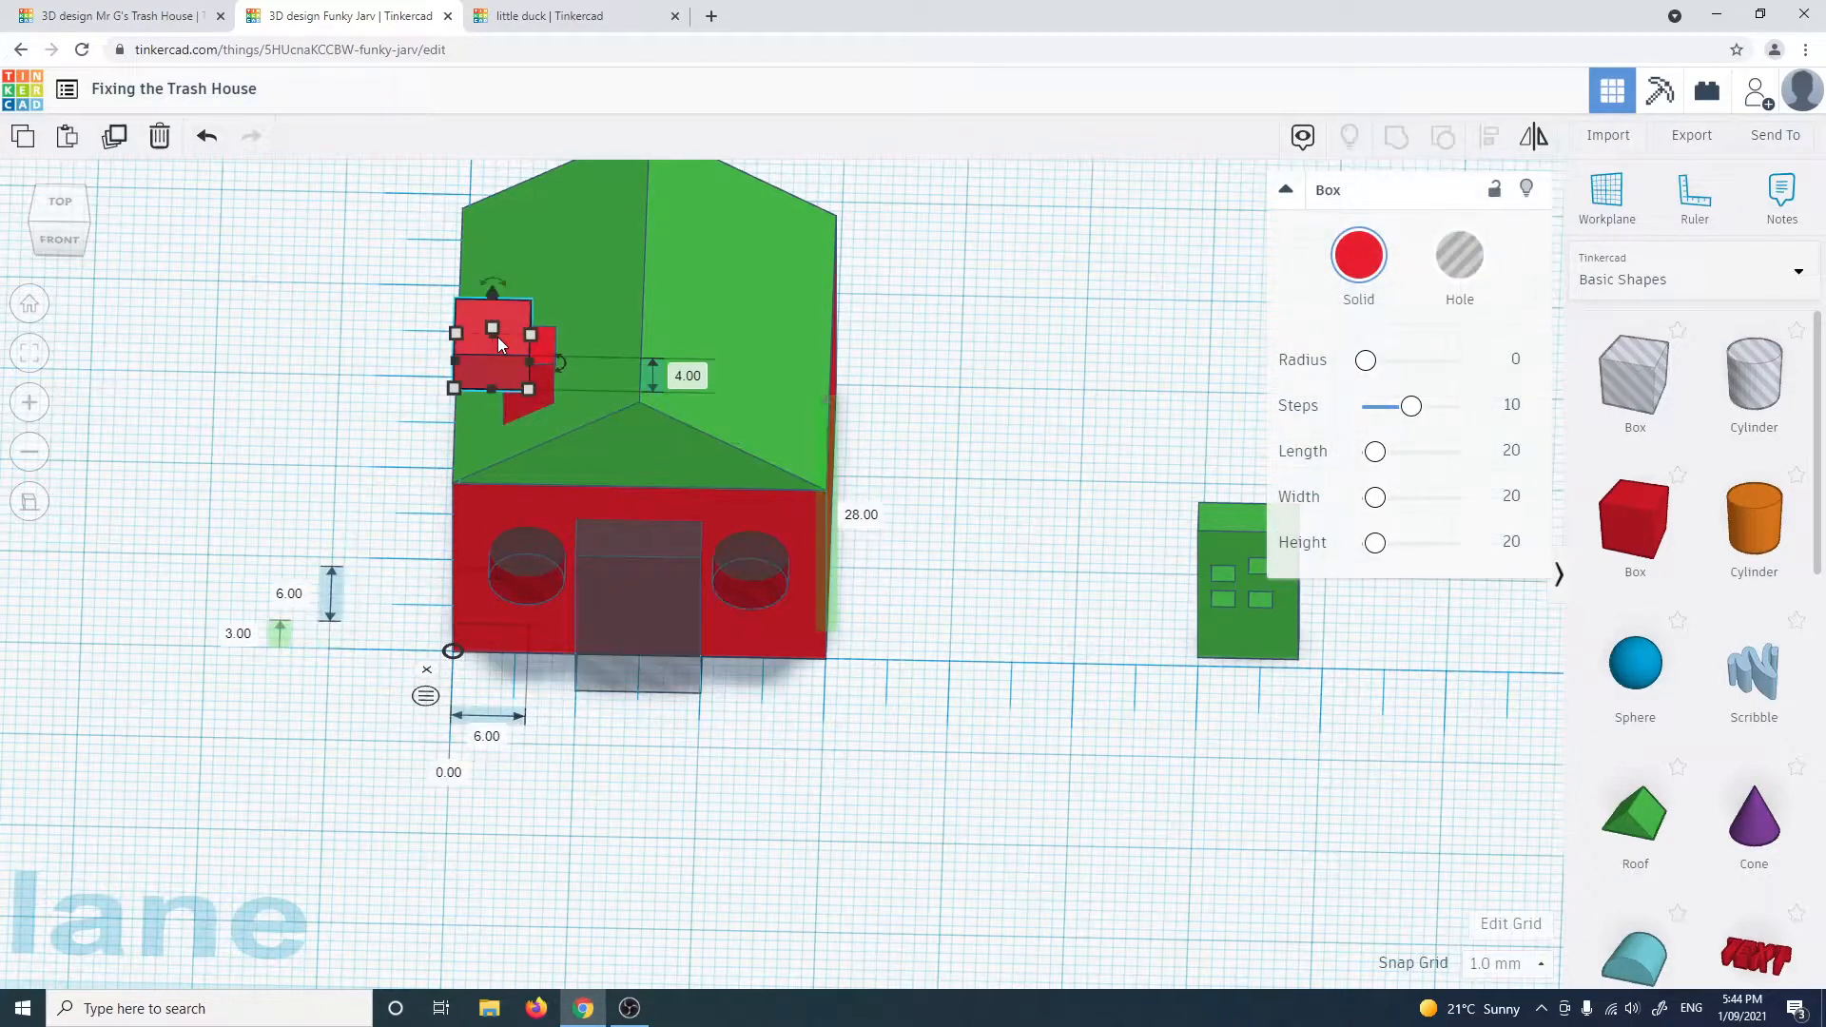
right_click_drag(614, 824, 559, 722)
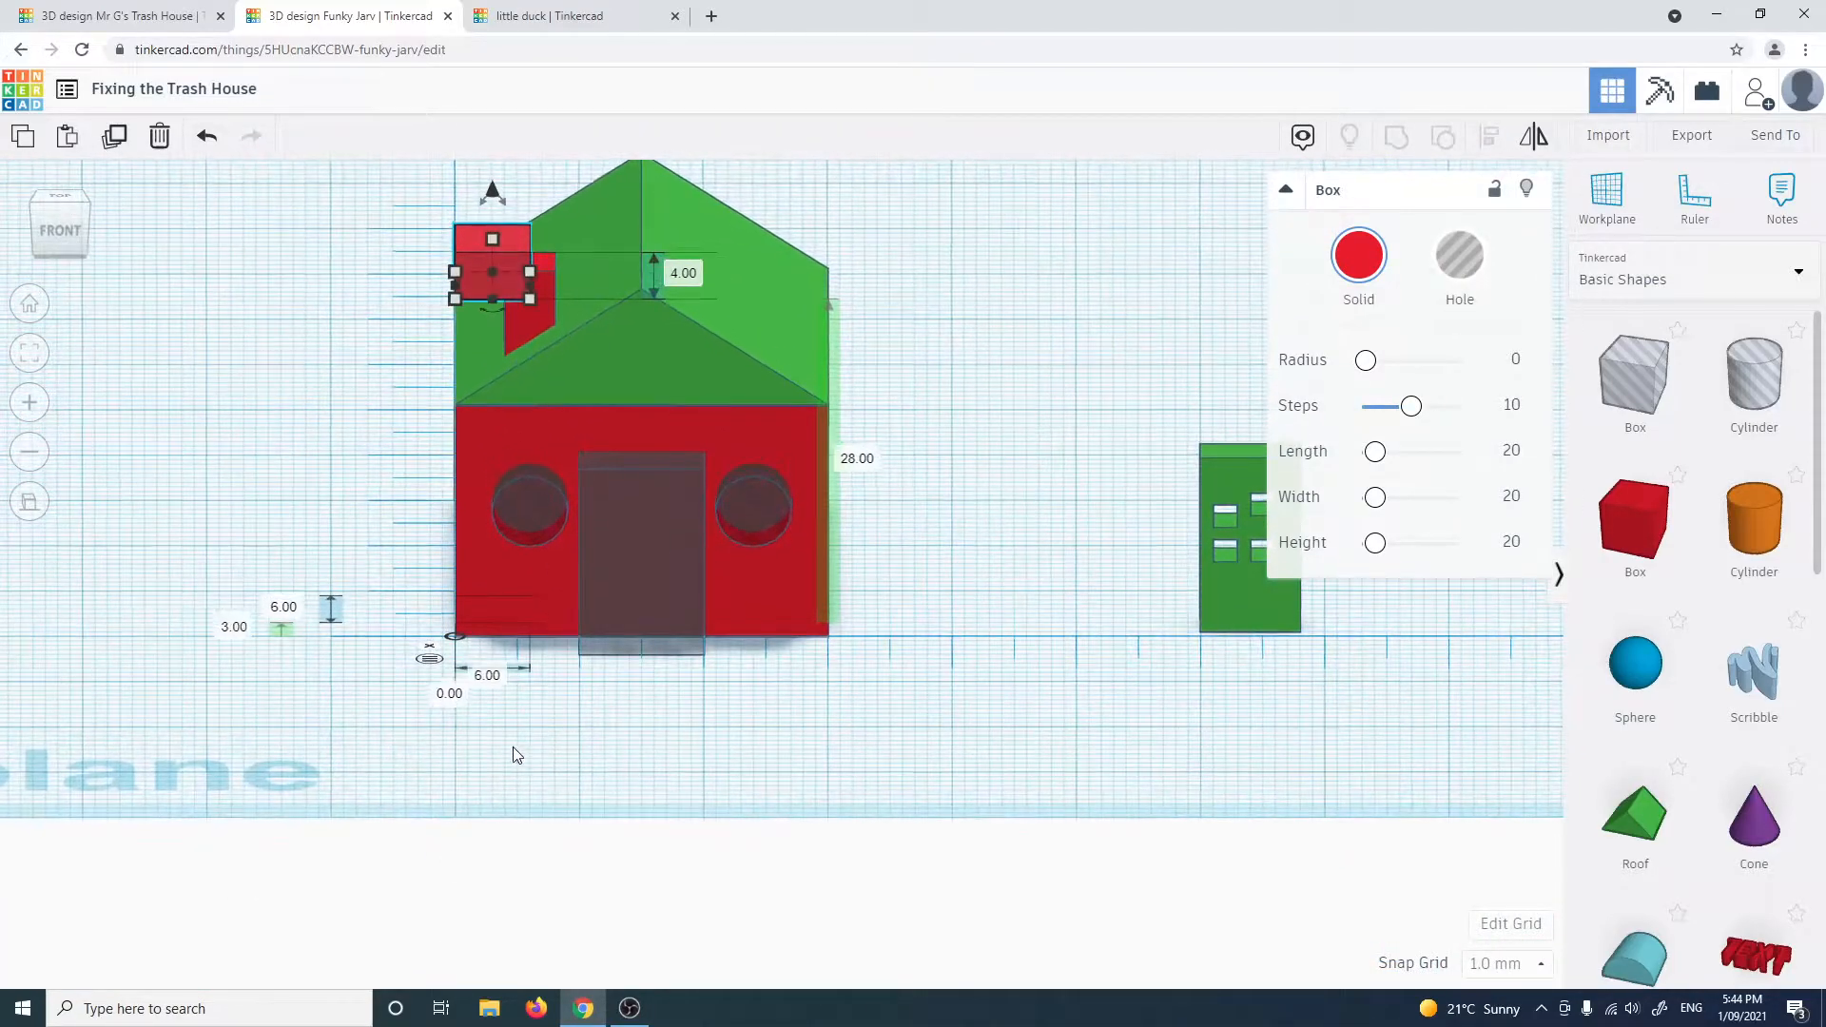
left_click(459, 698)
type("3")
left_click(249, 632)
type("3")
key("Return")
left_click(392, 727)
right_click_drag(393, 727, 627, 730)
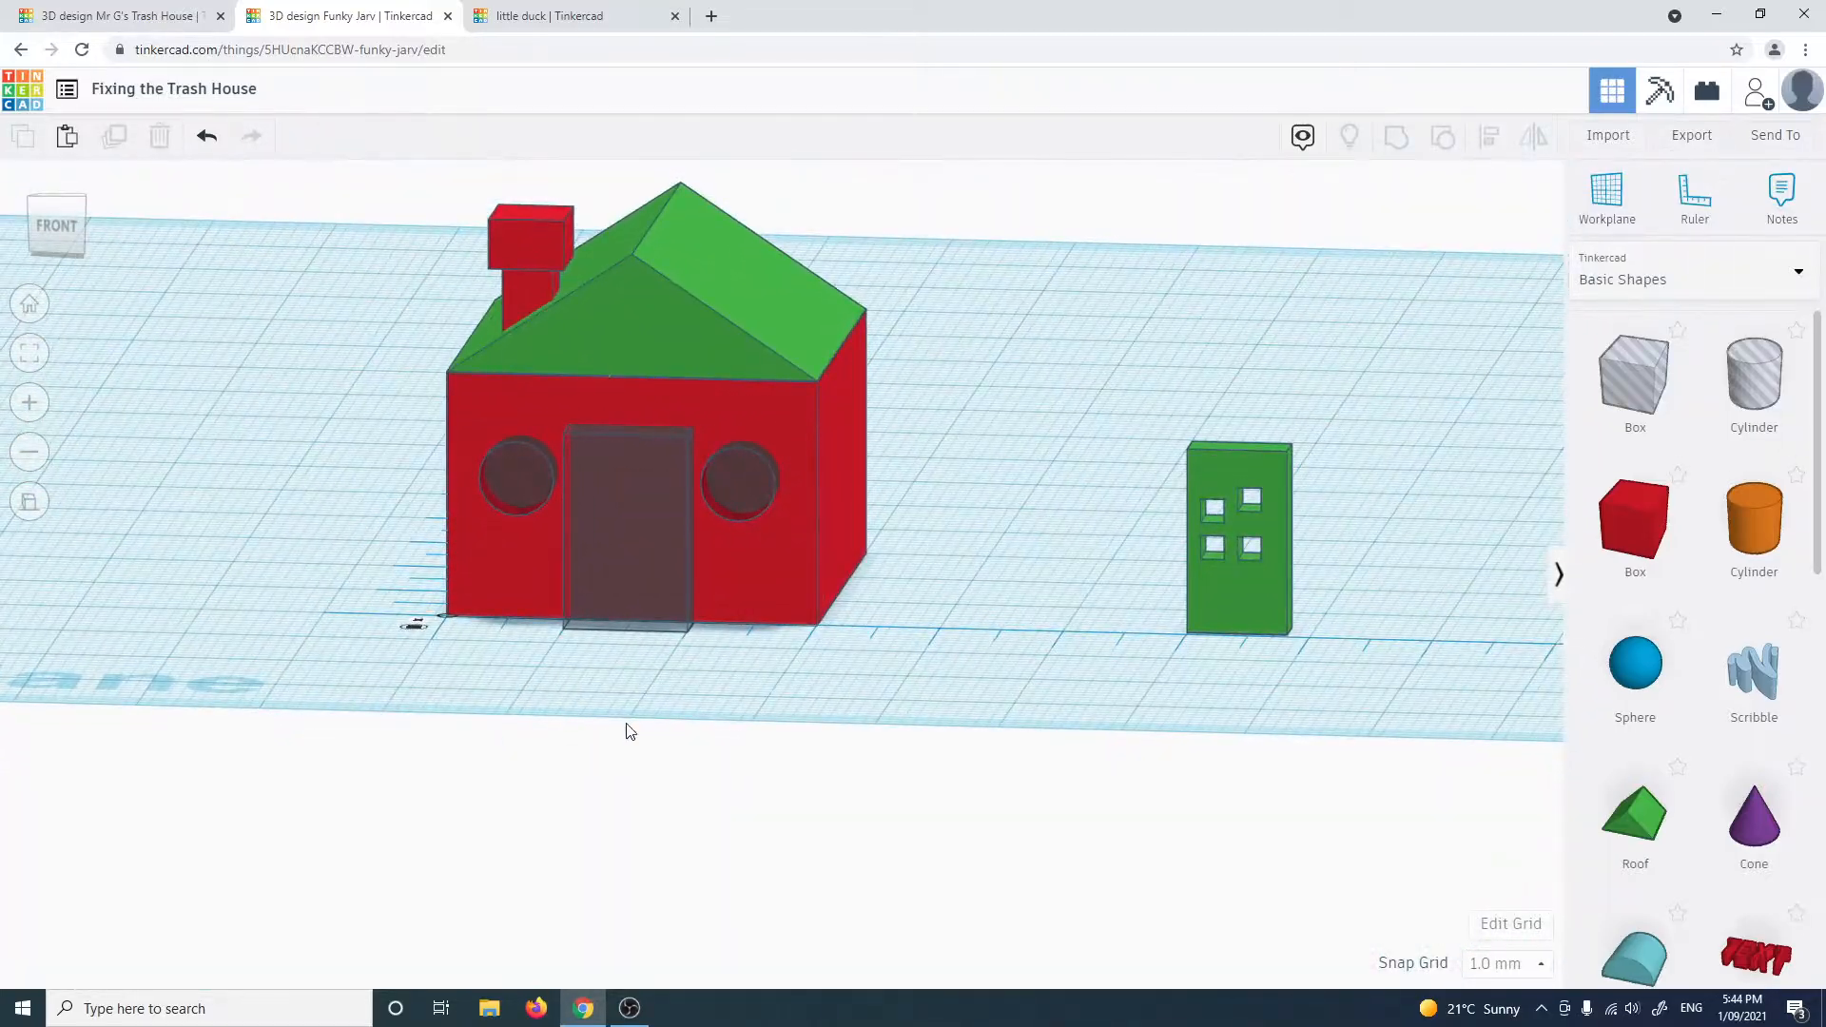
Group all the house parts with the doorway, window and interior holes, leaving out the separate green door
right_click_drag(601, 283, 839, 530)
left_click_drag(396, 189, 928, 740)
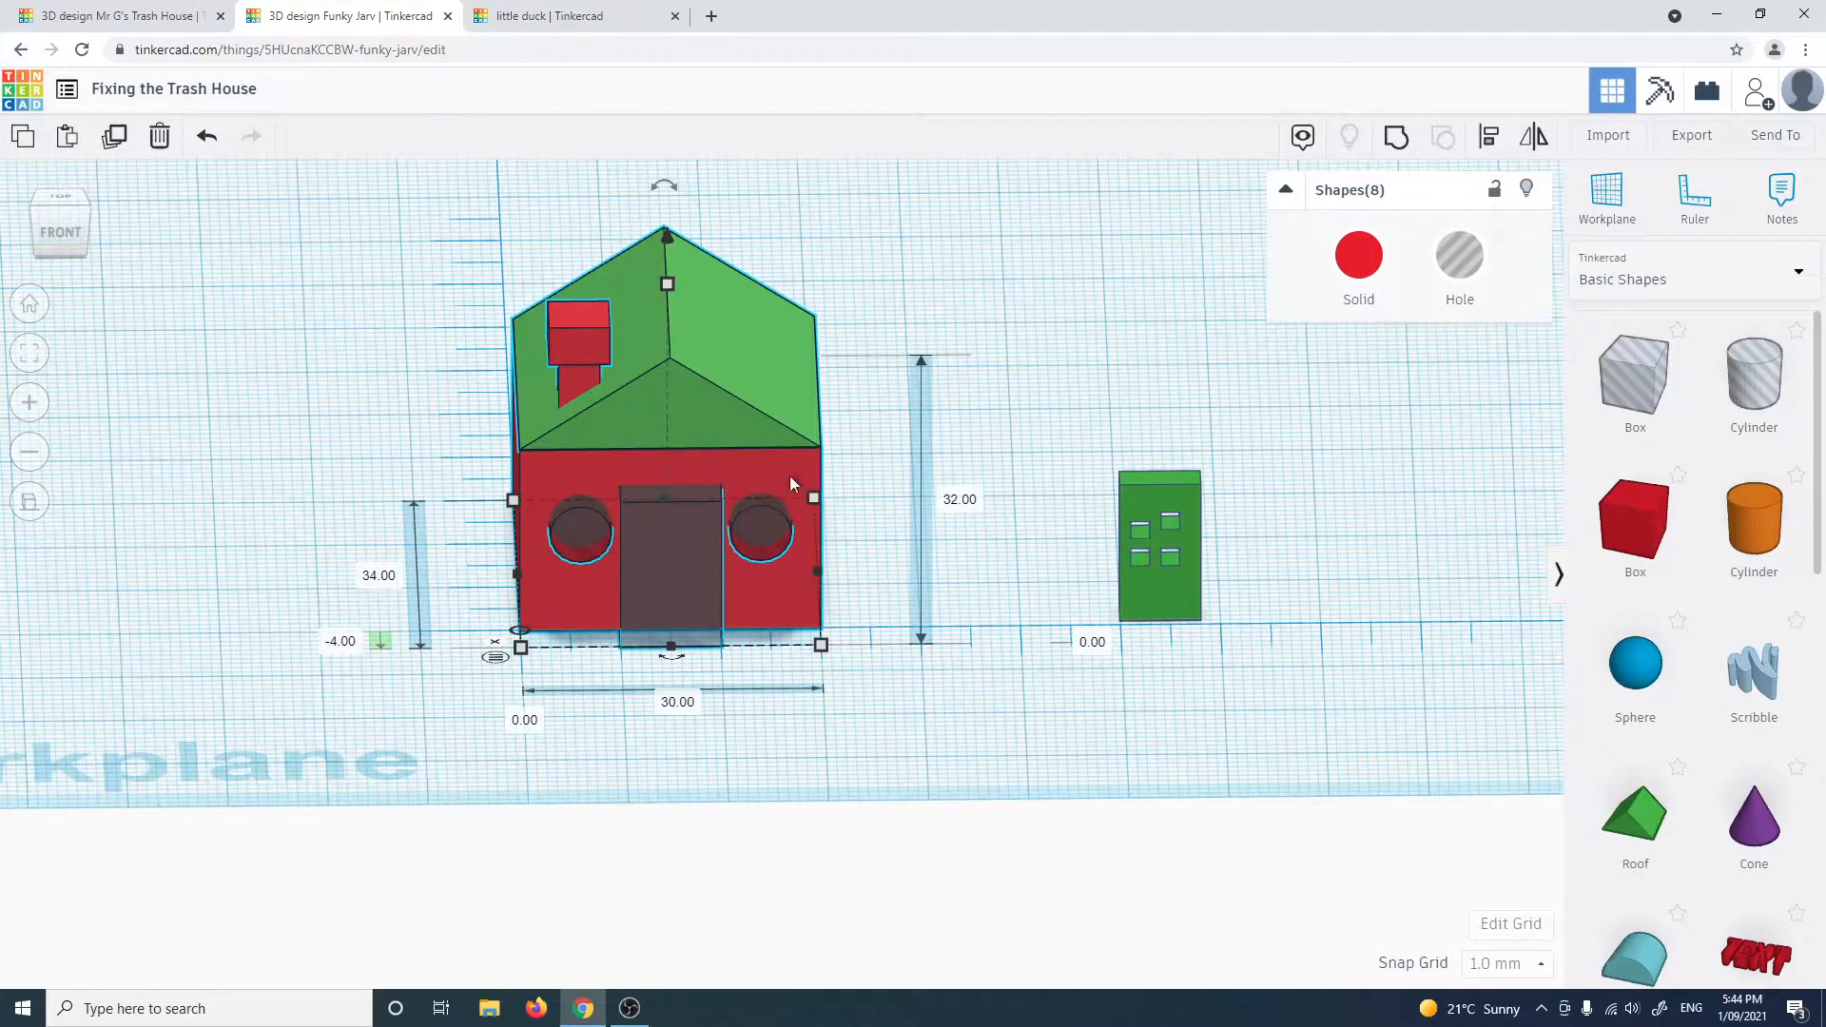
left_click(1394, 142)
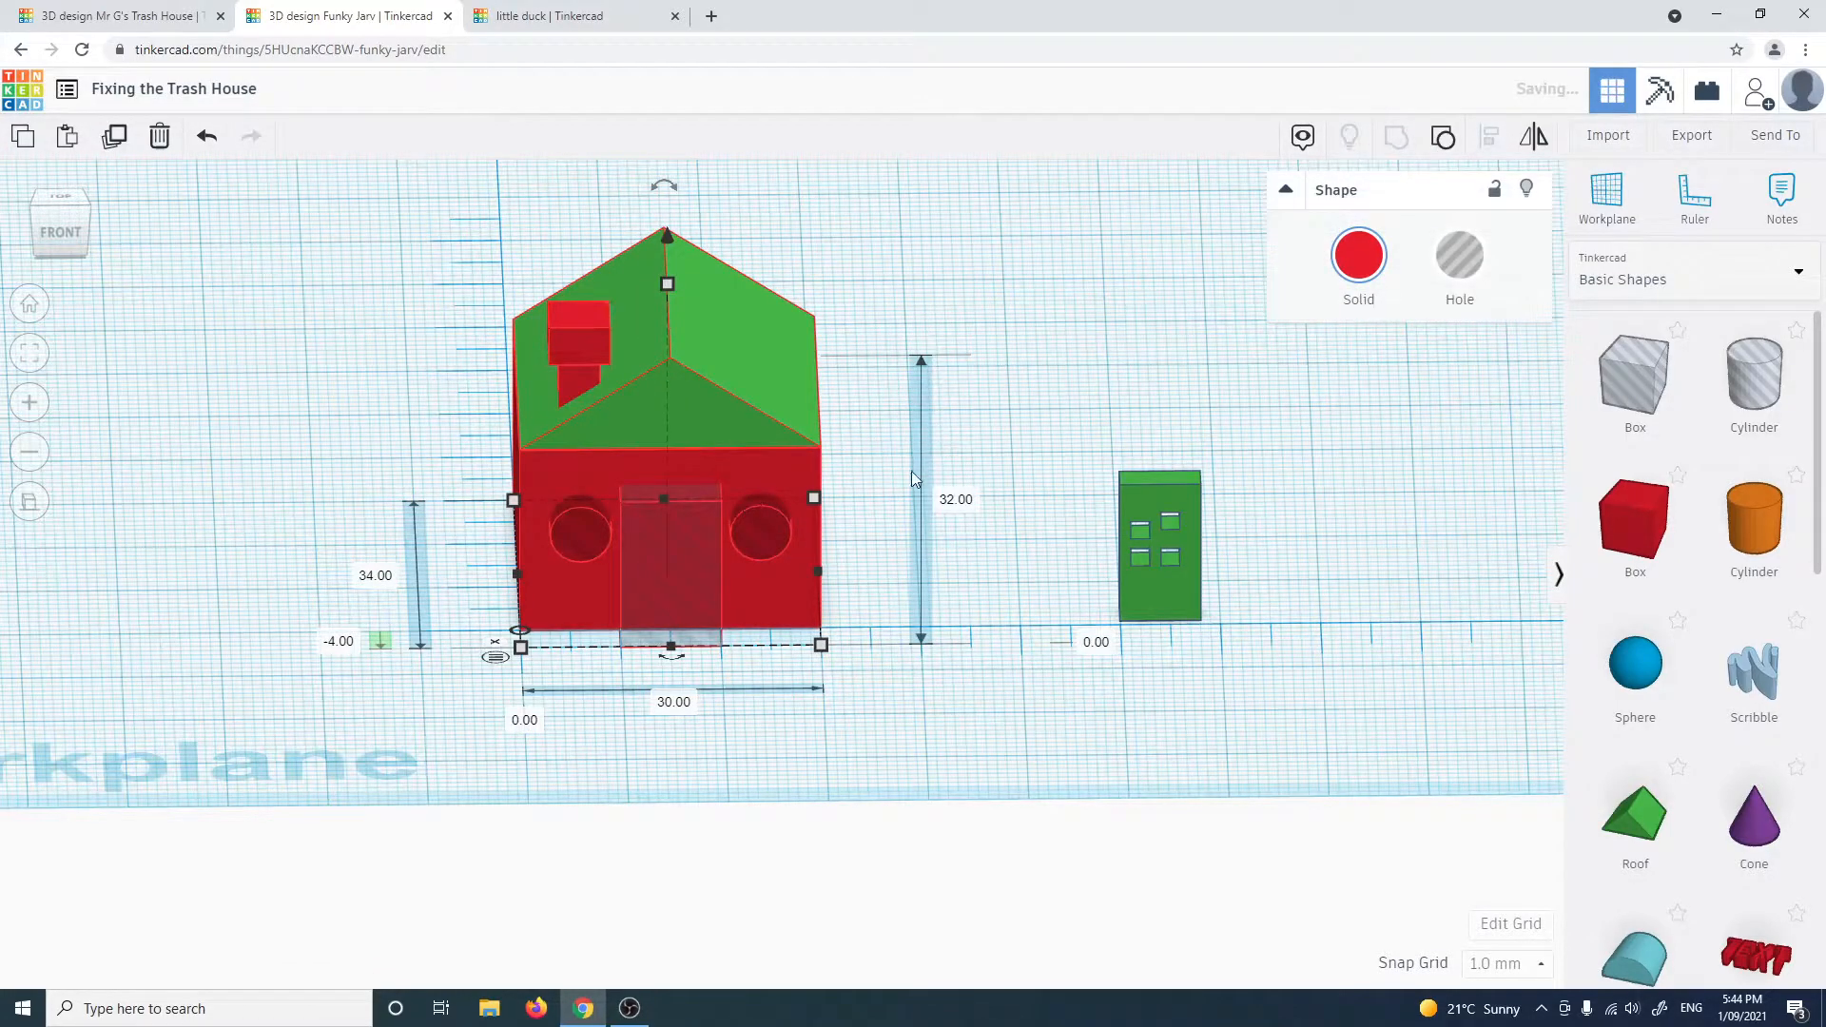
Examine the grouped house's front, doorway and windows from several angles and compare it with the original Trash House design
right_click_drag(882, 687, 861, 631)
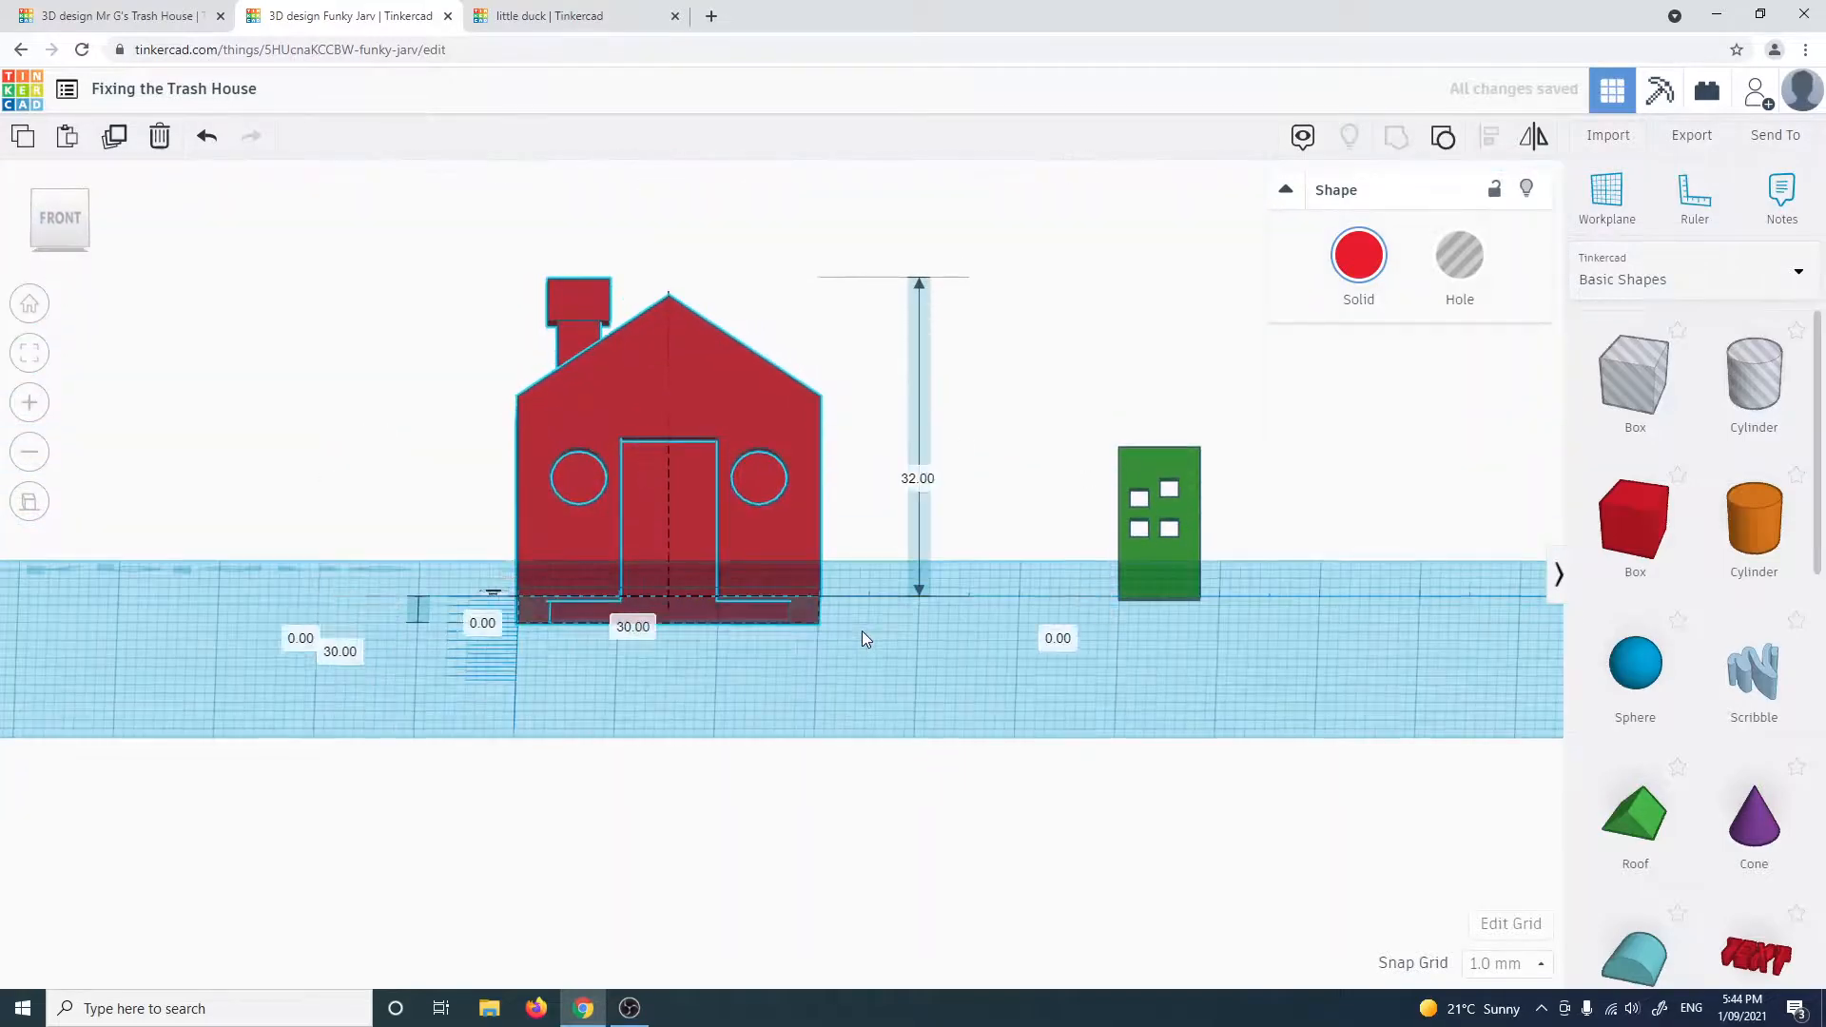
scroll(778, 558, "up", 1)
right_click_drag(694, 687, 133, 122)
left_click(109, 16)
right_click_drag(746, 583, 965, 808)
left_click(290, 16)
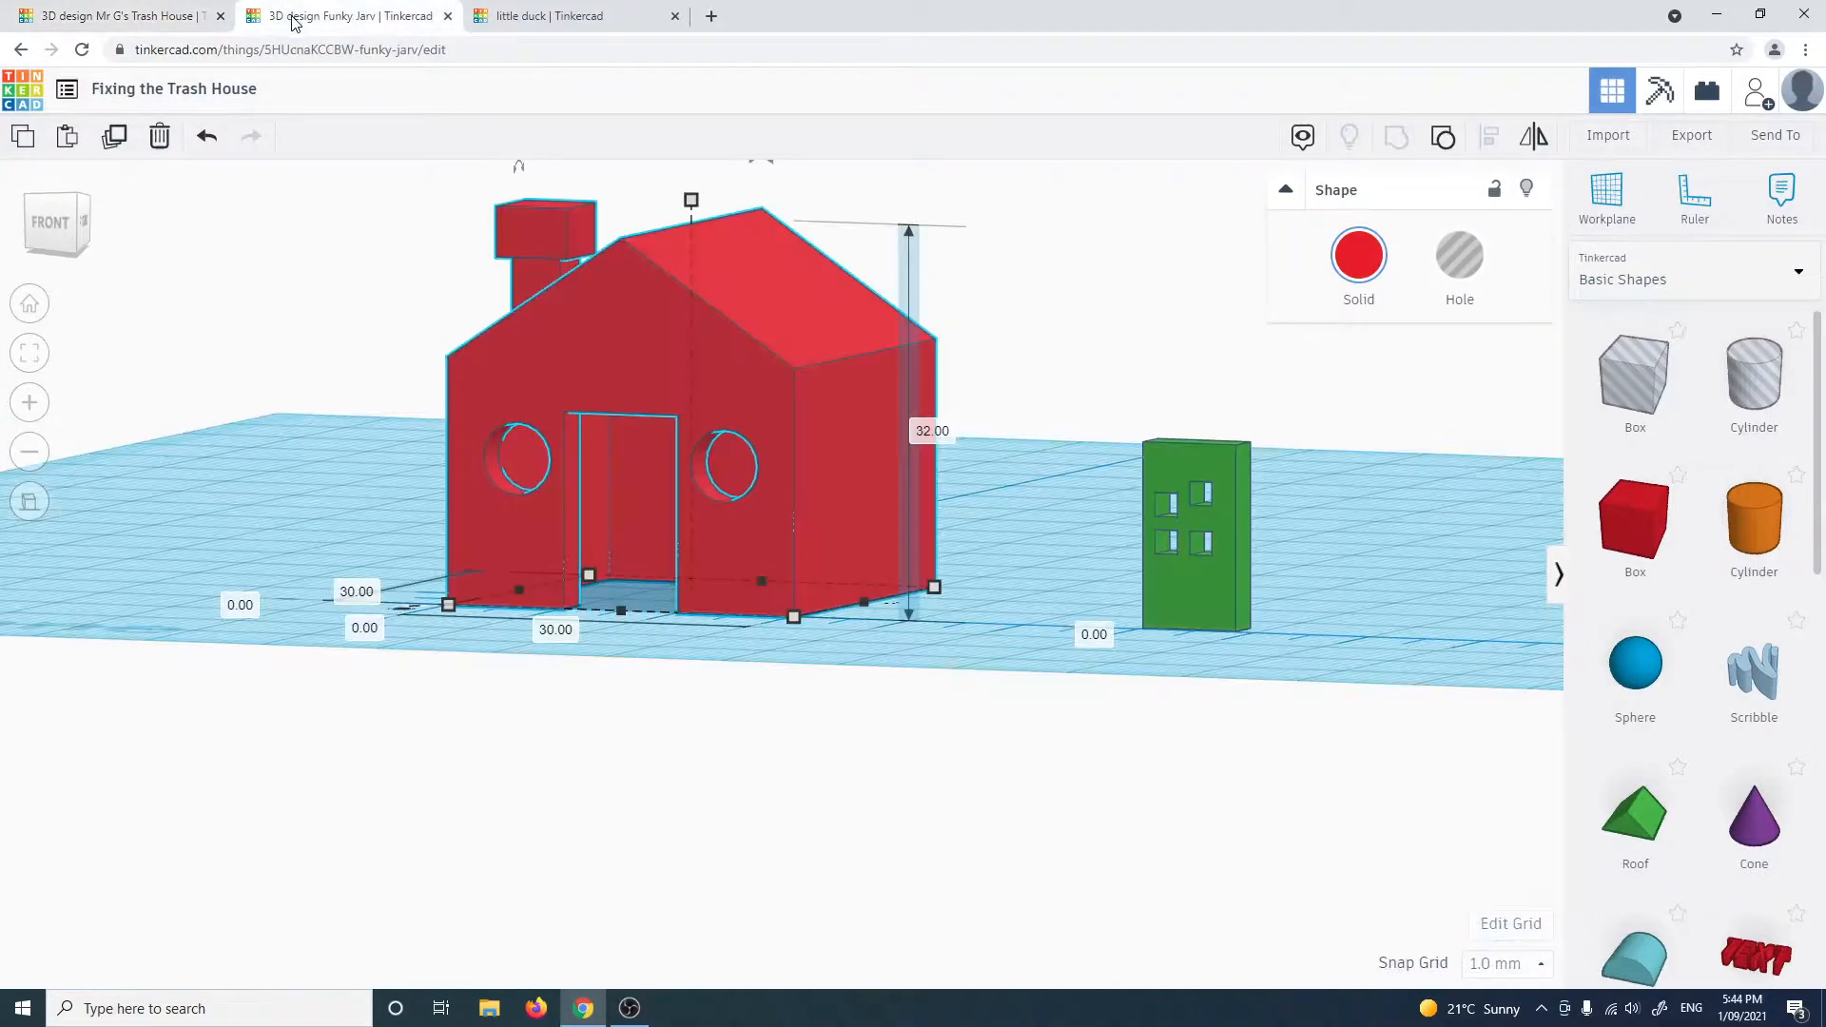
right_click_drag(611, 615, 812, 653)
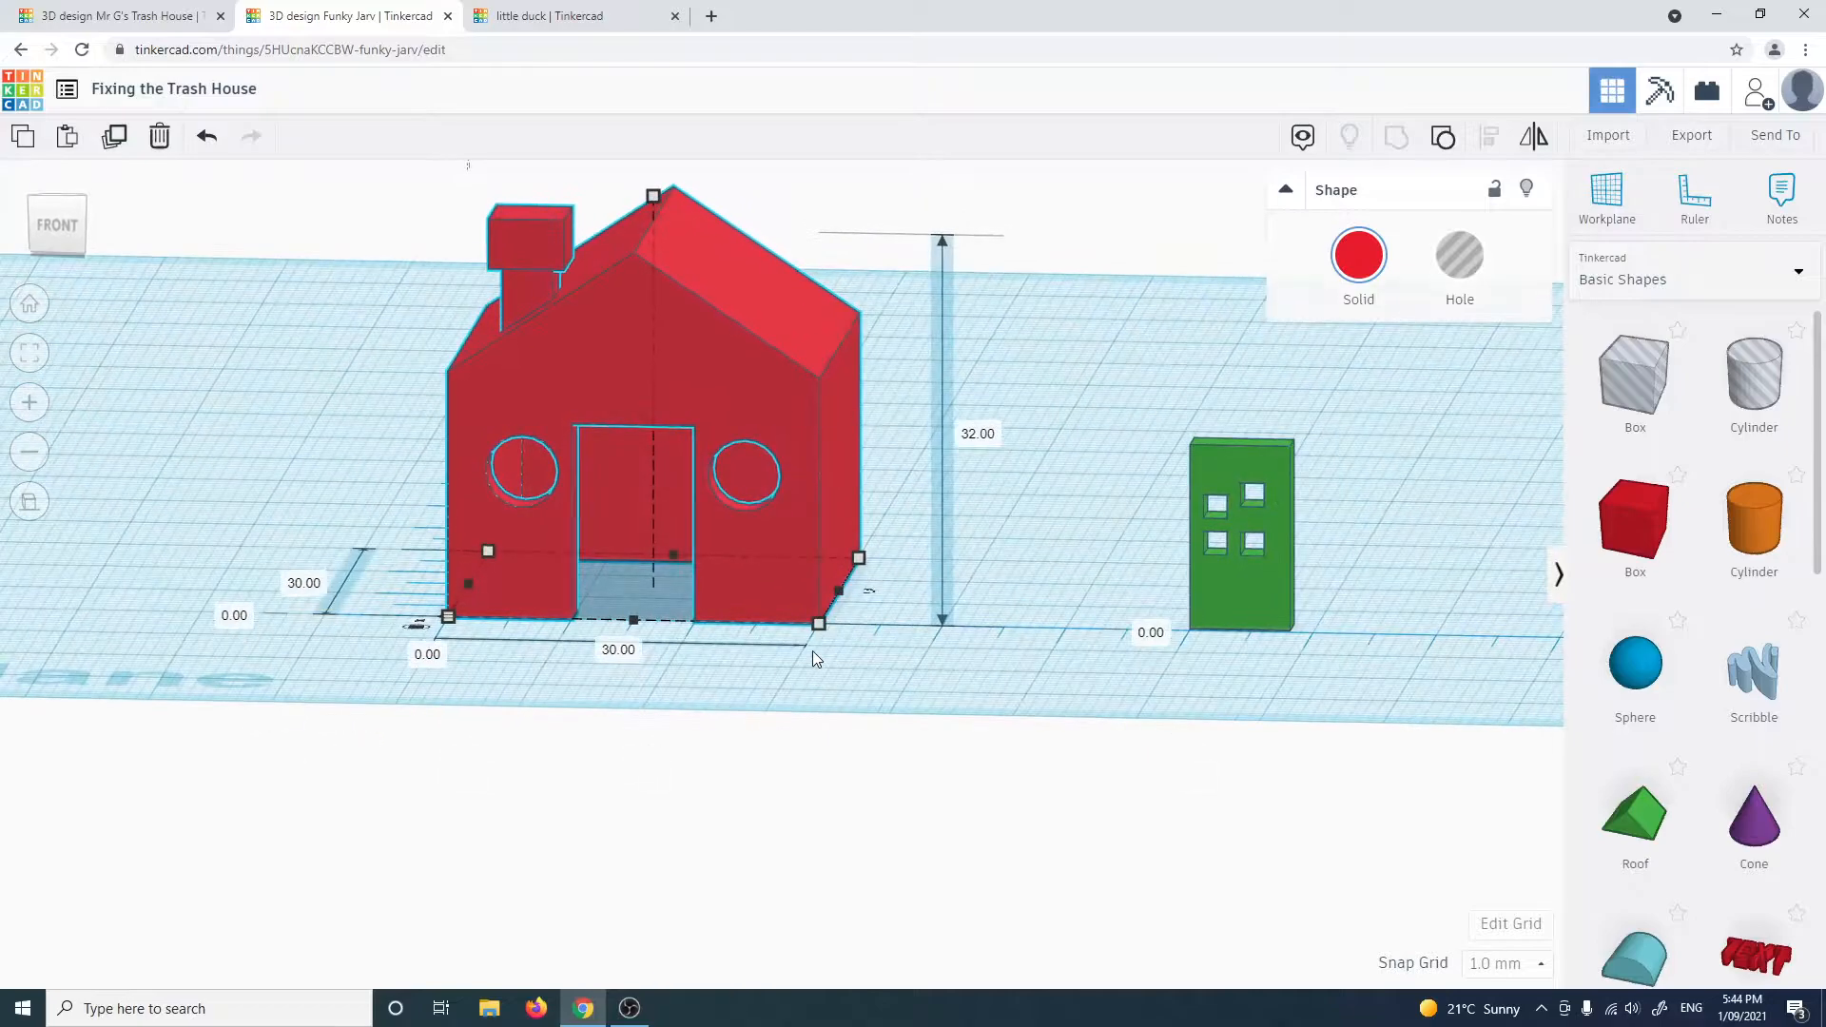
left_click(812, 652)
Move the green door closer to the house, about 37 mm sideways from the ruler origin, and ungroup it
left_click(1236, 586)
left_click_drag(1259, 584, 985, 588)
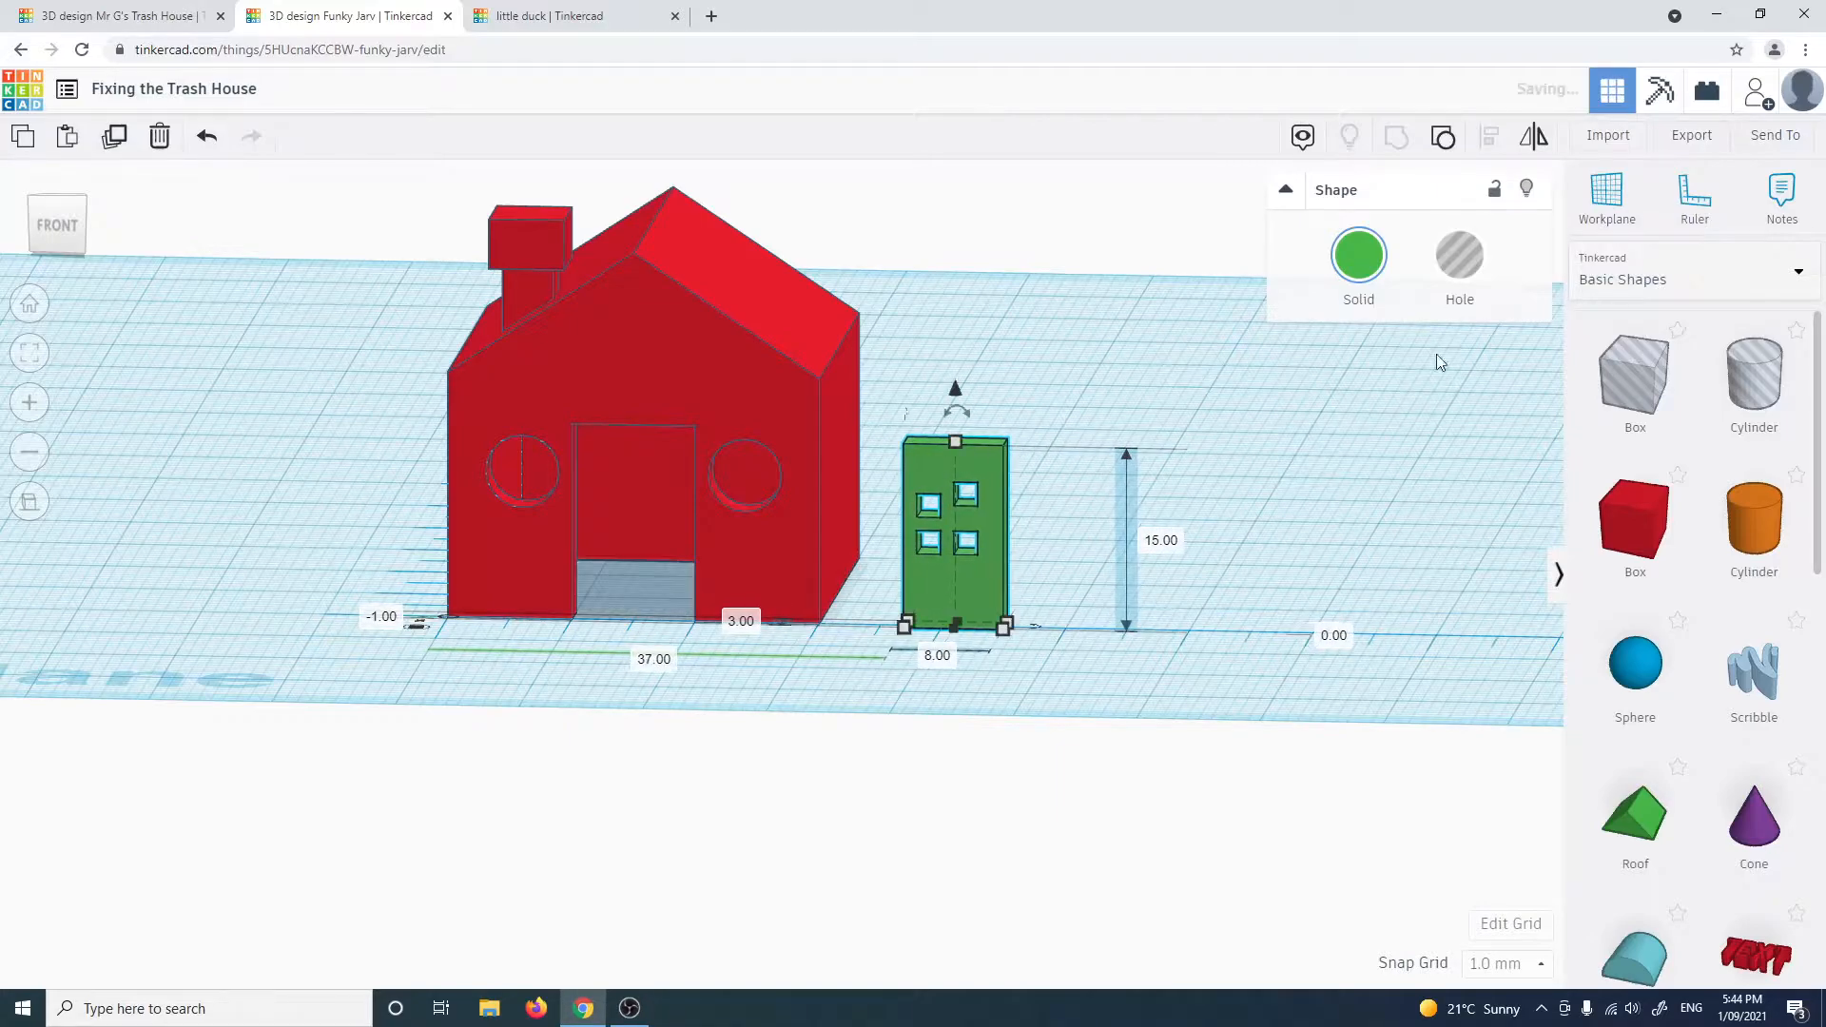
left_click(1442, 136)
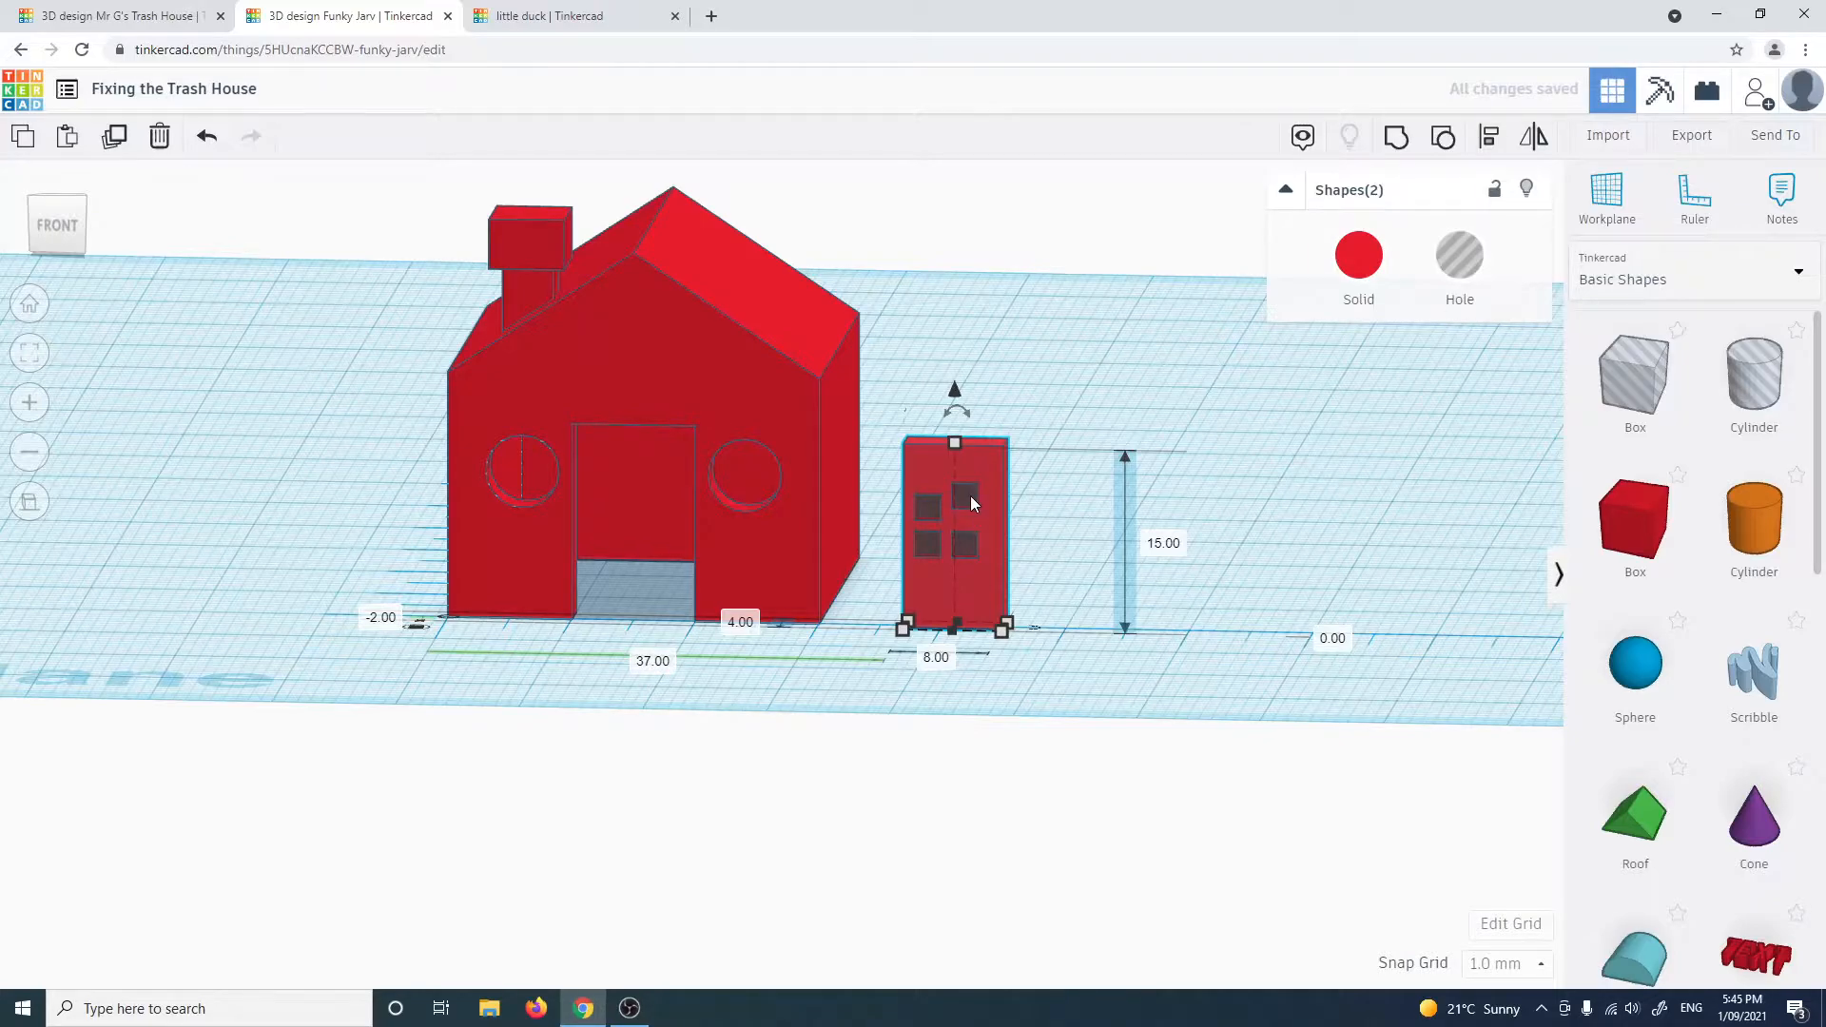
key("Escape")
mouse_move(966, 493)
left_mouse_down()
mouse_move(953, 534)
mouse_move(959, 506)
left_mouse_up()
key("ctrl+z")
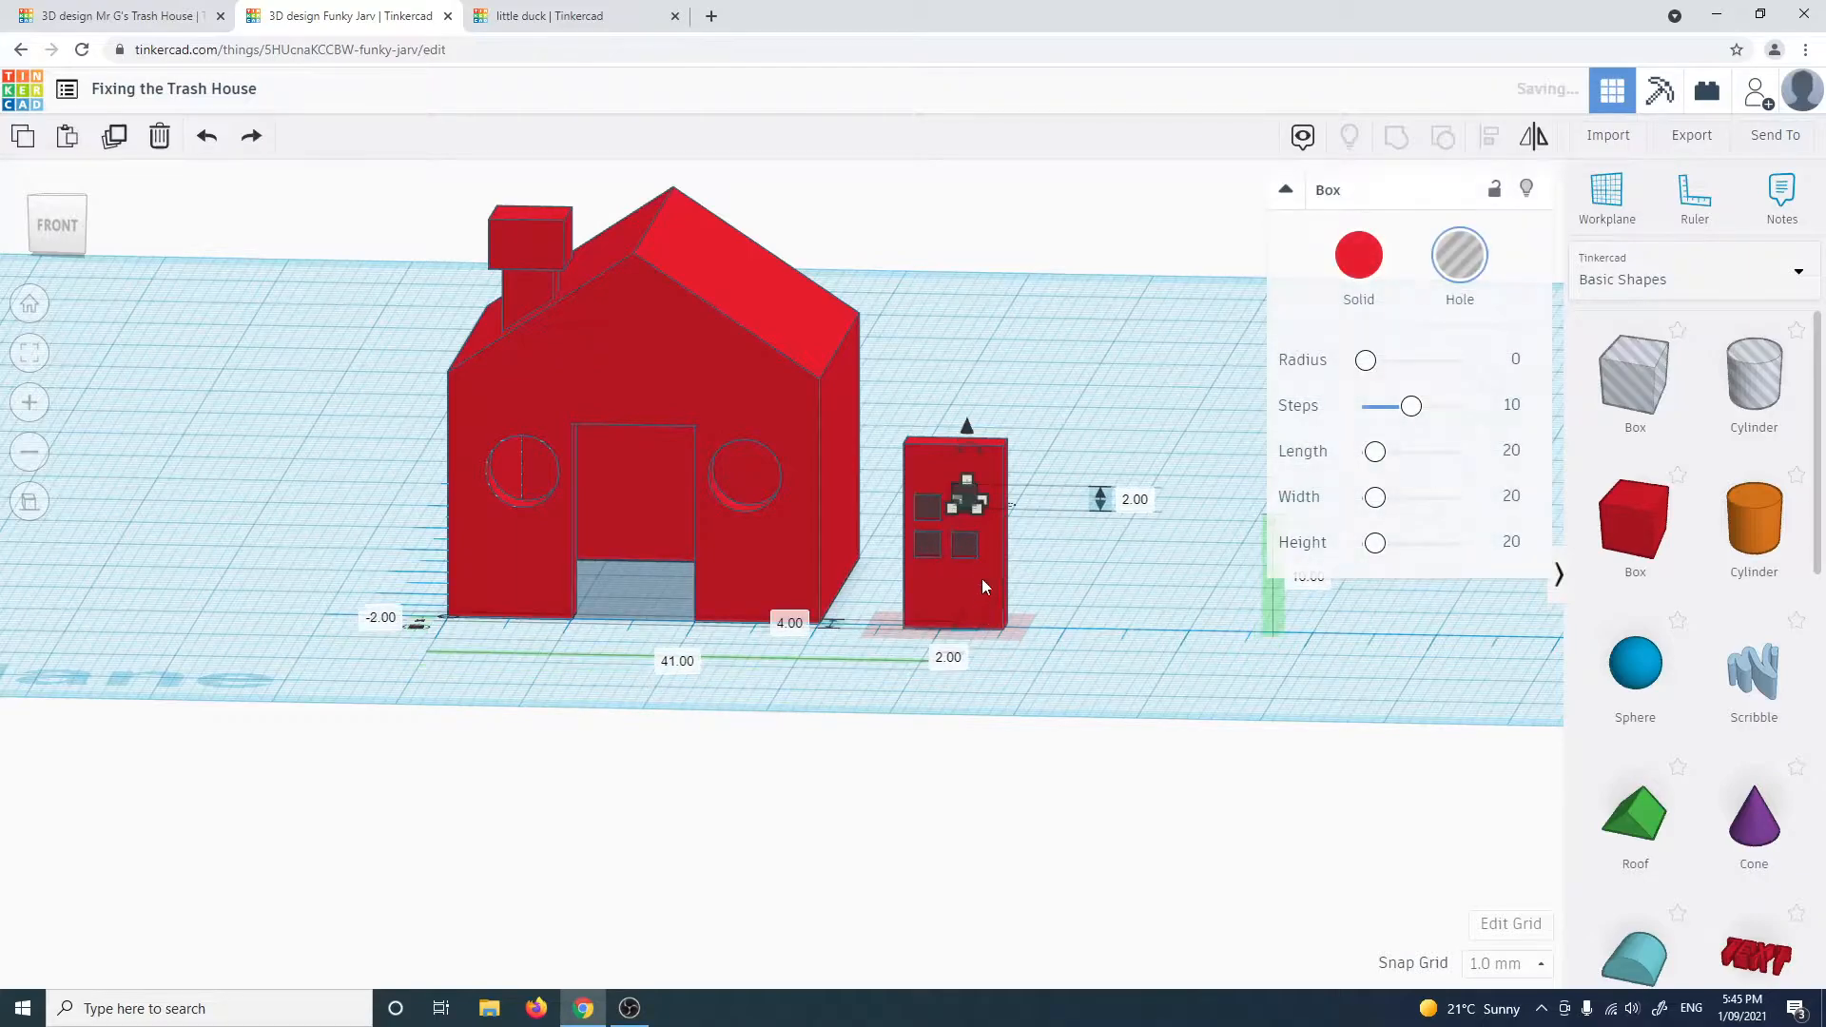
left_click(1076, 586)
Move the four small window holes together off the door to the open workplane in front of it
scroll(984, 530, "up", 5)
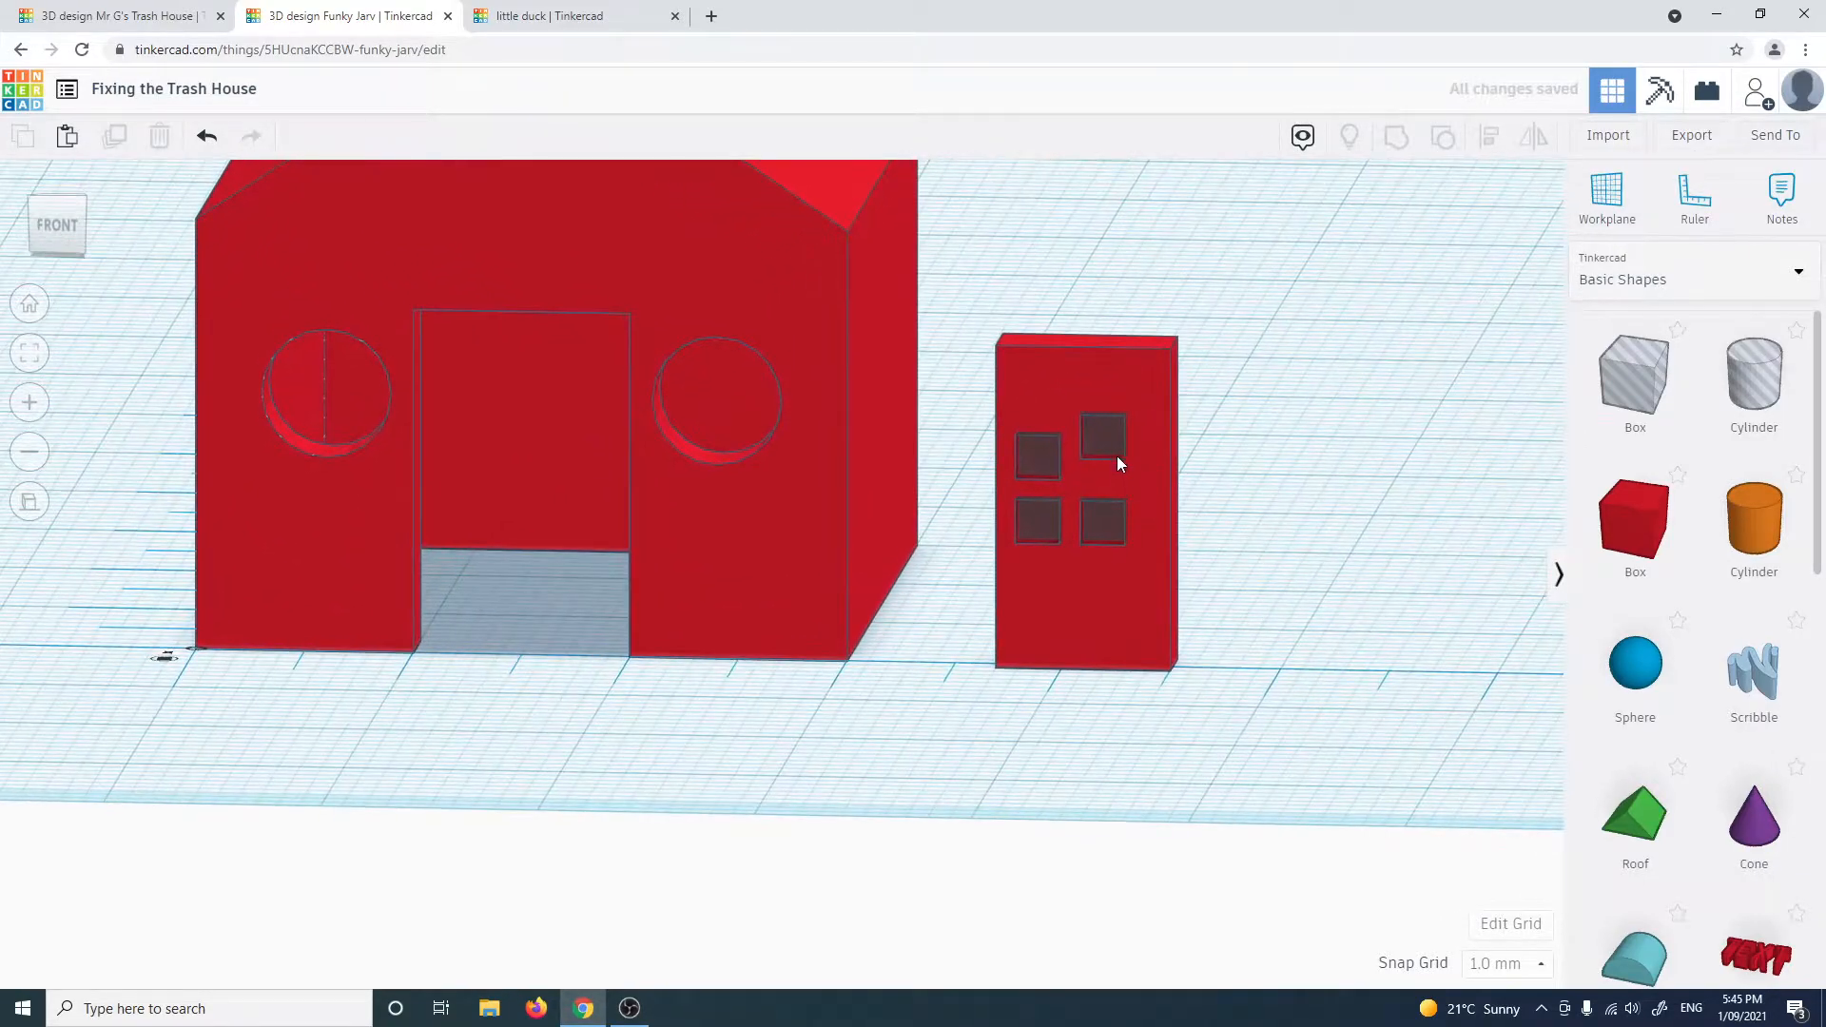
left_click(1109, 441)
left_click_drag(1118, 442, 927, 672)
left_click(991, 742)
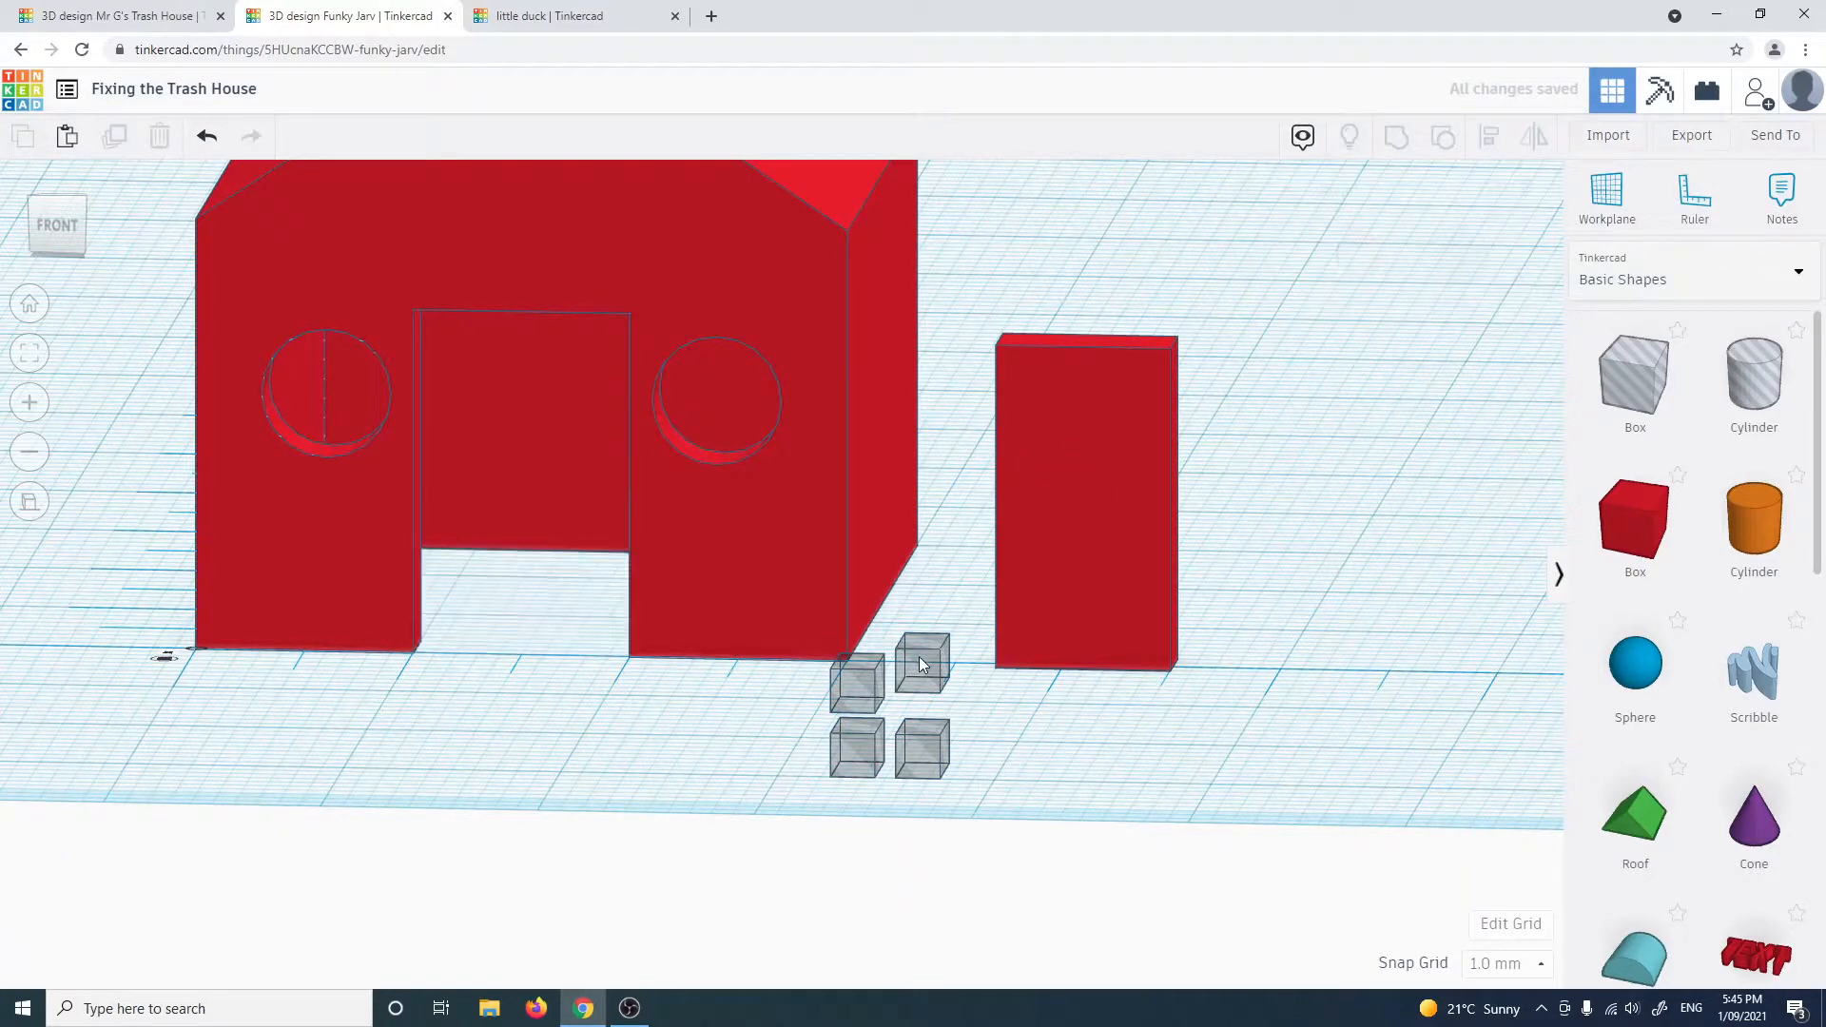
left_click(849, 688)
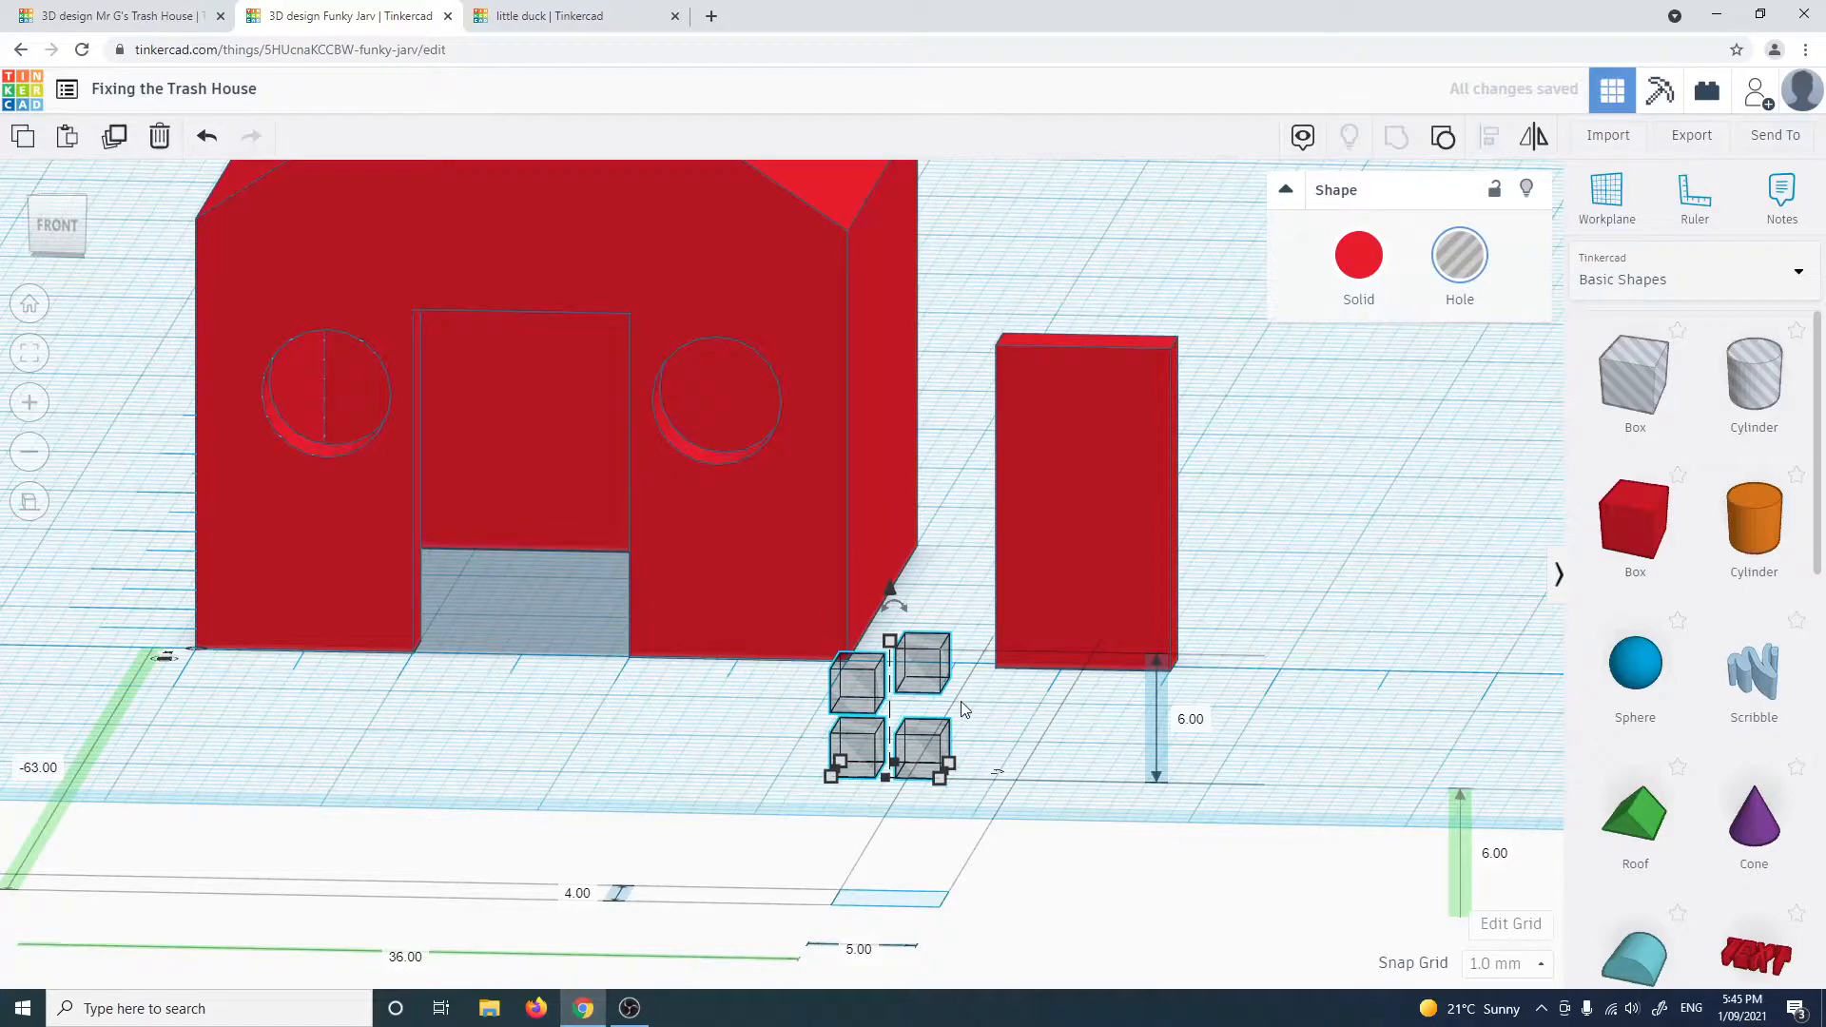
scroll(966, 704, "down", 2)
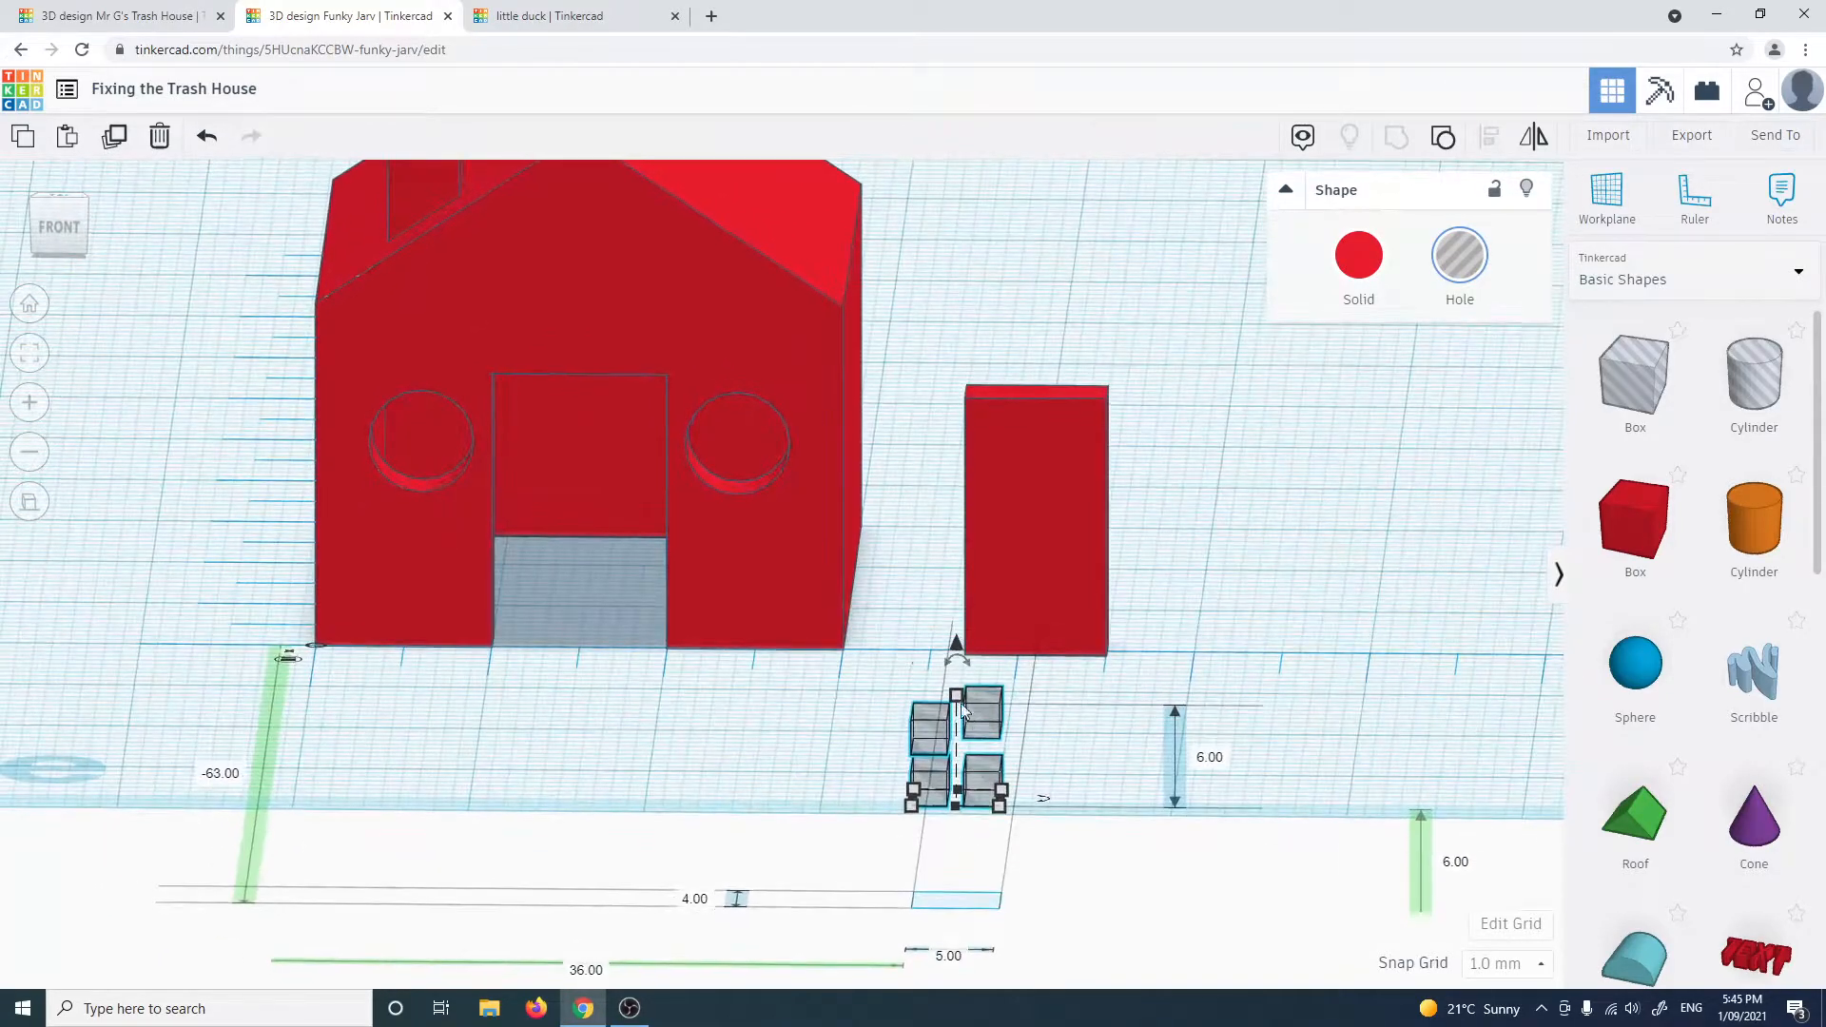
Move the door box into the house's front doorway, about 11 mm sideways from the ruler origin and flush with the front wall
left_click(1025, 508)
left_click_drag(1076, 512, 614, 500)
right_click_drag(672, 750, 738, 670)
left_click_drag(738, 670, 740, 669)
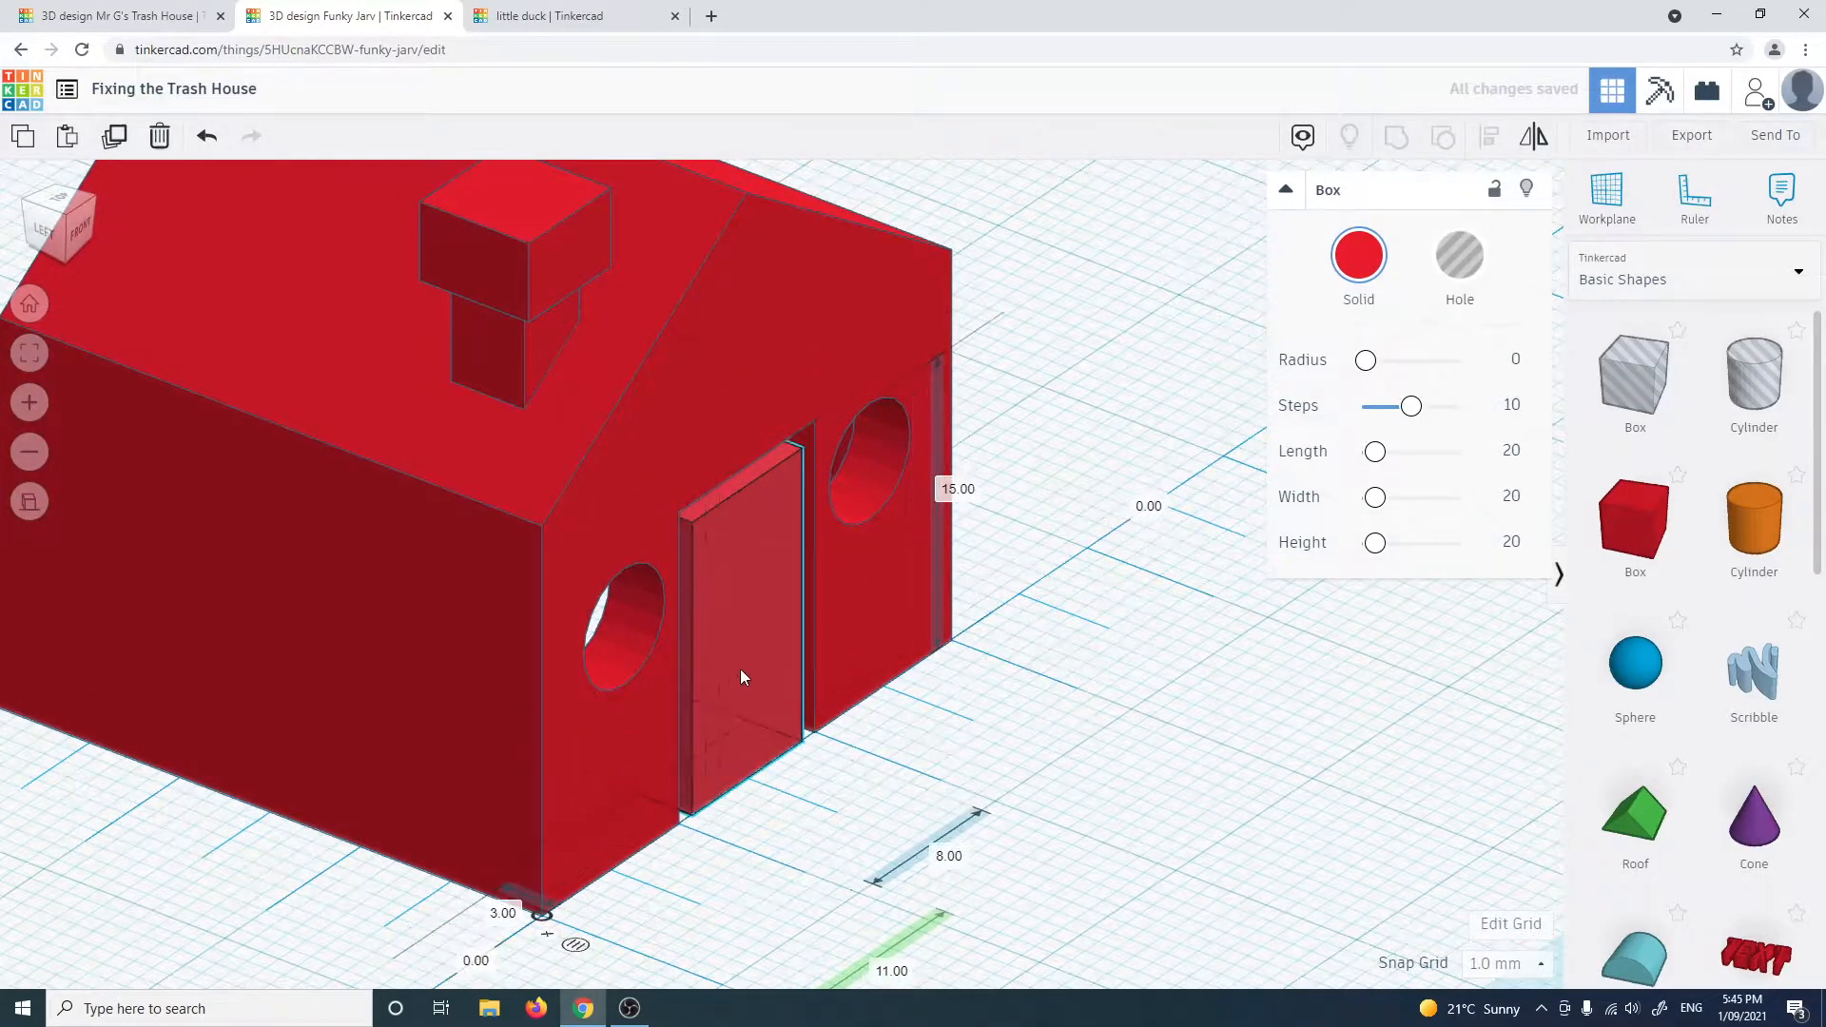
Check the gaps around the door box in the doorway and set its width to 9 mm
right_click_drag(1032, 862, 784, 802)
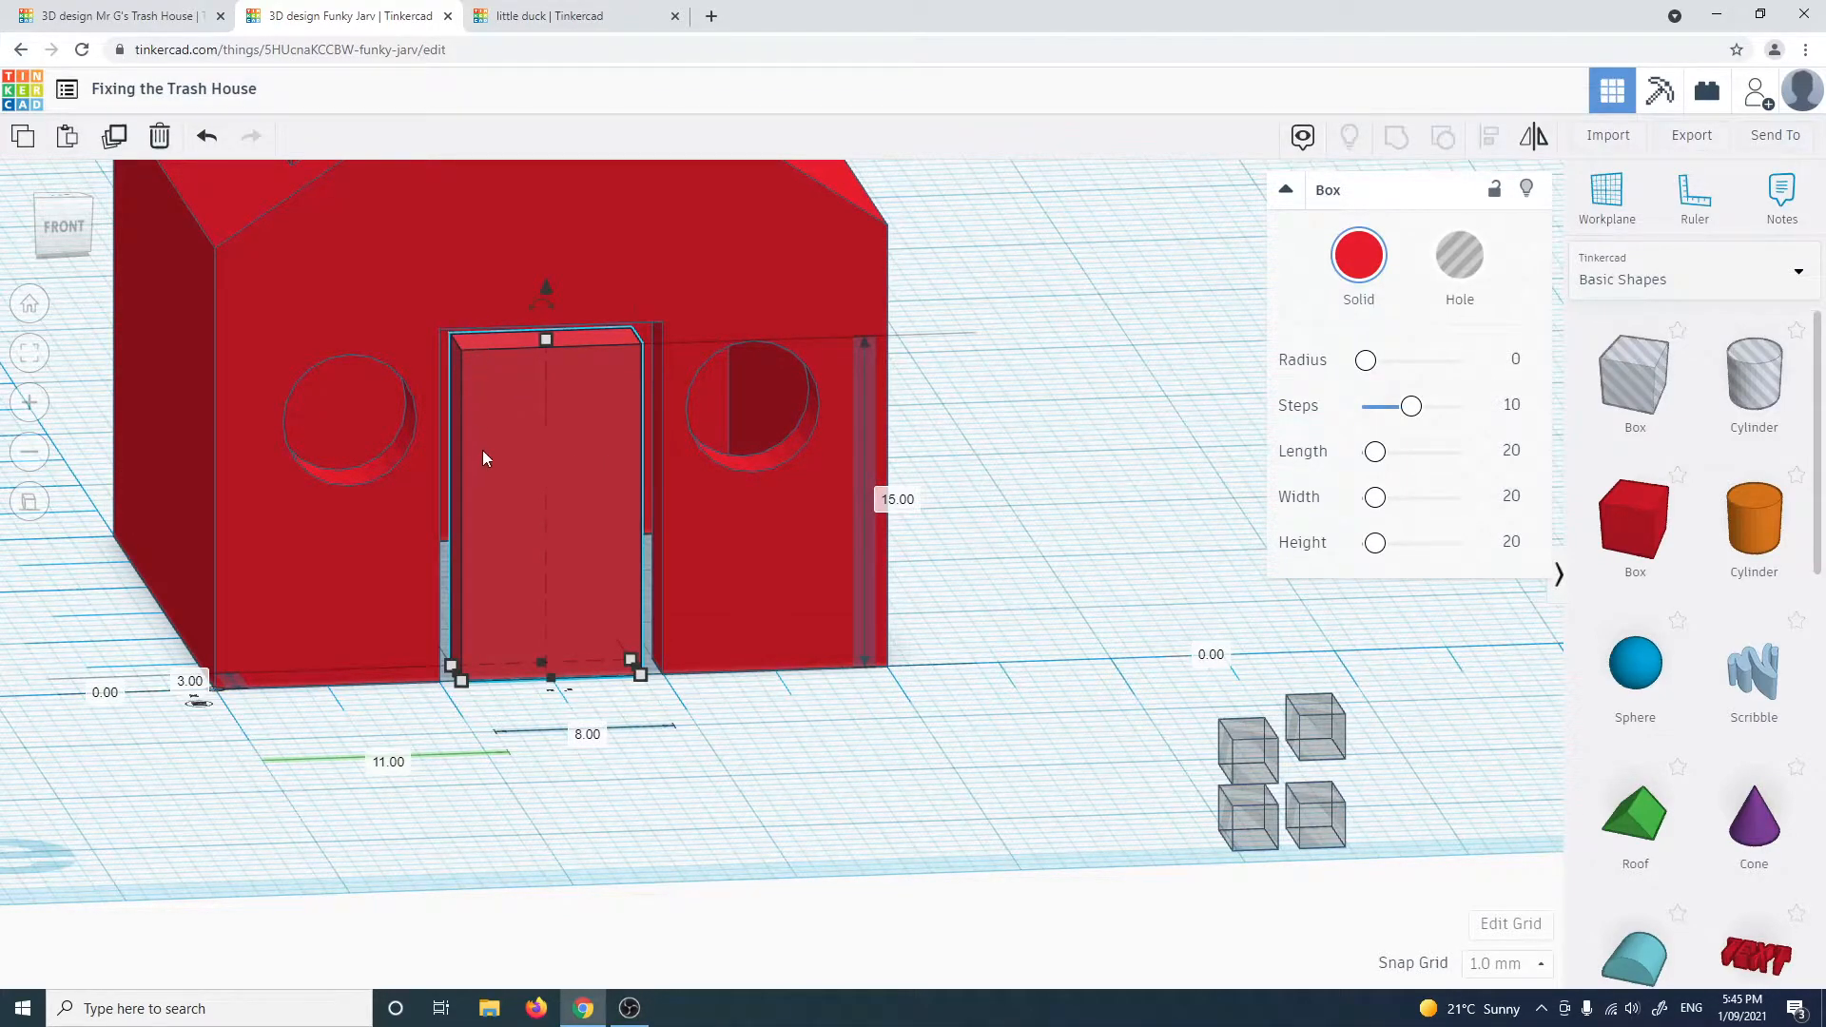
right_click_drag(797, 804, 642, 624)
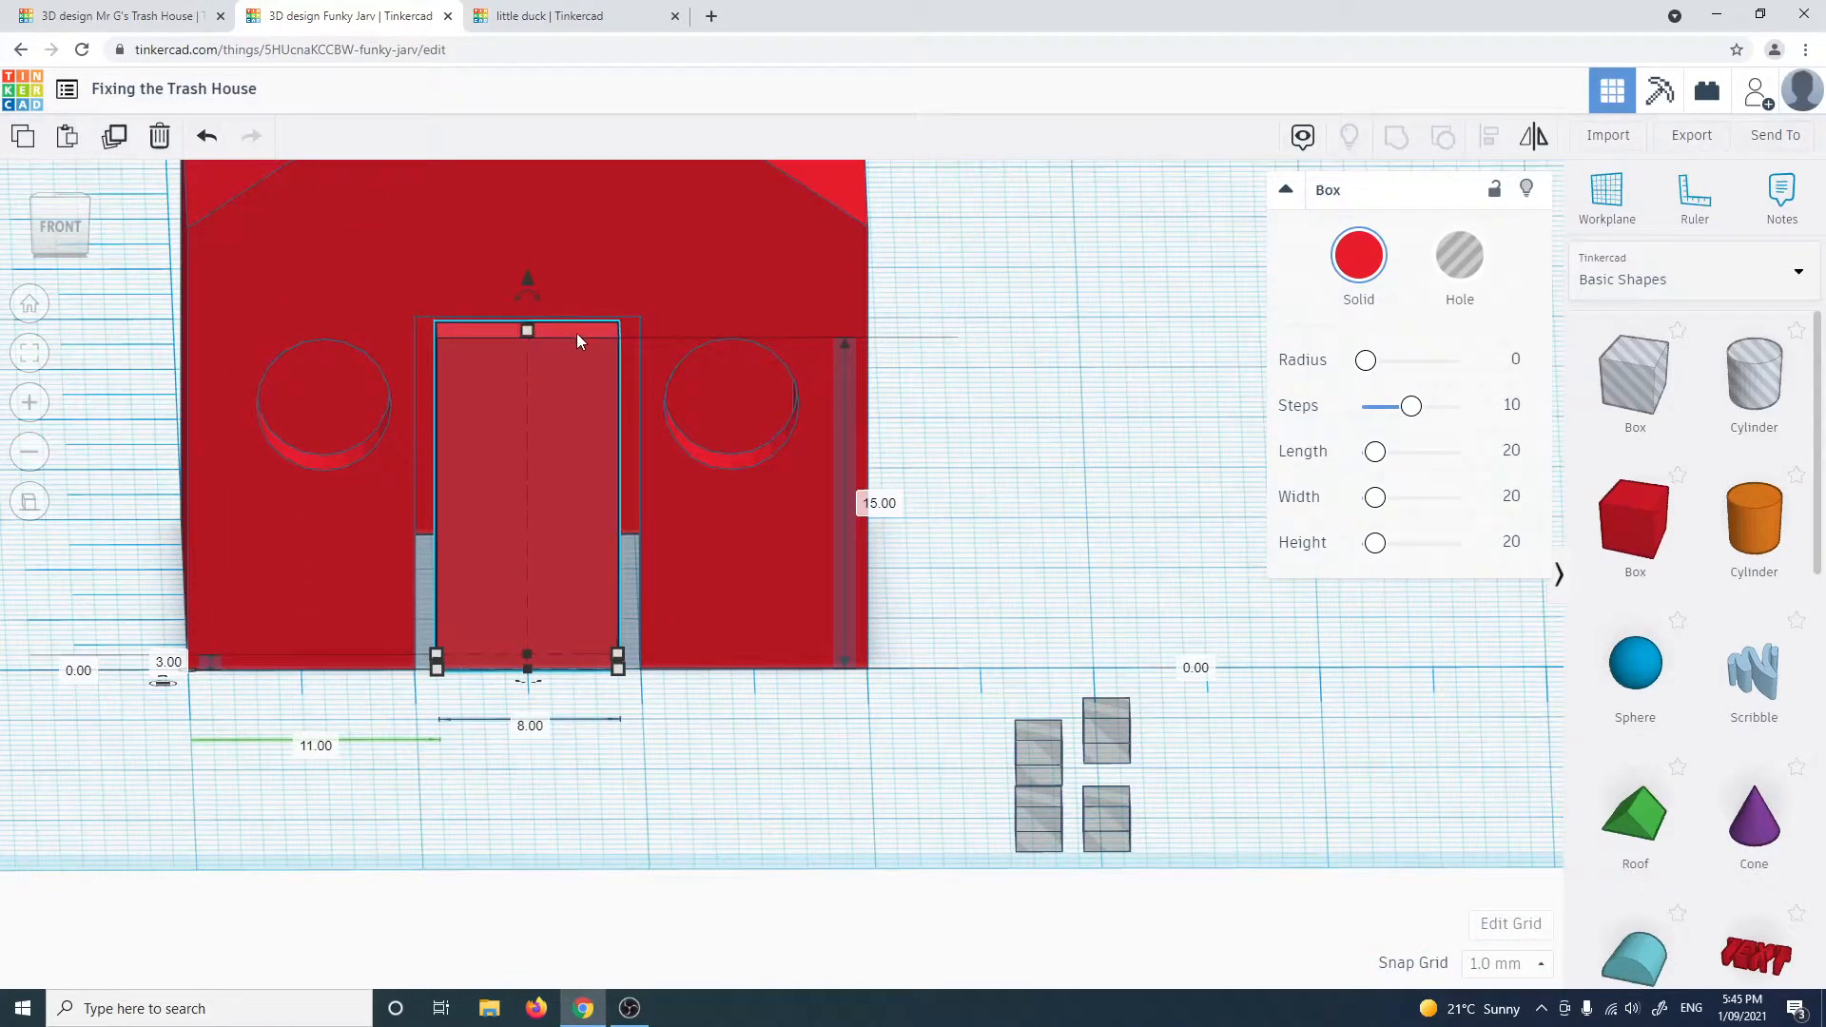
right_click_drag(630, 333, 611, 636)
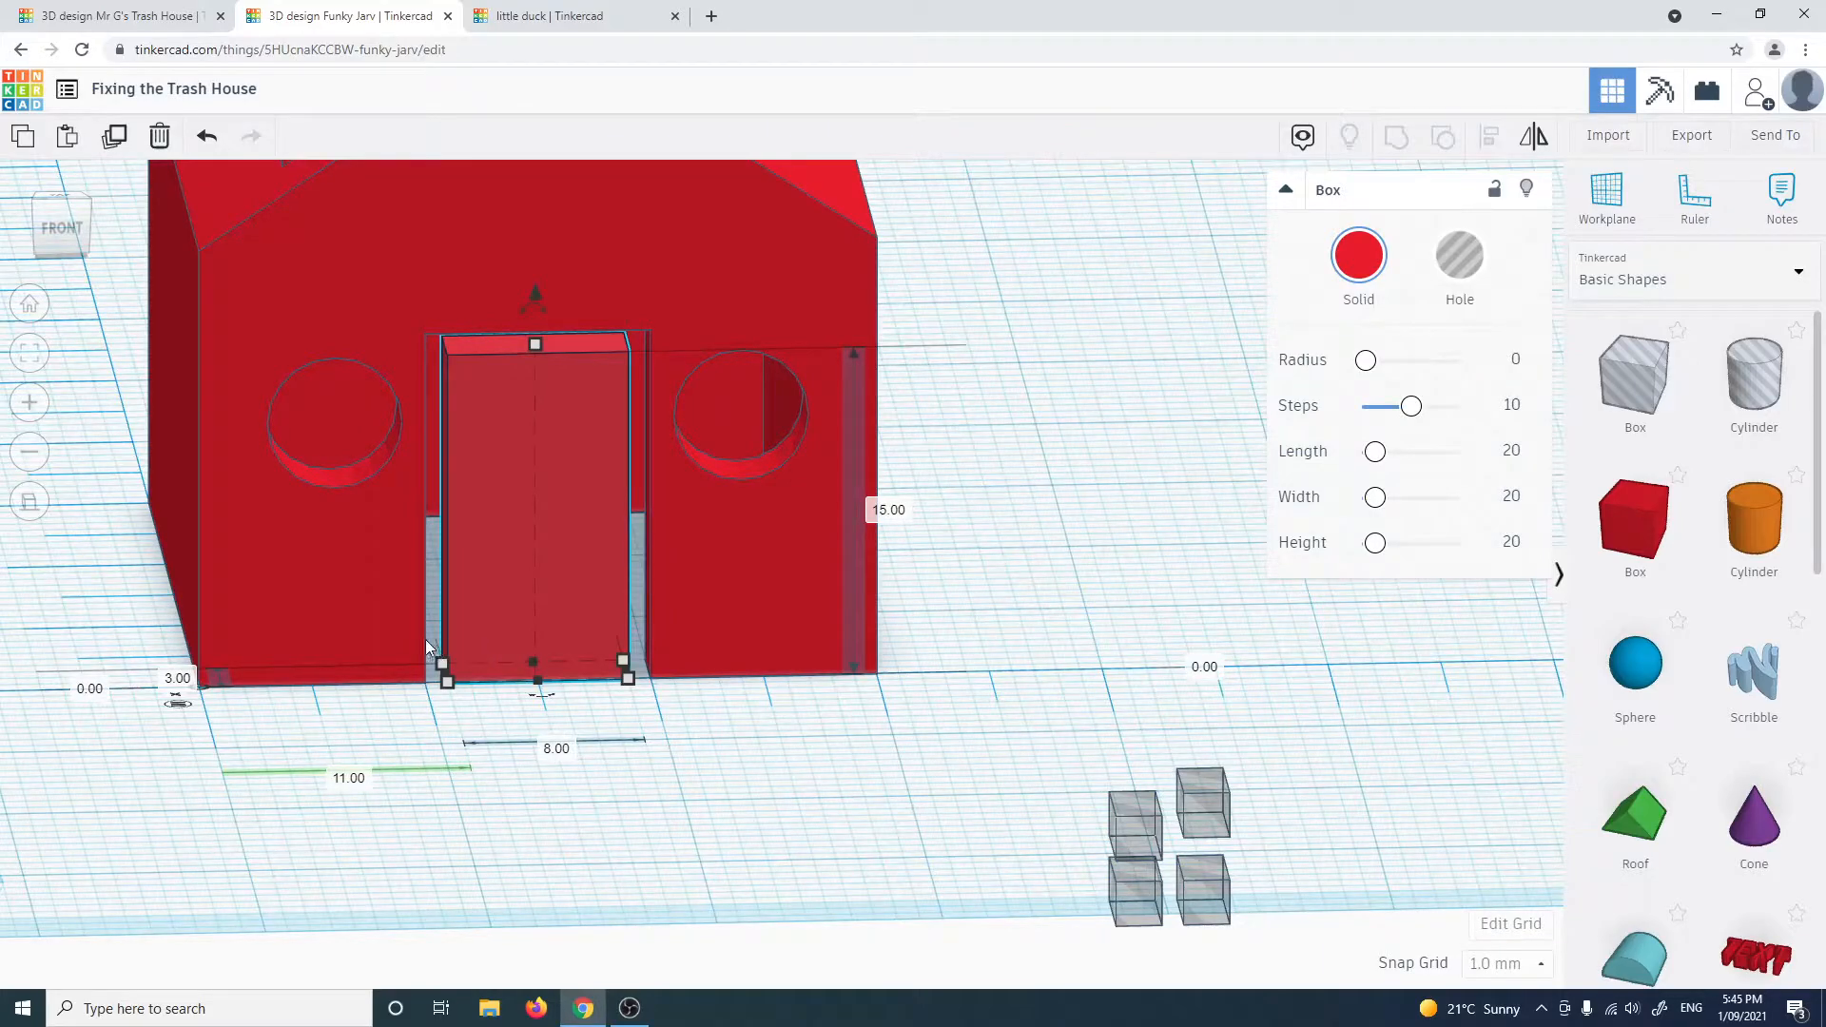
right_click_drag(675, 405, 580, 477)
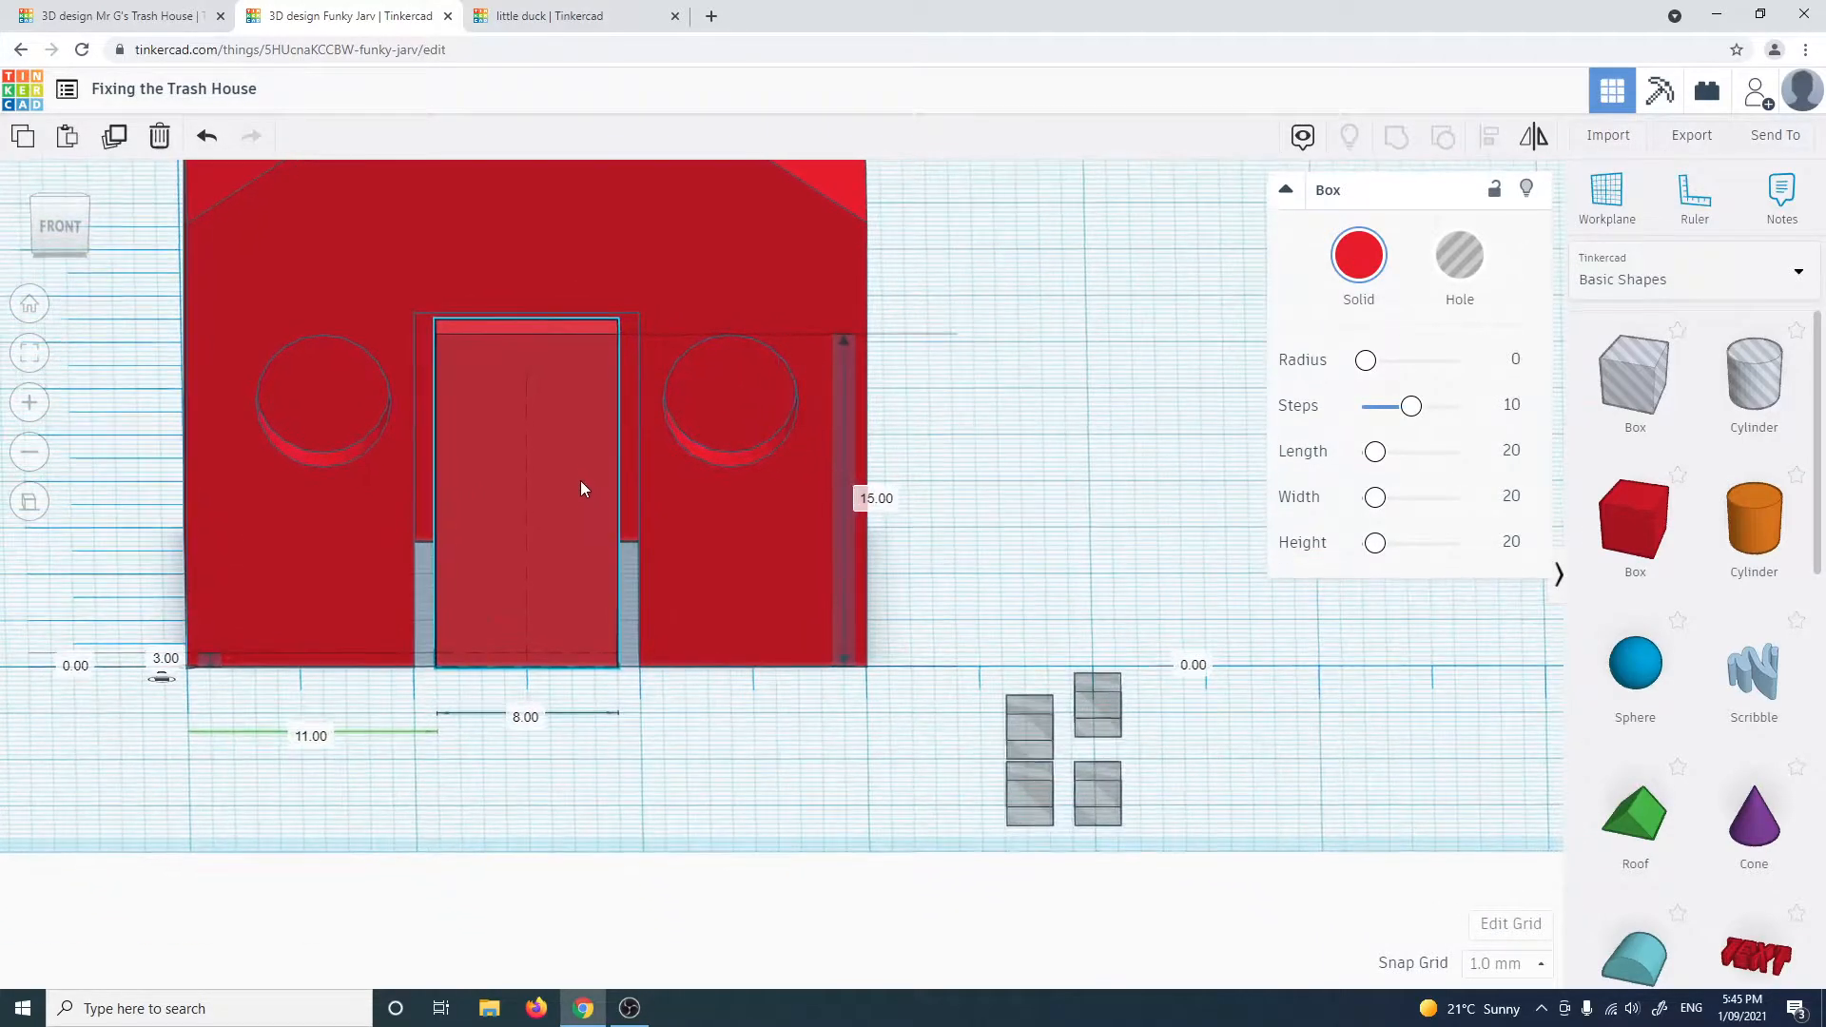
scroll(544, 735, "down", 2)
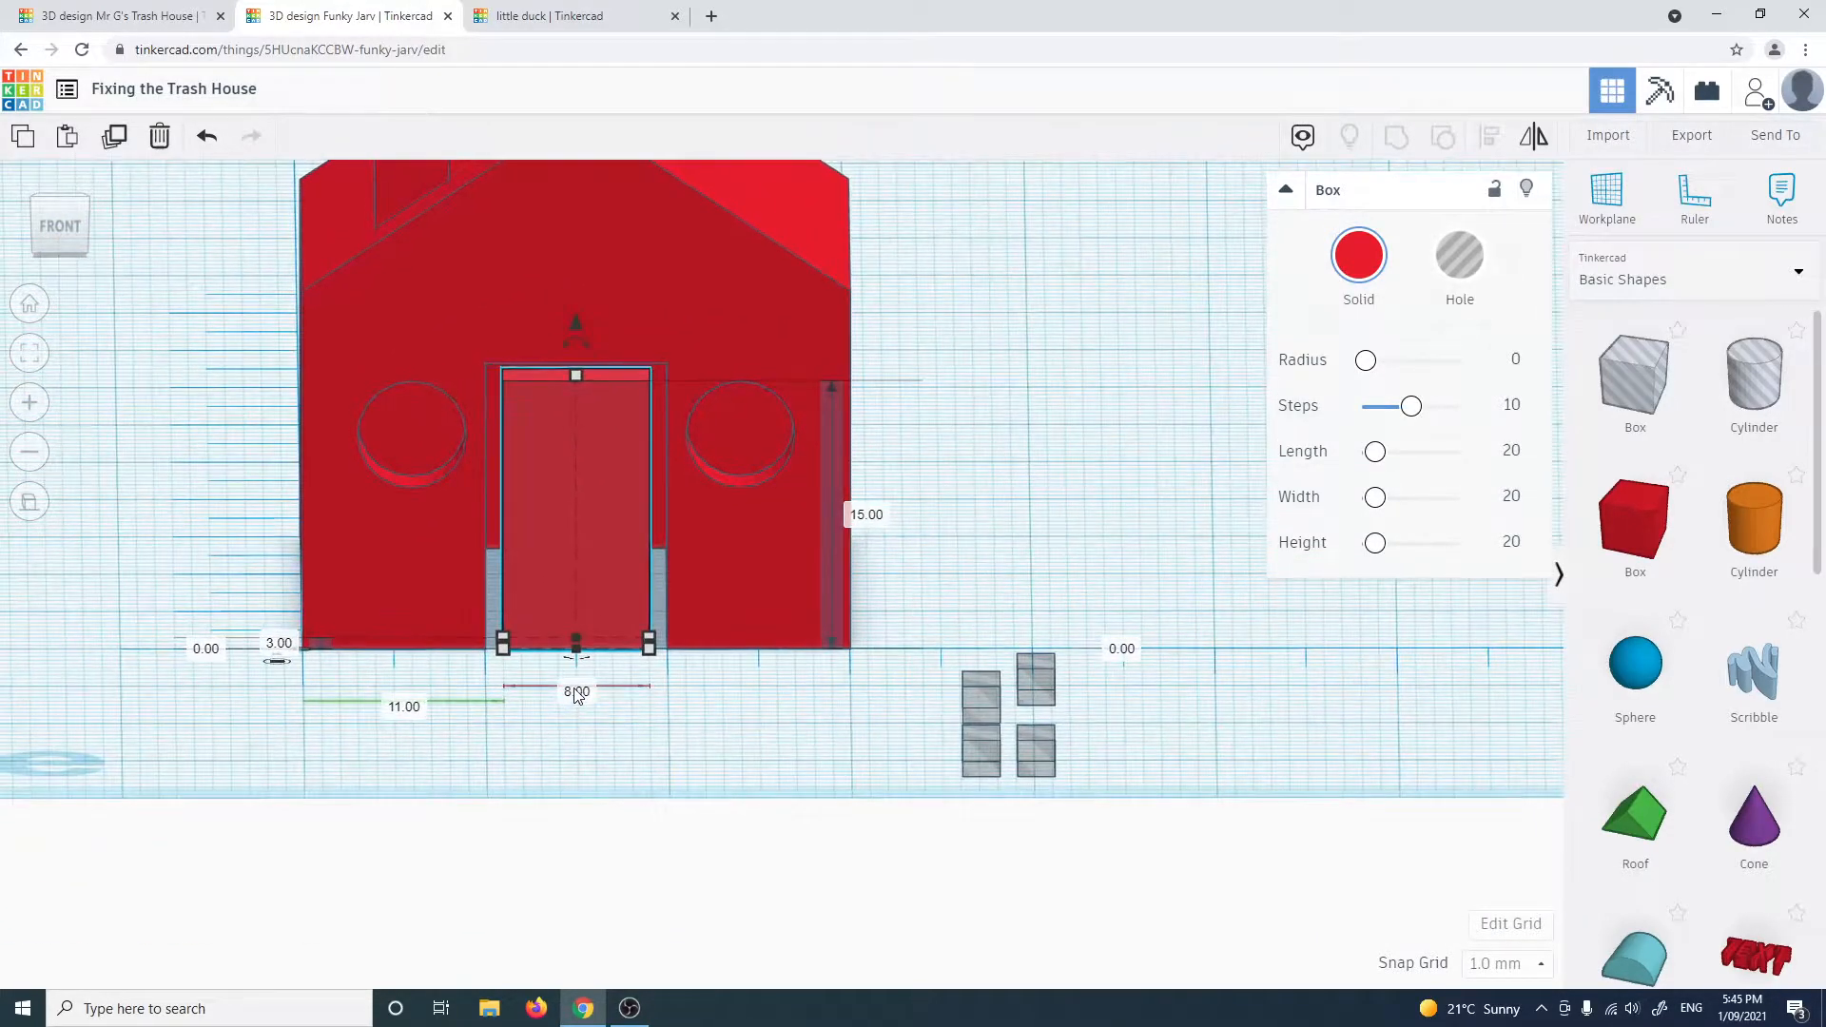
left_click(573, 693)
type("9")
key("Return")
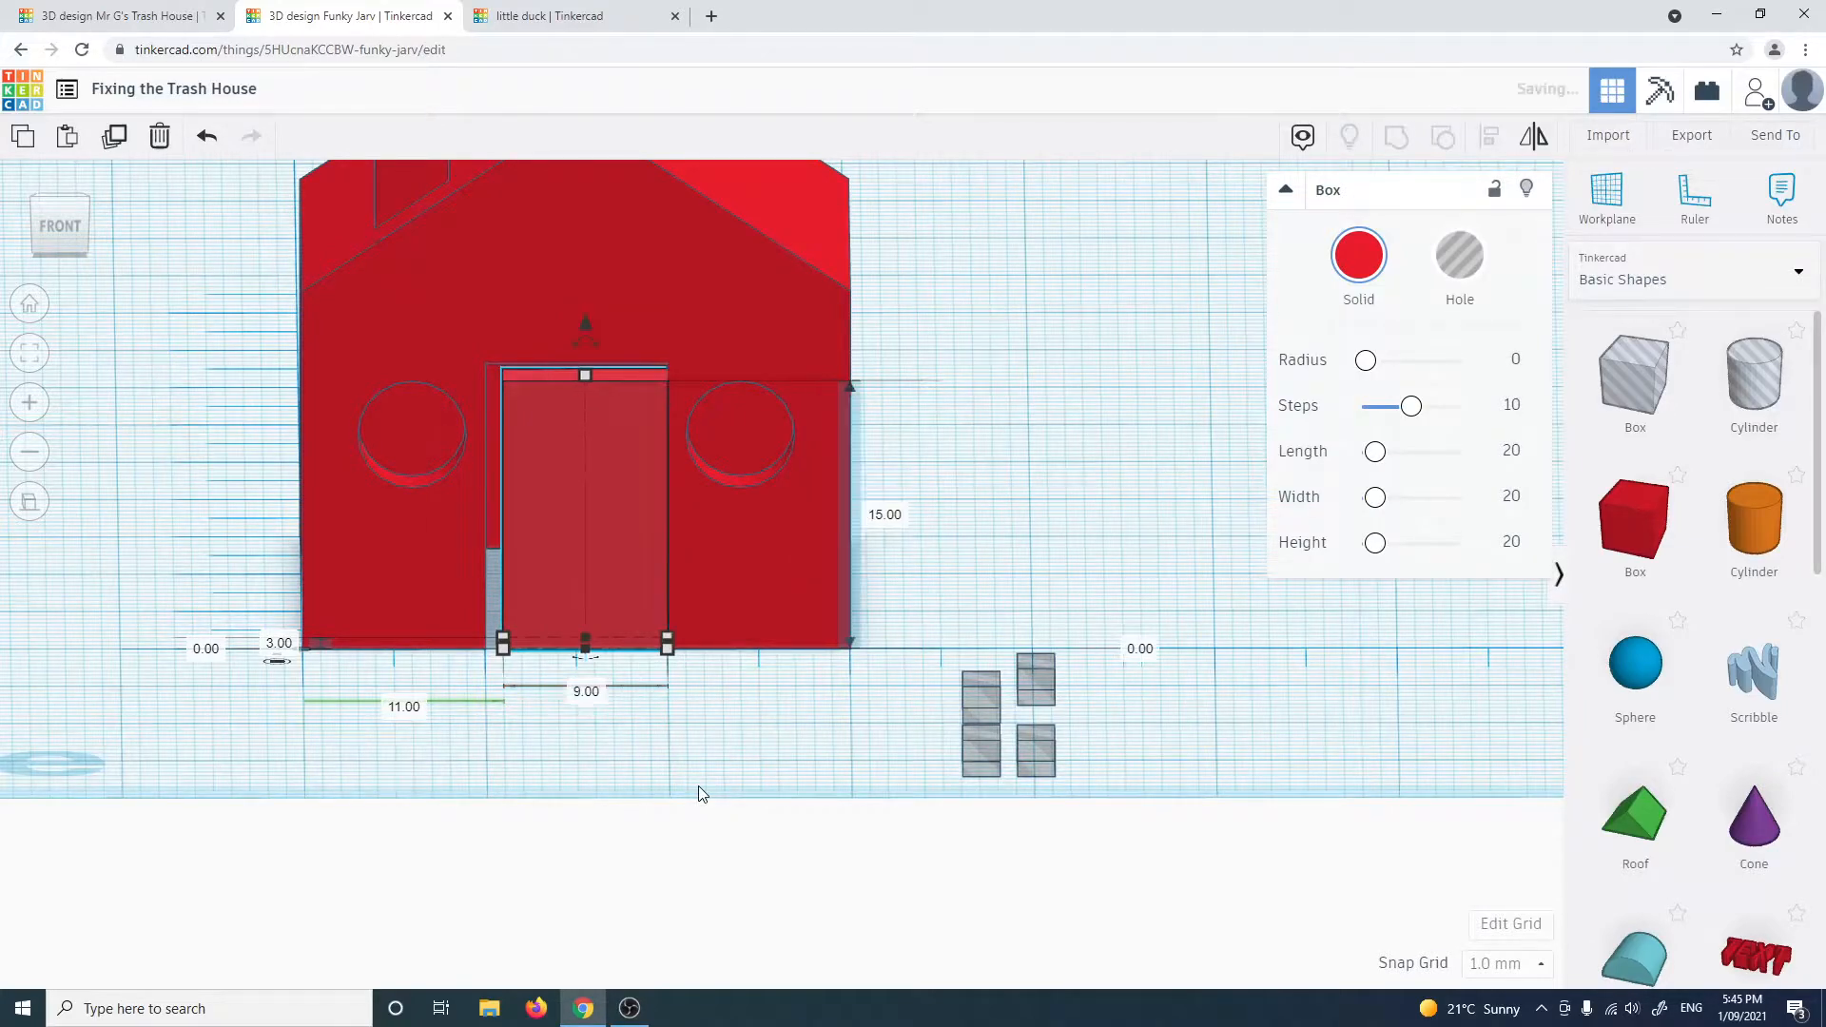
Set the door box's height to 16 mm
right_click_drag(853, 749, 851, 717)
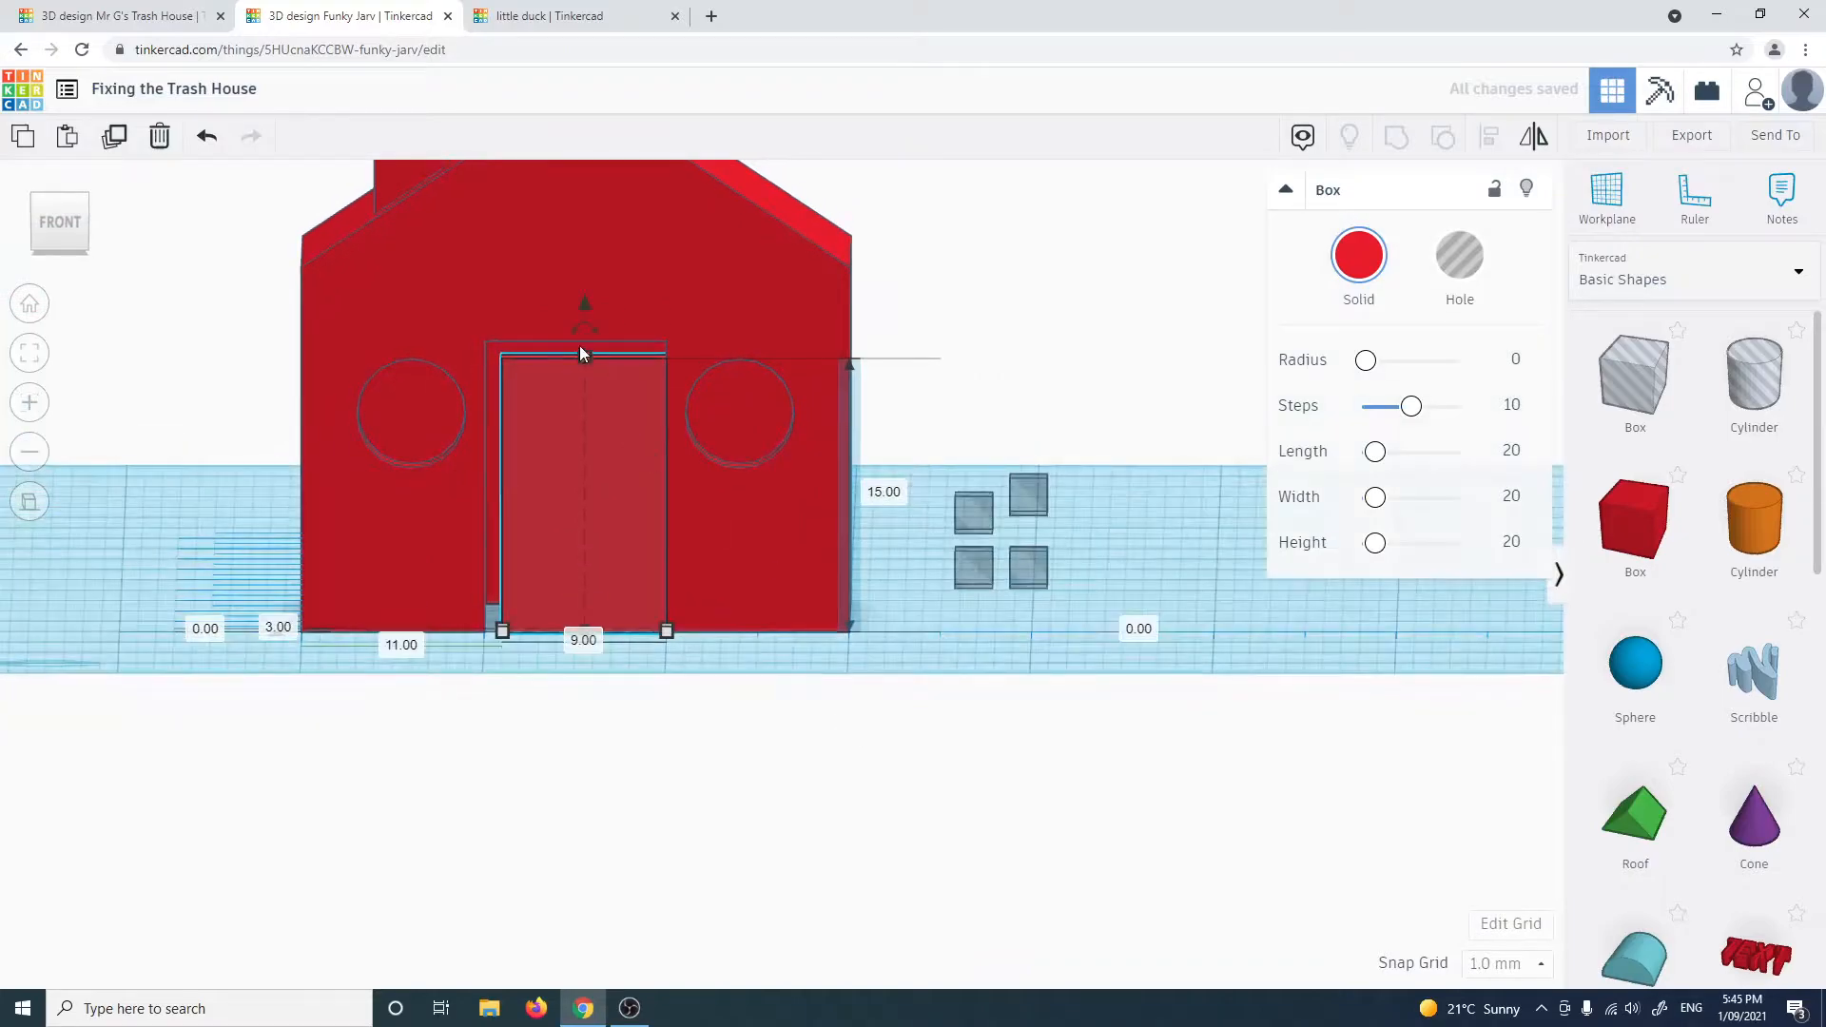
left_click(888, 496)
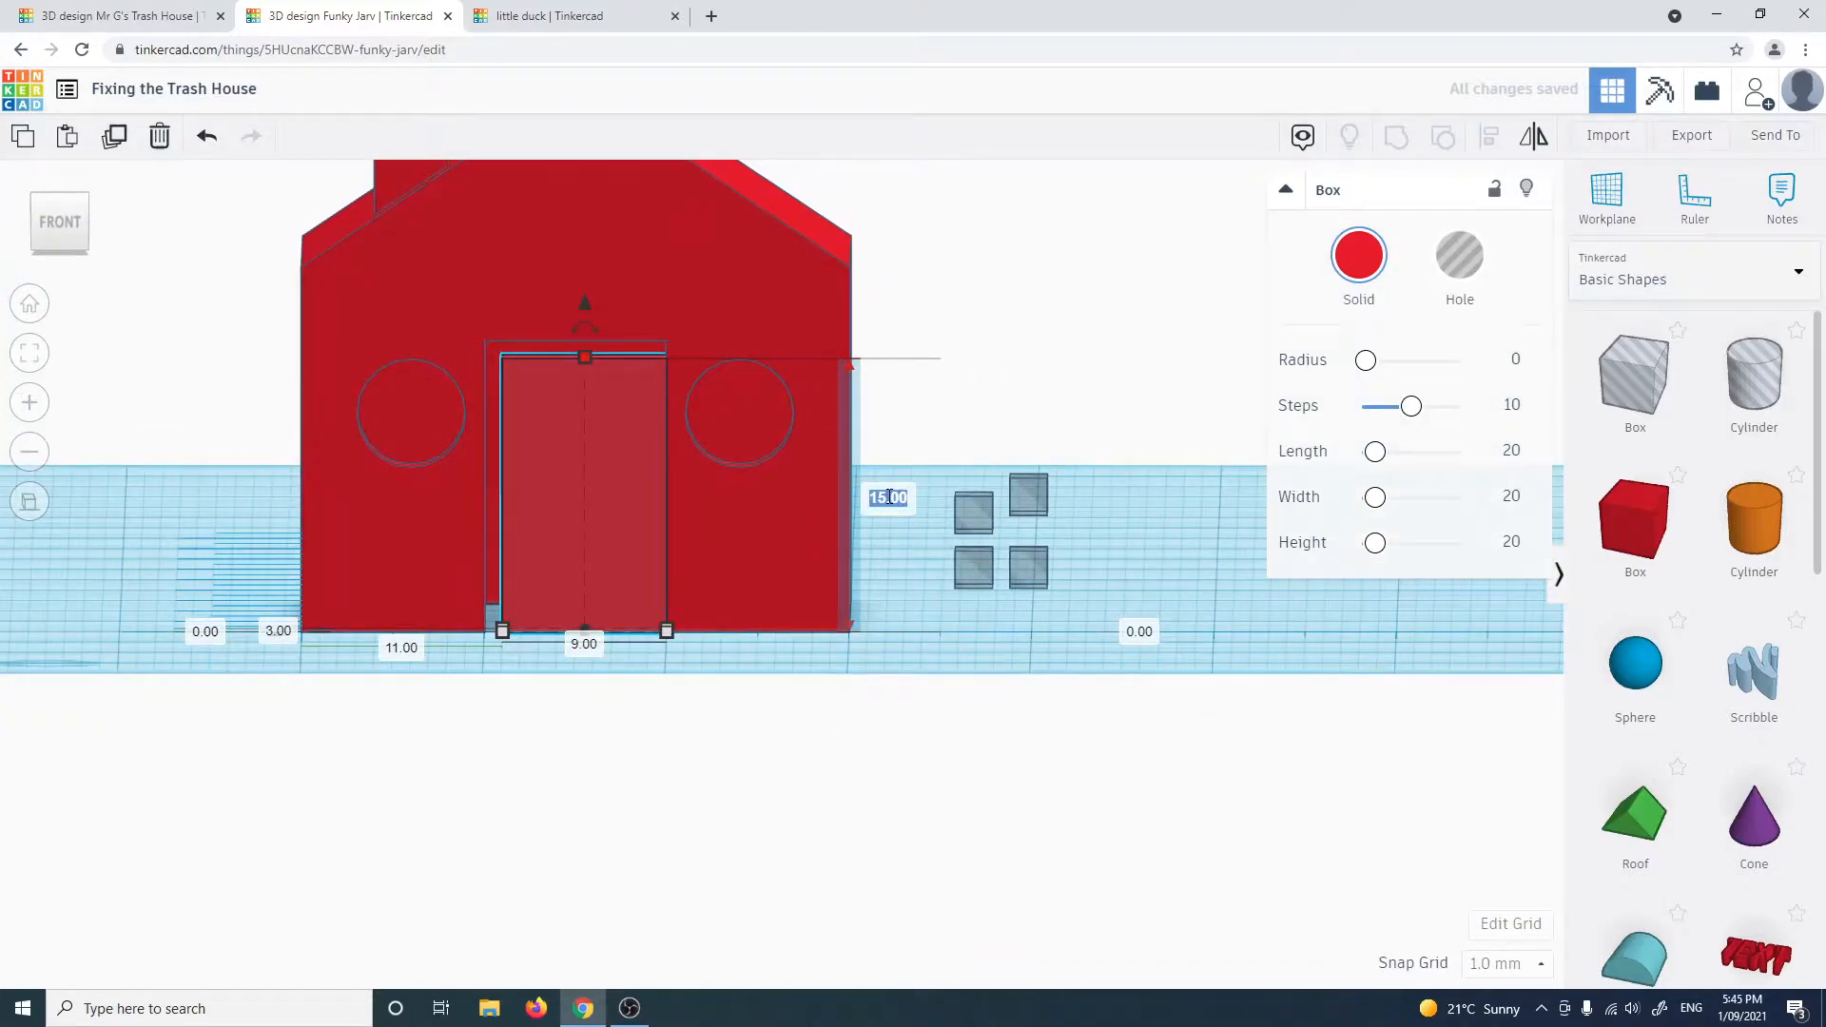
key("BackSpace")
type("16")
key("Return")
Check the door's fit under the top of the doorway and set its height to 15.75 mm
right_click_drag(819, 666, 570, 341)
right_click_drag(656, 451, 742, 476)
left_click(893, 496)
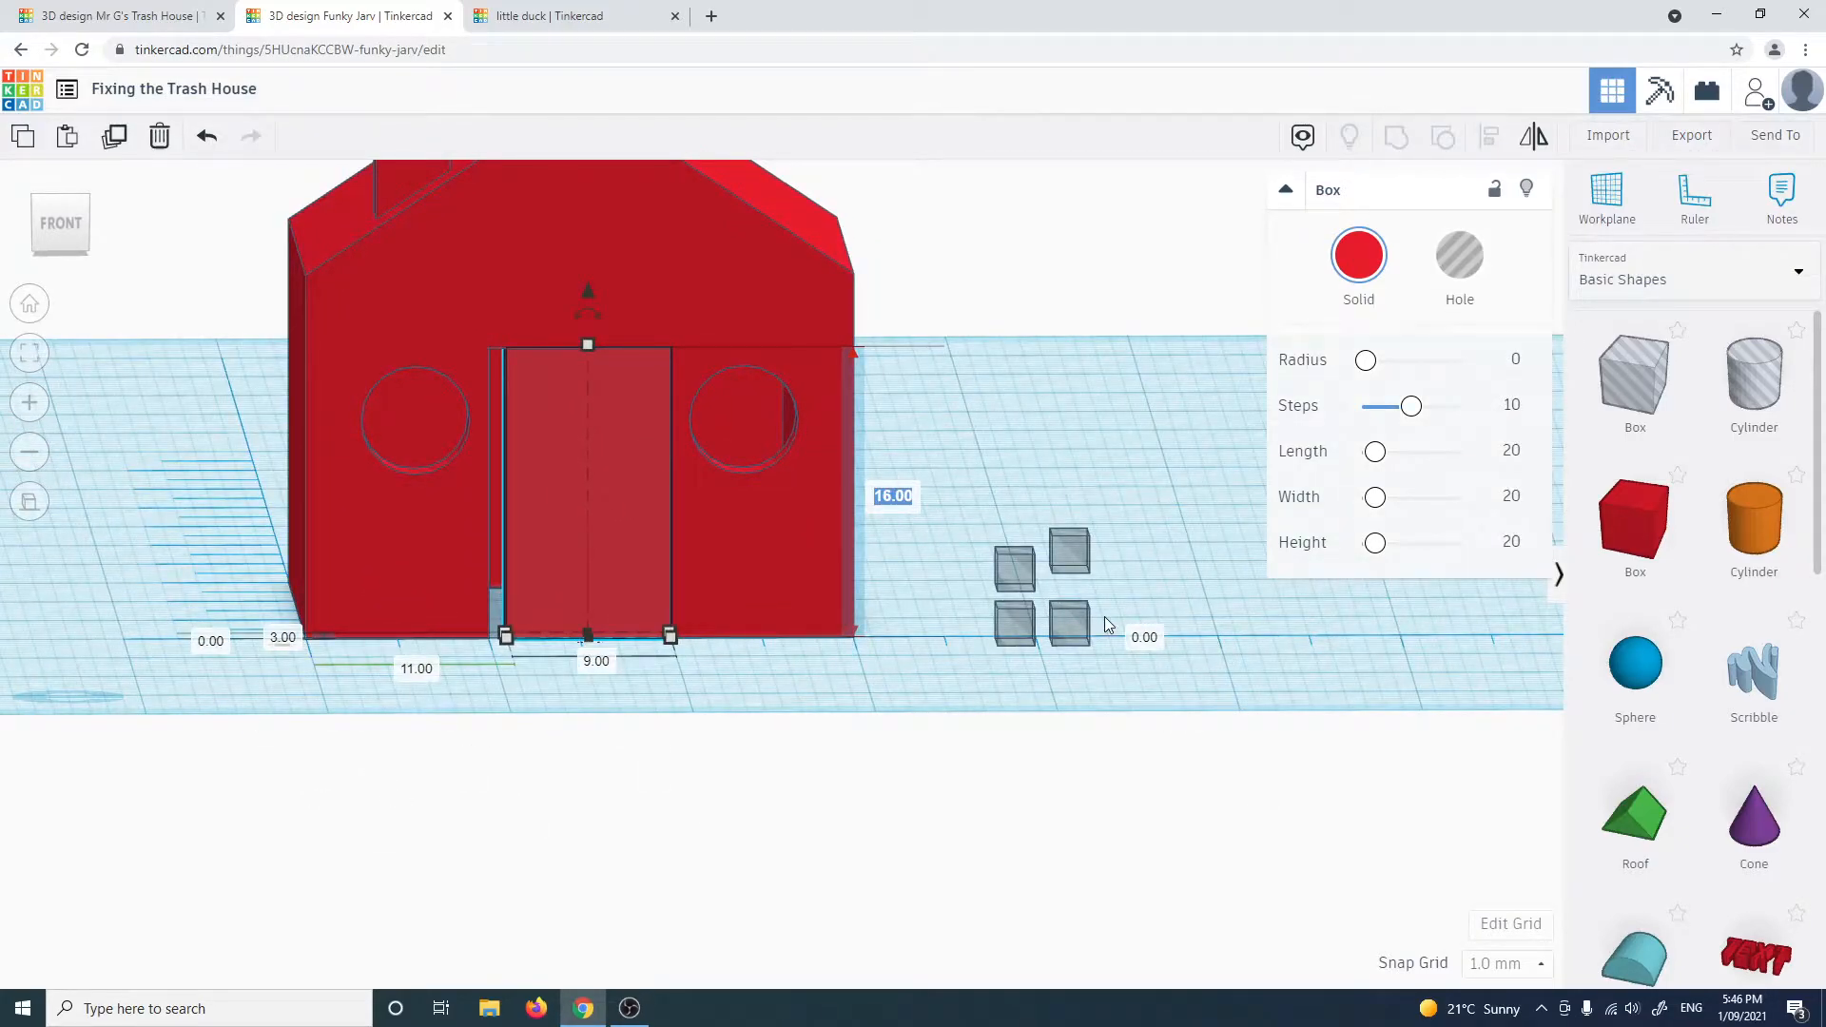
type("15.75")
key("Return")
Check the clearance around the door and set its sideways offset from the ruler origin to 10.25 mm
right_click_drag(786, 721, 776, 677)
scroll(572, 344, "down", 1)
scroll(590, 345, "up", 2)
right_click_drag(620, 401, 640, 367)
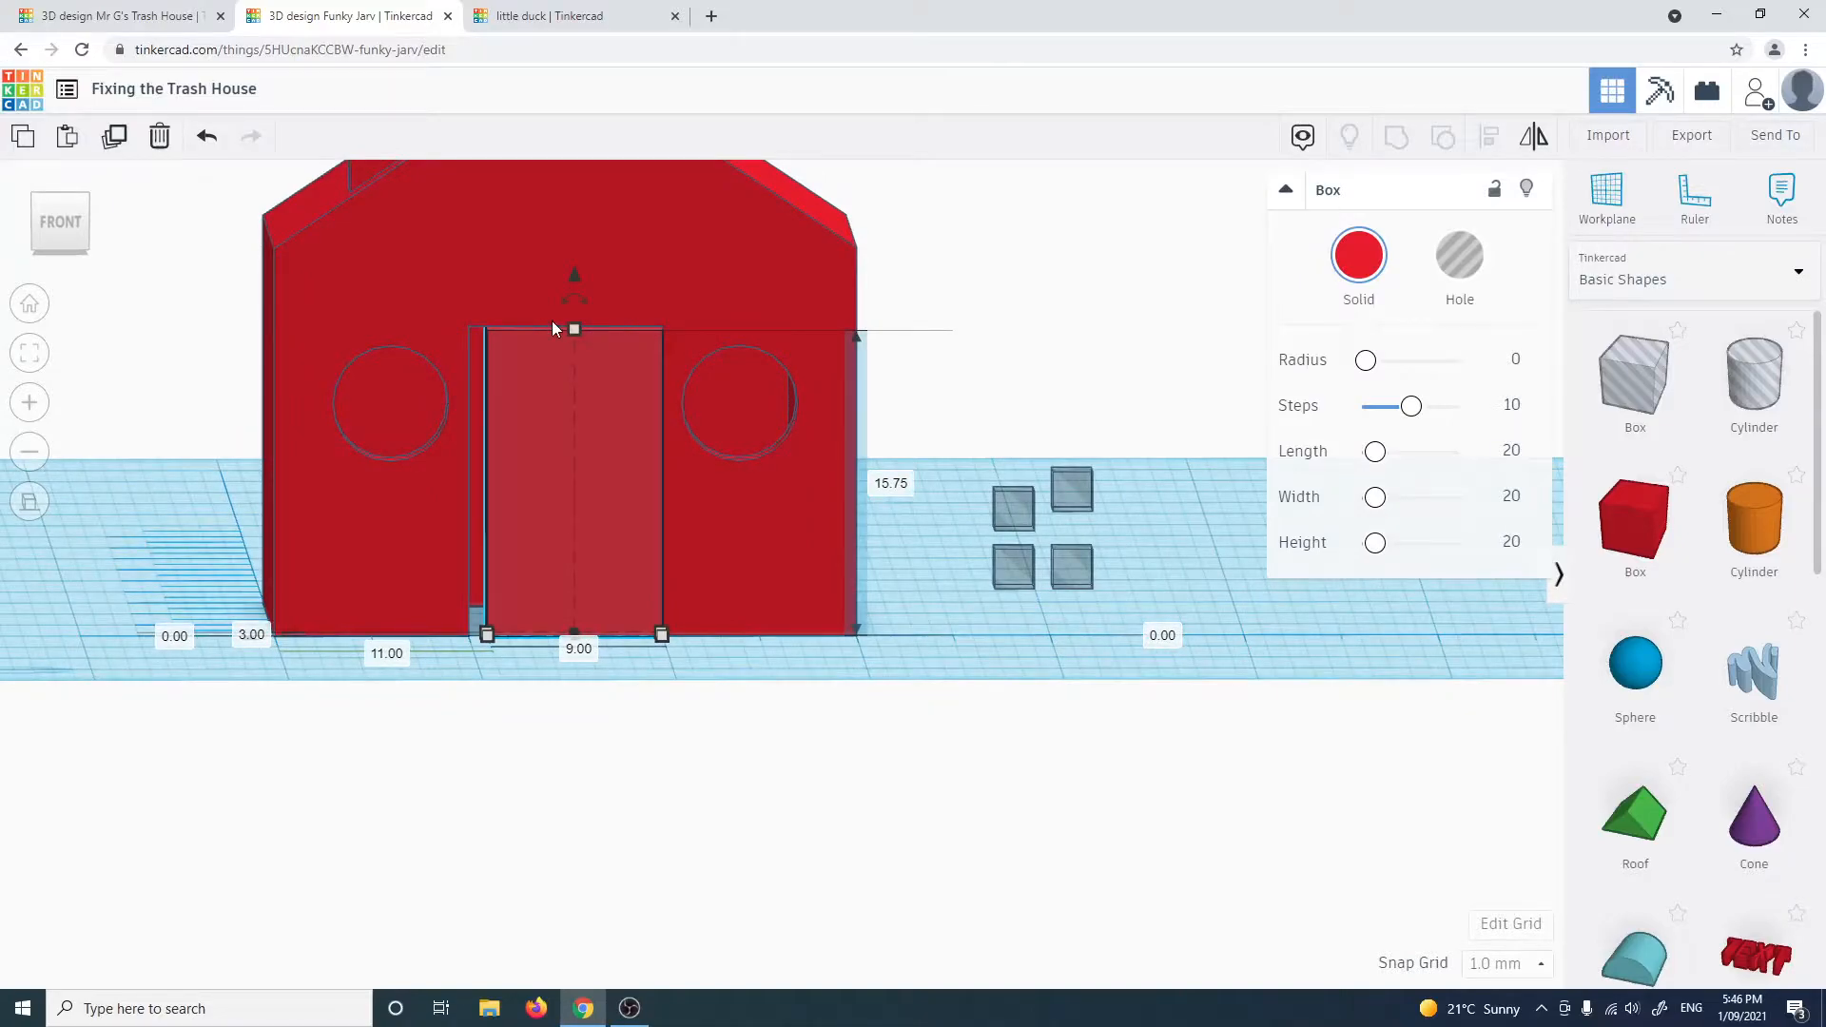
right_click_drag(548, 323, 620, 321)
right_click_drag(601, 393, 571, 500)
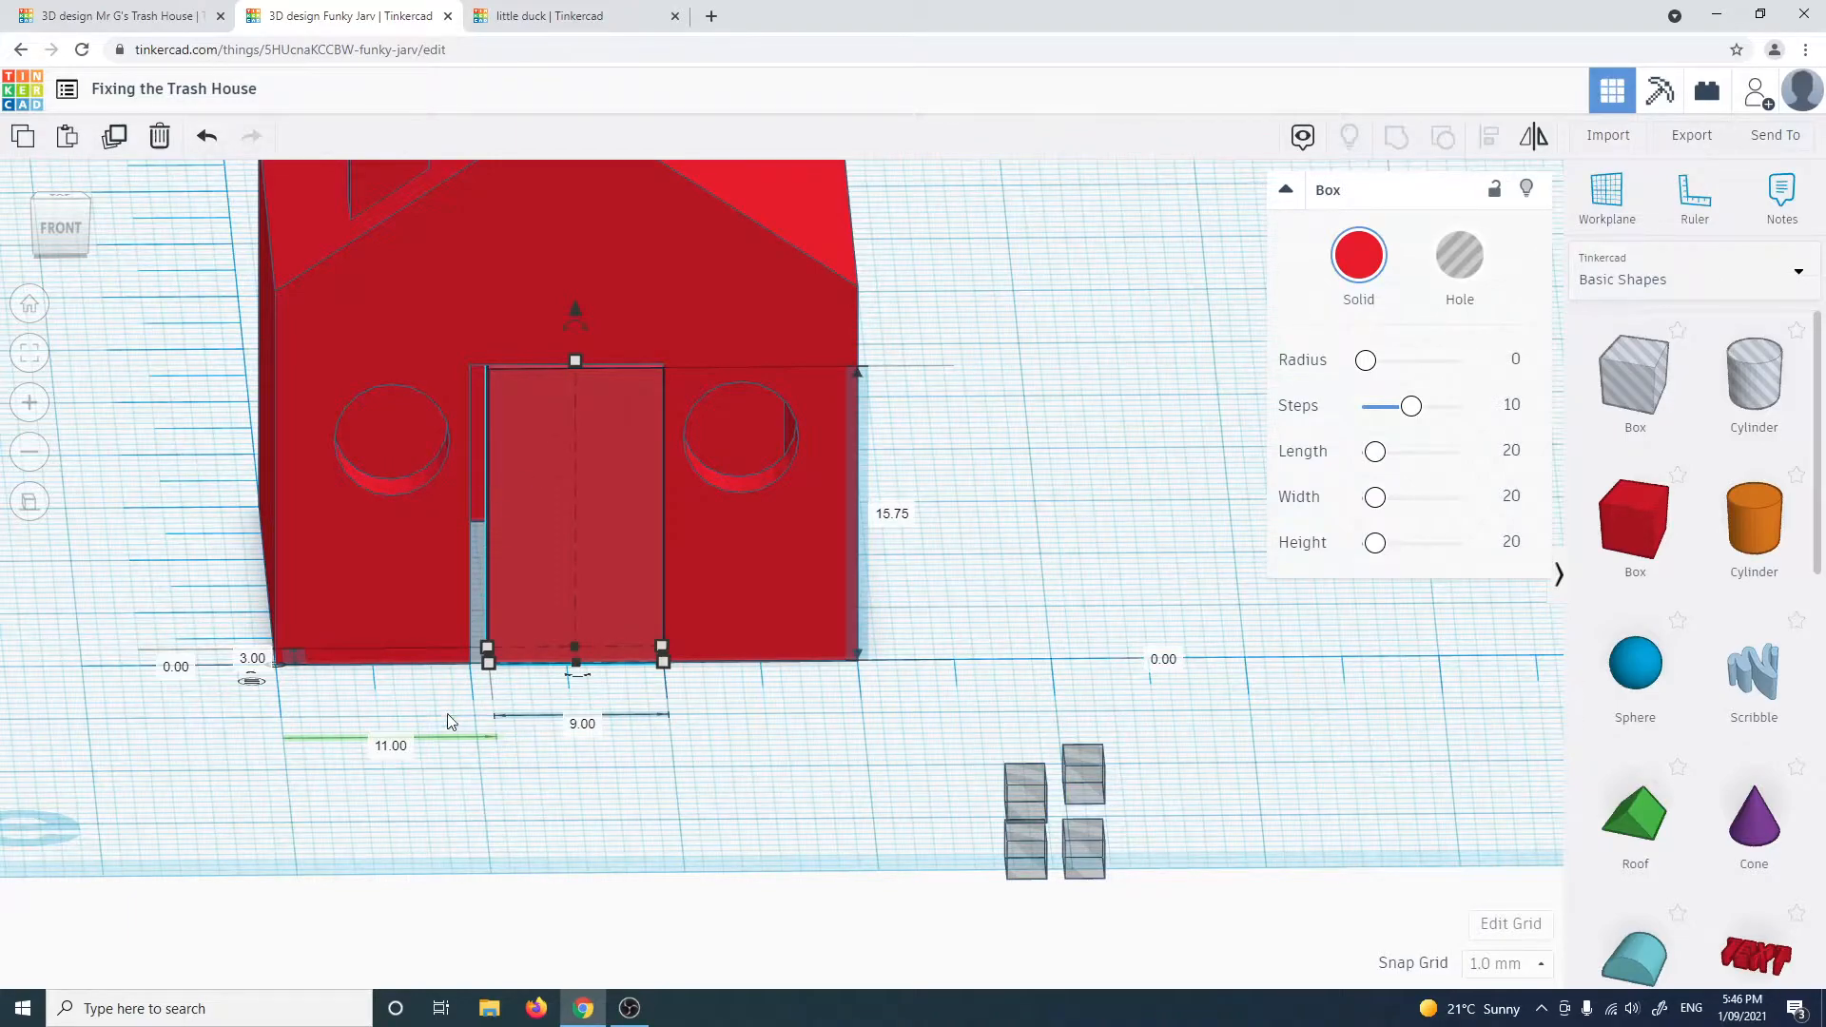
left_click(411, 626)
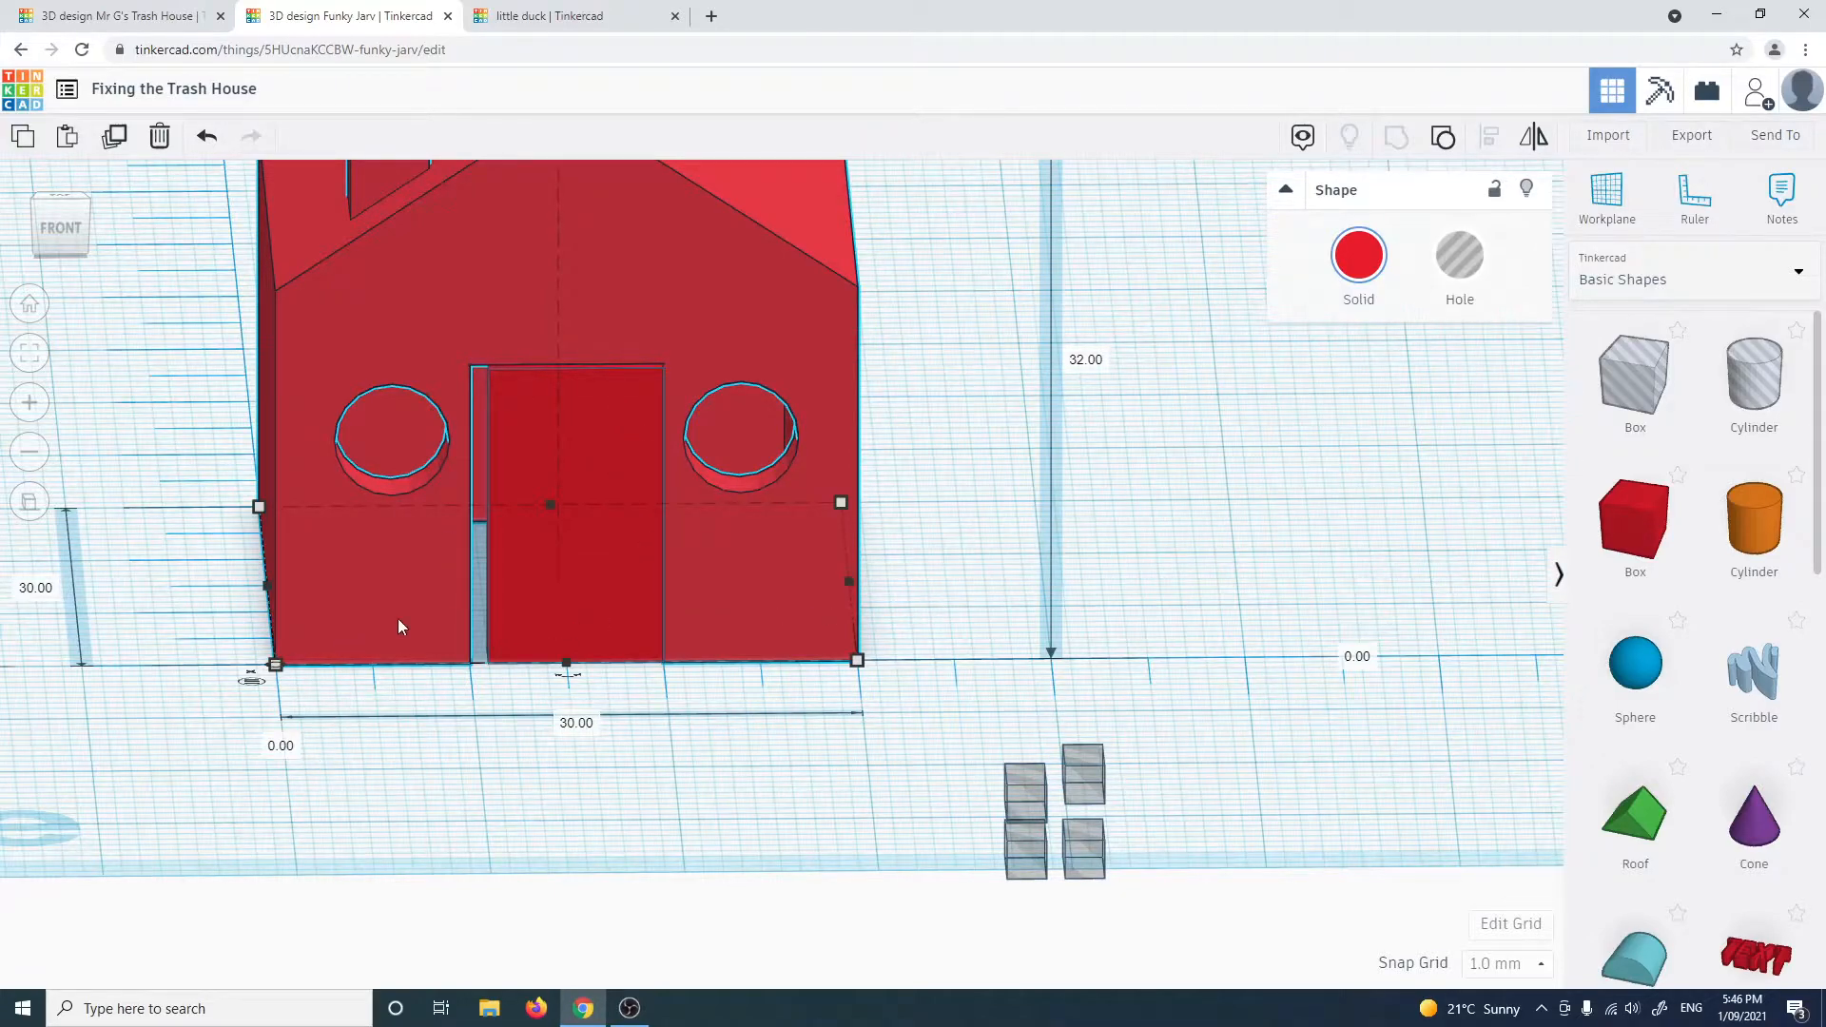
left_click(532, 599)
left_click(392, 748)
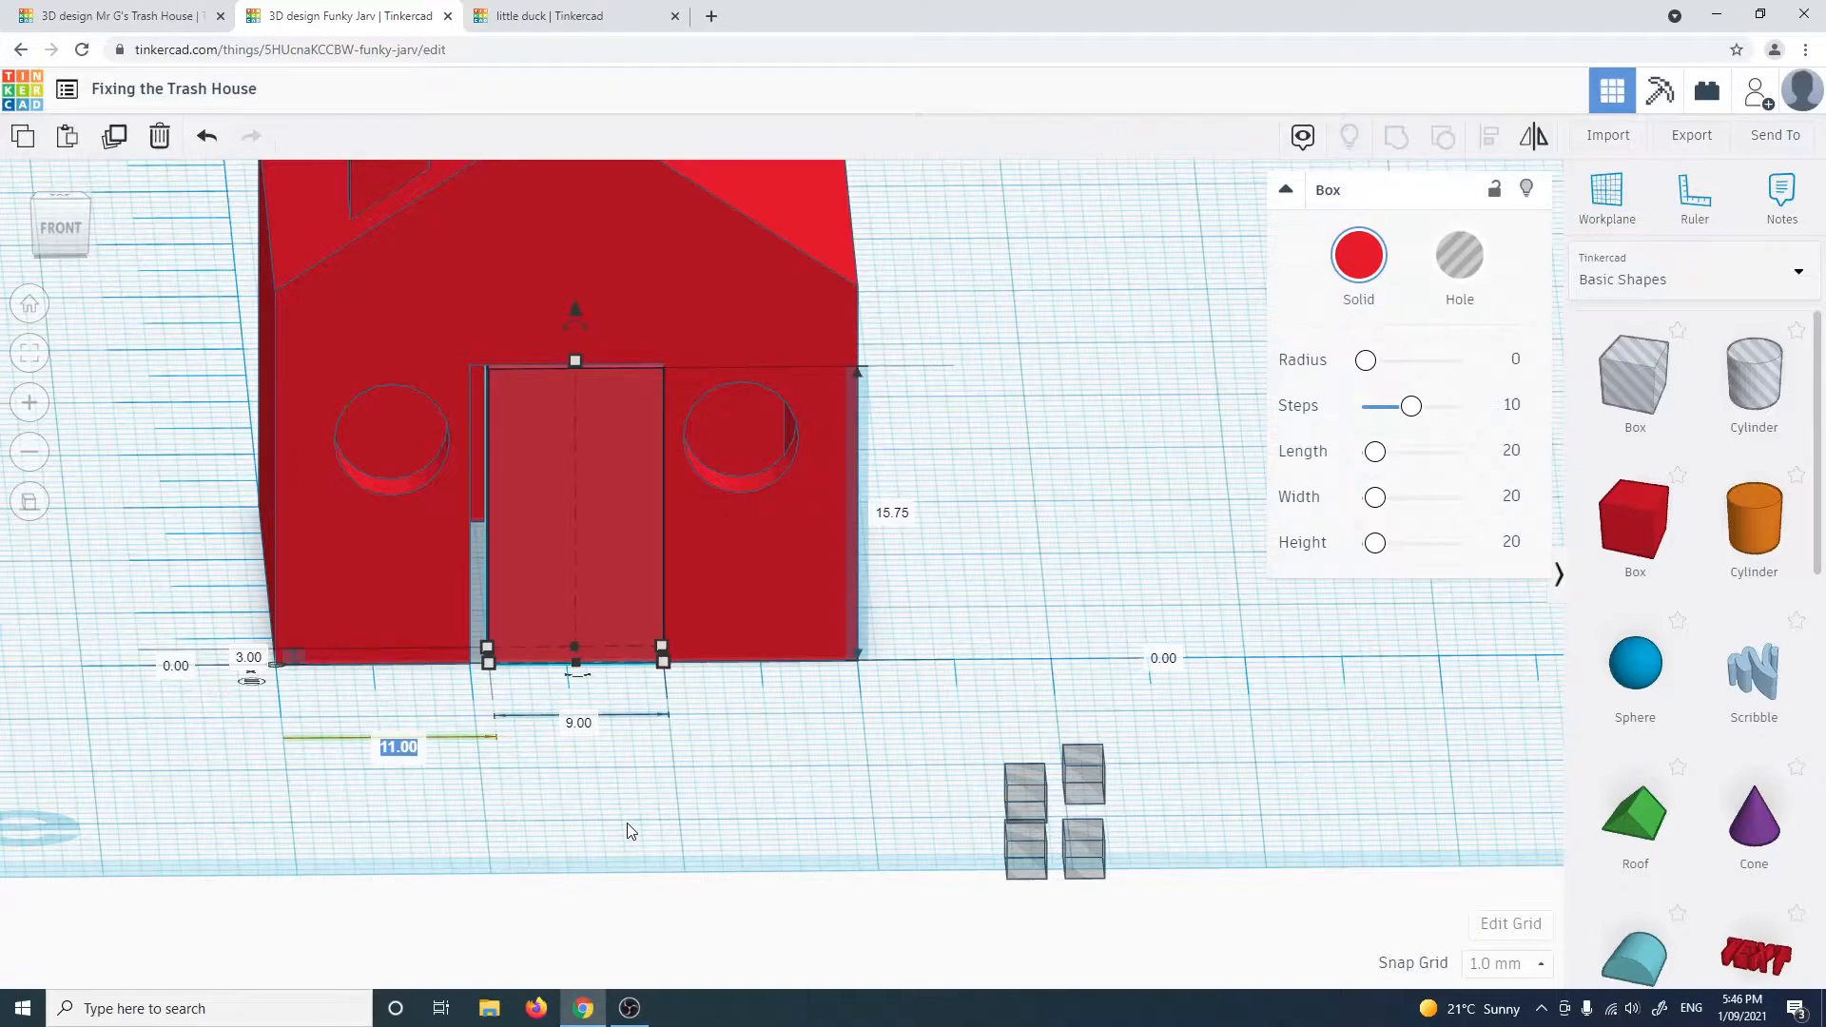
type("10.25")
key("Return")
Set the door box's width to 9.5 mm
scroll(290, 746, "up", 3)
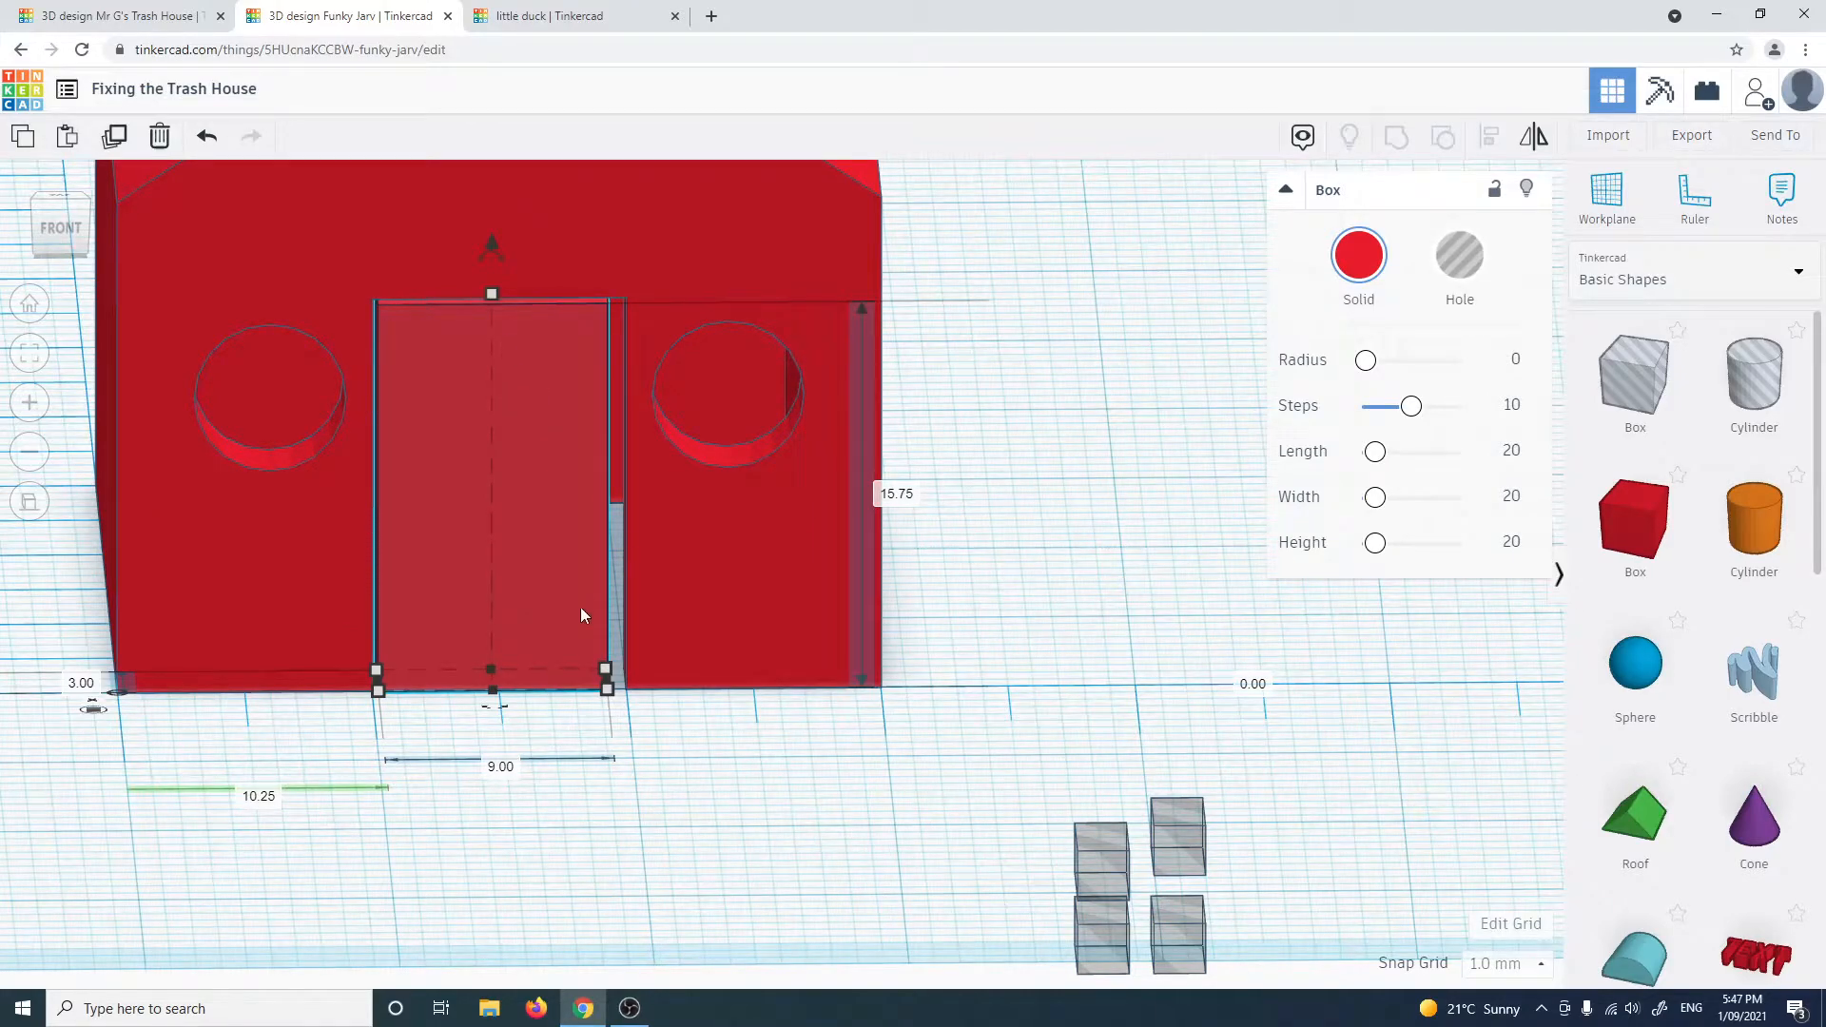
right_click_drag(611, 783, 534, 717)
left_click(483, 687)
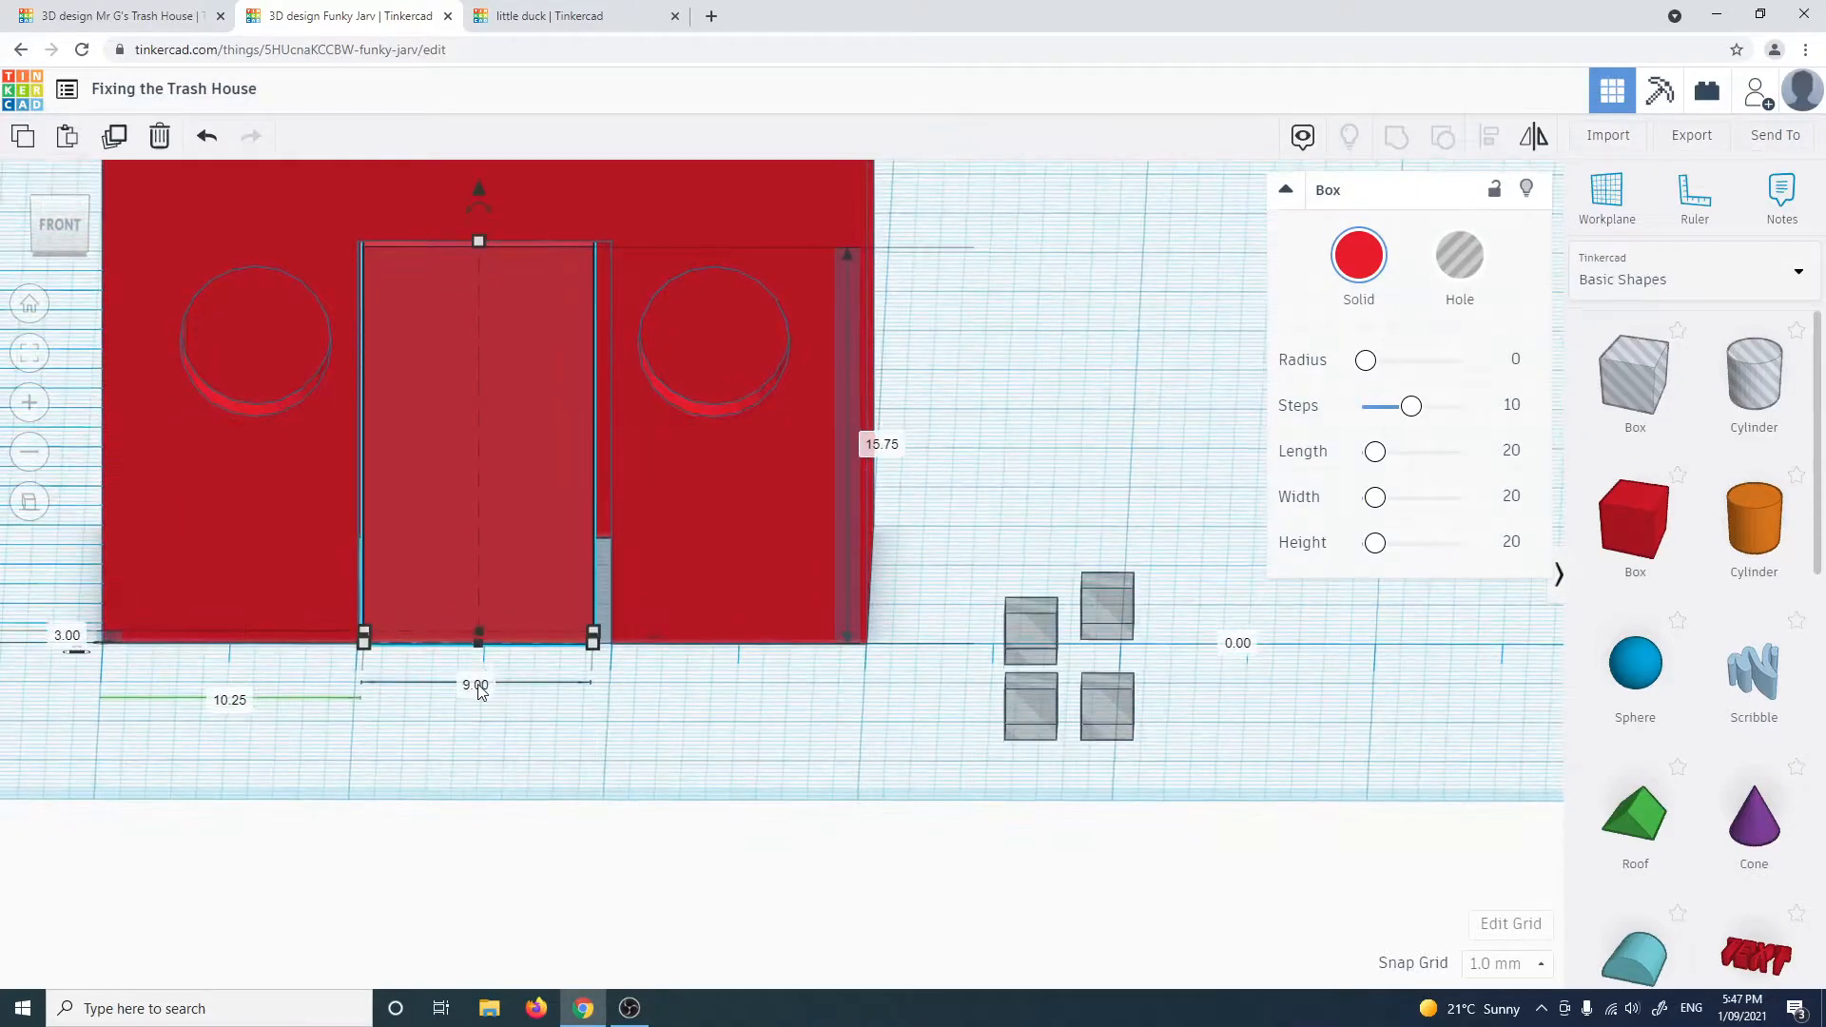
type("9.5")
key("Return")
left_click(676, 757)
Check the door's fit in the doorway and ungroup the set of four small window holes
right_click_drag(676, 757, 607, 377)
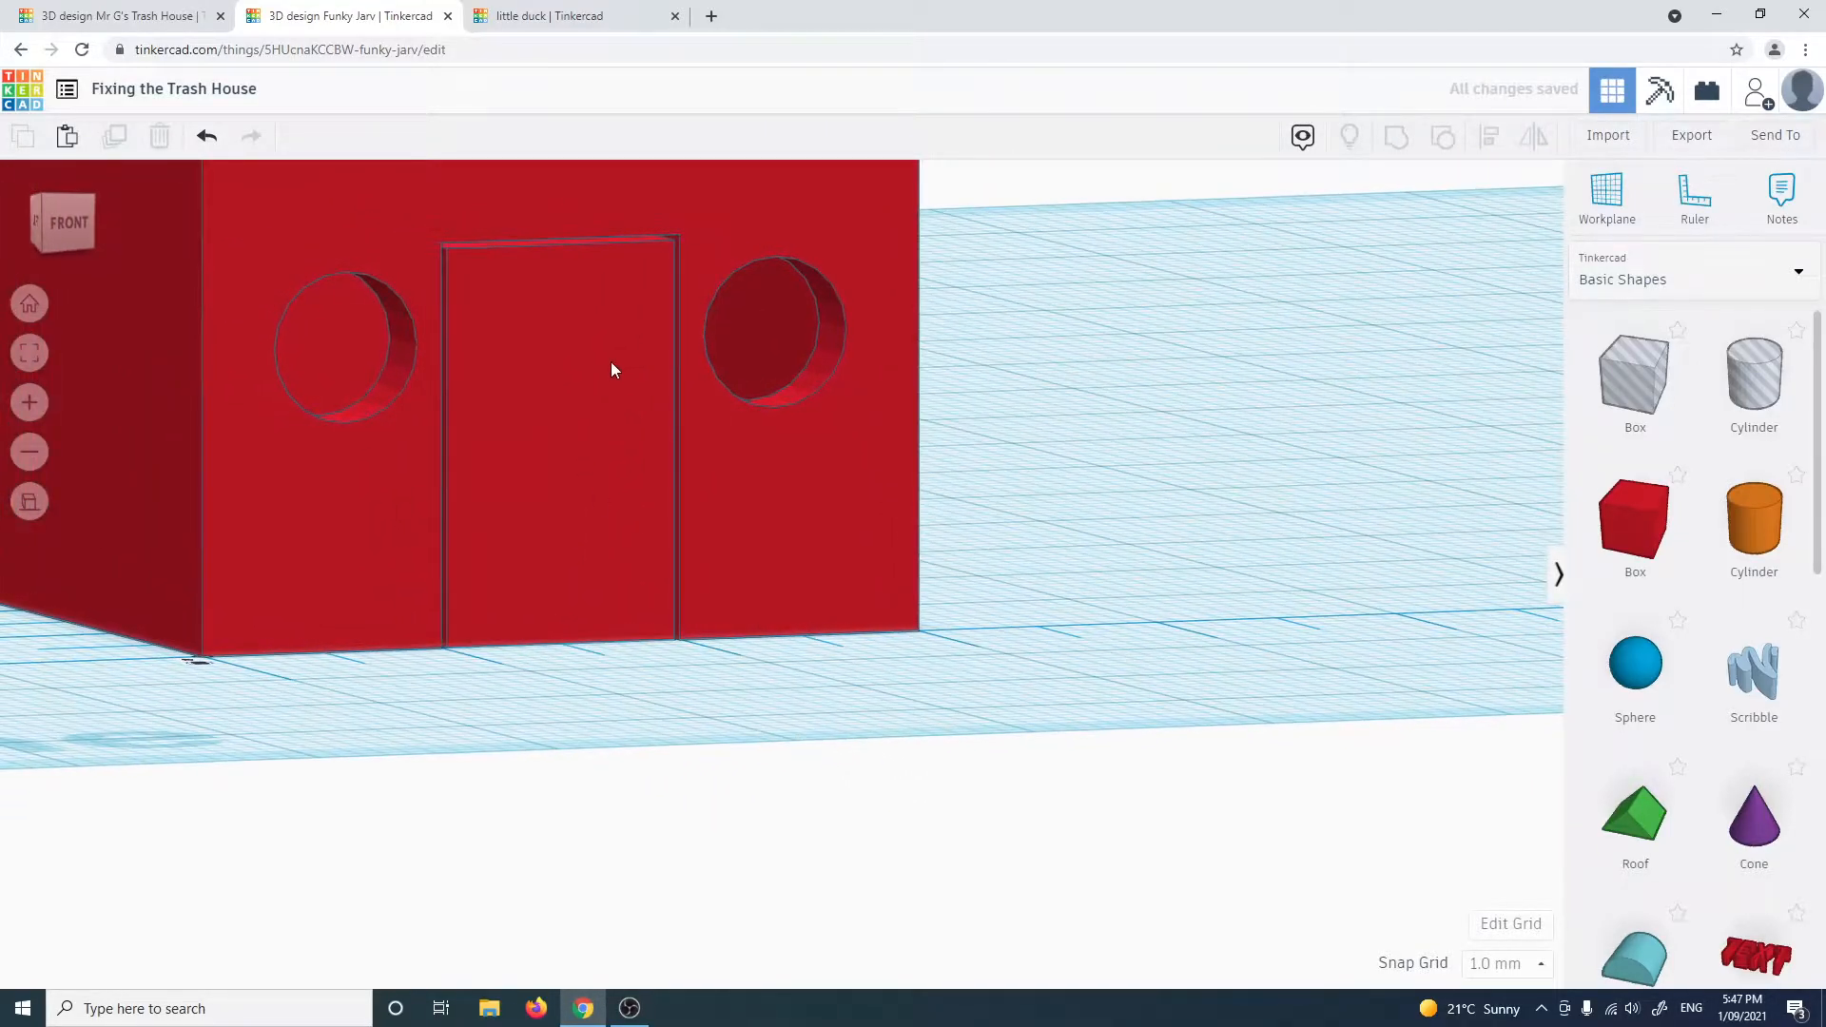
right_click_drag(681, 779, 342, 191)
right_click_drag(528, 440, 289, 253)
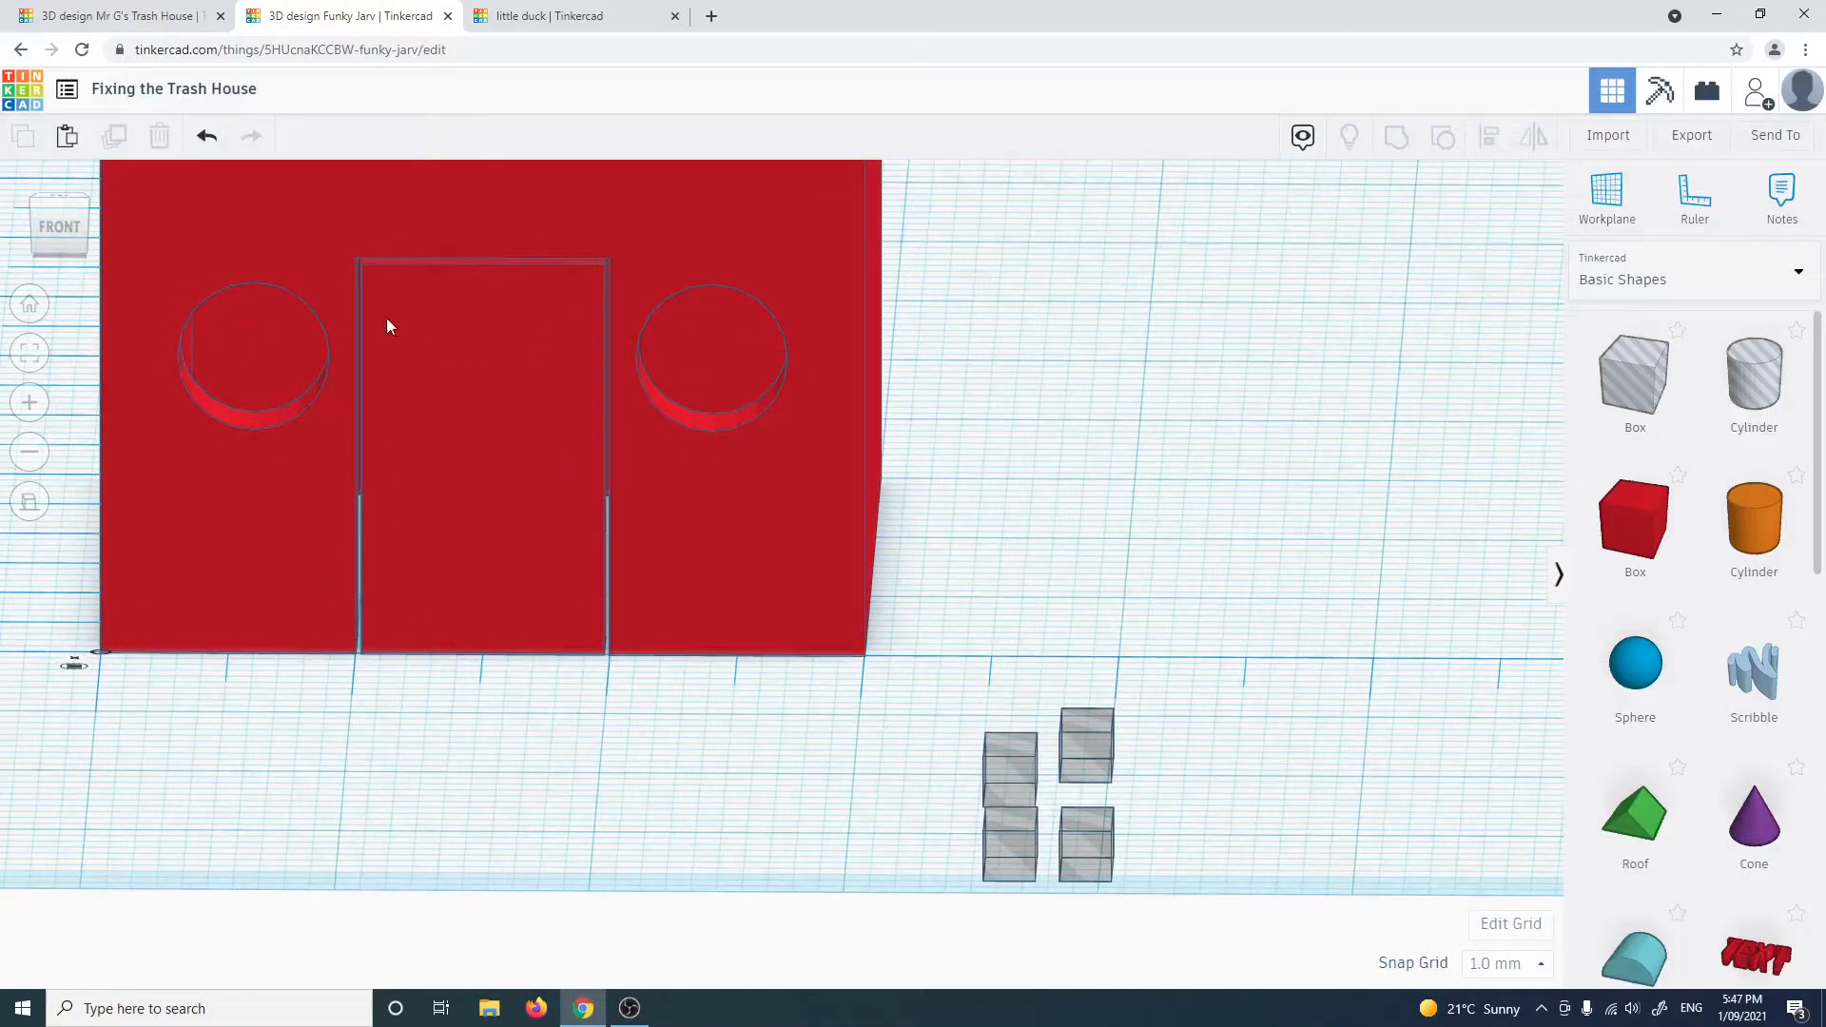
right_click_drag(504, 501, 664, 766)
left_click(991, 528)
mouse_move(1093, 600)
right_mouse_down()
mouse_move(1122, 626)
mouse_move(1108, 602)
right_mouse_up()
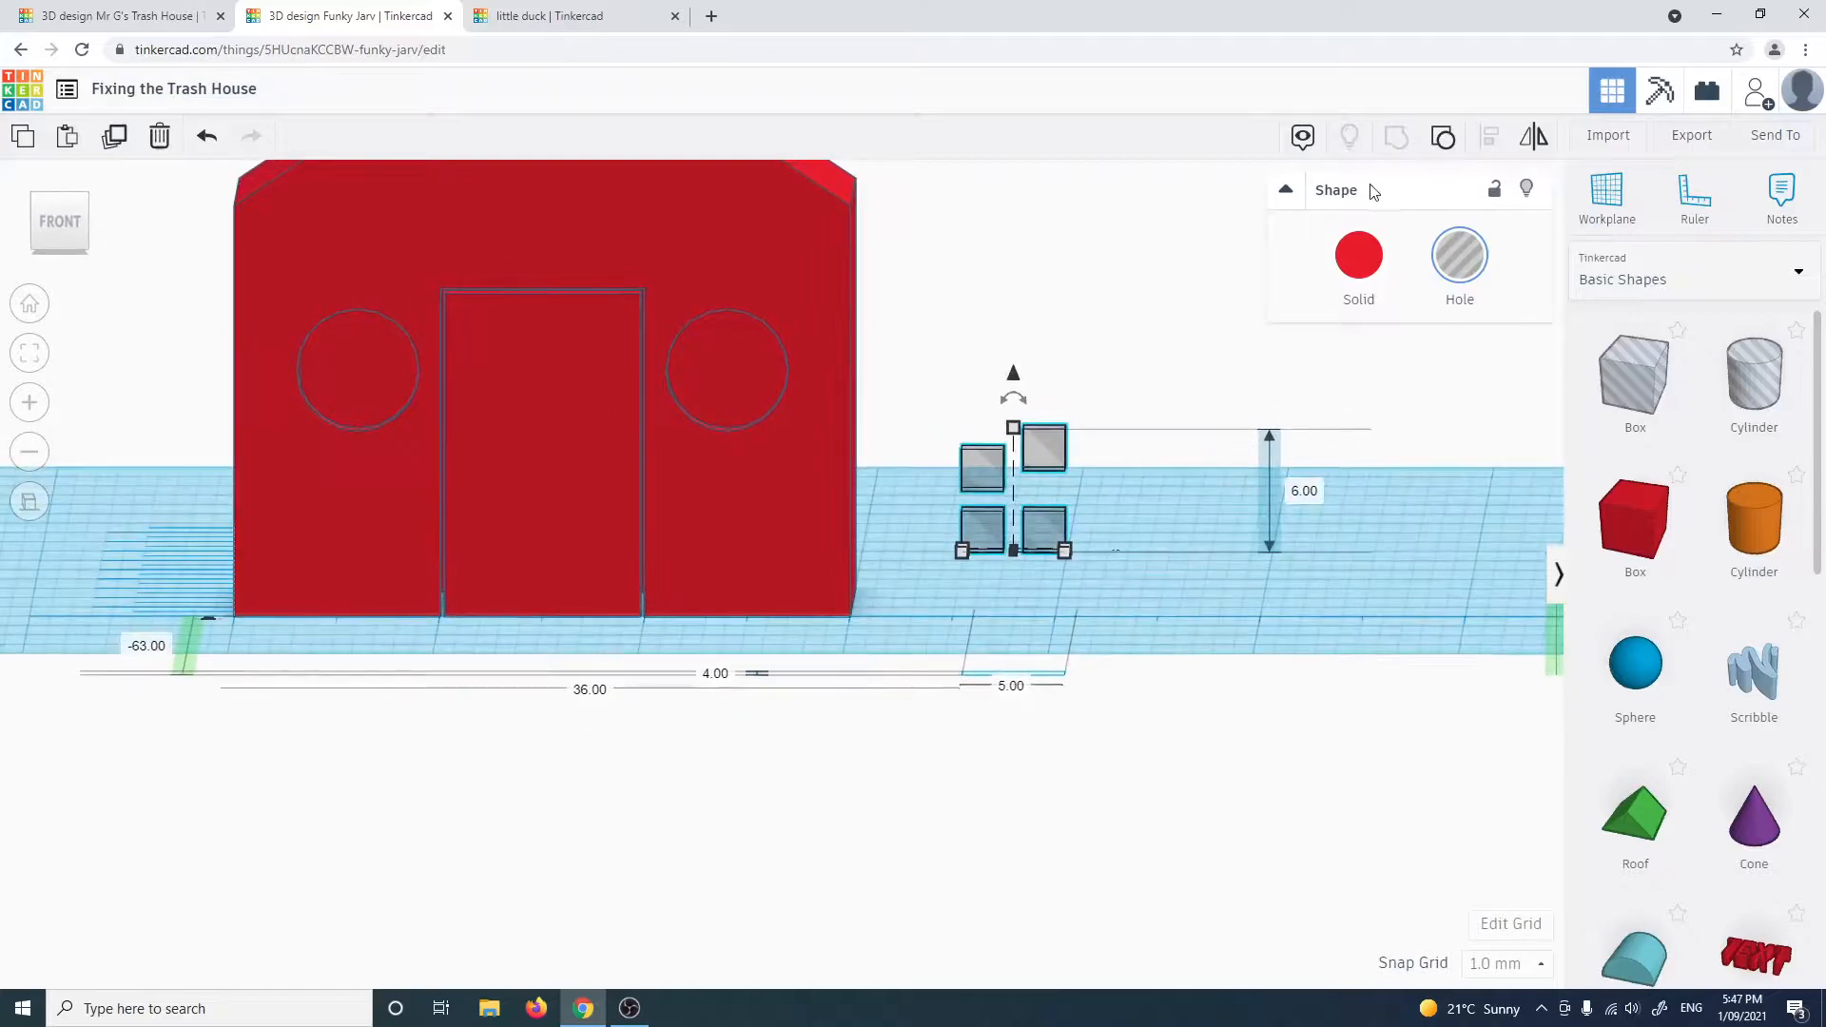
left_click(1442, 136)
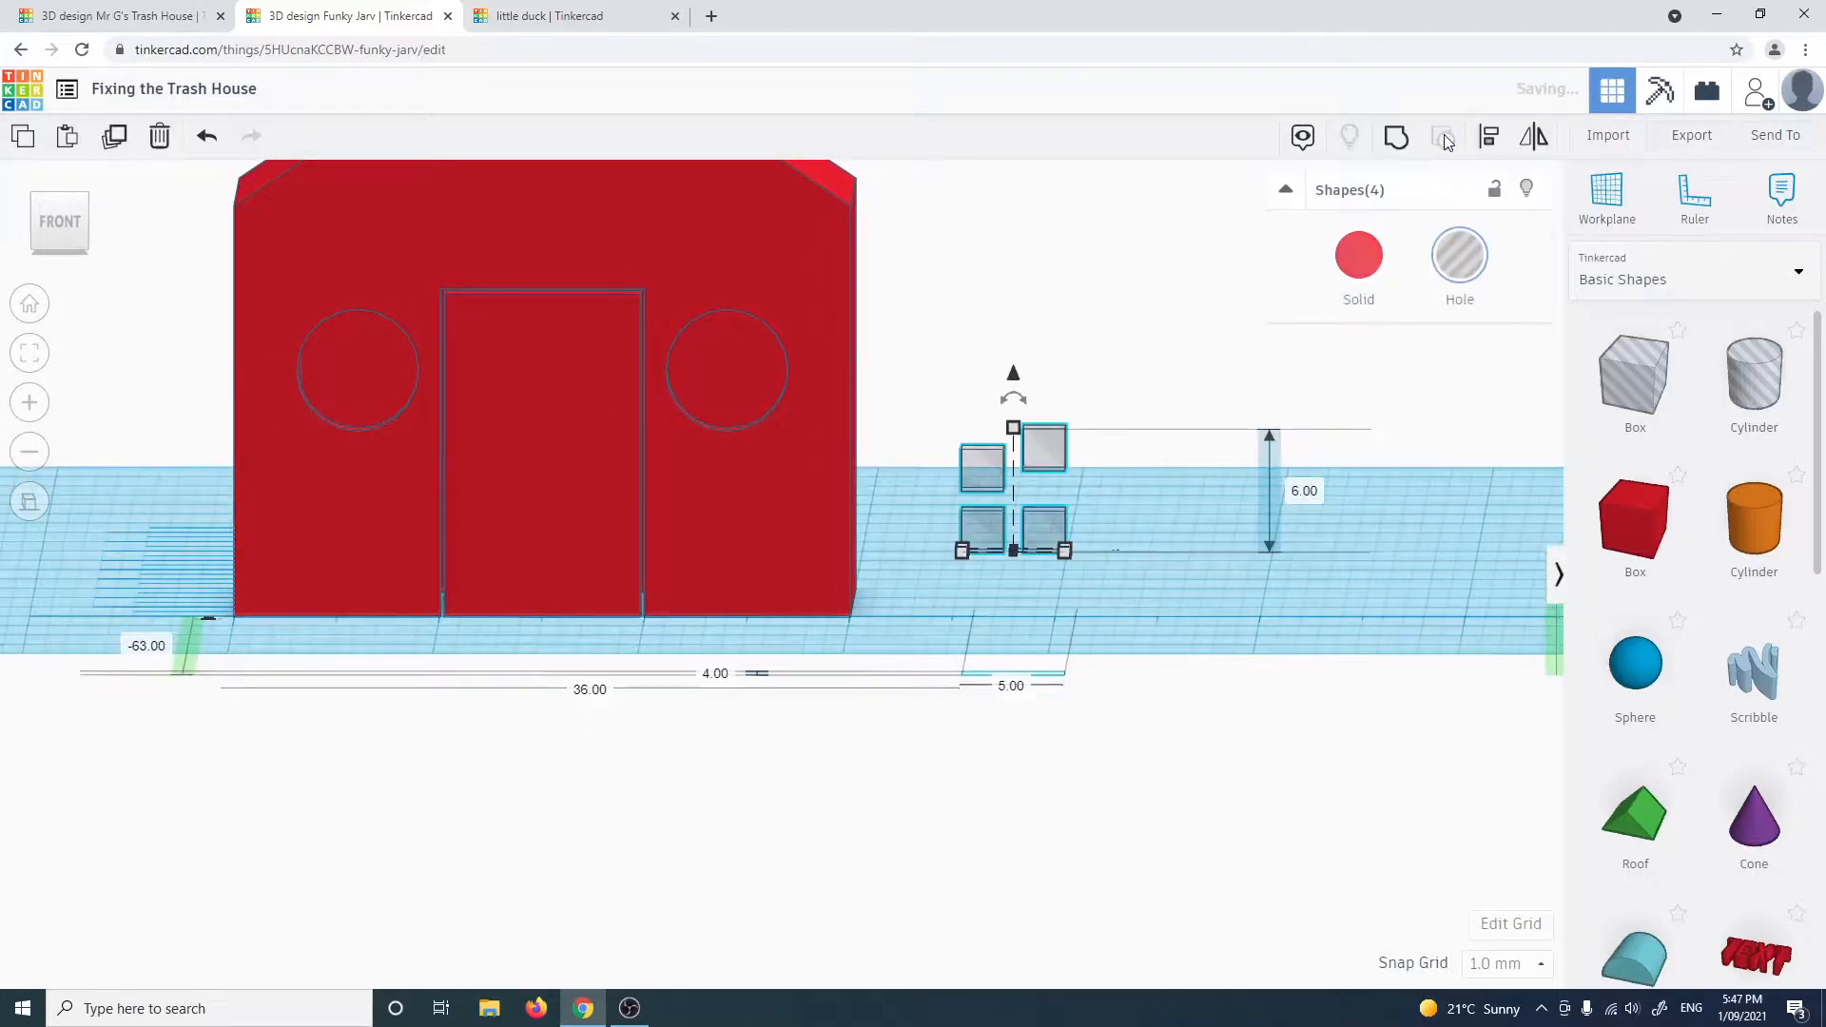
Lower the raised upper window hole by 1 mm to line it up with the hole beside it
left_click(1069, 459)
left_click(1036, 450)
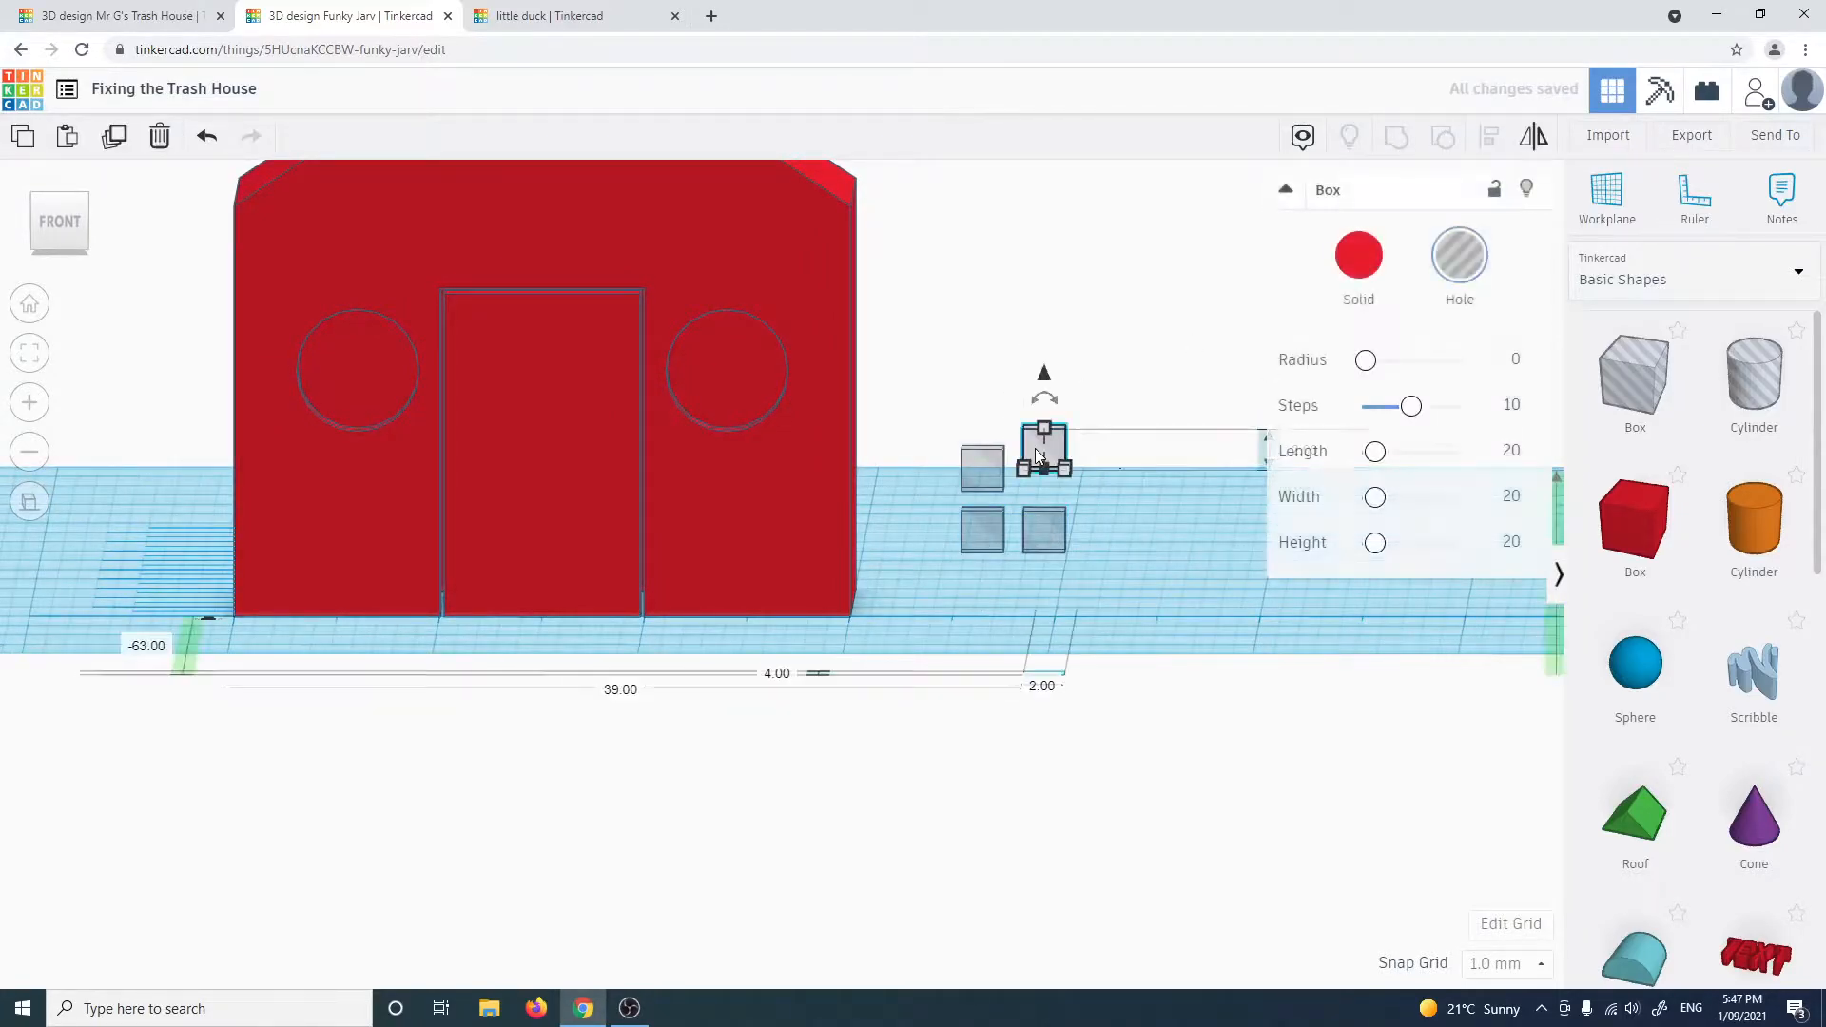
left_click_drag(1046, 370, 1046, 391)
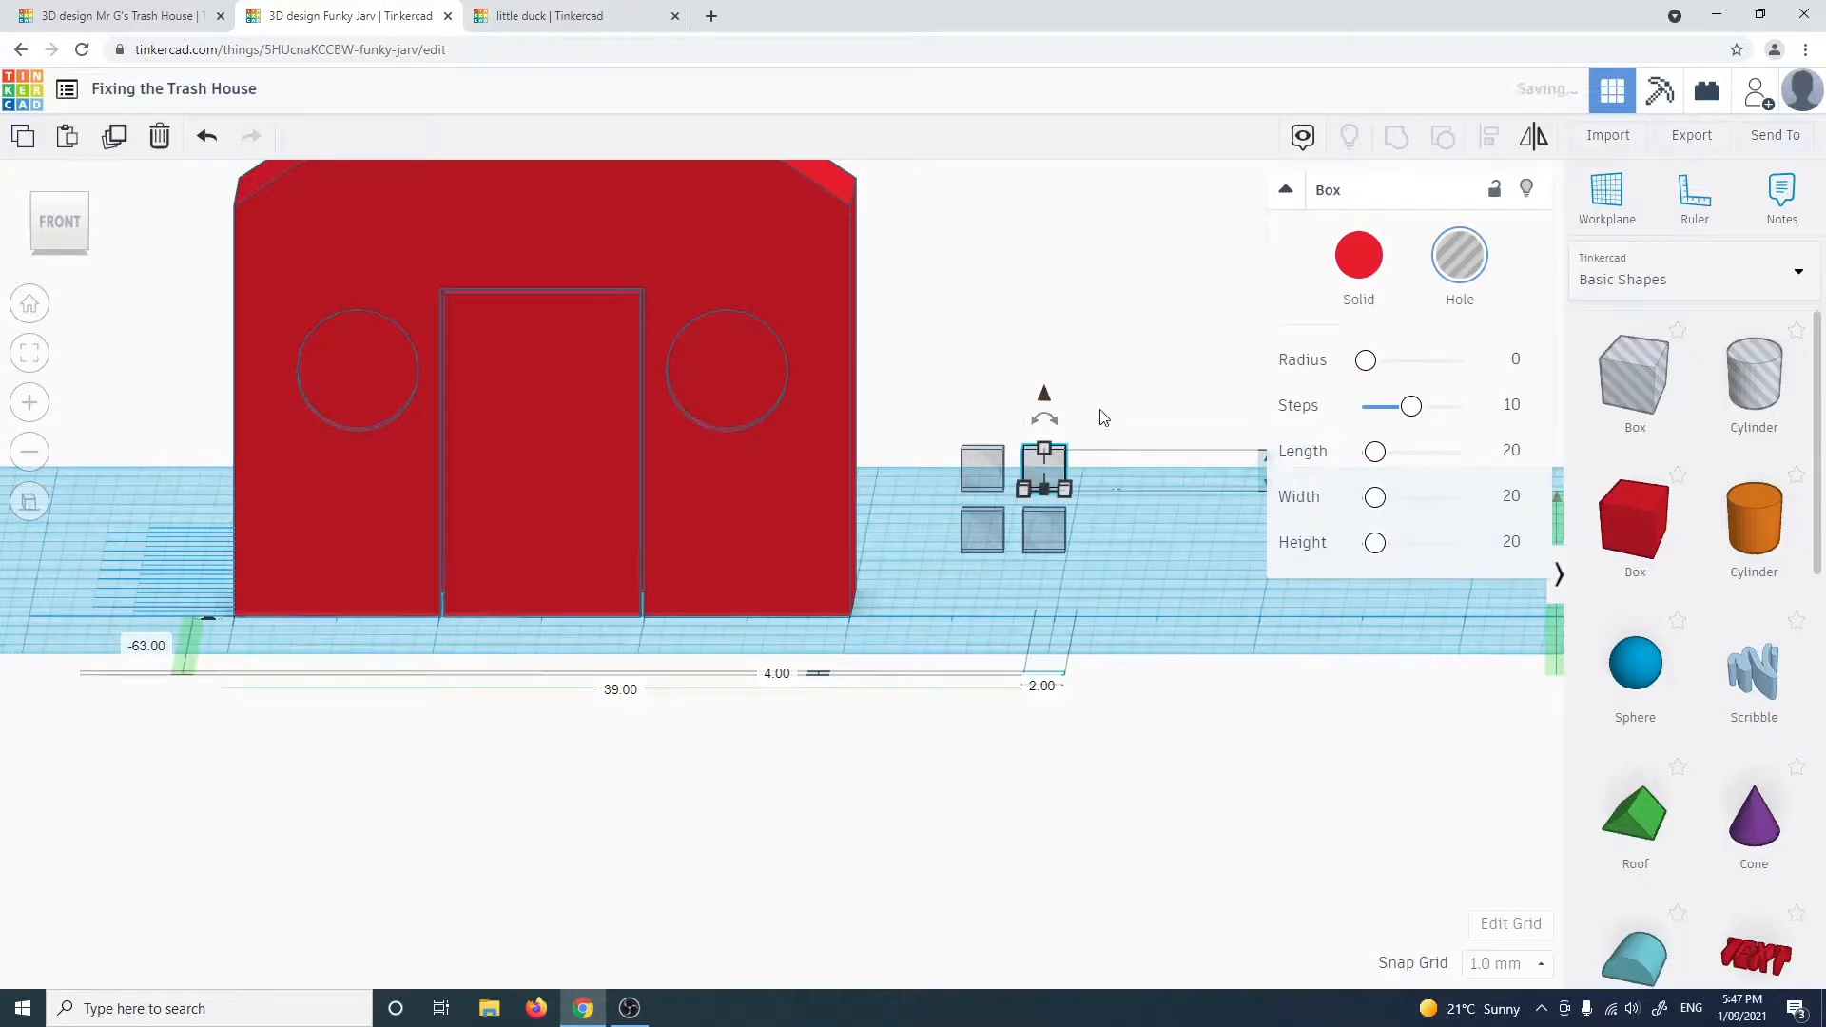
left_click(1179, 595)
Select all four small window holes and group them into a single hole shape
right_click_drag(1183, 603, 1014, 461)
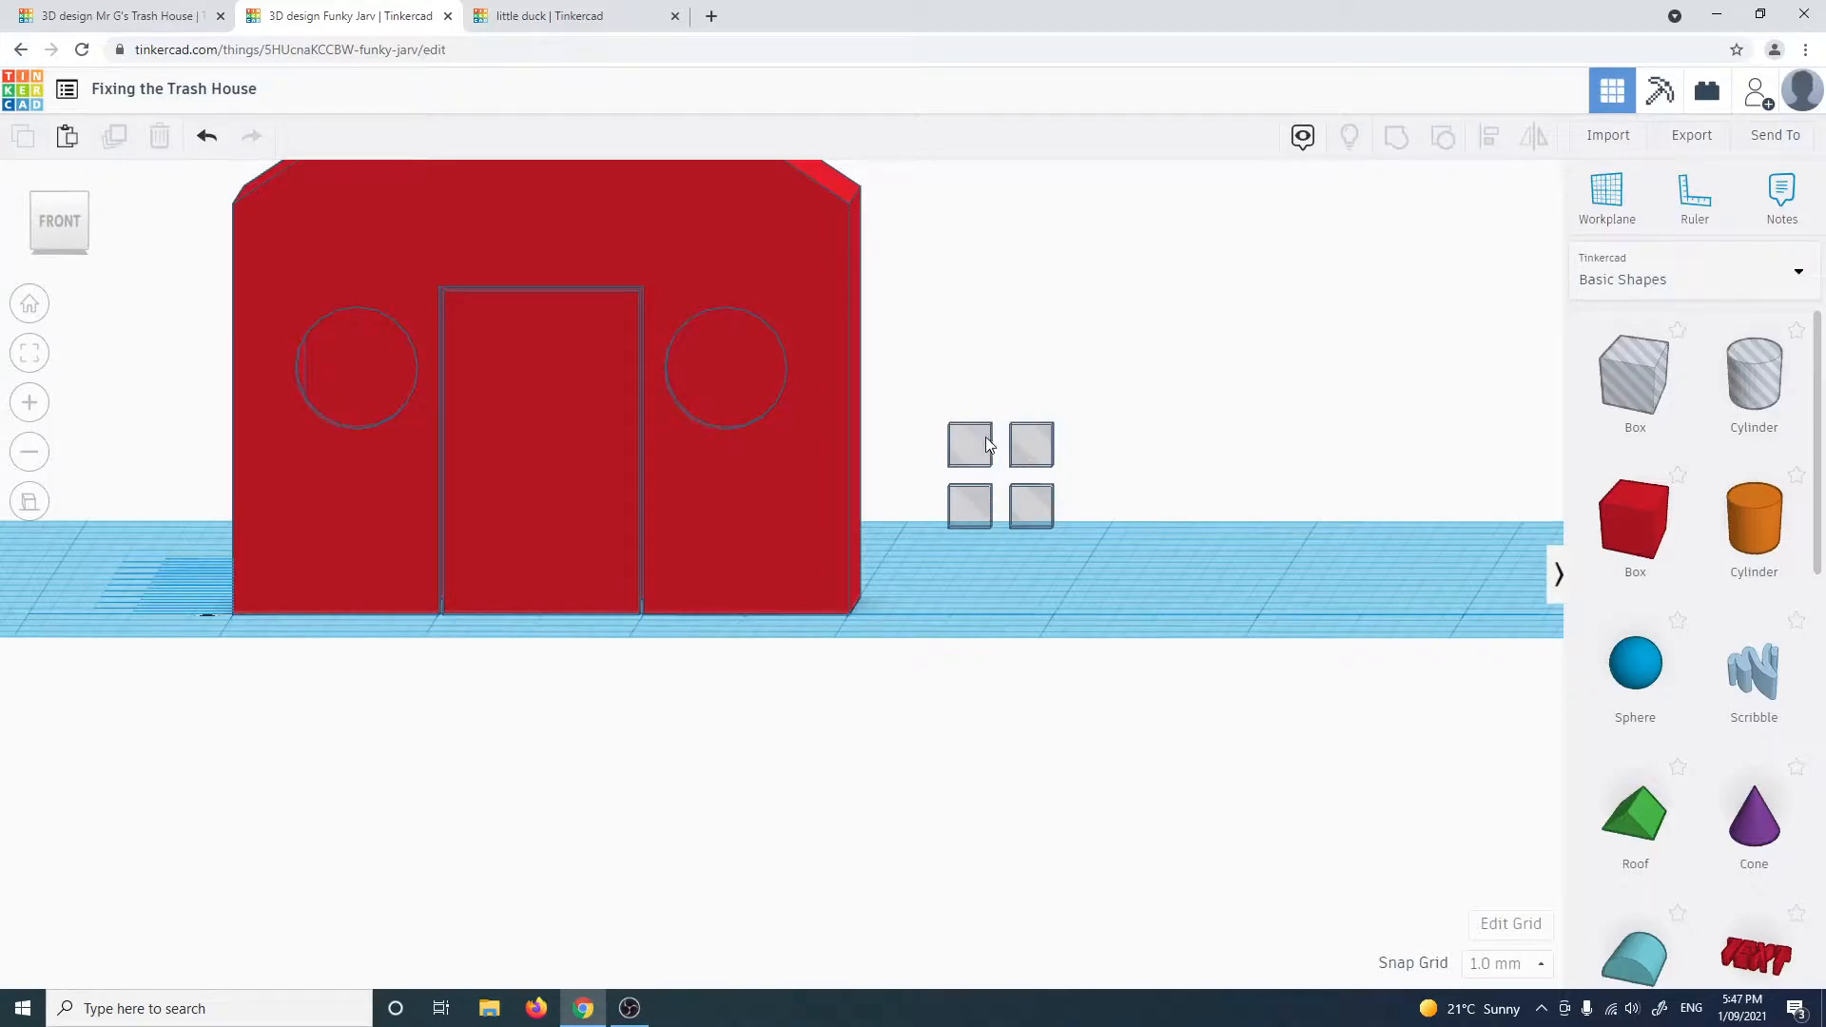
left_click(985, 436)
left_click(1023, 449, "shift")
left_click(959, 516, "shift")
left_click(1025, 509, "shift")
right_click_drag(1078, 612, 1236, 254)
left_click(1393, 135)
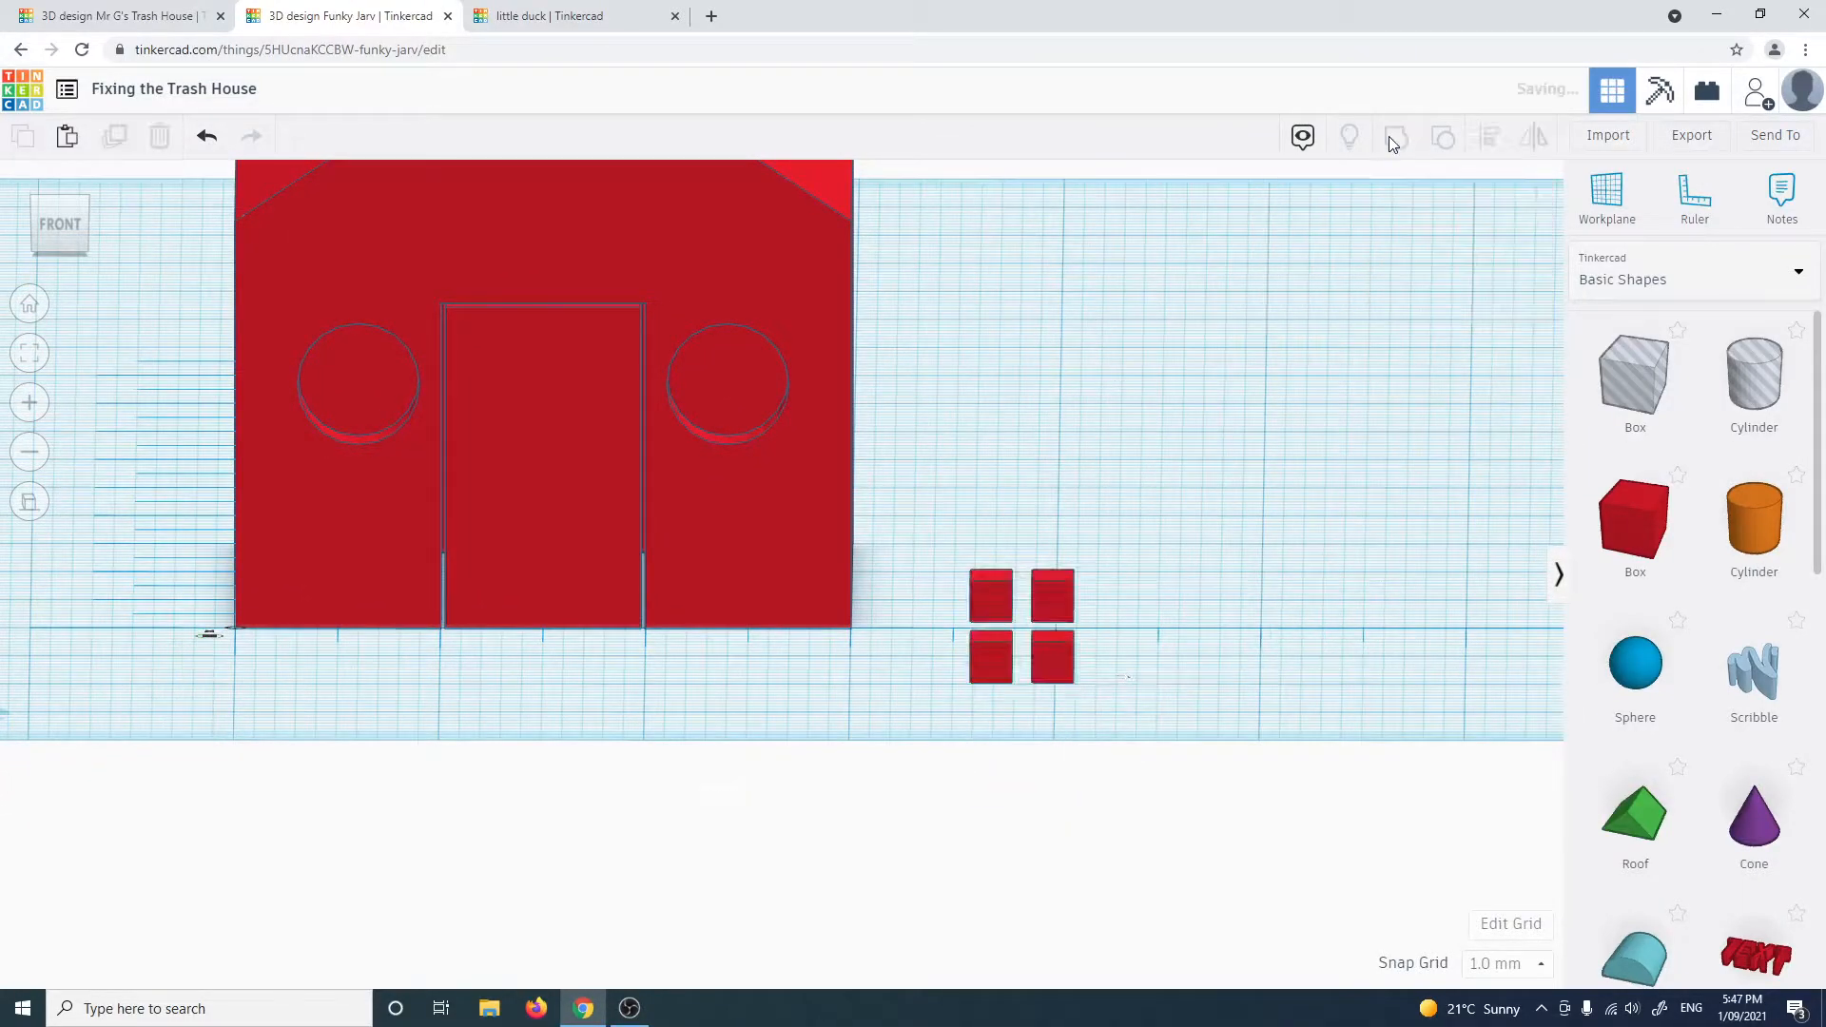
right_click_drag(1120, 502, 1072, 528)
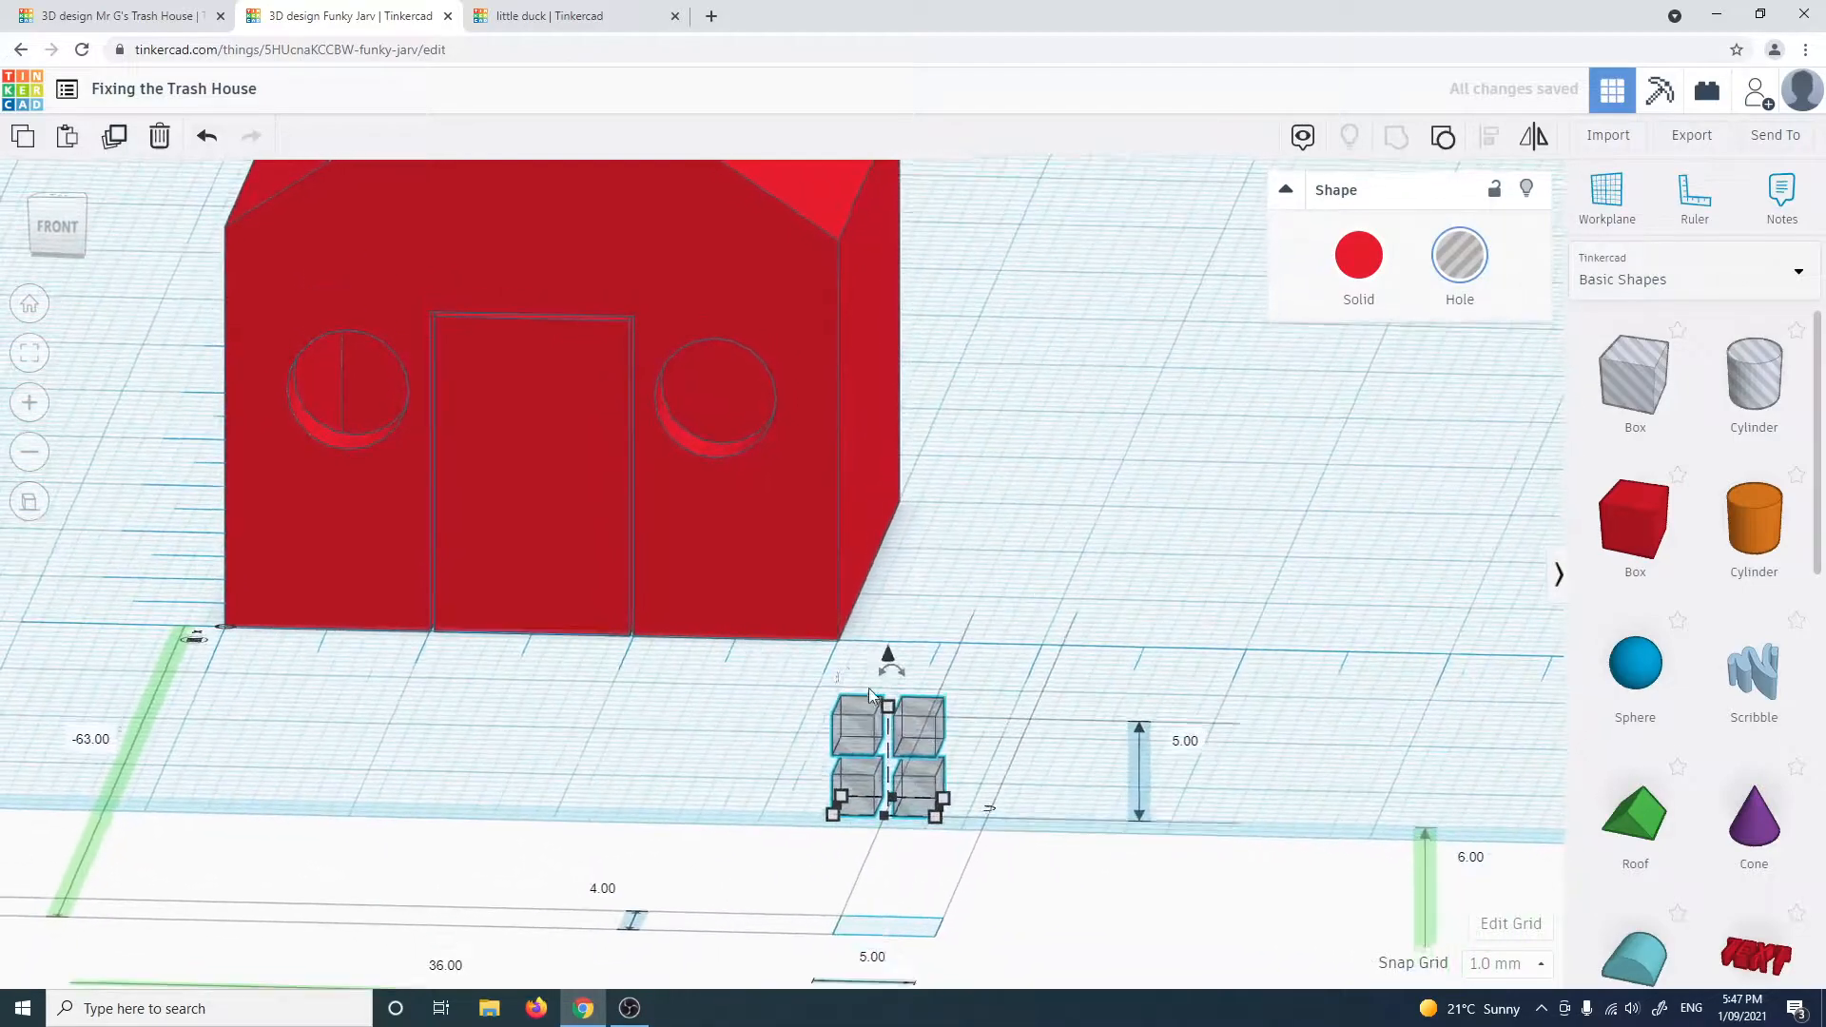
Move the grouped window holes into the door, 12 mm across and -1 mm in depth from the ruler origin
left_click_drag(864, 731, 546, 655)
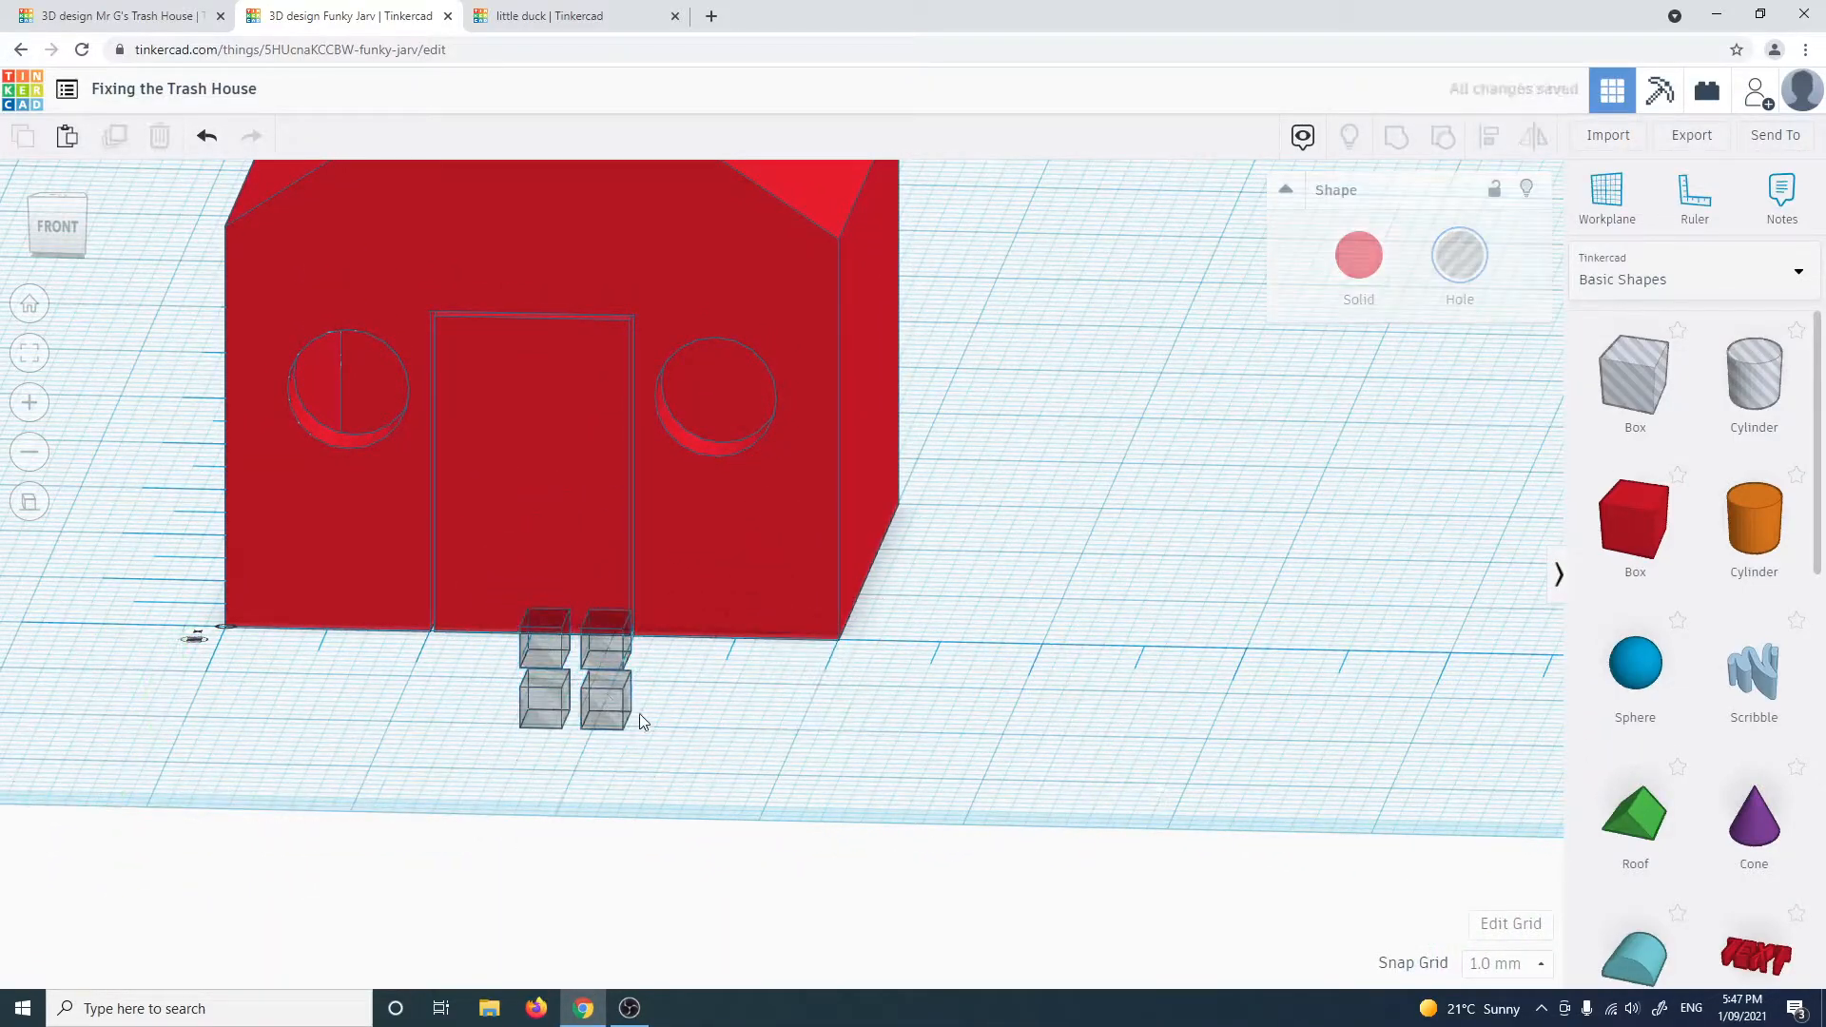
left_click_drag(533, 645, 515, 507)
right_click_drag(685, 684, 738, 811)
left_click(57, 205)
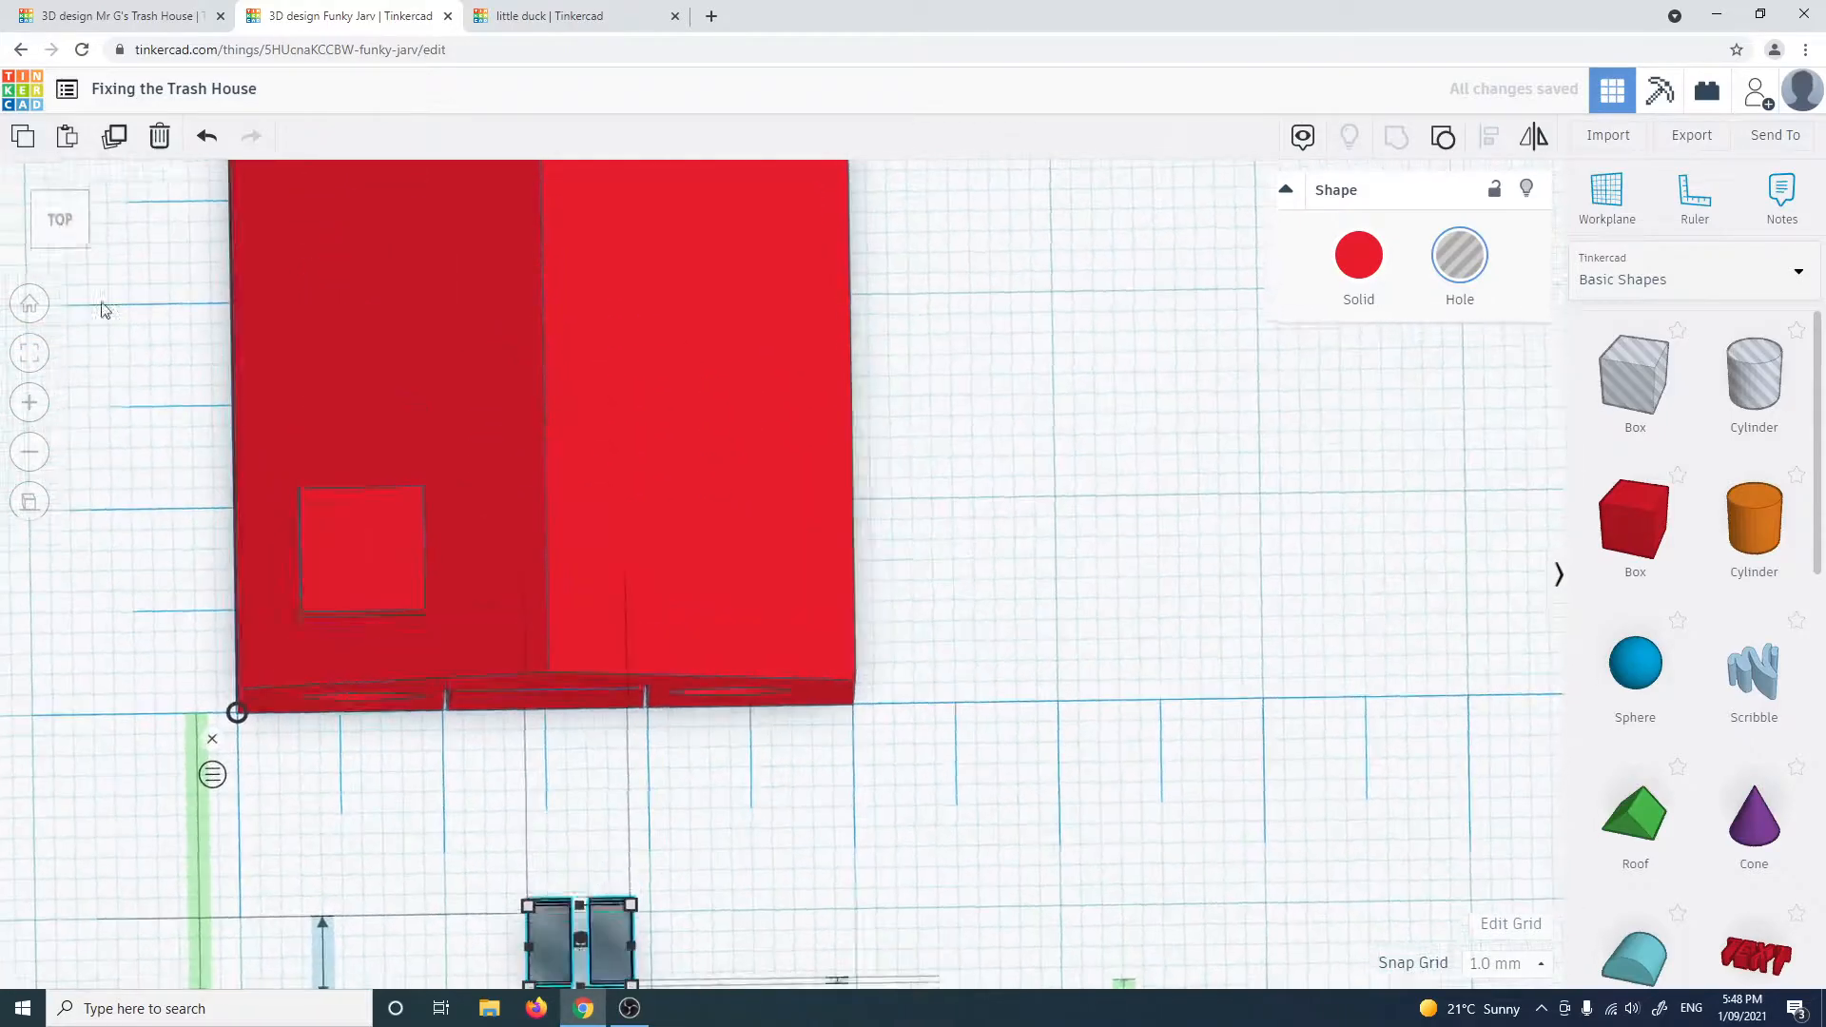
left_click_drag(589, 876, 550, 742)
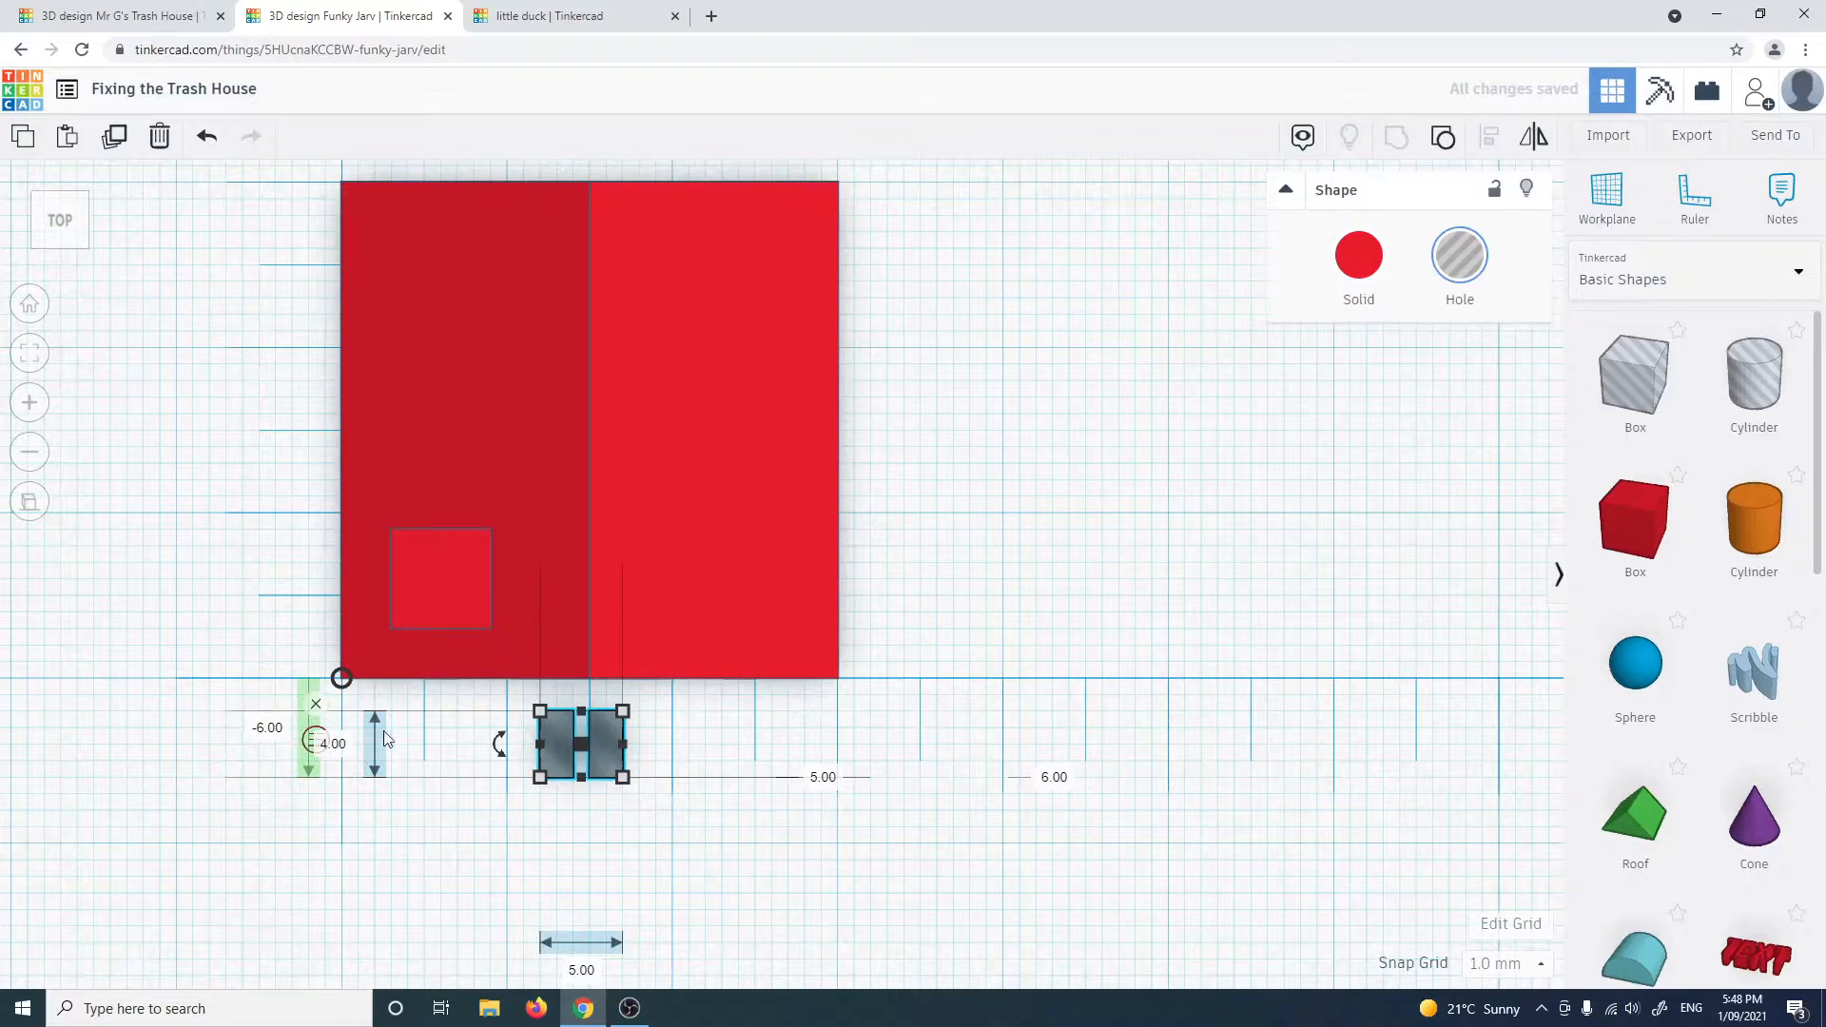
left_click_drag(555, 745, 556, 661)
Raise the window hole group to 9 mm above the workplane, near the door's upper part
right_click_drag(709, 811, 636, 443)
right_click_drag(739, 613, 681, 447)
left_click(52, 231)
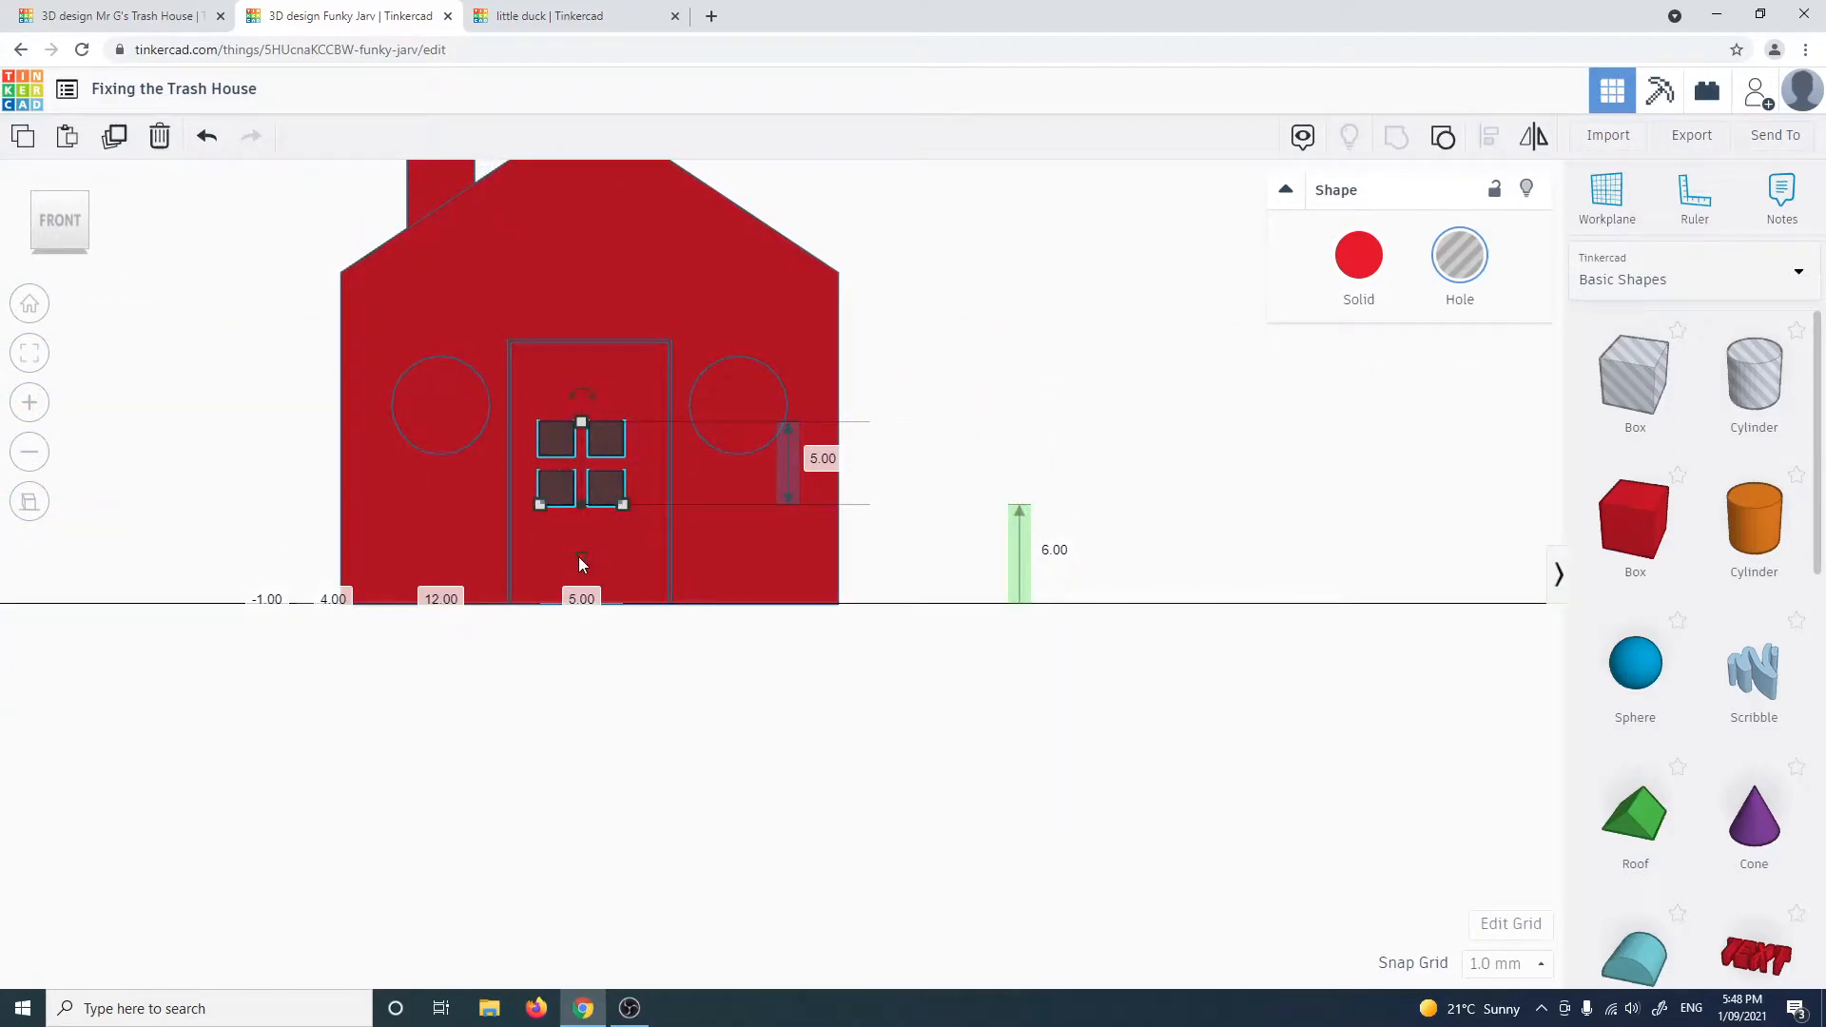
left_click_drag(580, 557, 578, 513)
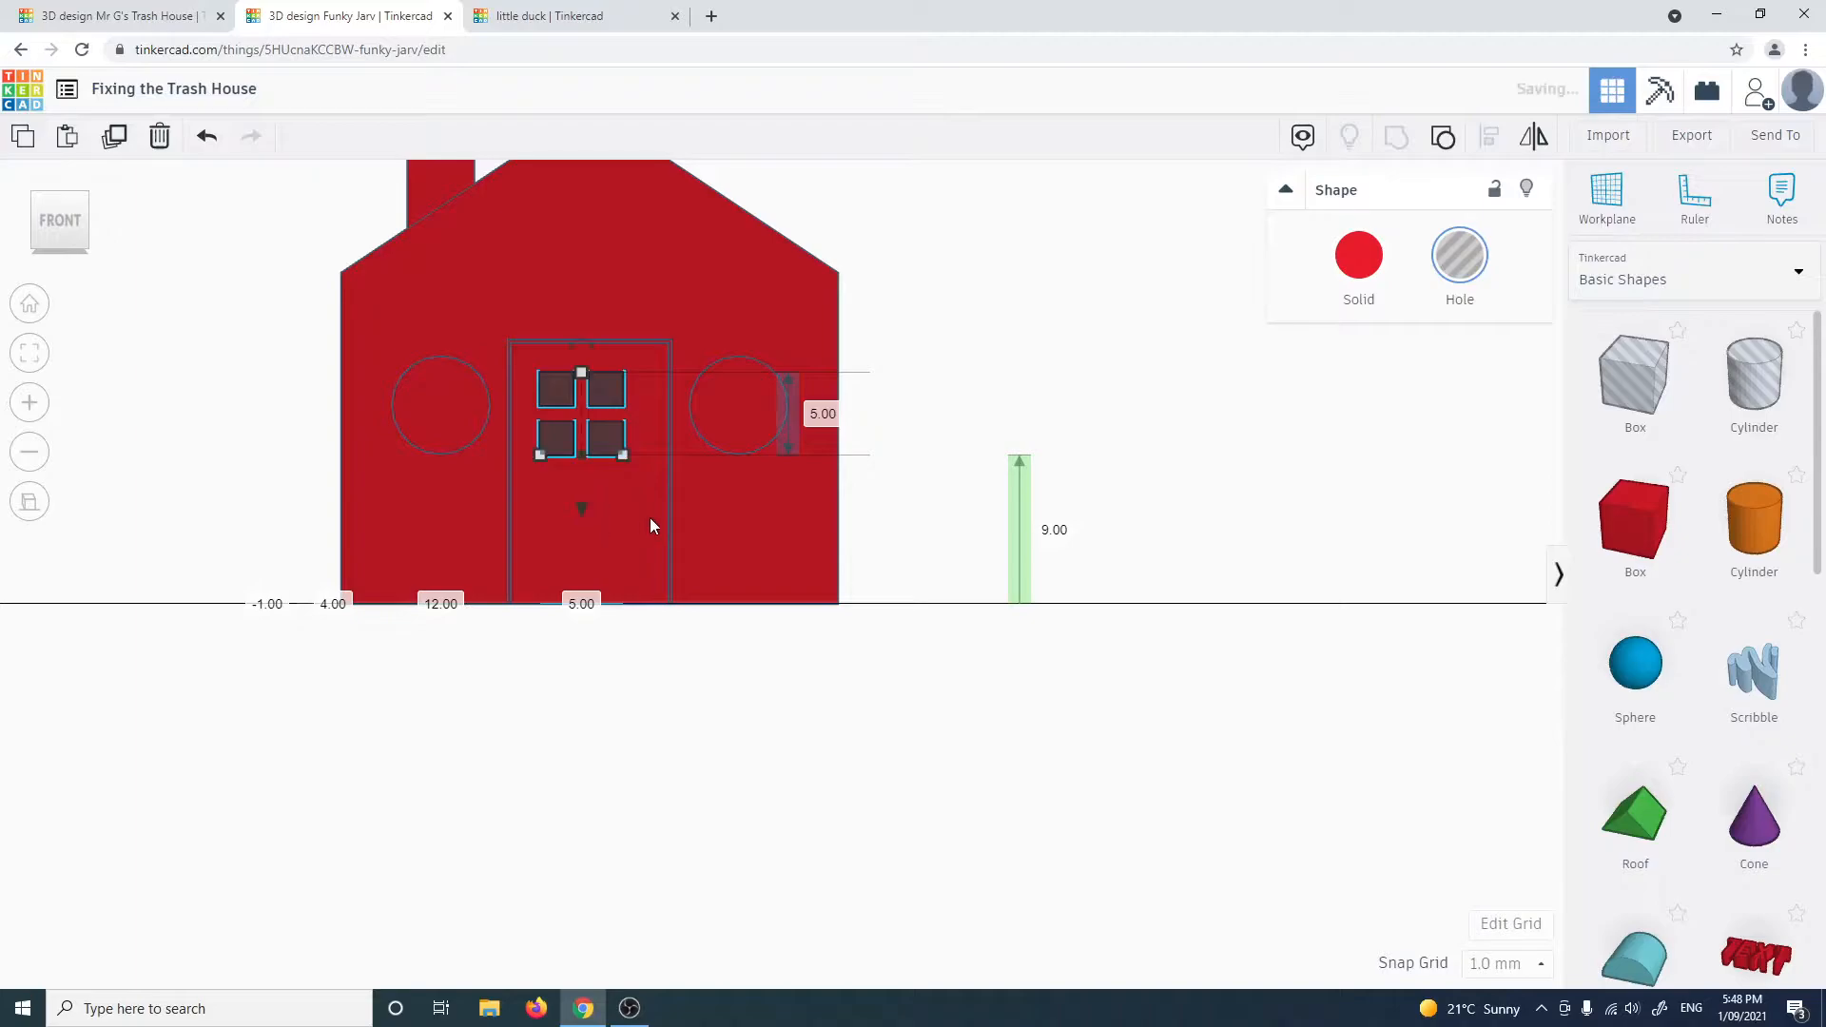
right_click_drag(601, 671, 603, 789)
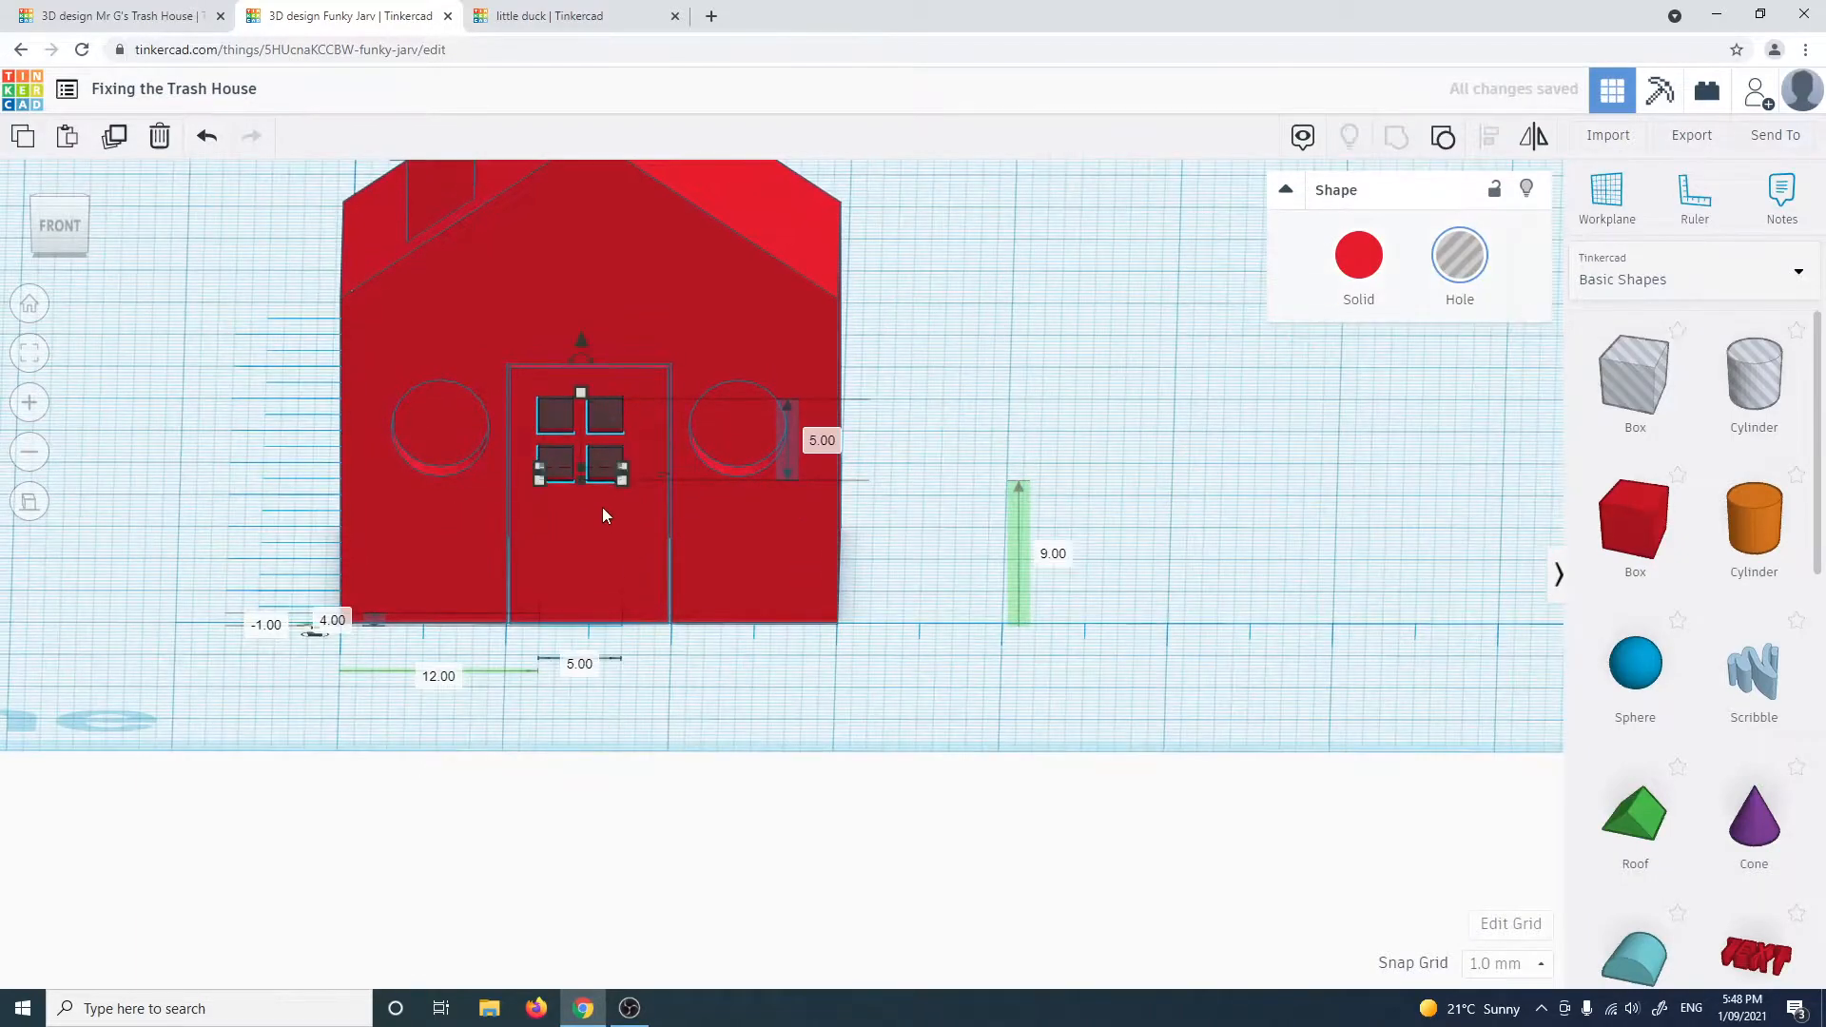
mouse_move(609, 684)
right_mouse_down()
mouse_move(620, 717)
mouse_move(580, 705)
right_mouse_up()
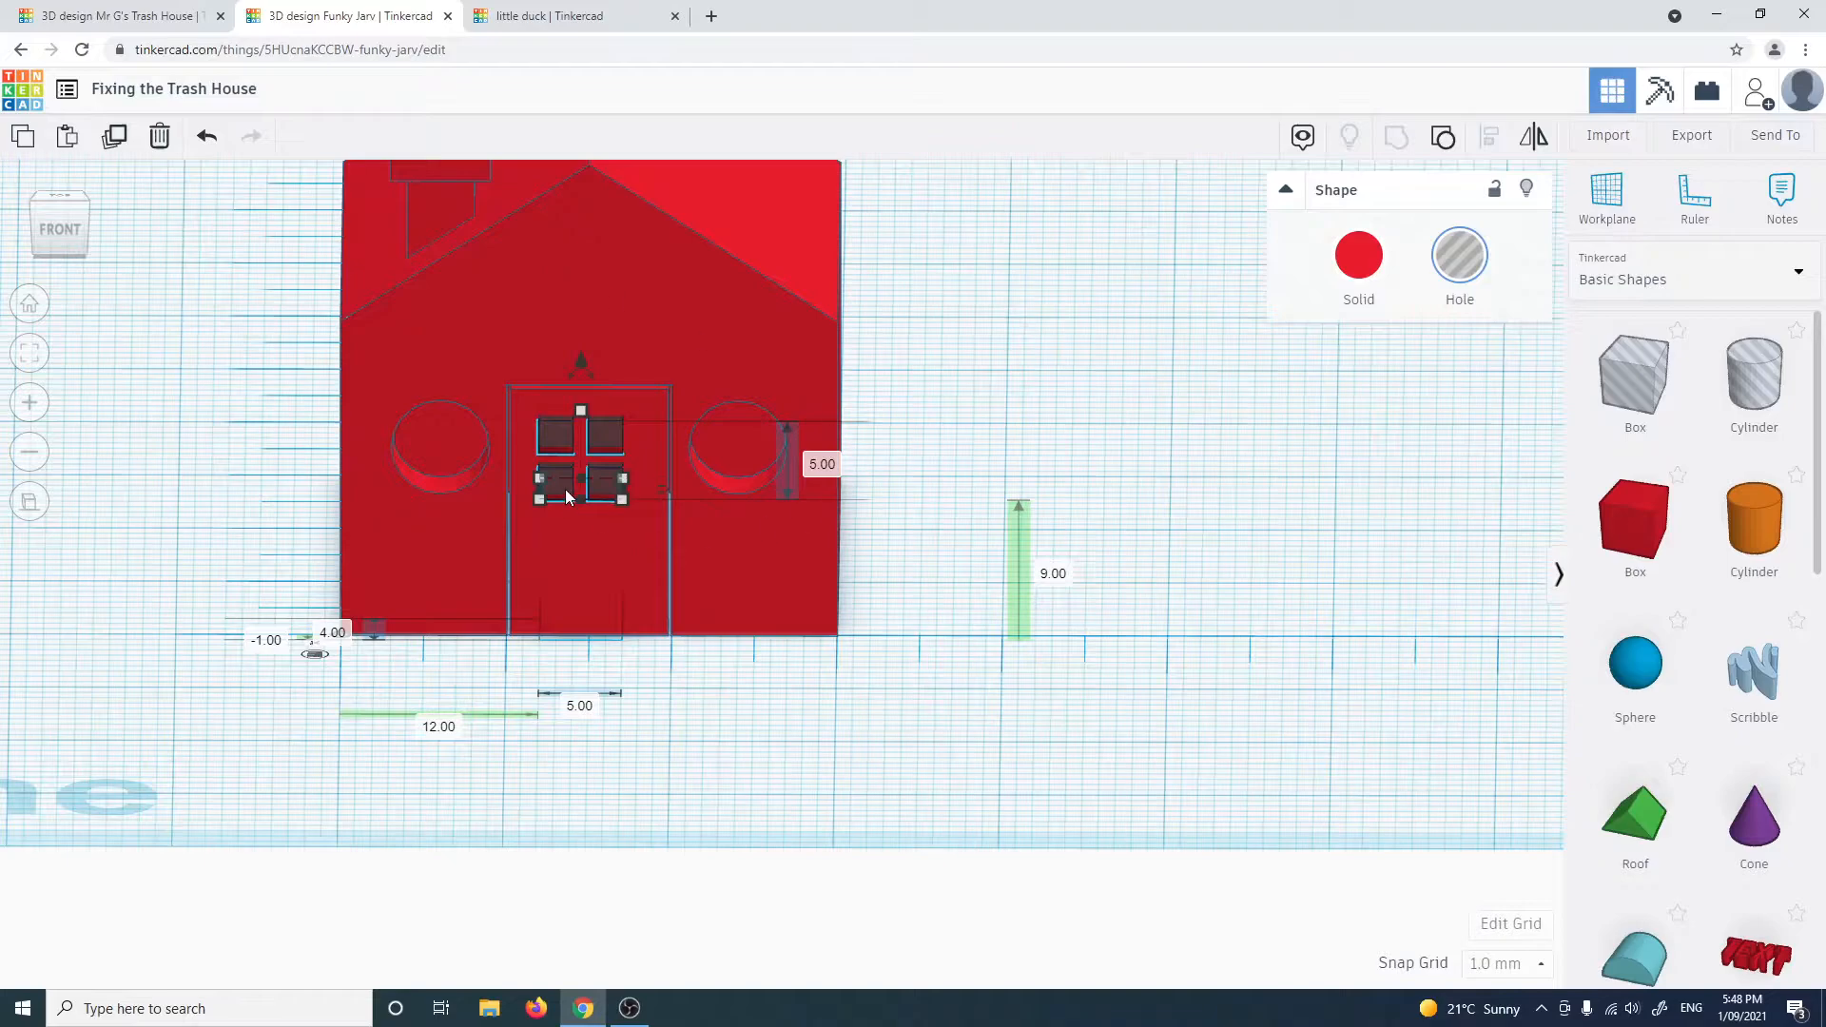
Try a sideways ruler distance of 15 mm for the window hole group and check its position on the door
left_click(439, 728)
key("Return")
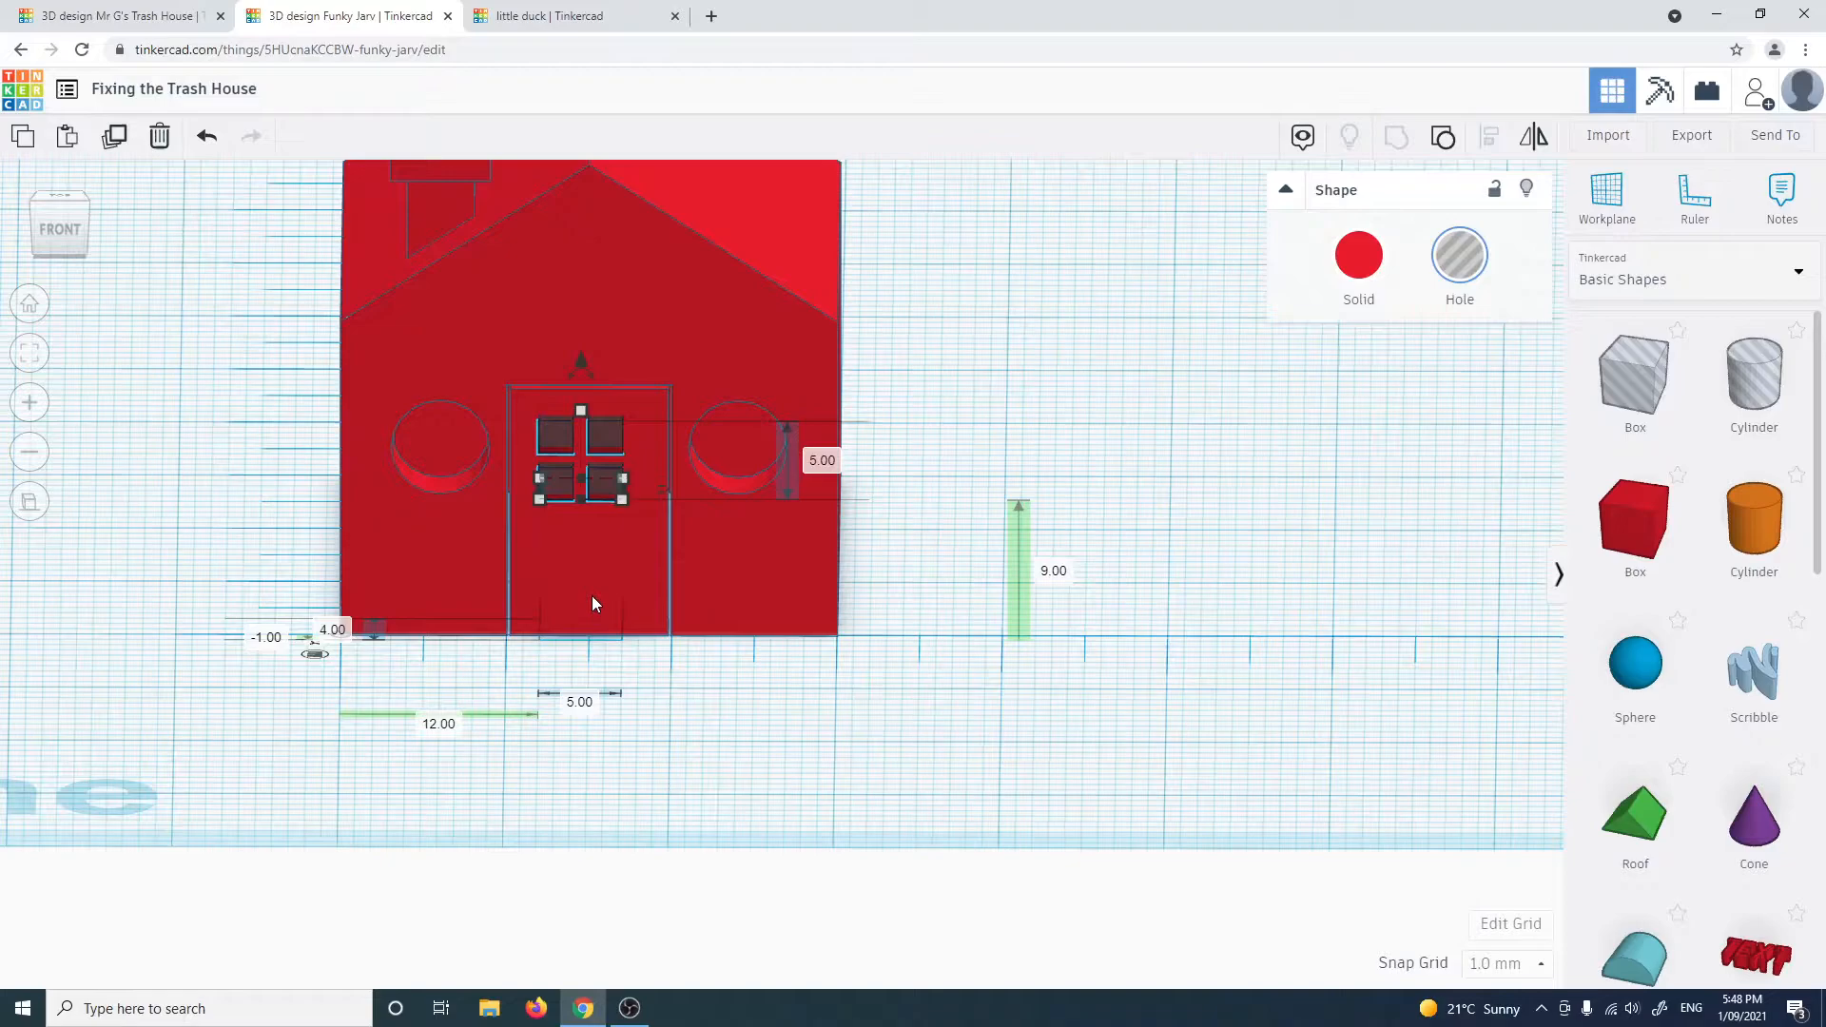
left_click(452, 727)
type("15")
key("Return")
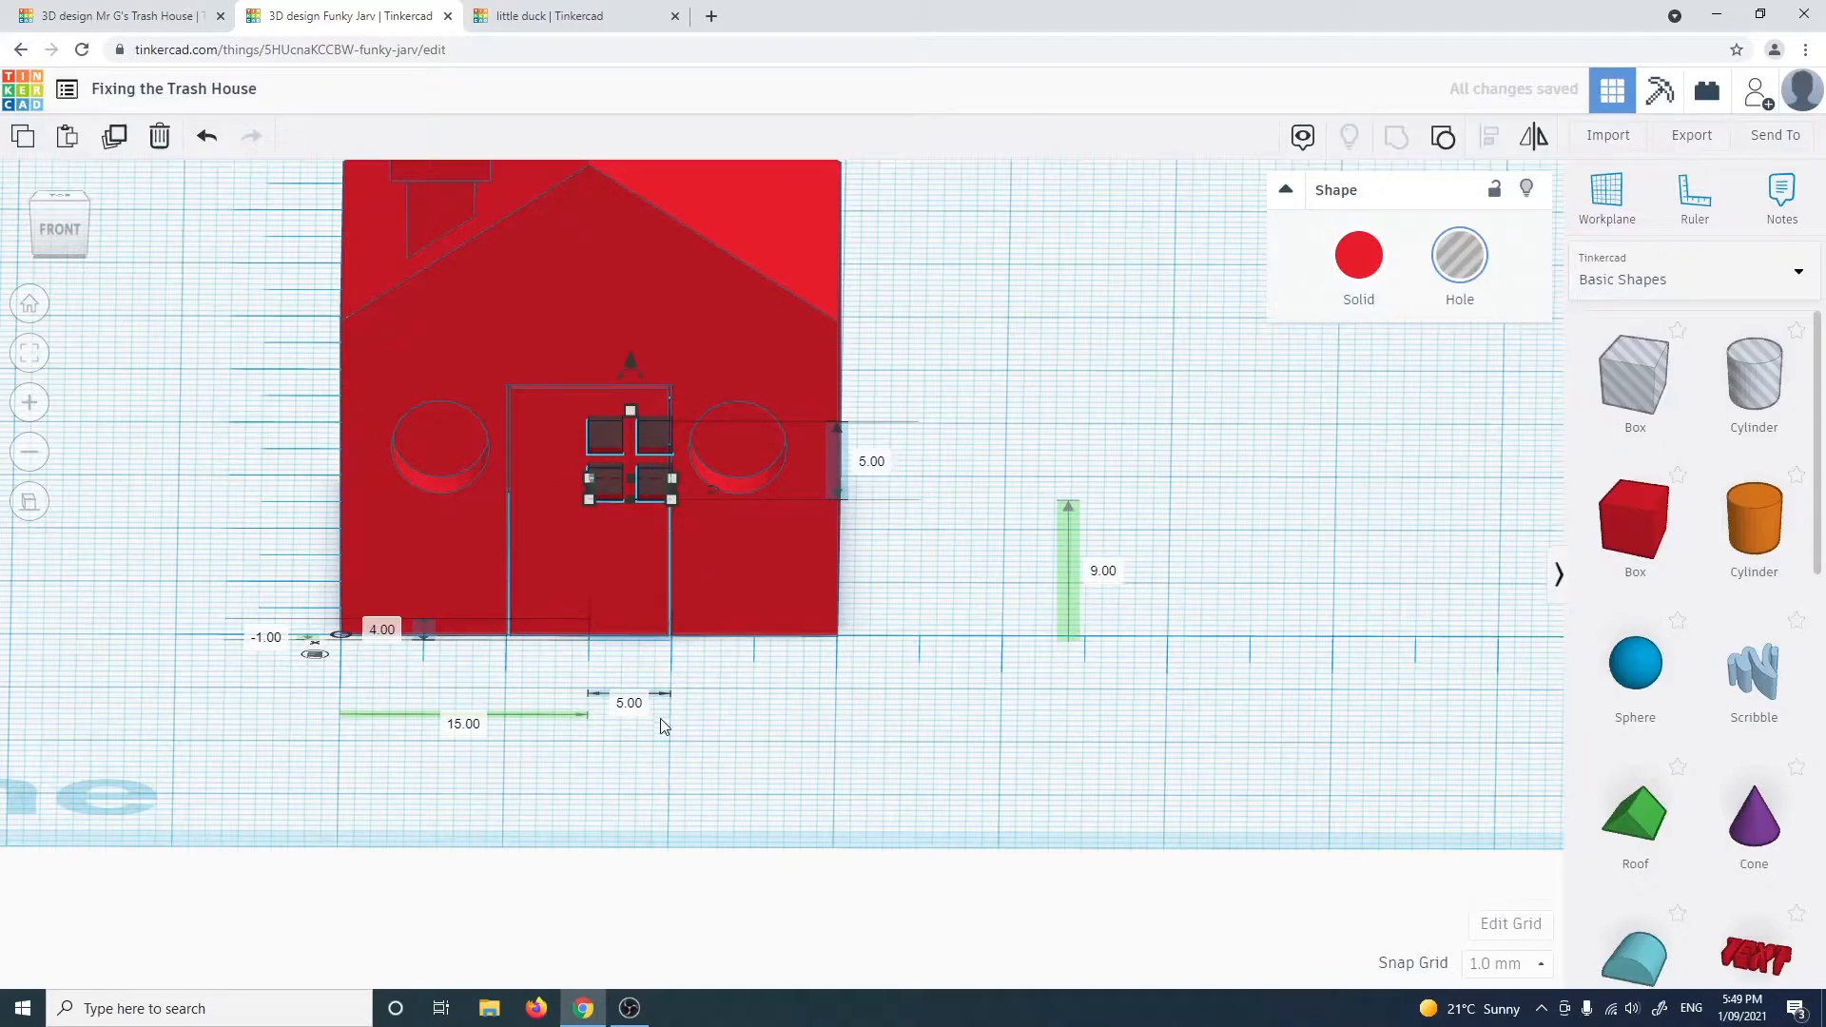
right_click_drag(622, 619, 574, 448)
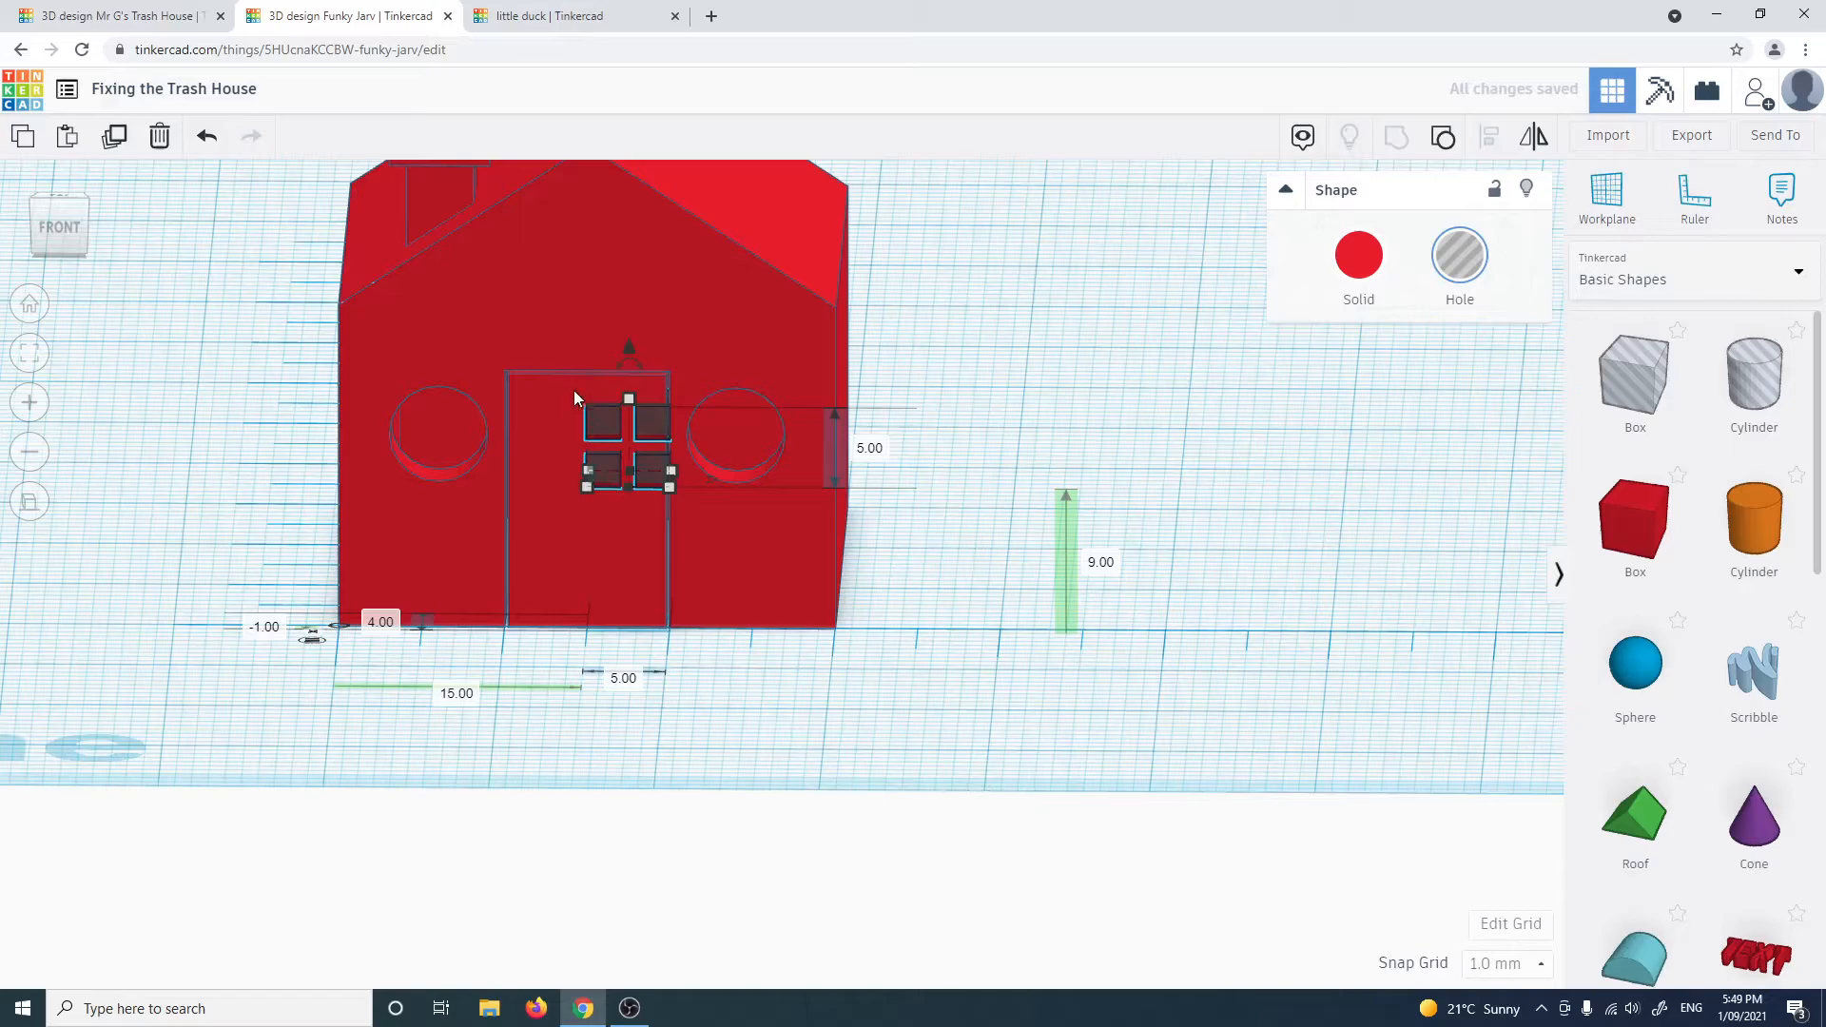
right_click_drag(623, 656, 605, 411)
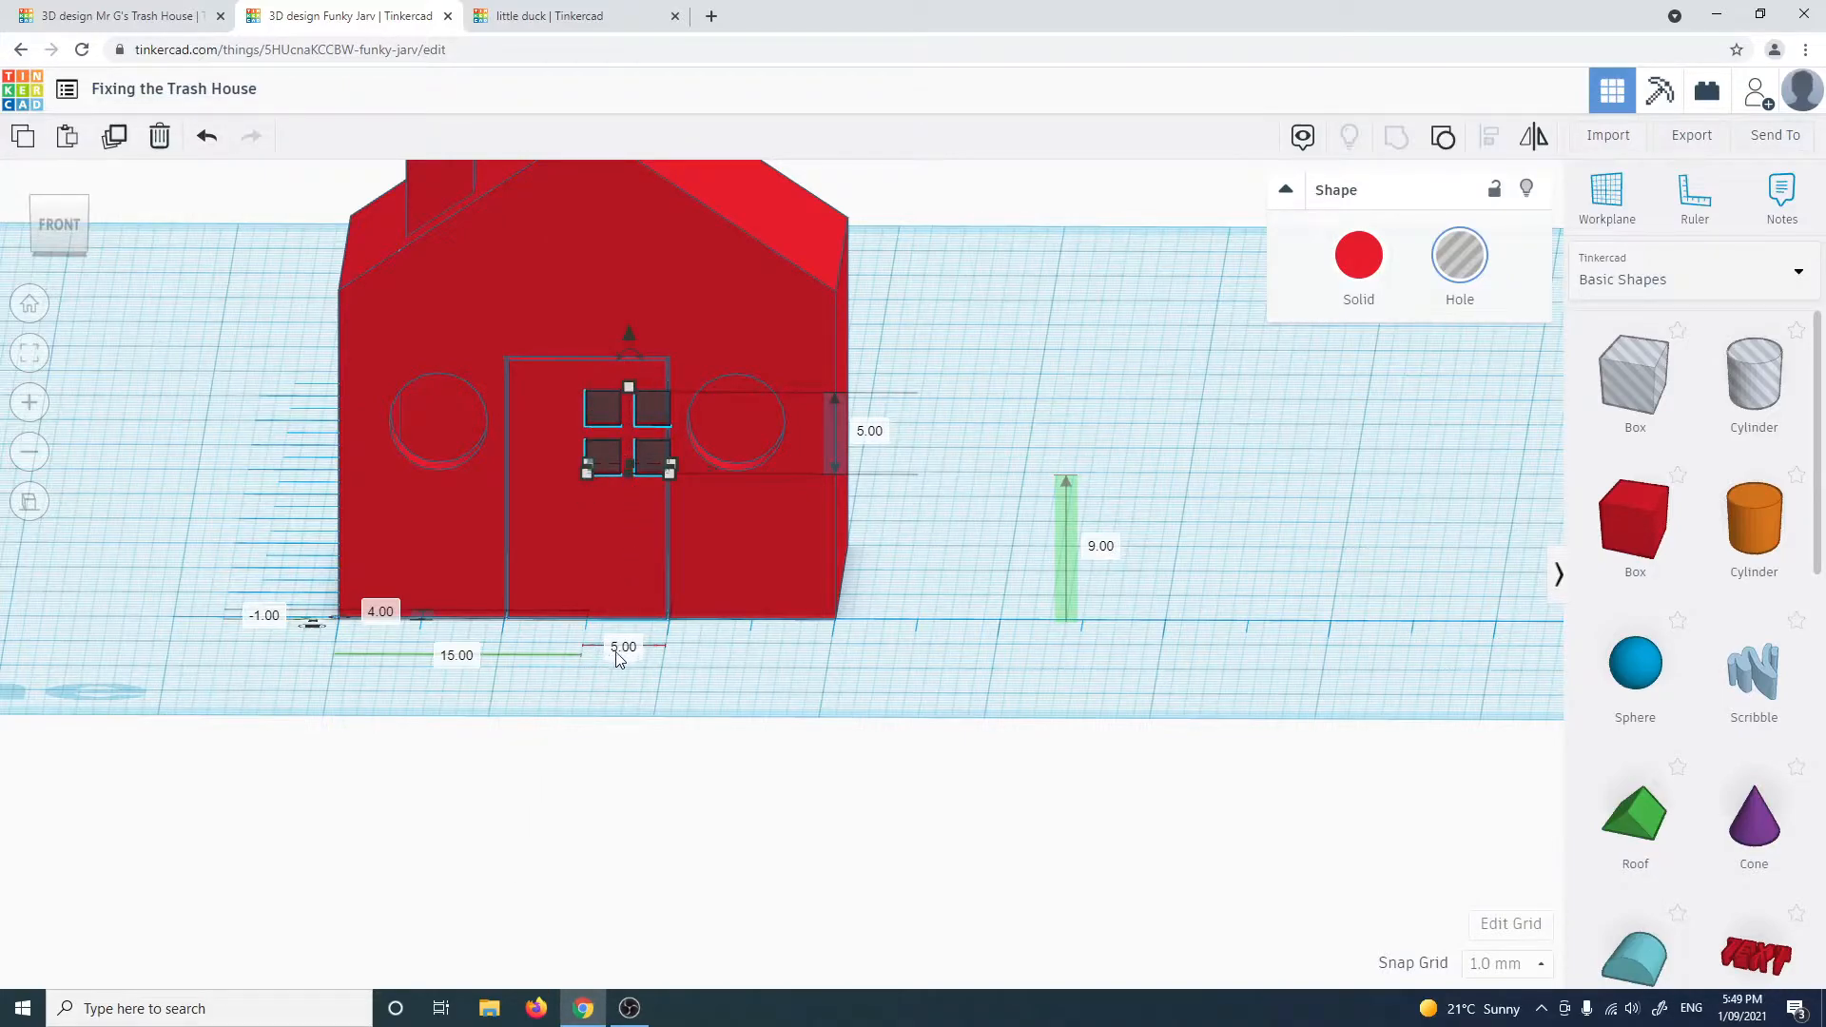
left_click(473, 658)
left_click(638, 404)
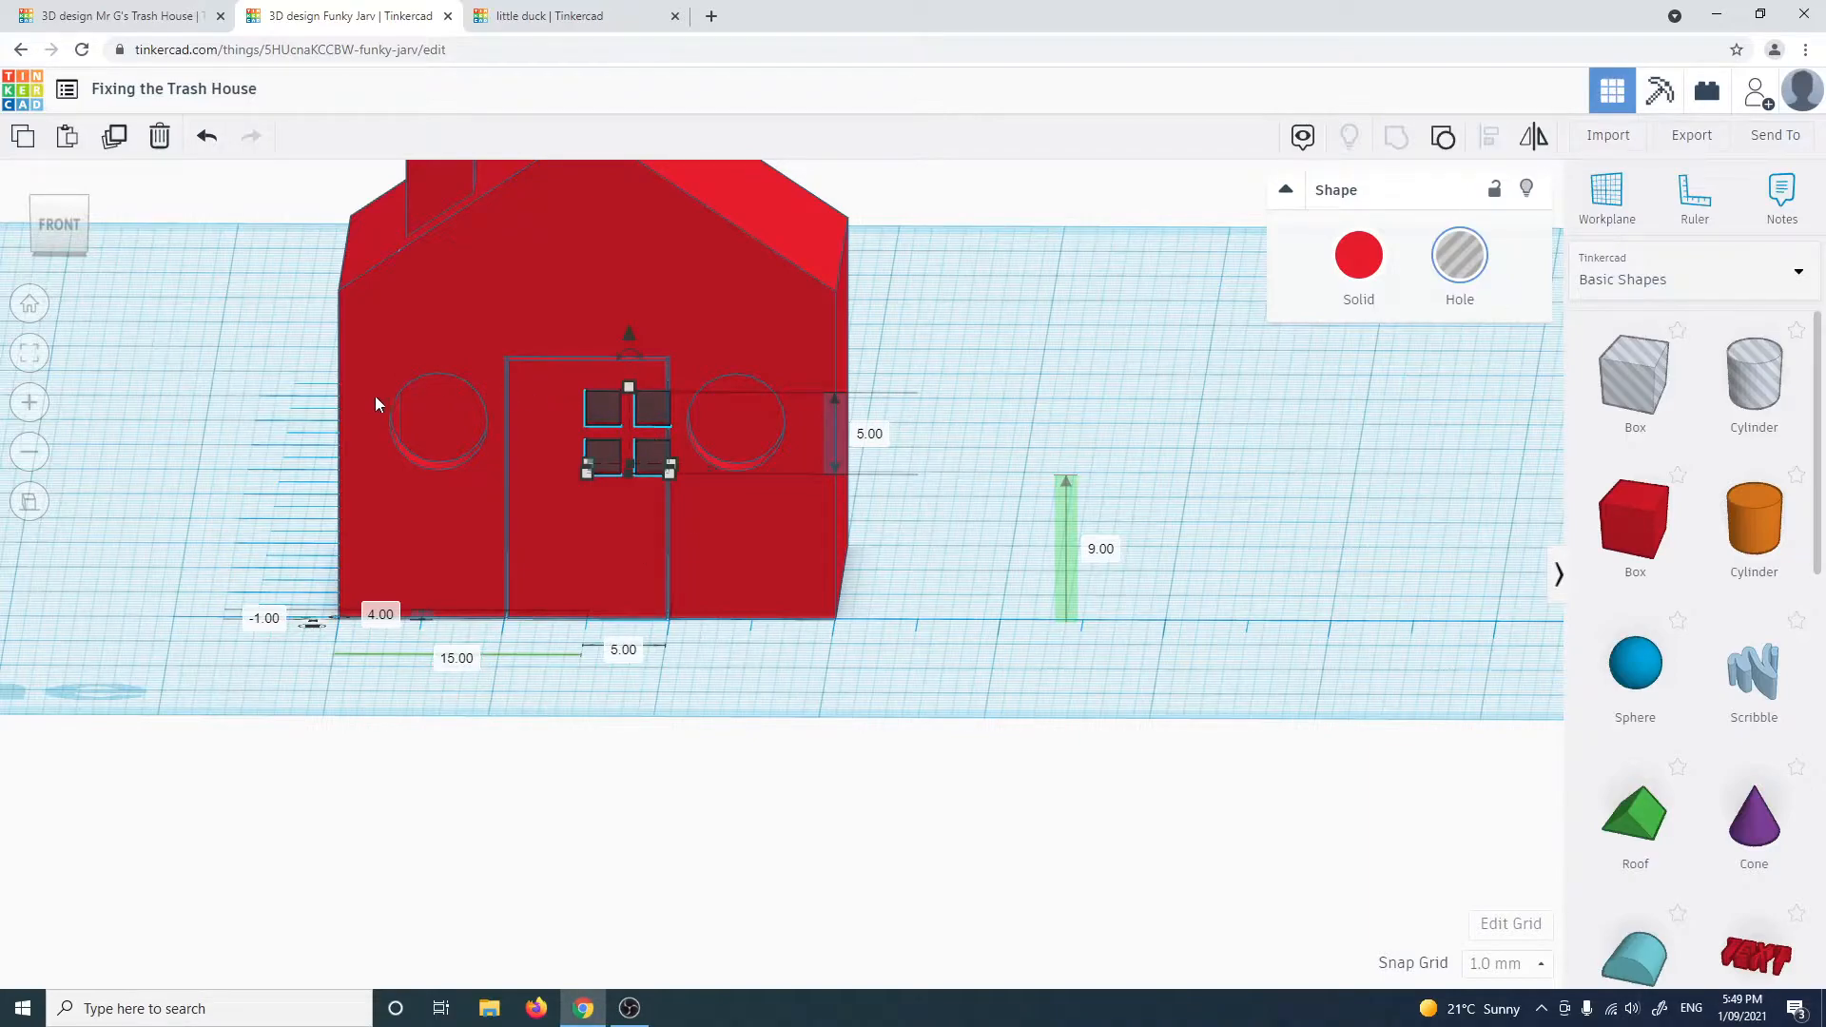
Centre the window hole group on the door by setting its sideways distance from the ruler origin to 12.5 mm
left_click(453, 660)
type("12.5")
key("Return")
left_click(735, 766)
mouse_move(734, 766)
right_mouse_down()
mouse_move(717, 725)
mouse_move(738, 738)
mouse_move(693, 750)
mouse_move(721, 775)
right_mouse_up()
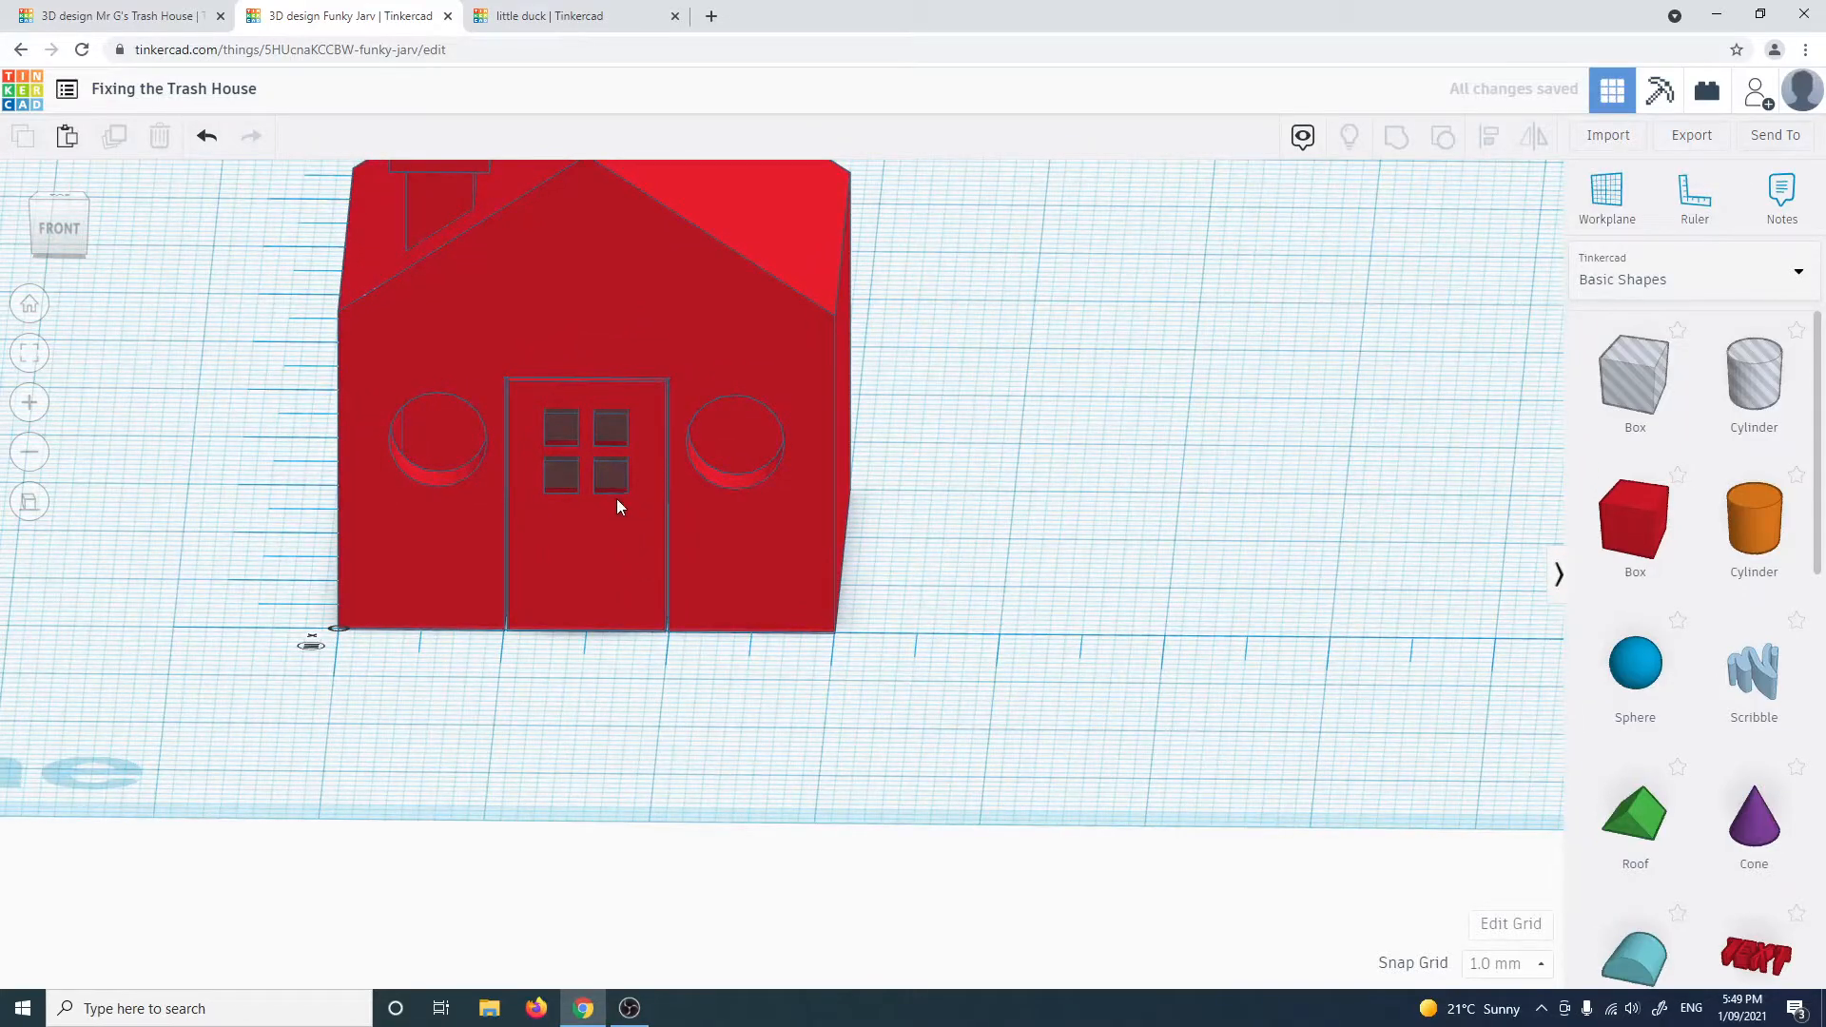
Group the window holes with the door box so that the four openings are cut through the door
scroll(616, 496, "up", 3)
left_click(571, 323)
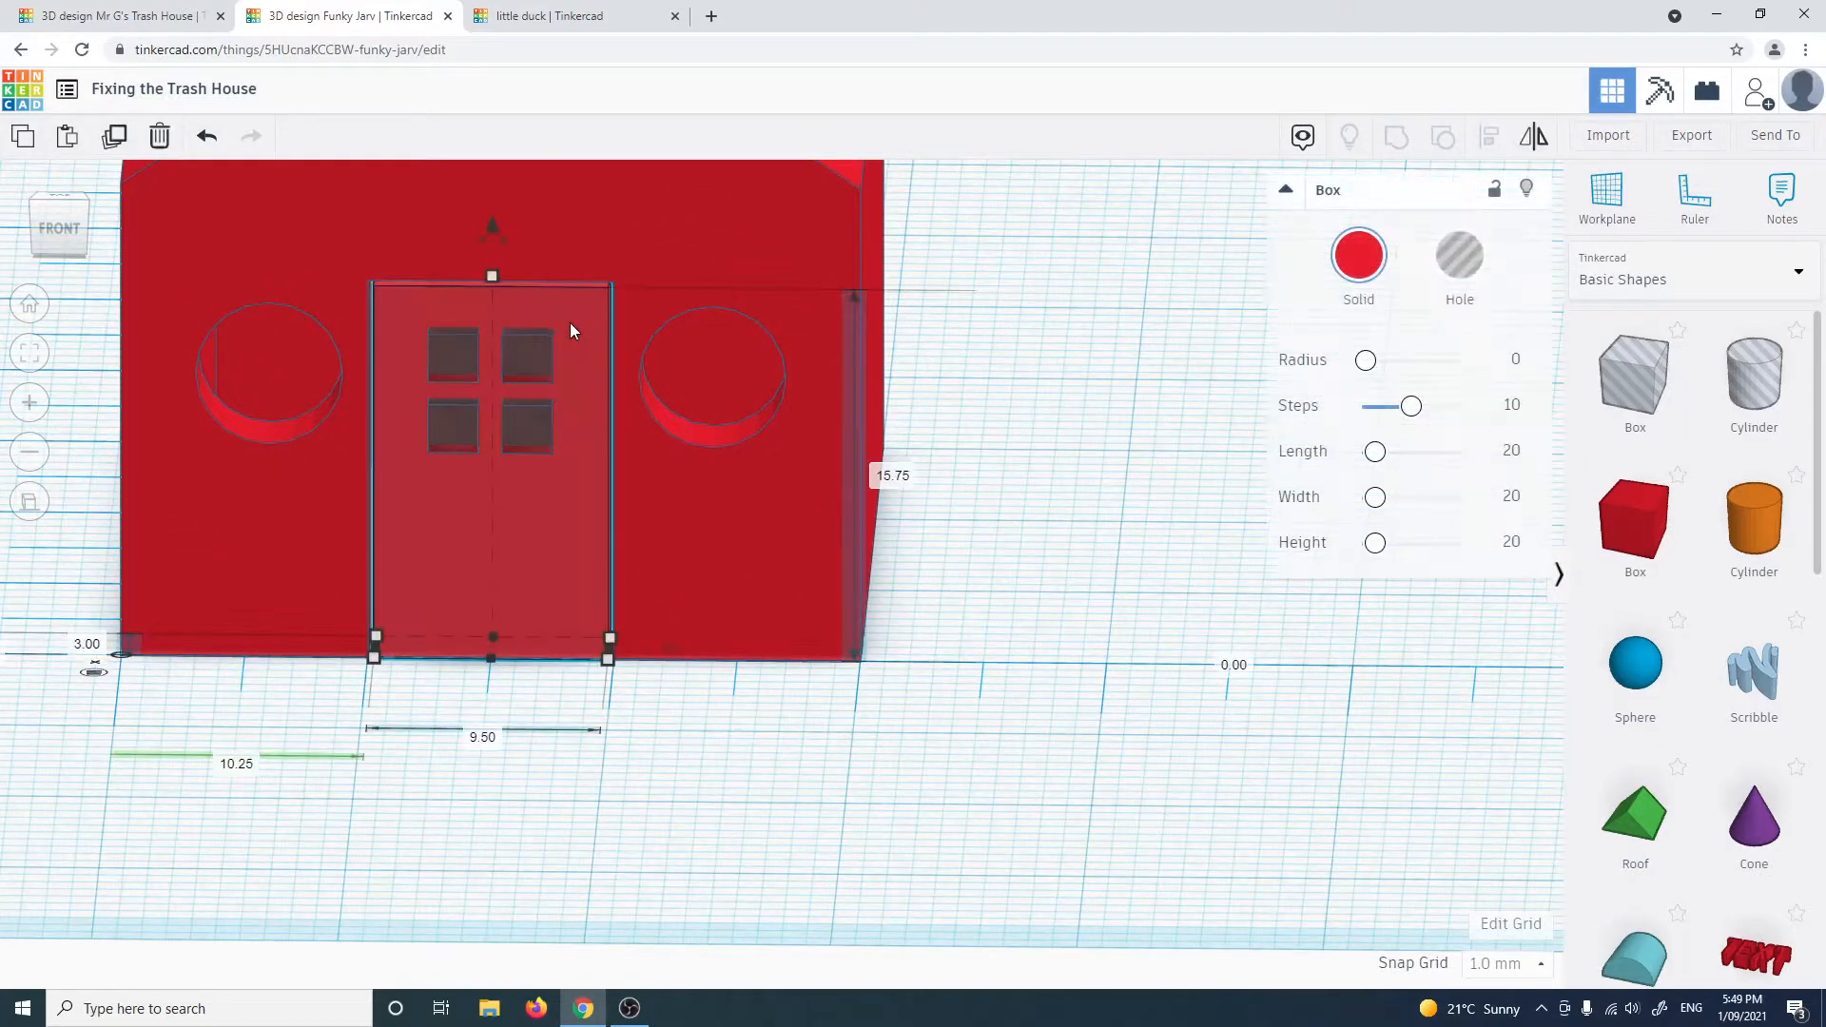
left_click(657, 238)
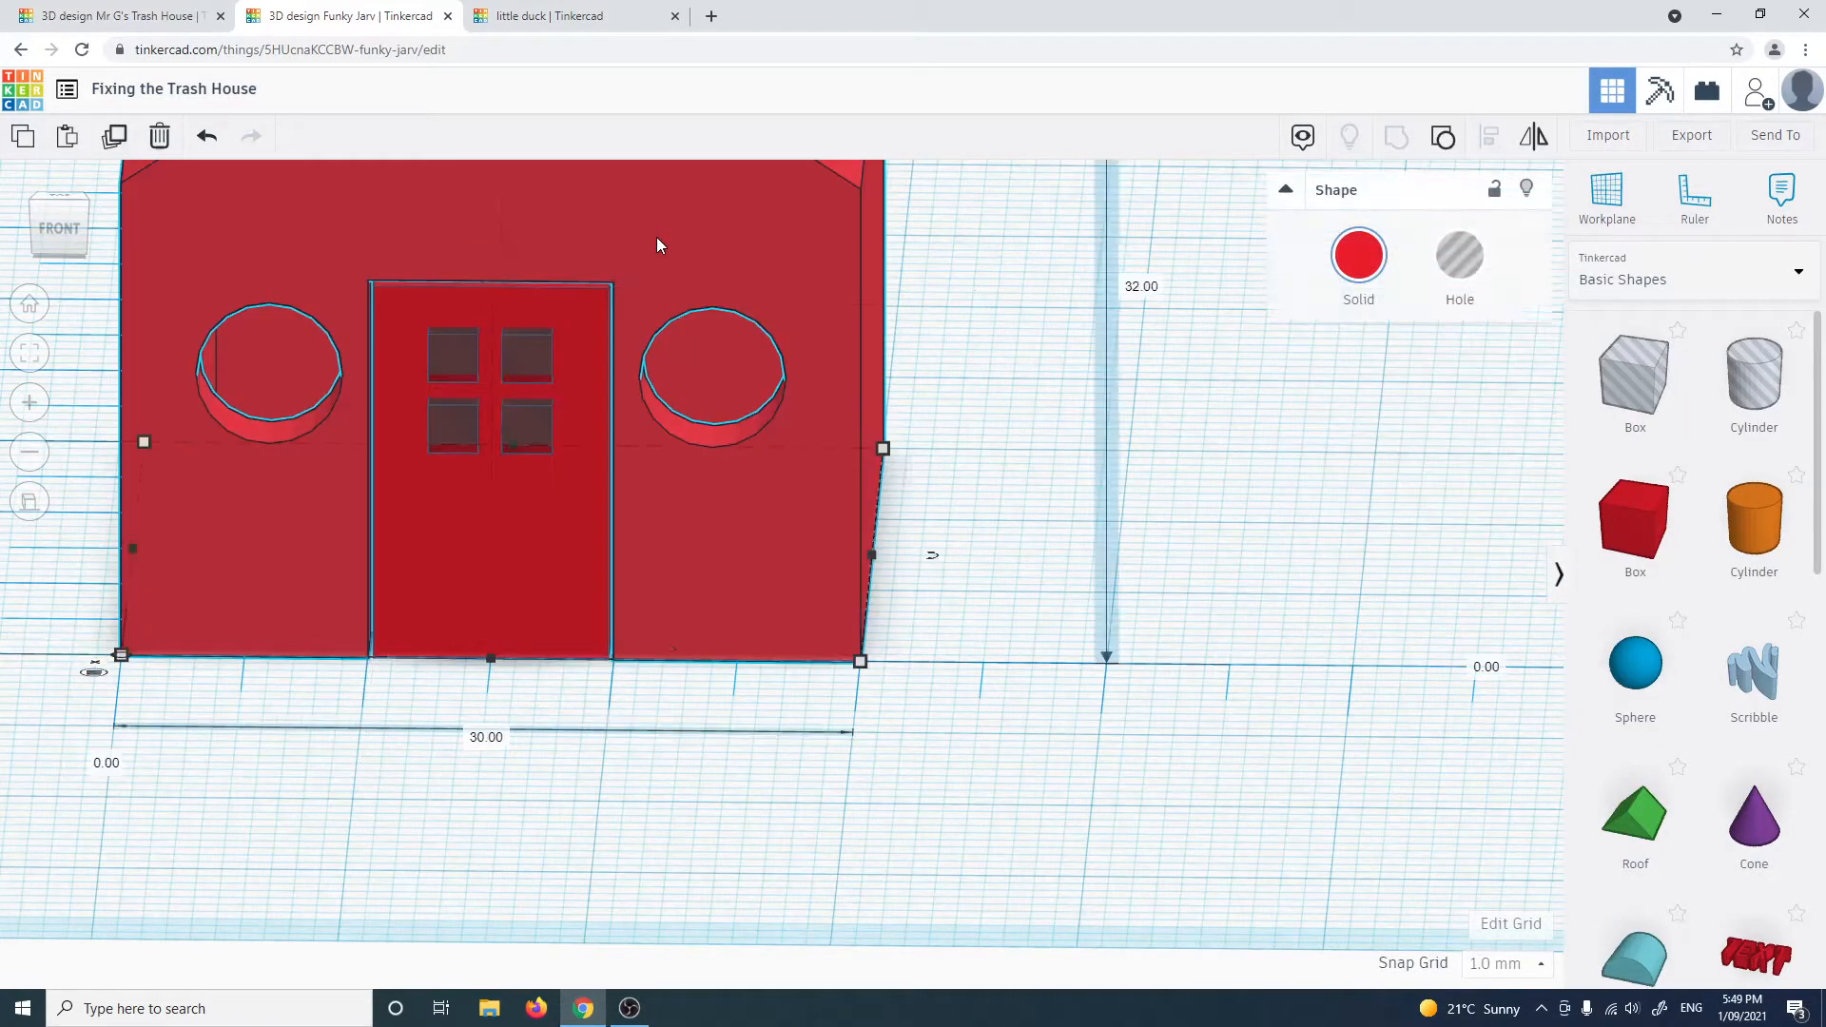
left_click(494, 750)
left_click(513, 418)
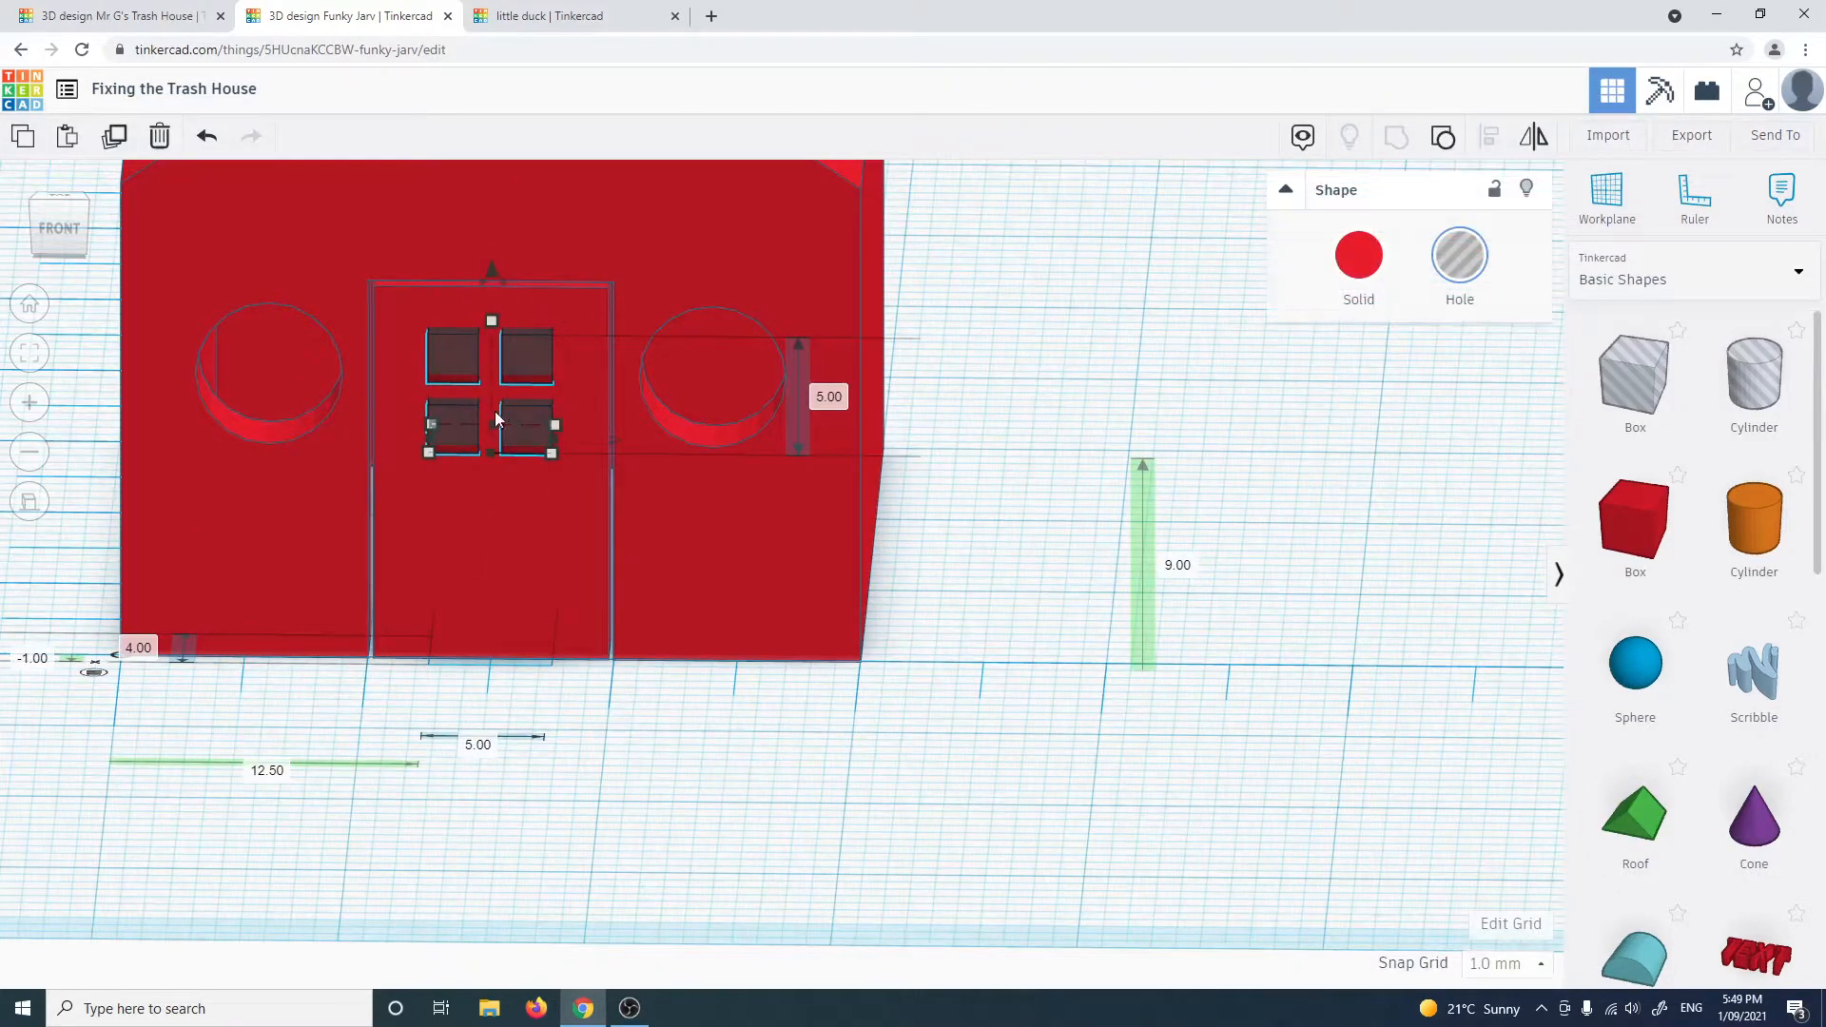
left_click(496, 529, "shift")
scroll(511, 540, "down", 2)
left_click(1396, 136)
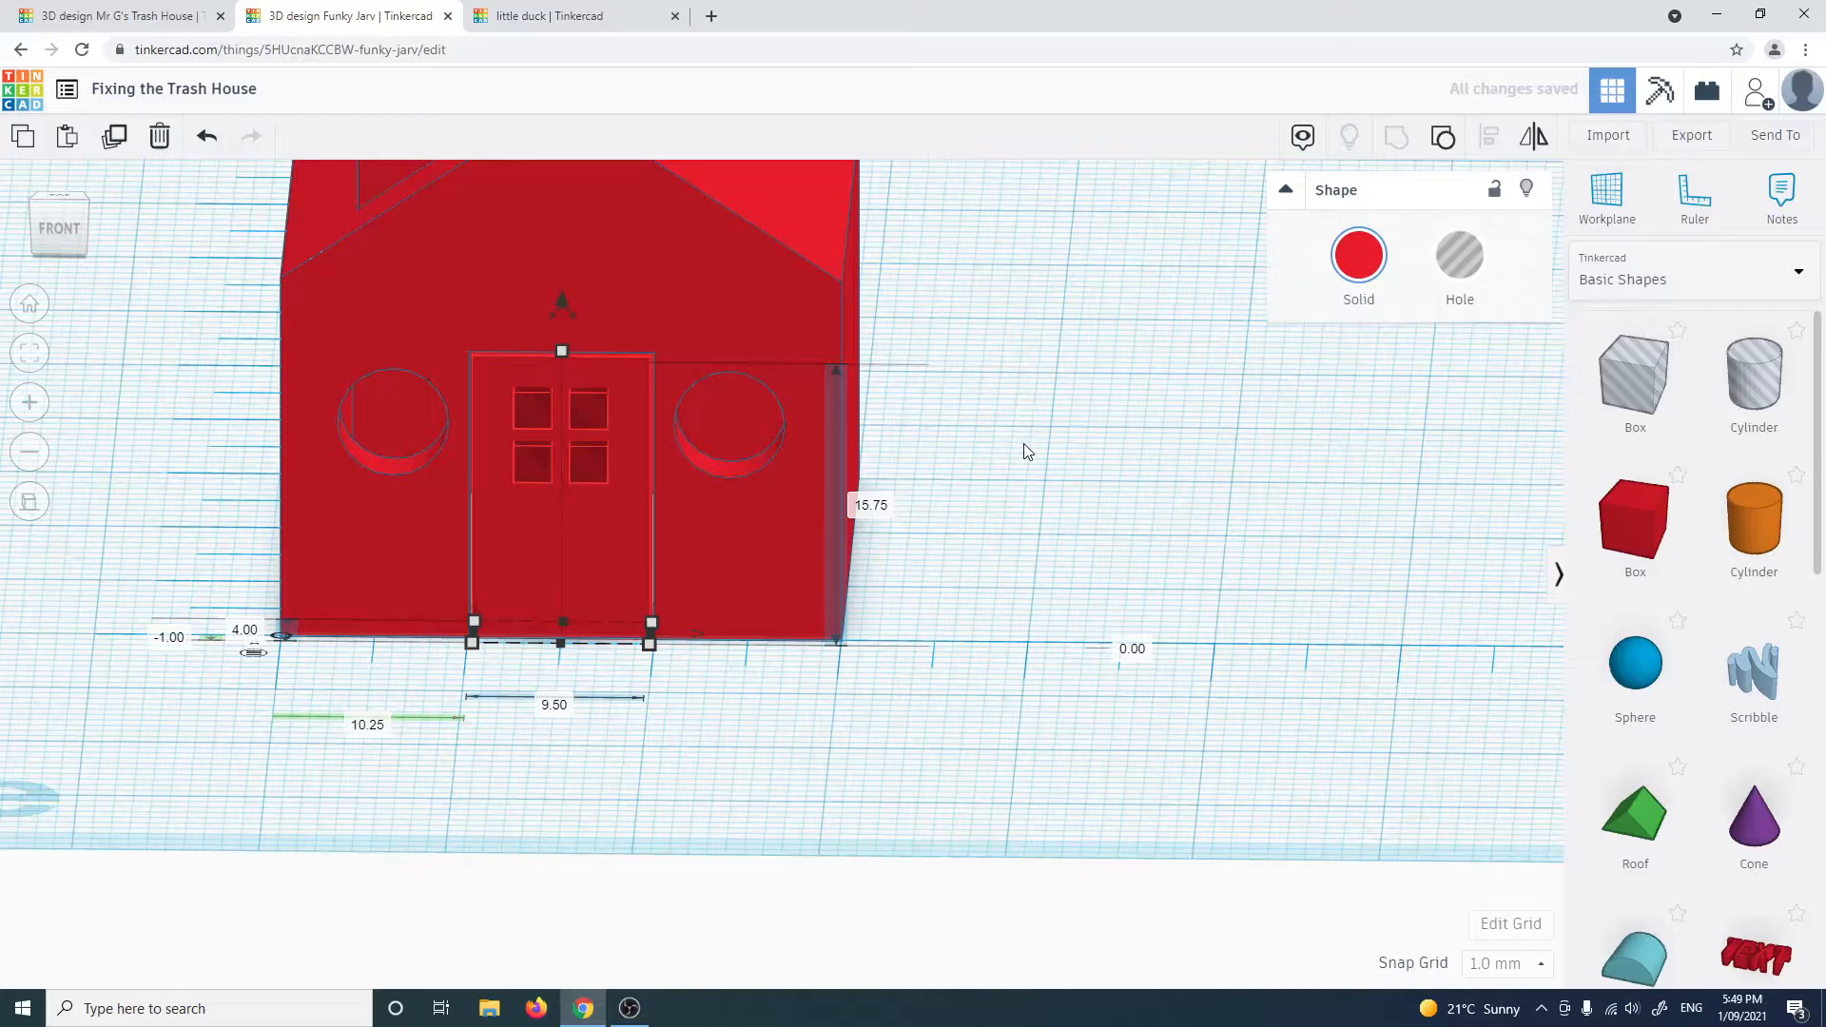
left_click(1002, 488)
Move the finished door out of the doorway to the right of the house, 49 mm from the ruler origin
right_click_drag(933, 517, 853, 532)
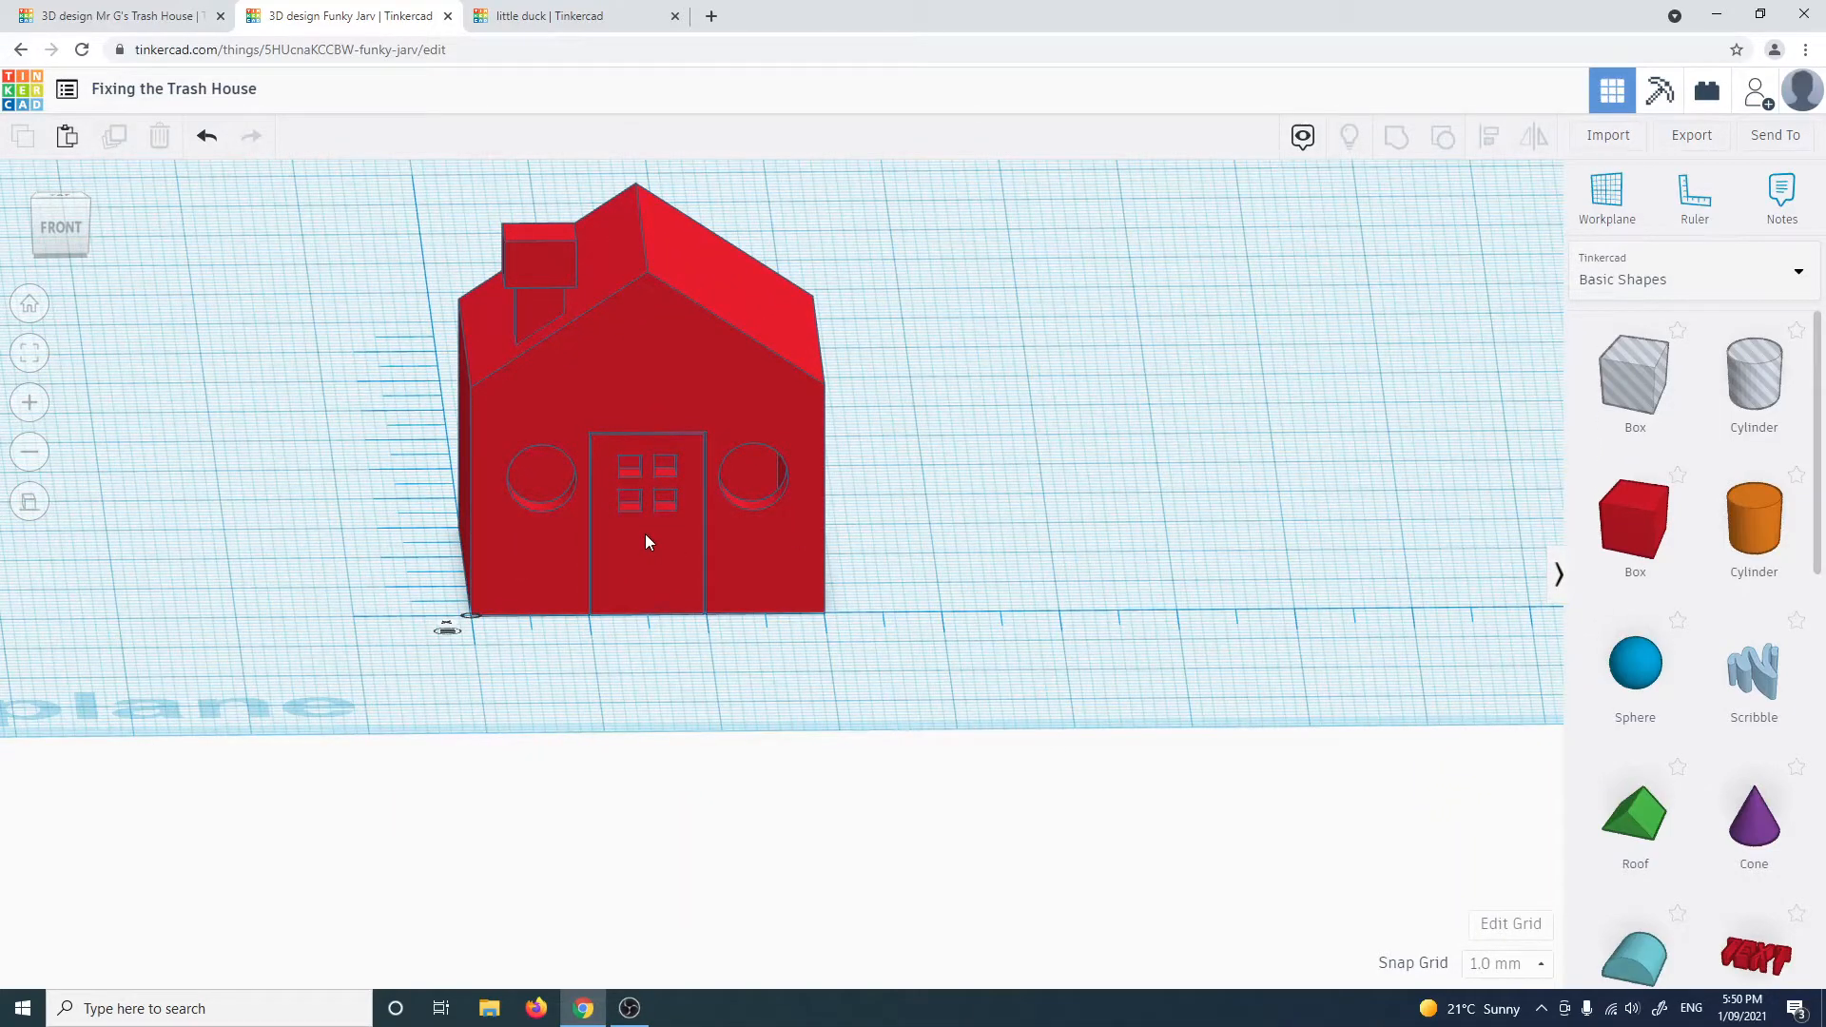
left_click_drag(644, 533, 1105, 542)
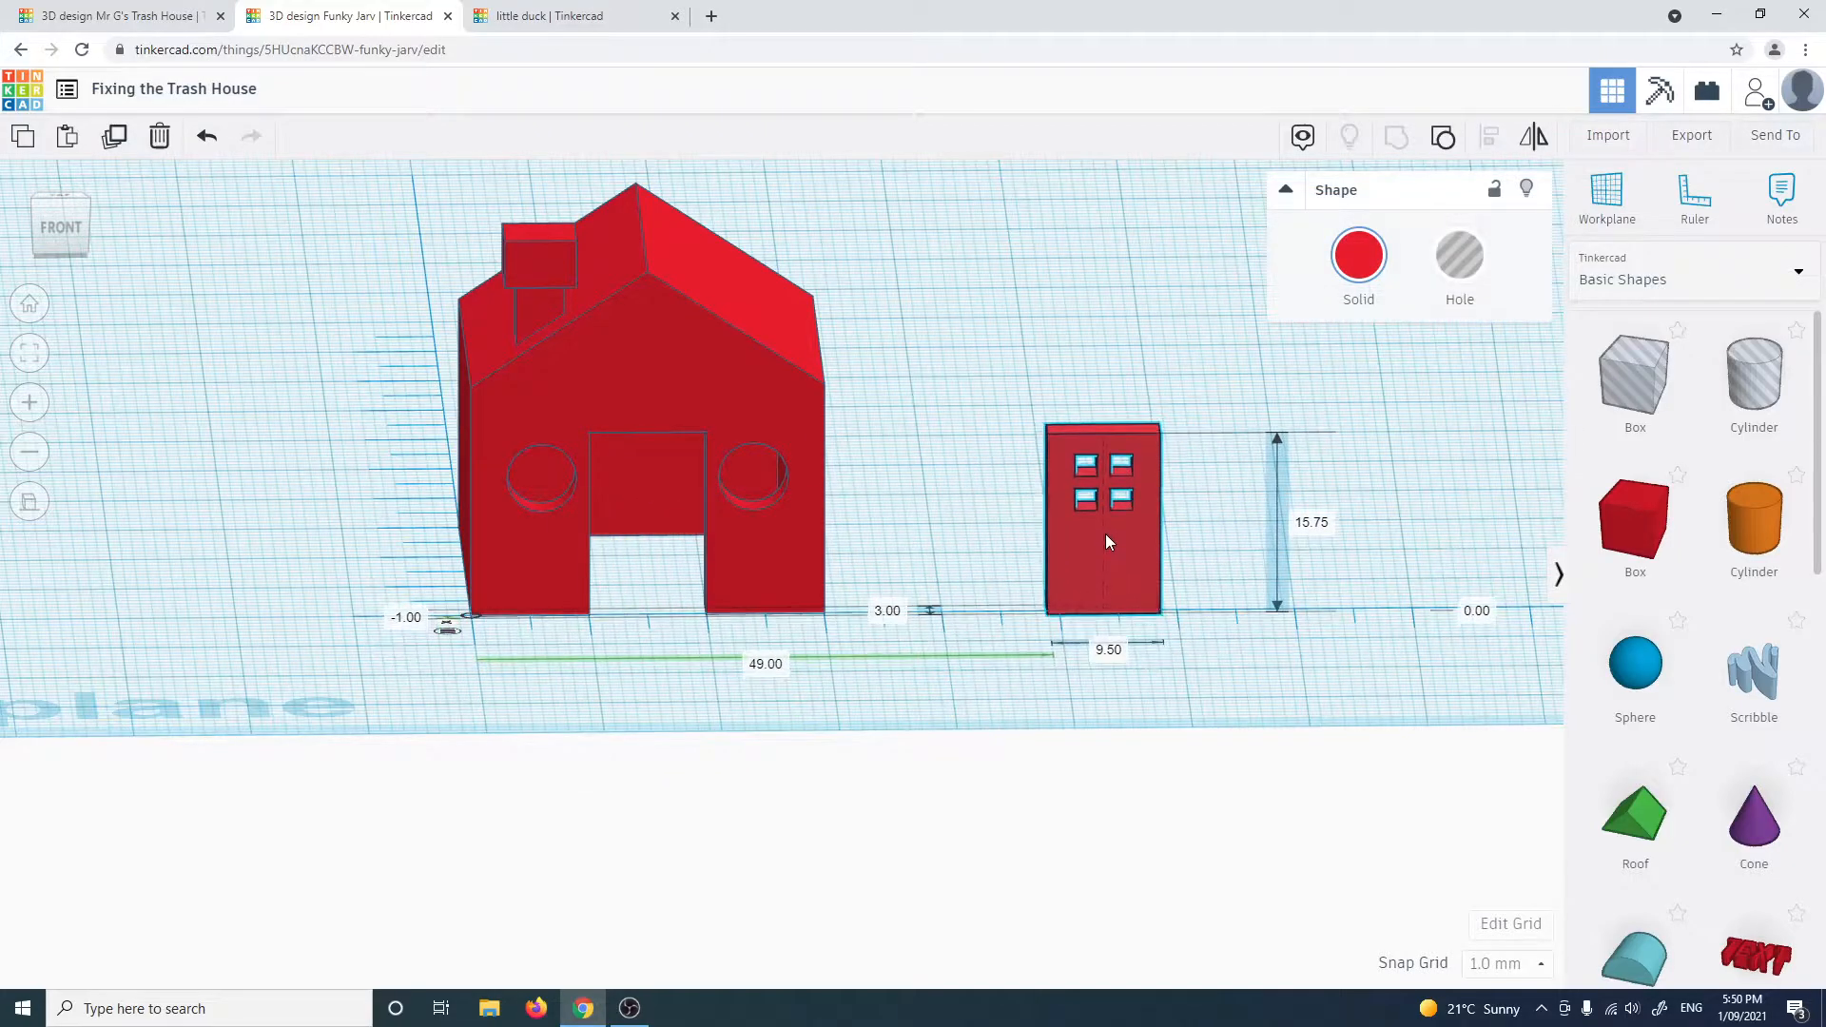
left_click(995, 699)
right_click_drag(955, 544, 343, 491)
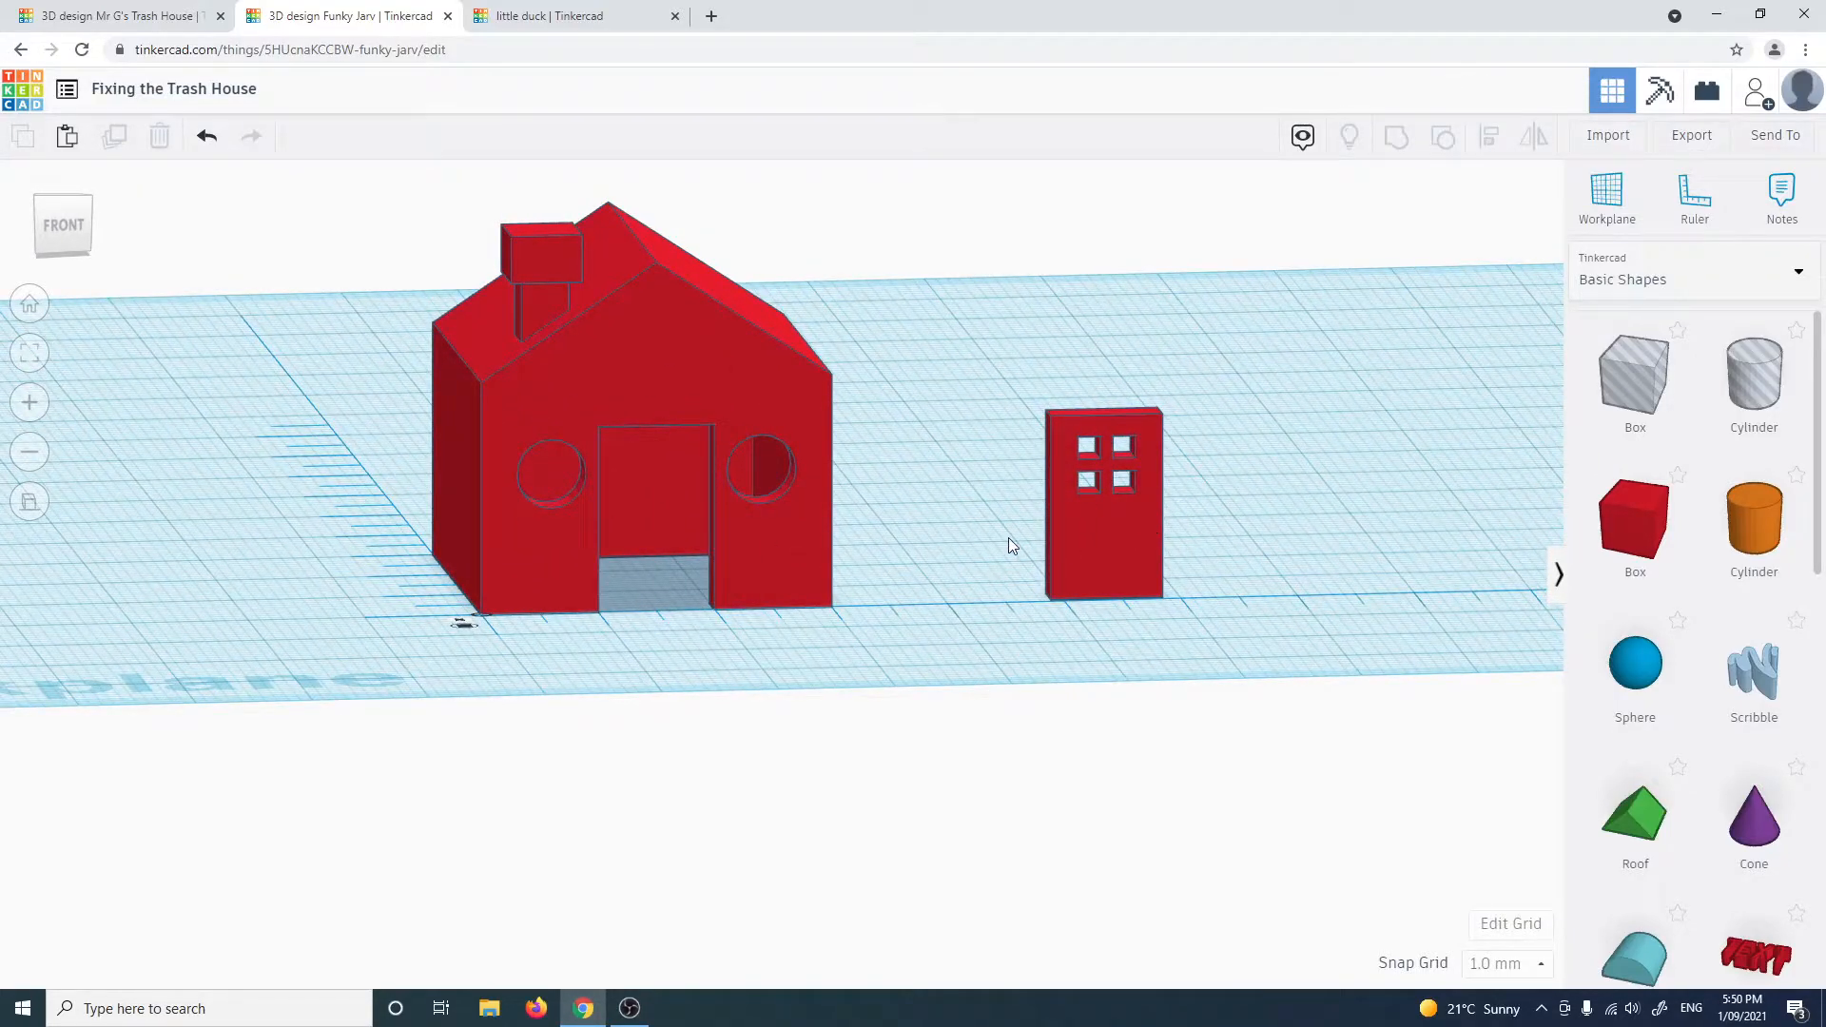
right_click_drag(976, 586, 653, 342)
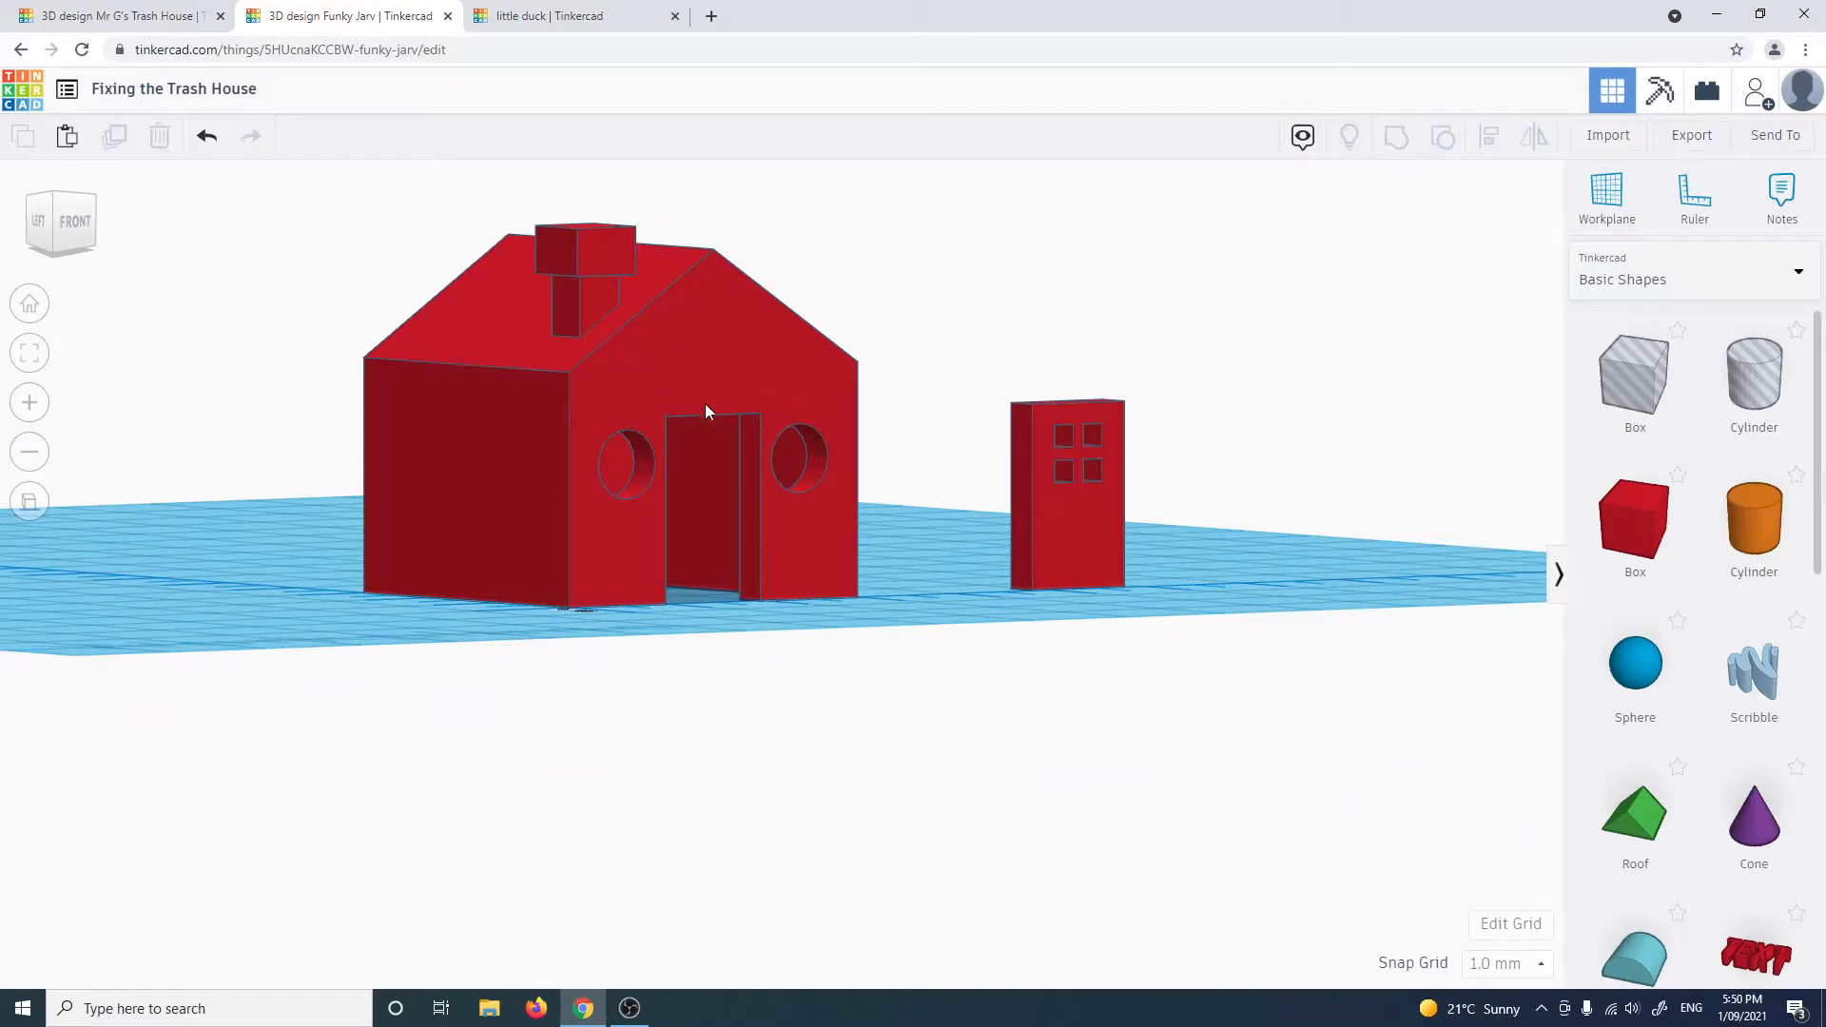
mouse_move(693, 471)
right_mouse_down()
mouse_move(583, 414)
mouse_move(489, 434)
mouse_move(343, 556)
mouse_move(428, 589)
right_mouse_up()
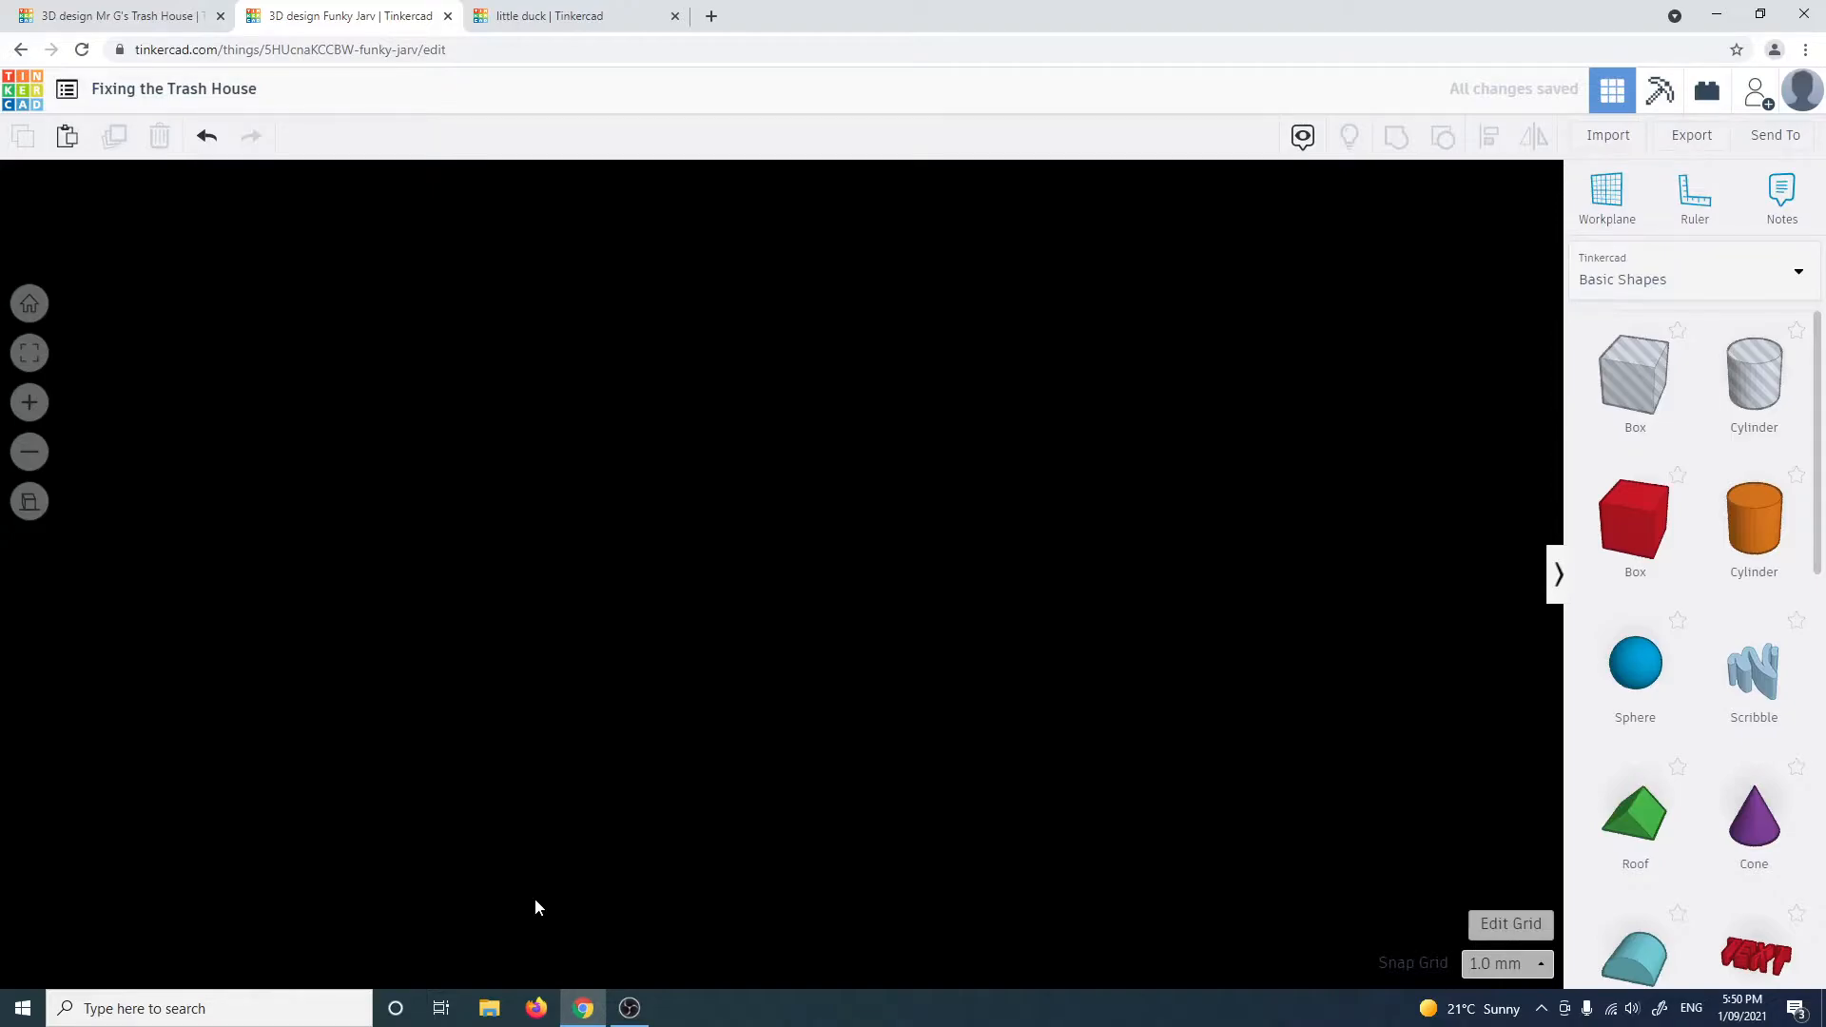
left_click(628, 1007)
left_click(1352, 761)
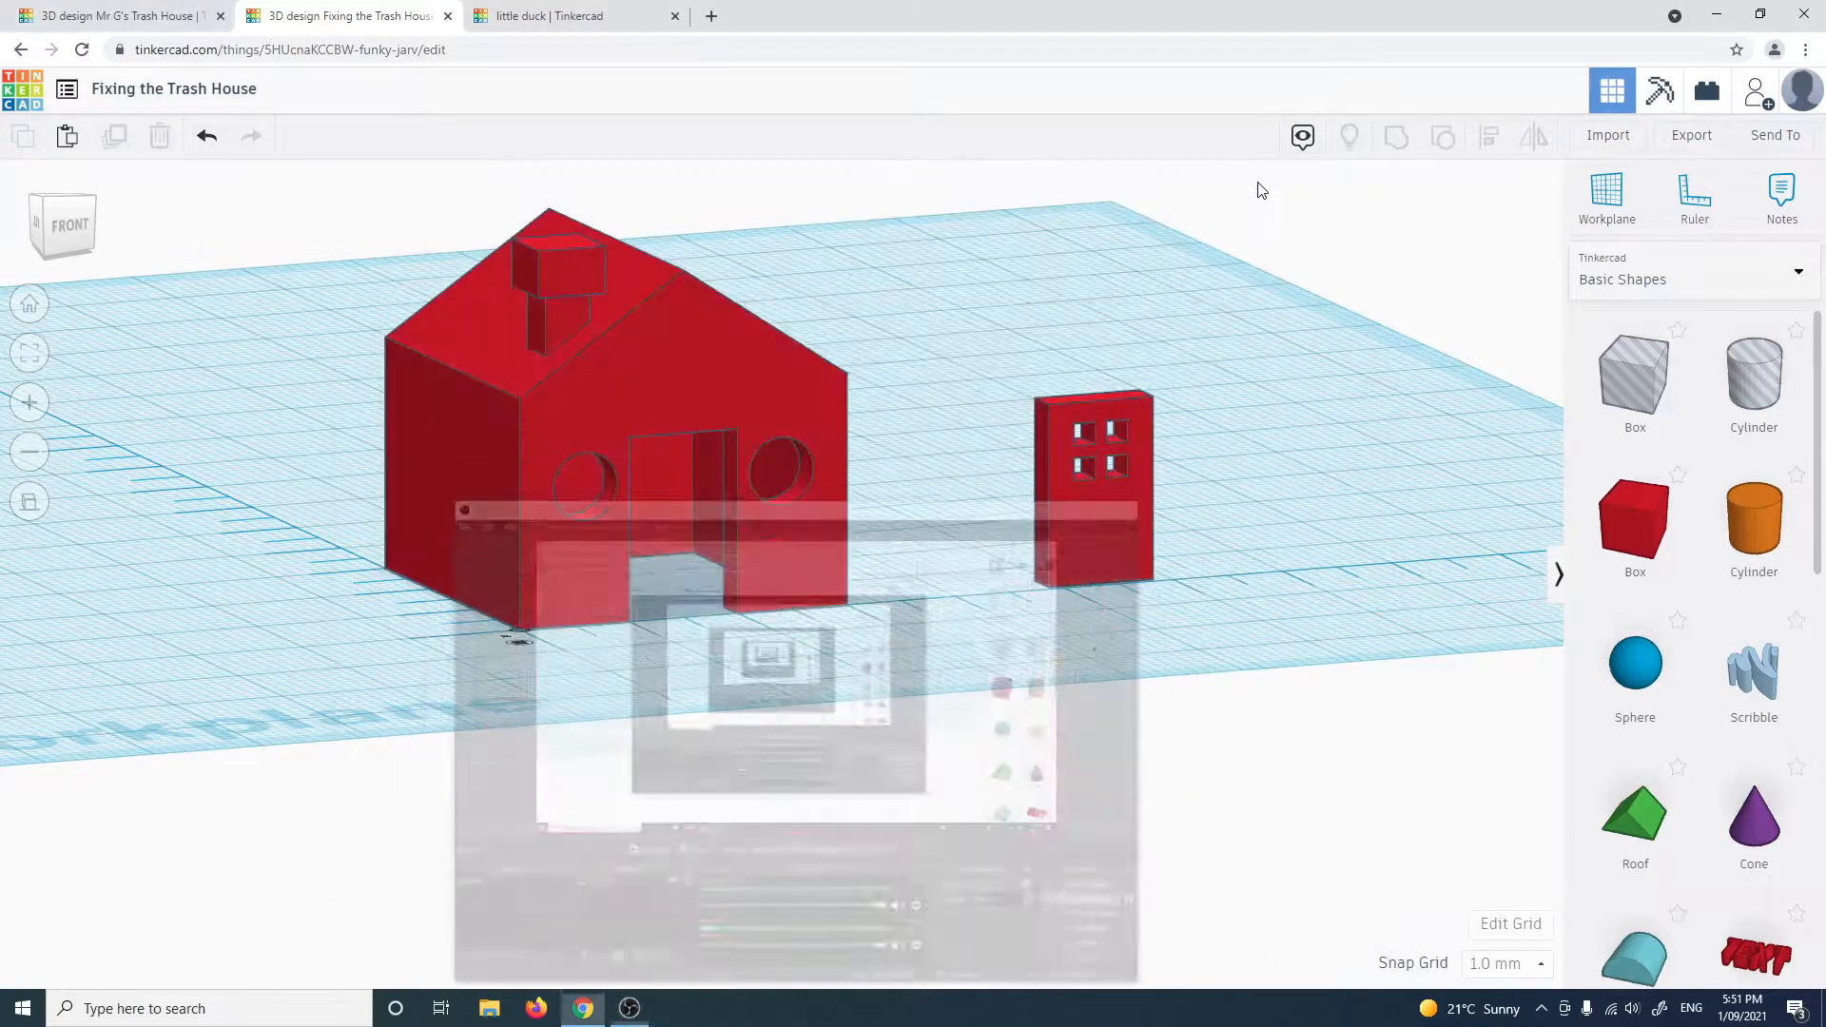
Examine the house from all sides, including its doorway, round windows and hollow underside, together with the separate door
right_click_drag(624, 578, 672, 618)
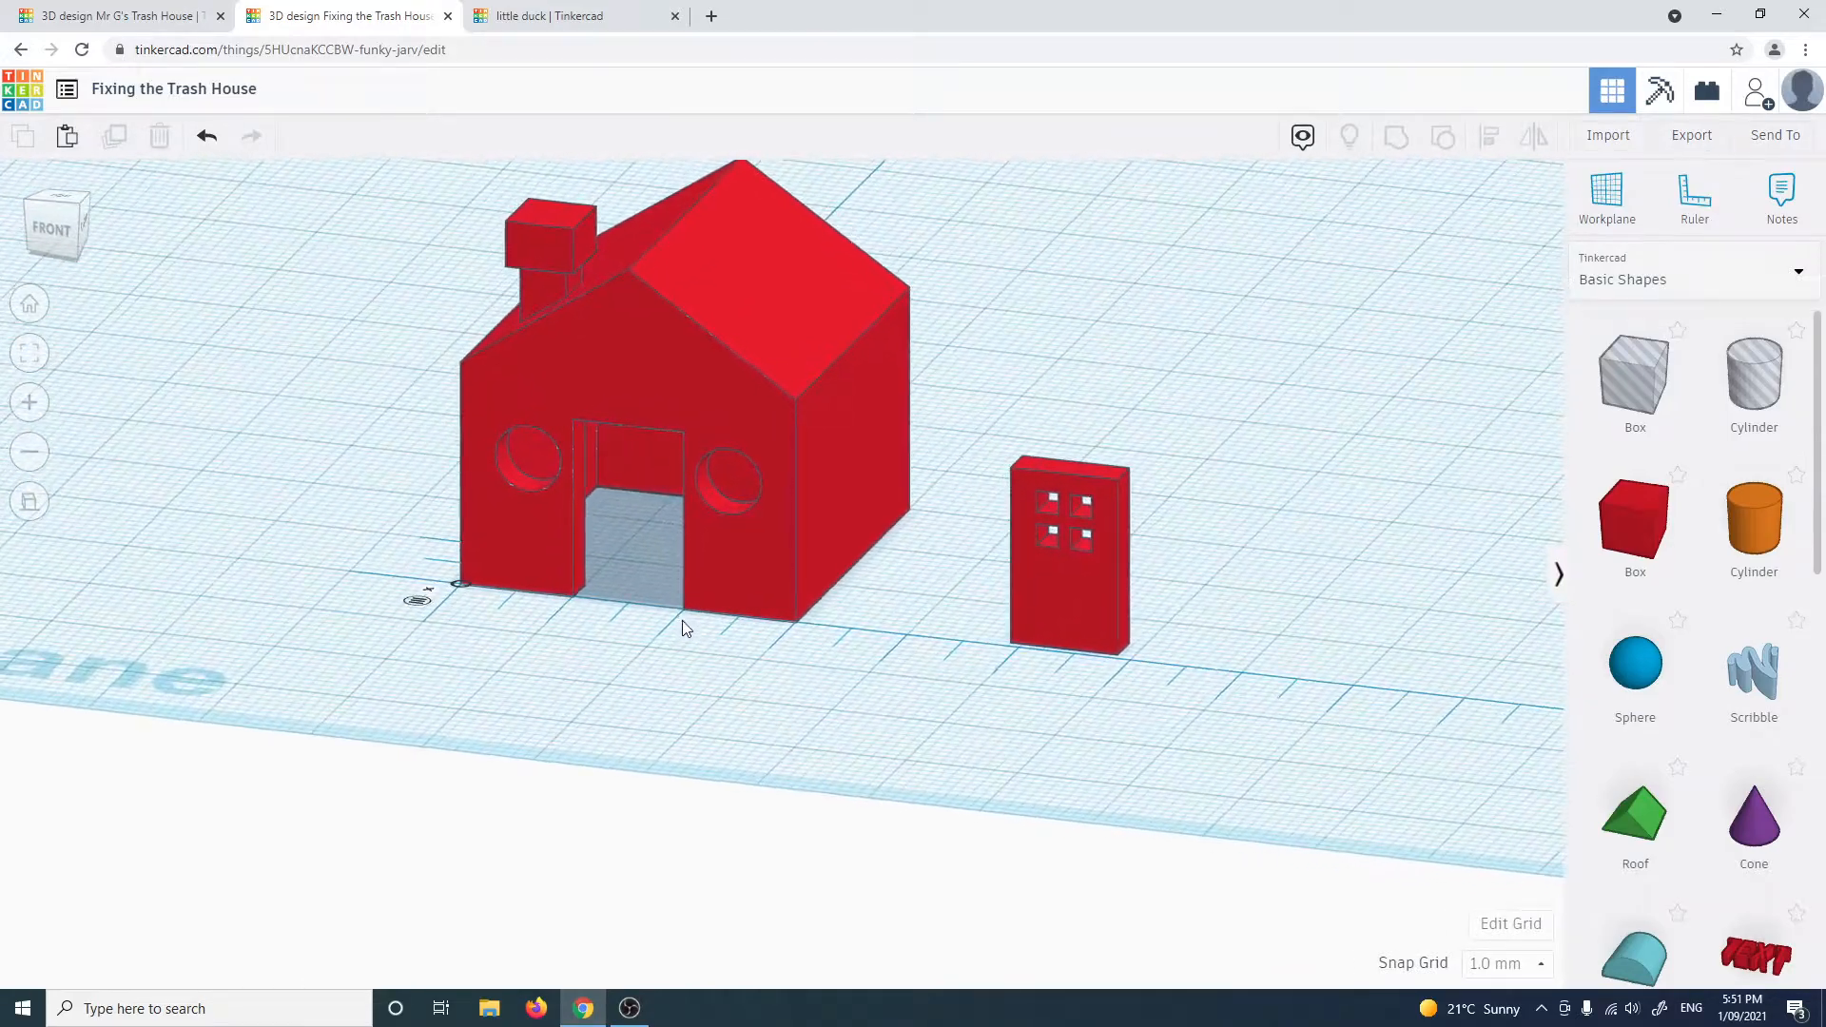
scroll(628, 691, "up", 2)
right_click_drag(628, 691, 836, 619)
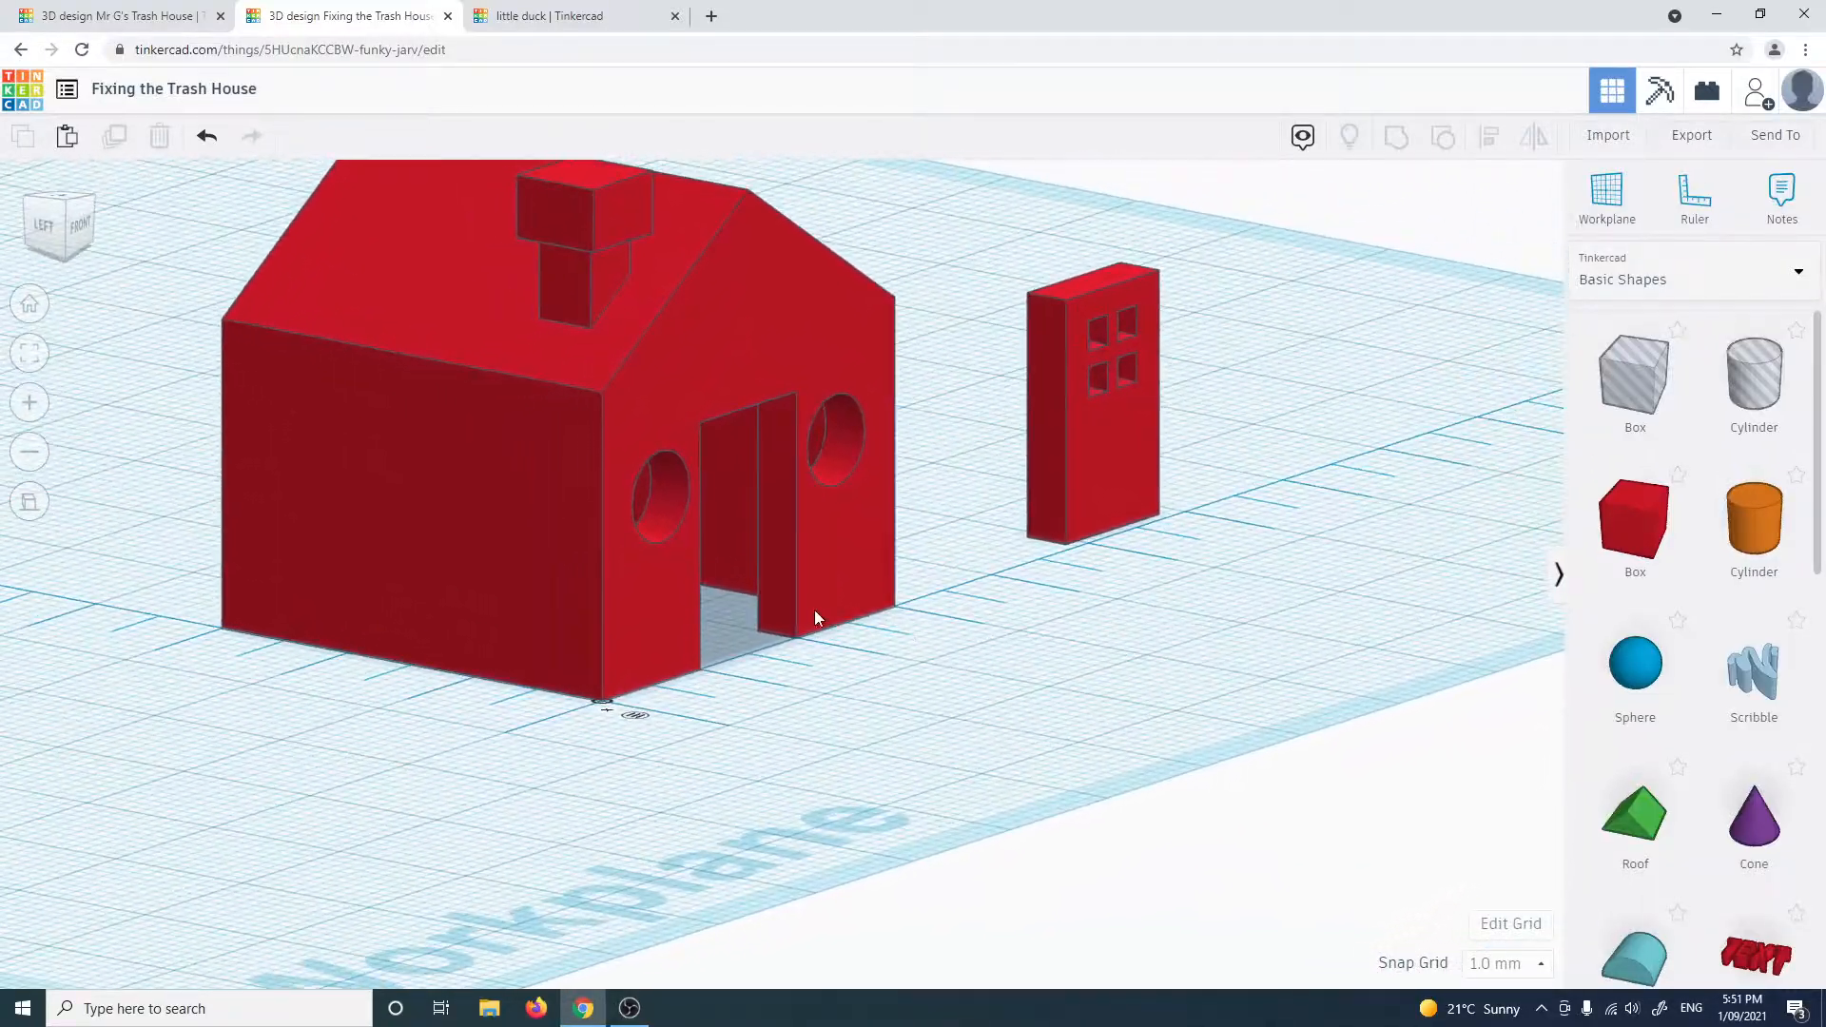
right_click_drag(880, 681, 935, 497)
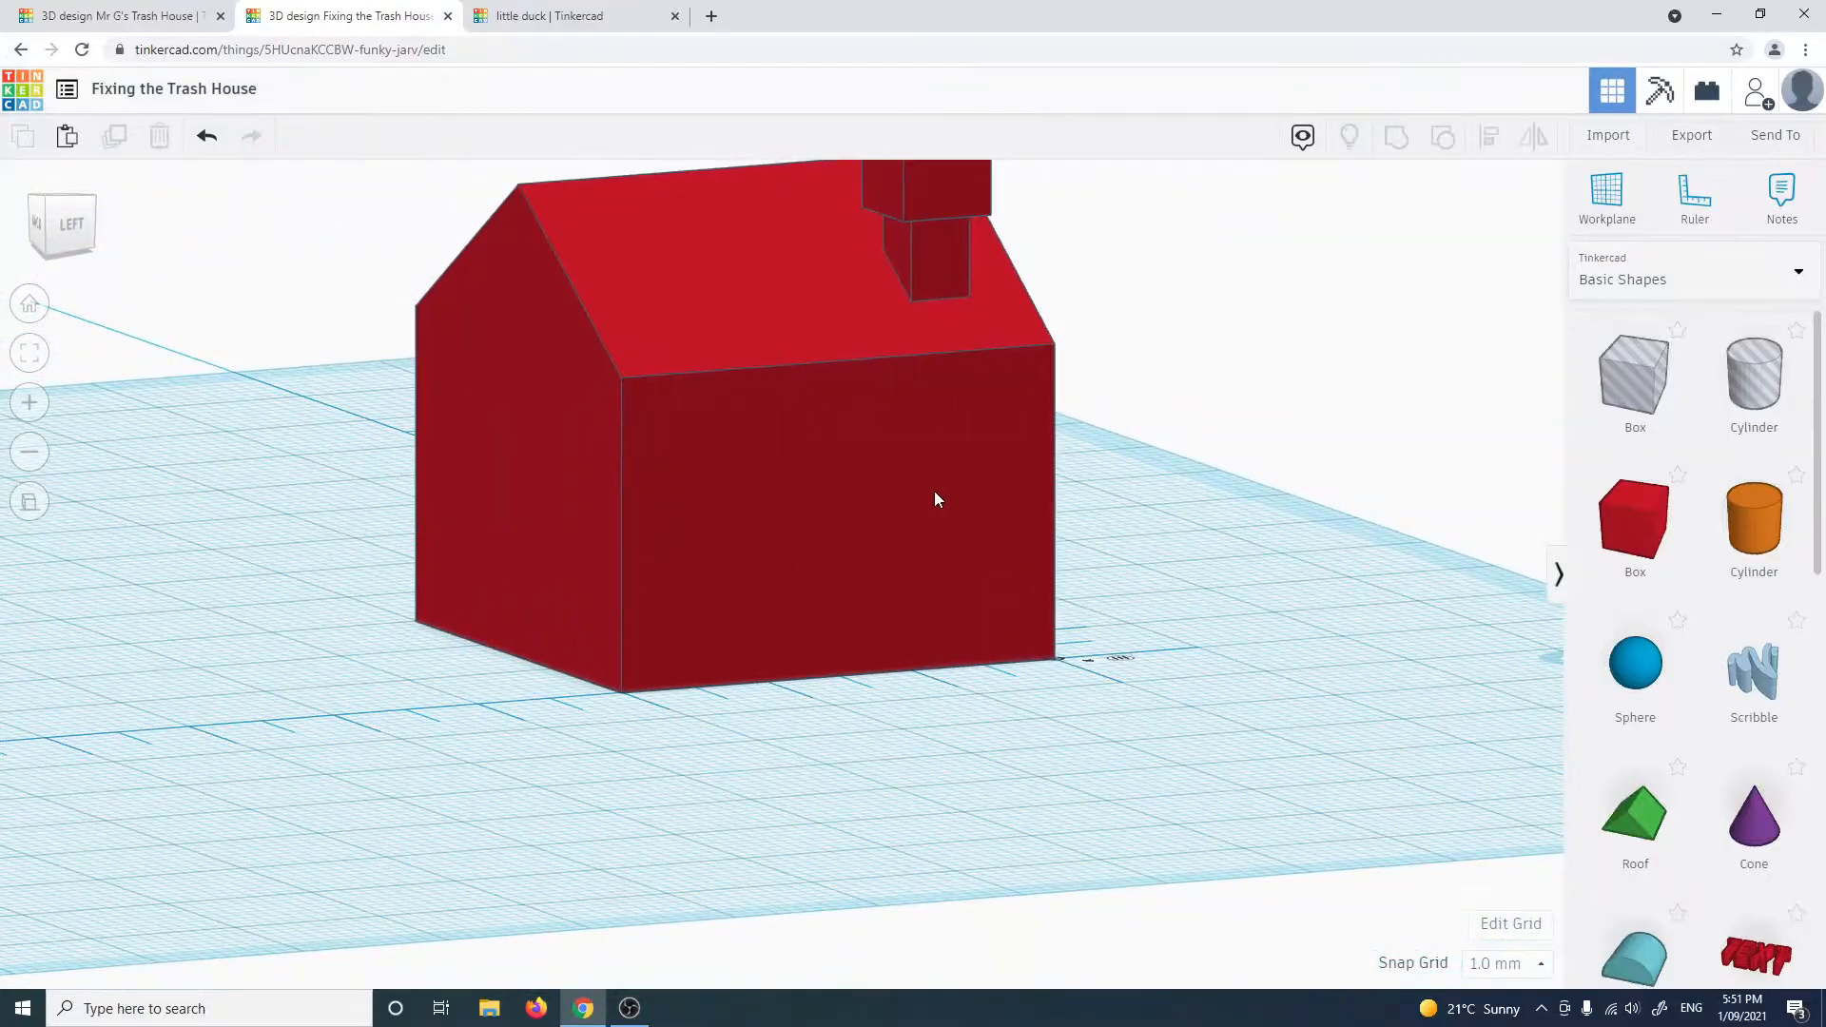
right_click_drag(590, 383, 453, 531)
right_click_drag(561, 548, 770, 538)
right_click_drag(597, 570, 467, 576)
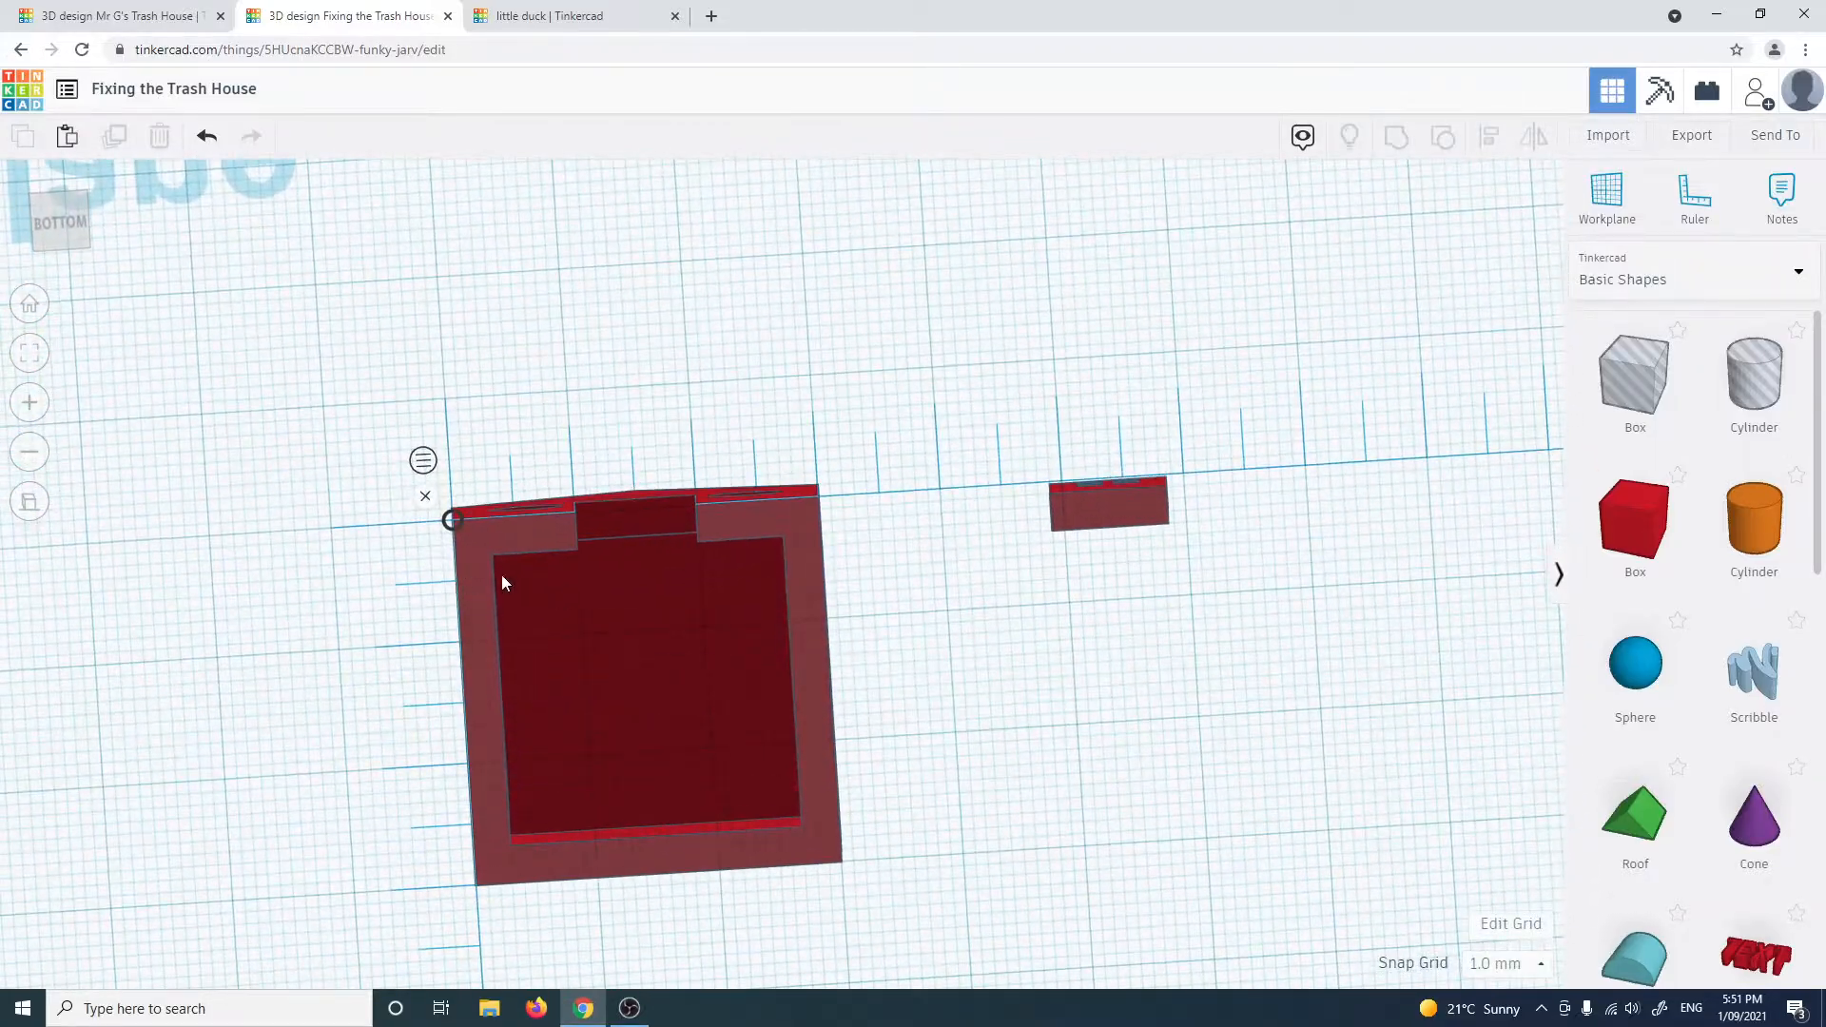
right_click_drag(677, 643, 873, 506)
right_click_drag(594, 478, 727, 468)
Tip the house onto its back, inspect its hollow interior from below, and undo the rotation
left_click(568, 449)
left_click_drag(673, 184, 282, 392)
left_click(1157, 522)
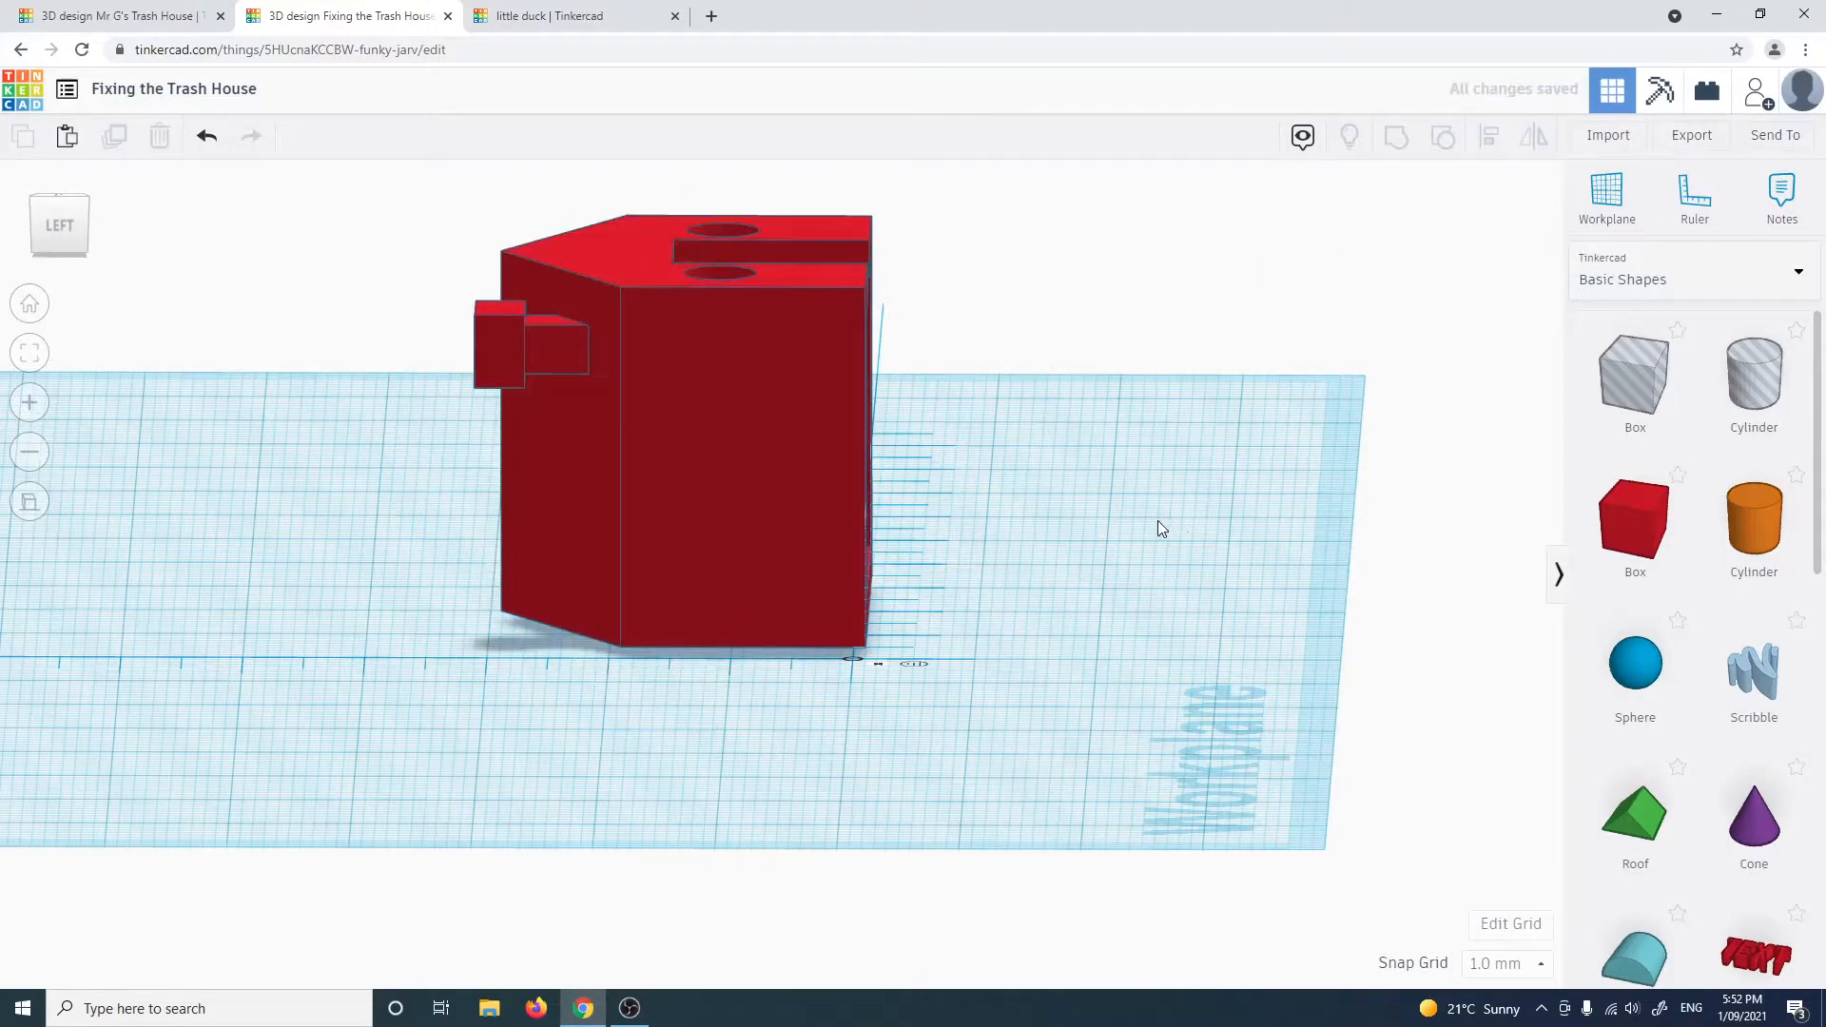
left_click(665, 436)
left_click(1104, 489)
right_click_drag(1104, 489, 515, 251)
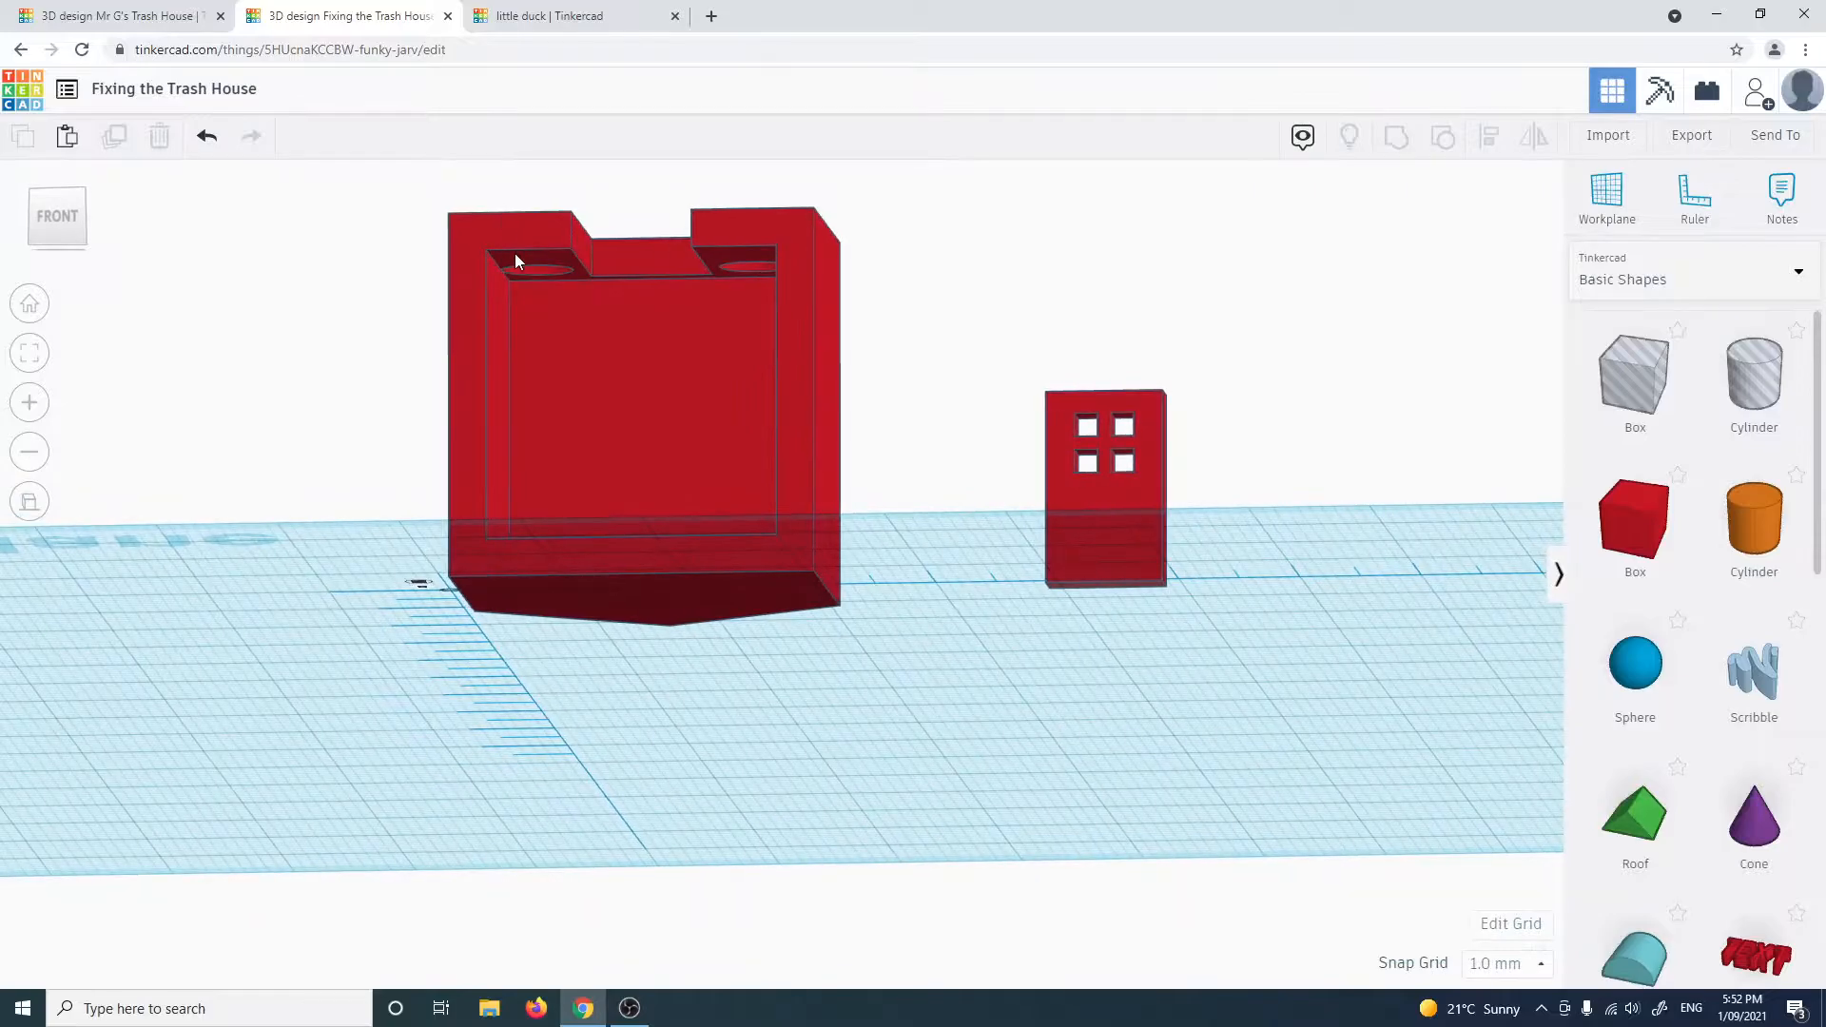
right_click_drag(573, 301, 728, 367)
right_click_drag(1038, 435, 729, 502)
key("ctrl+z")
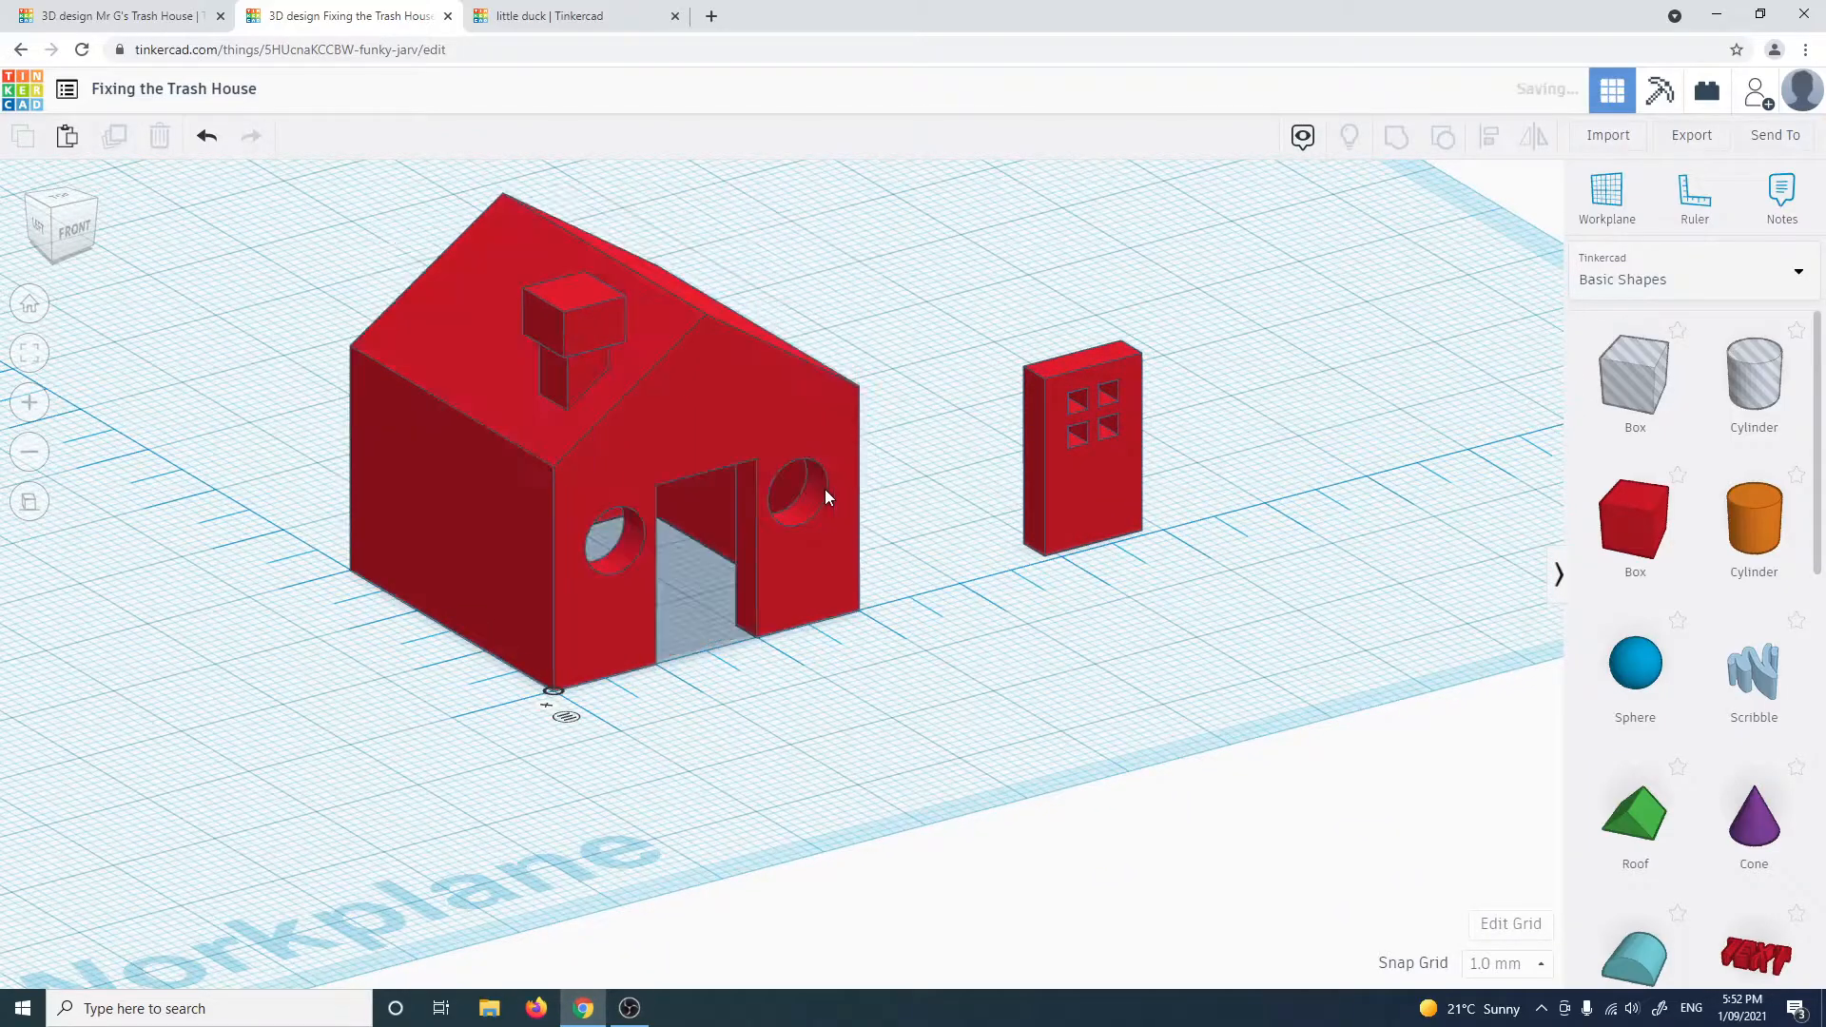
Ungroup the house into its separate solid and hole shapes
right_click_drag(693, 602, 746, 639)
right_click_drag(753, 723, 601, 368)
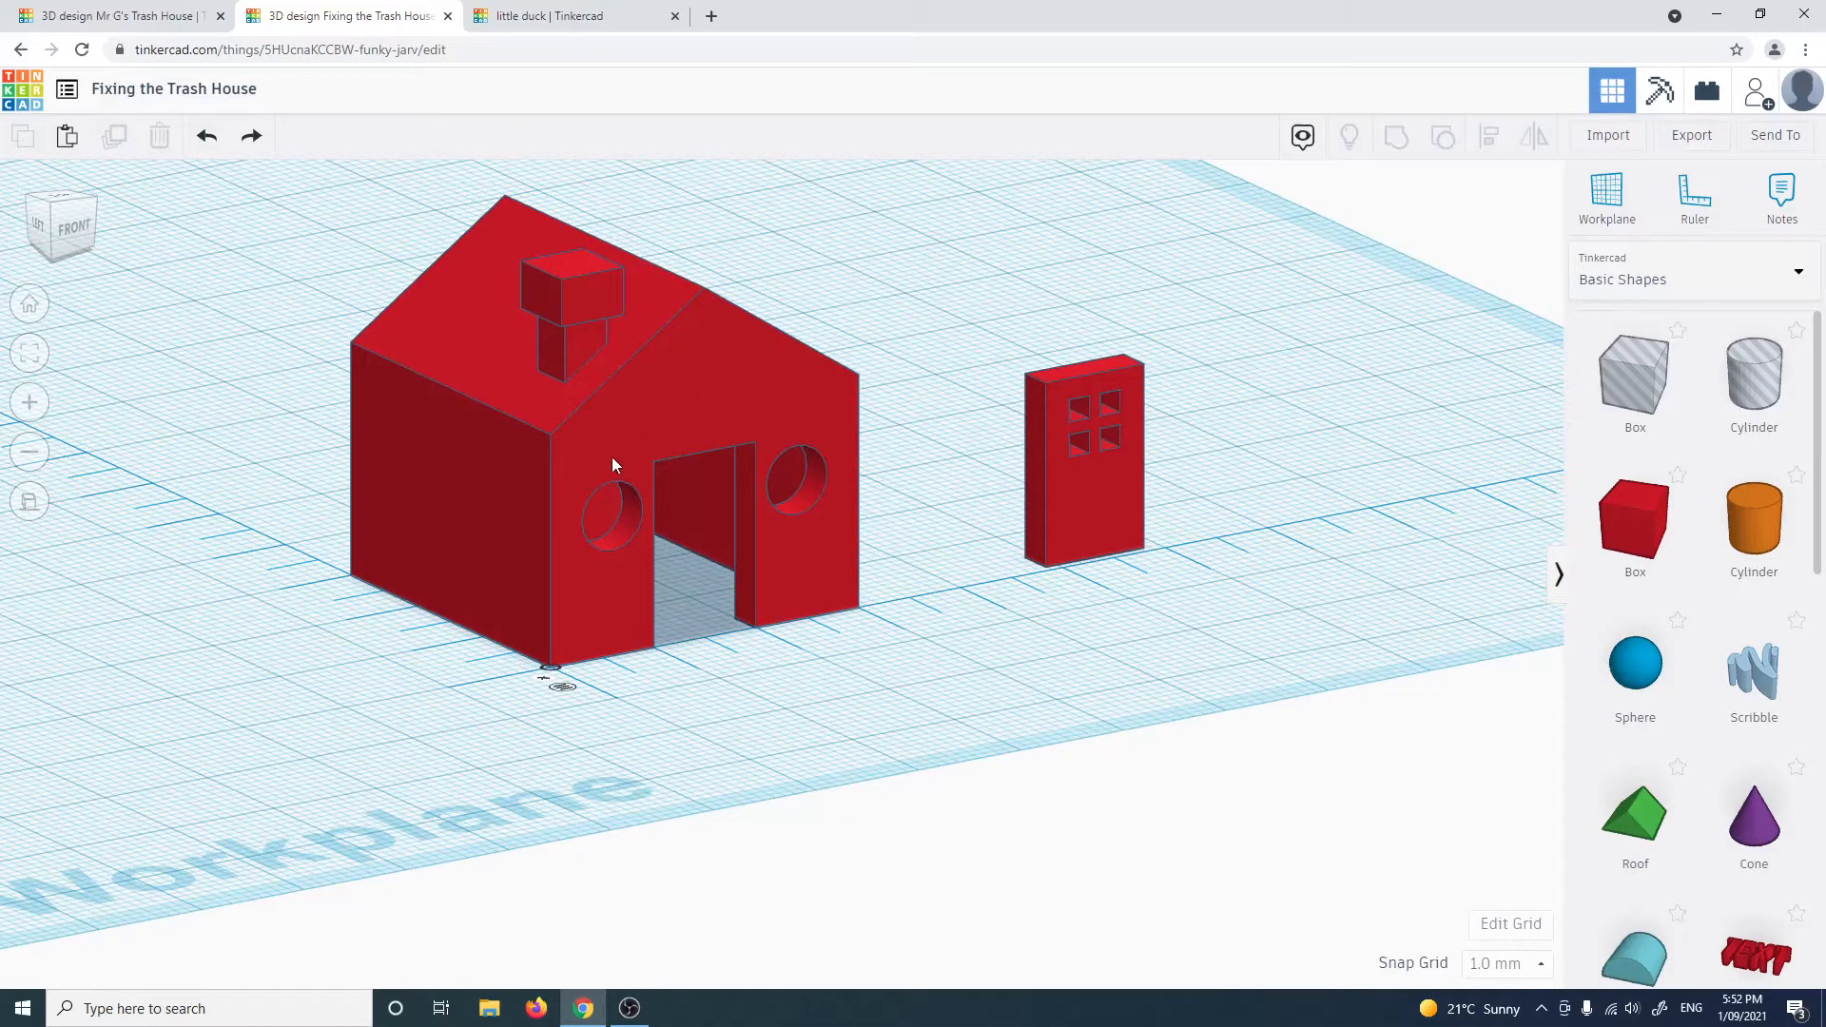
left_click(603, 291)
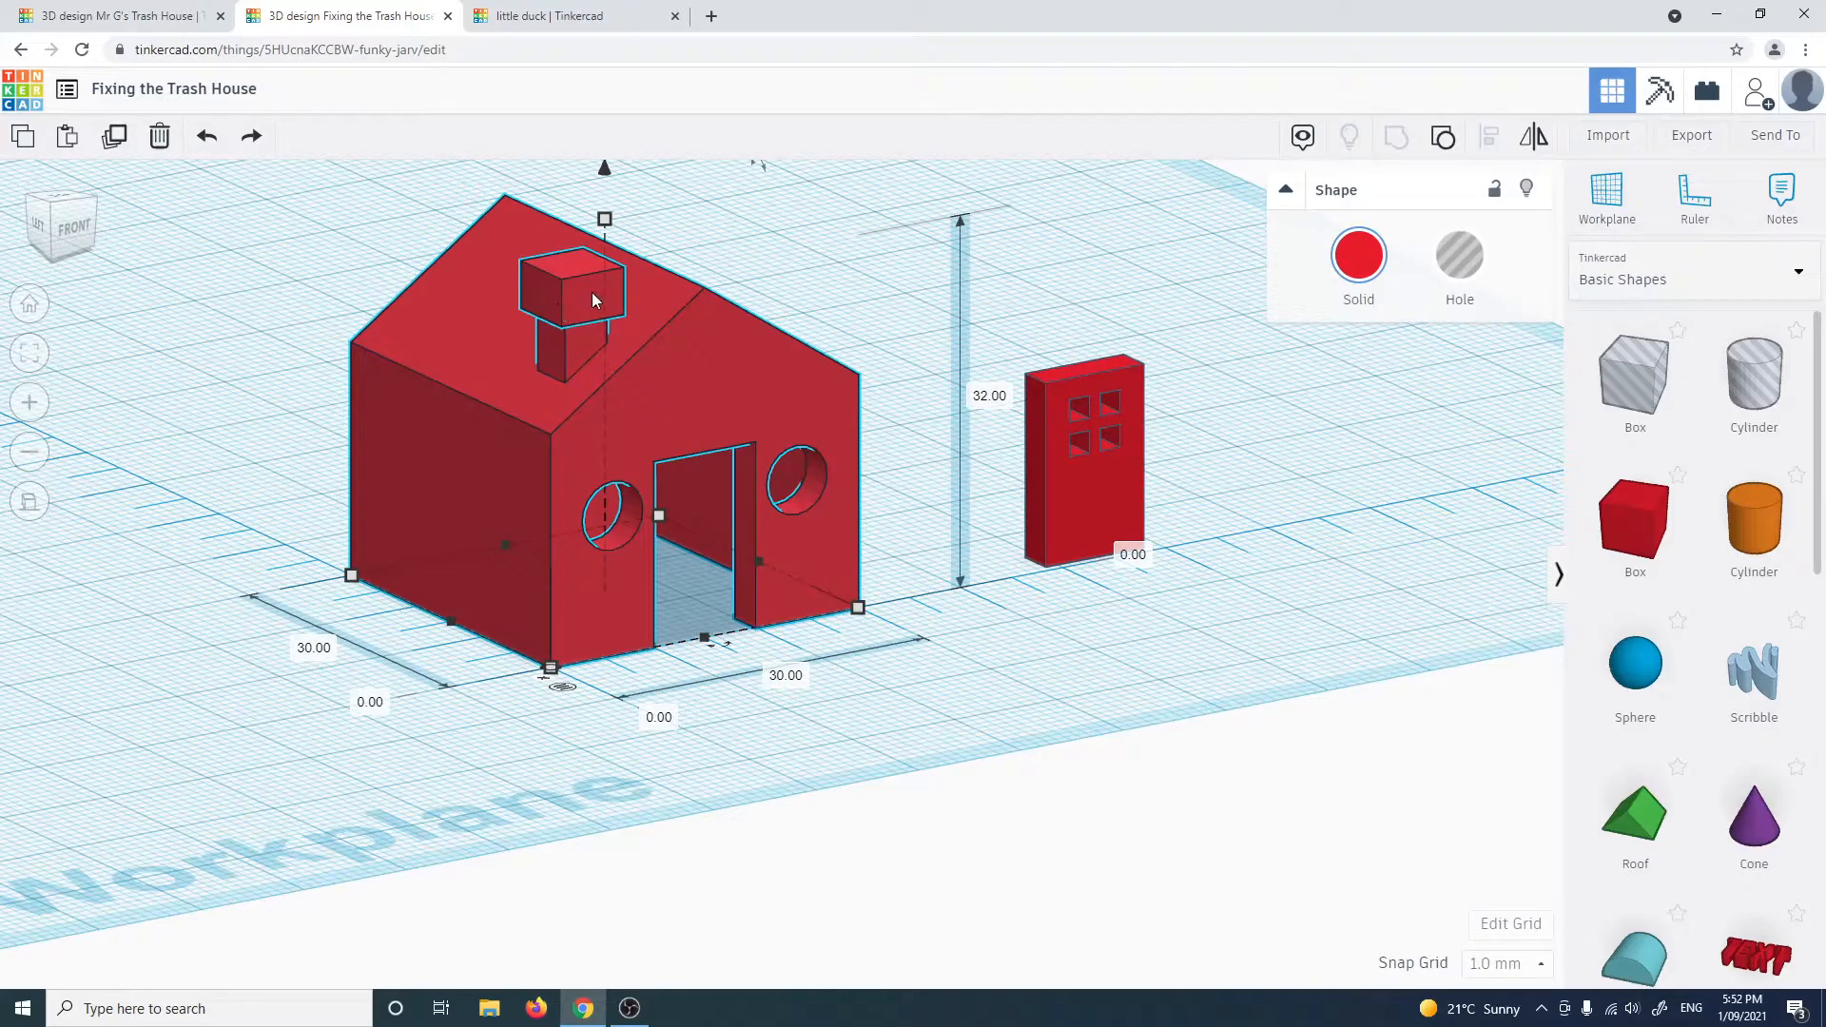
right_click_drag(830, 721, 876, 459)
right_click_drag(1072, 534, 751, 527)
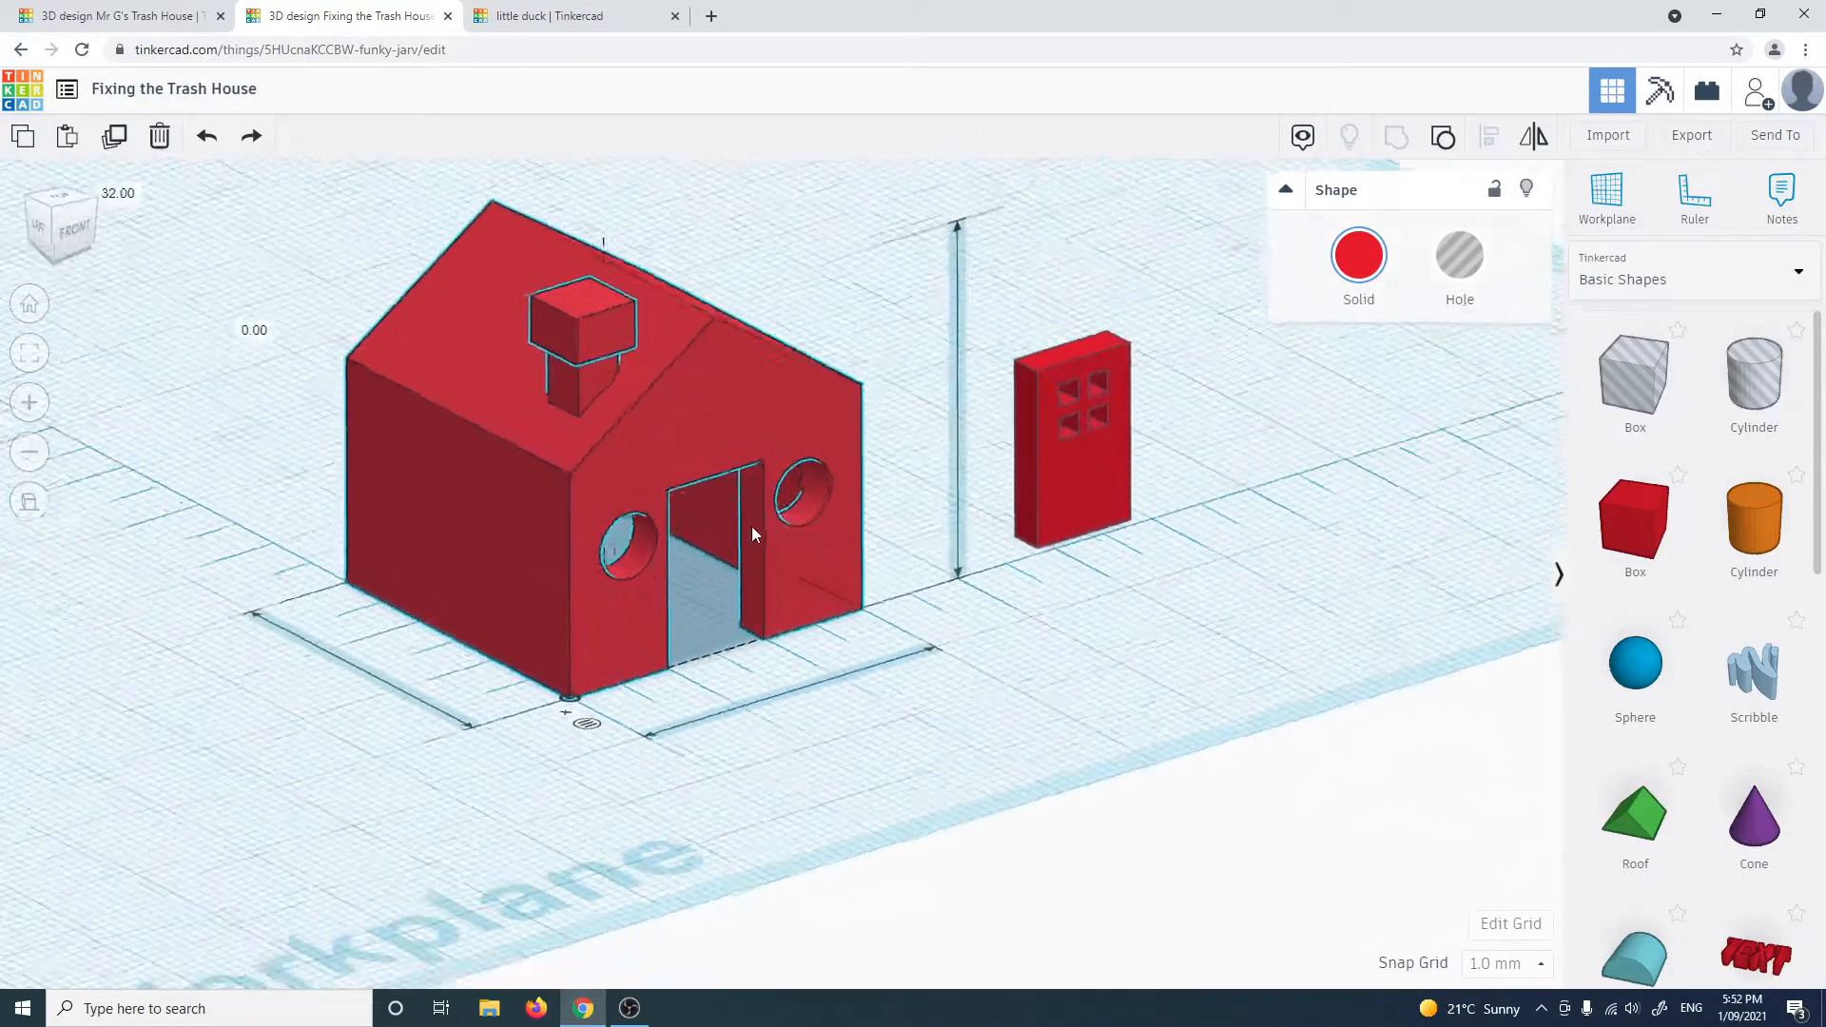
left_click(1443, 140)
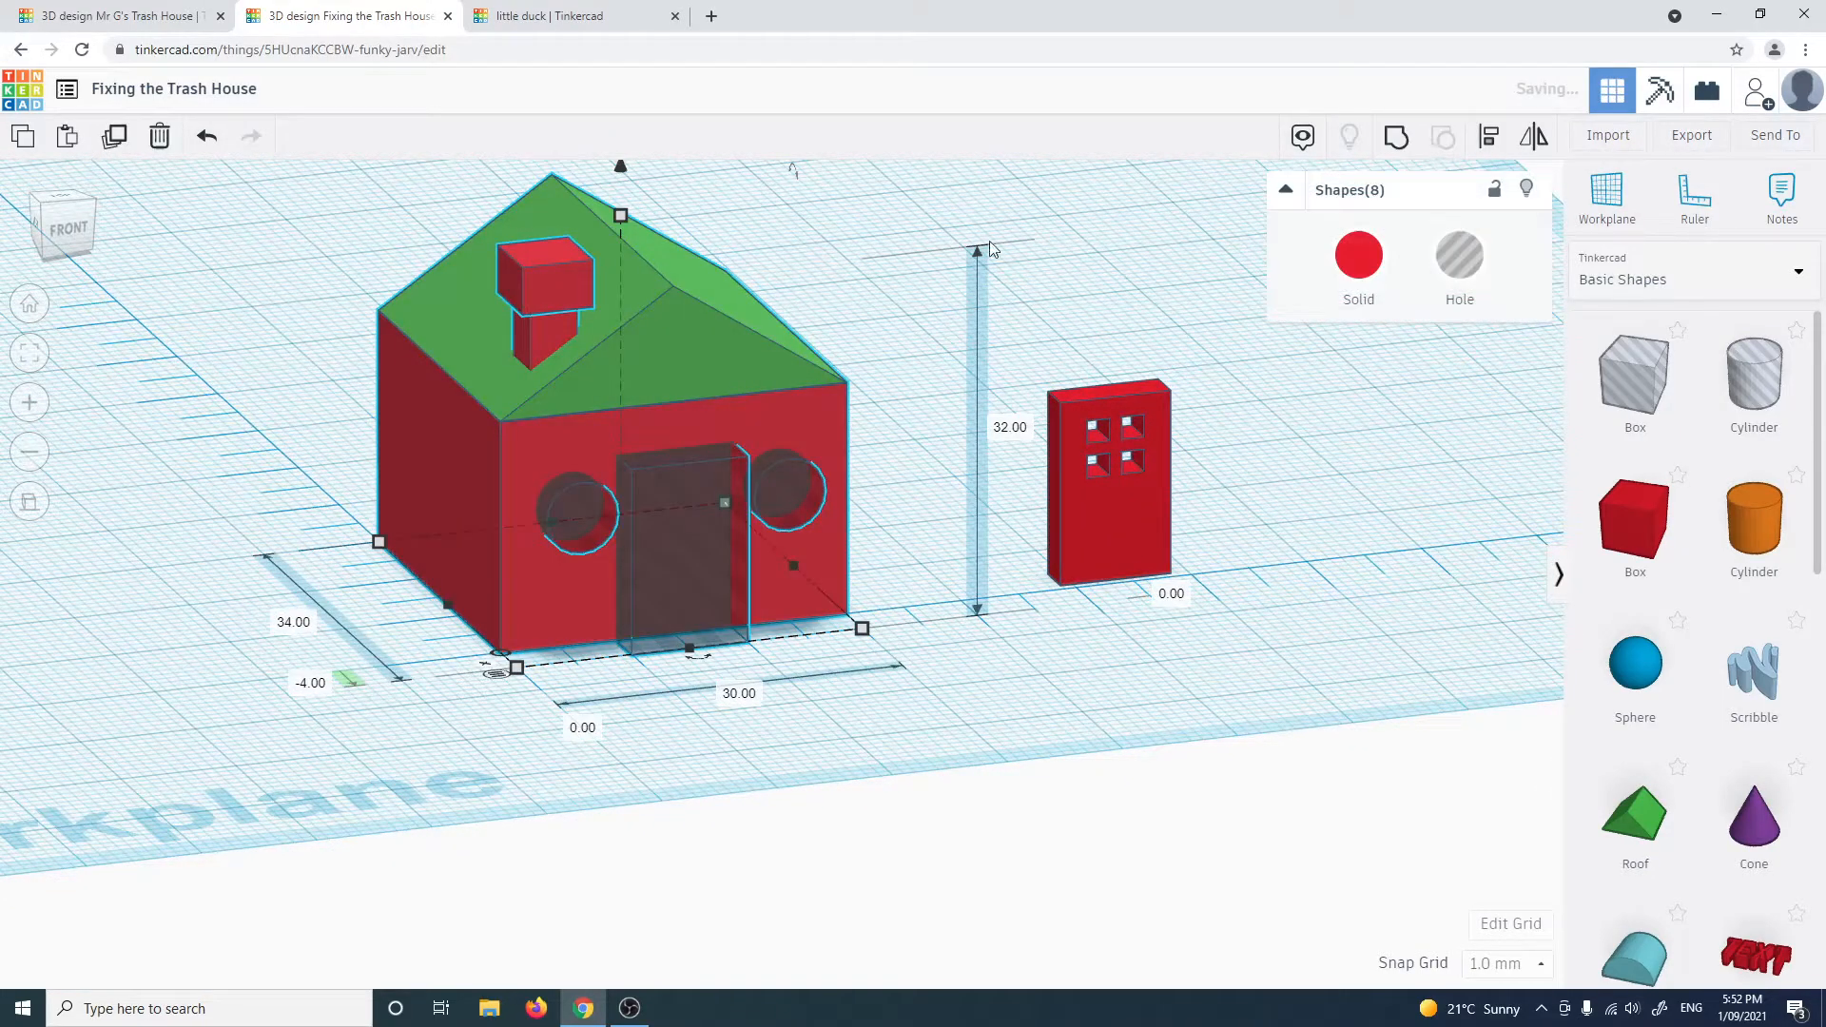
Duplicate the two chimney boxes and move the copies to the left of the house, at -28 mm from the ruler origin
left_click(1058, 254)
left_click(556, 297)
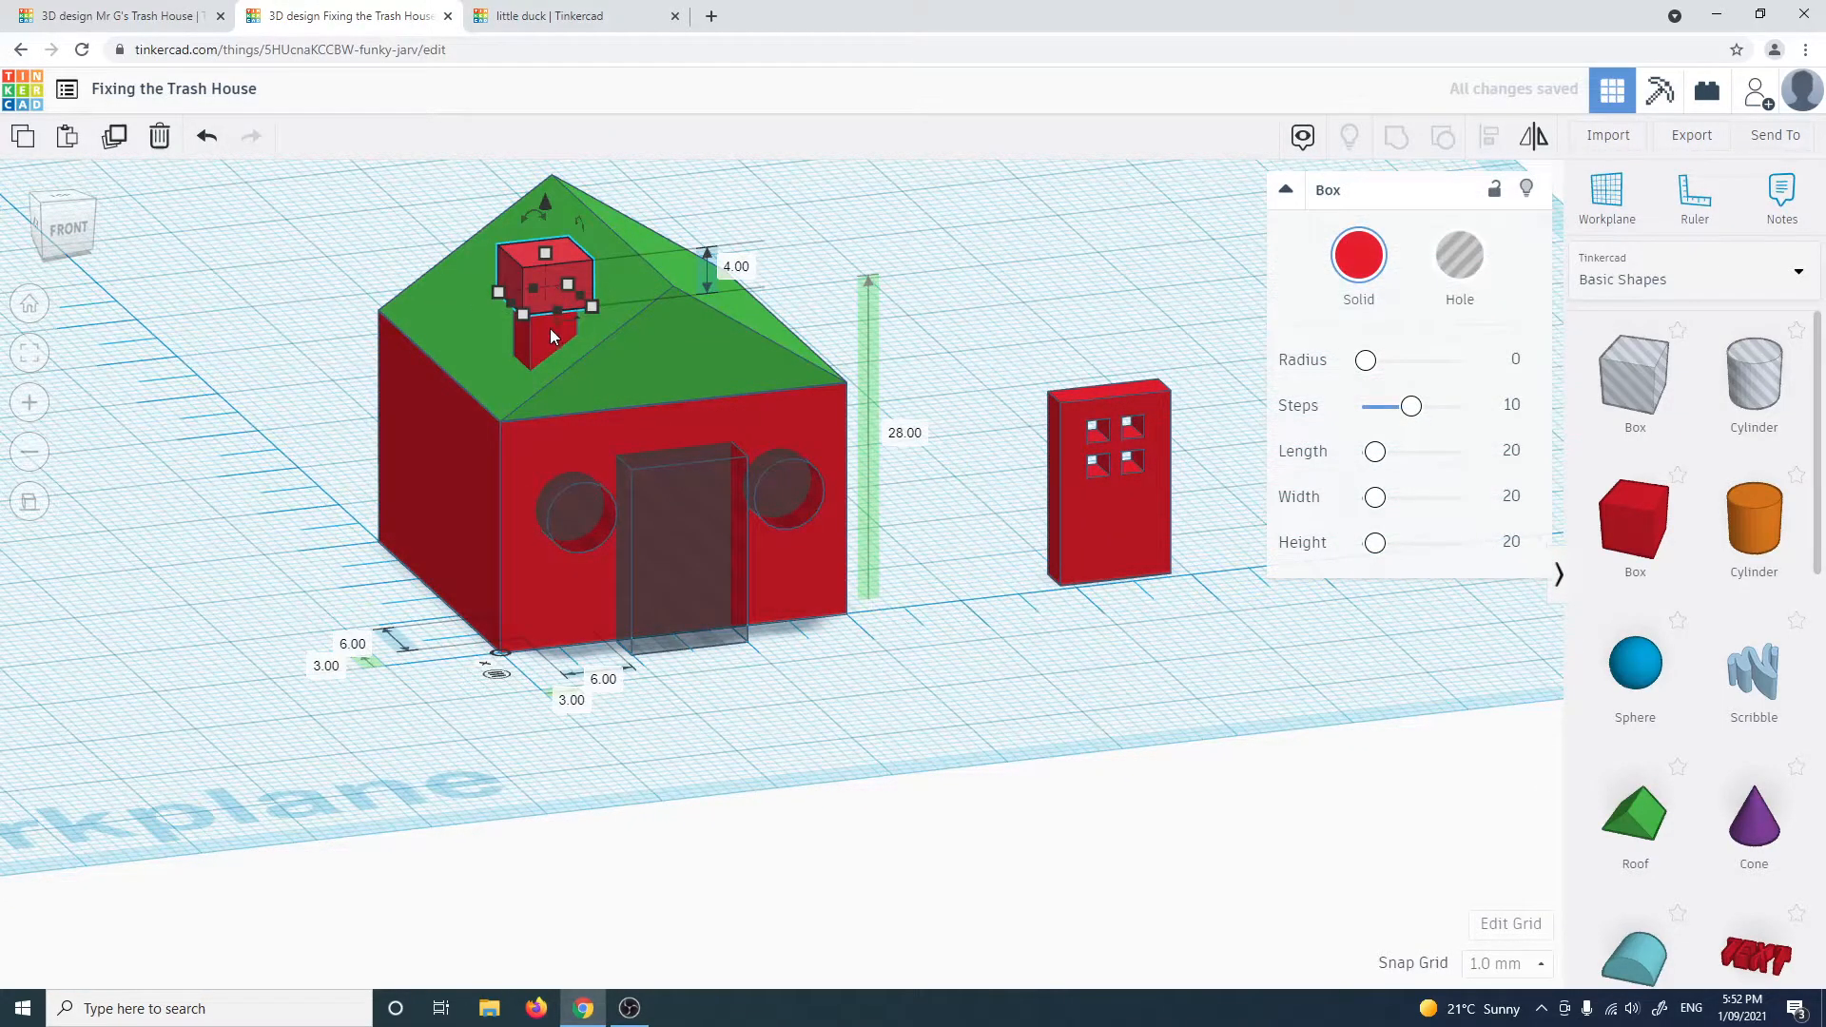
left_click(542, 337, "shift")
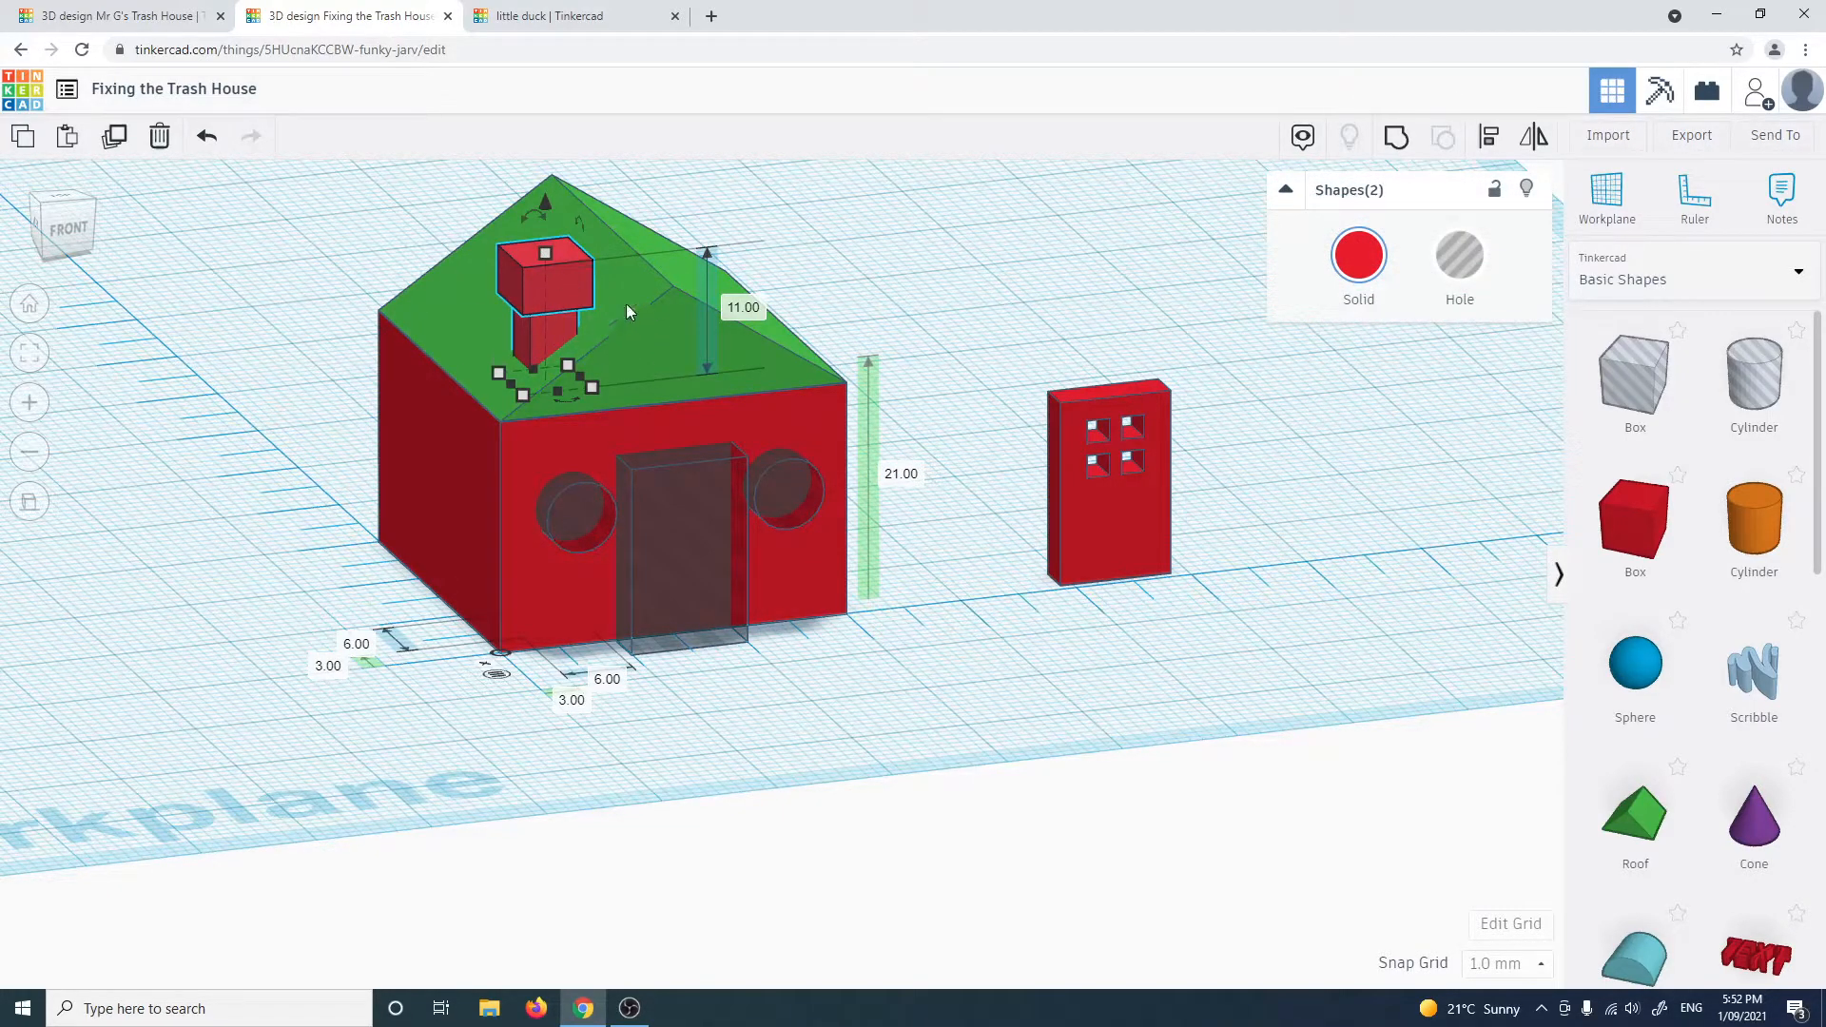
left_click(124, 141)
left_click_drag(575, 328, 213, 361)
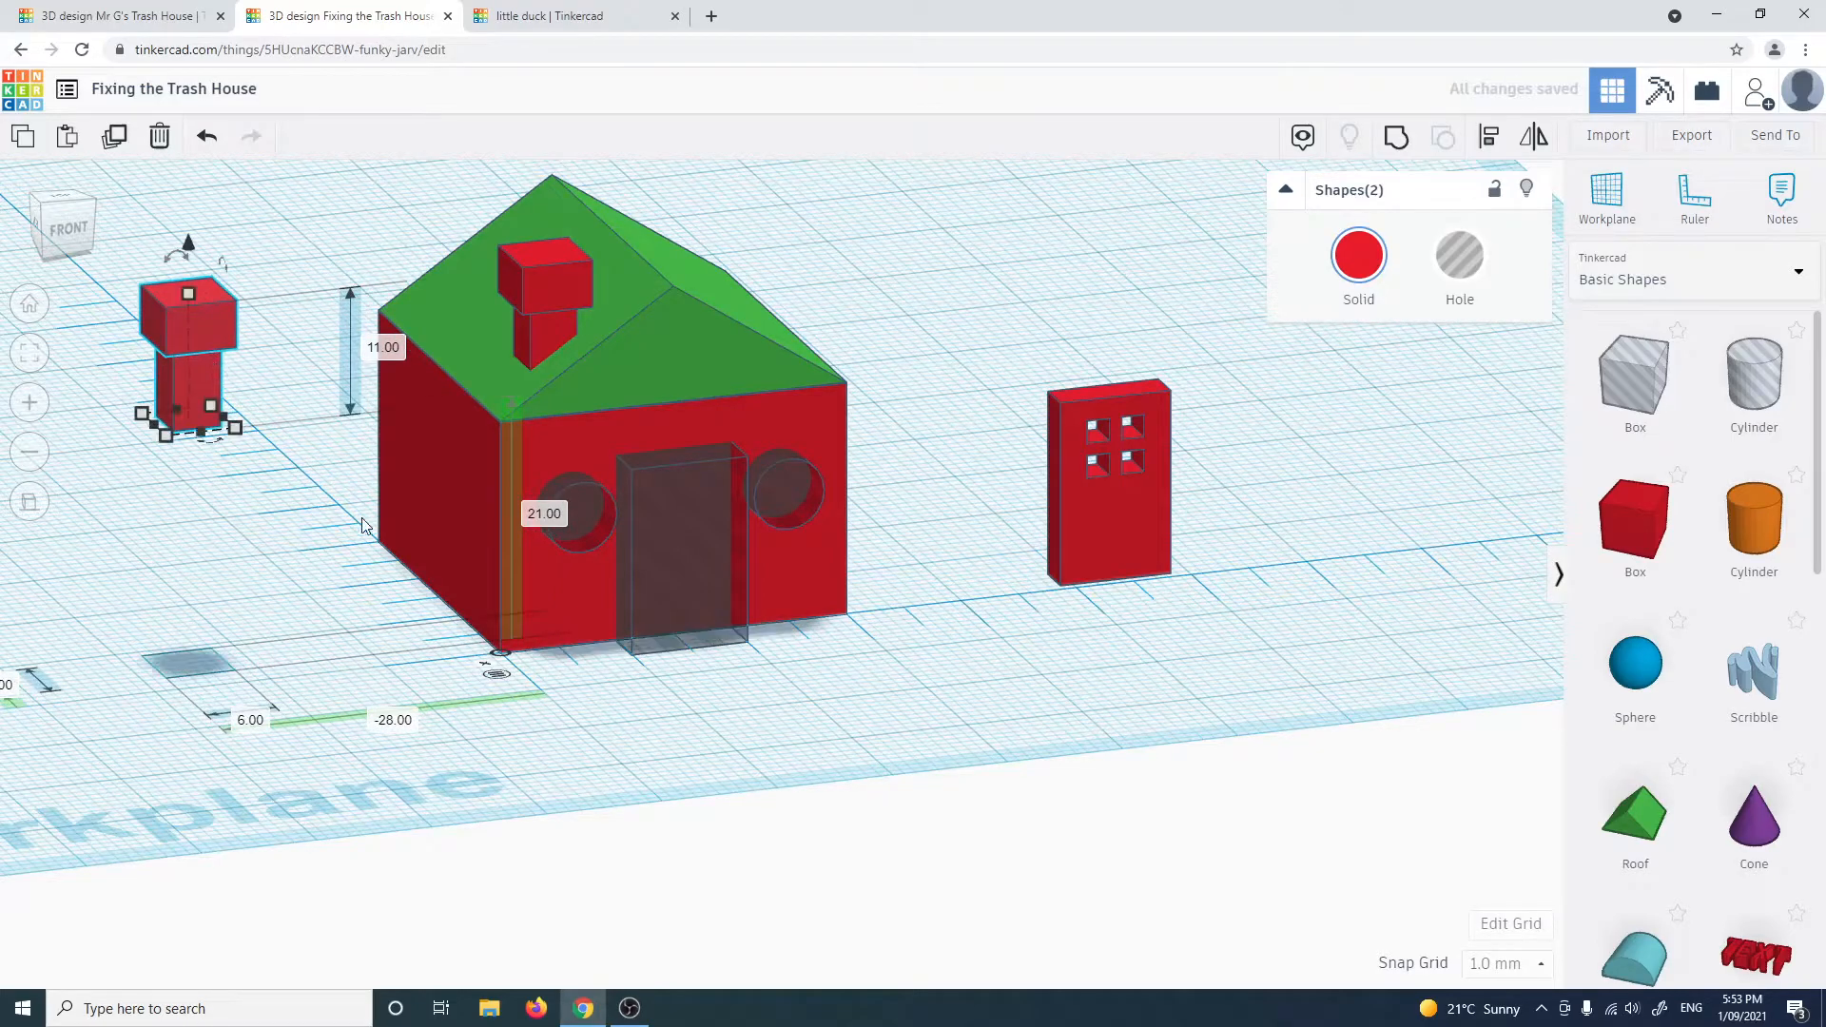
Turn the original two chimney boxes into holes and group them with the roof to cut a chimney opening
left_click(361, 590)
right_click_drag(361, 591, 514, 599)
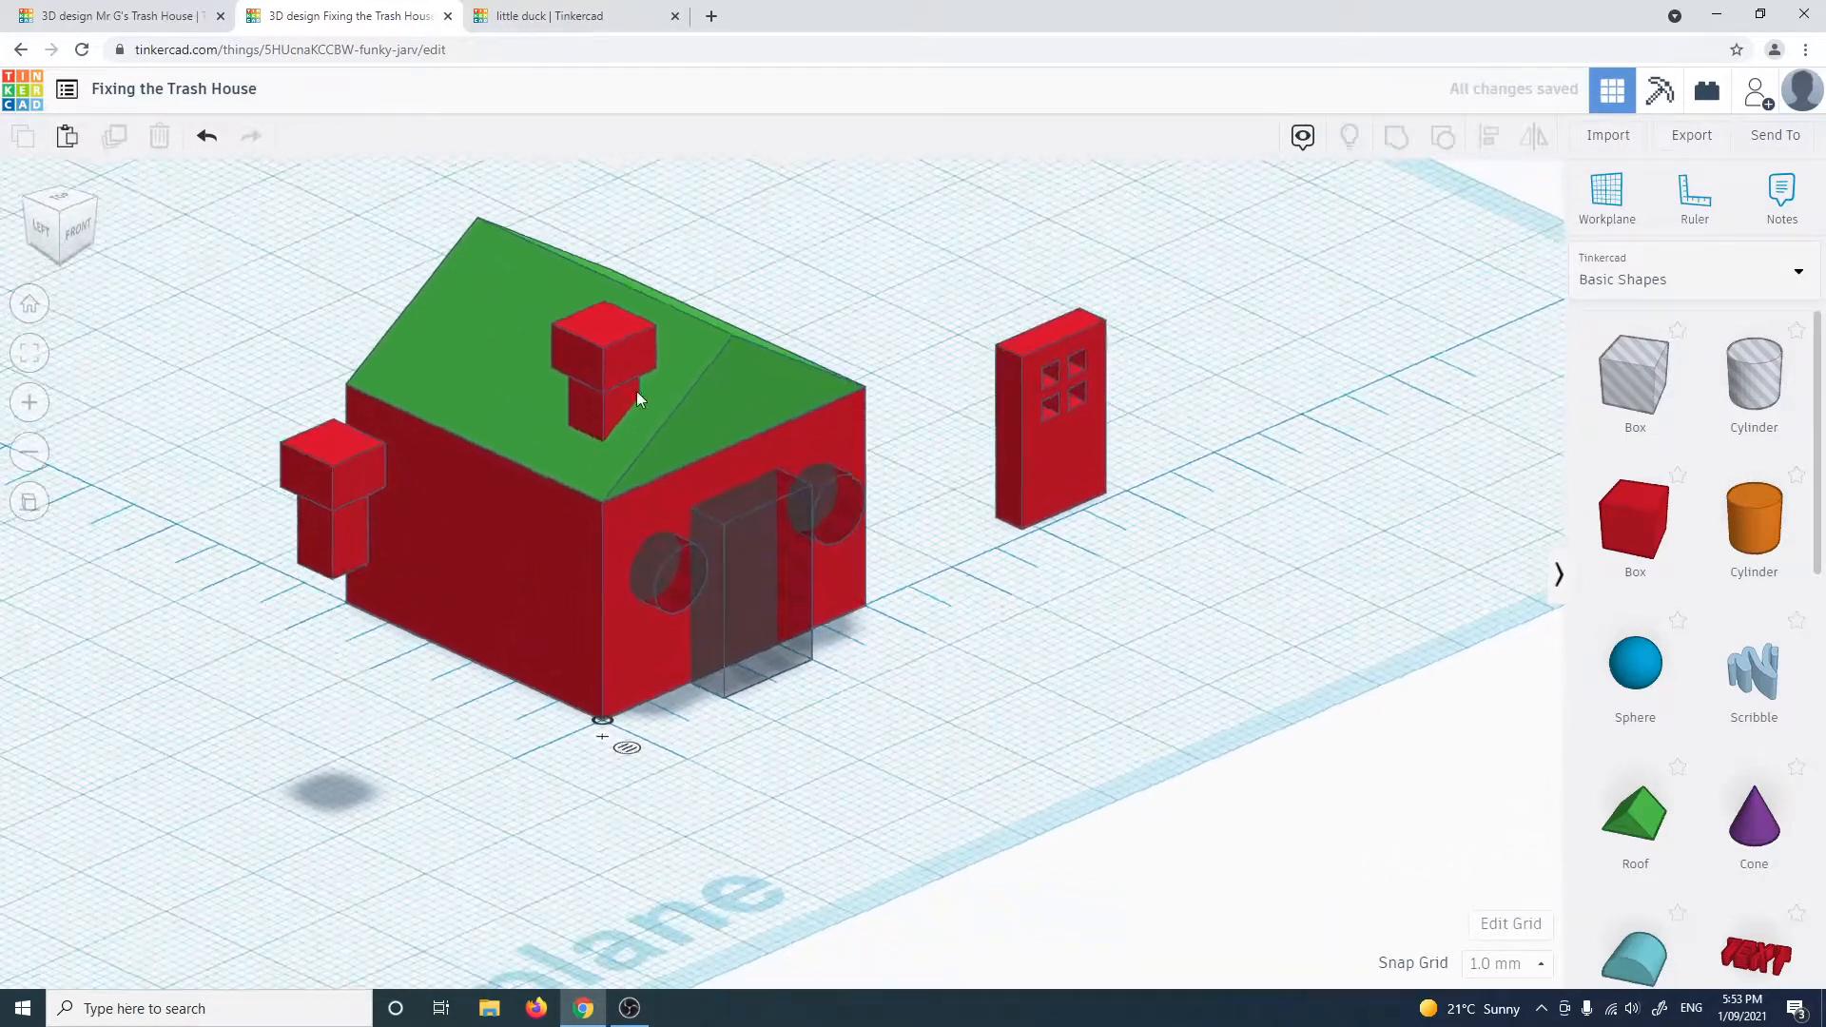
left_click(626, 359)
left_click(620, 403, "shift")
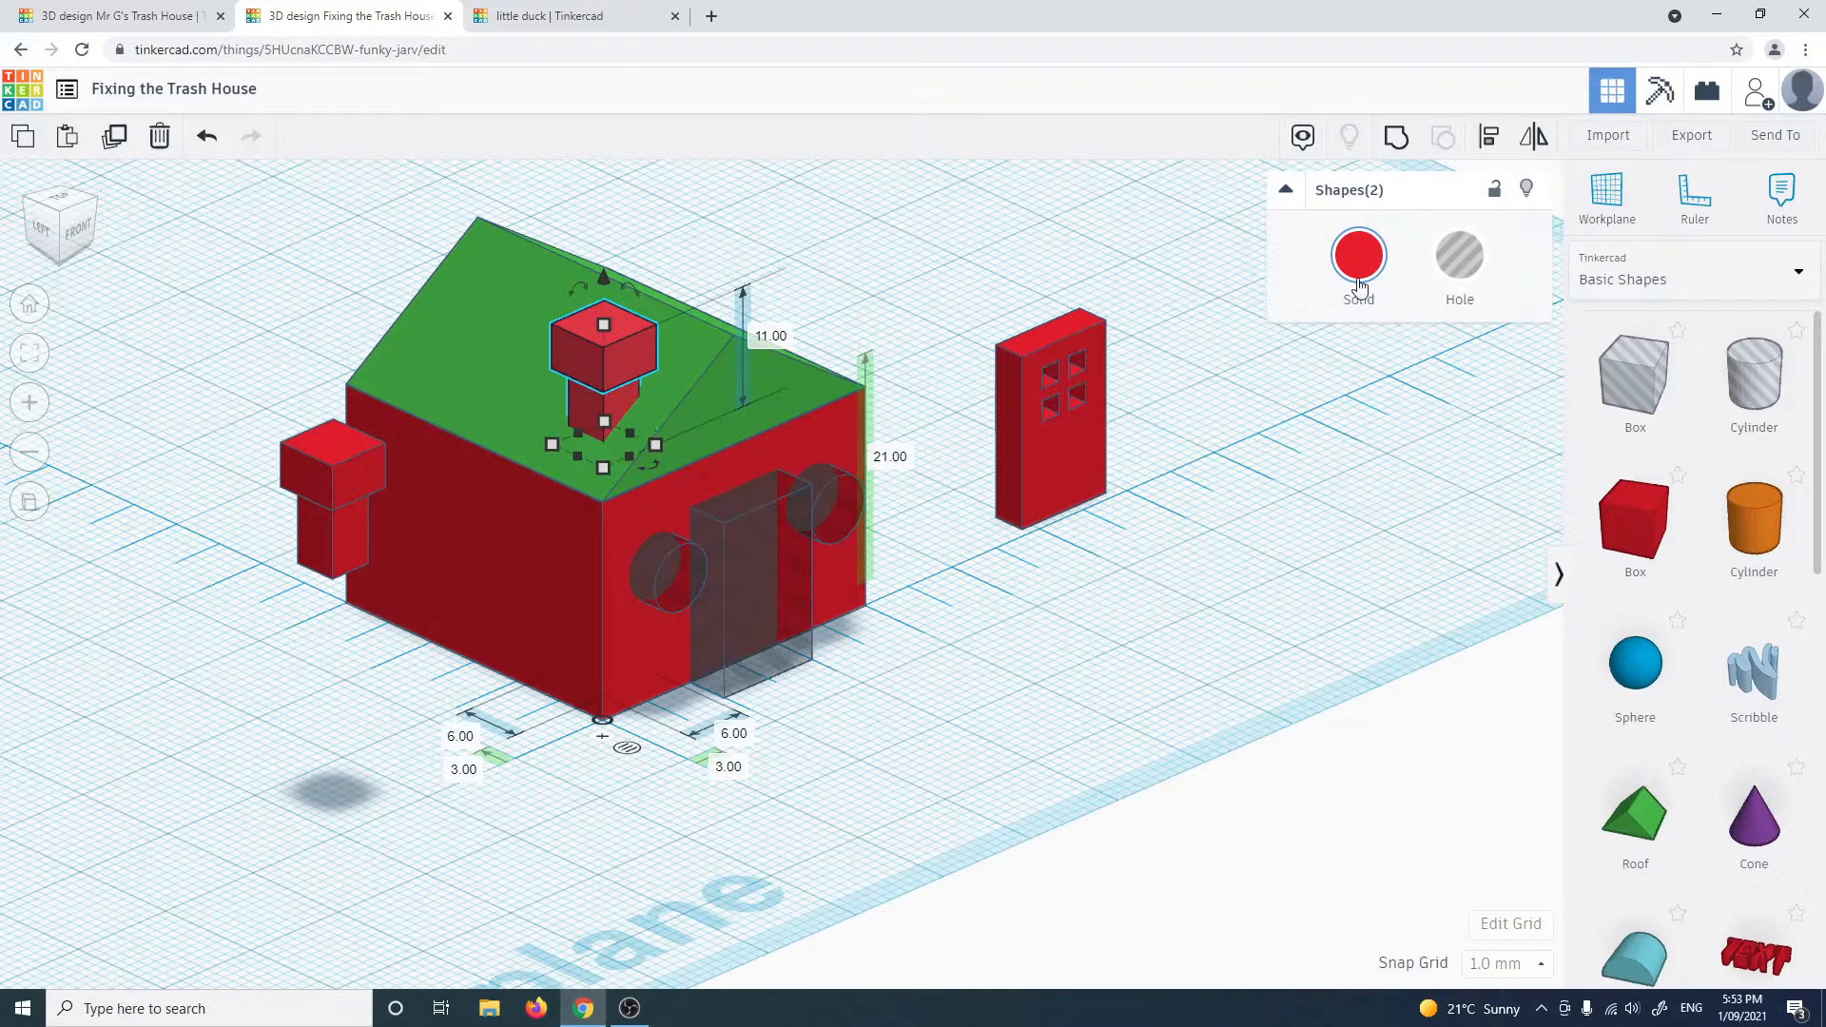
left_click(1461, 259)
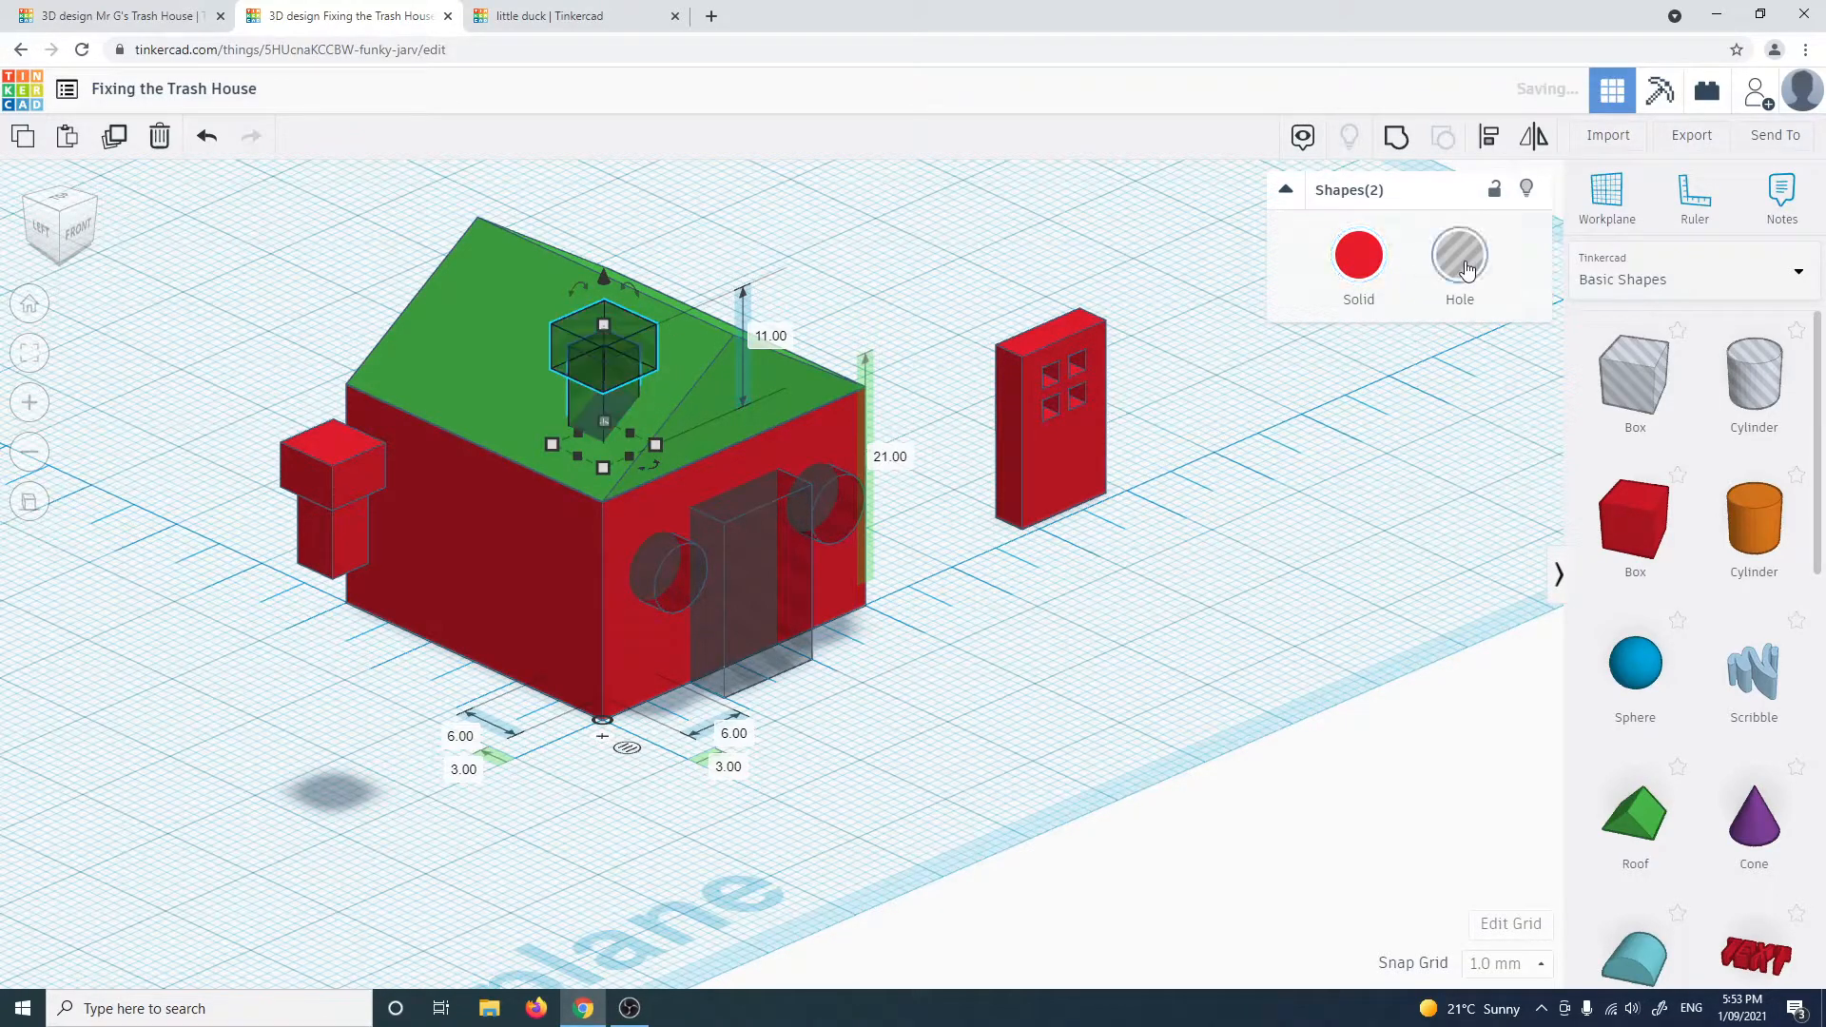
left_click(676, 386, "shift")
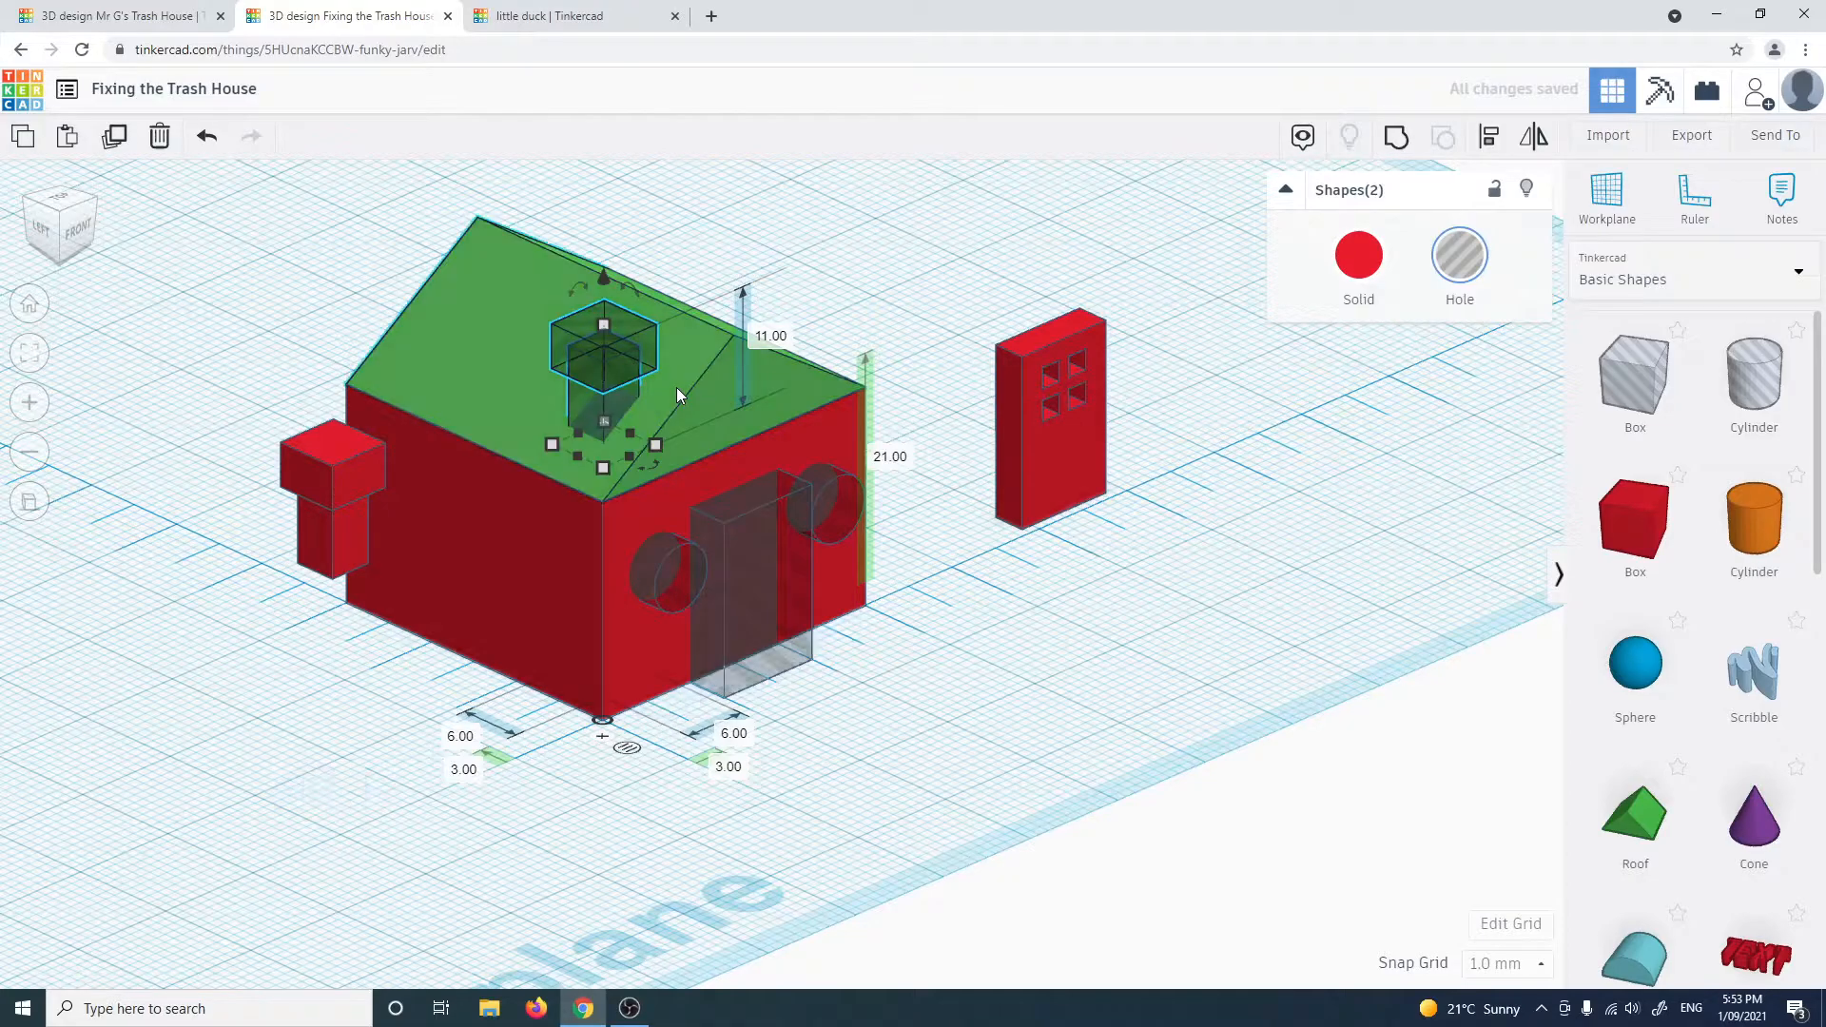
left_click(1395, 140)
right_click_drag(964, 739, 320, 566)
right_click_drag(609, 500, 80, 288)
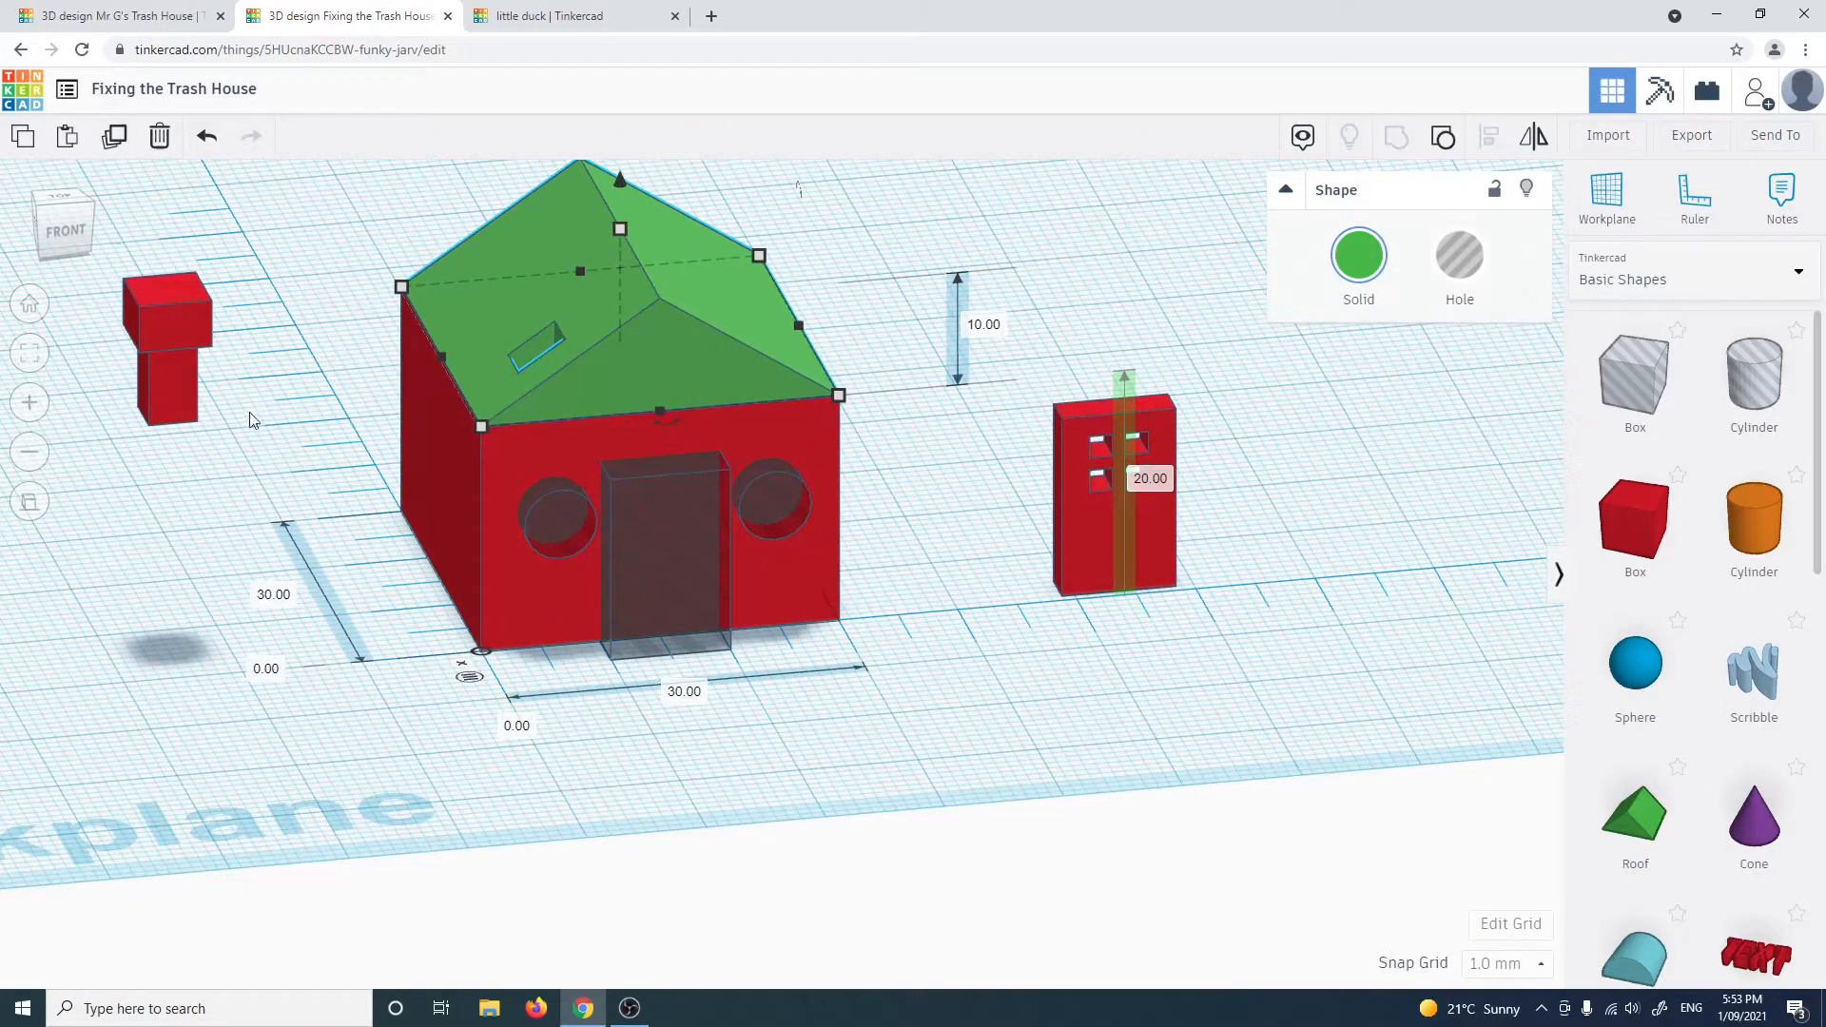
Group the two copied chimney boxes into one piece and move it across to the separate door
left_click(186, 348)
left_click(171, 382, "shift")
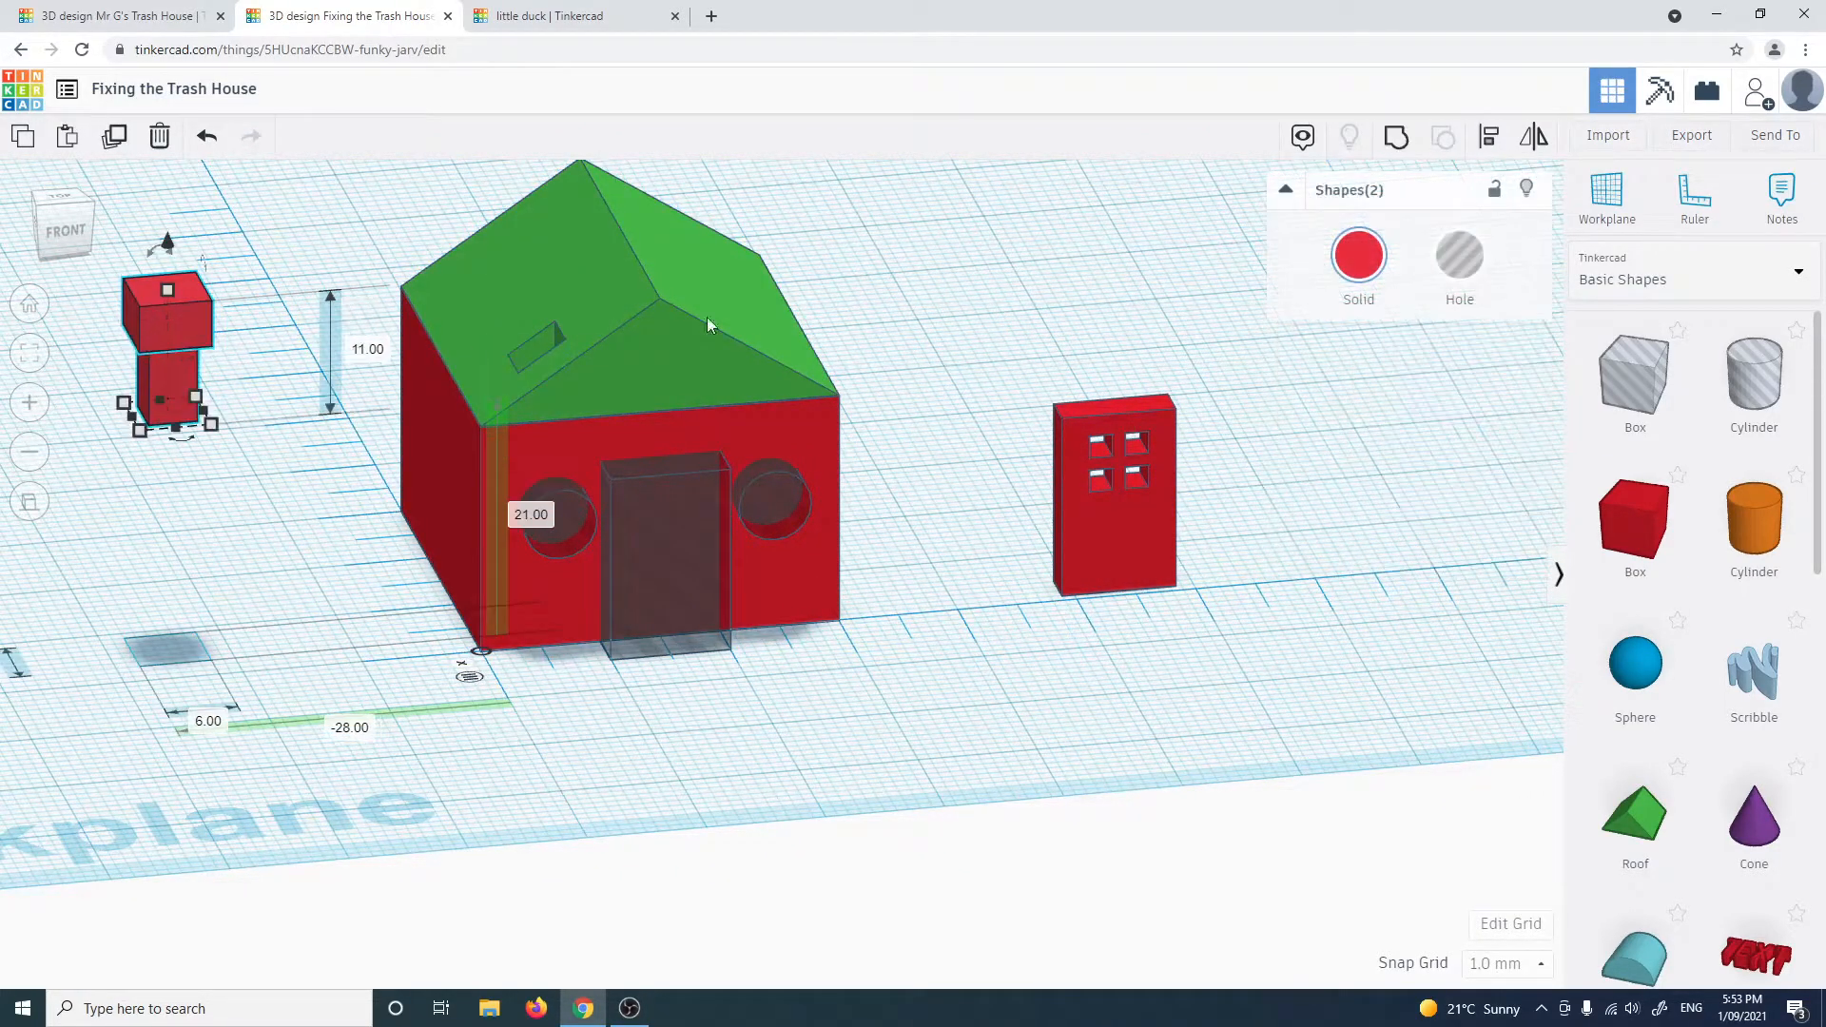
left_click(1396, 138)
left_click_drag(192, 306, 1318, 427)
right_click_drag(1371, 447, 1103, 553)
right_click_drag(1226, 632, 1220, 490)
Flip the chimney piece upside down and stand it on the workplane just to the right of the separate door
left_click_drag(1082, 442, 1080, 693)
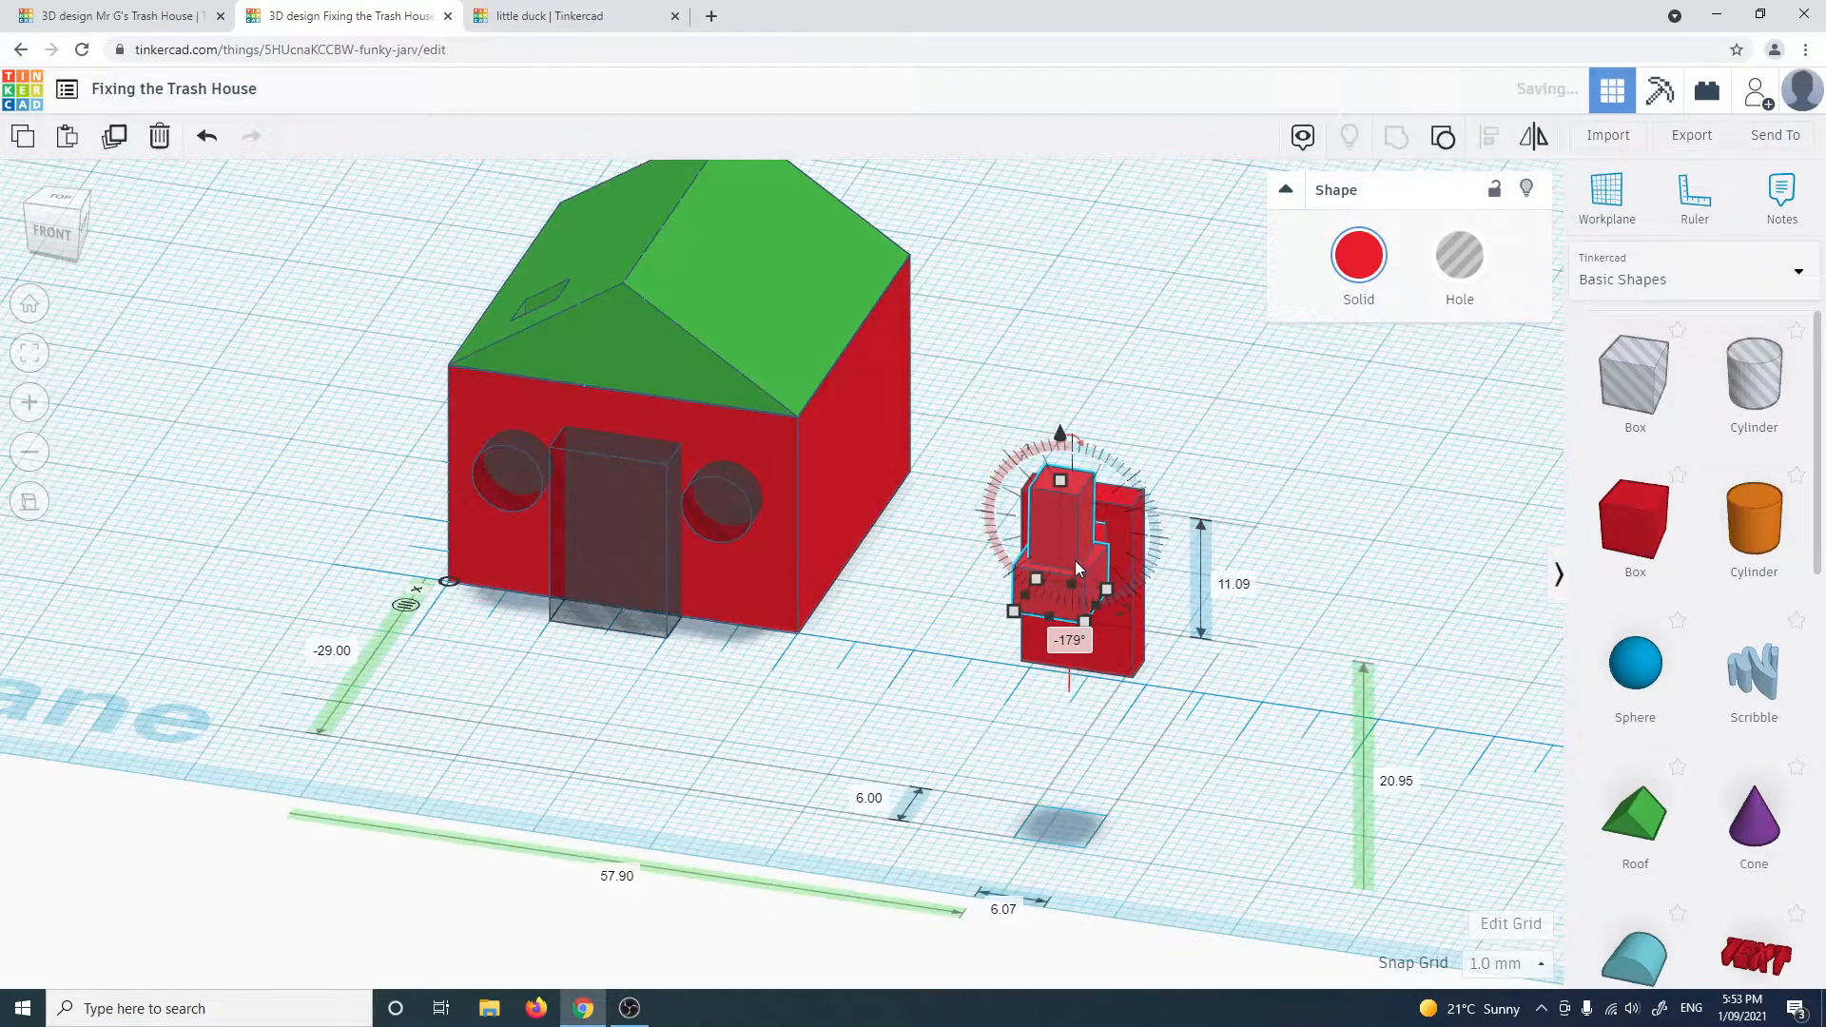
left_click_drag(1063, 446, 1224, 649)
left_click(1122, 866)
Group all the house's solid and hole shapes, leaving out the separate door and chimney
right_click_drag(1132, 799, 669, 407)
right_click_drag(916, 664, 411, 419)
scroll(390, 461, "down", 2)
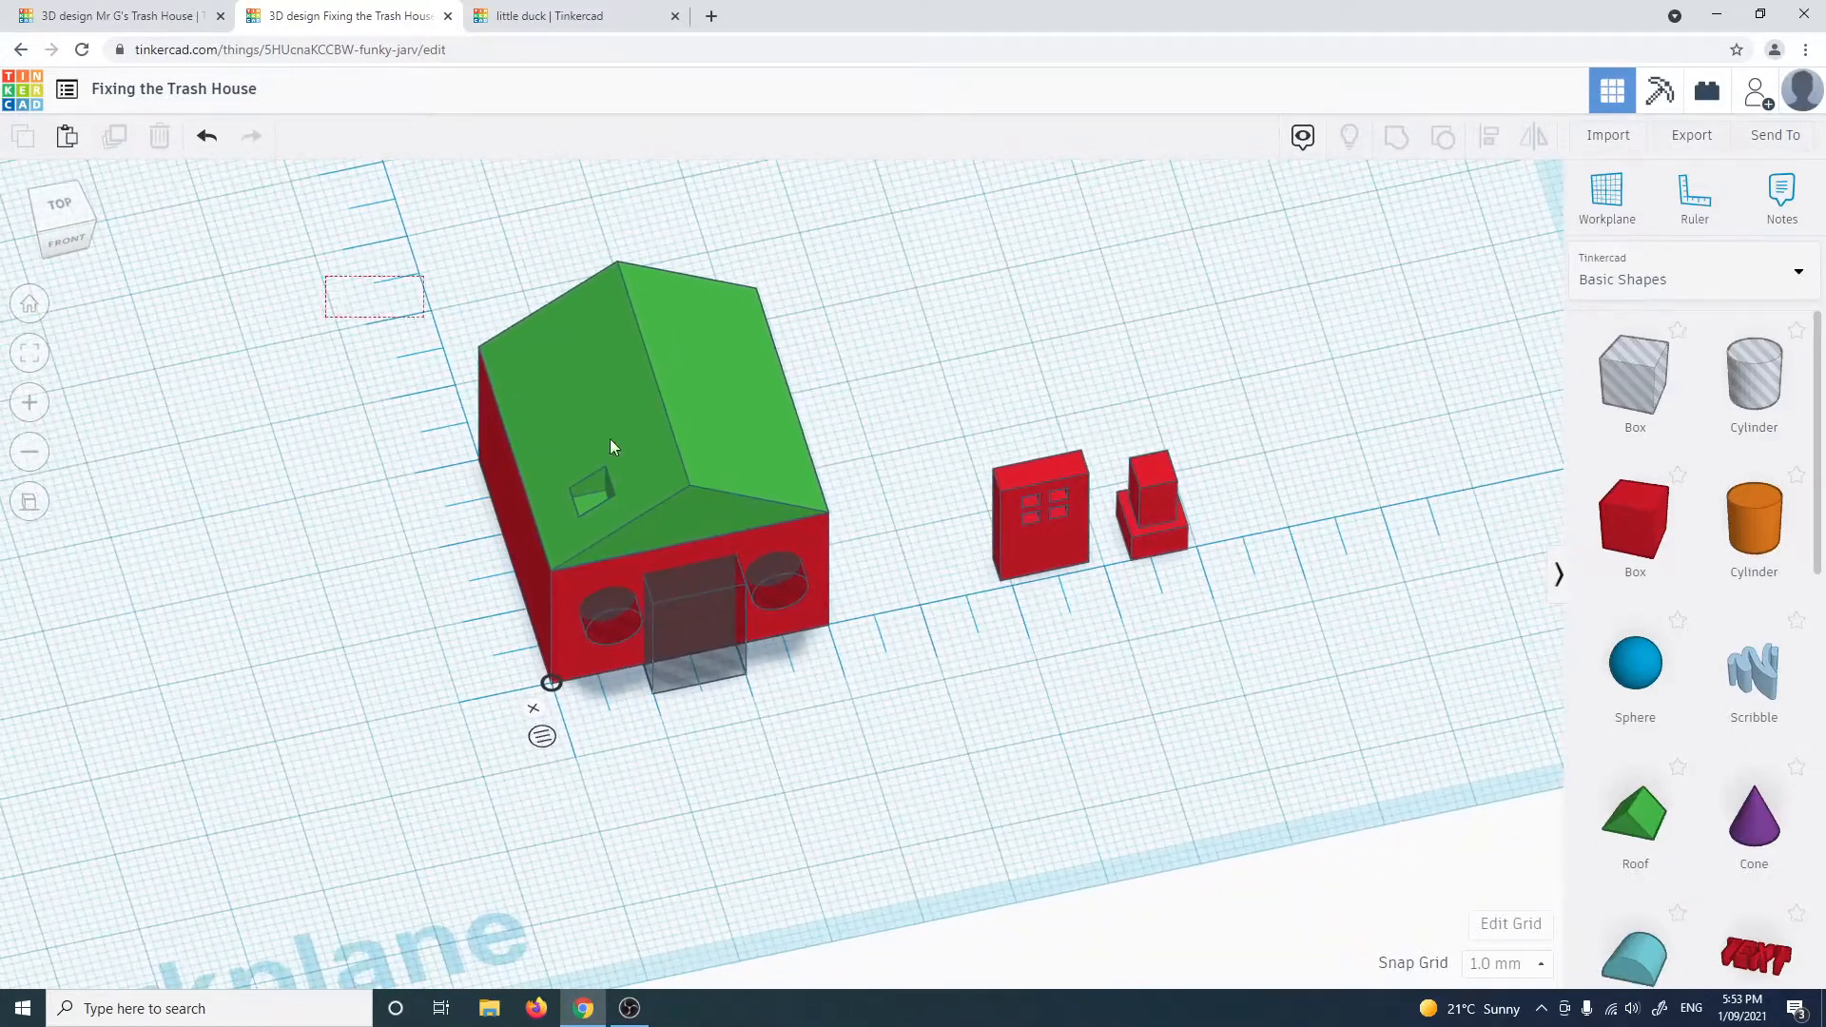
left_click_drag(898, 772, 929, 826)
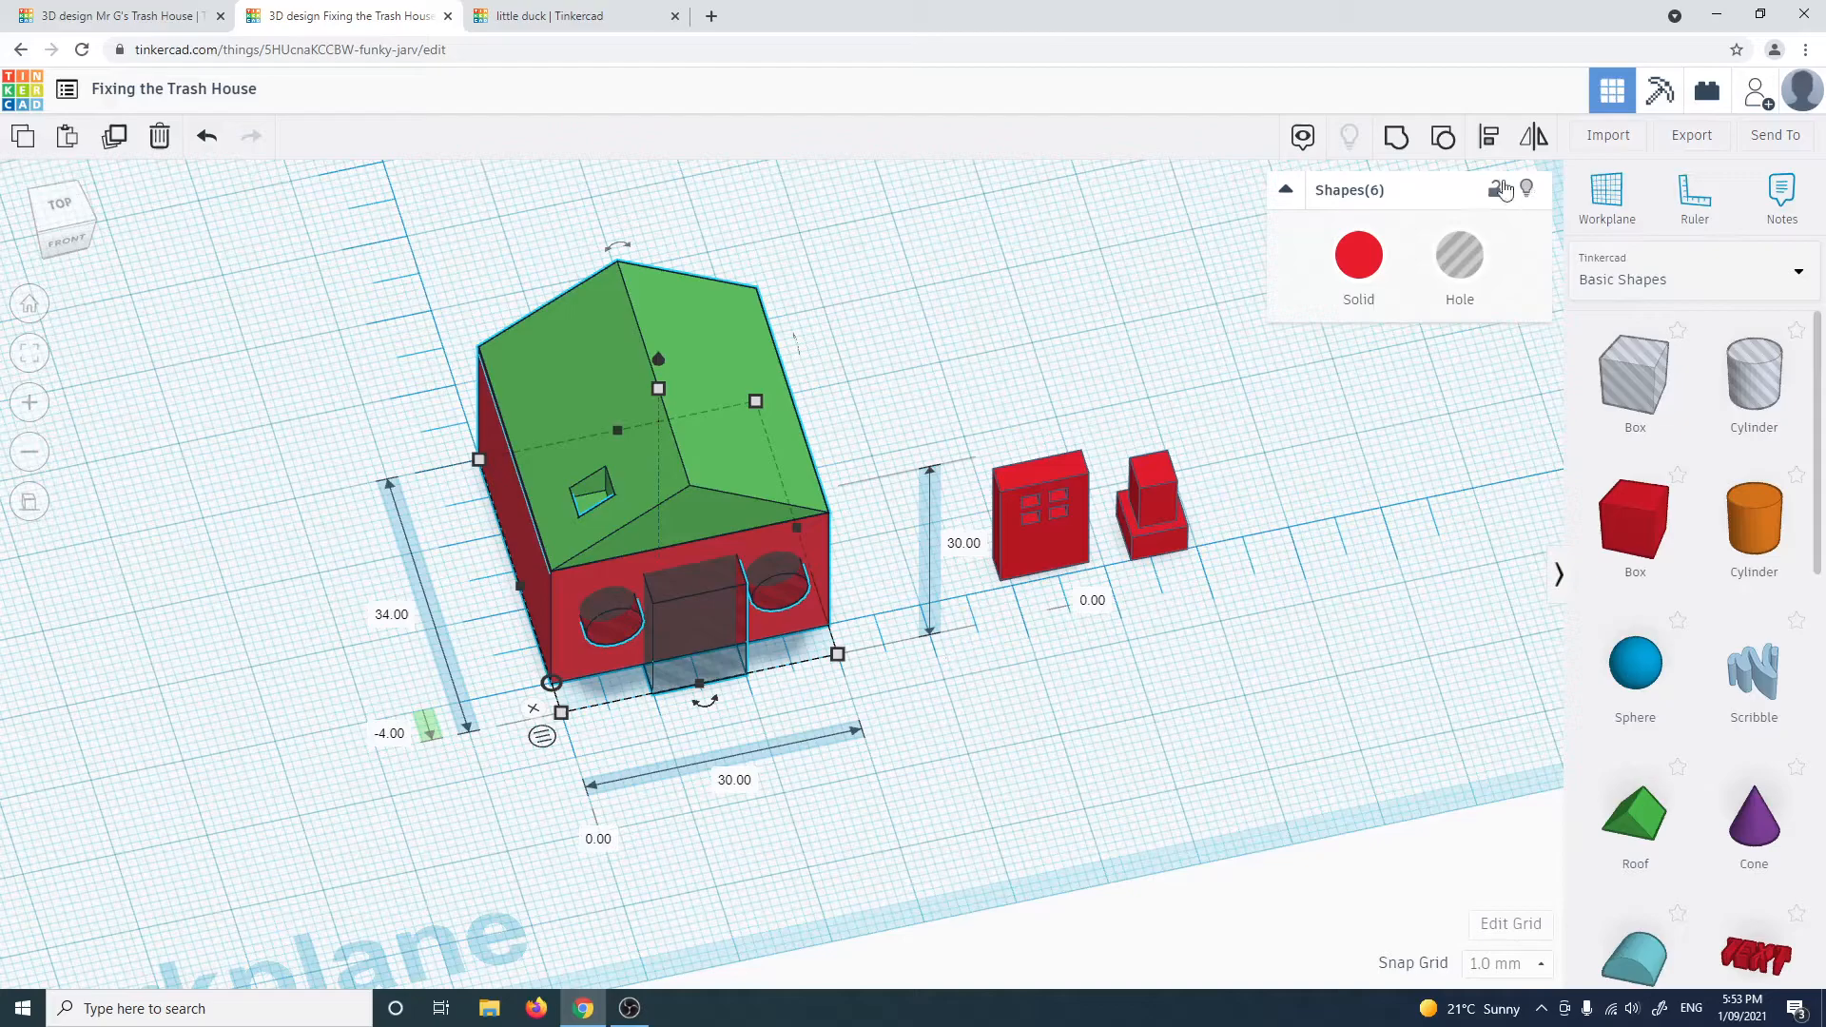
left_click(1394, 141)
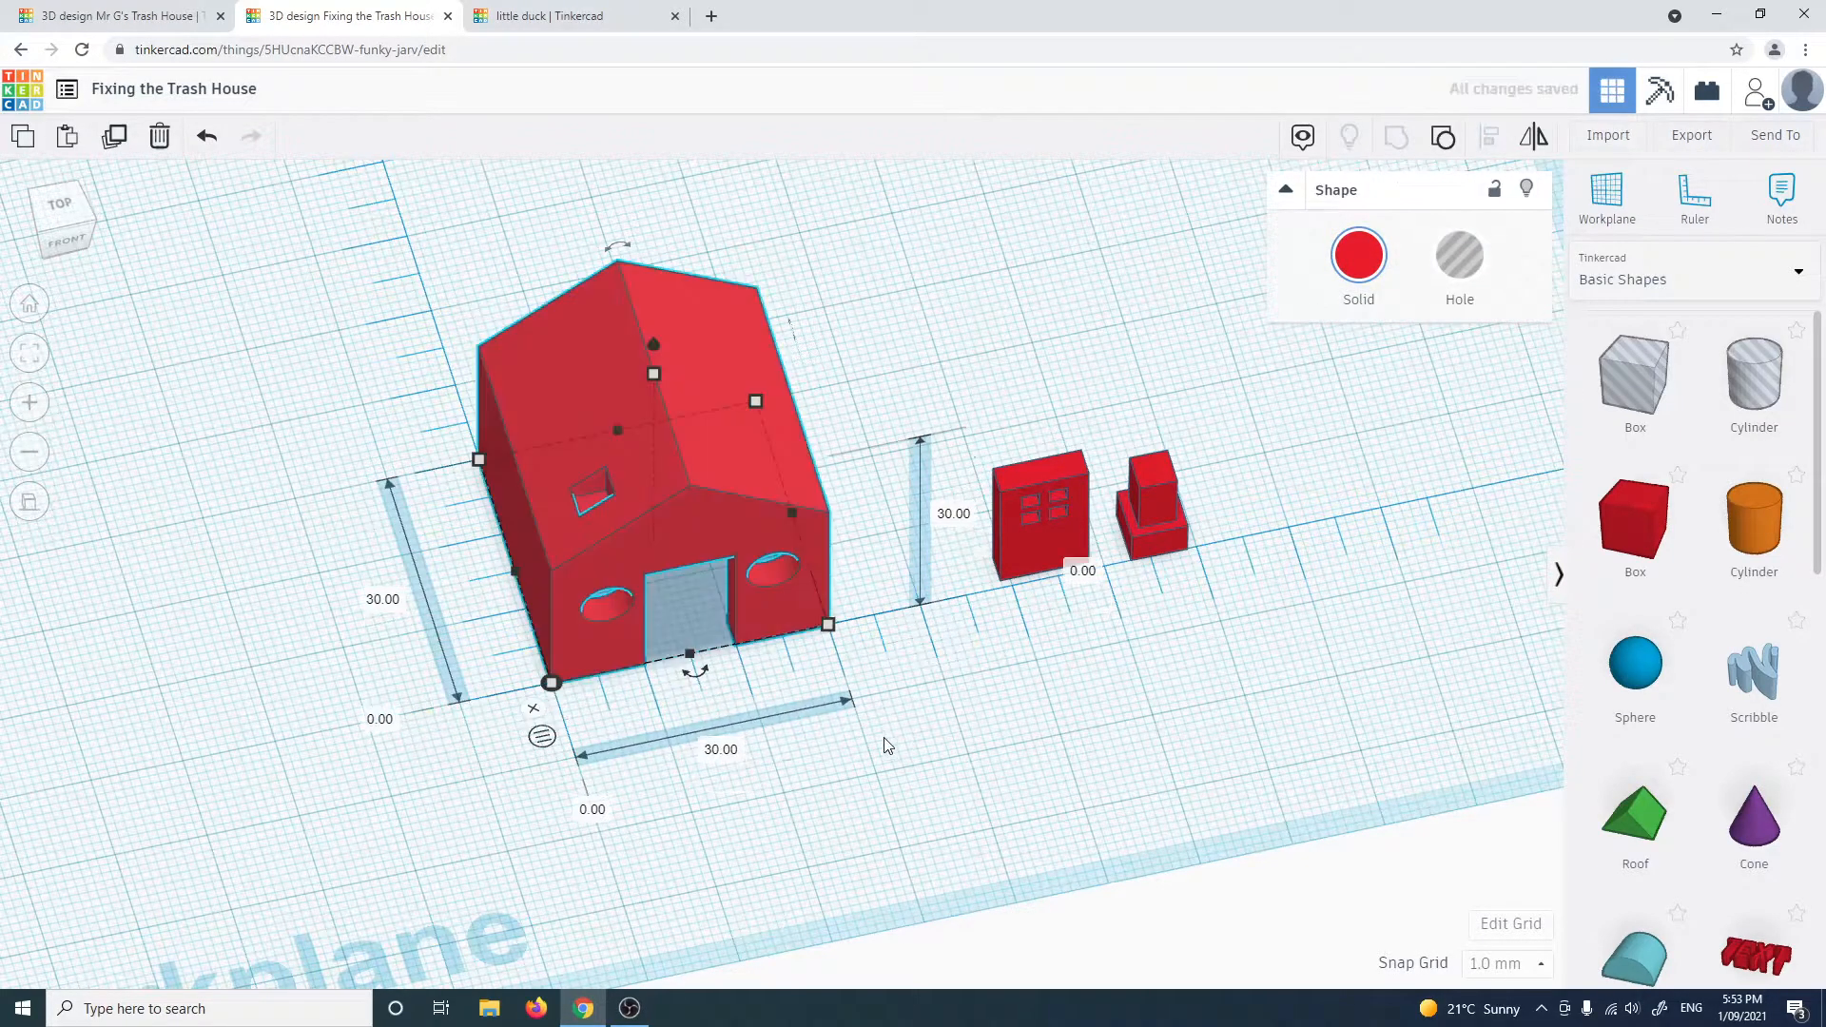
left_click(908, 801)
Add a box hole in front of the house and enlarge it to 40 by 22 mm and 36 mm tall
right_click_drag(908, 801, 1148, 684)
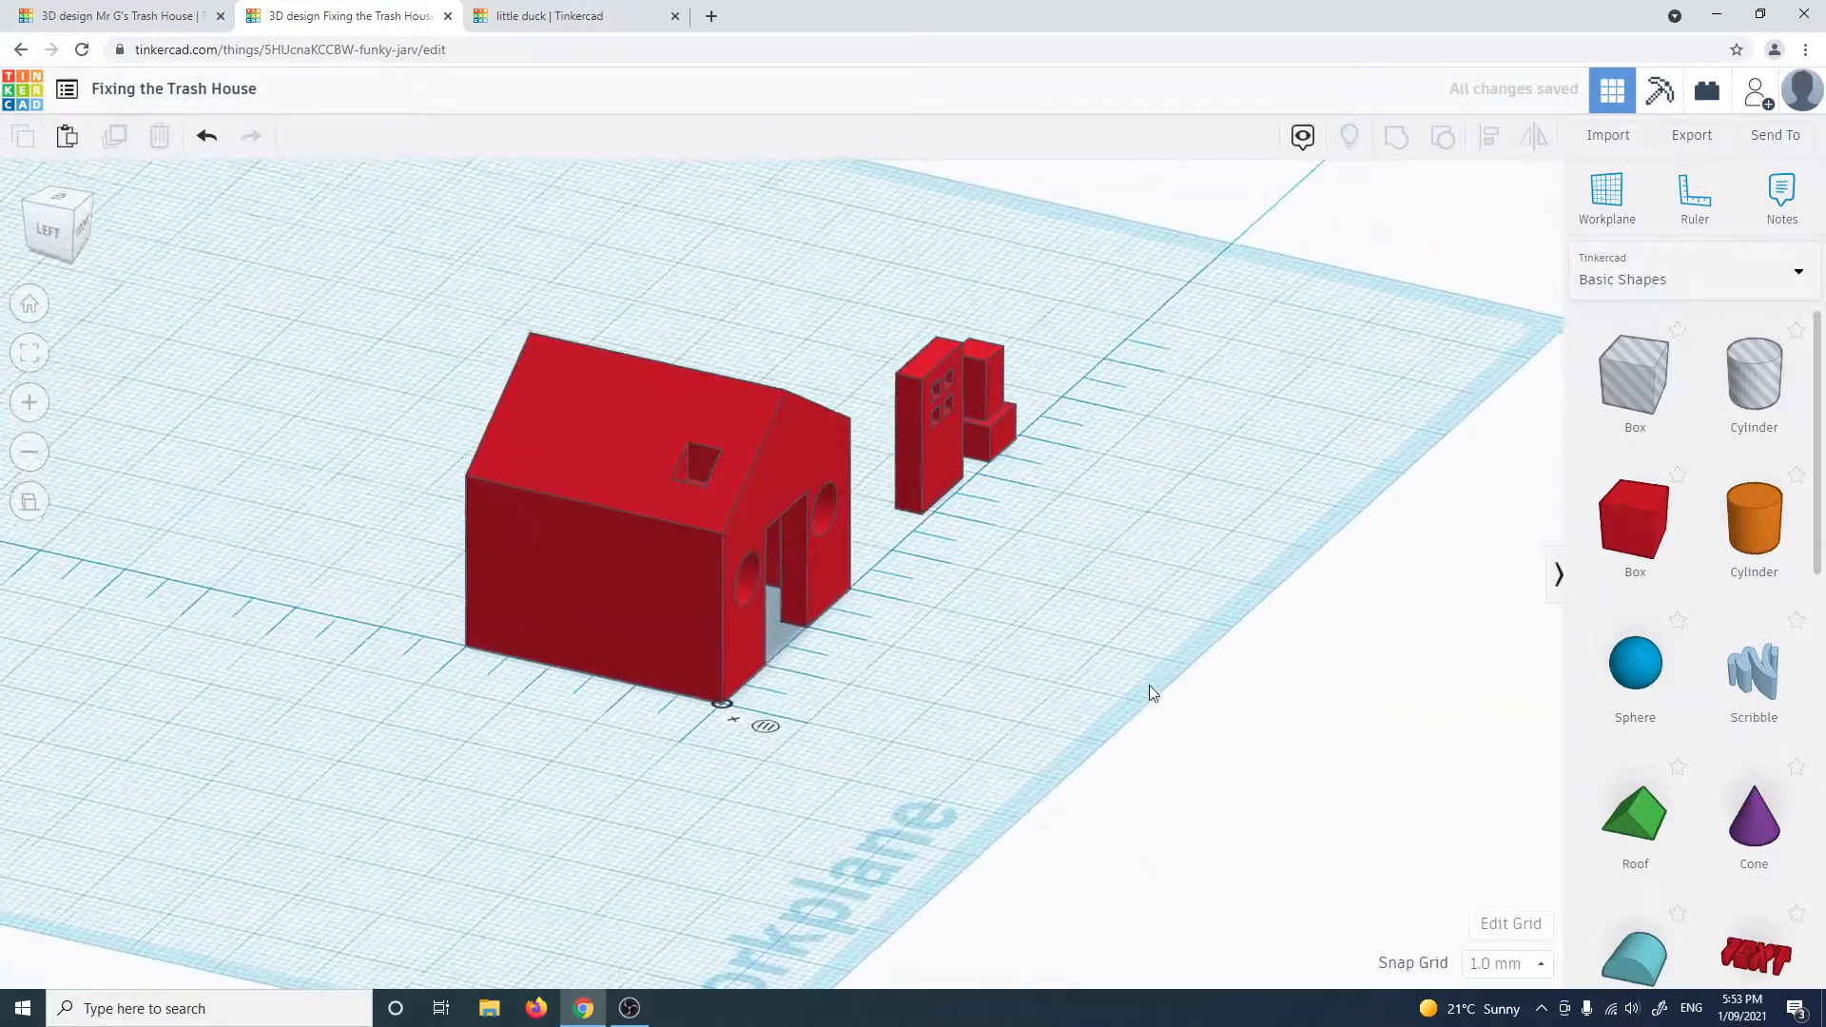
left_click_drag(1632, 379, 889, 717)
right_click_drag(1133, 746, 650, 766)
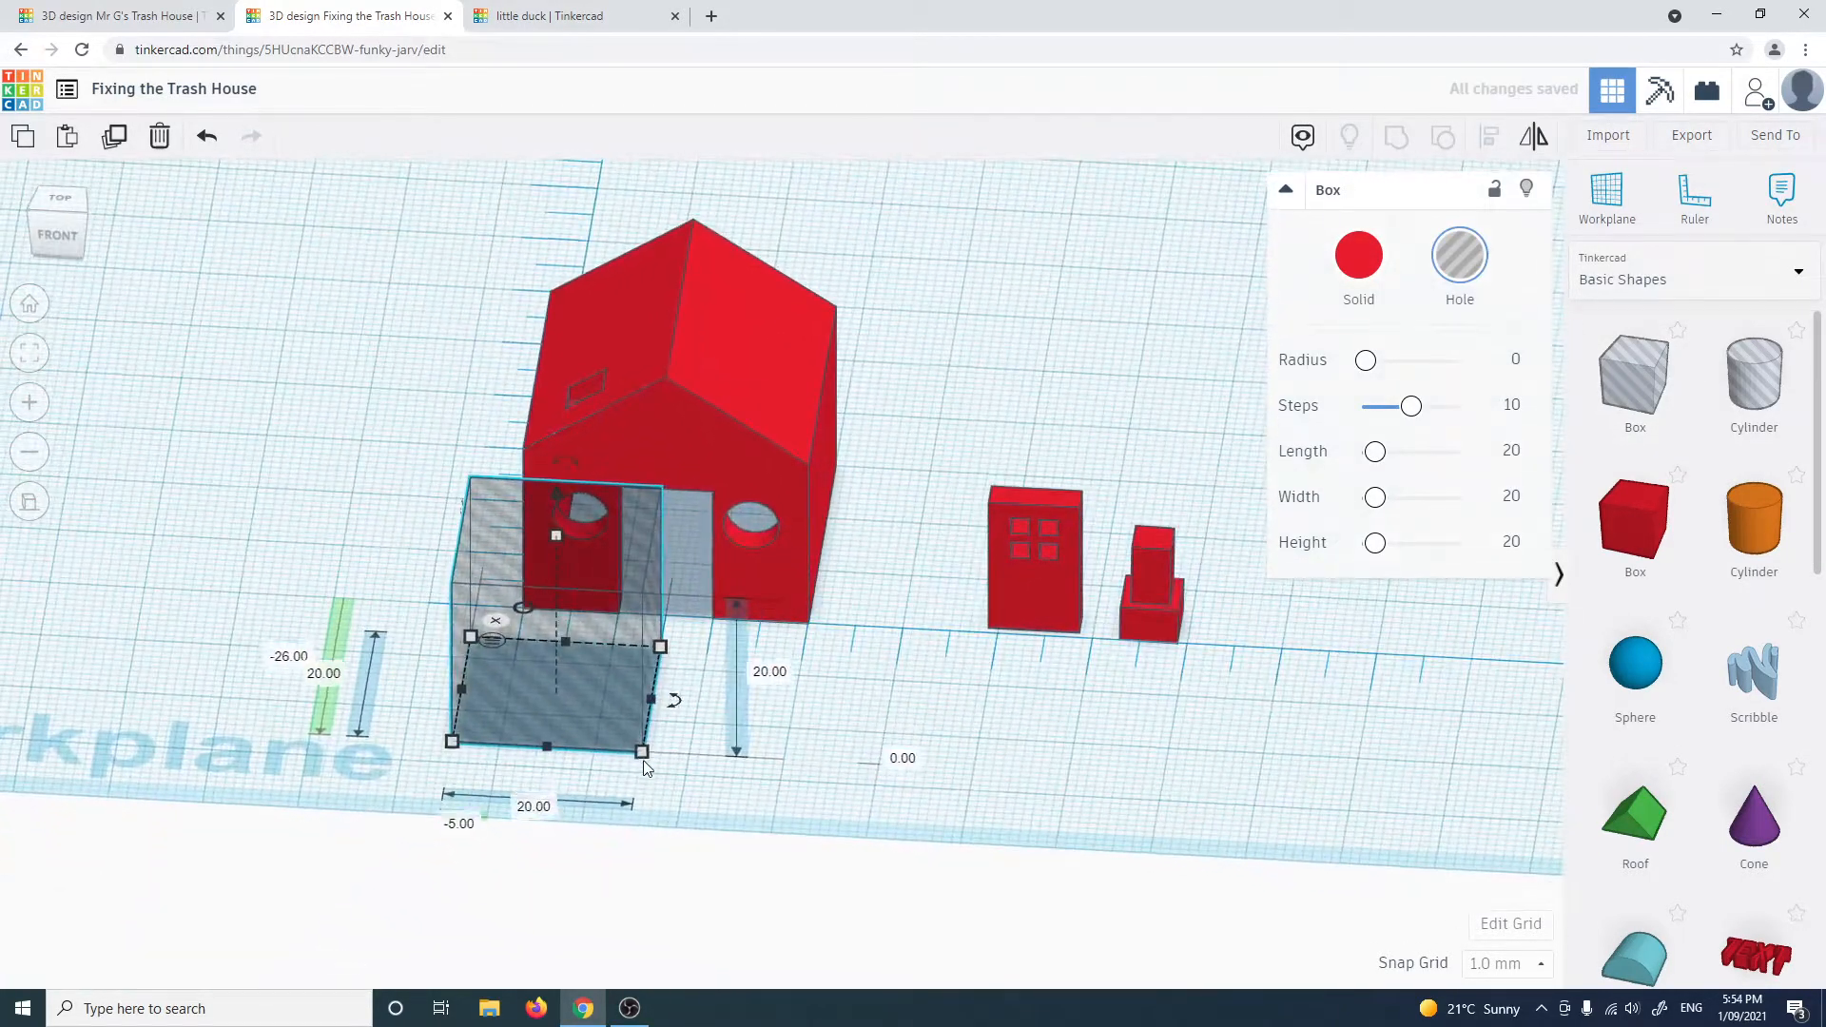
left_click_drag(644, 754, 829, 772)
left_click_drag(656, 550, 653, 418)
Position the box hole over the house 3 mm behind its front face and extend it to 36 mm deep past the back
right_click_drag(982, 815, 991, 658)
left_click_drag(979, 686, 687, 715)
right_click_drag(965, 863, 801, 485)
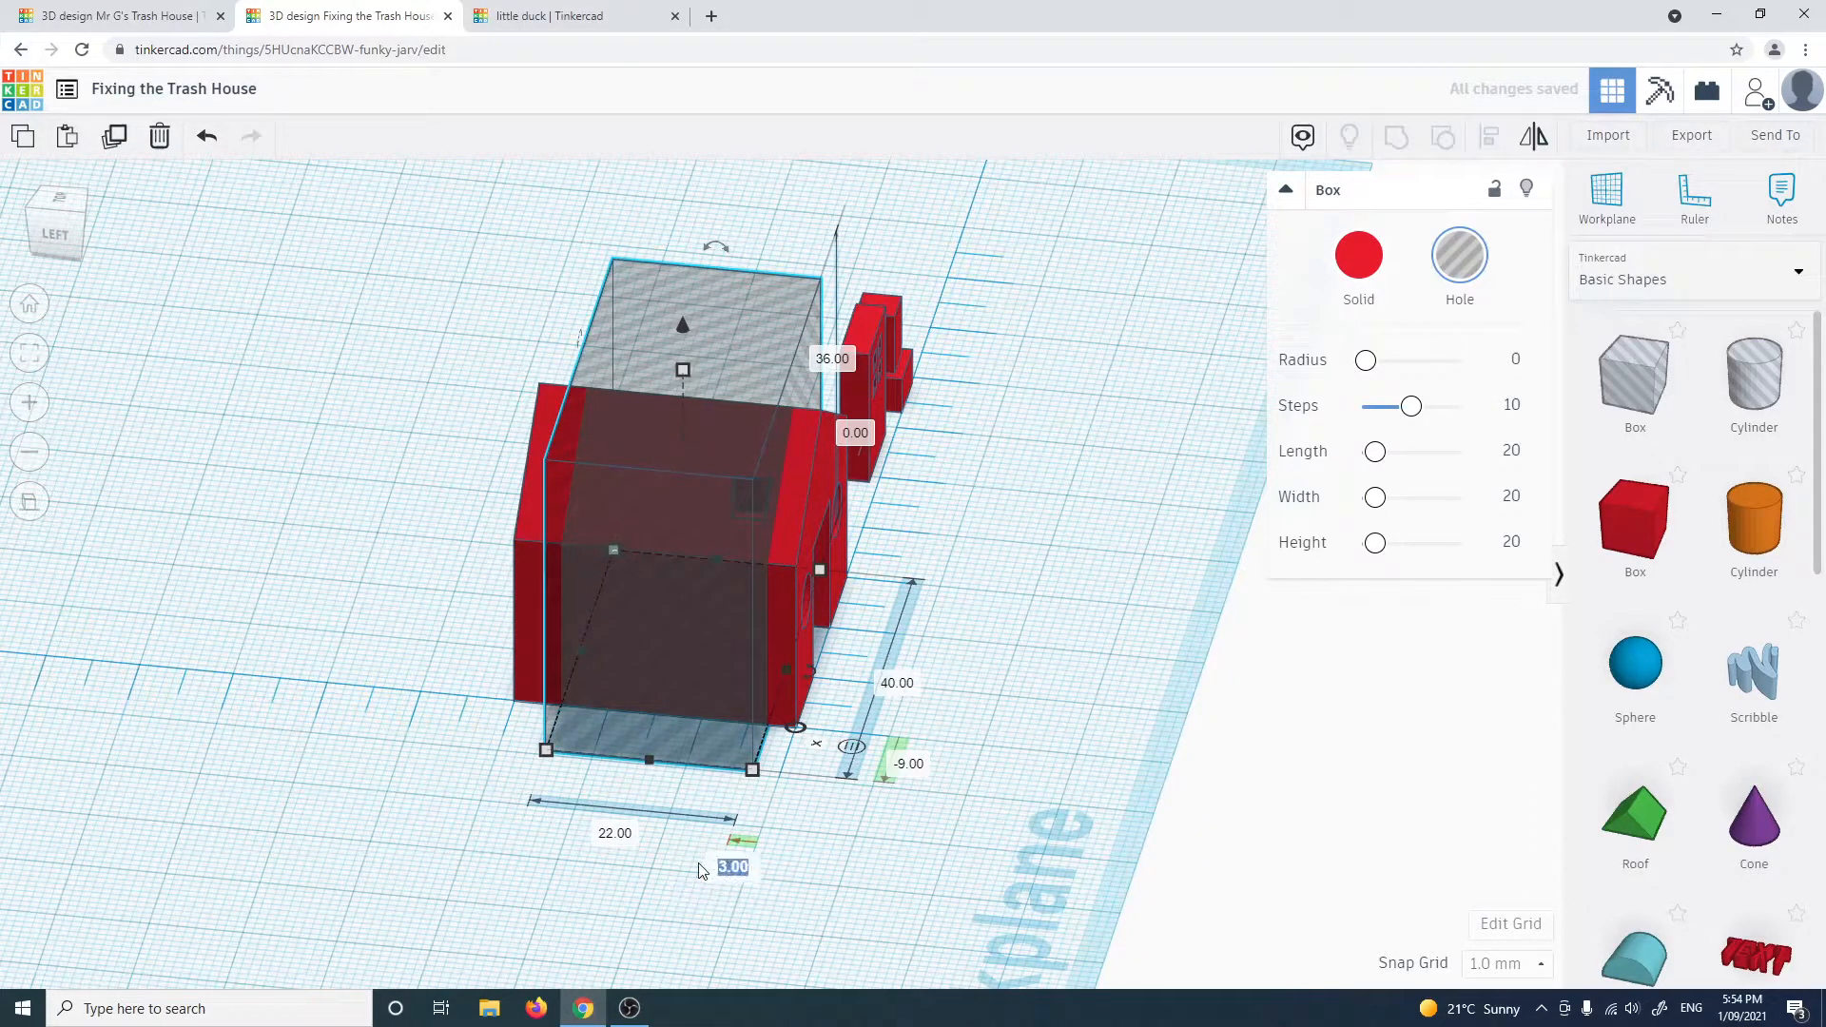
right_click_drag(843, 871, 792, 317)
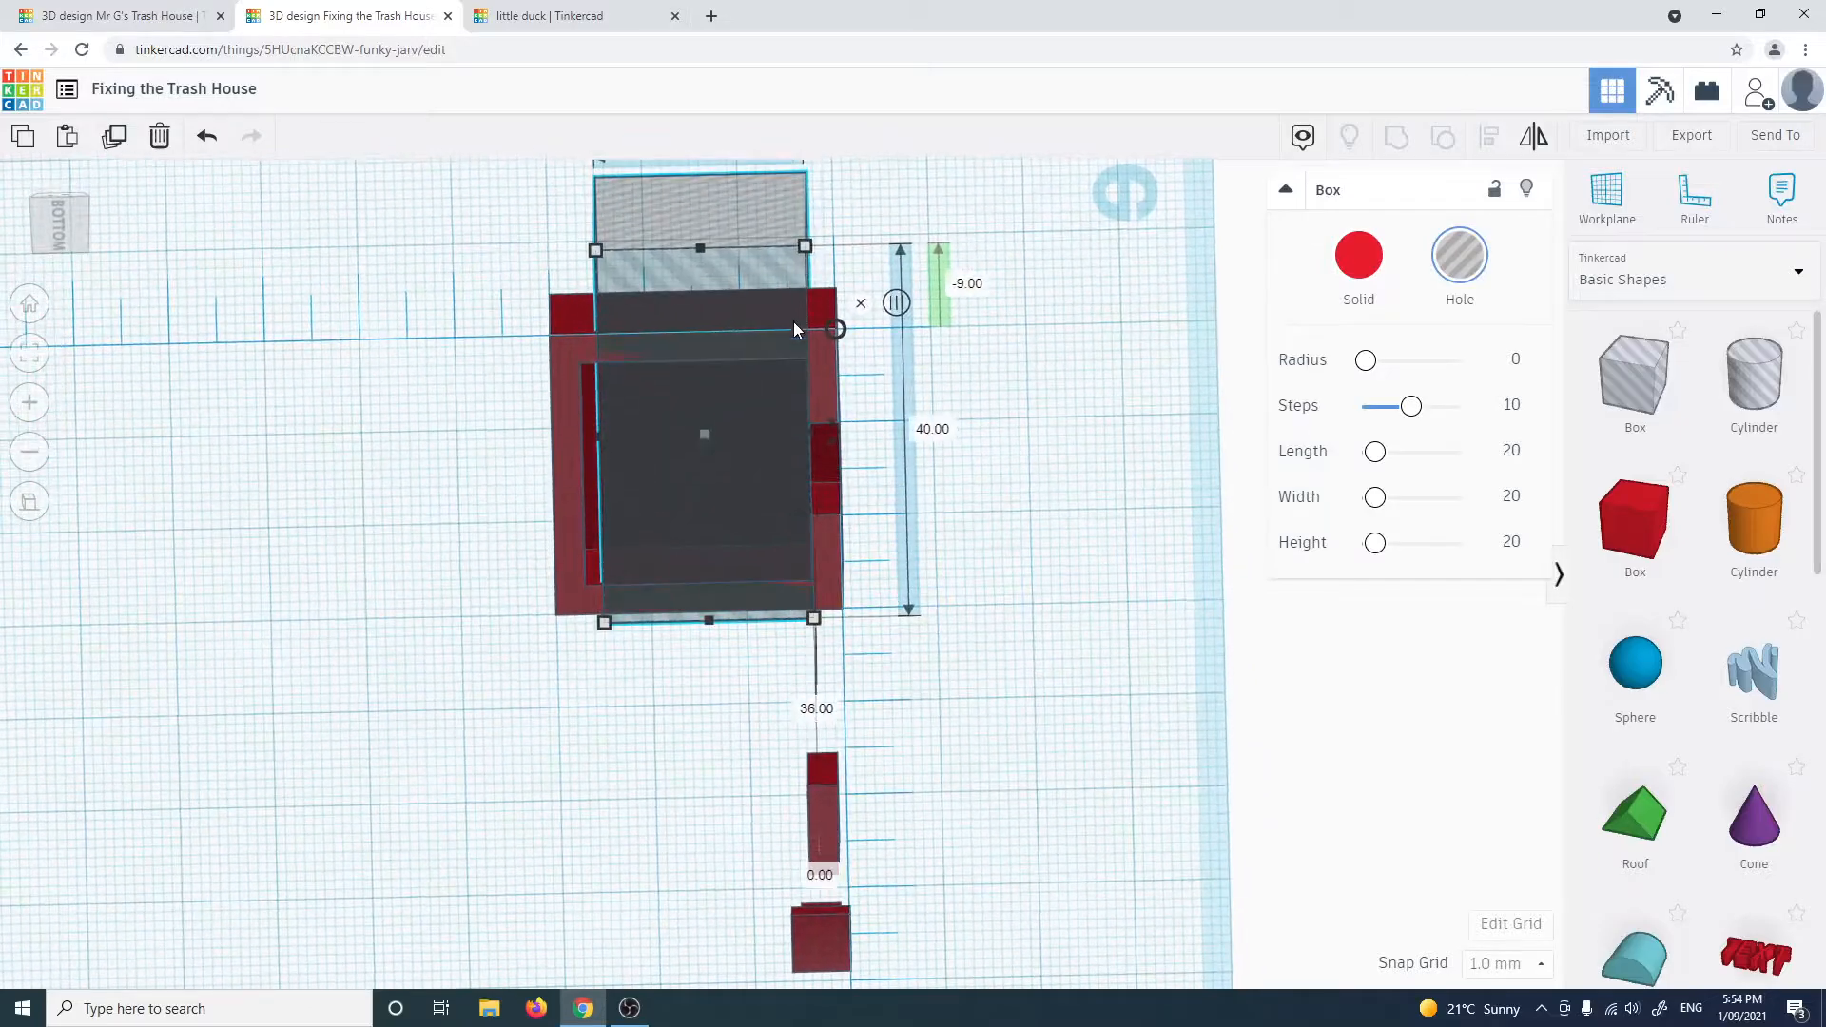
right_click_drag(976, 496, 791, 437)
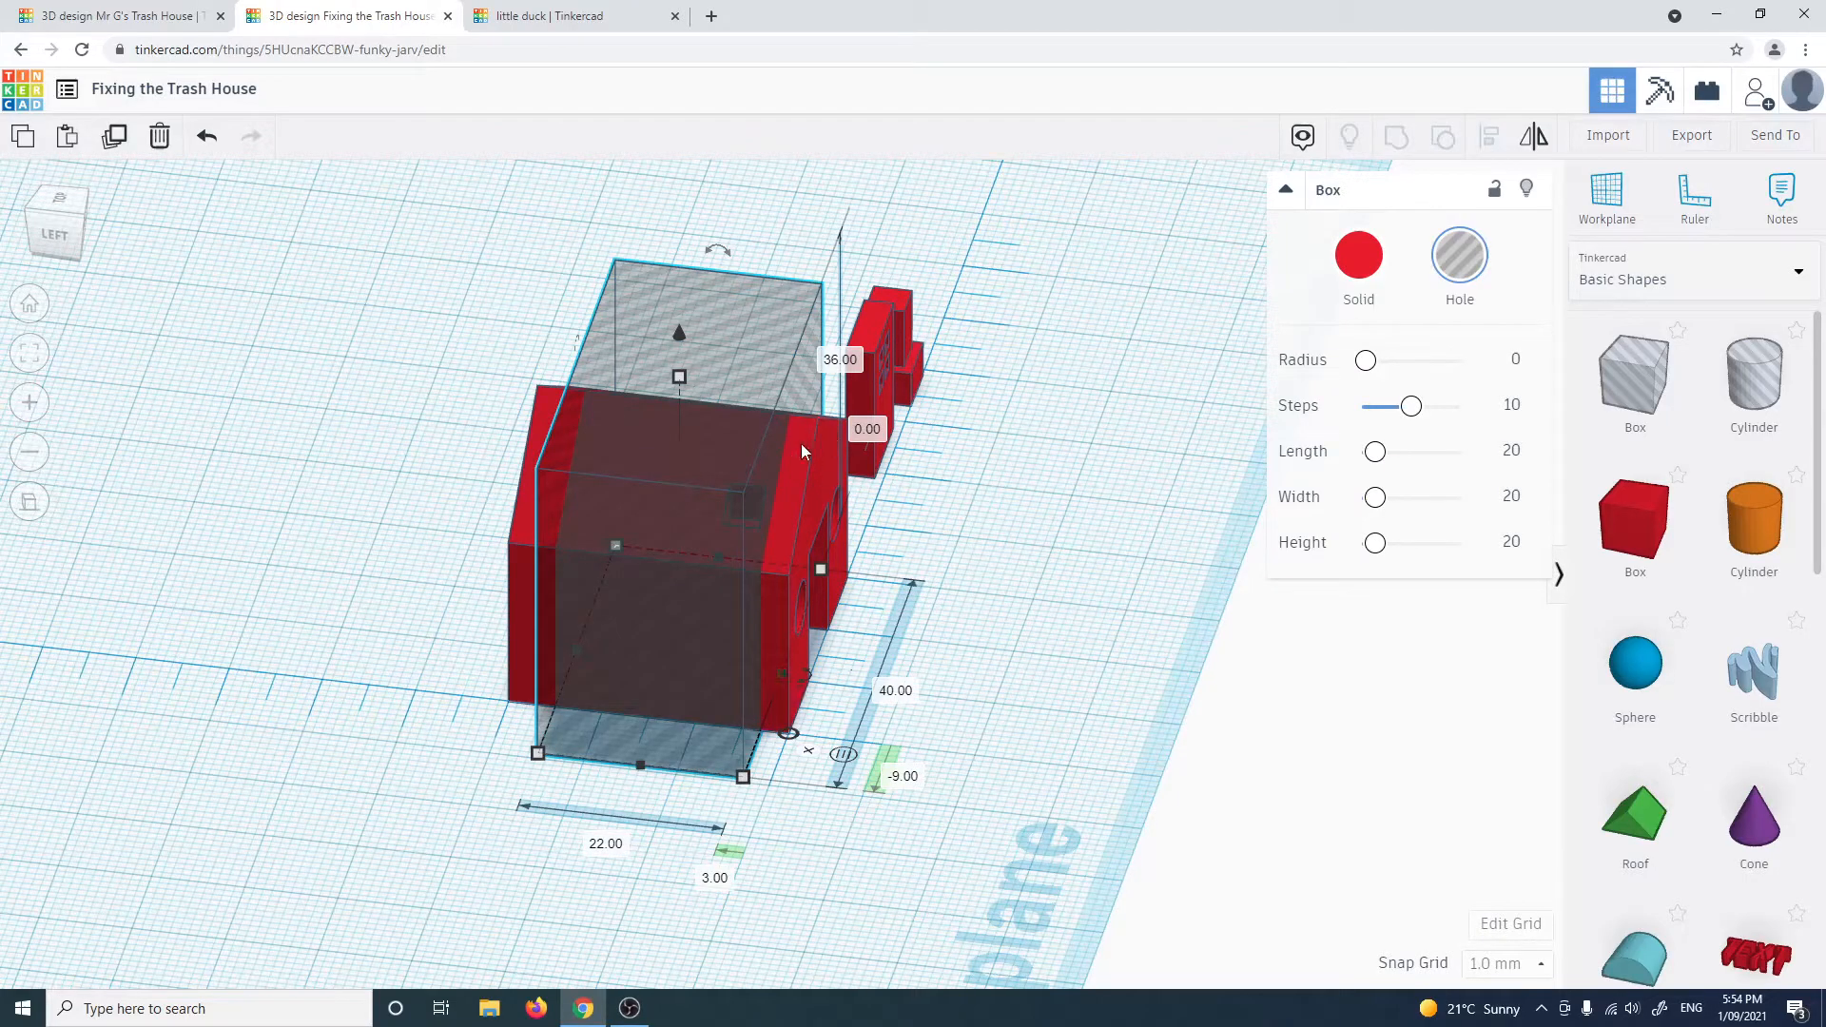
right_click_drag(970, 730, 672, 763)
left_click_drag(738, 756, 611, 773)
right_click_drag(919, 804, 700, 839)
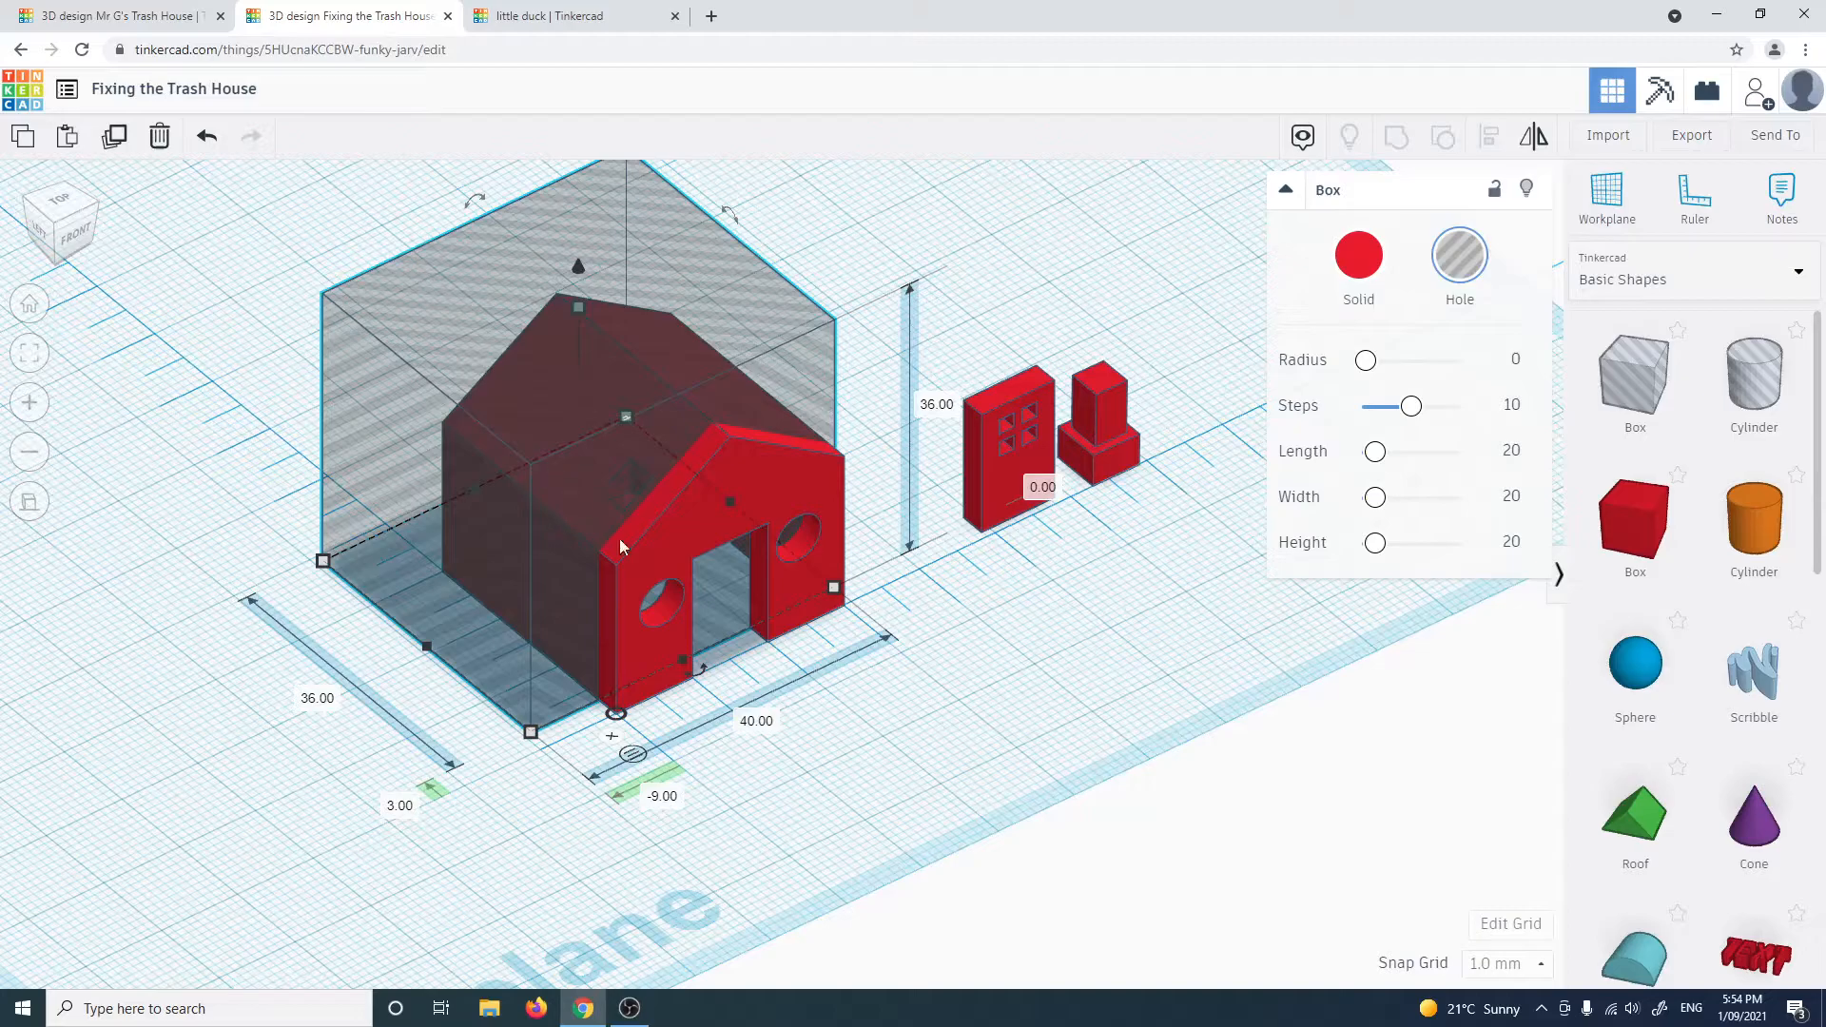
Duplicate the house with its box hole and move the copies behind the door and chimney, 60 mm and 33 mm from the ruler origin
left_click(663, 523, "shift")
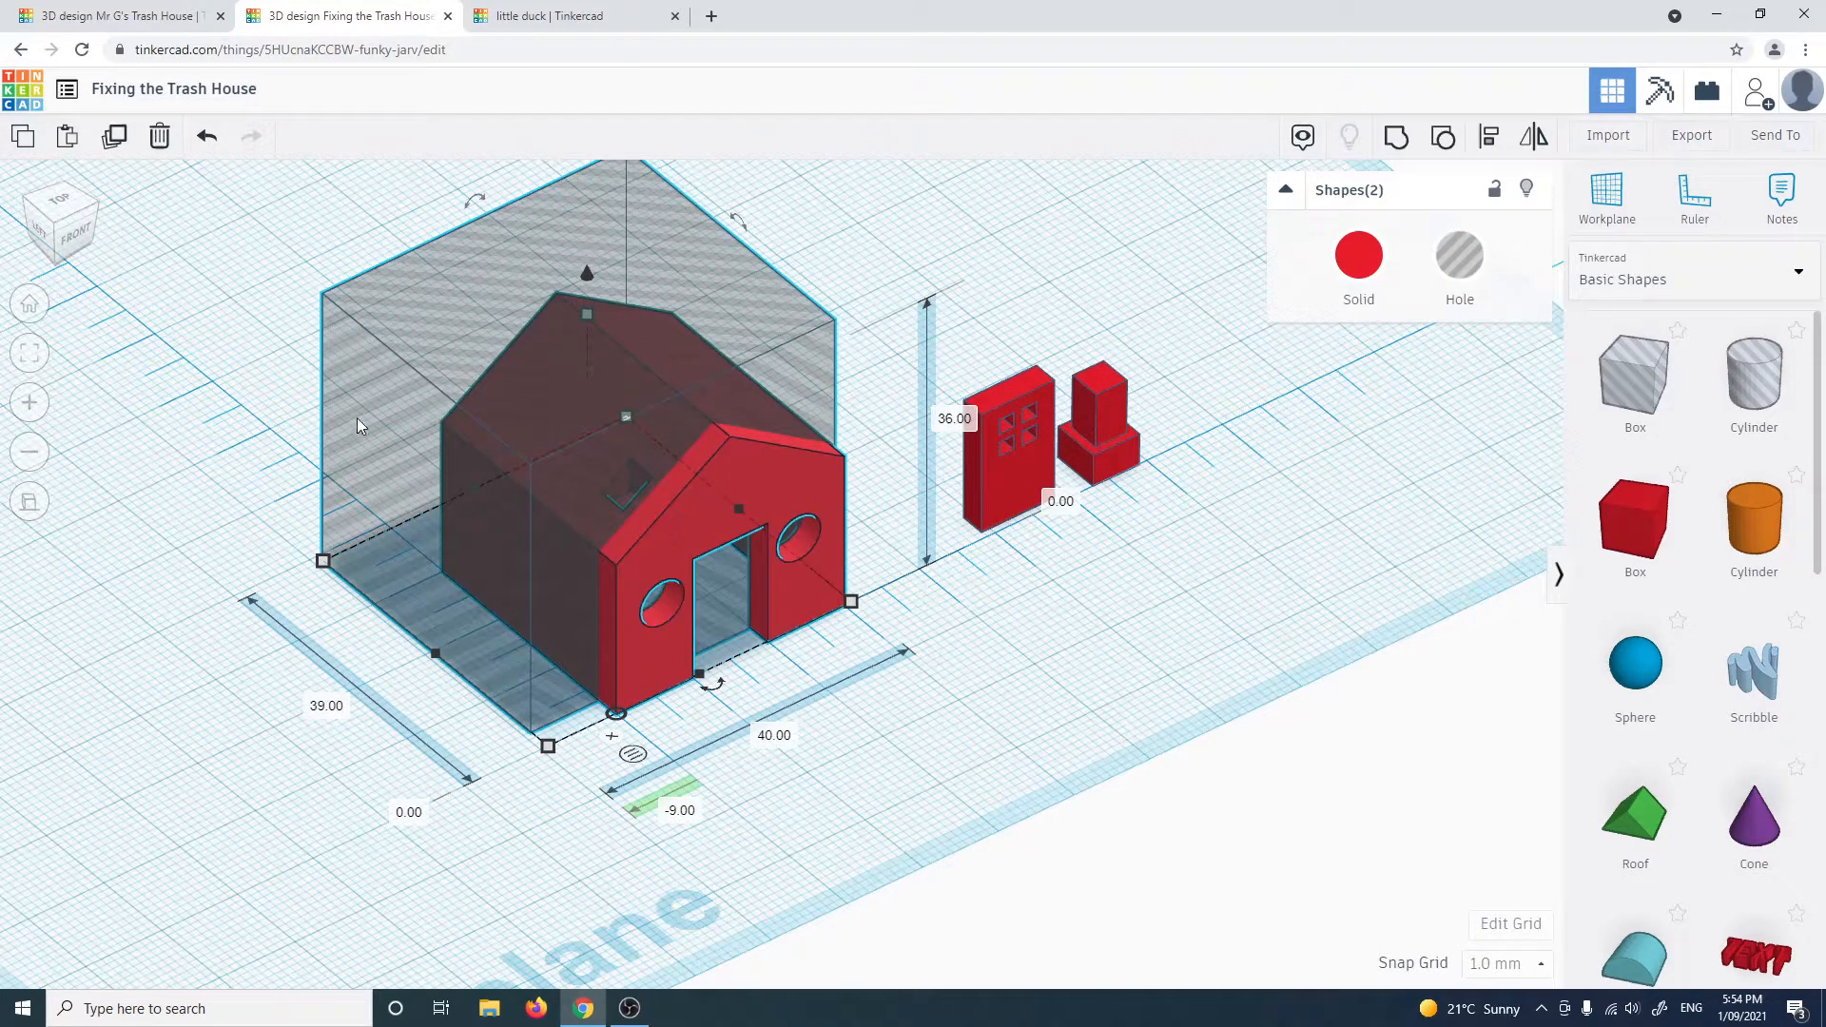
left_click(115, 137)
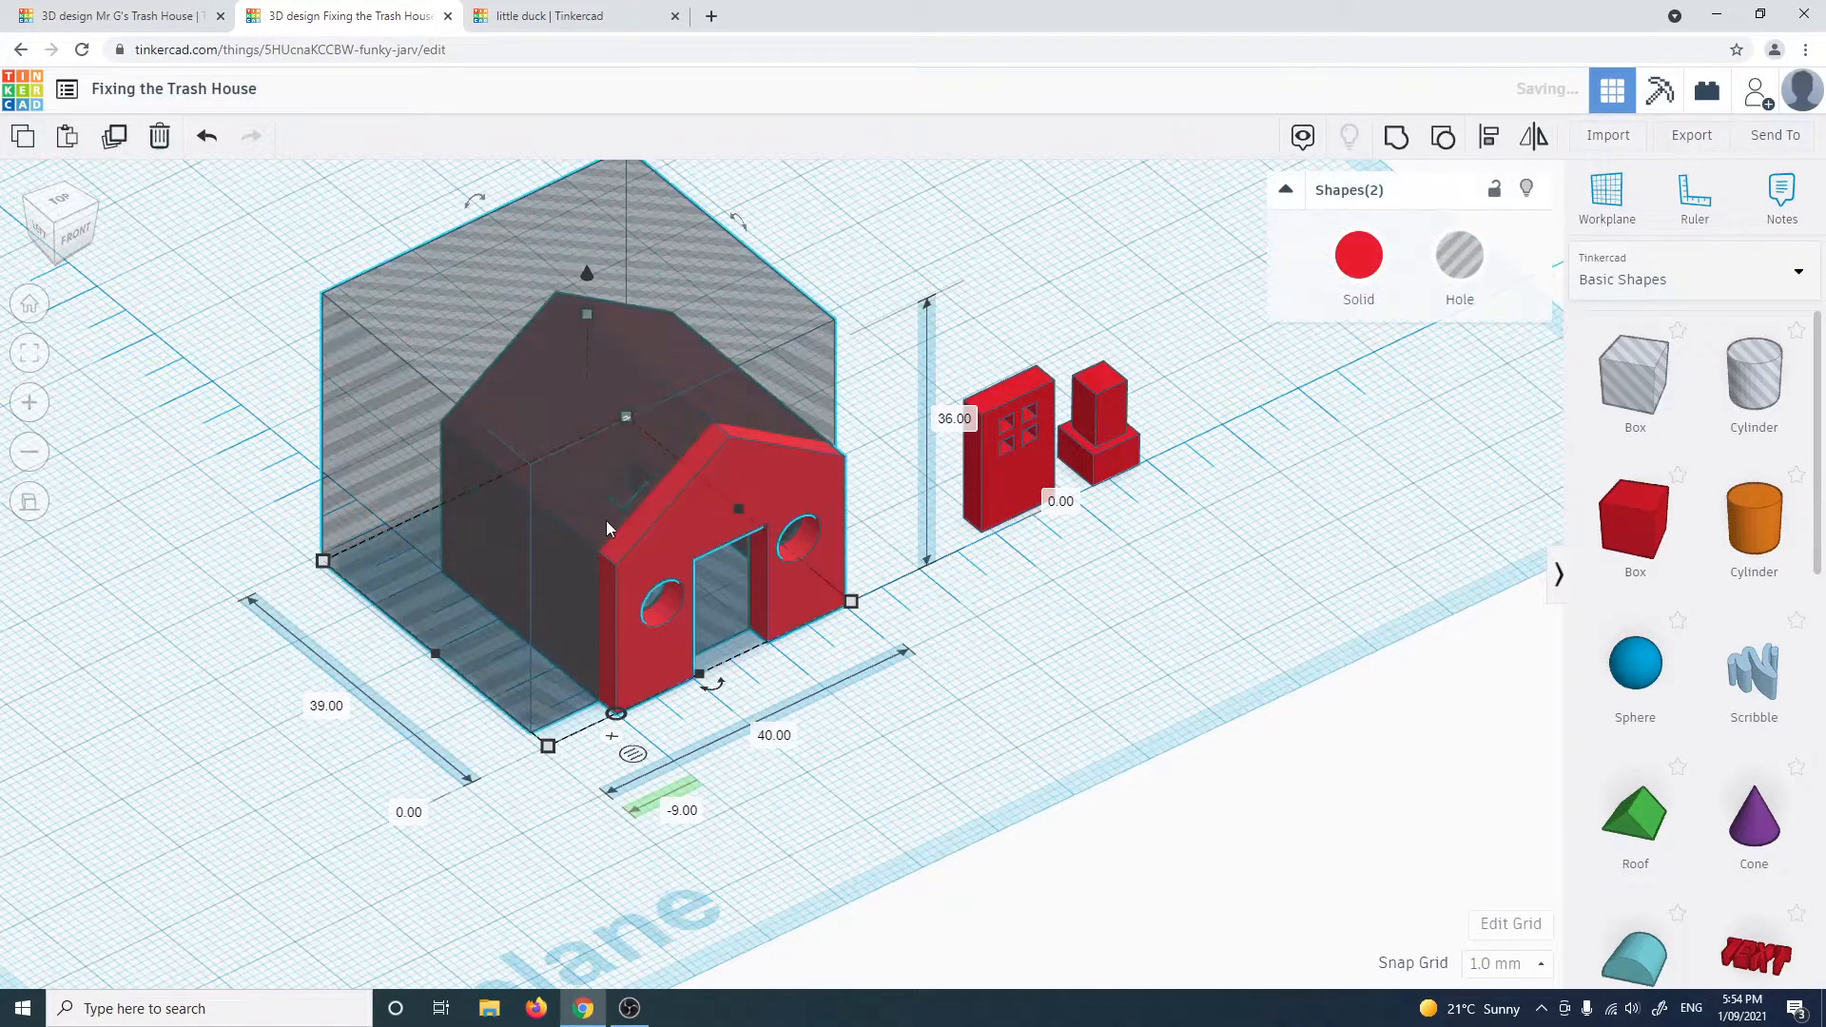
scroll(666, 523, "down", 3)
left_click_drag(662, 514, 1099, 350)
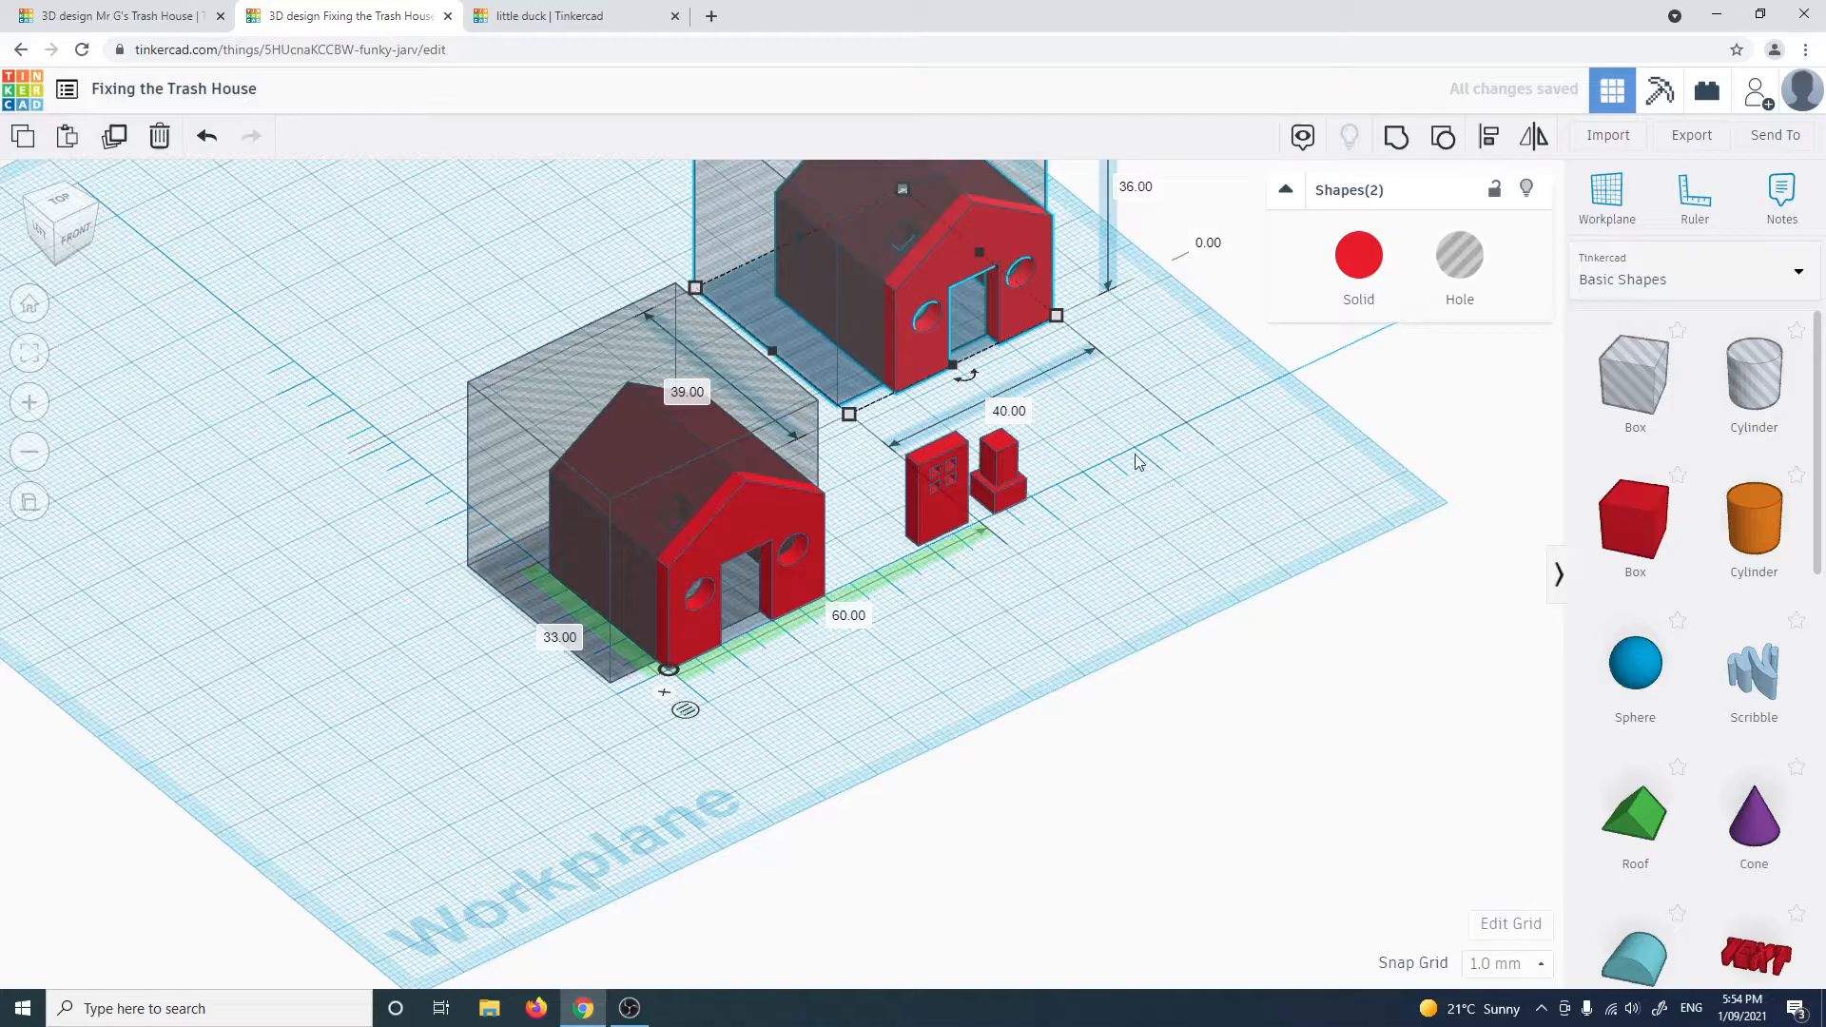
Group the duplicate house with its box hole so that only the 3 mm front wall remains
right_click_drag(1206, 435, 1145, 458)
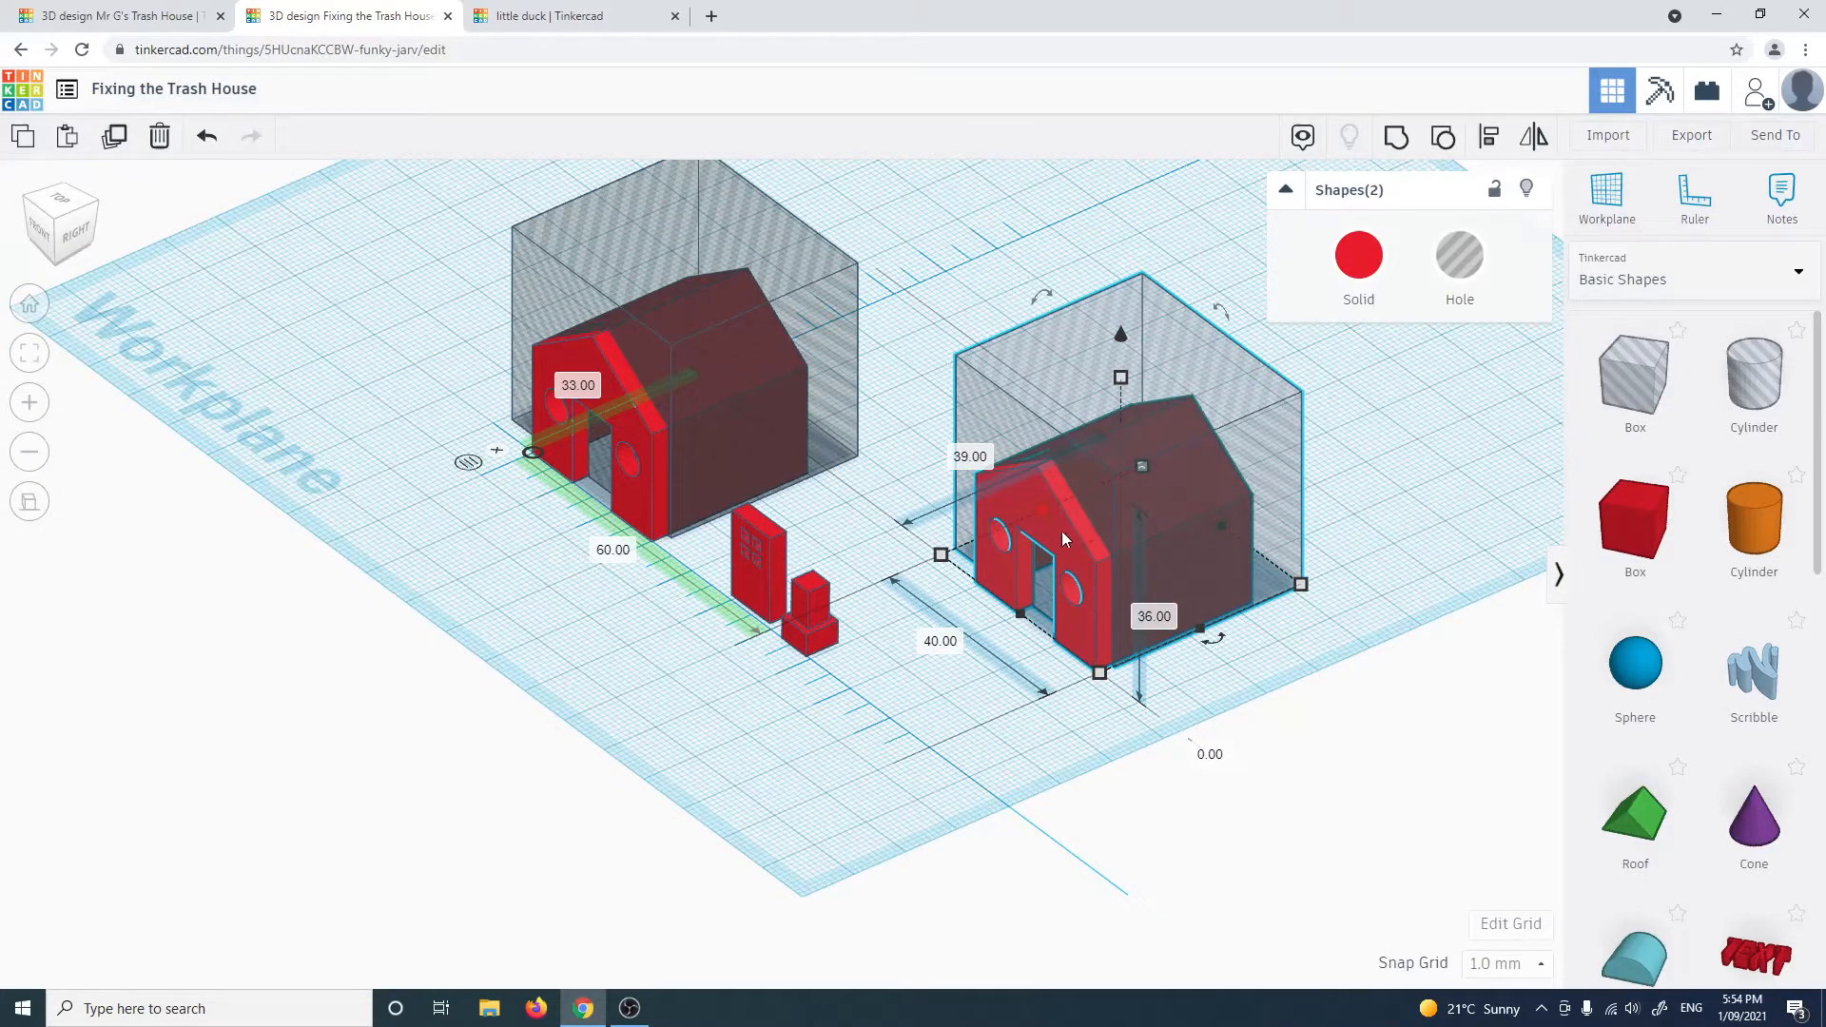
left_click(1393, 140)
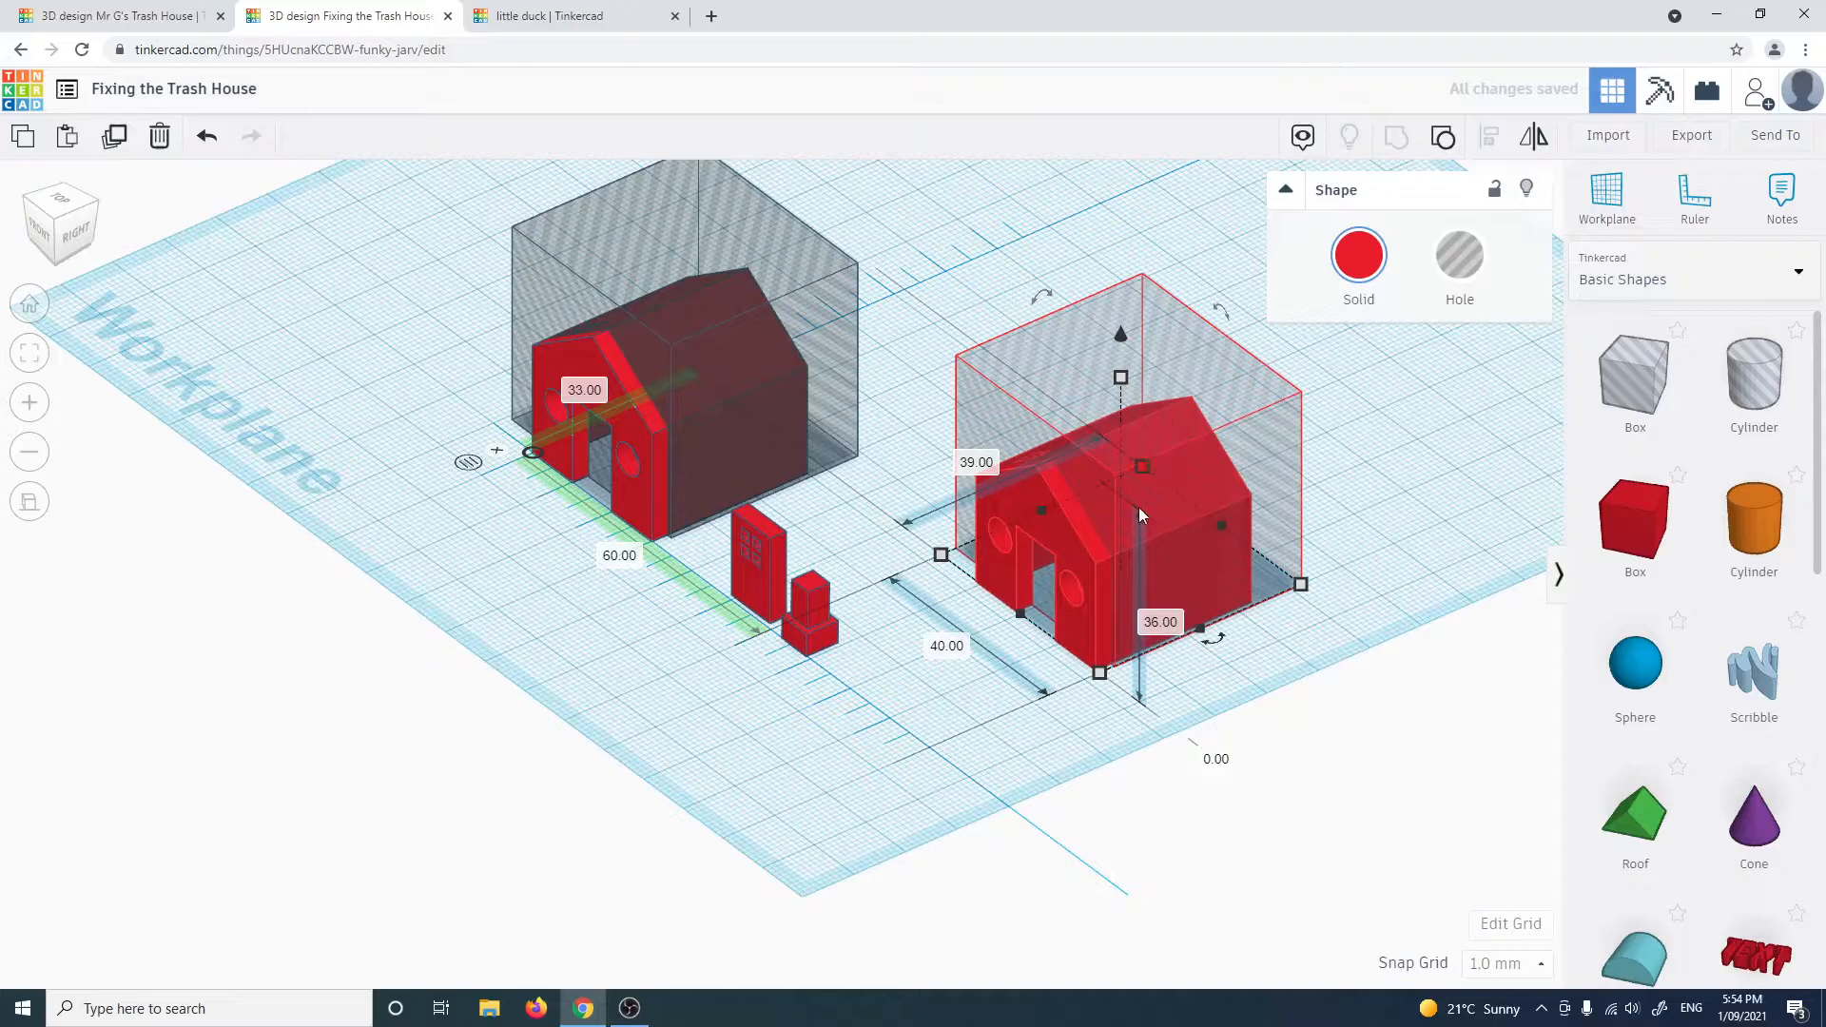
right_click_drag(1324, 640, 1531, 683)
Reshape the original box hole to 45 by 23 mm over the house's front 3 mm, and group both to cut off the front wall
right_click_drag(941, 705, 489, 478)
left_click(525, 513)
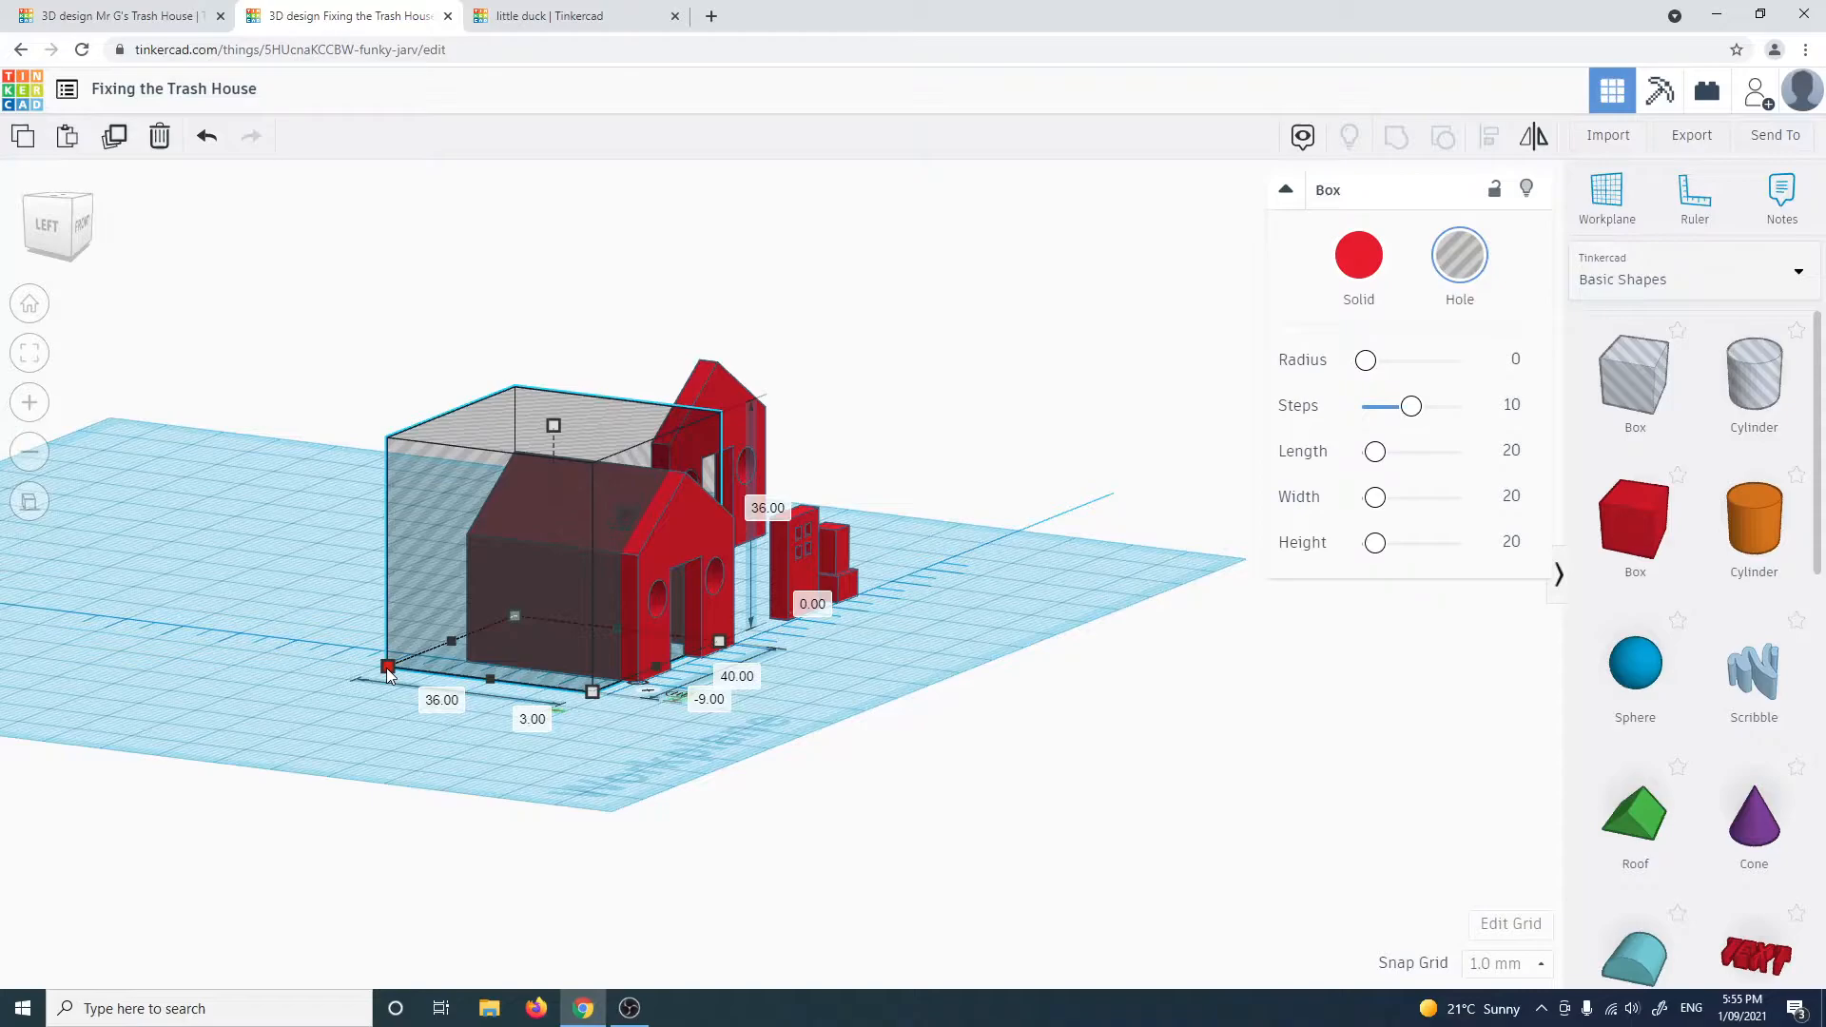
left_click_drag(388, 668, 705, 713)
mouse_move(589, 812)
right_mouse_down()
mouse_move(875, 822)
mouse_move(779, 672)
mouse_move(643, 701)
mouse_move(583, 786)
mouse_move(604, 846)
mouse_move(598, 752)
mouse_move(539, 821)
mouse_move(578, 827)
right_mouse_up()
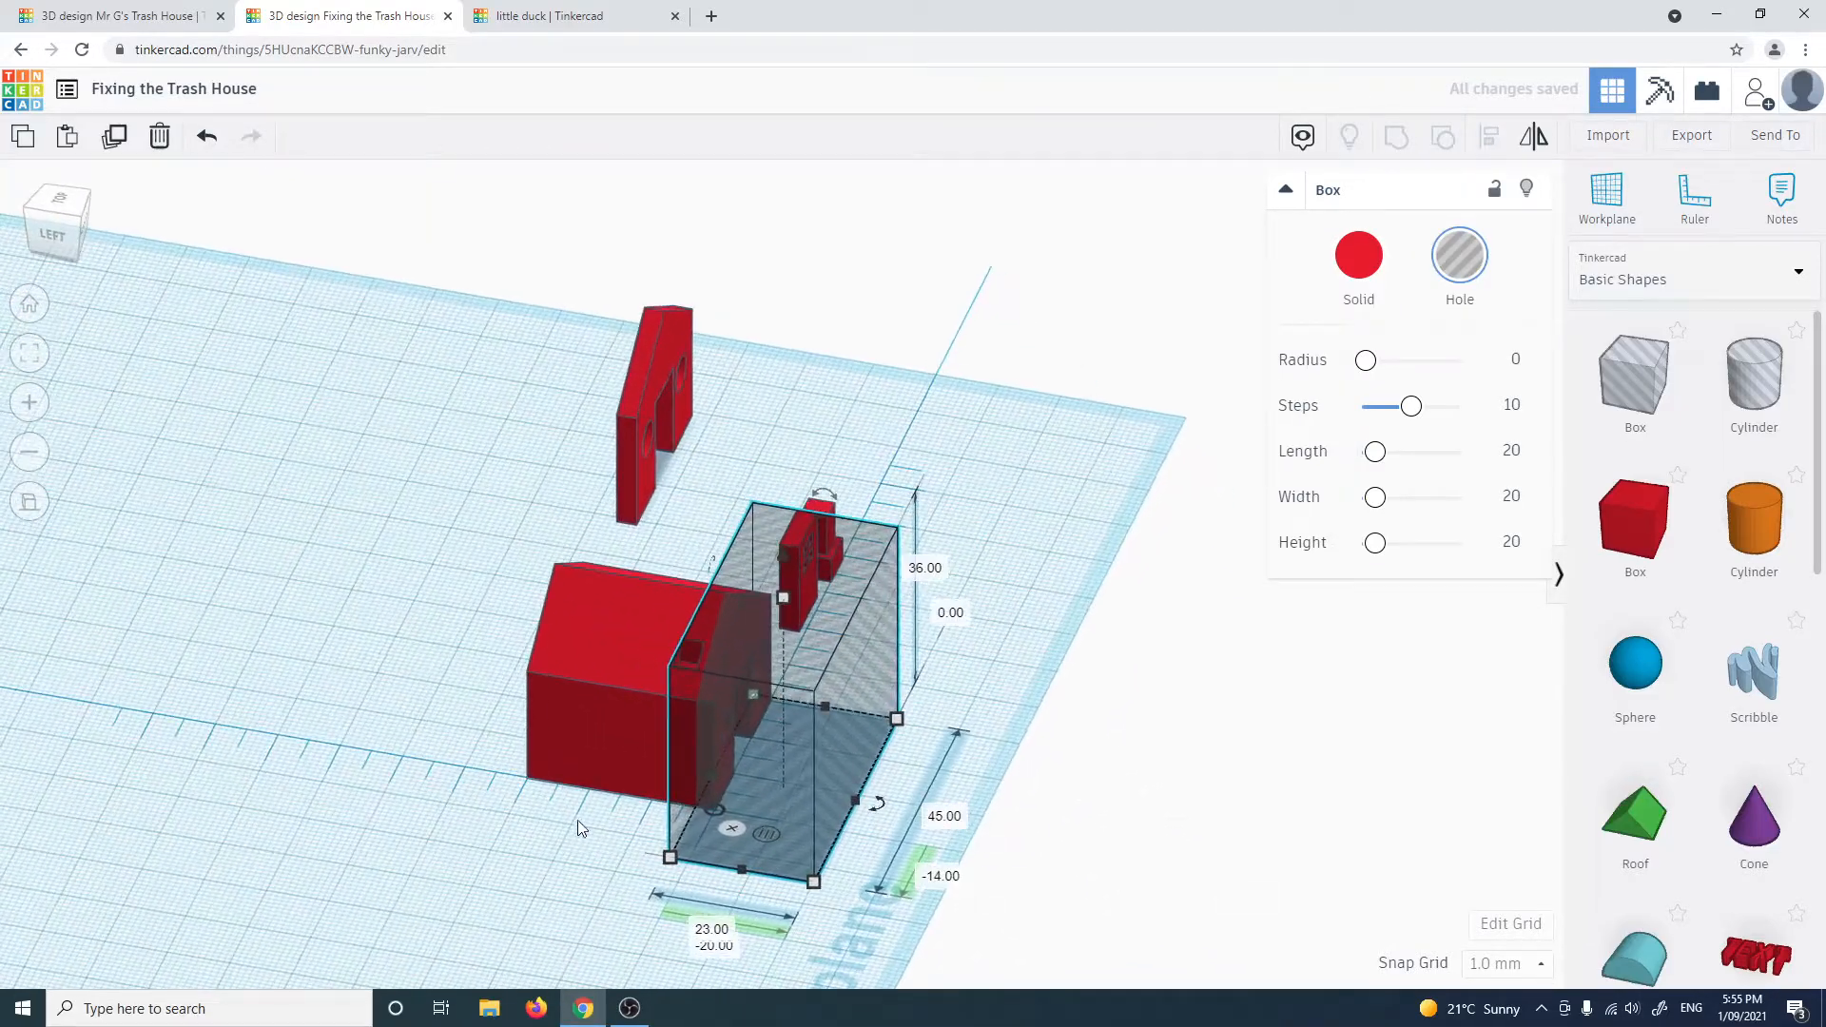
left_click(615, 625, "shift")
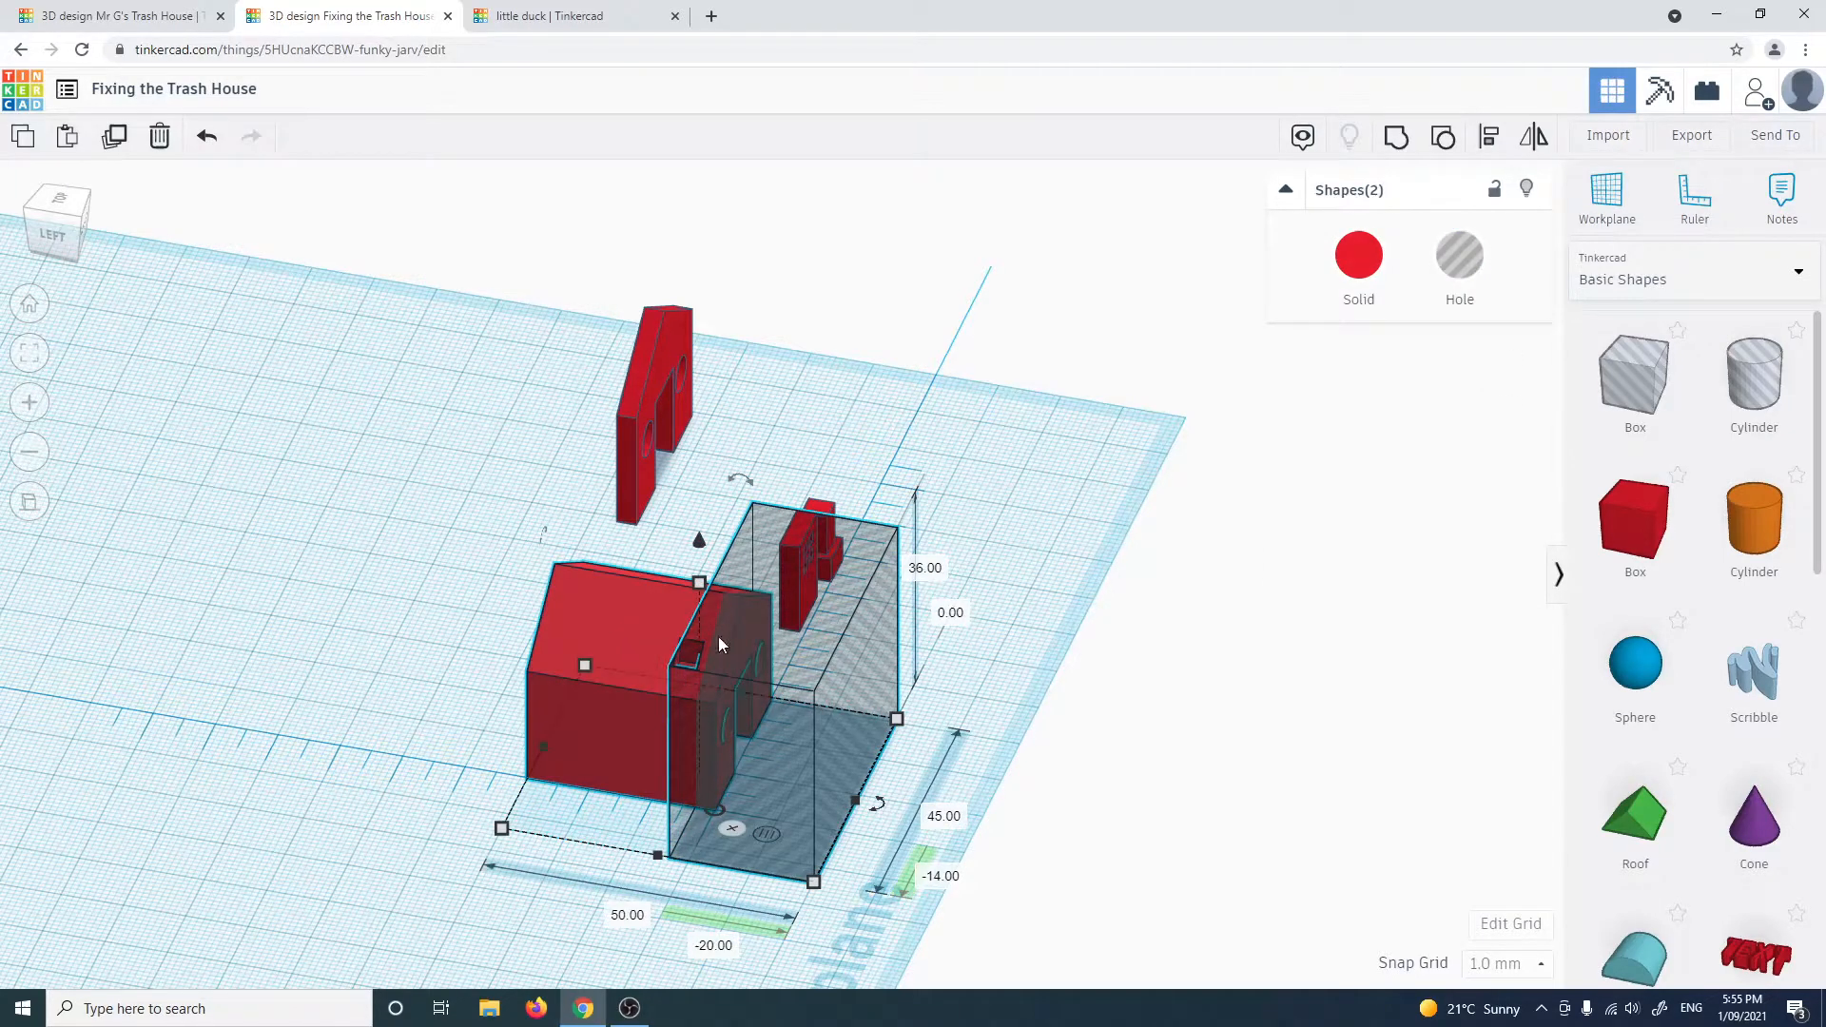
left_click(1396, 138)
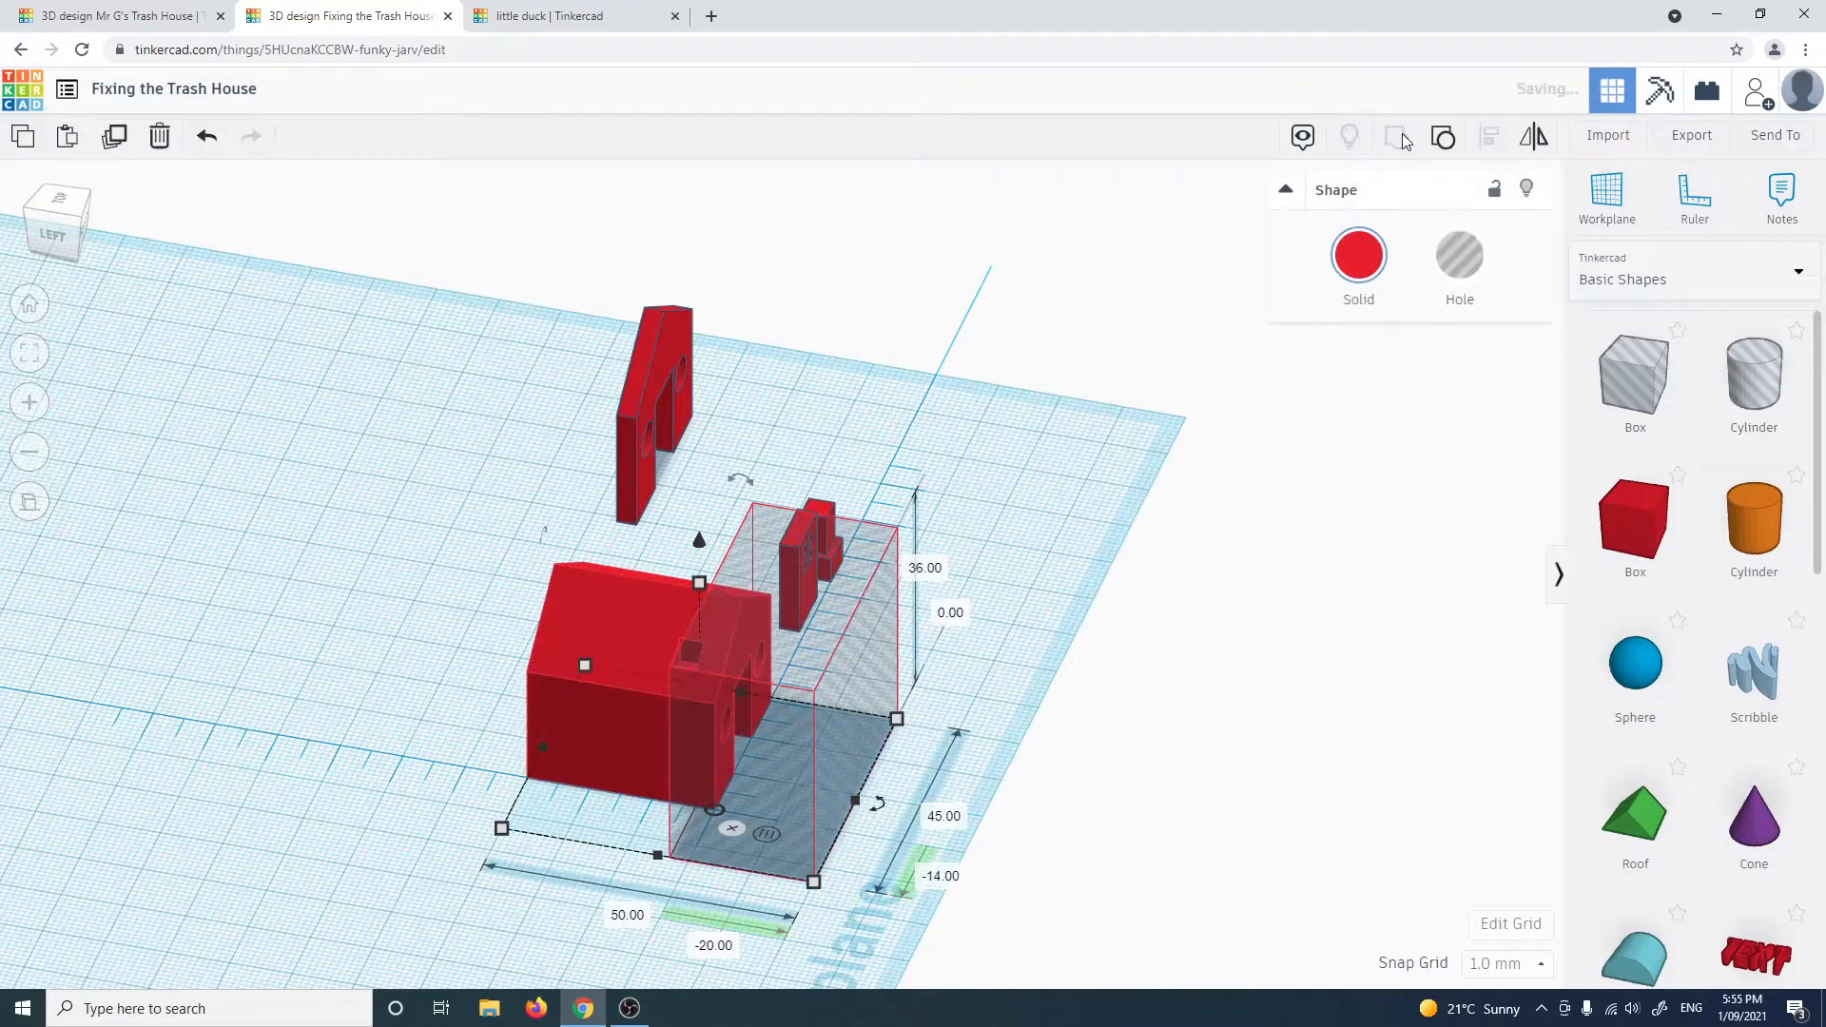
right_click_drag(1092, 675, 818, 513)
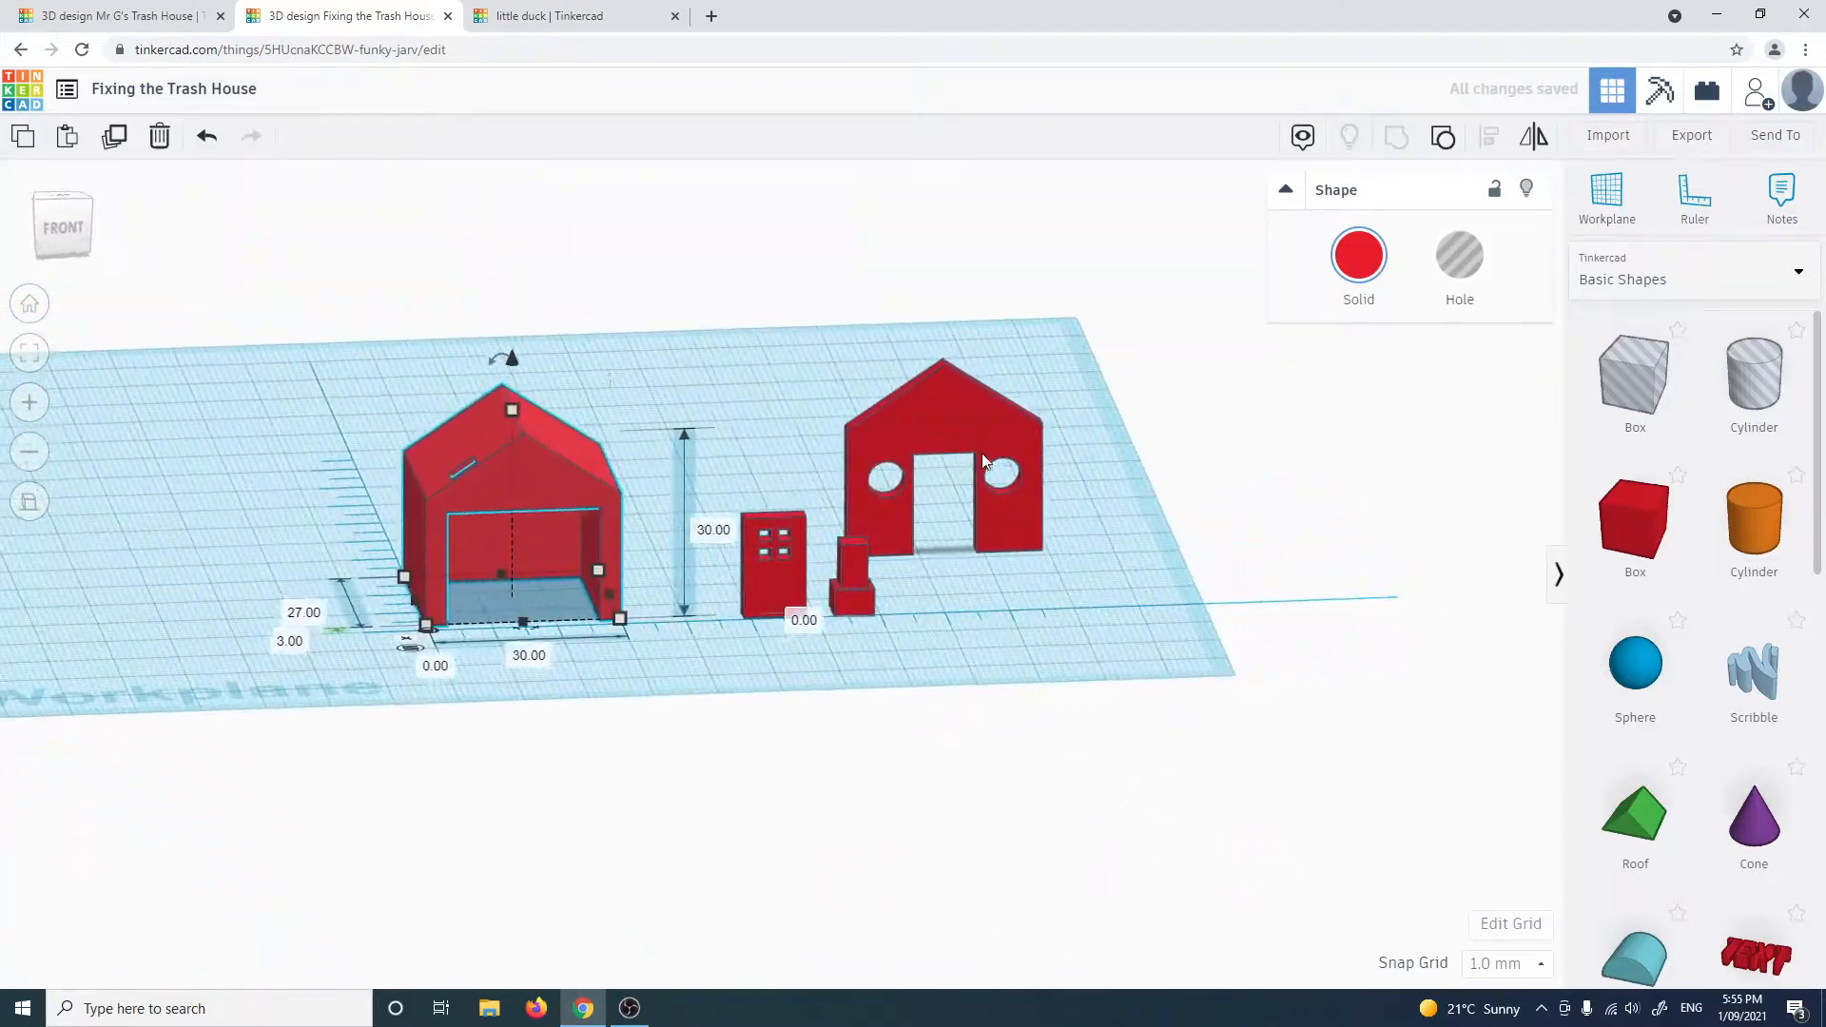
Try tipping the open-fronted house body 90° onto its front, and undo the rotation
left_click(962, 408)
right_click_drag(869, 635, 569, 500)
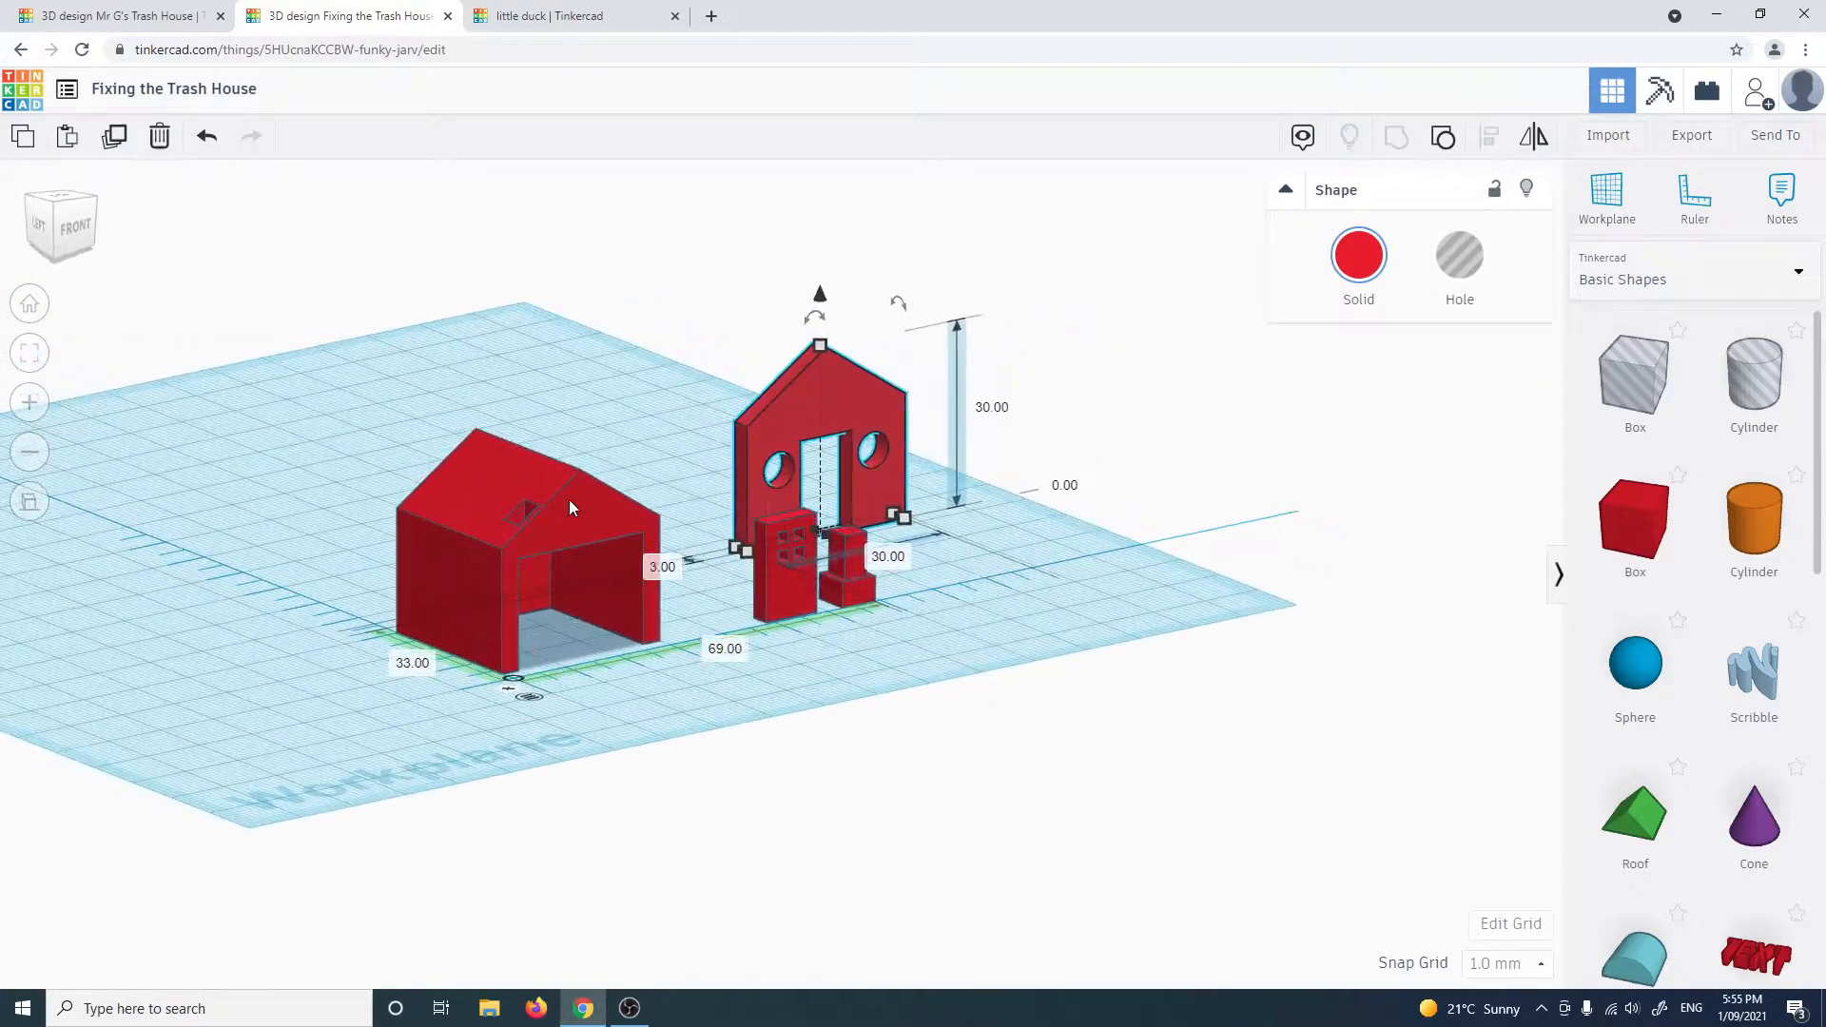
left_click(568, 499)
right_click_drag(713, 697, 695, 490)
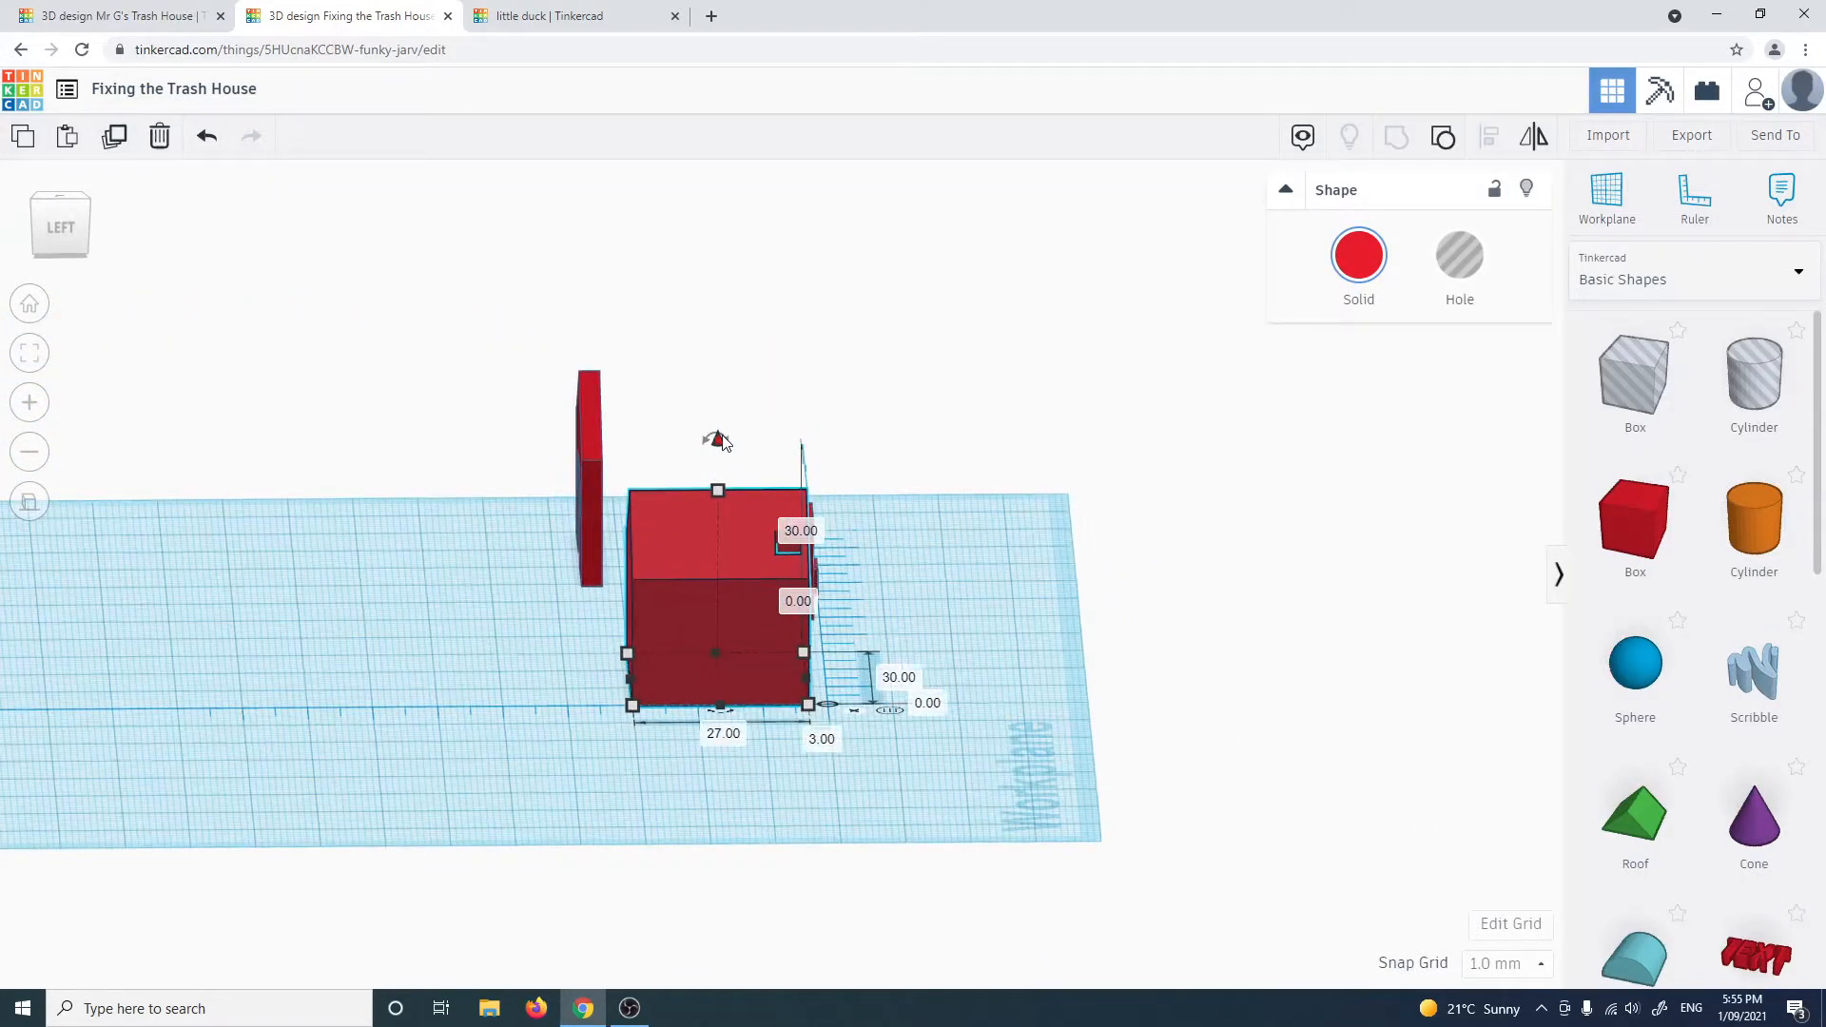
left_click_drag(717, 442, 708, 444)
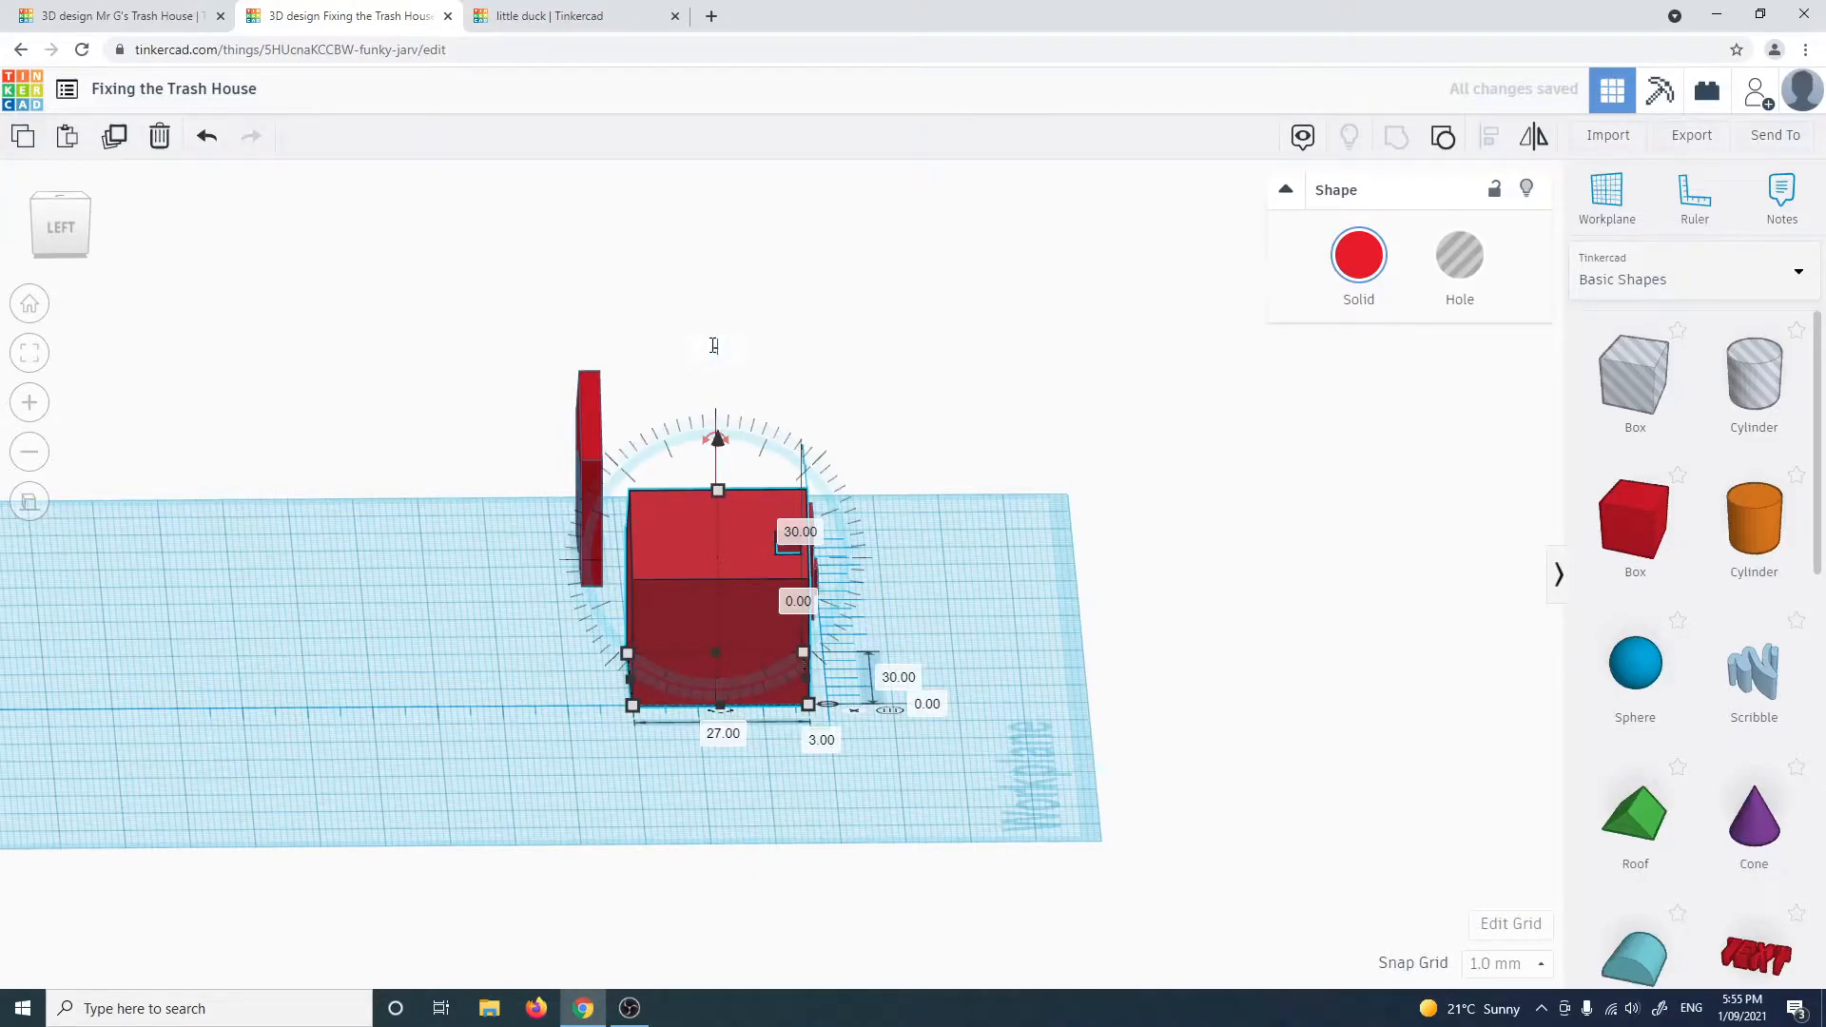
type("0")
key("Return")
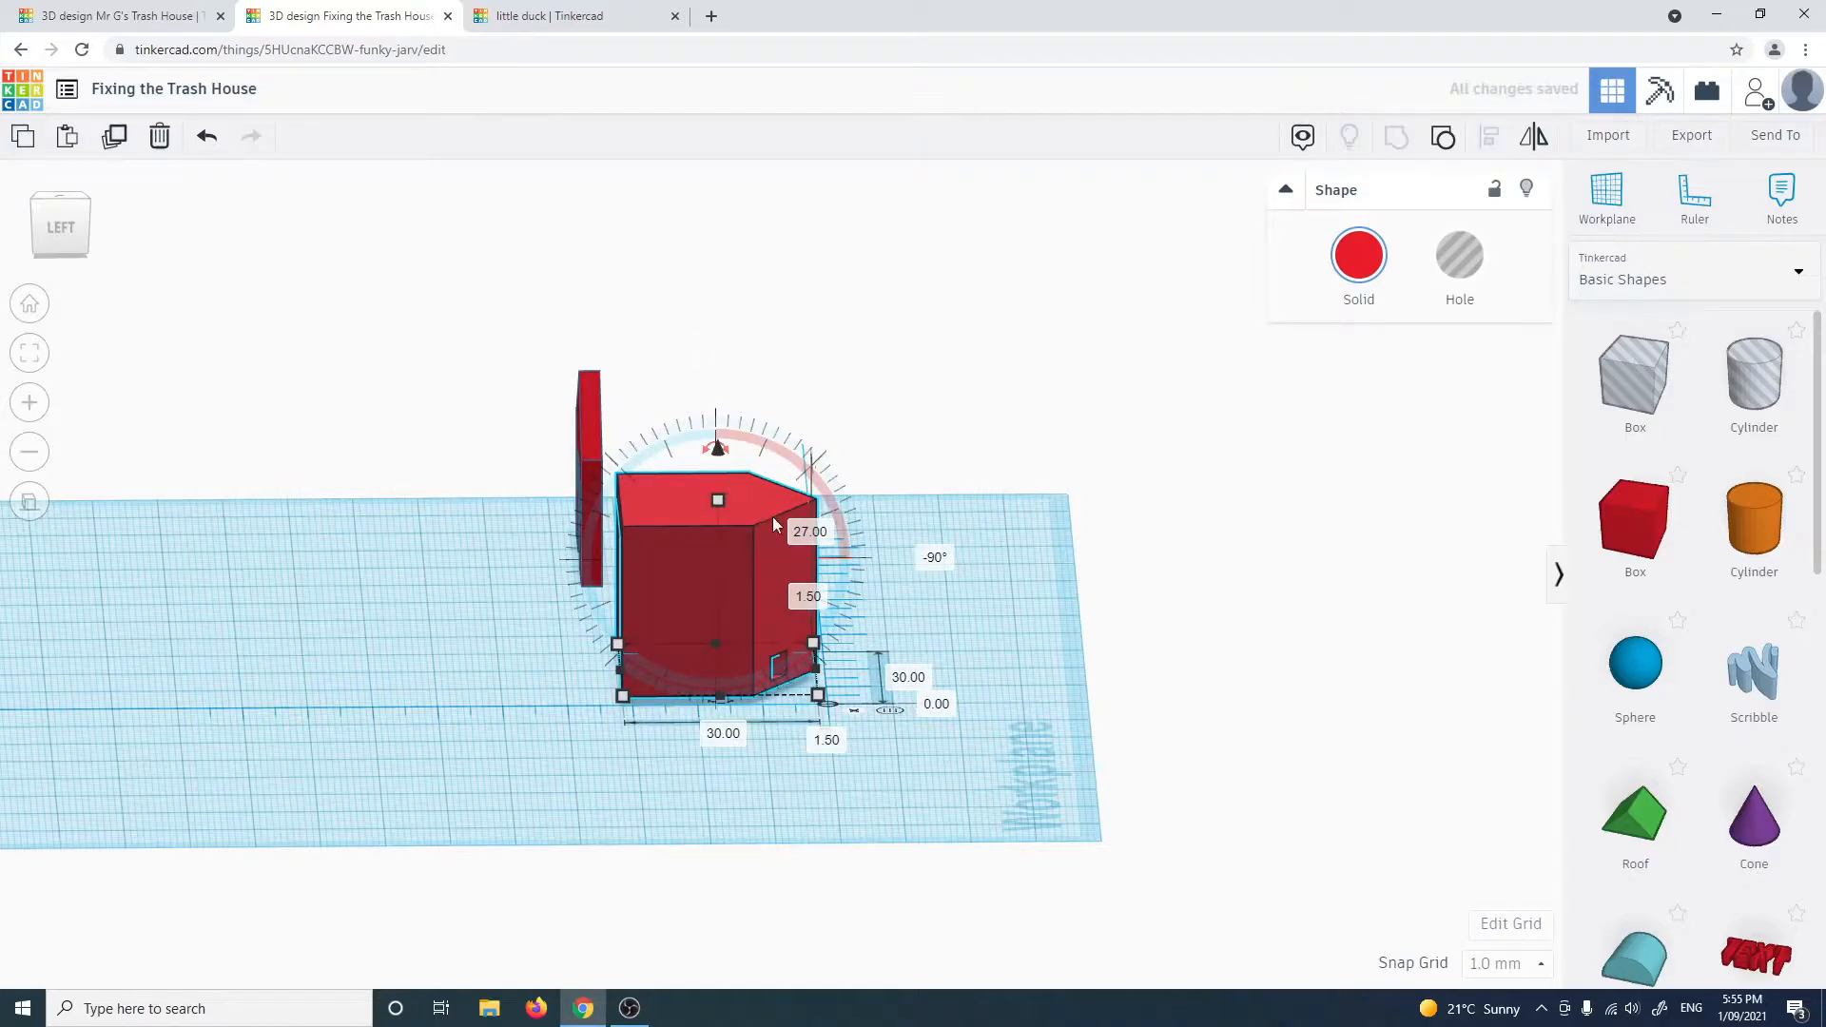
key("ctrl+z")
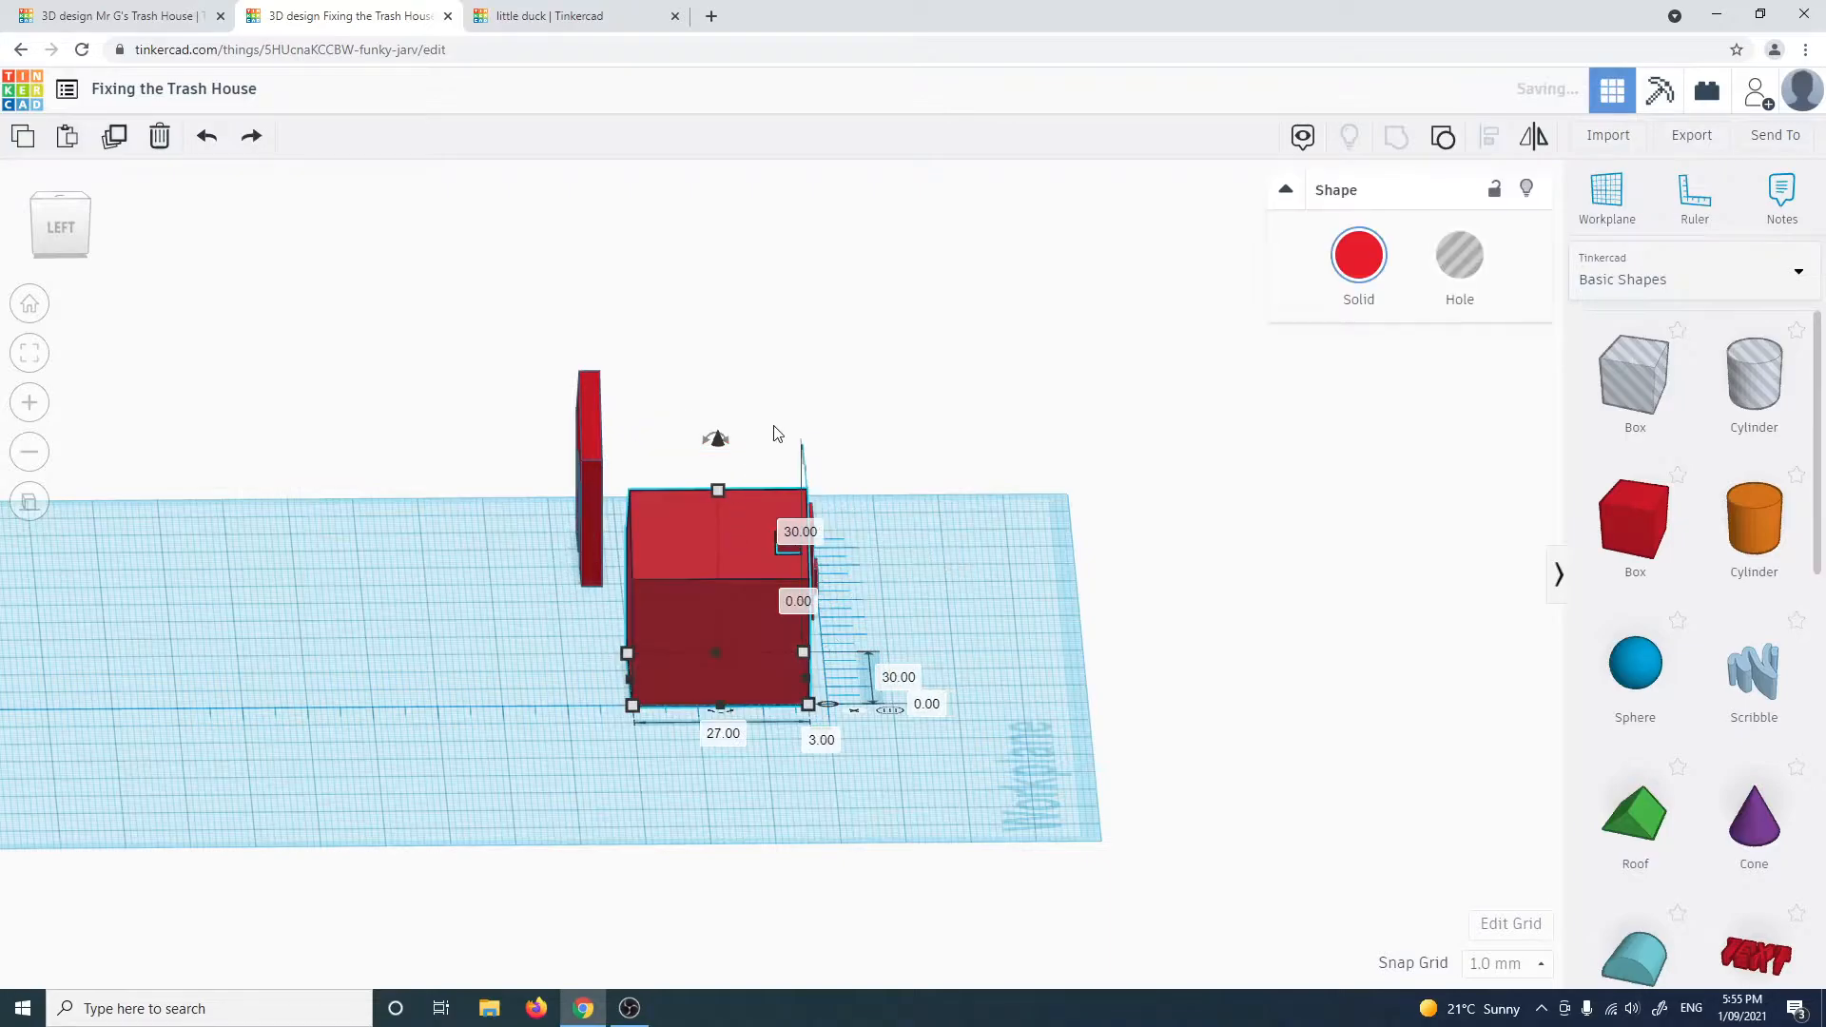
Rotate the hollow house body 90° so its open front faces up, and lower it onto the workplane
left_click(710, 441)
left_click(713, 344)
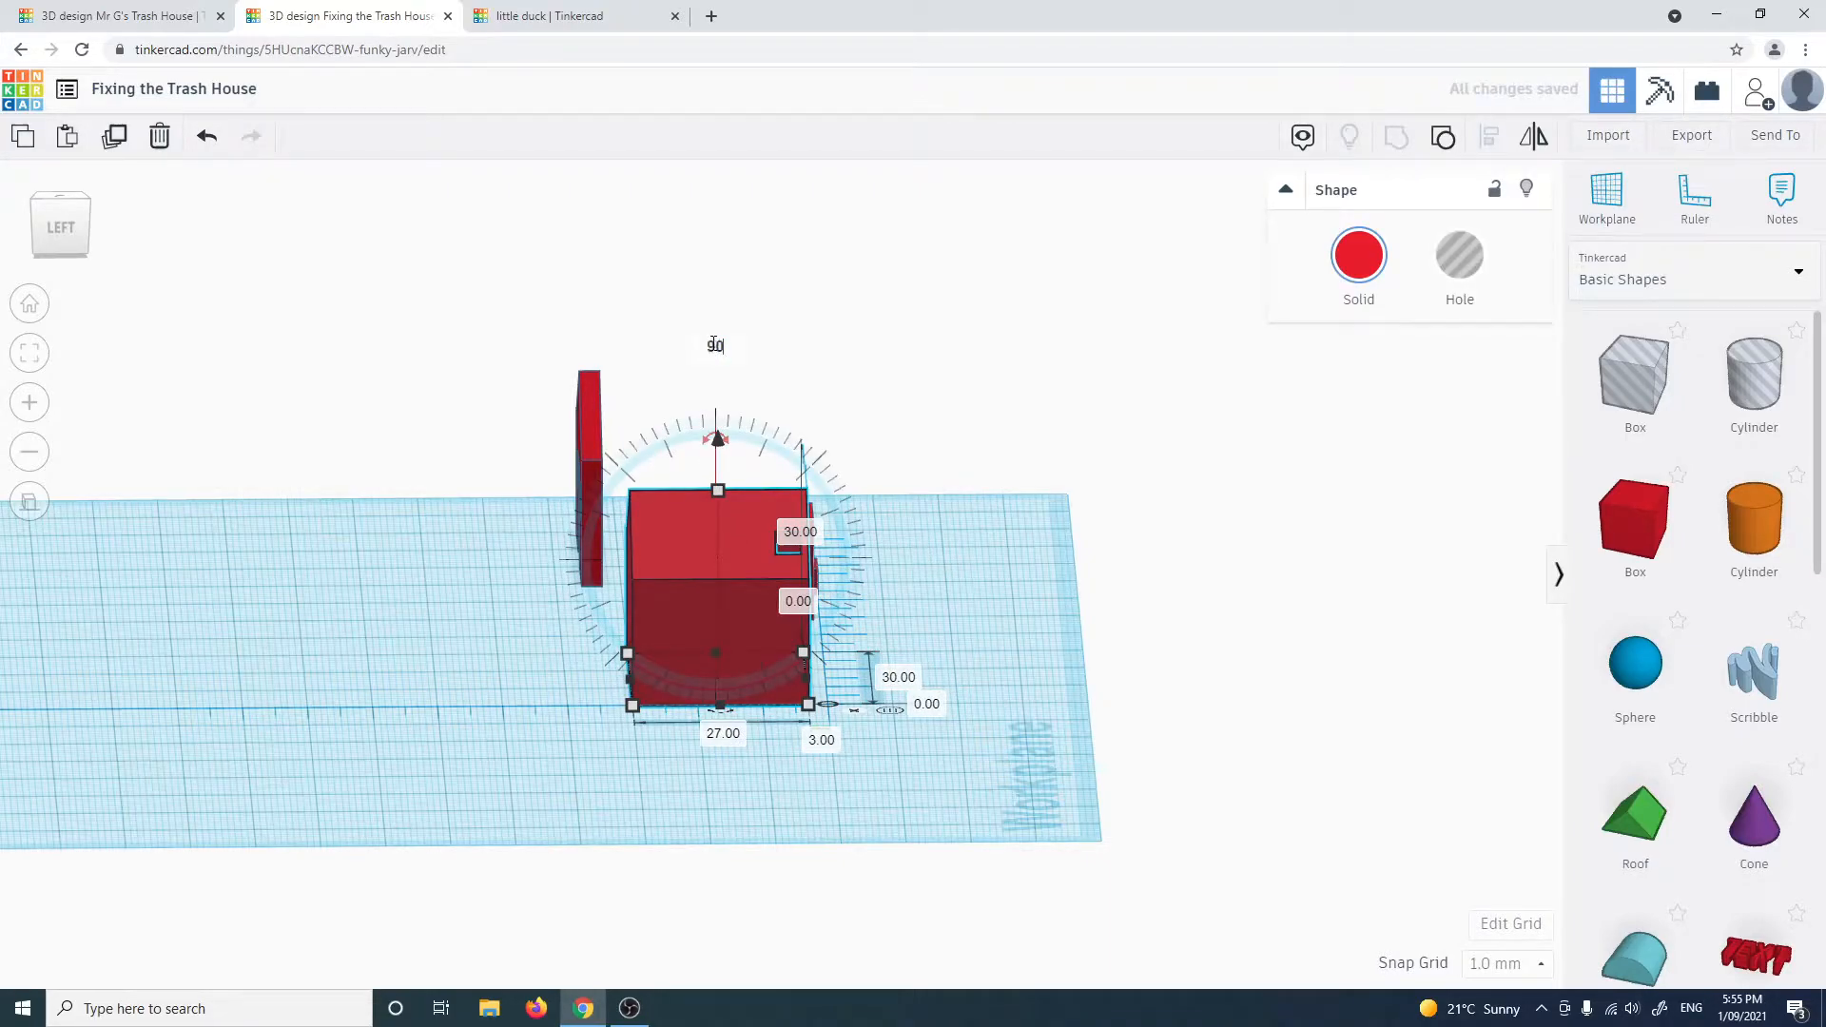
type("90")
key("Return")
left_click(990, 745)
right_click_drag(990, 746, 561, 594)
left_click(563, 592)
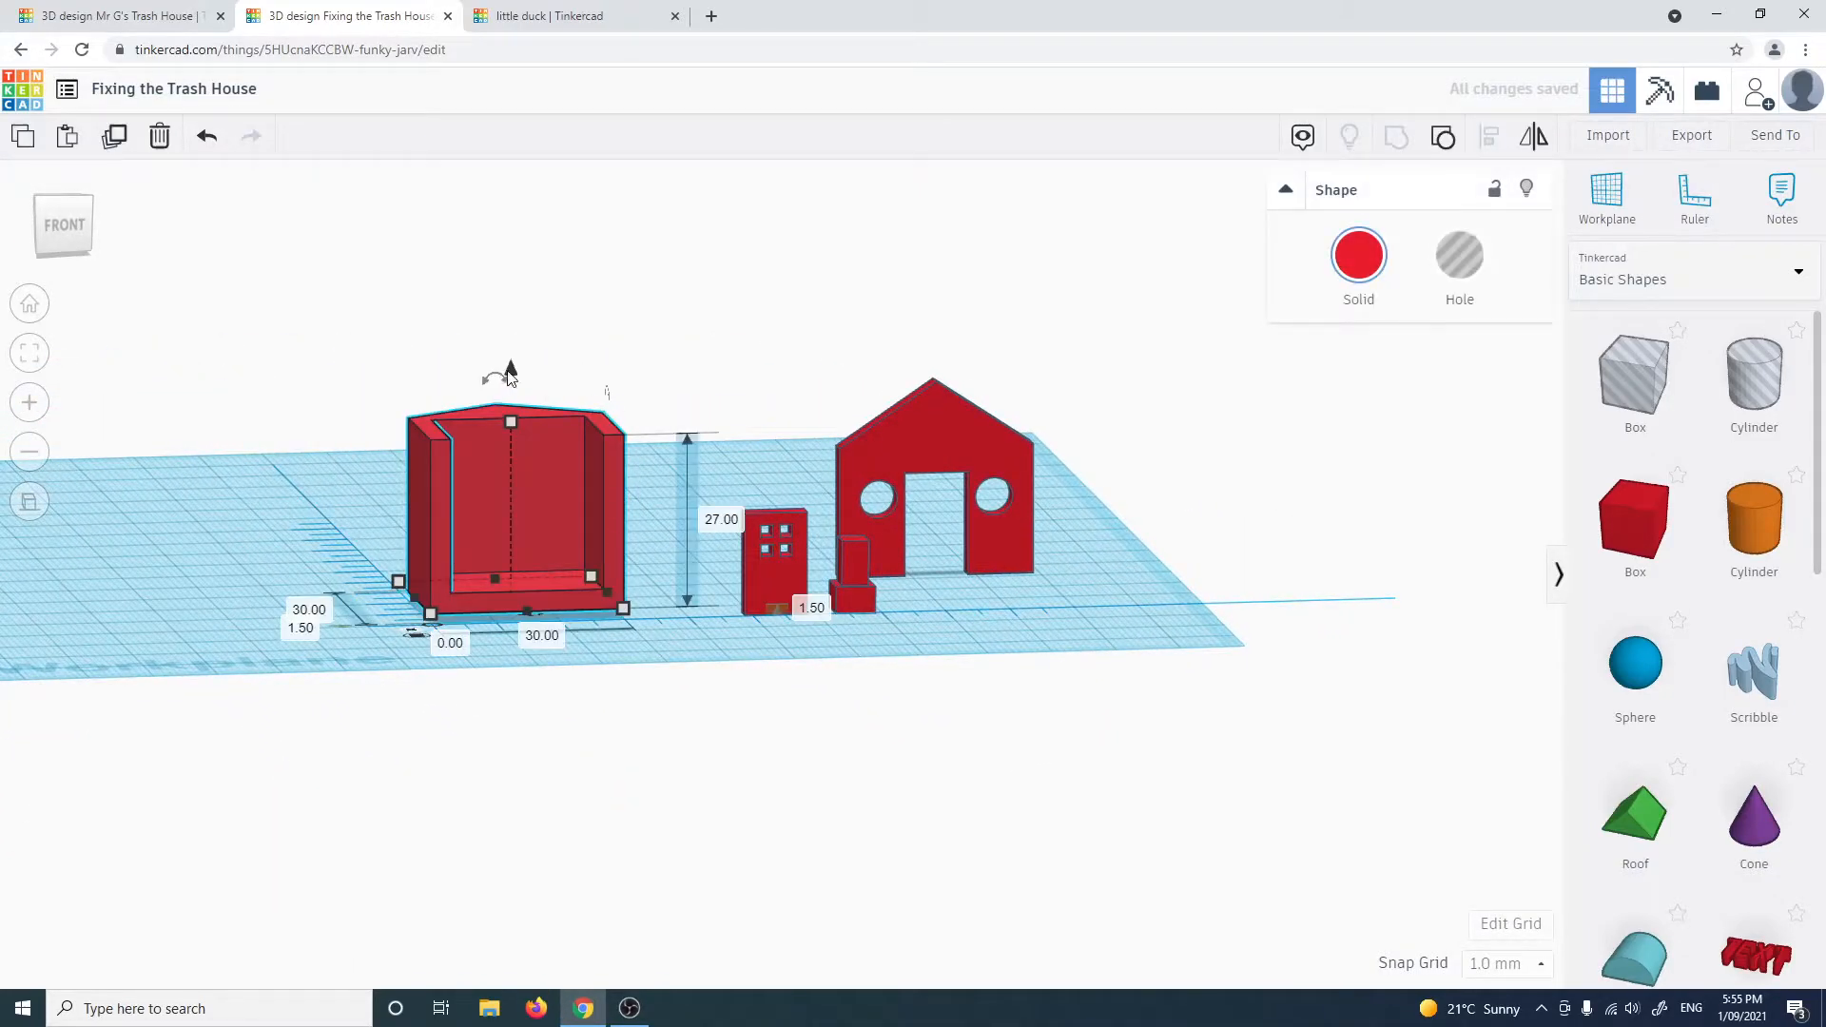
left_click(982, 704)
Rotate the front wall 90° so it lies flat, and lower it onto the workplane
right_click_drag(982, 704, 1058, 509)
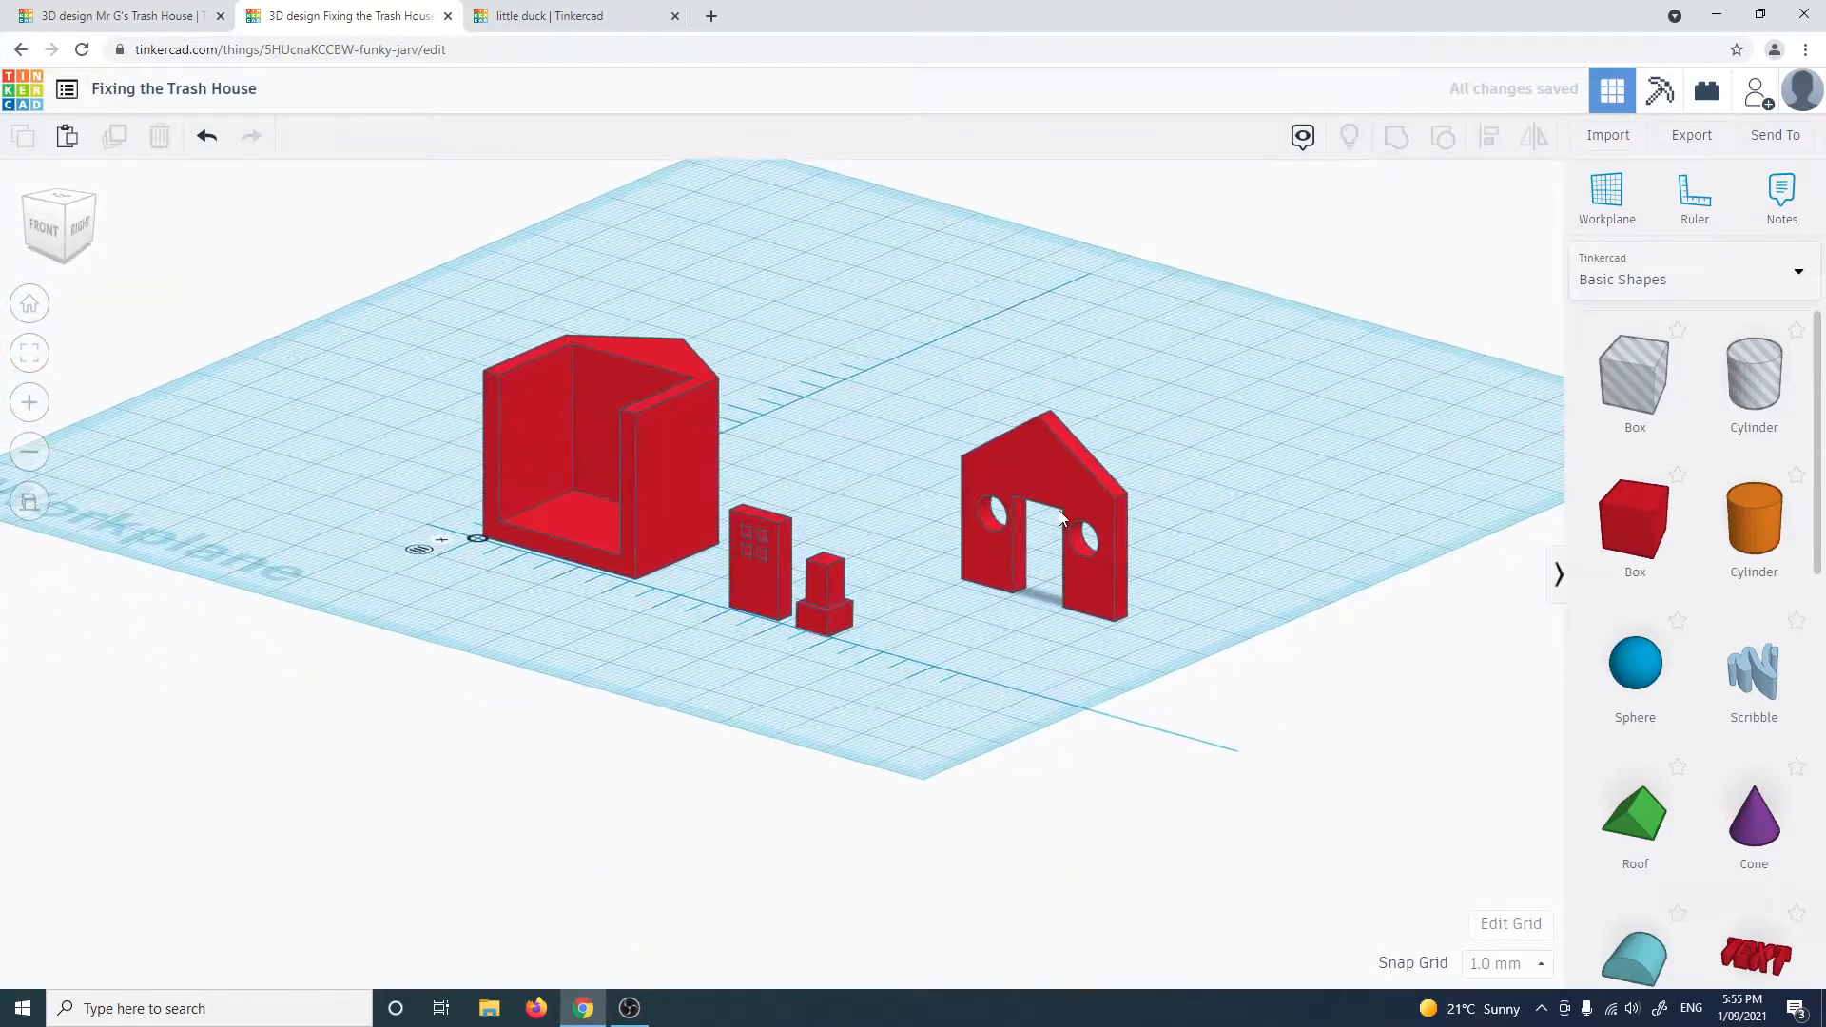
left_click(1059, 510)
right_click_drag(1340, 501, 1034, 501)
left_click_drag(989, 437, 989, 407)
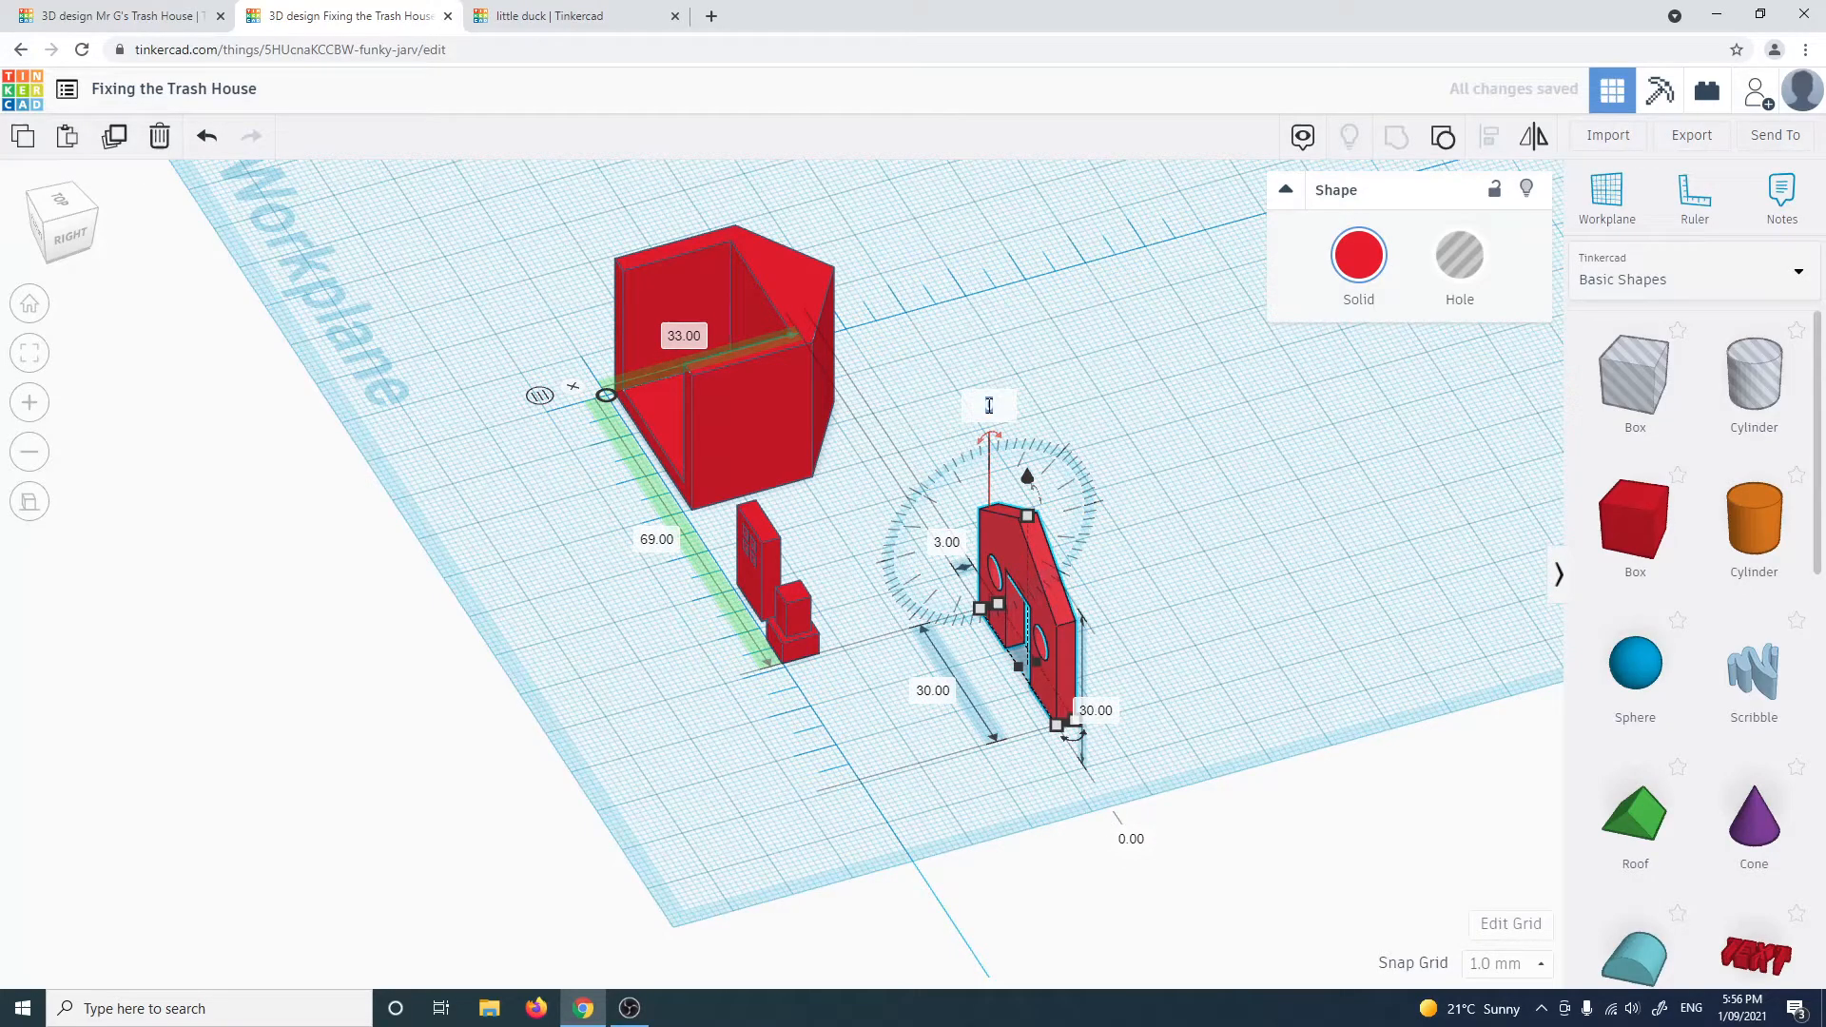
key("Return")
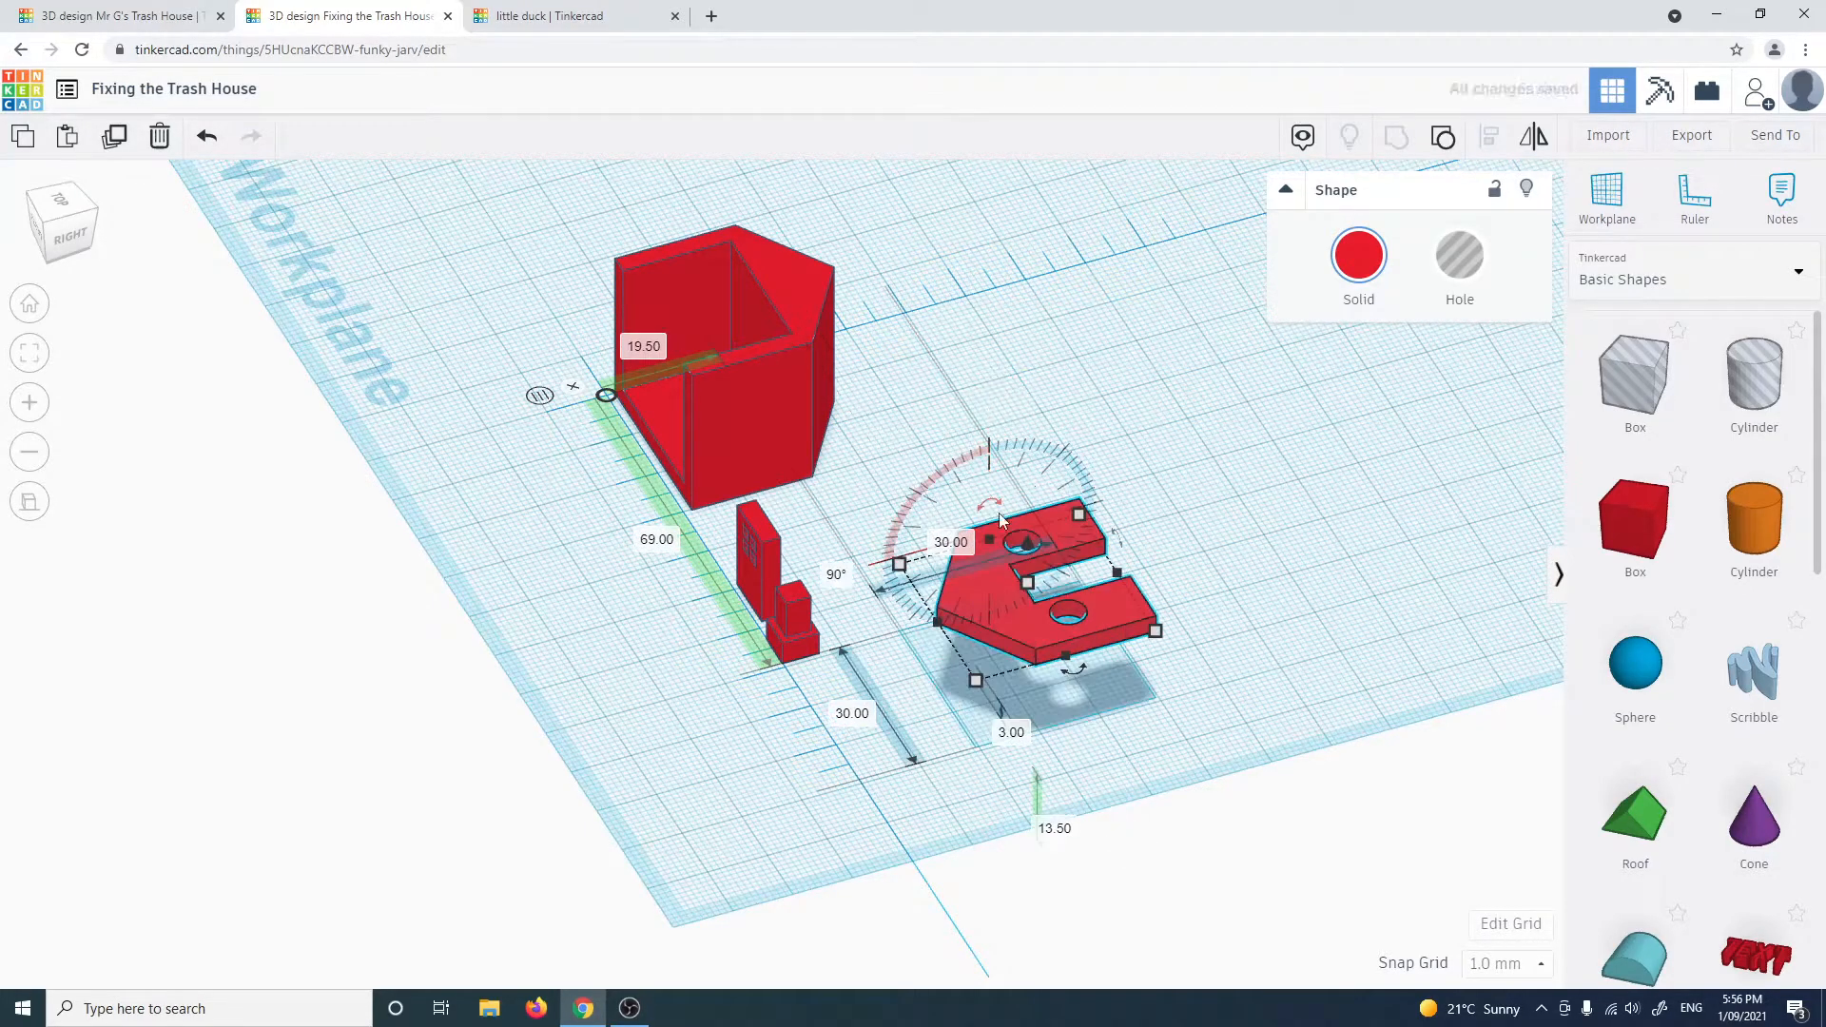
right_click_drag(1196, 721, 1035, 466)
left_click_drag(1033, 462, 1040, 544)
right_click_drag(1182, 787, 1382, 859)
left_click(972, 744)
Inspect the house body, door, chimney and front wall from several sides to check how each part lies for printing
right_click_drag(879, 774, 928, 762)
right_click_drag(1023, 672, 414, 477)
right_click_drag(591, 605, 1077, 438)
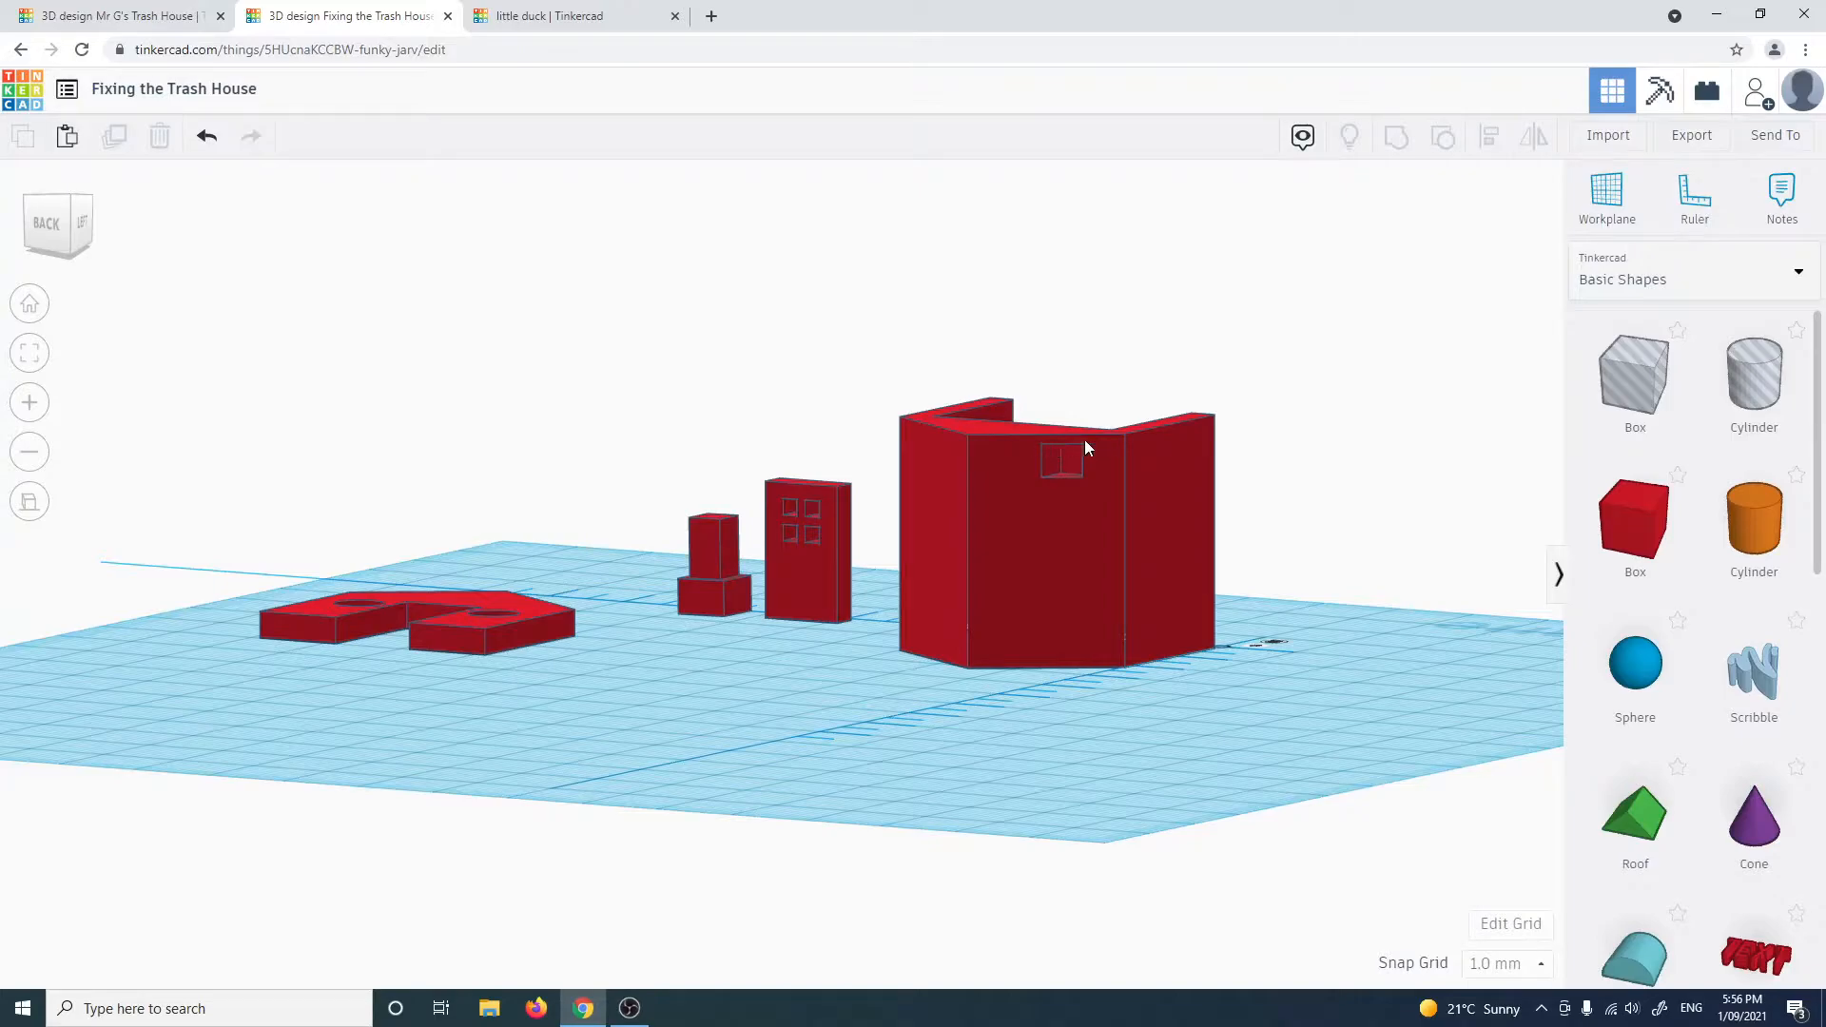
right_click_drag(1222, 518, 957, 542)
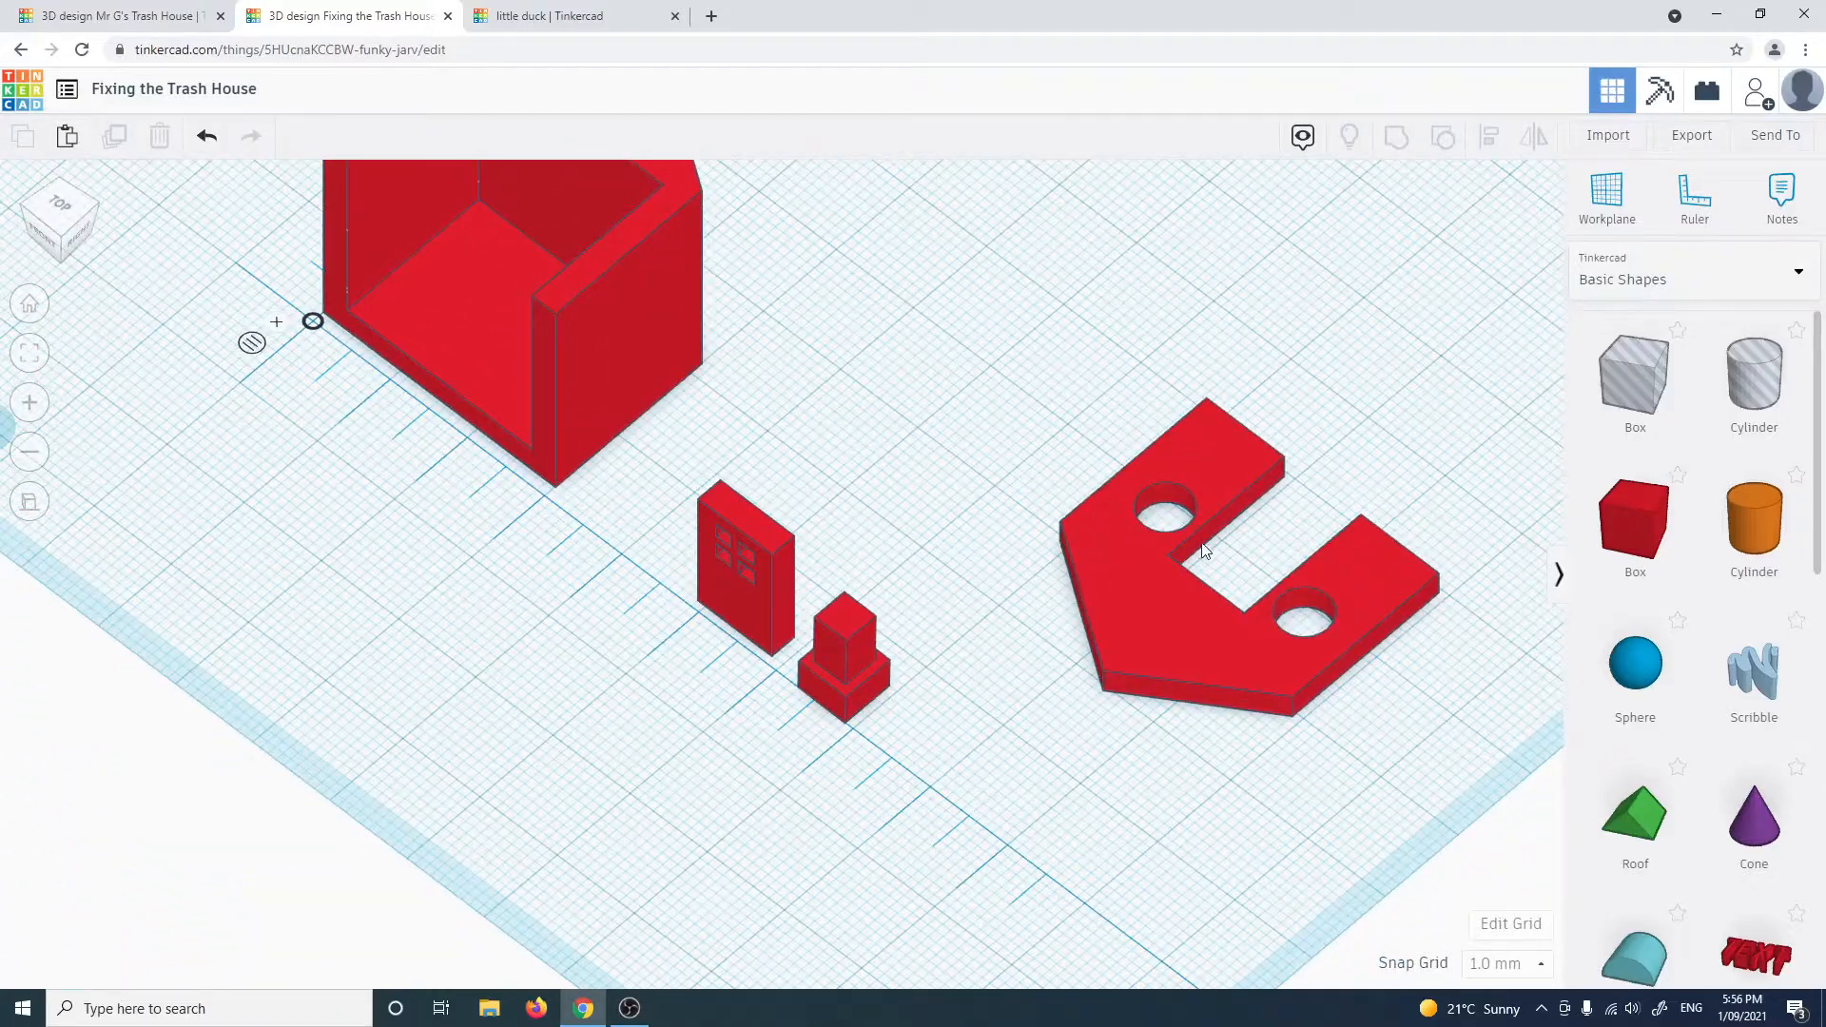
right_click_drag(1072, 586, 830, 647)
scroll(829, 647, "up", 3)
right_click_drag(981, 676, 814, 711)
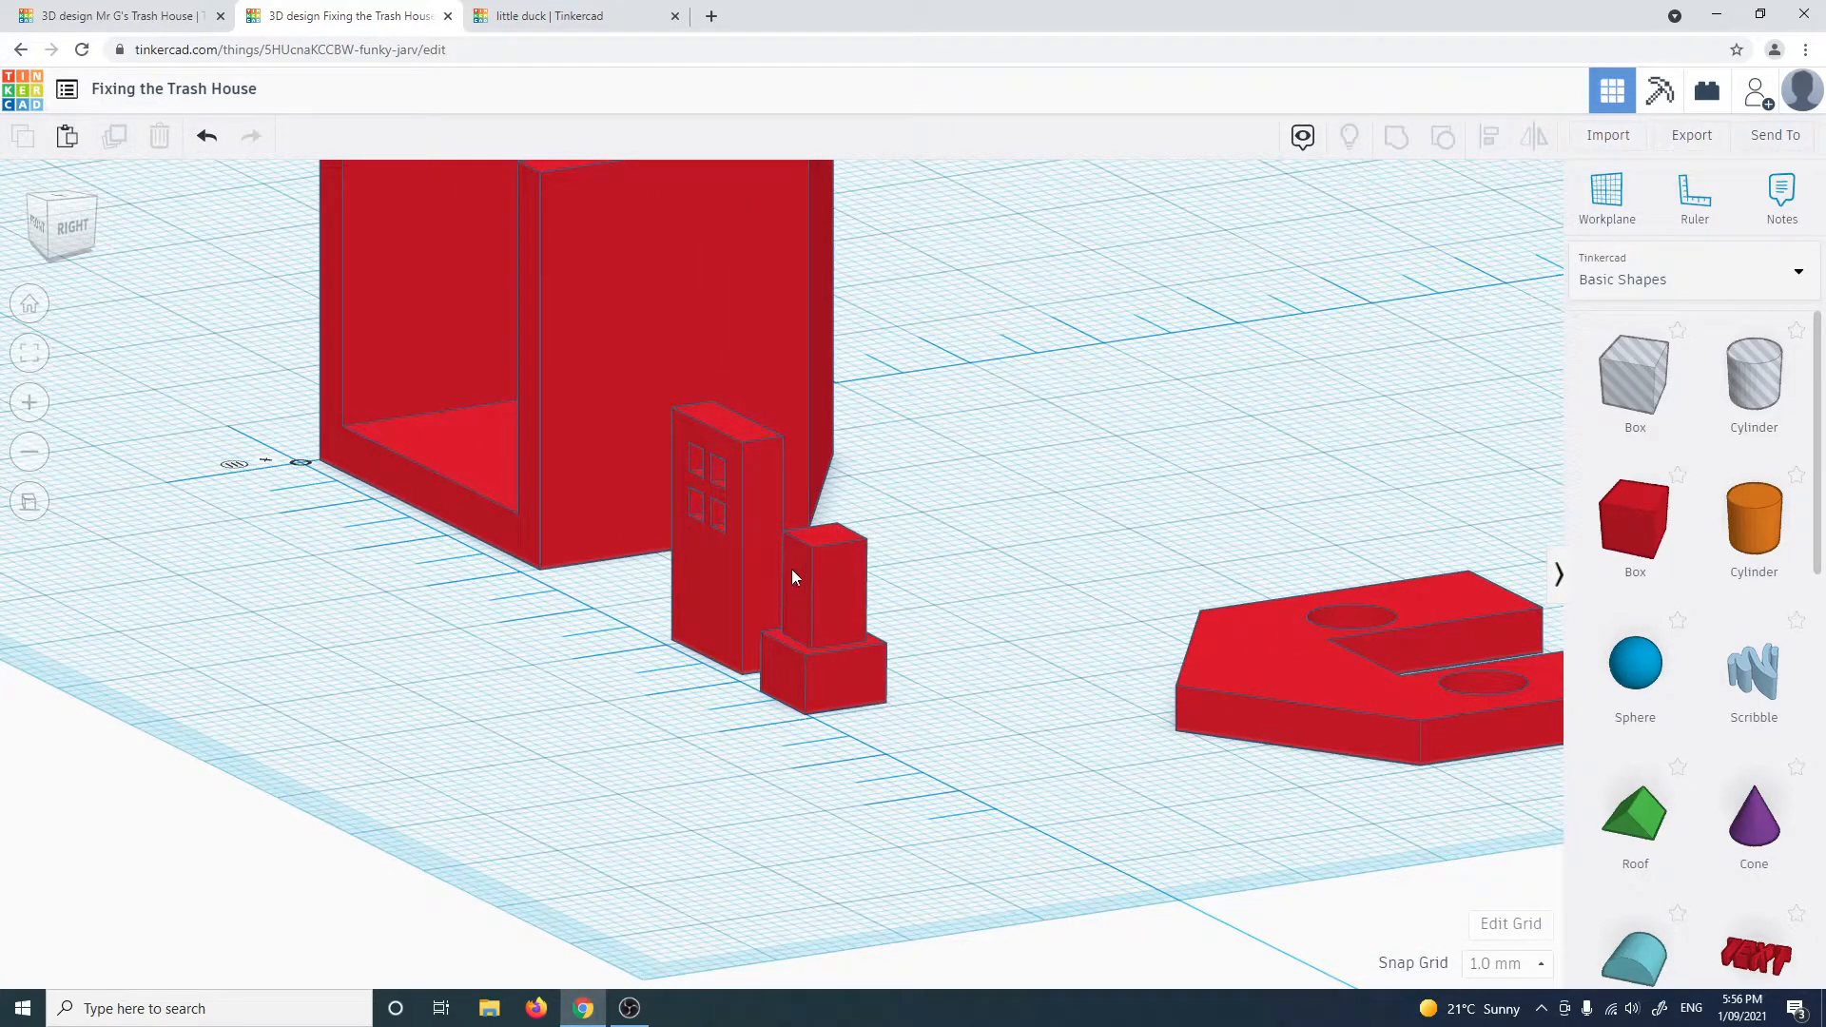
right_click_drag(772, 764, 986, 790)
scroll(977, 770, "down", 5)
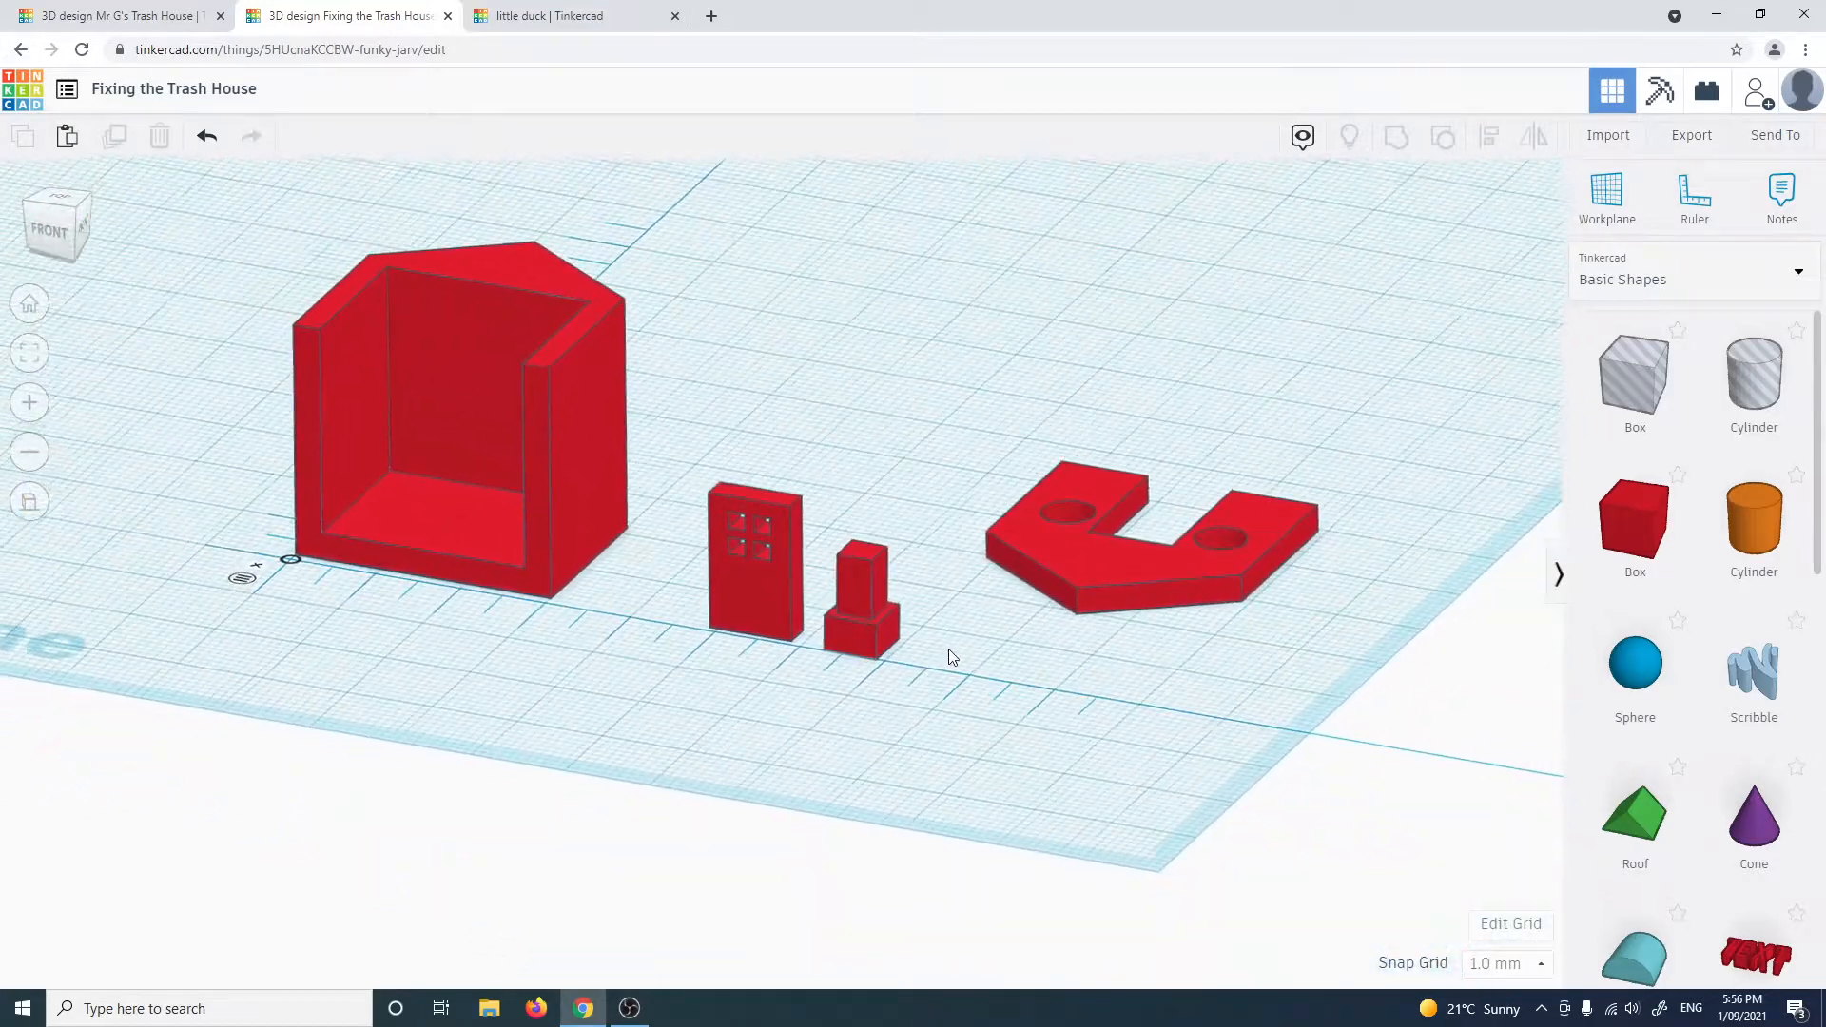
right_click_drag(725, 659, 1060, 734)
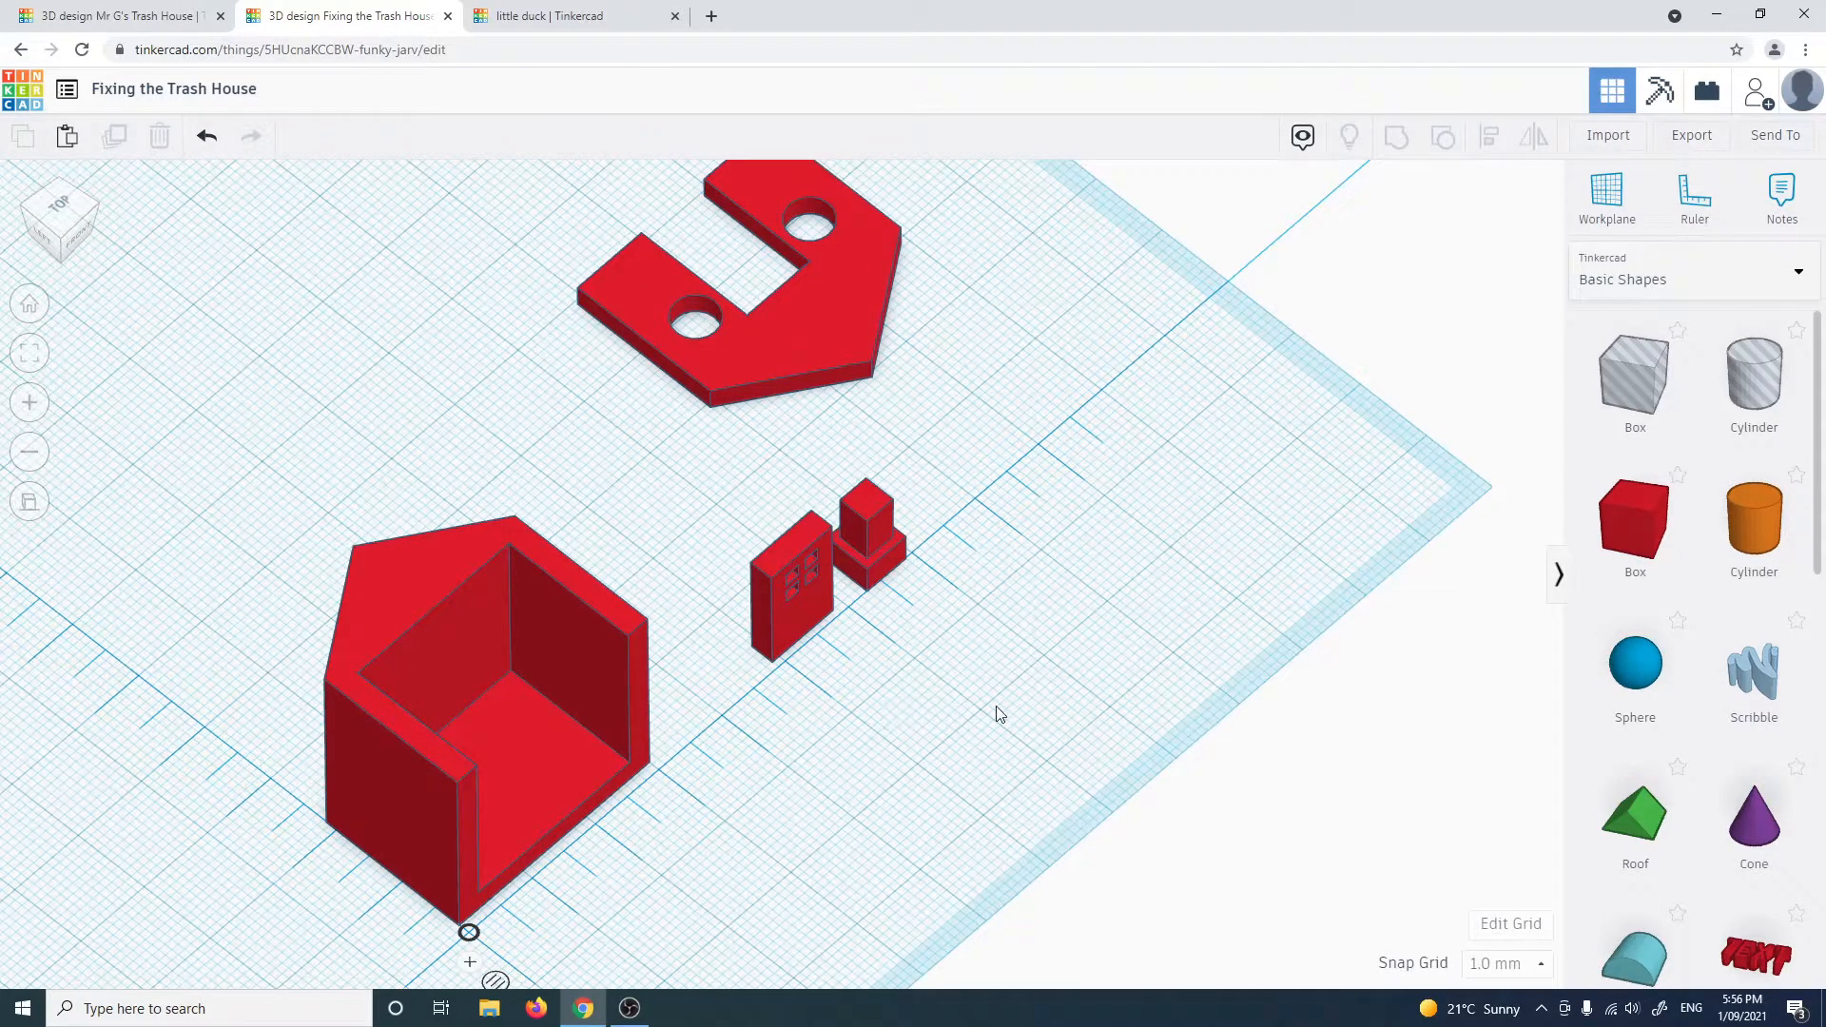
right_click_drag(913, 738, 663, 652)
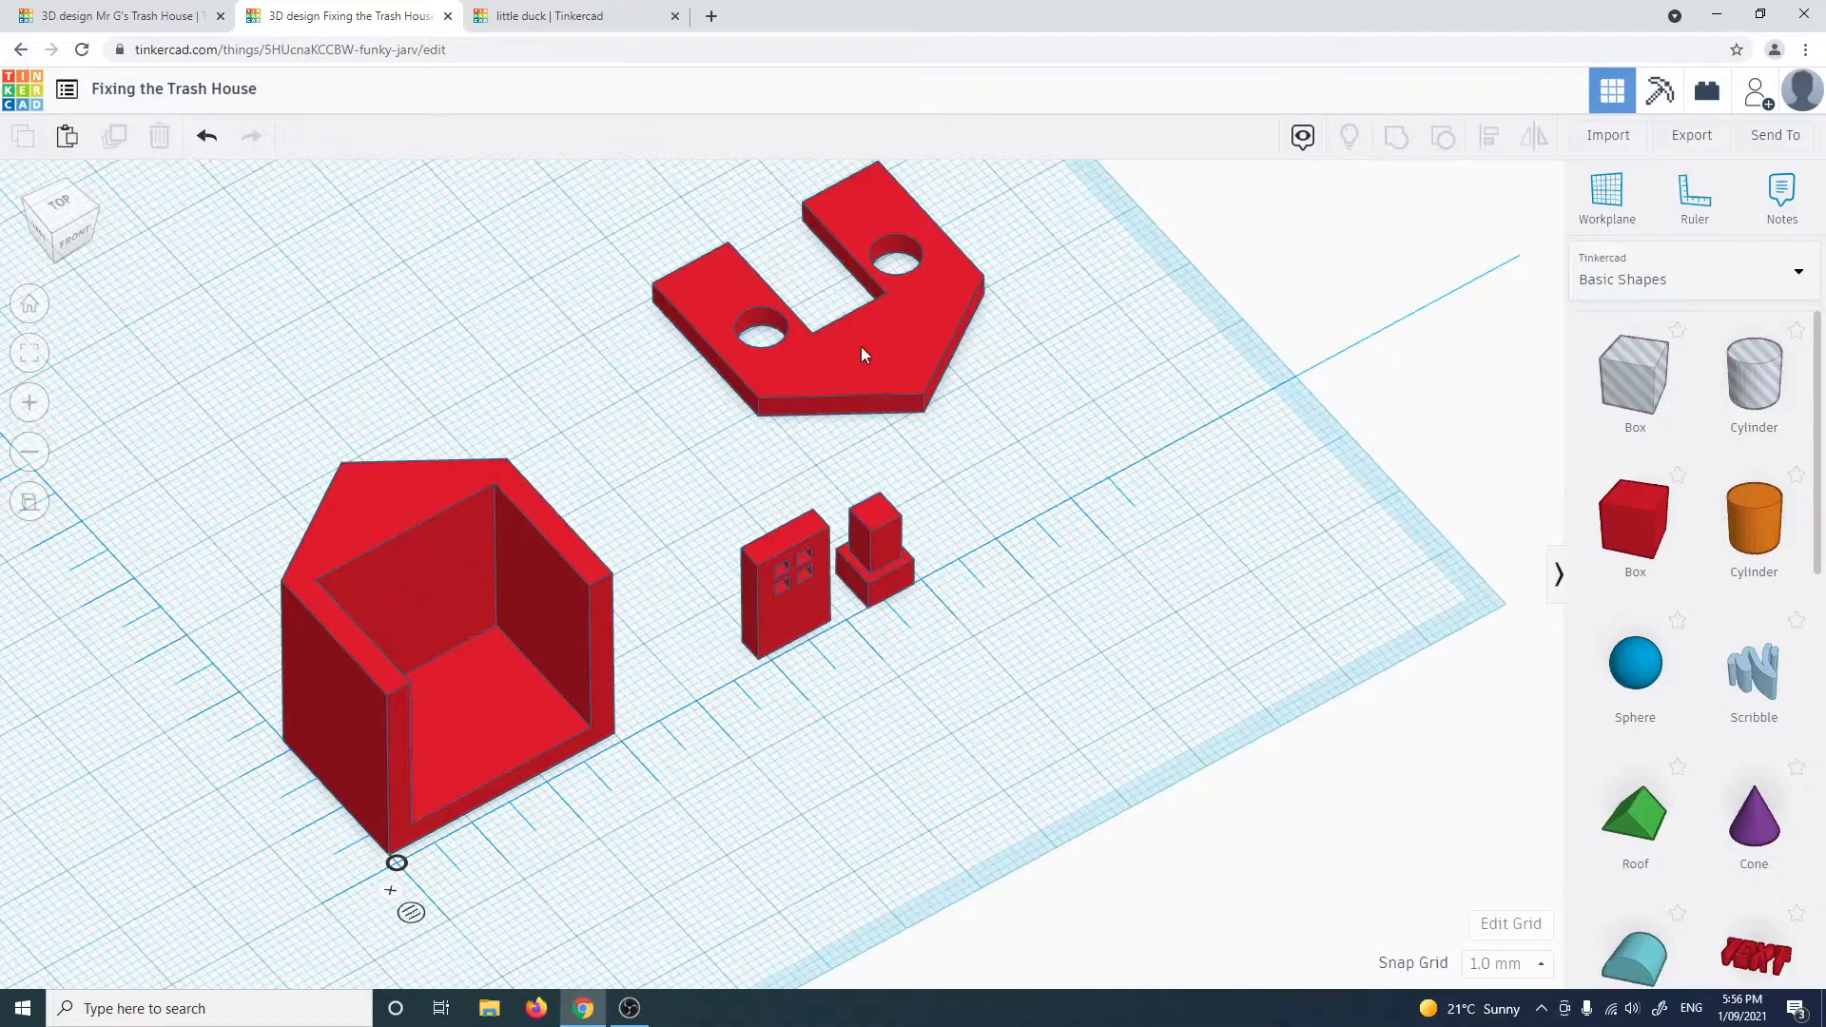
left_click(898, 361)
left_click(877, 540)
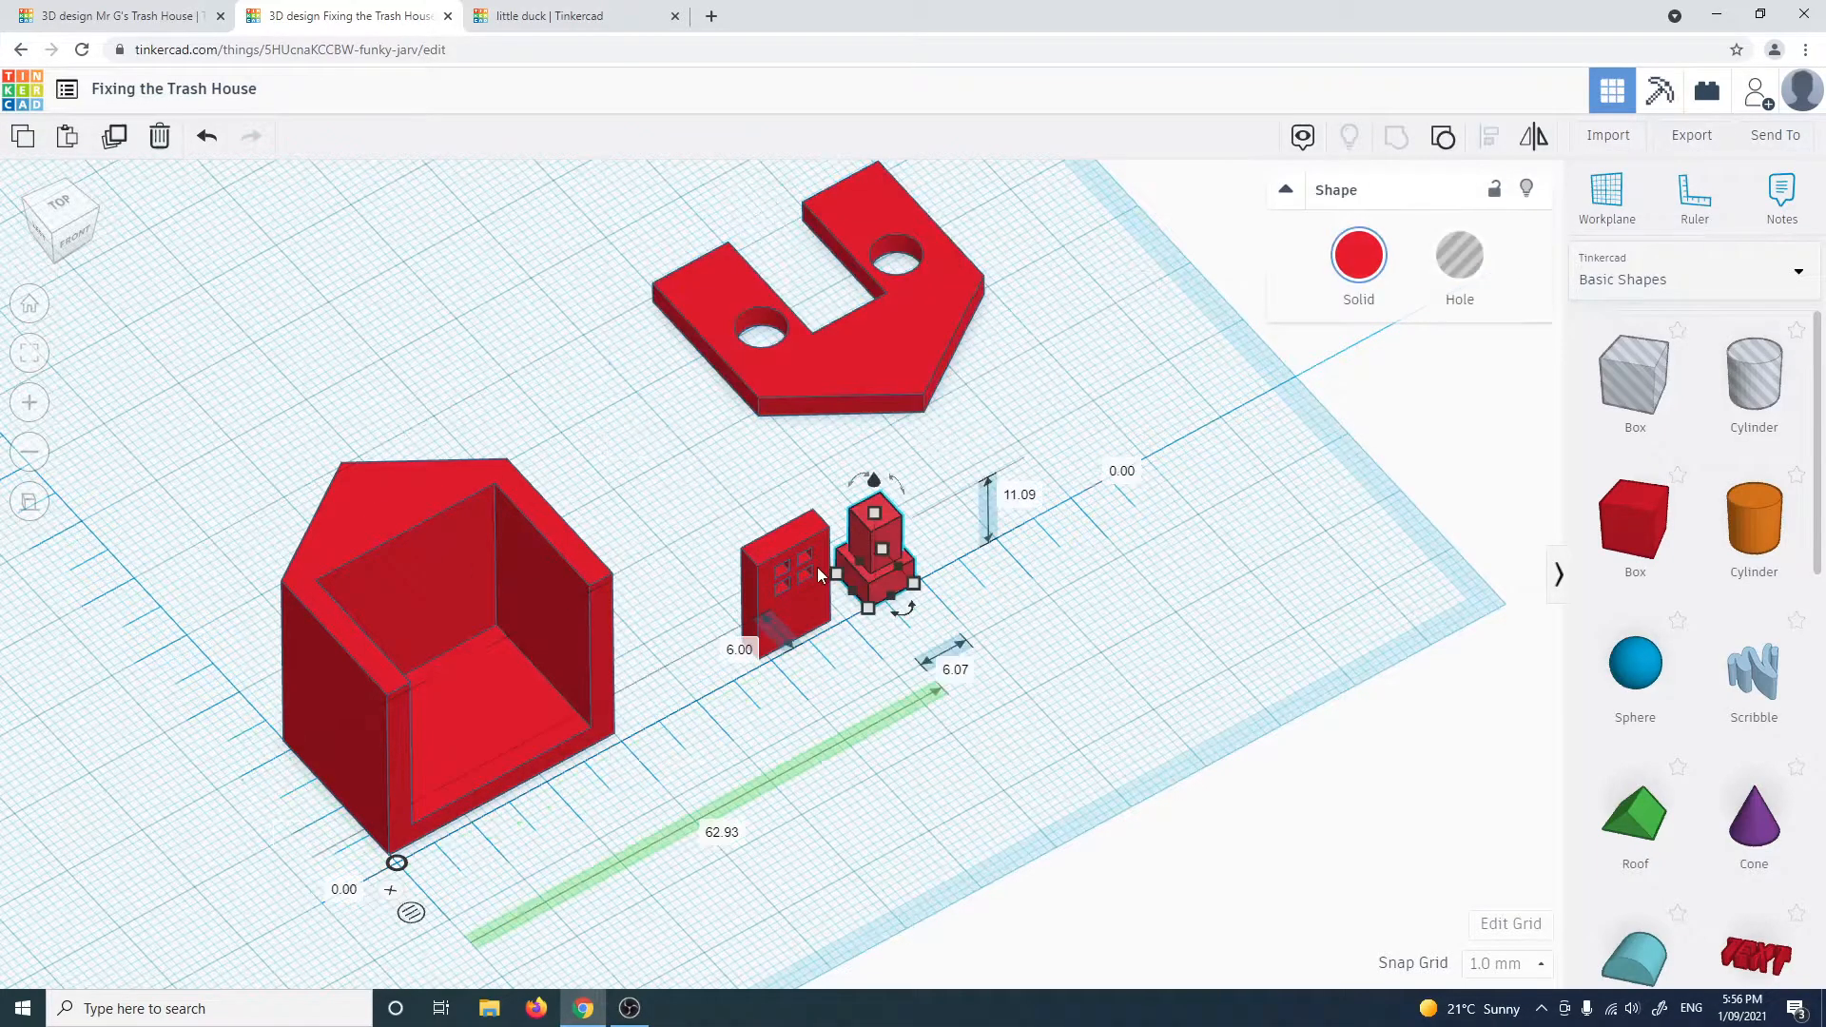
left_click(800, 599)
left_click(582, 555)
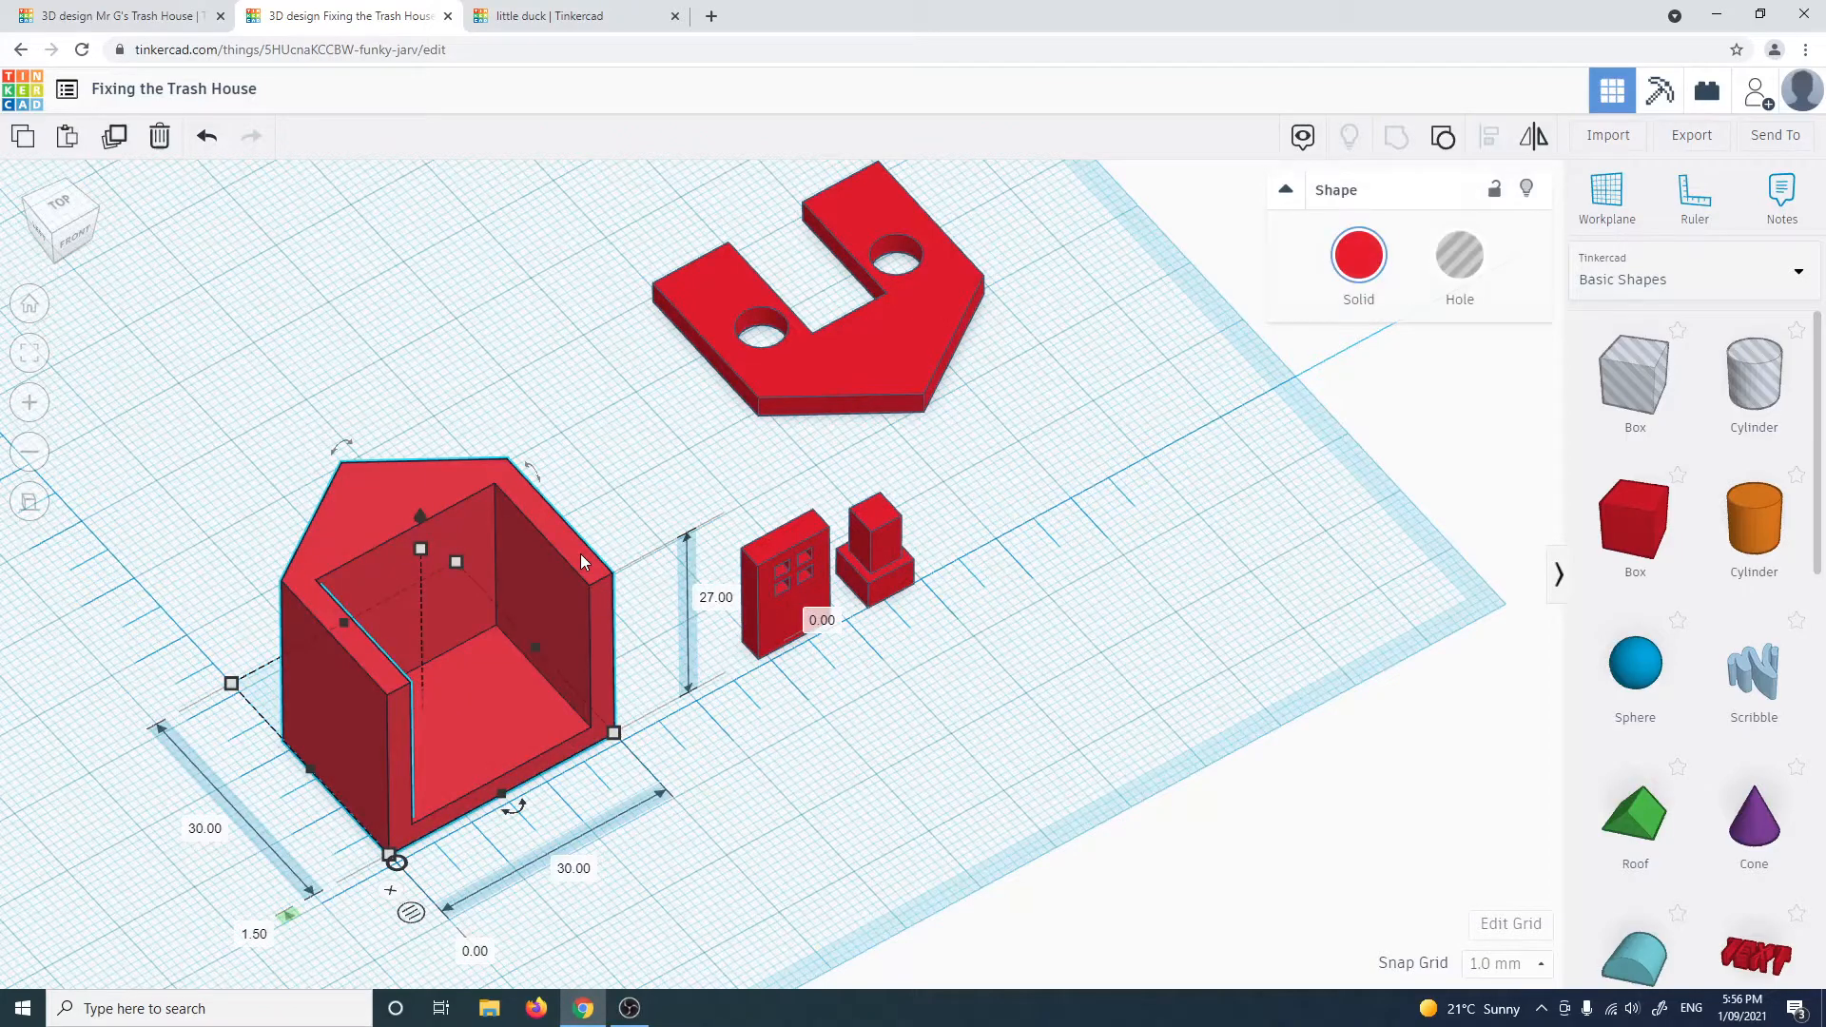
left_click(944, 677)
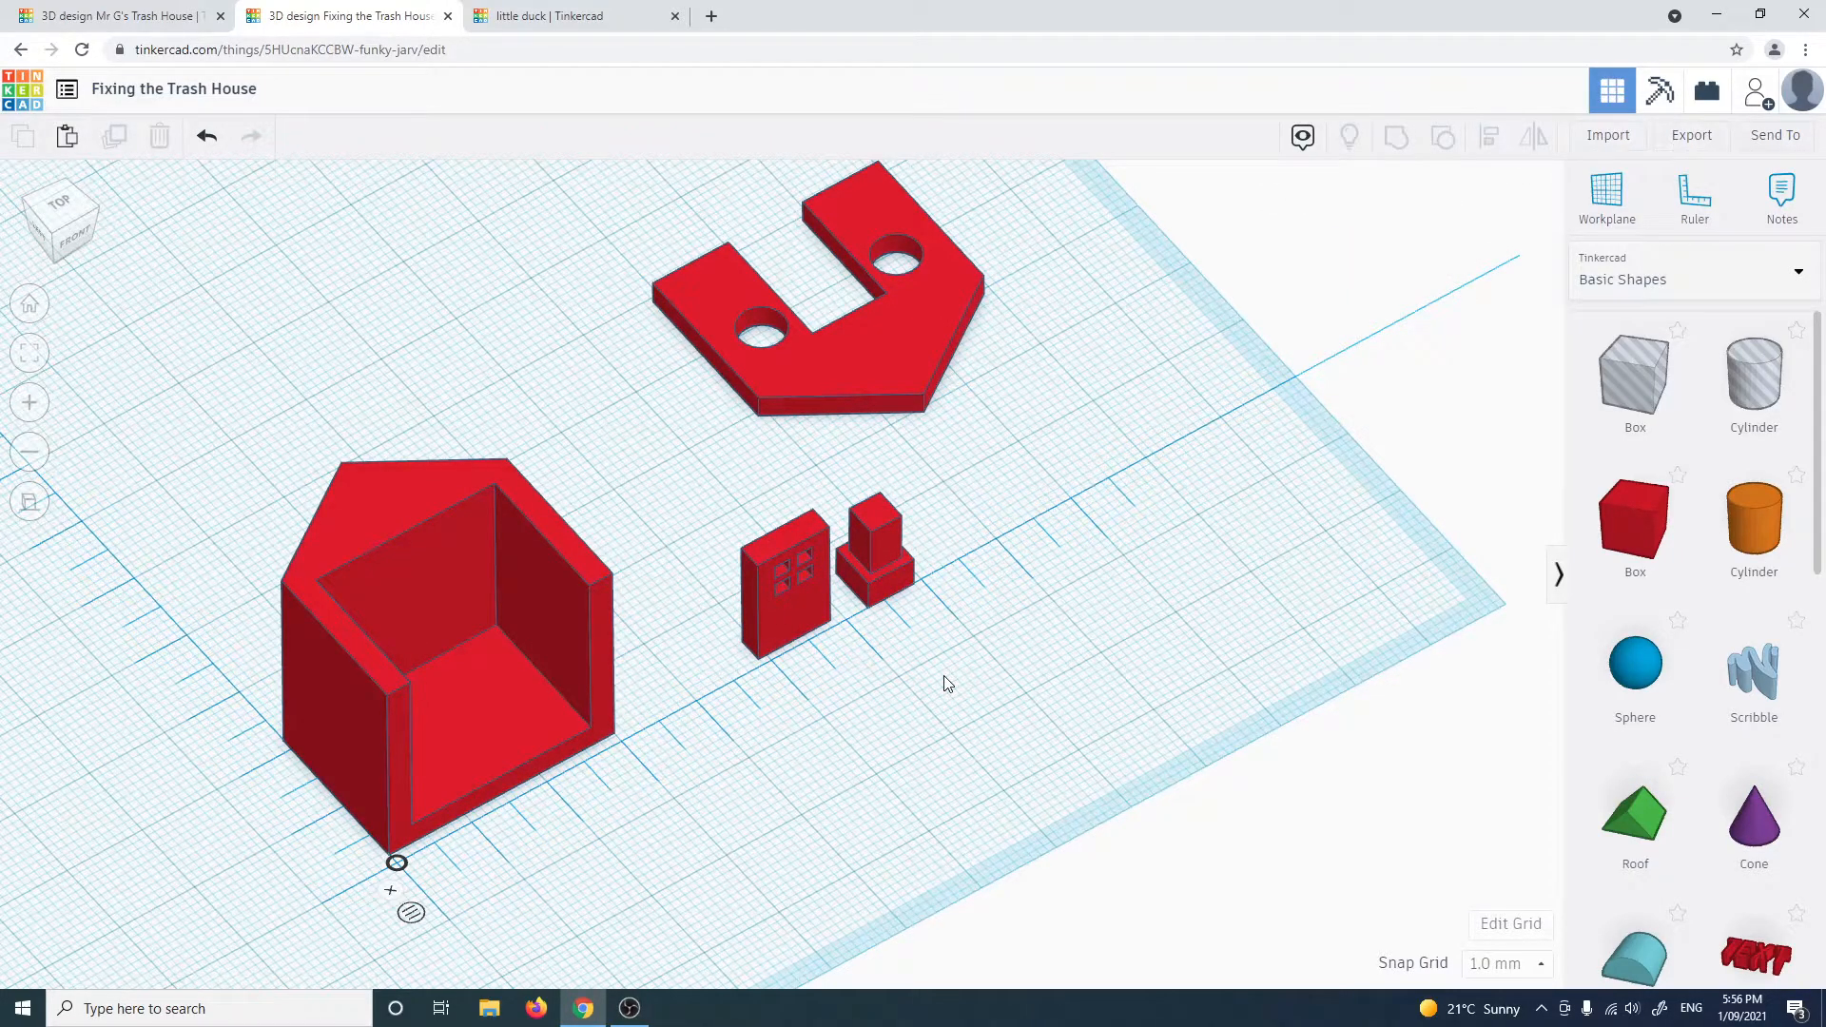
Export only the front wall as an STL file
left_click(875, 354)
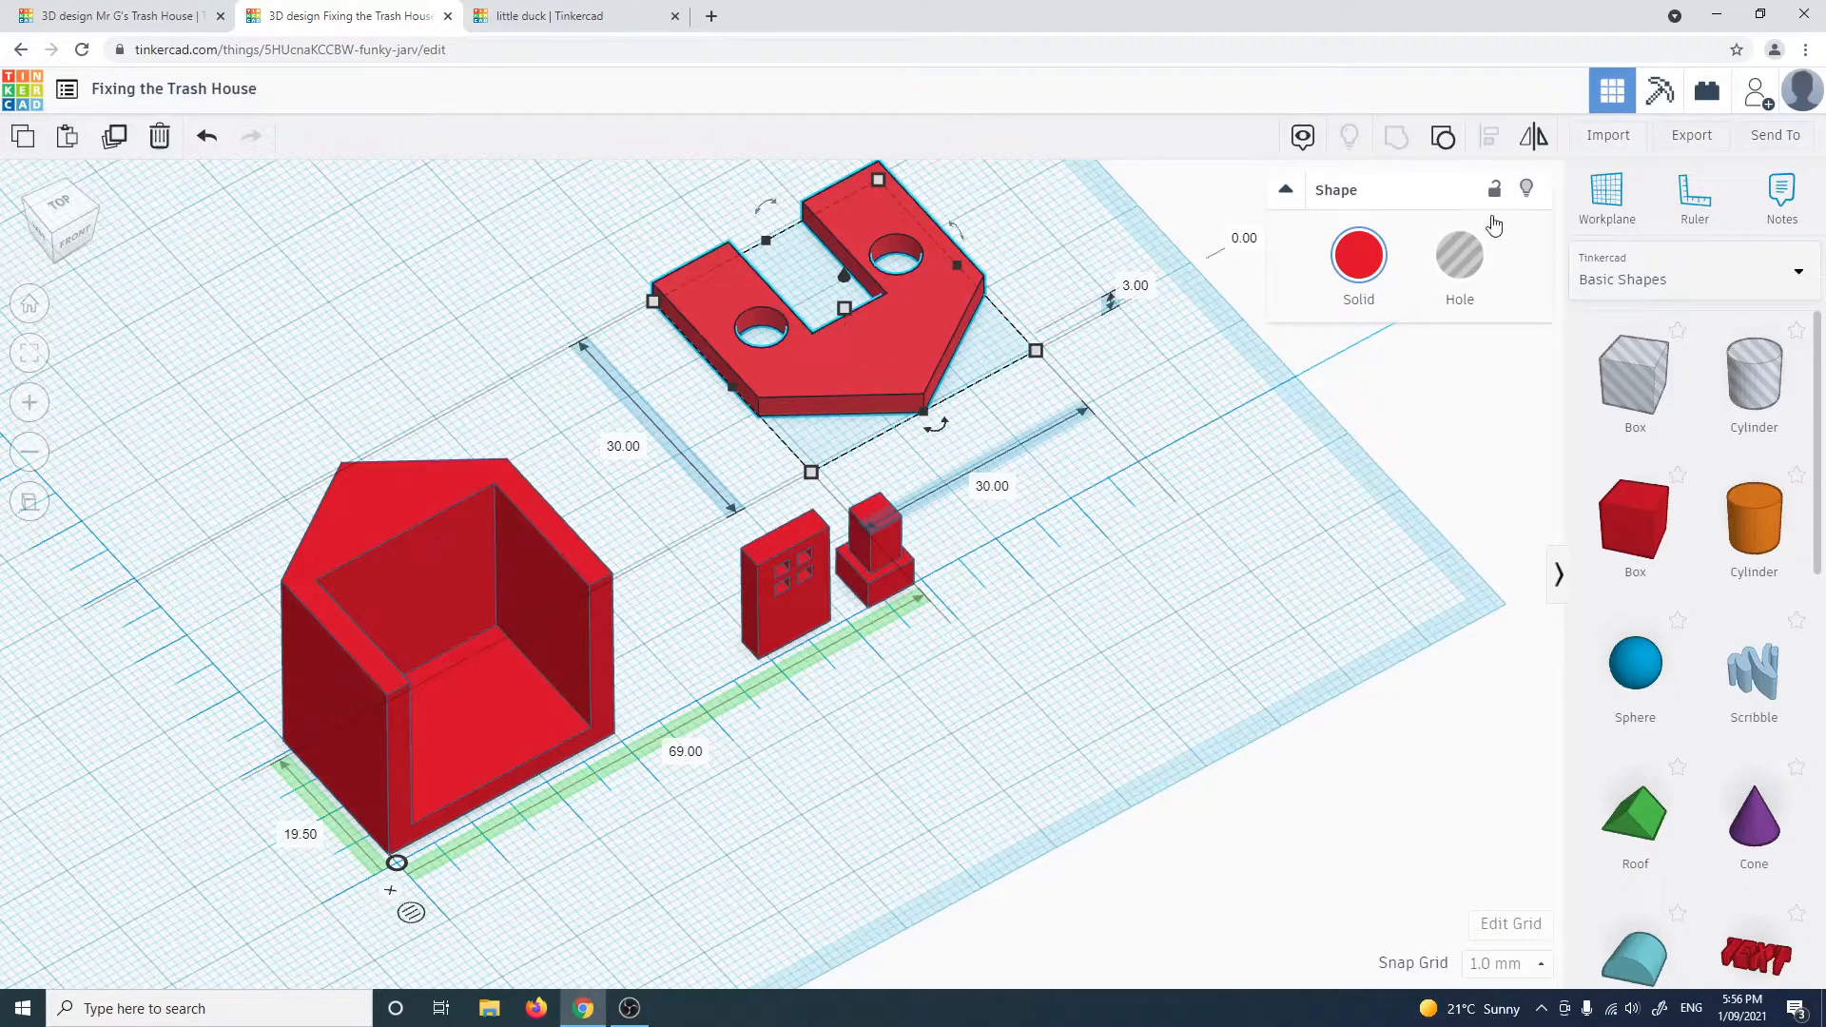
left_click(1675, 138)
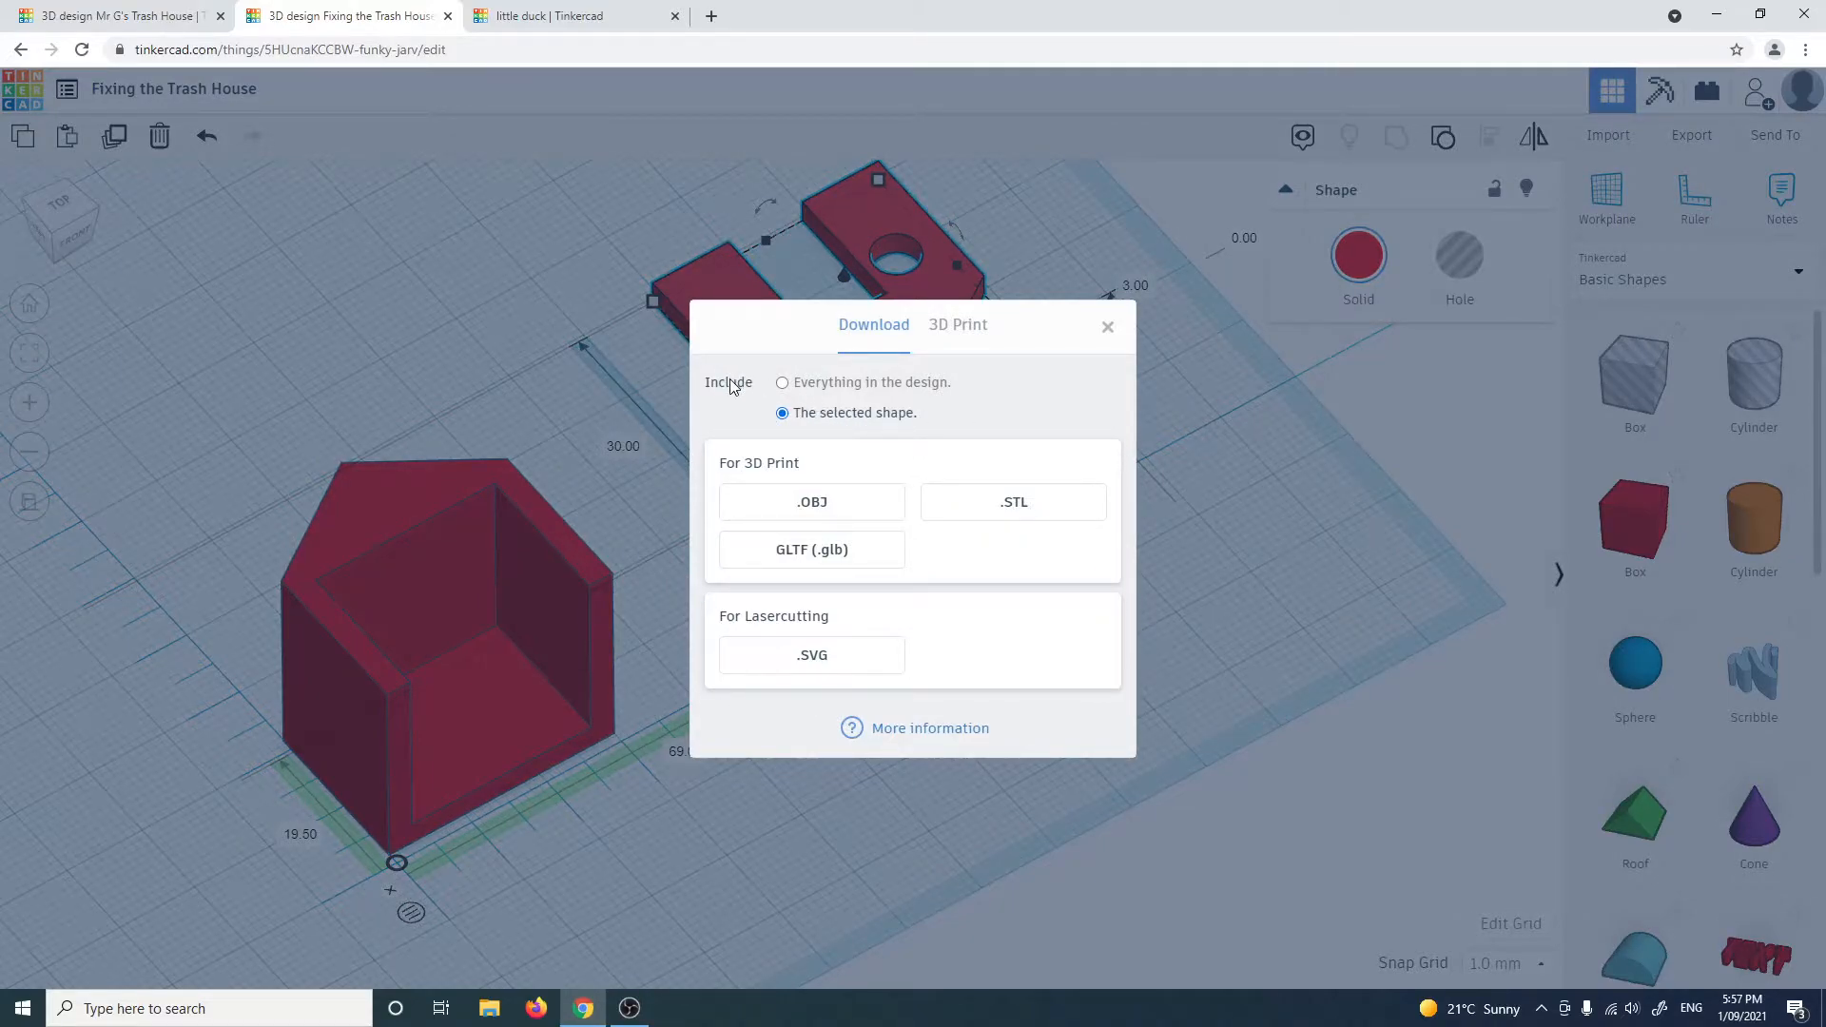
left_click(1009, 504)
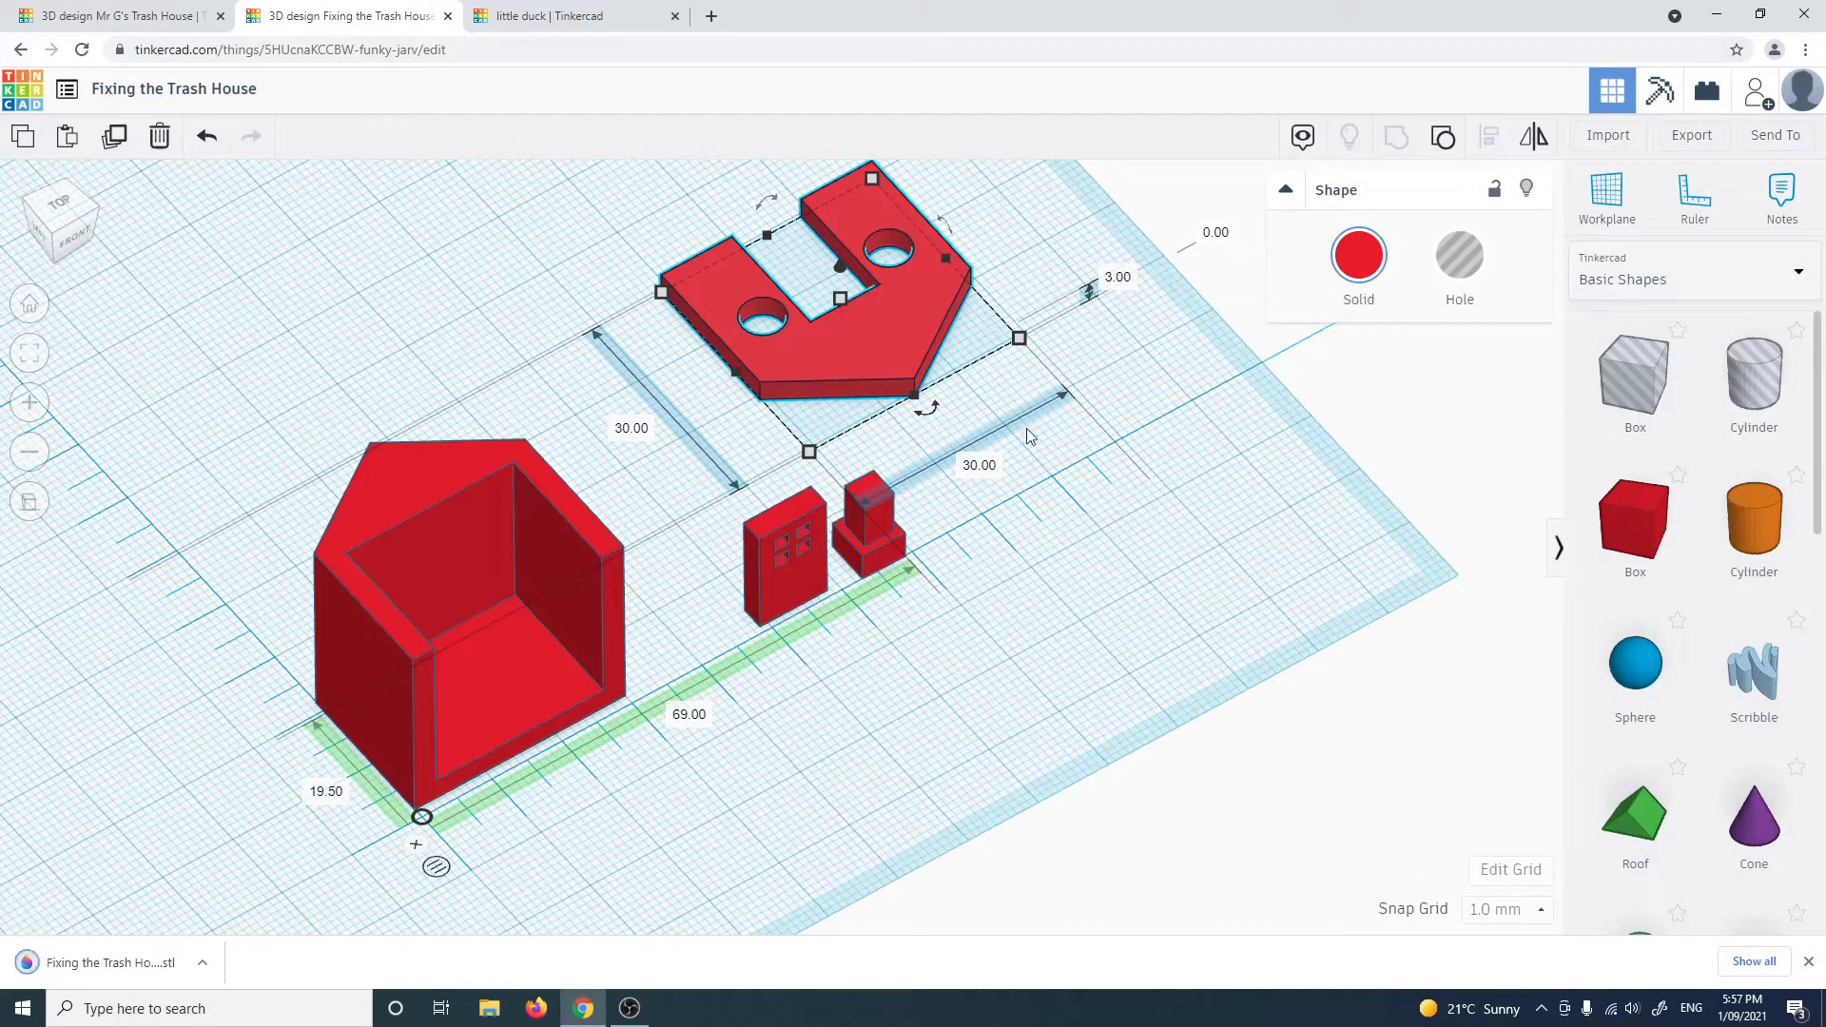
Make the browser ask where to save each file before downloading, and return to the house design
left_click(1805, 50)
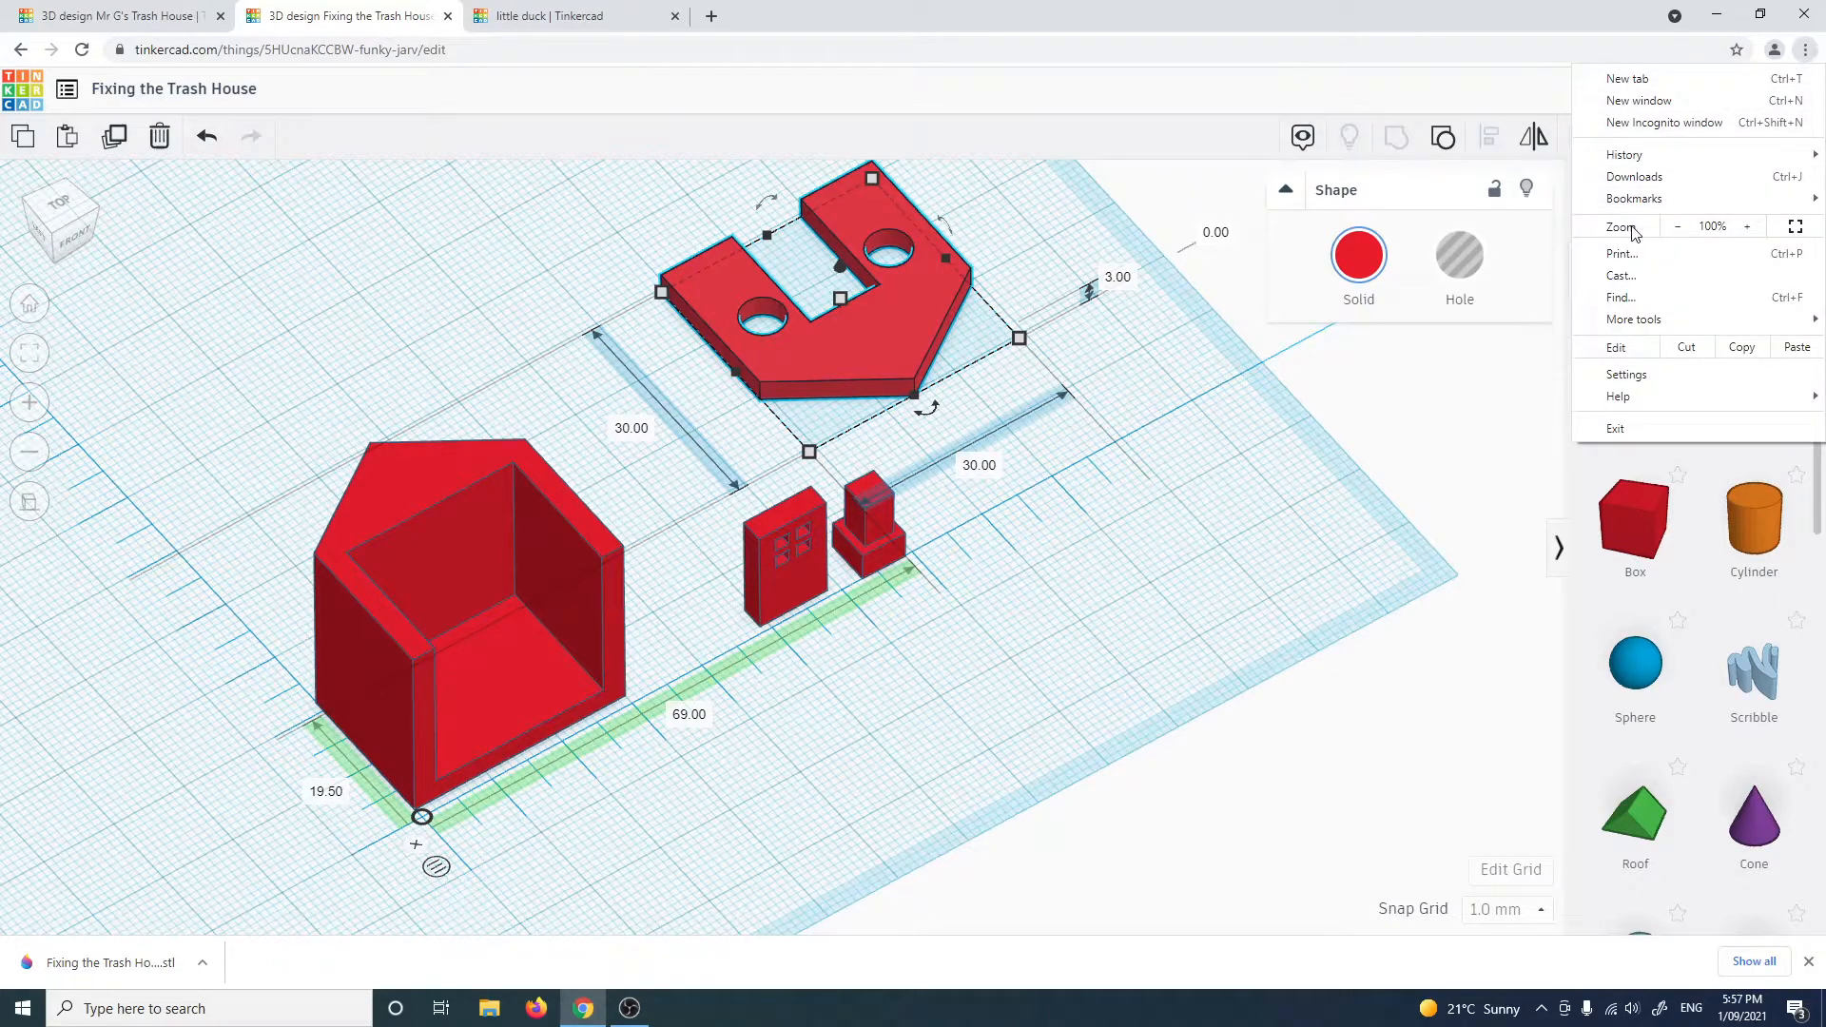
left_click(1642, 375)
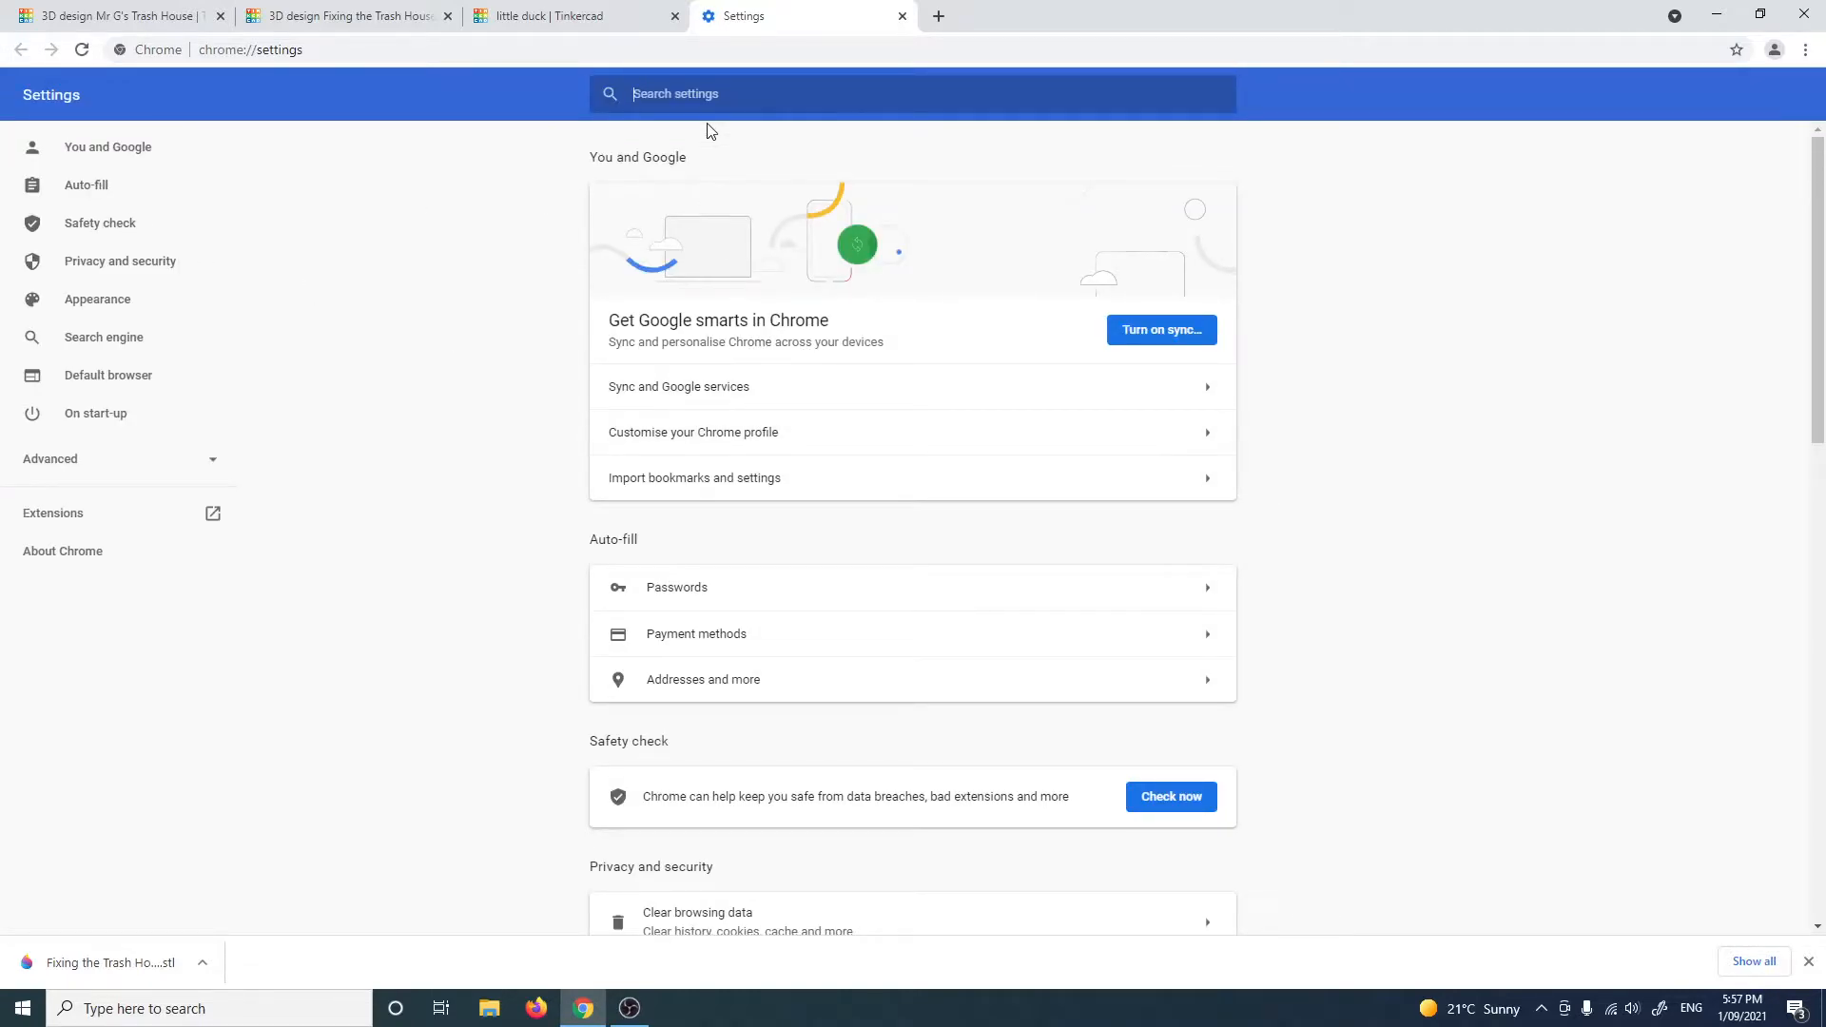
type("download")
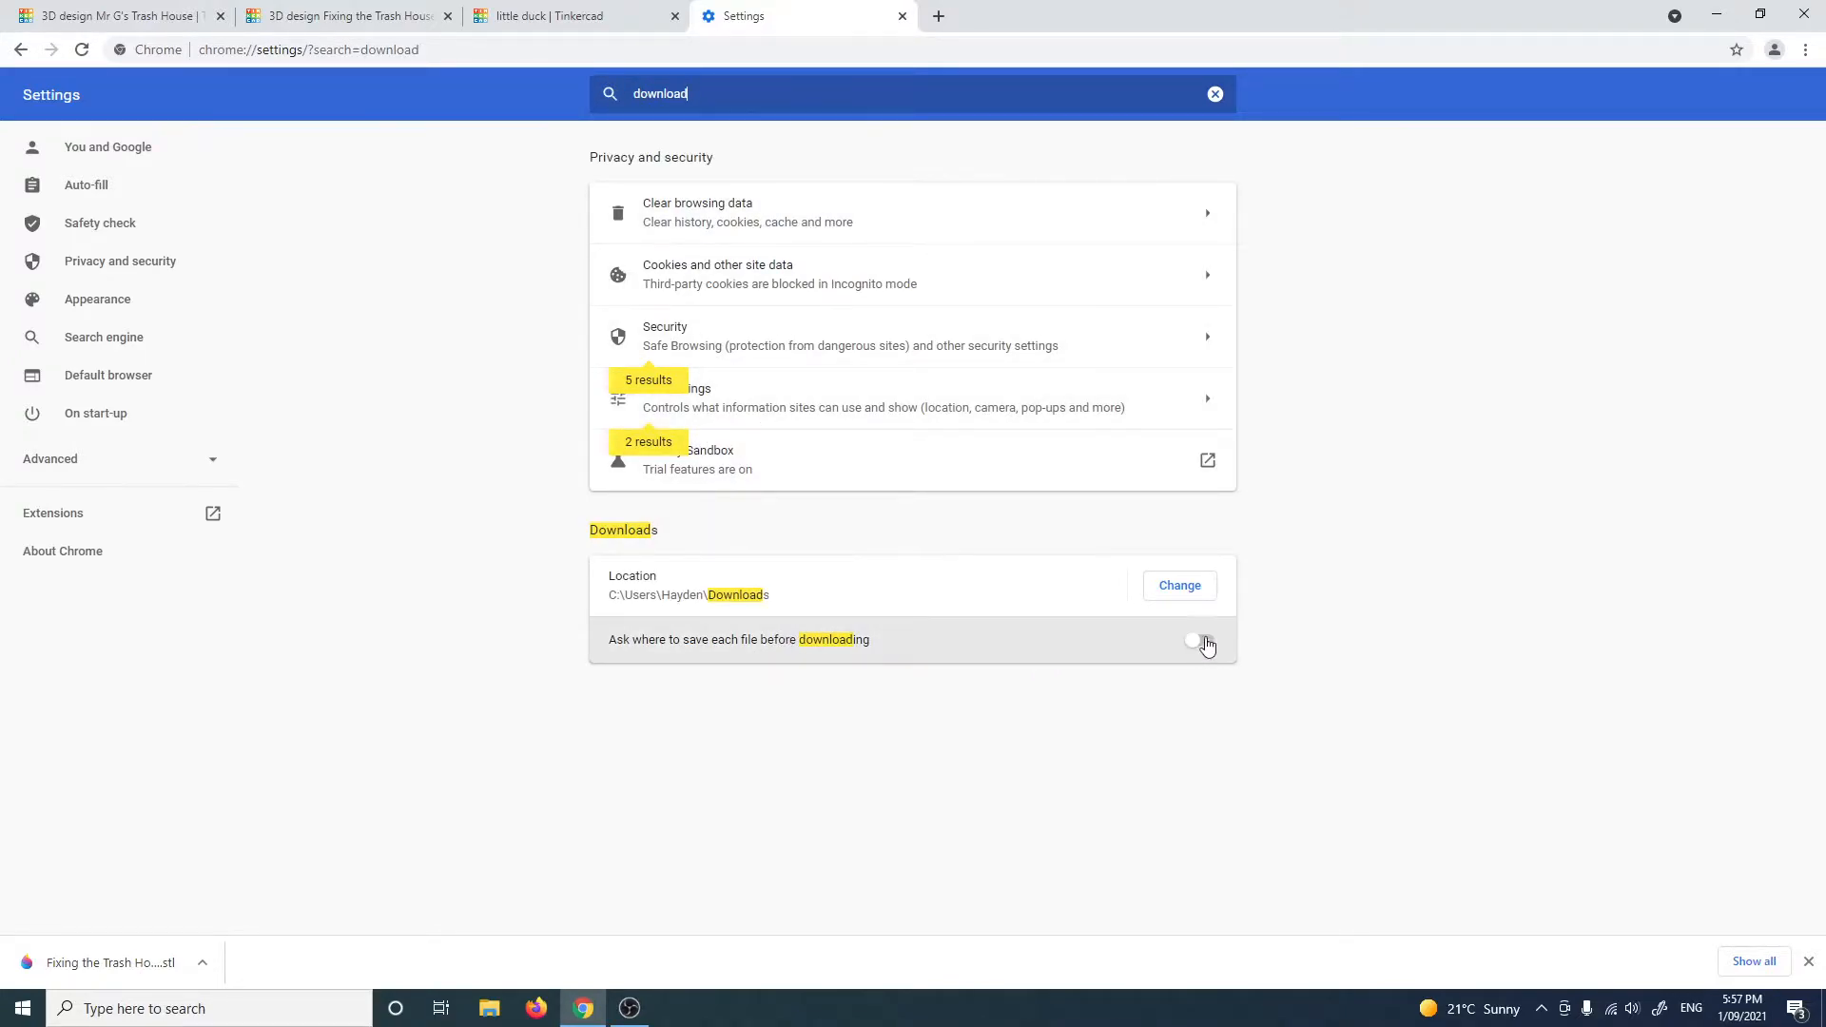
left_click(1210, 643)
left_click(903, 16)
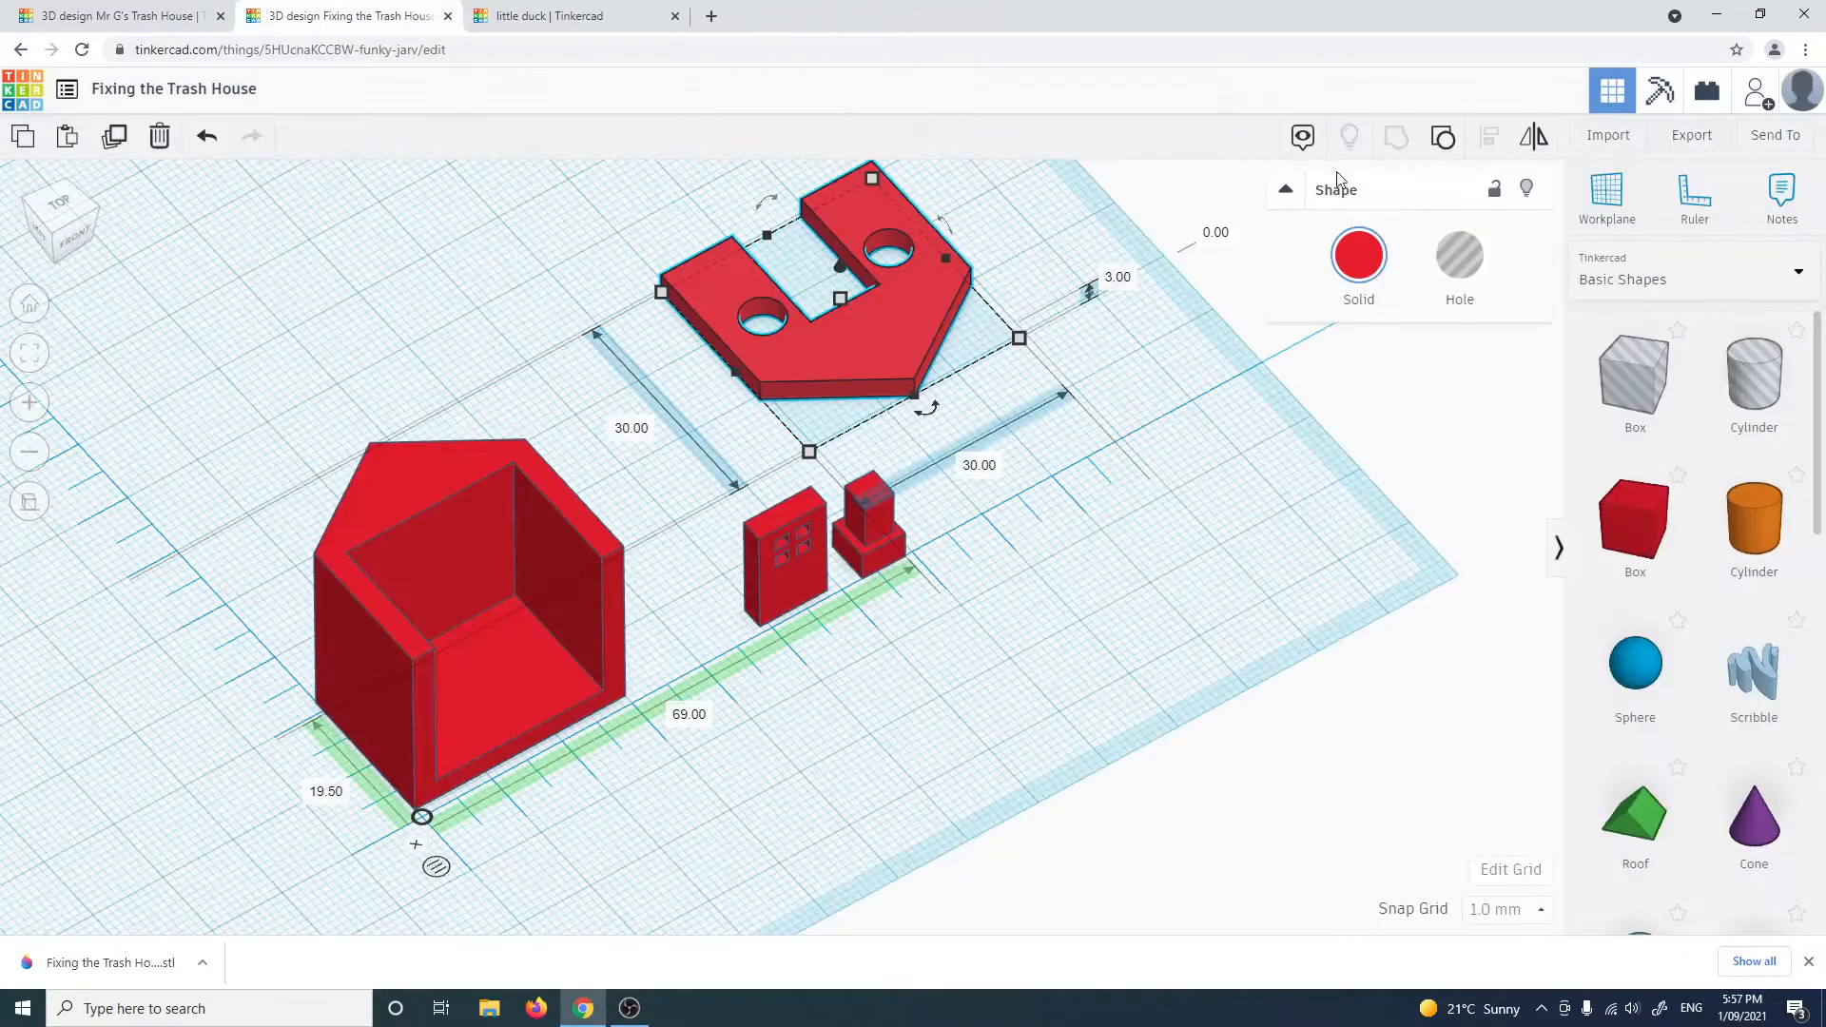
Export the selected front wall as STL again, and create and open a "Fixing the House" folder in Downloads for it
left_click(1671, 141)
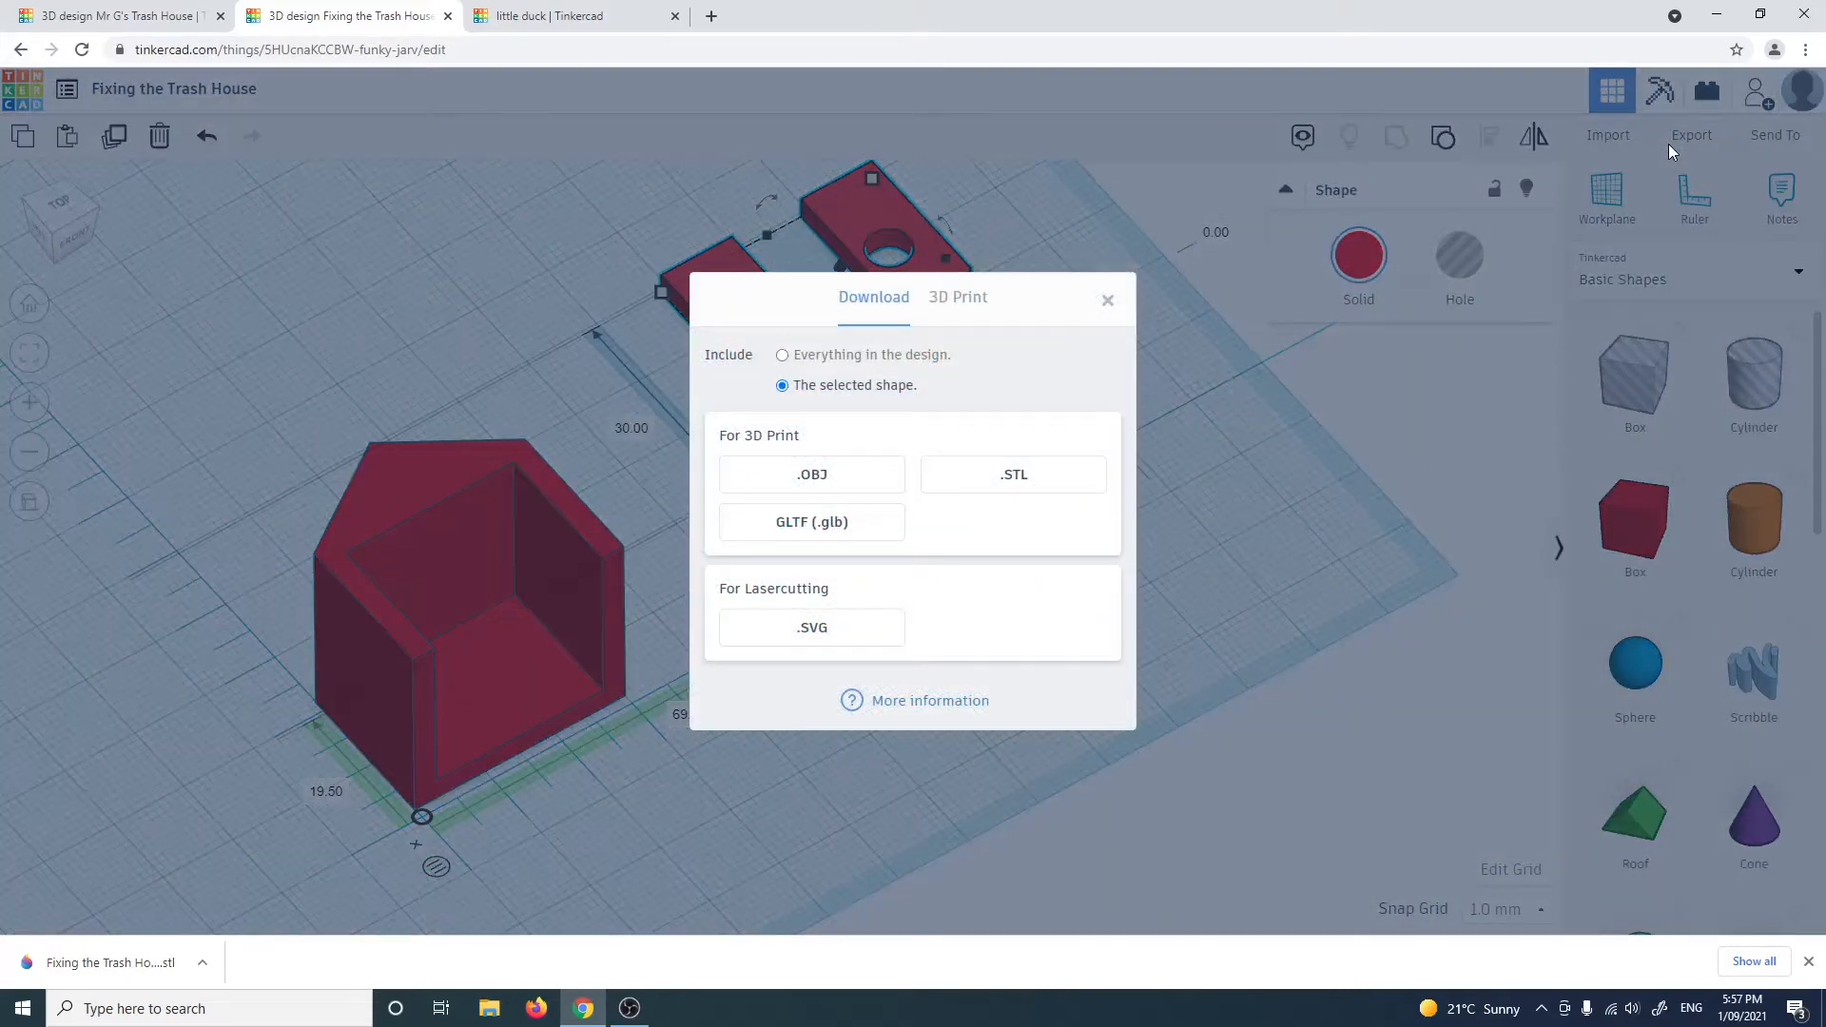
left_click(953, 474)
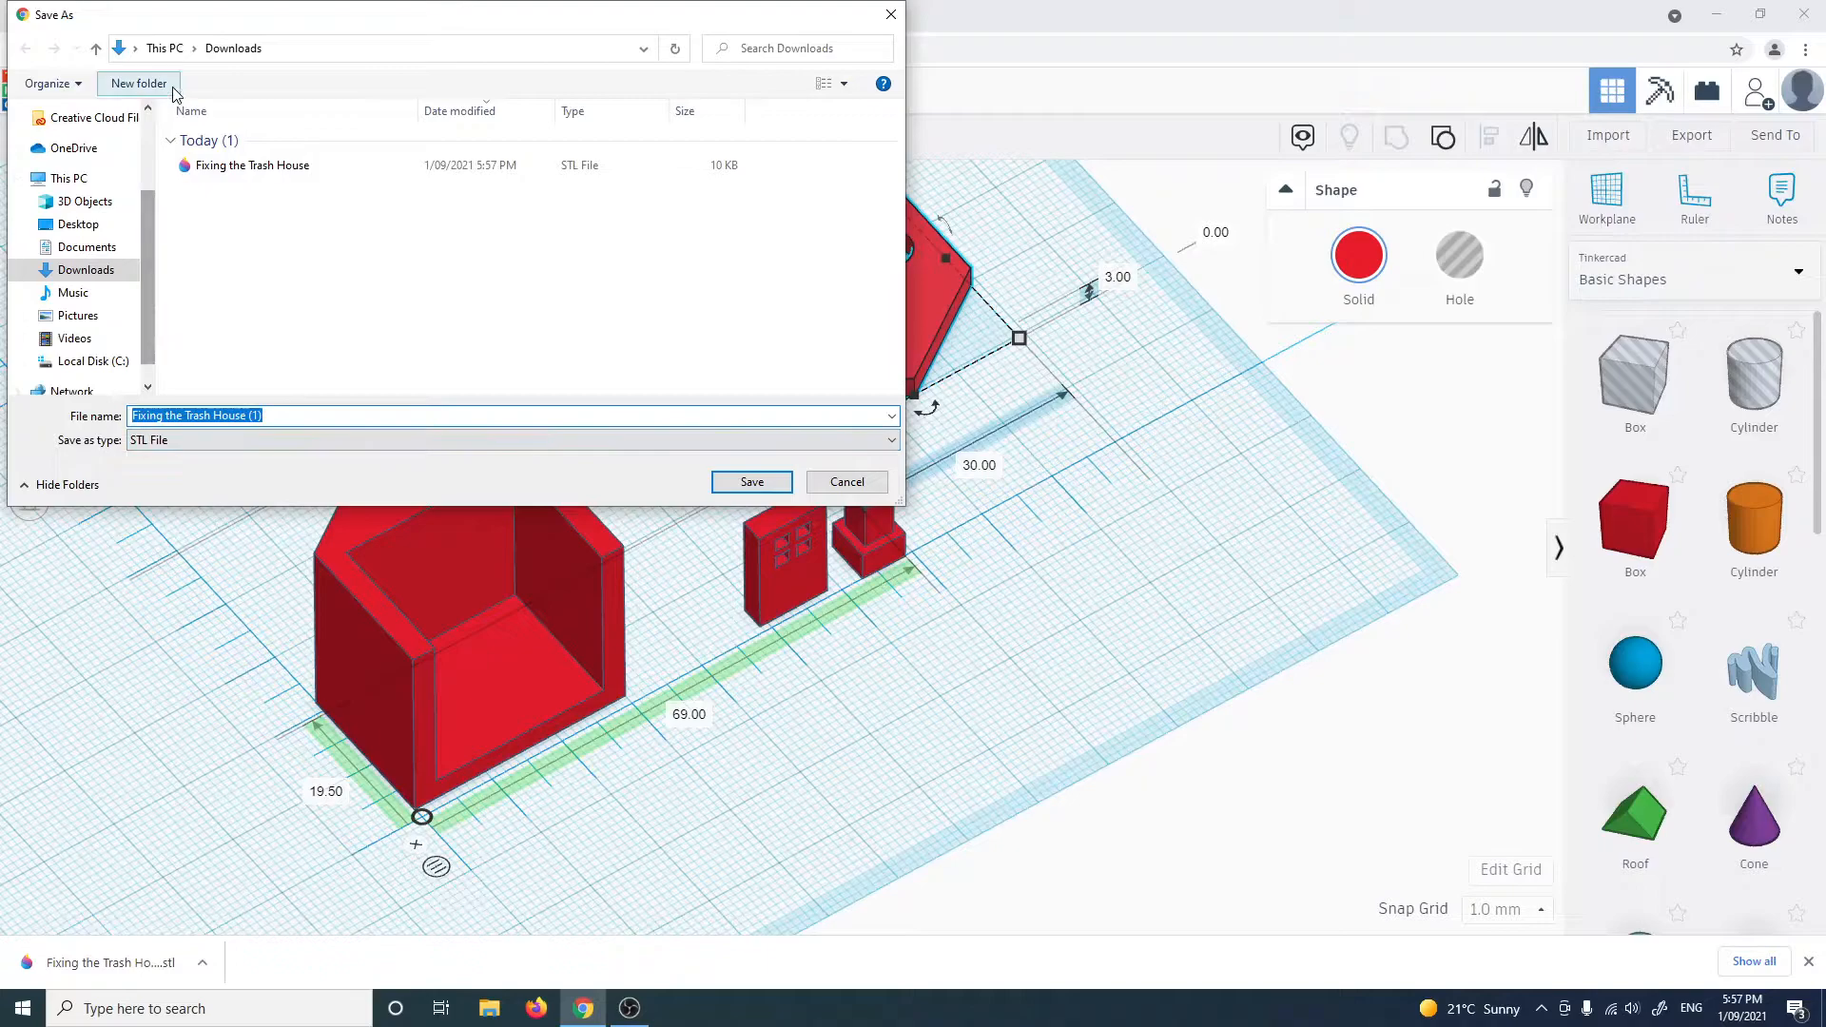
left_click_drag(249, 15, 391, 53)
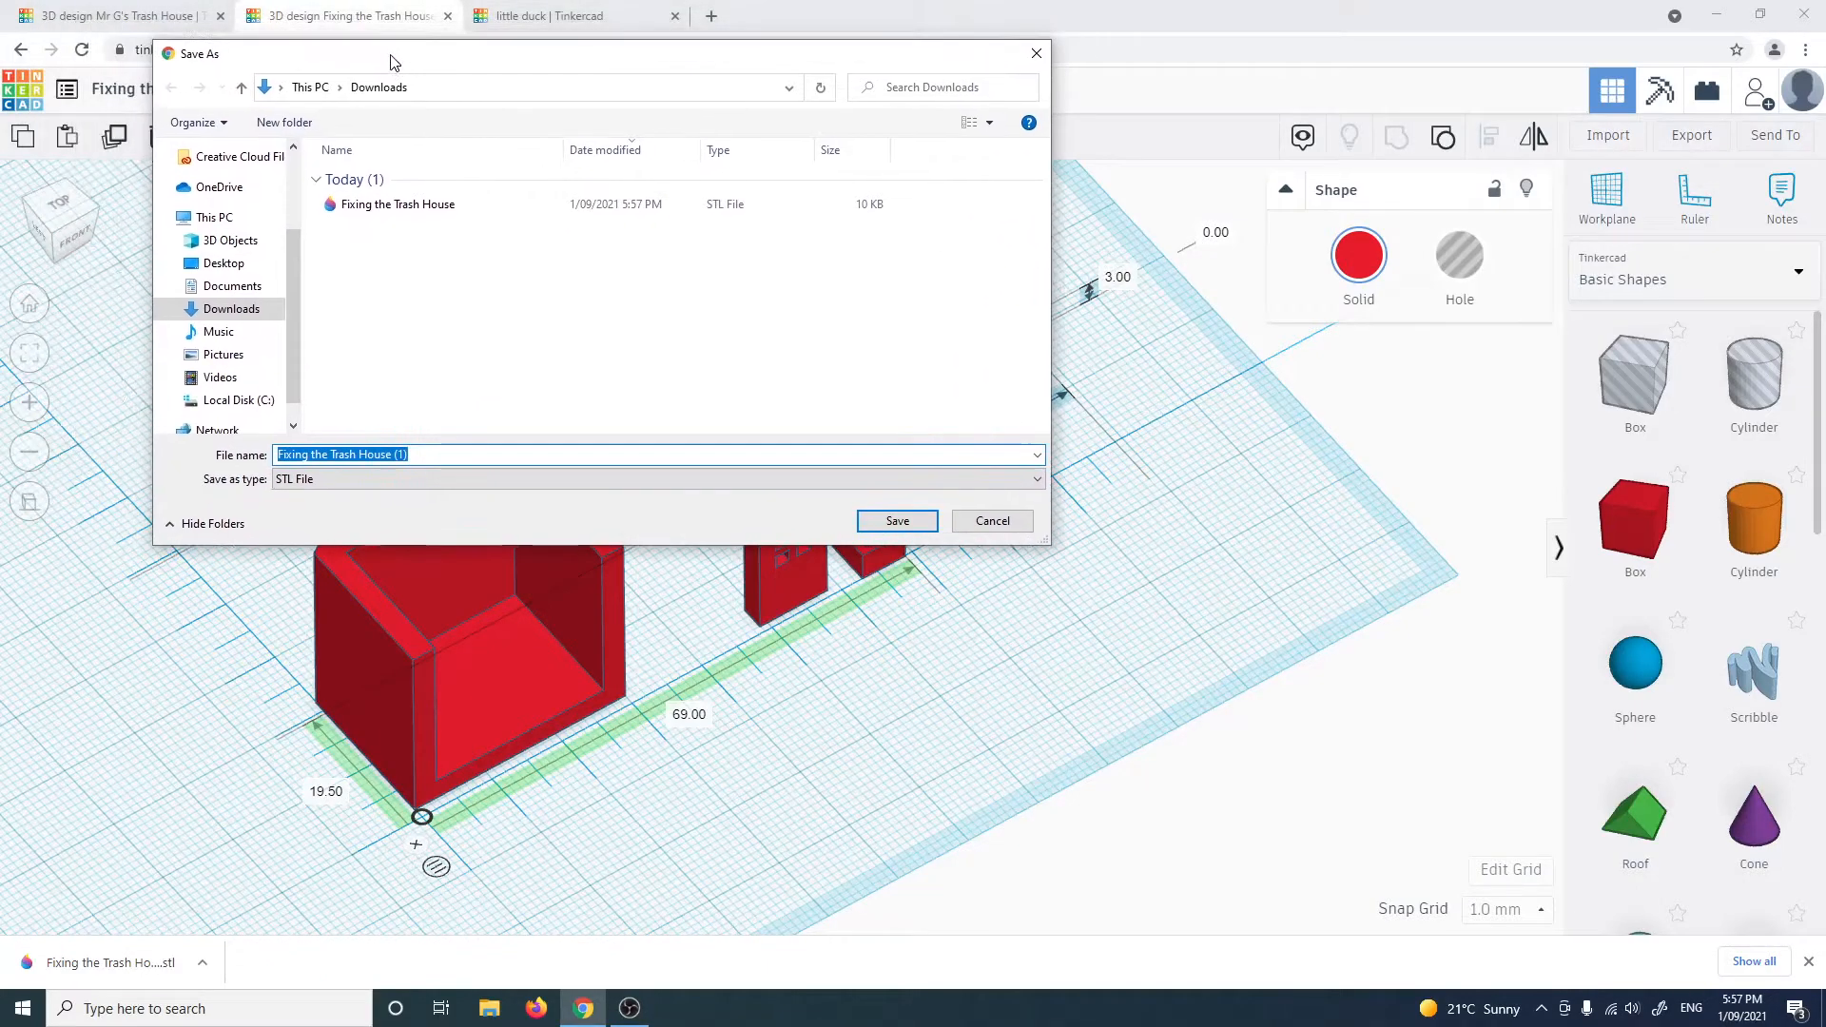
left_click(288, 122)
type("T")
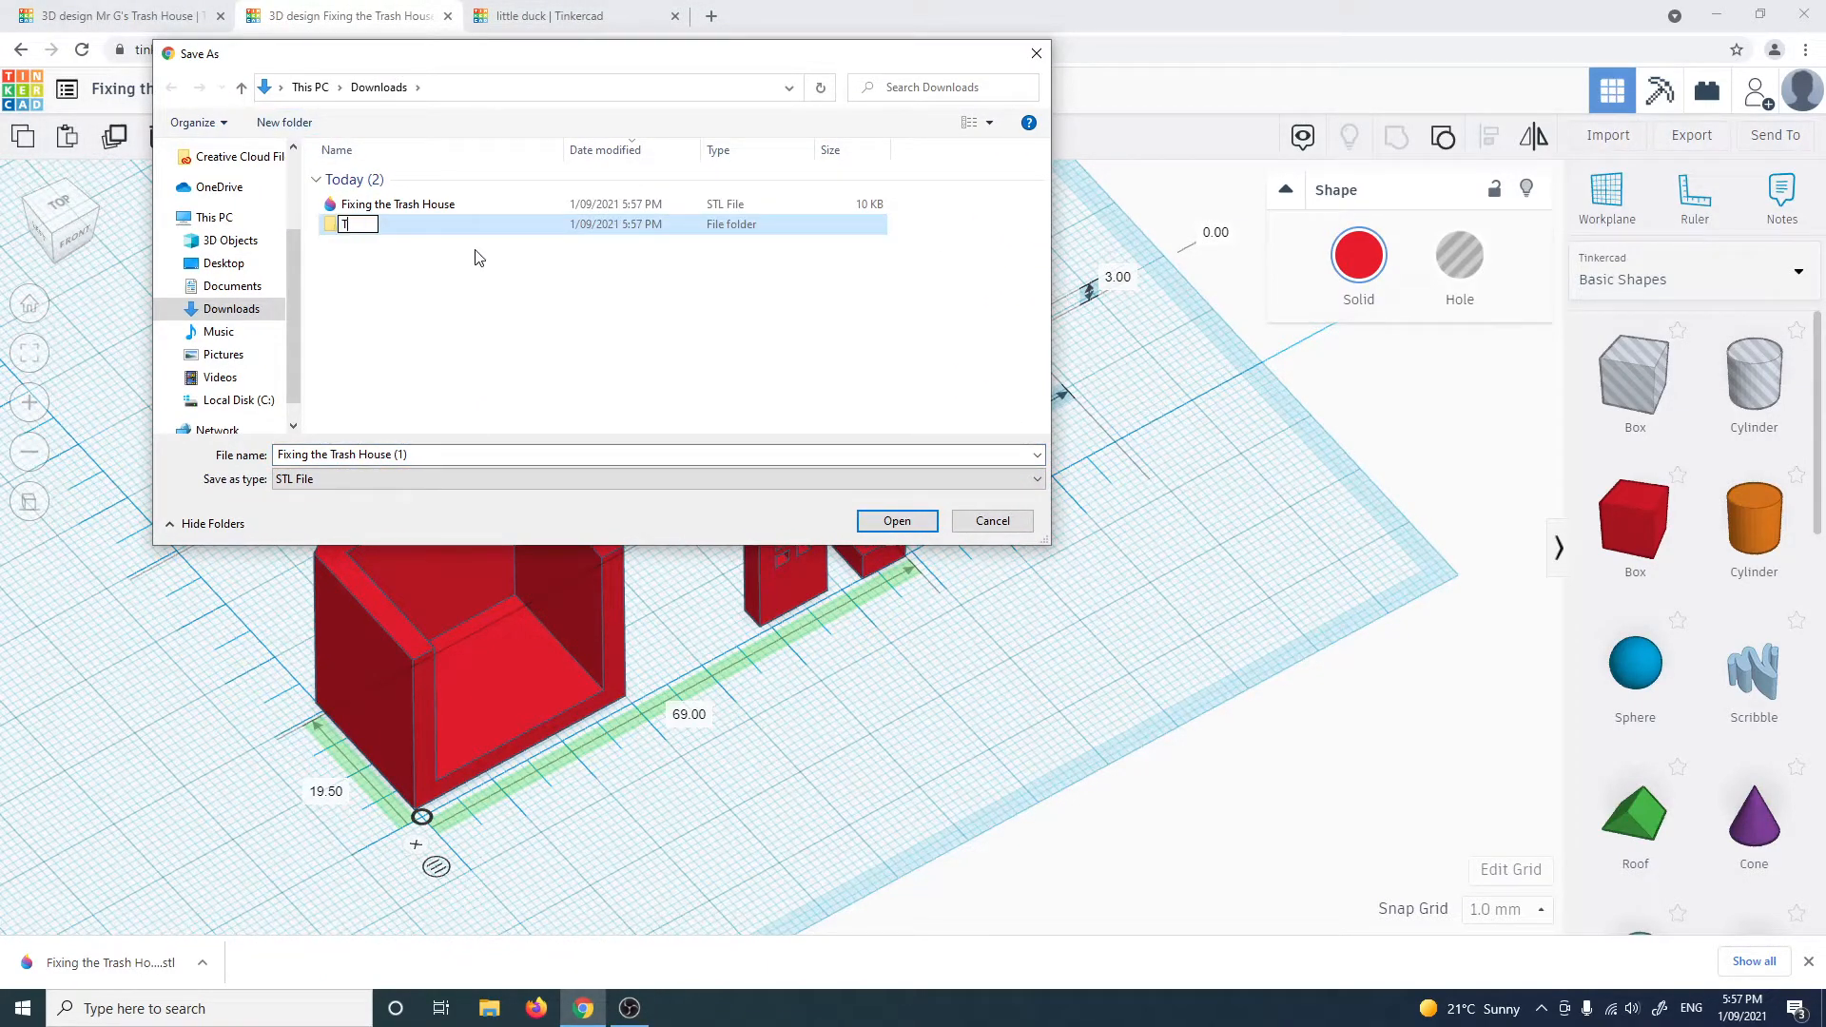
type("ixing the House")
left_click(425, 300)
double_click(380, 228)
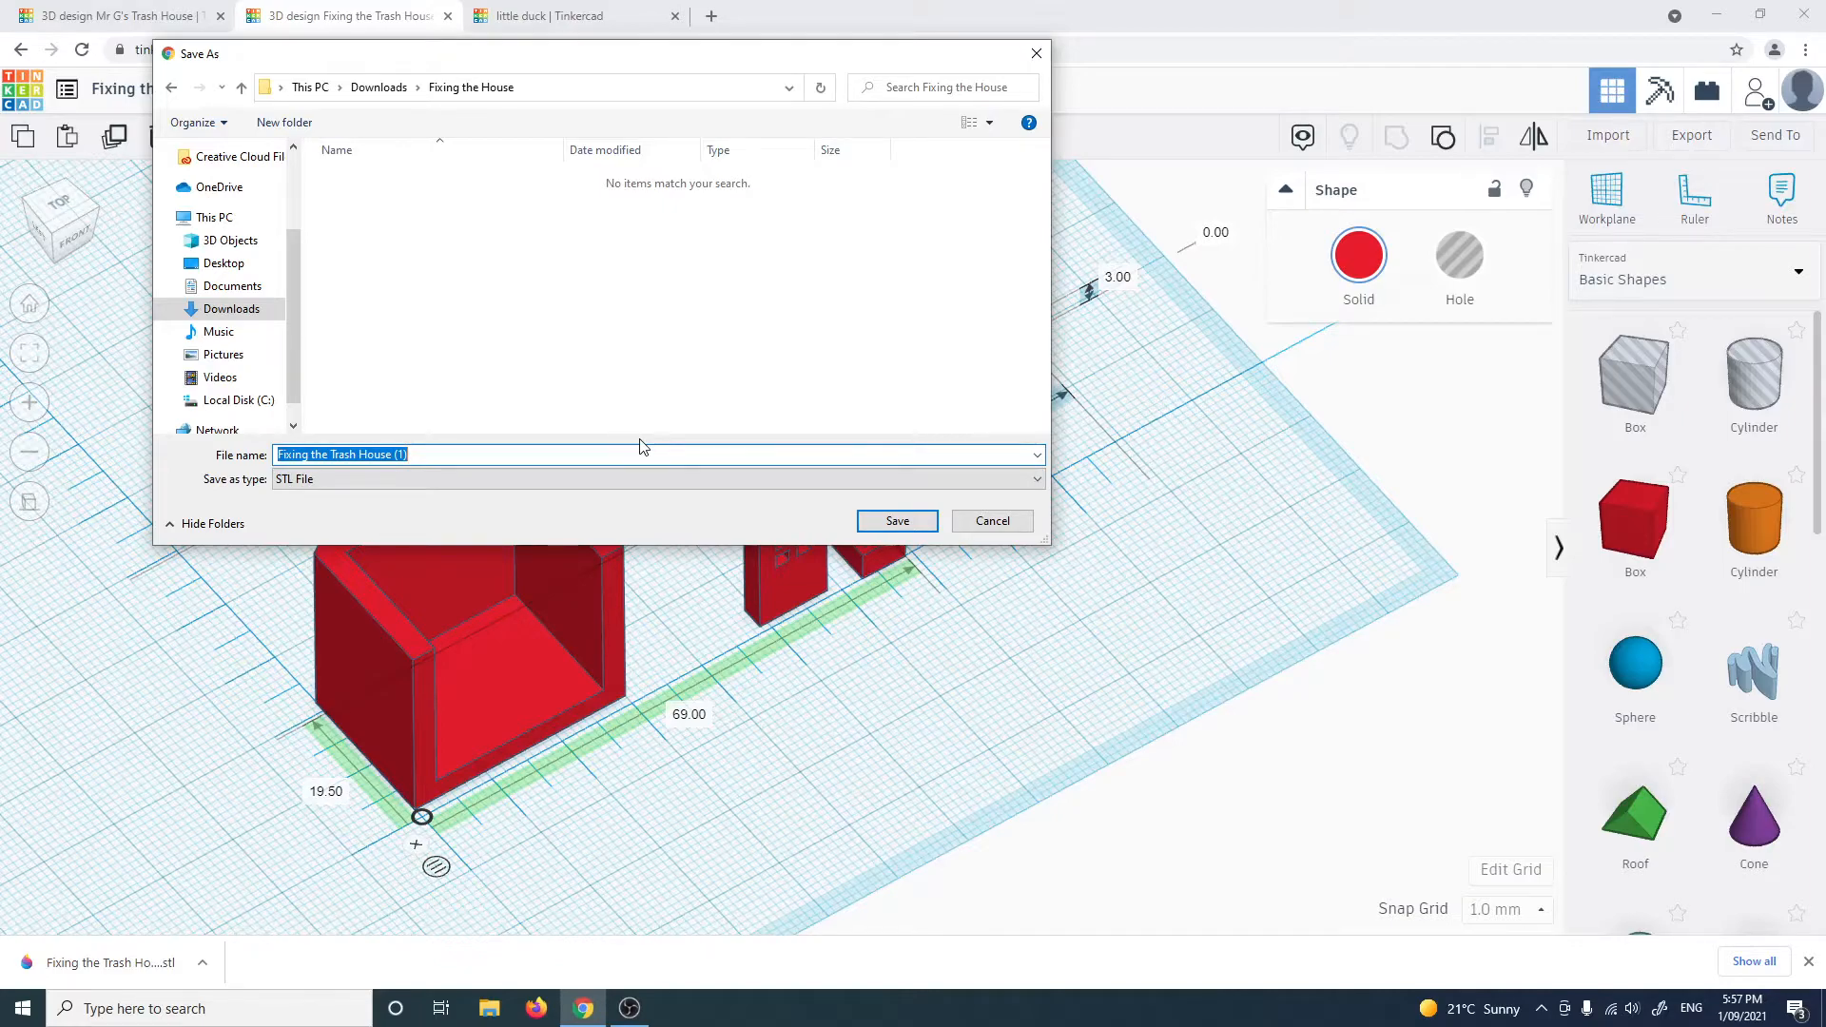
Save the front wall's STL file as "MrG-House Front-Blue" in the new folder
type("You")
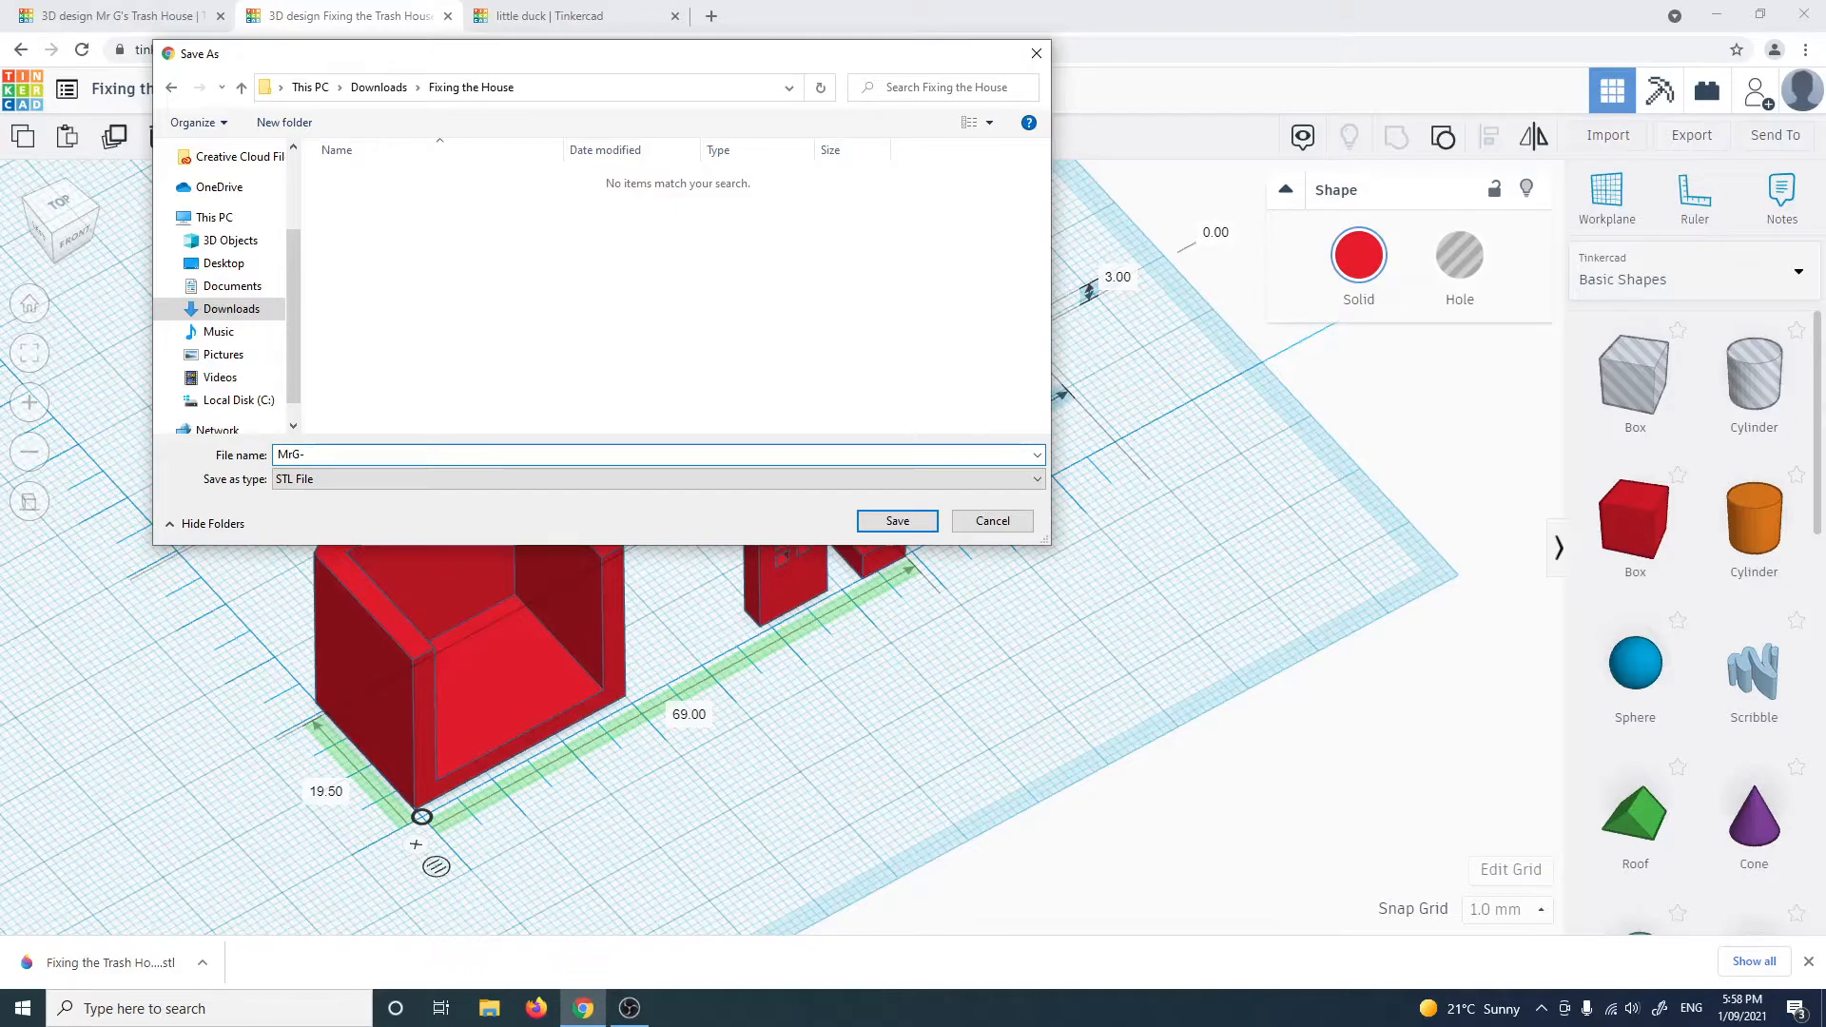
type("House Front-Blue")
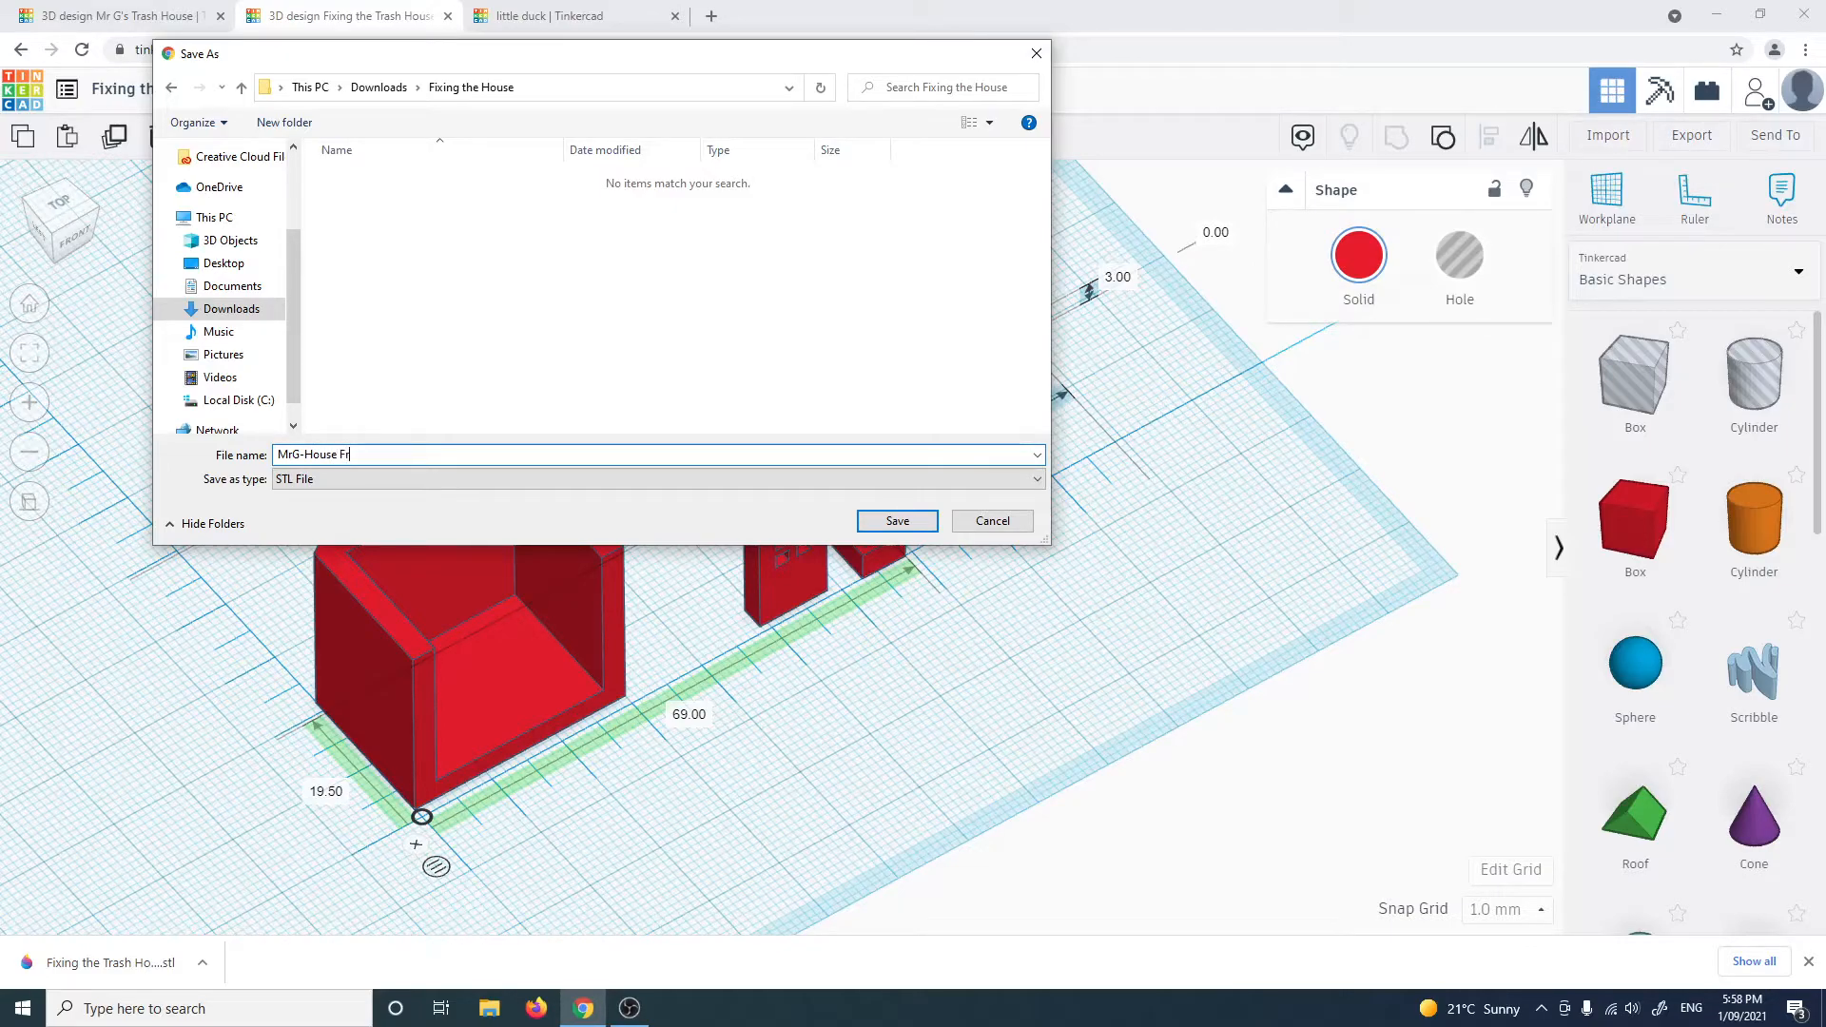
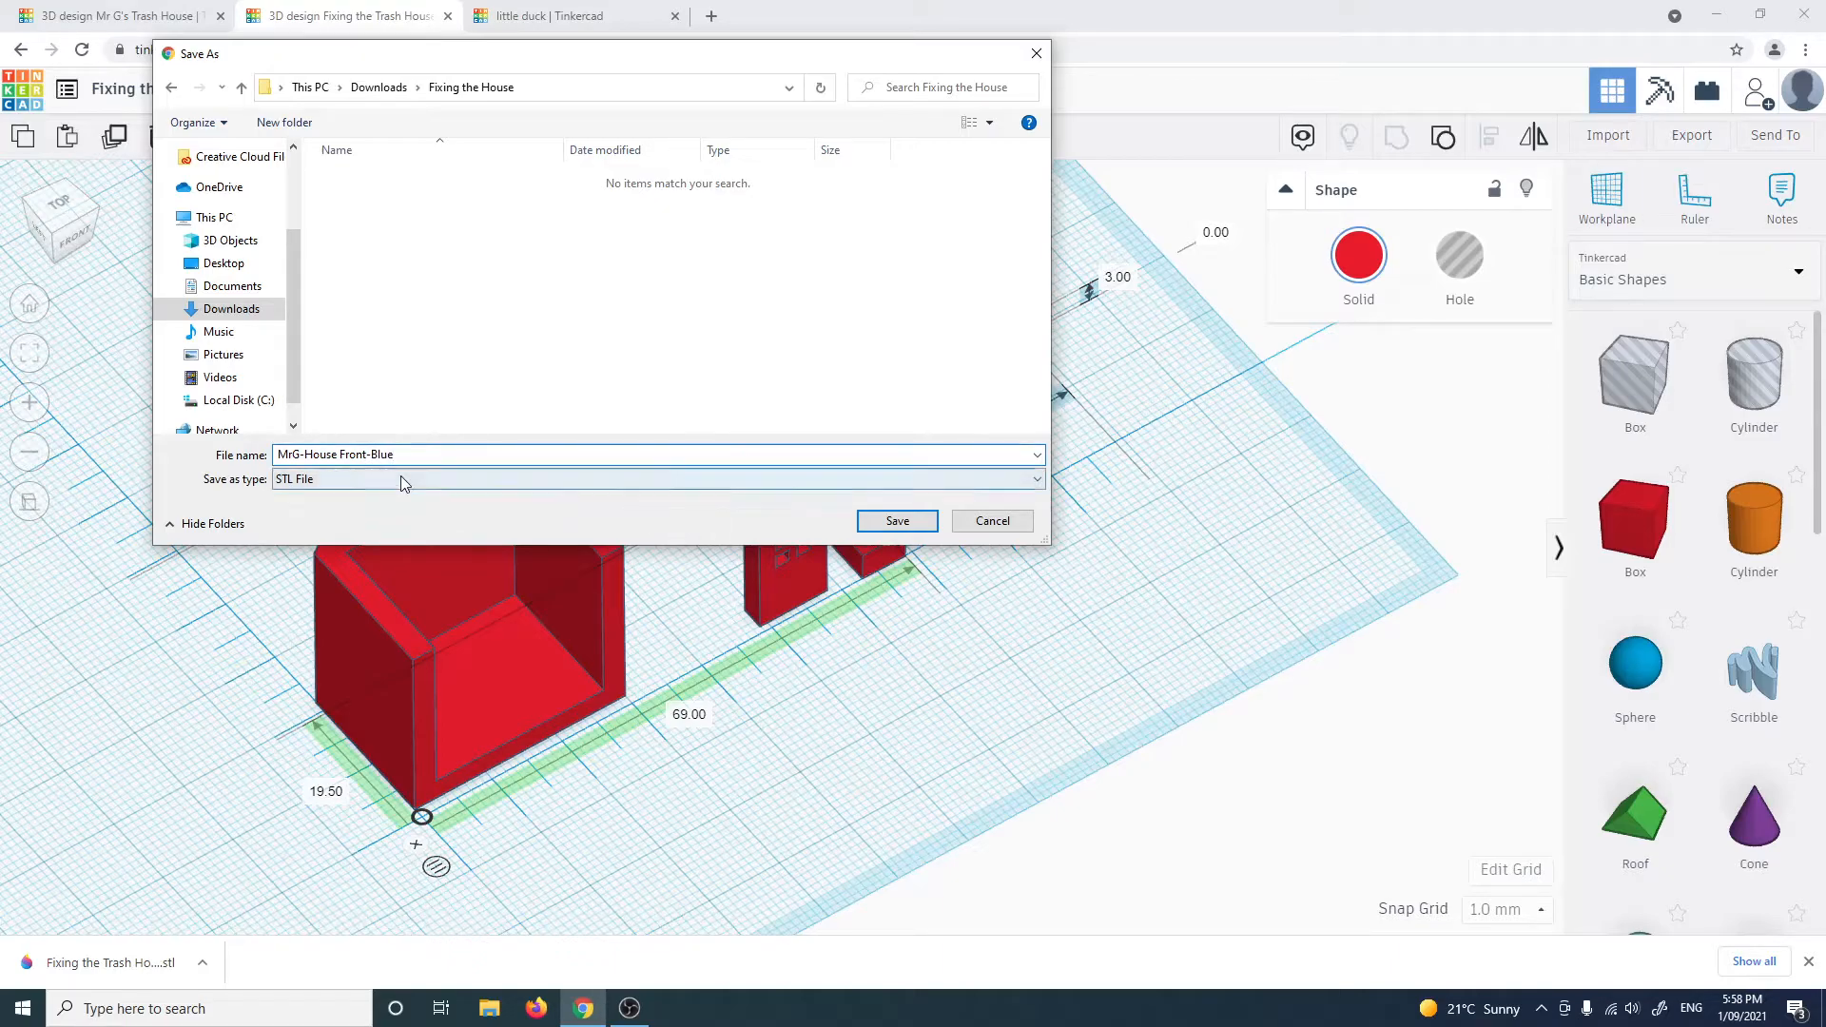
left_click(897, 521)
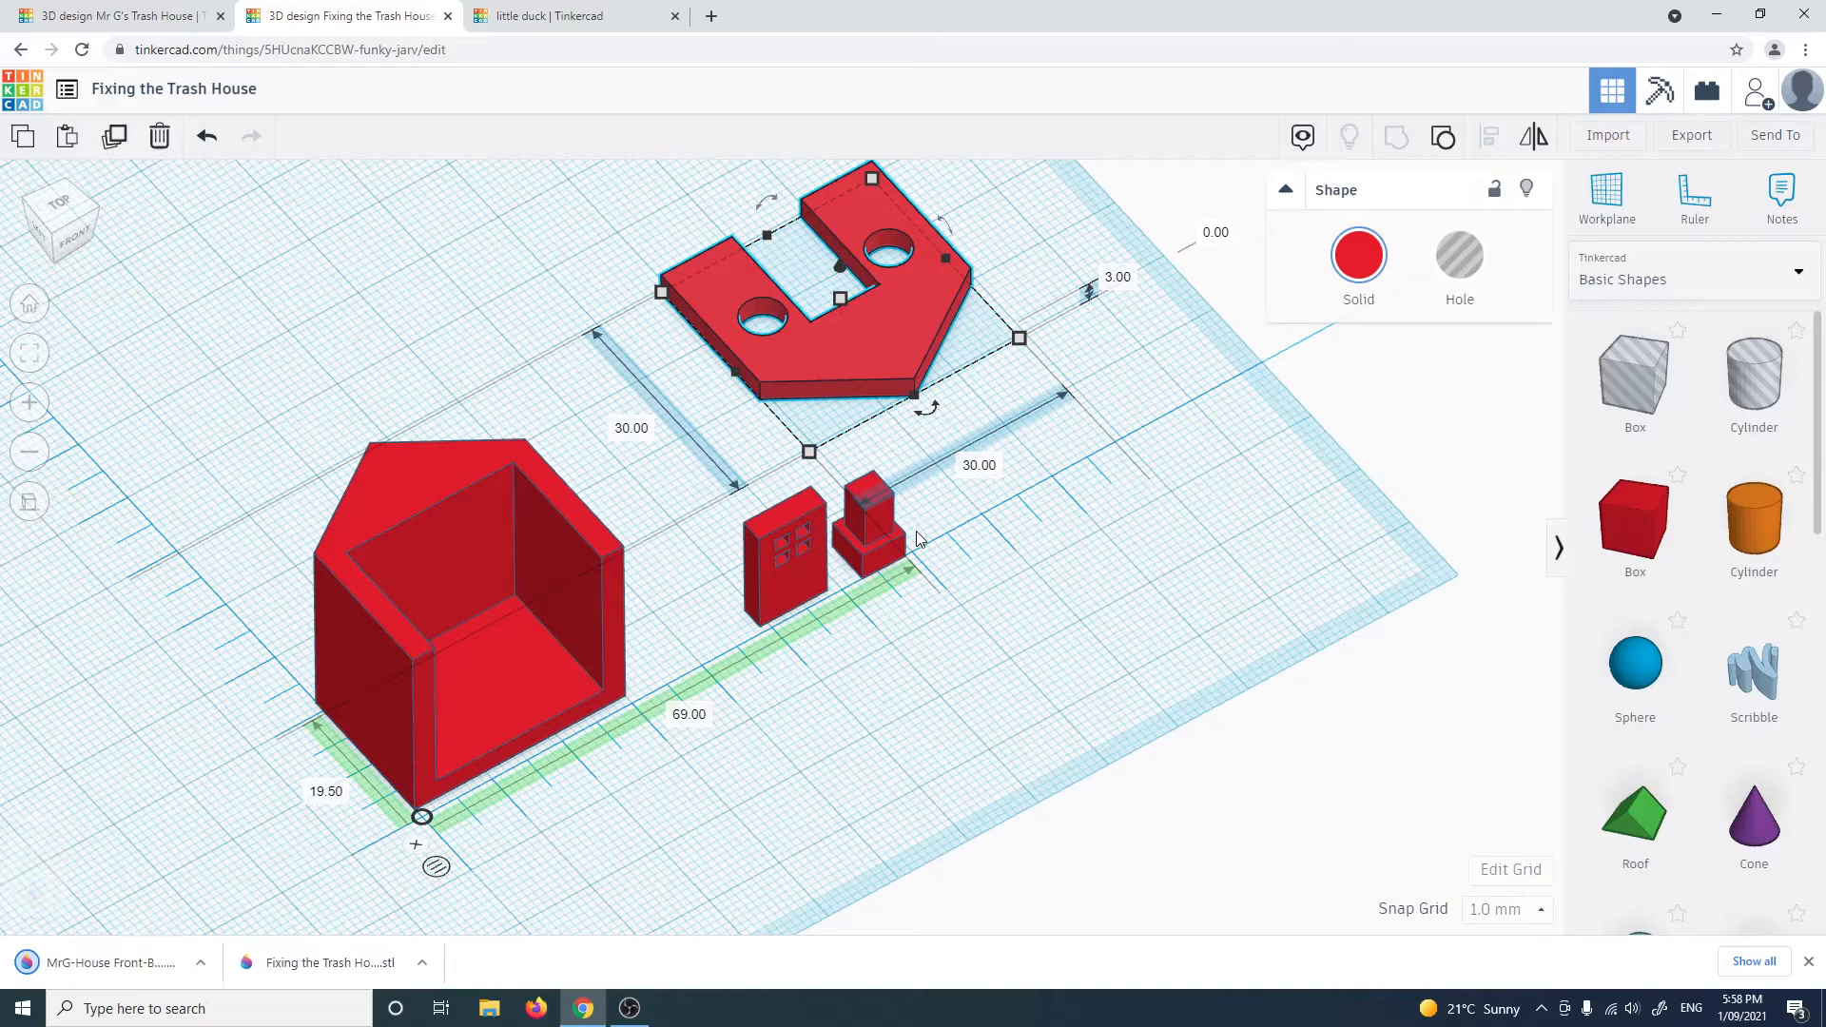
left_click(863, 549)
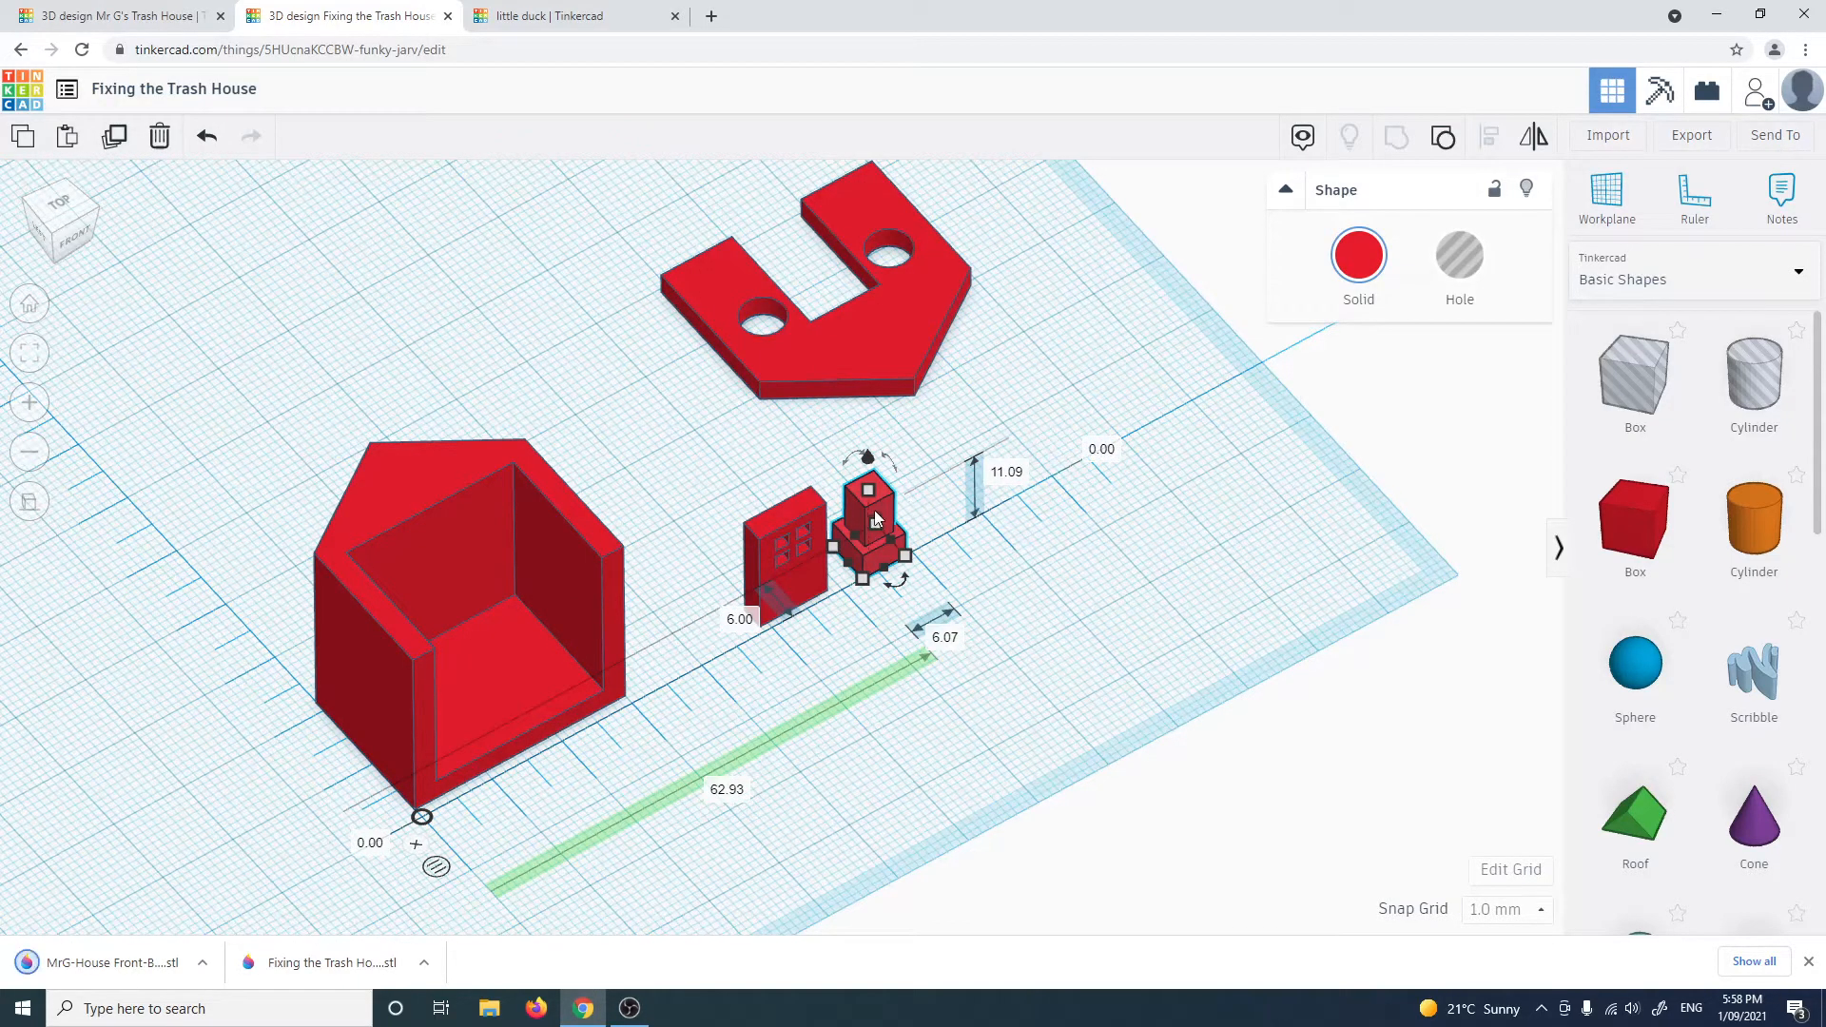
left_click(1690, 135)
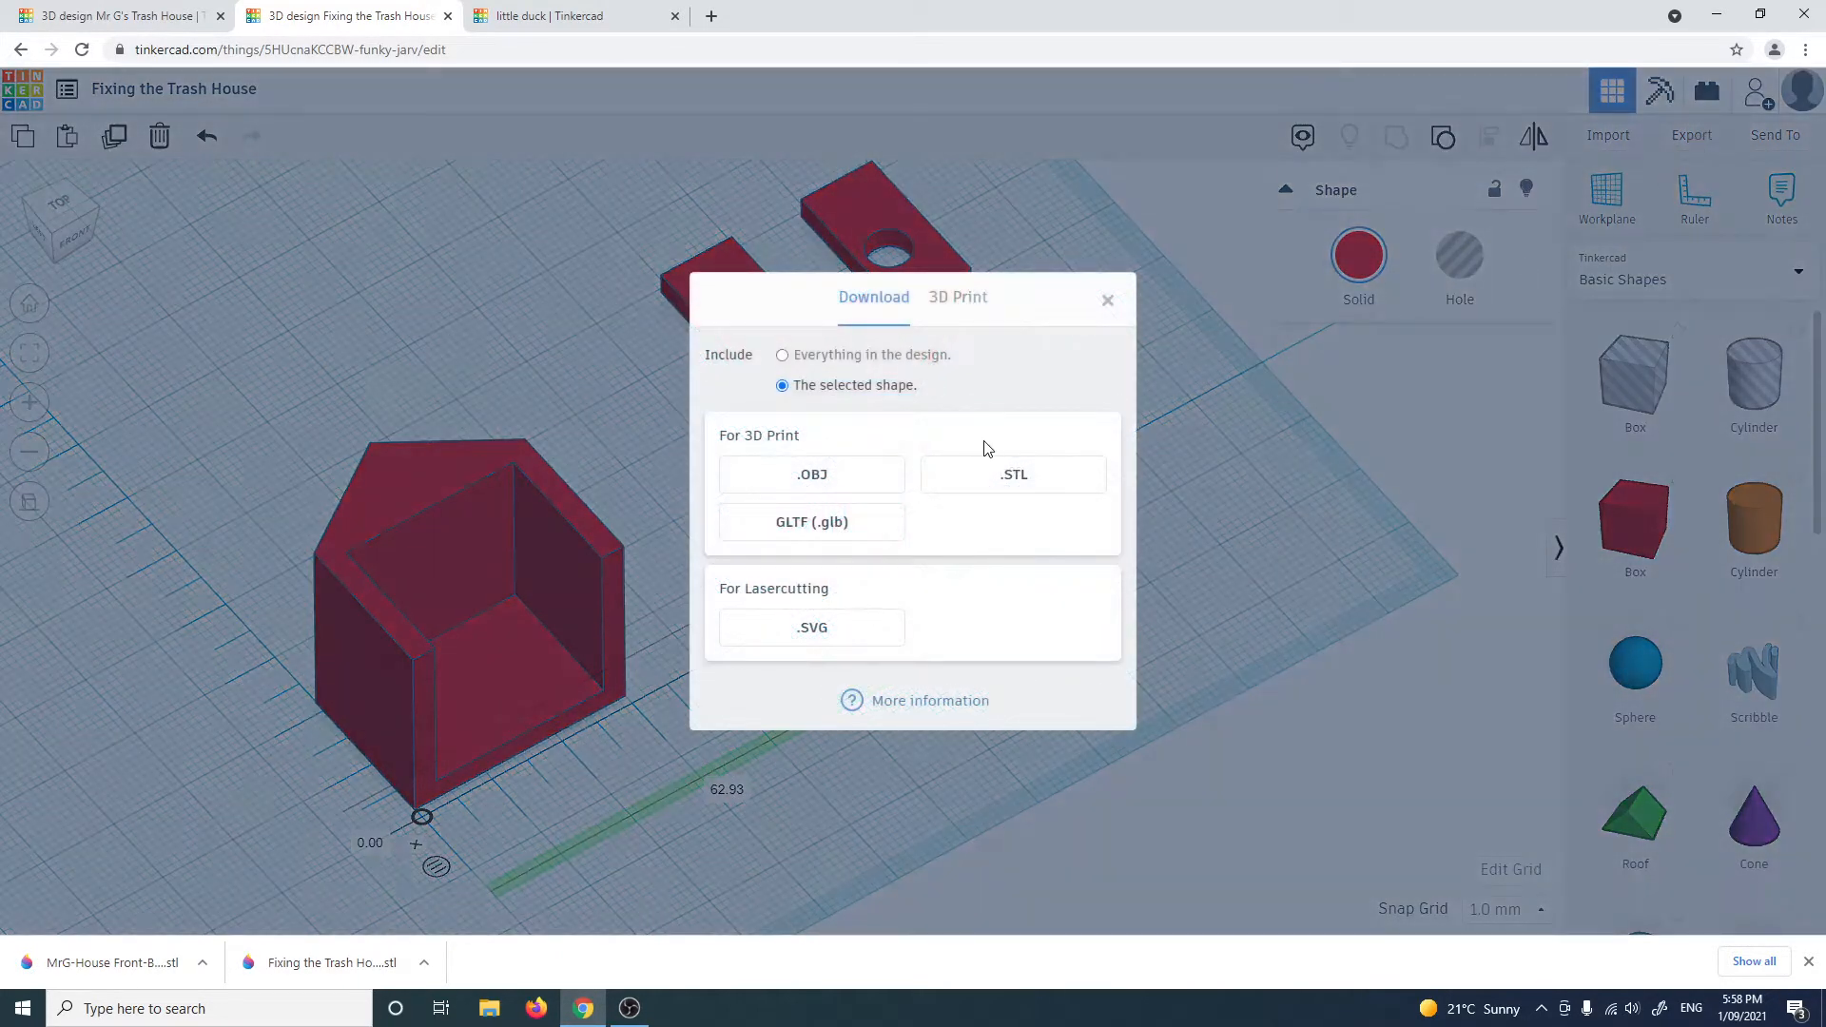
left_click(1108, 303)
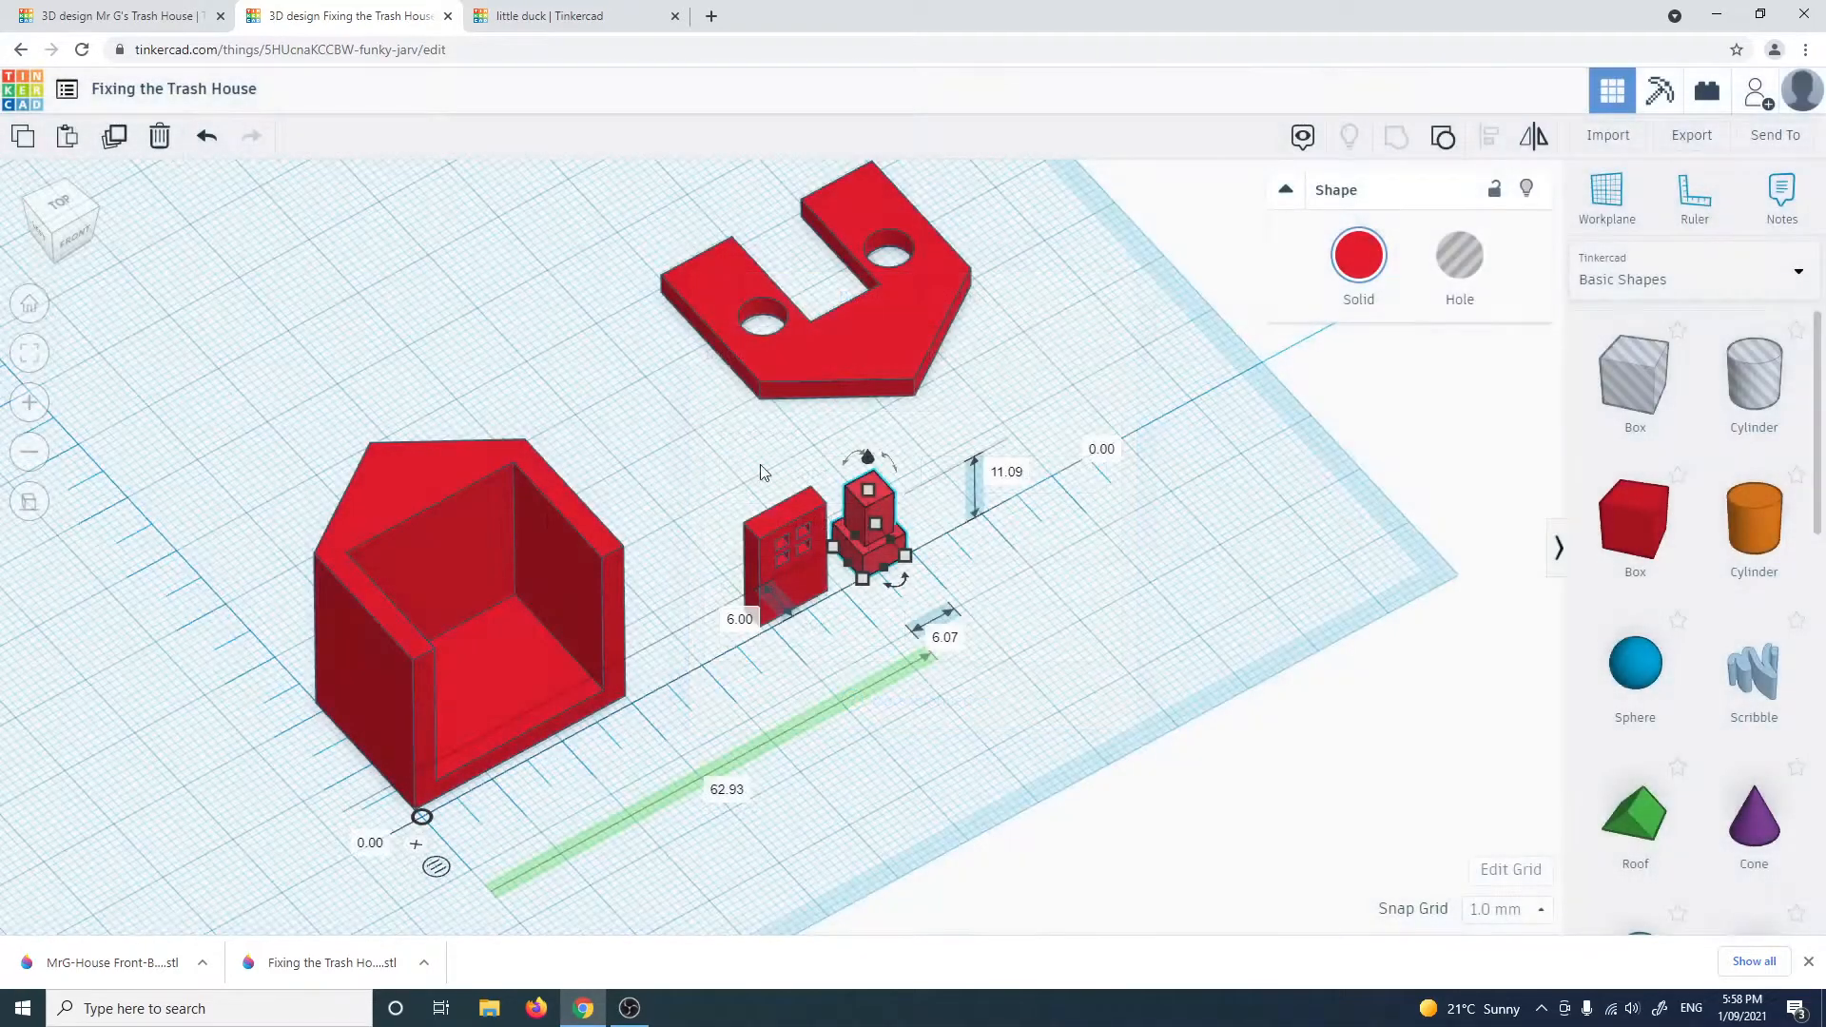
Export only the main house body as an STL file
left_click(487, 578)
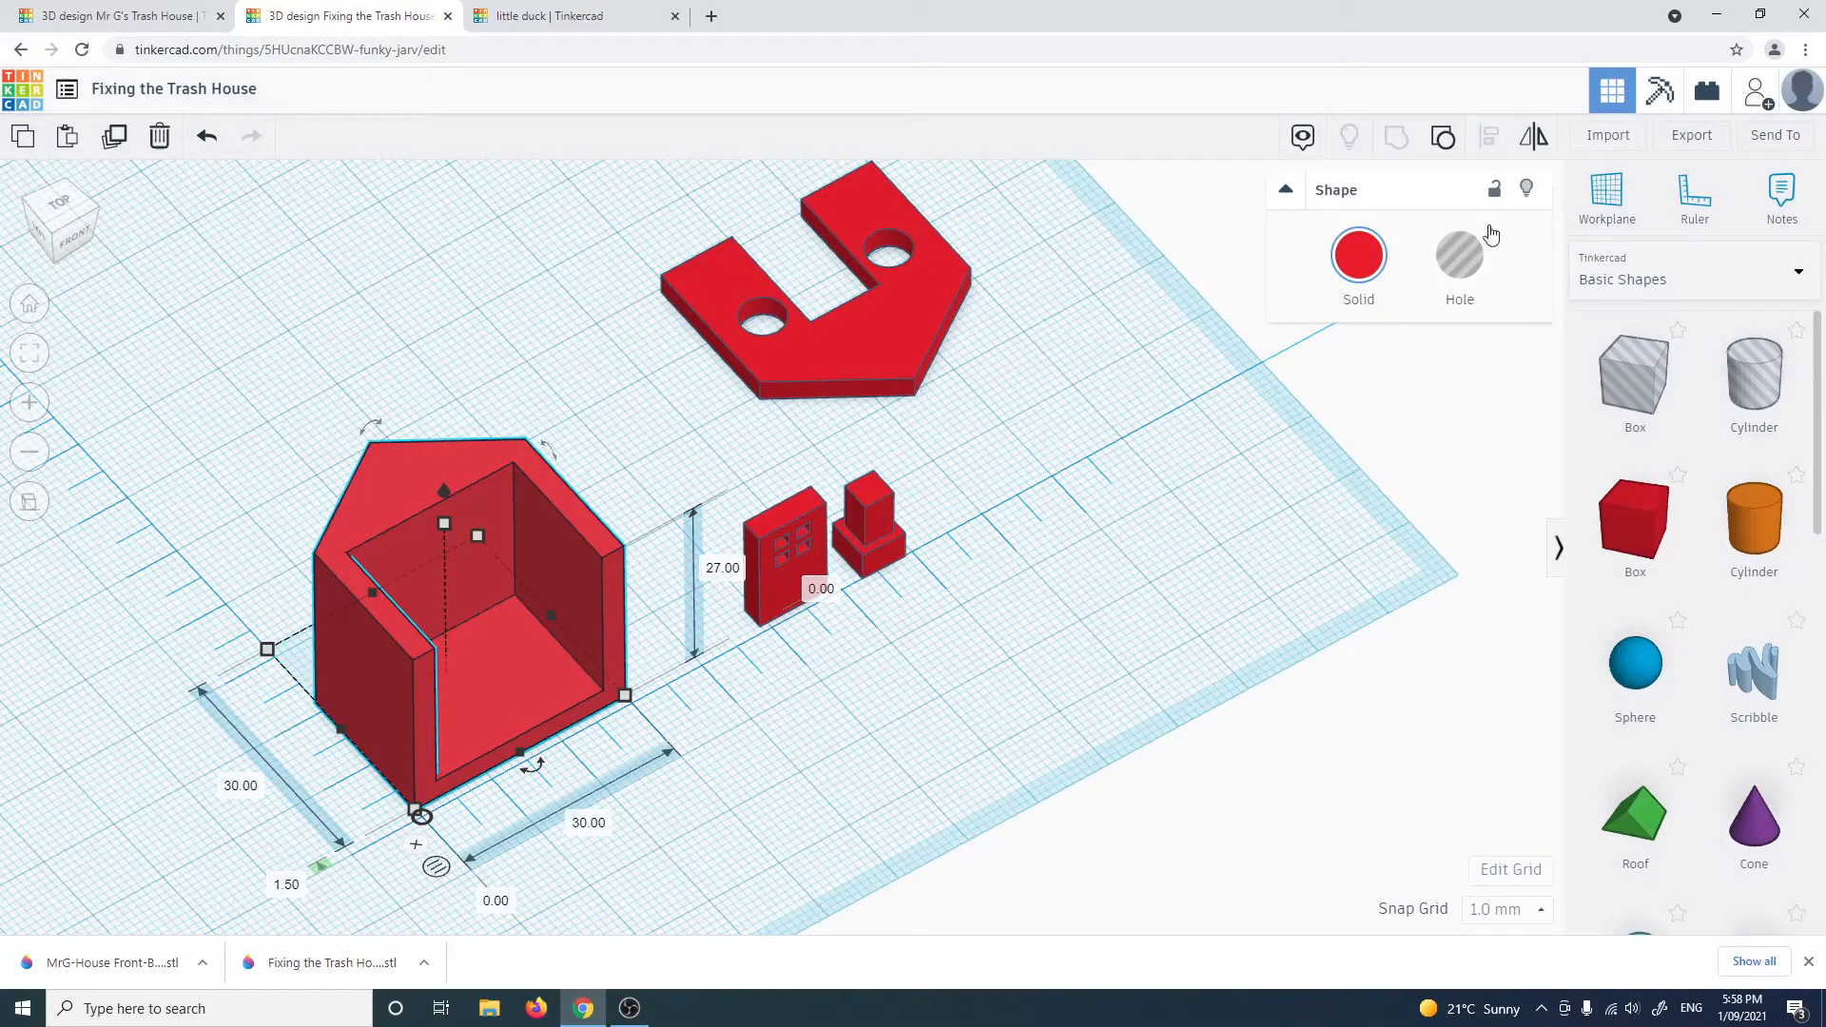
left_click(1691, 135)
left_click(982, 476)
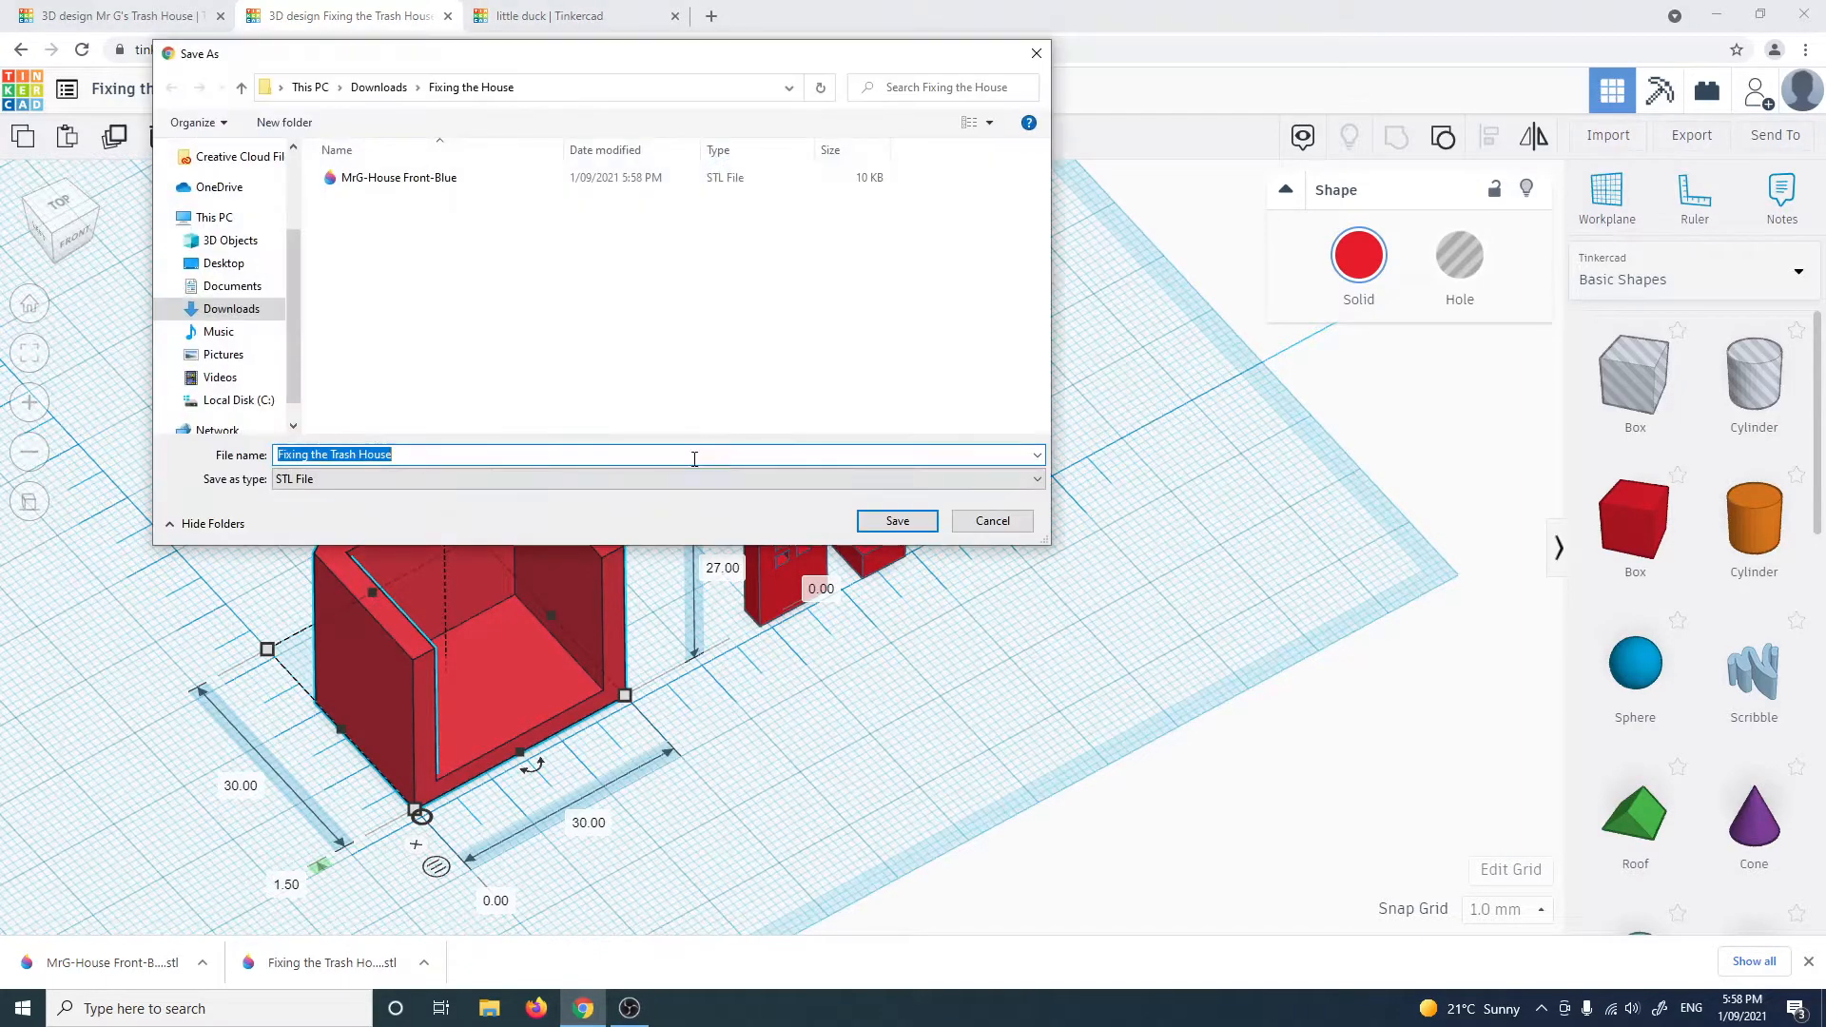
Save the house body's STL file as "MrG-House Main-Blue" in the "Fixing the House" folder
left_click(399, 178)
left_click(504, 454)
key("Left")
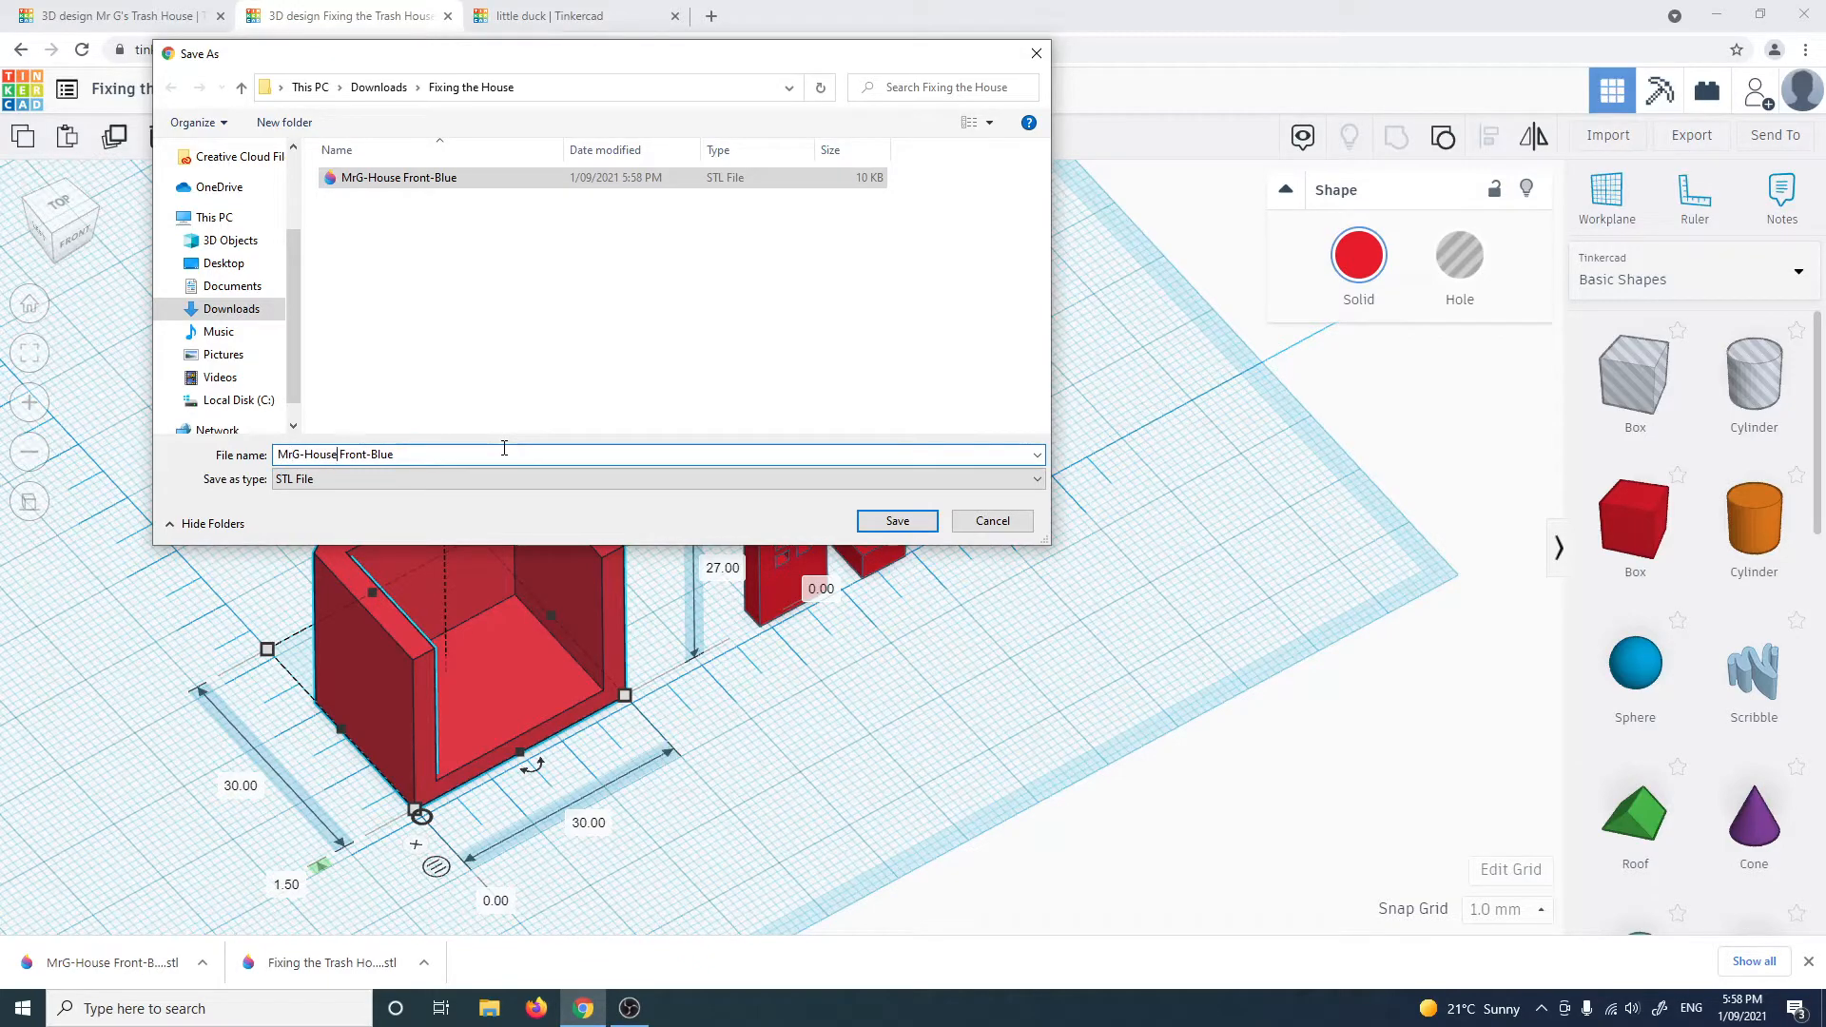
key("BackSpace")
key("BackSpace")
key("BackSpace")
key("BackSpace")
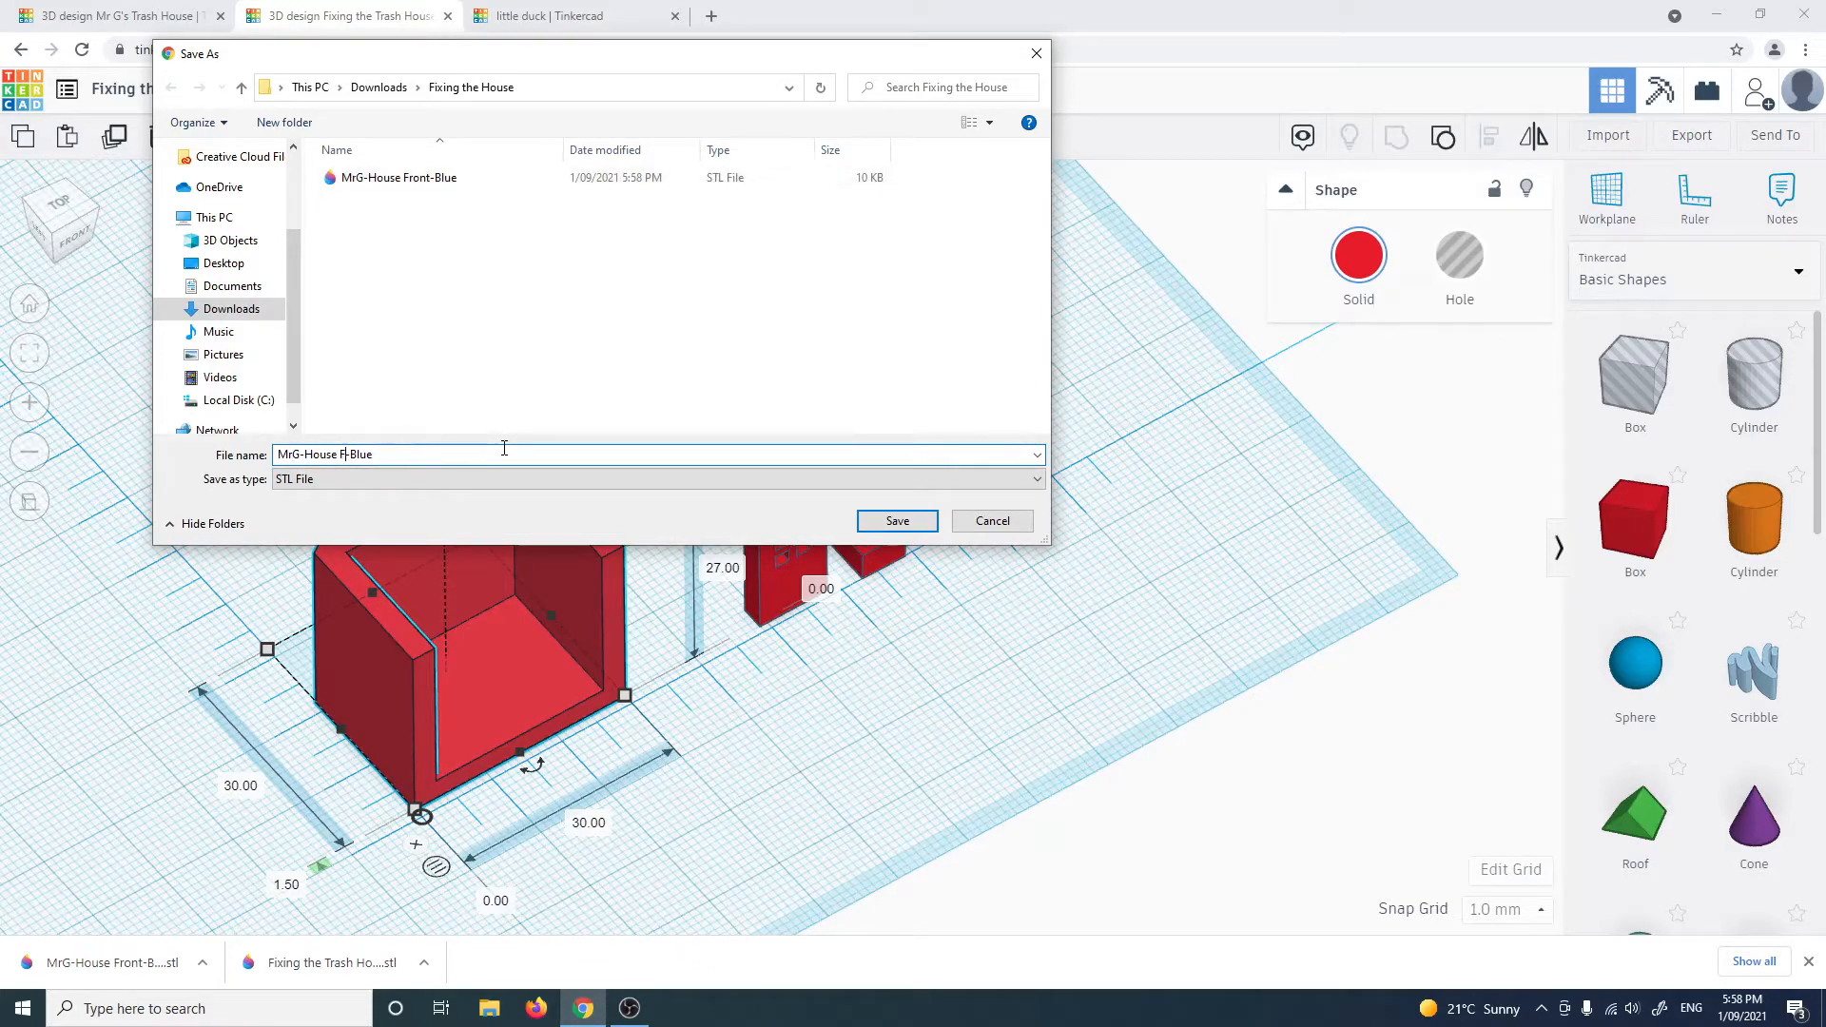
type("Main")
left_click(915, 518)
Export only the door as an STL file
left_click(791, 580)
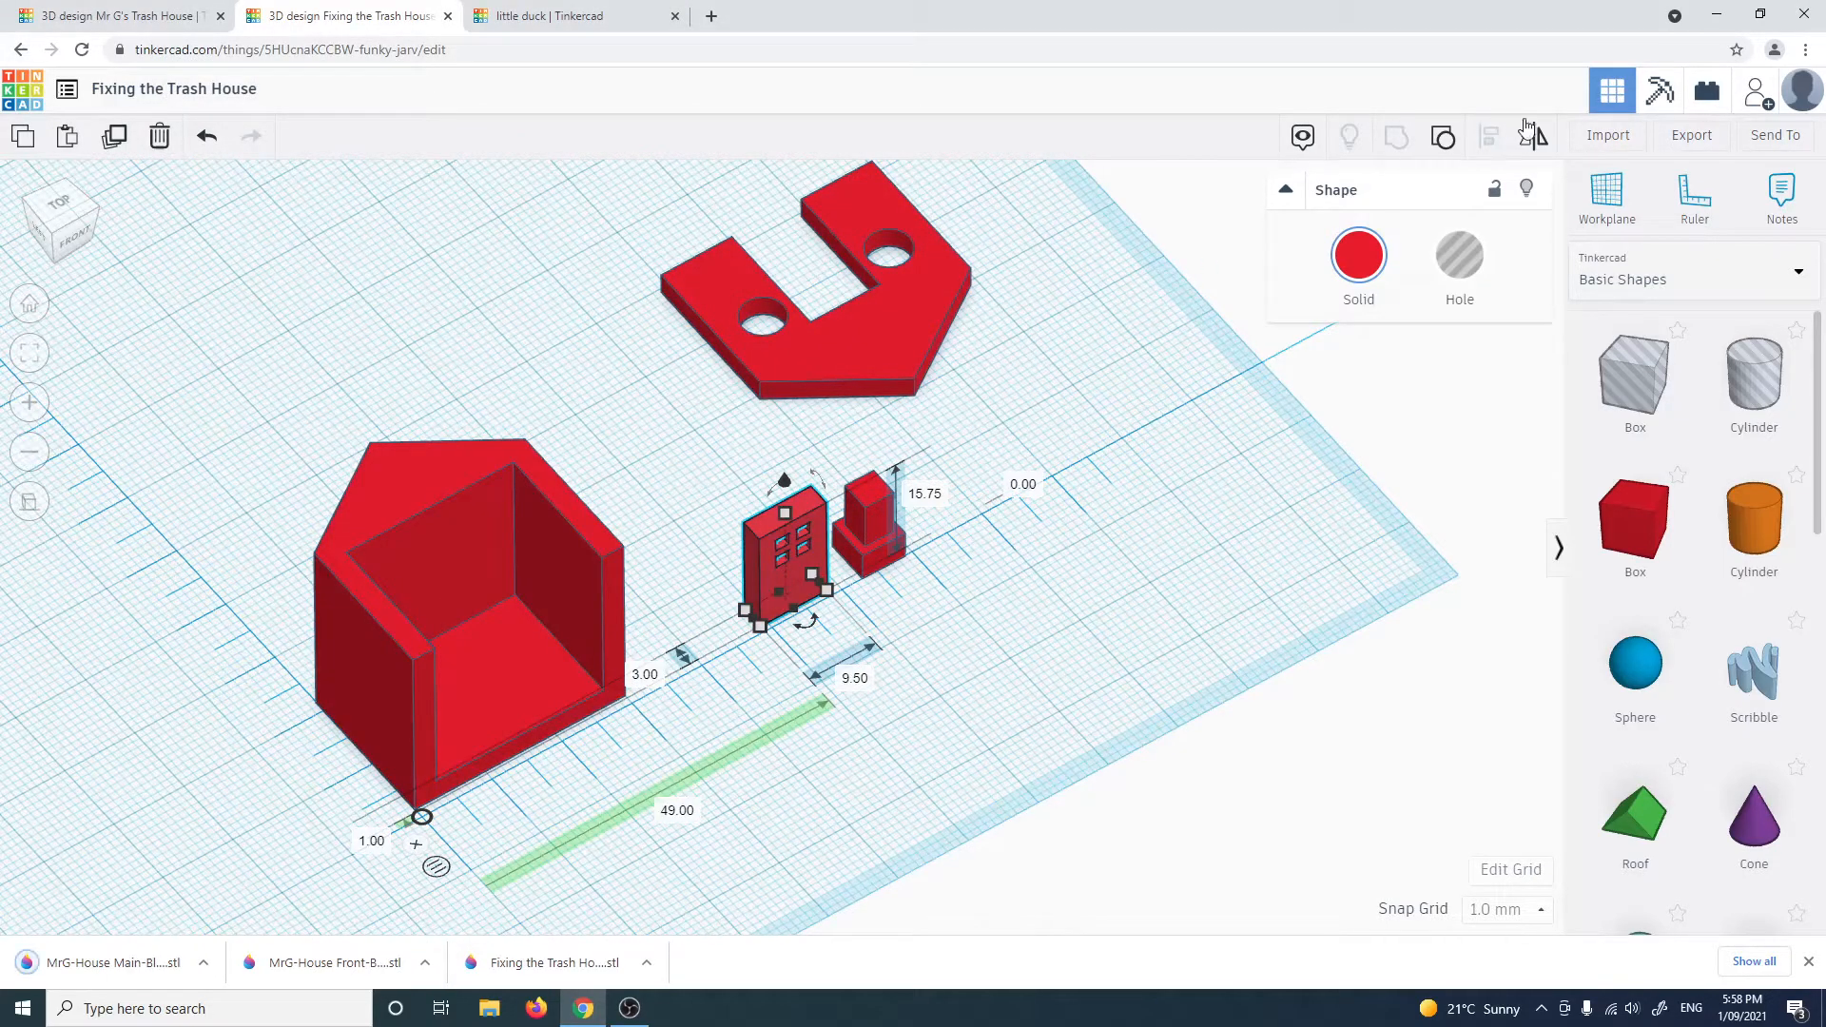
left_click(1691, 135)
left_click(1008, 475)
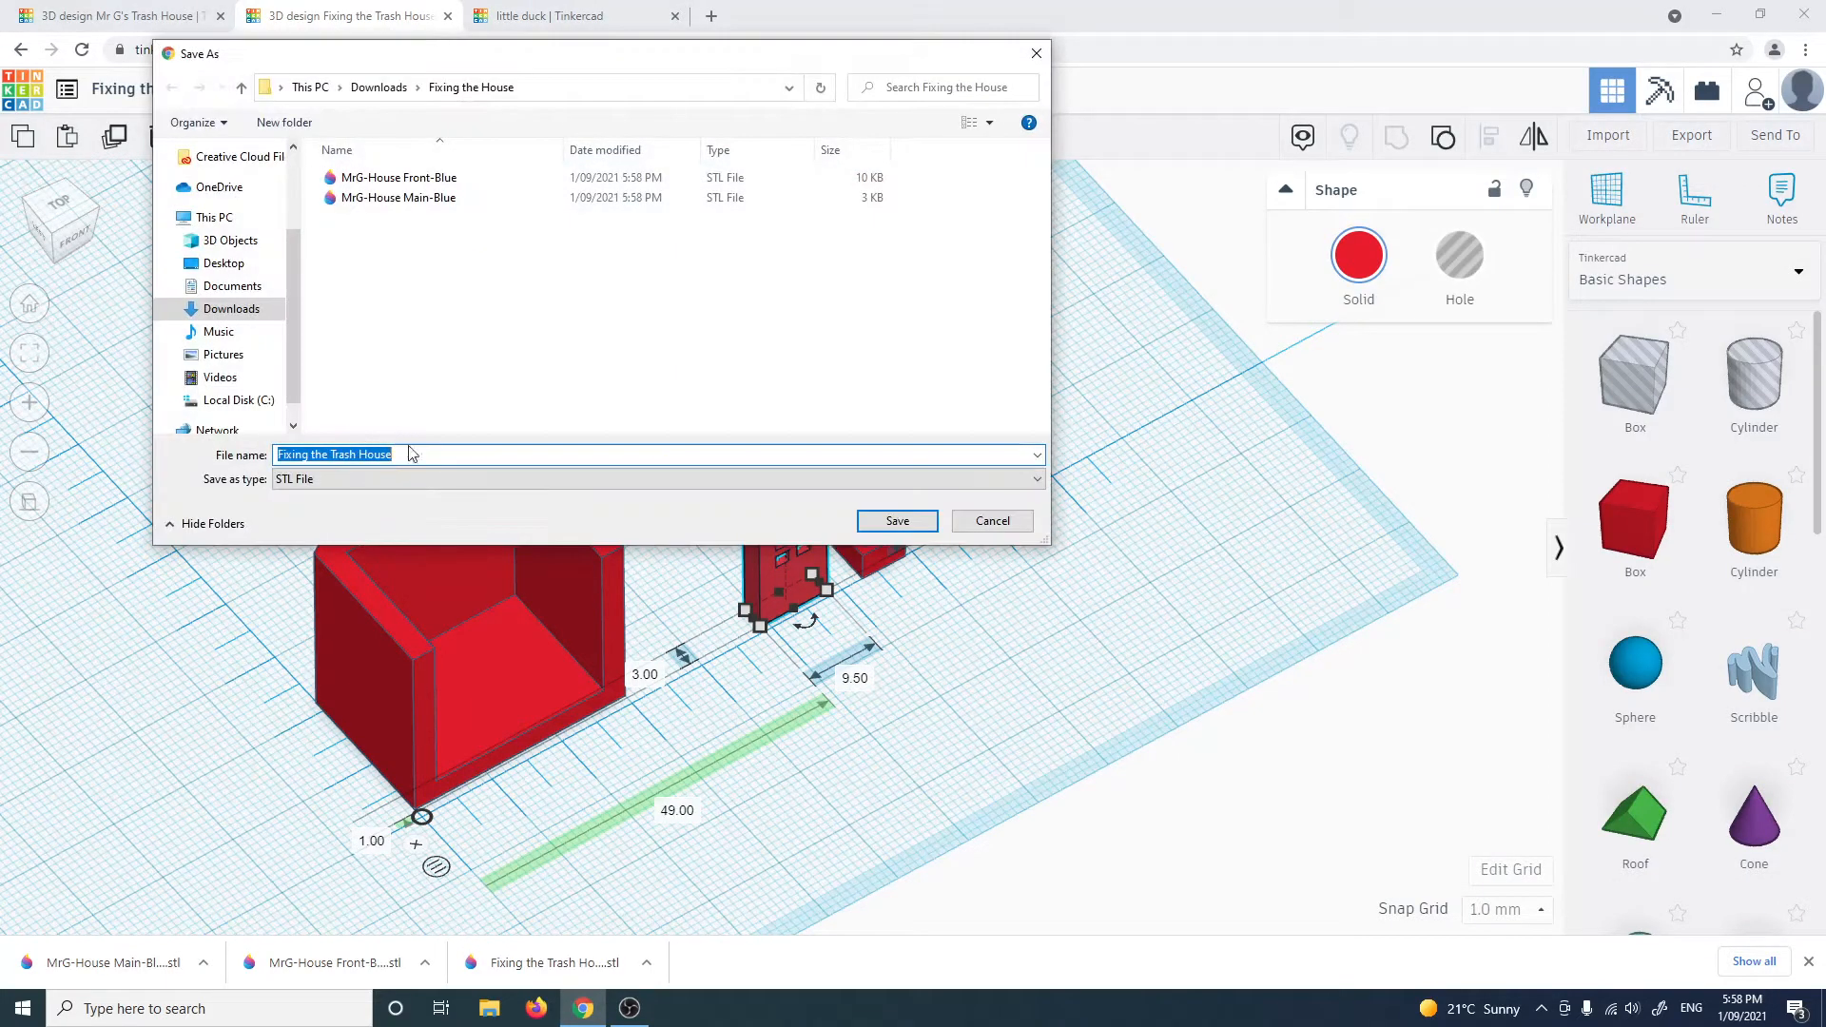
Save the door's STL file as "MrG-House Door-Blue", basing the name on the house body's file
type("Doo")
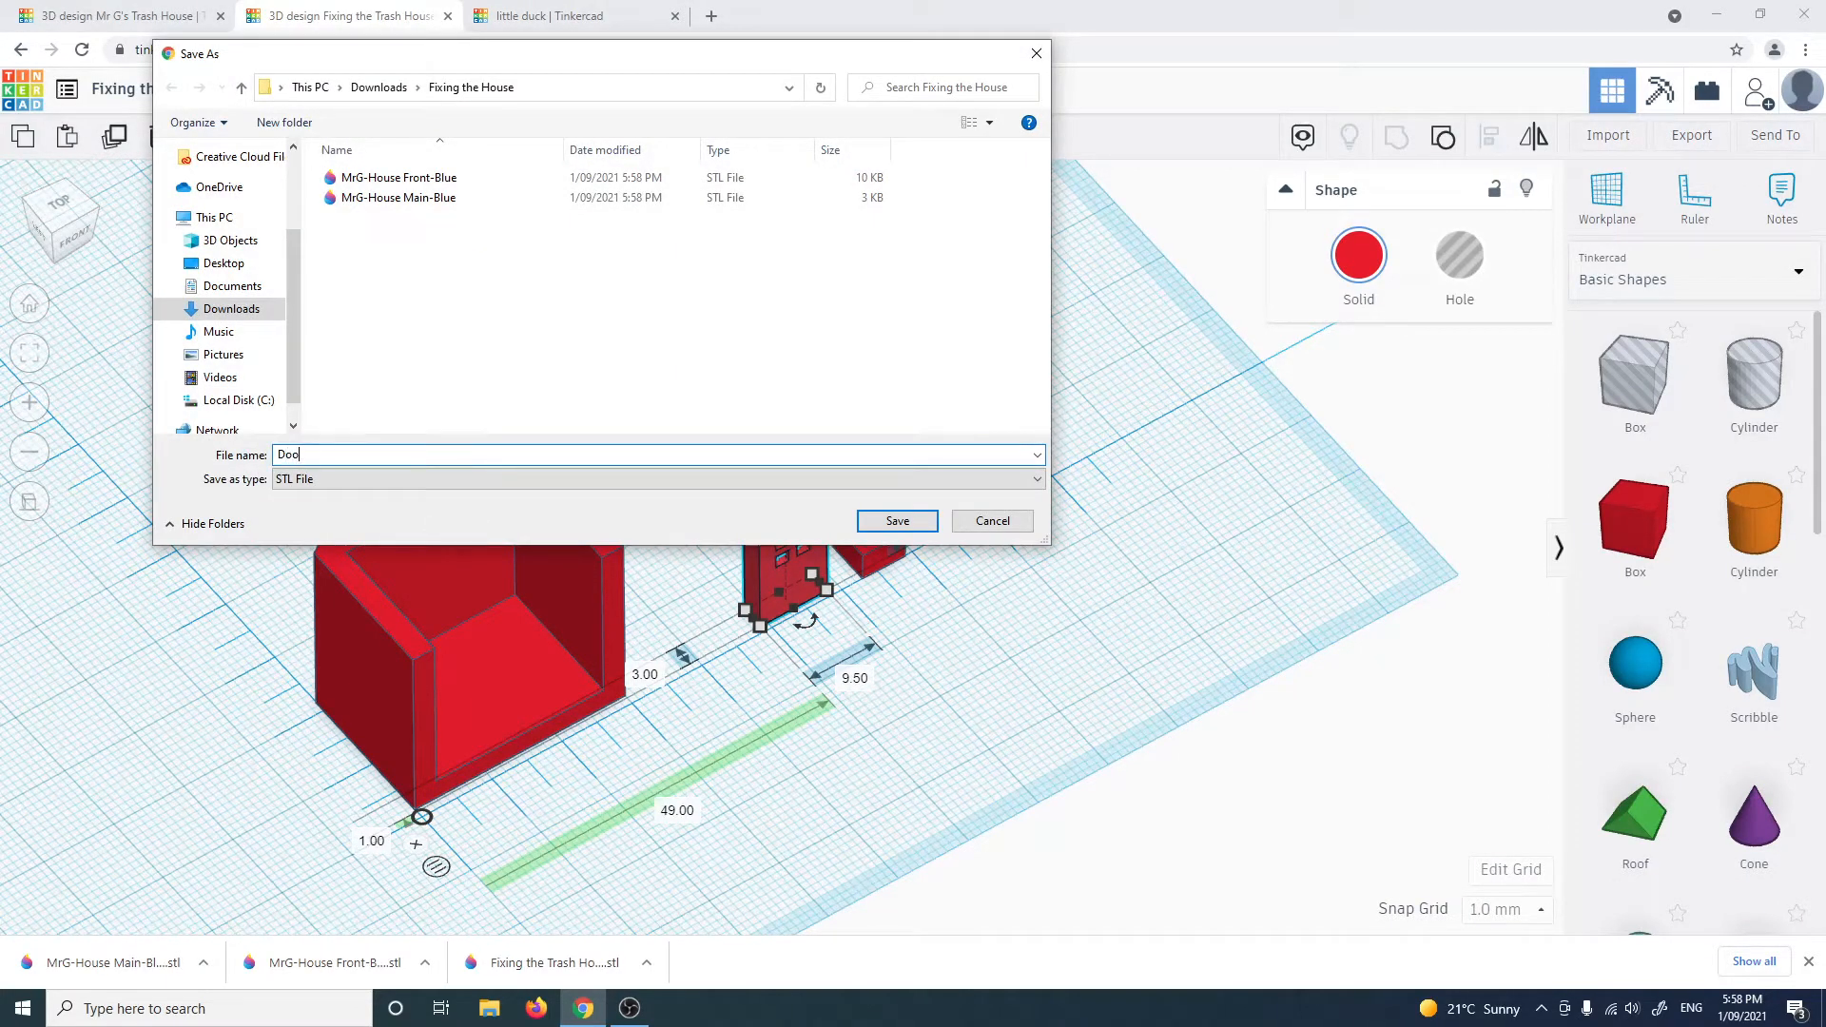
left_click(399, 197)
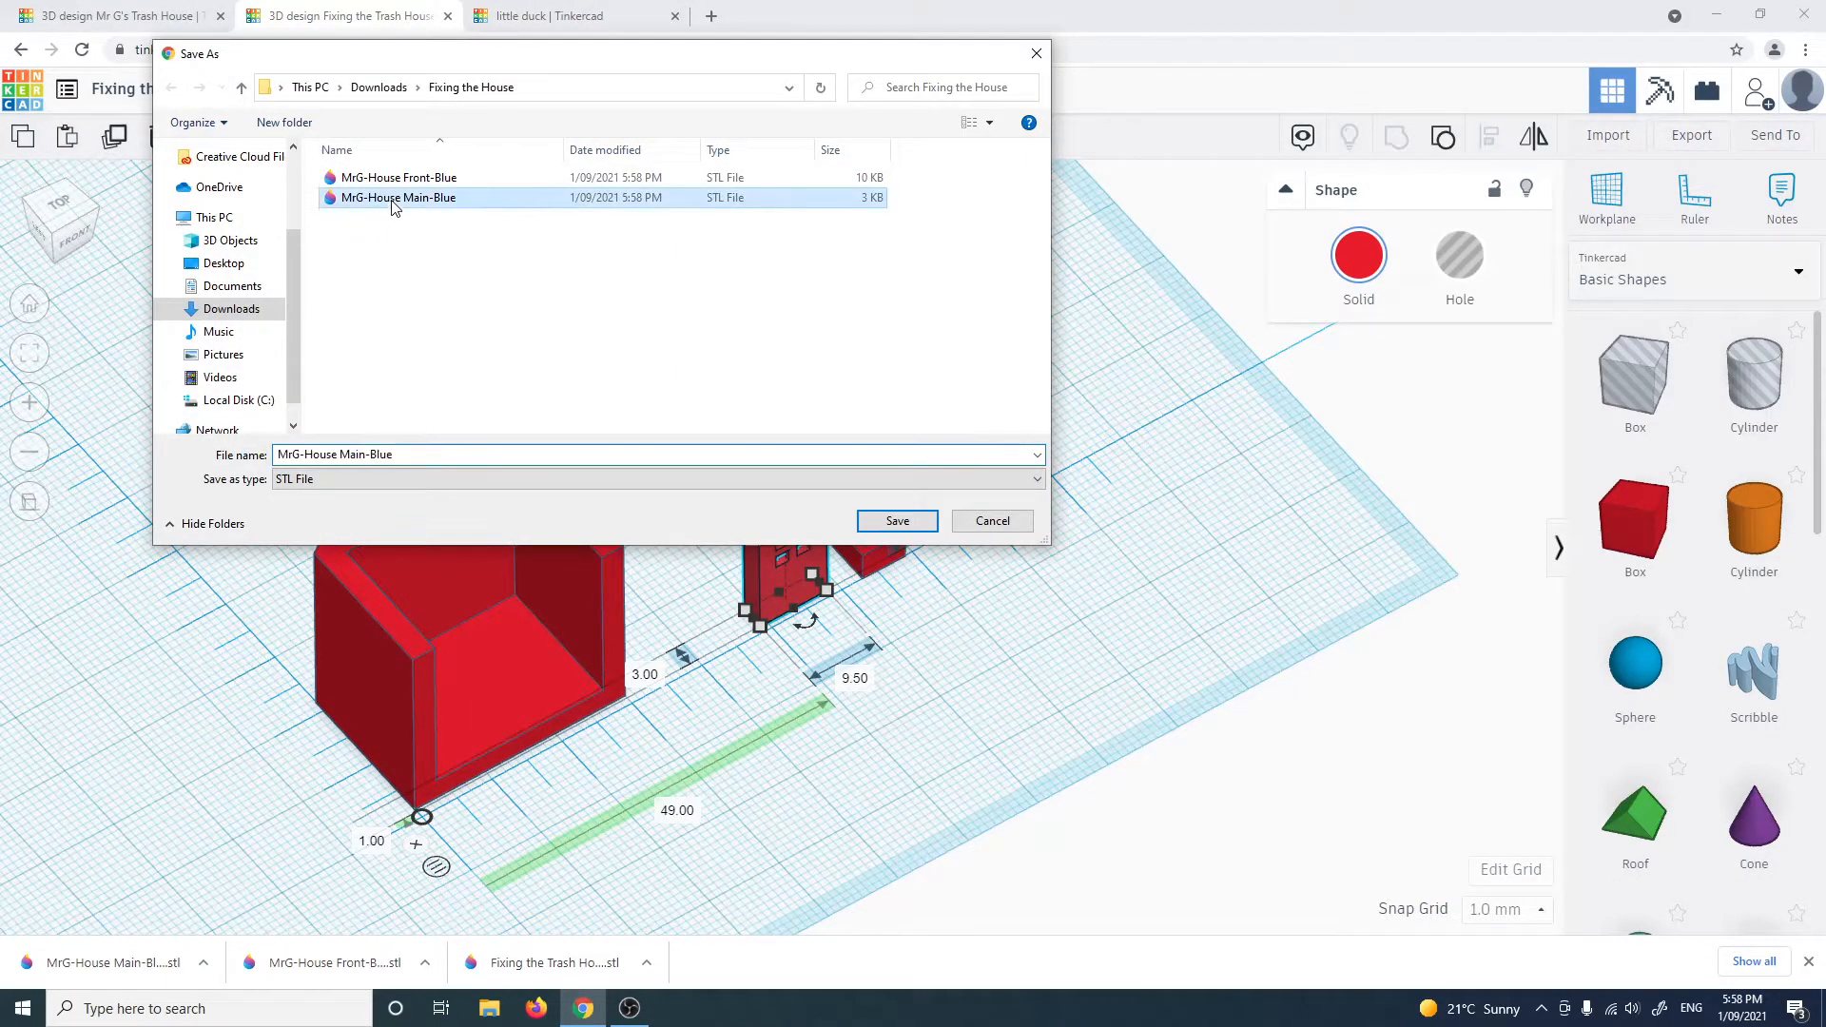
triple_click(367, 456)
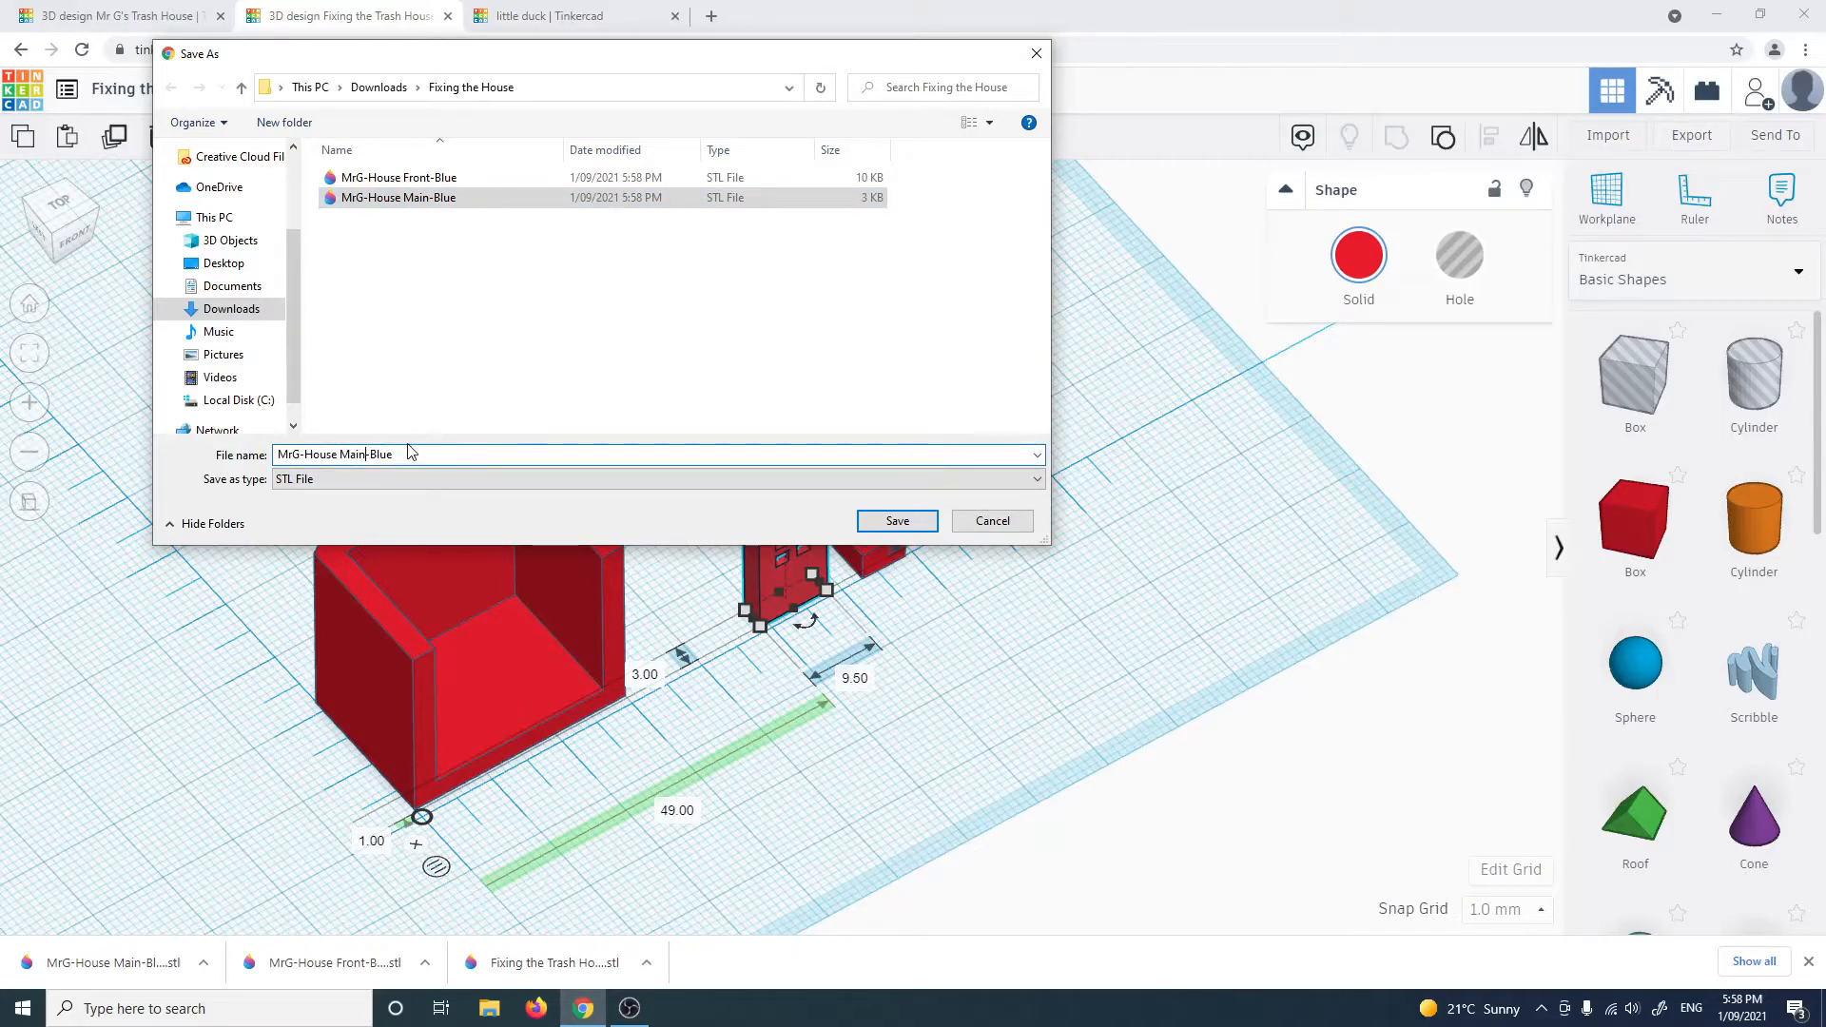
key("BackSpace")
key("BackSpace")
key("BackSpace")
key("BackSpace")
type("Door")
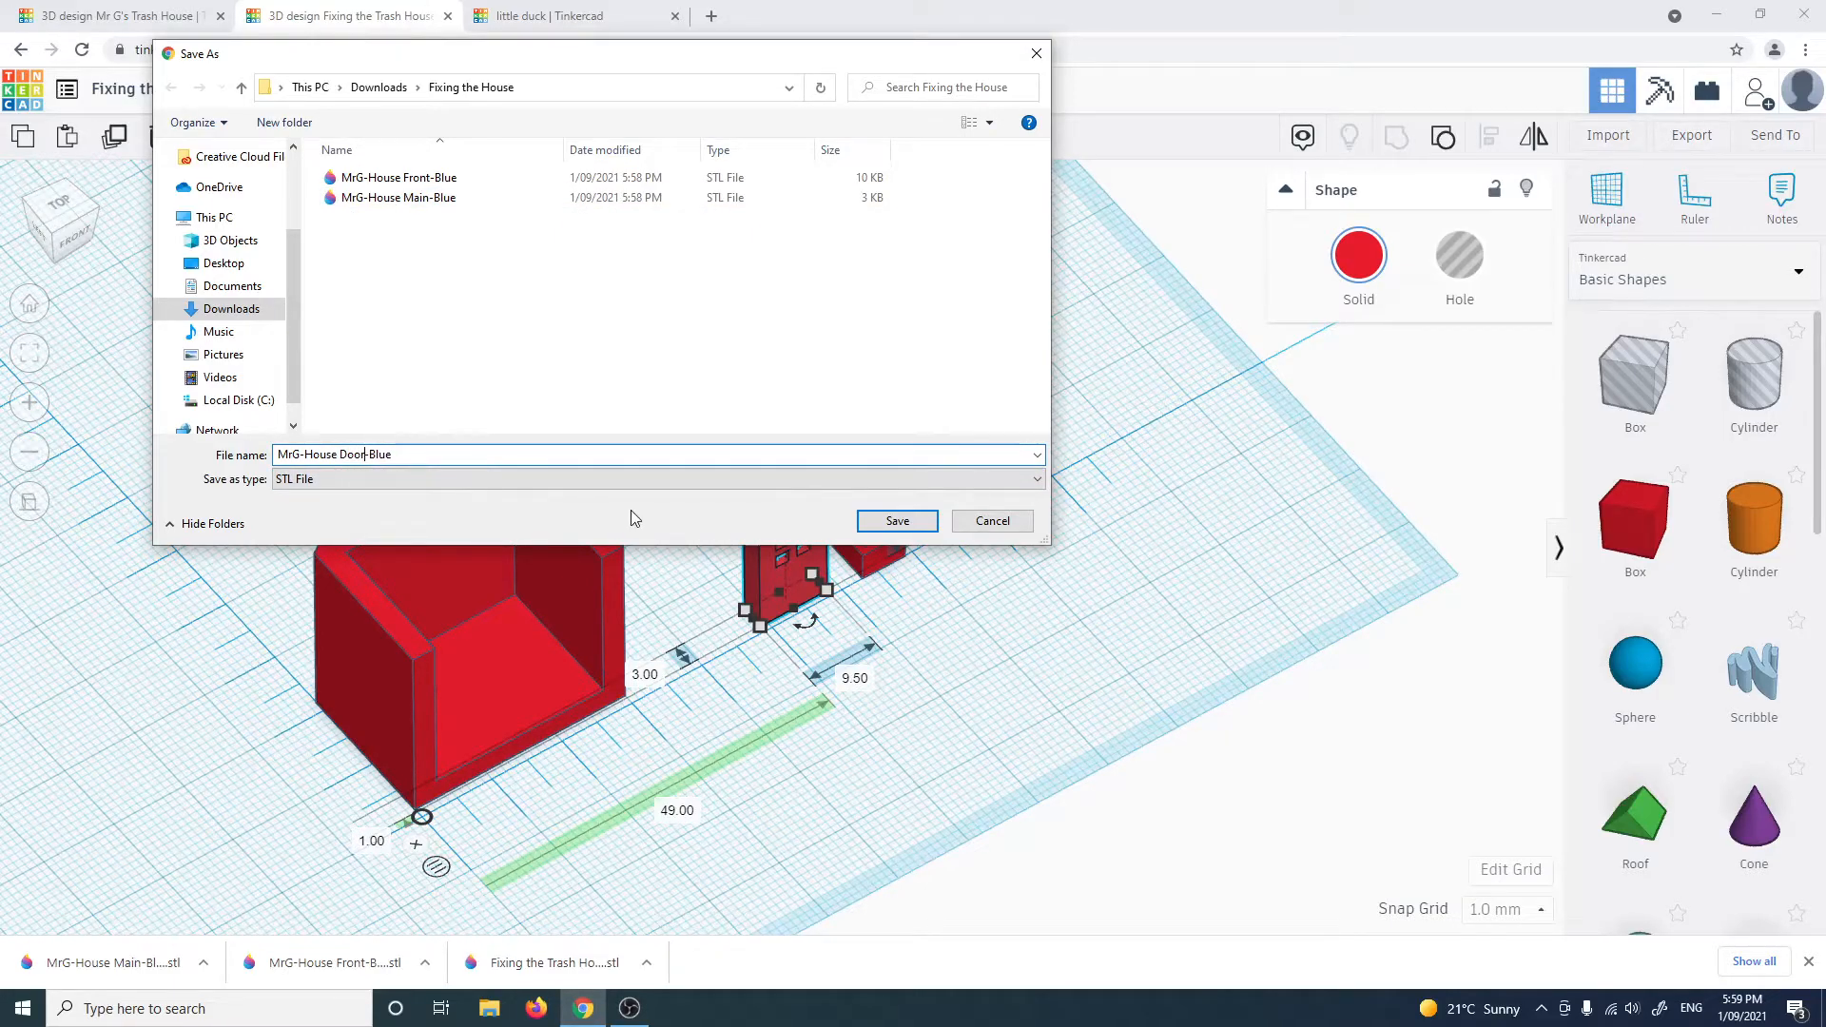
left_click(890, 520)
Examine the chimney's size and shape against the rectangular chimney hole in the main house body
left_click(877, 521)
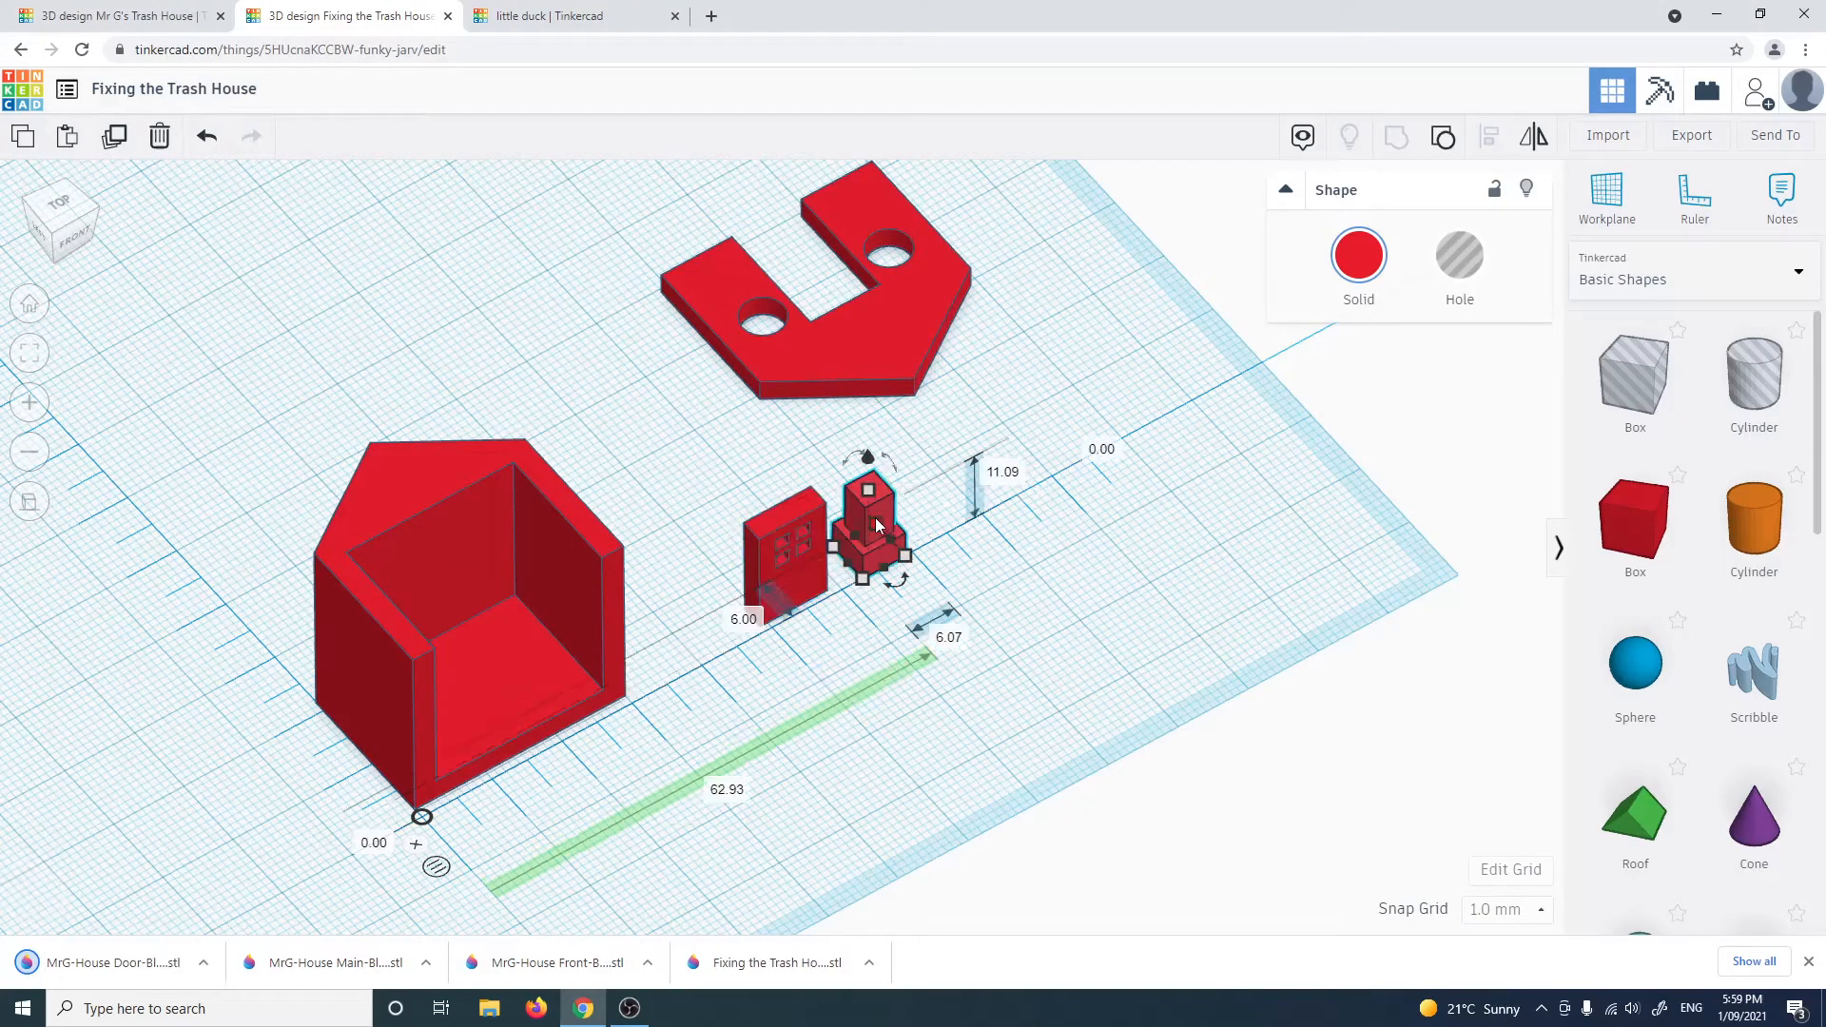
right_click_drag(1019, 557, 1162, 666)
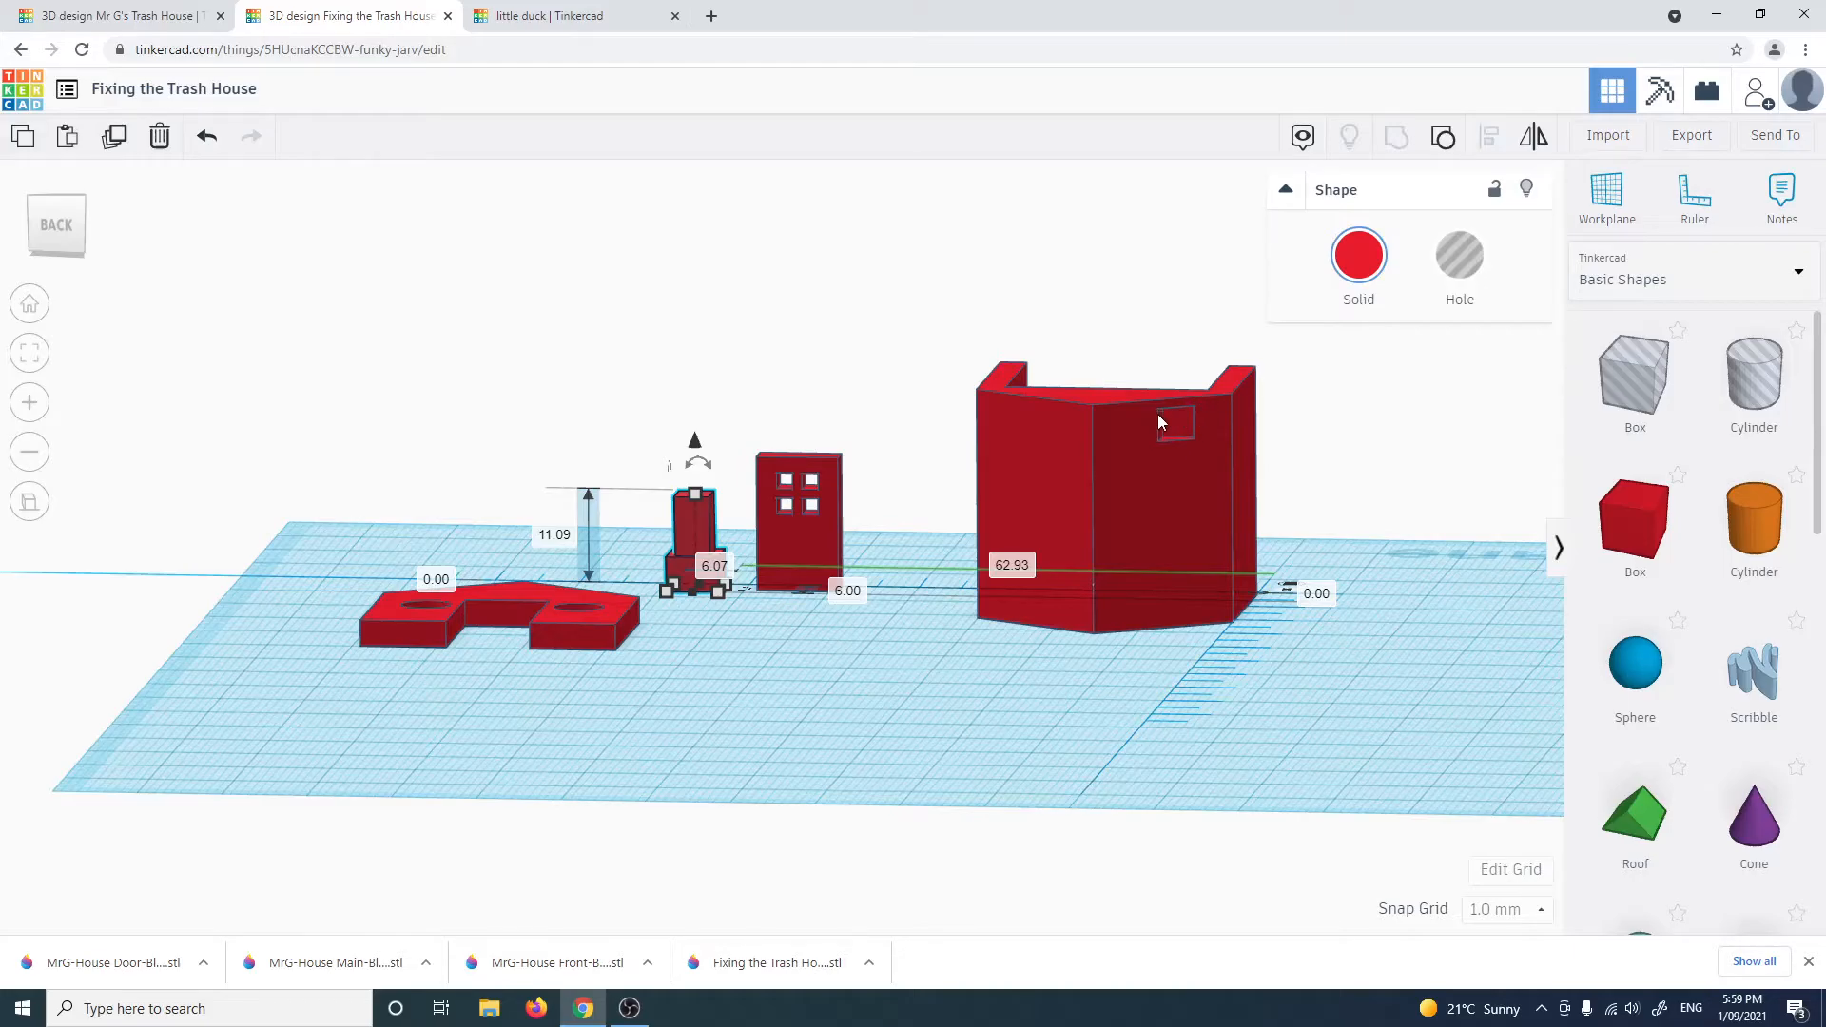
right_click_drag(888, 597, 695, 504)
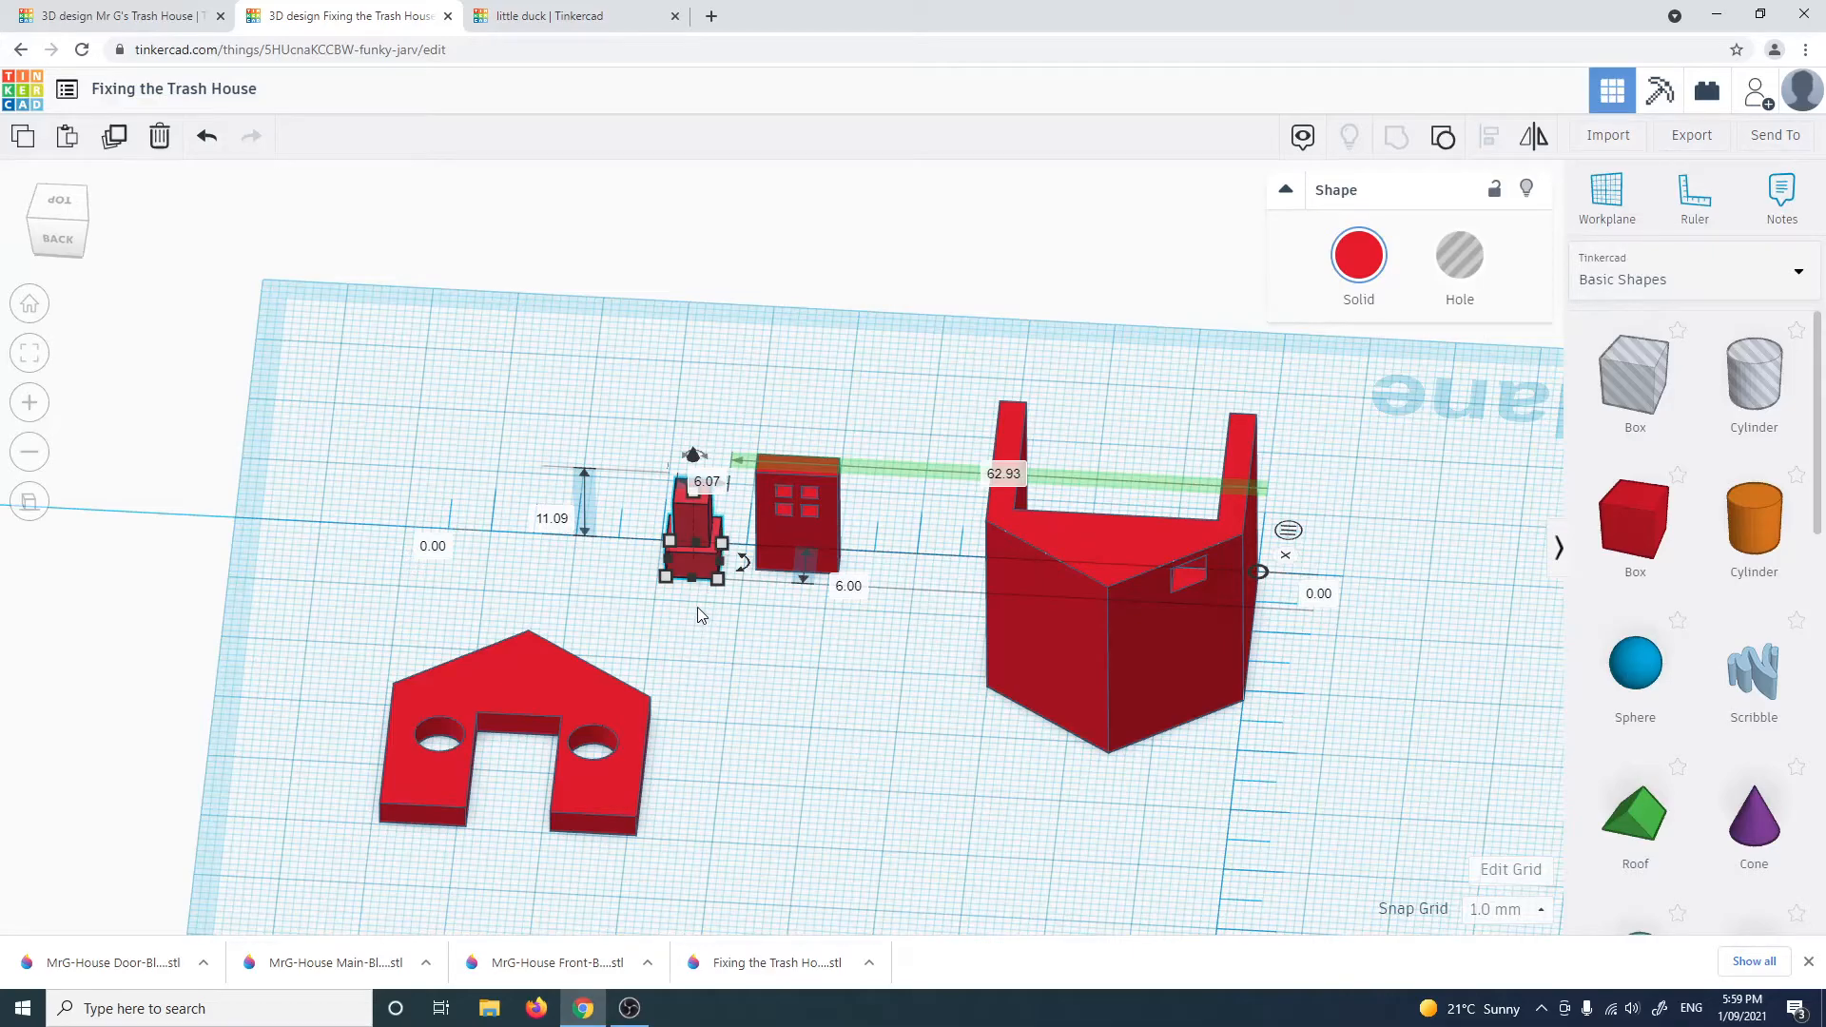
scroll(698, 615, "up", 3)
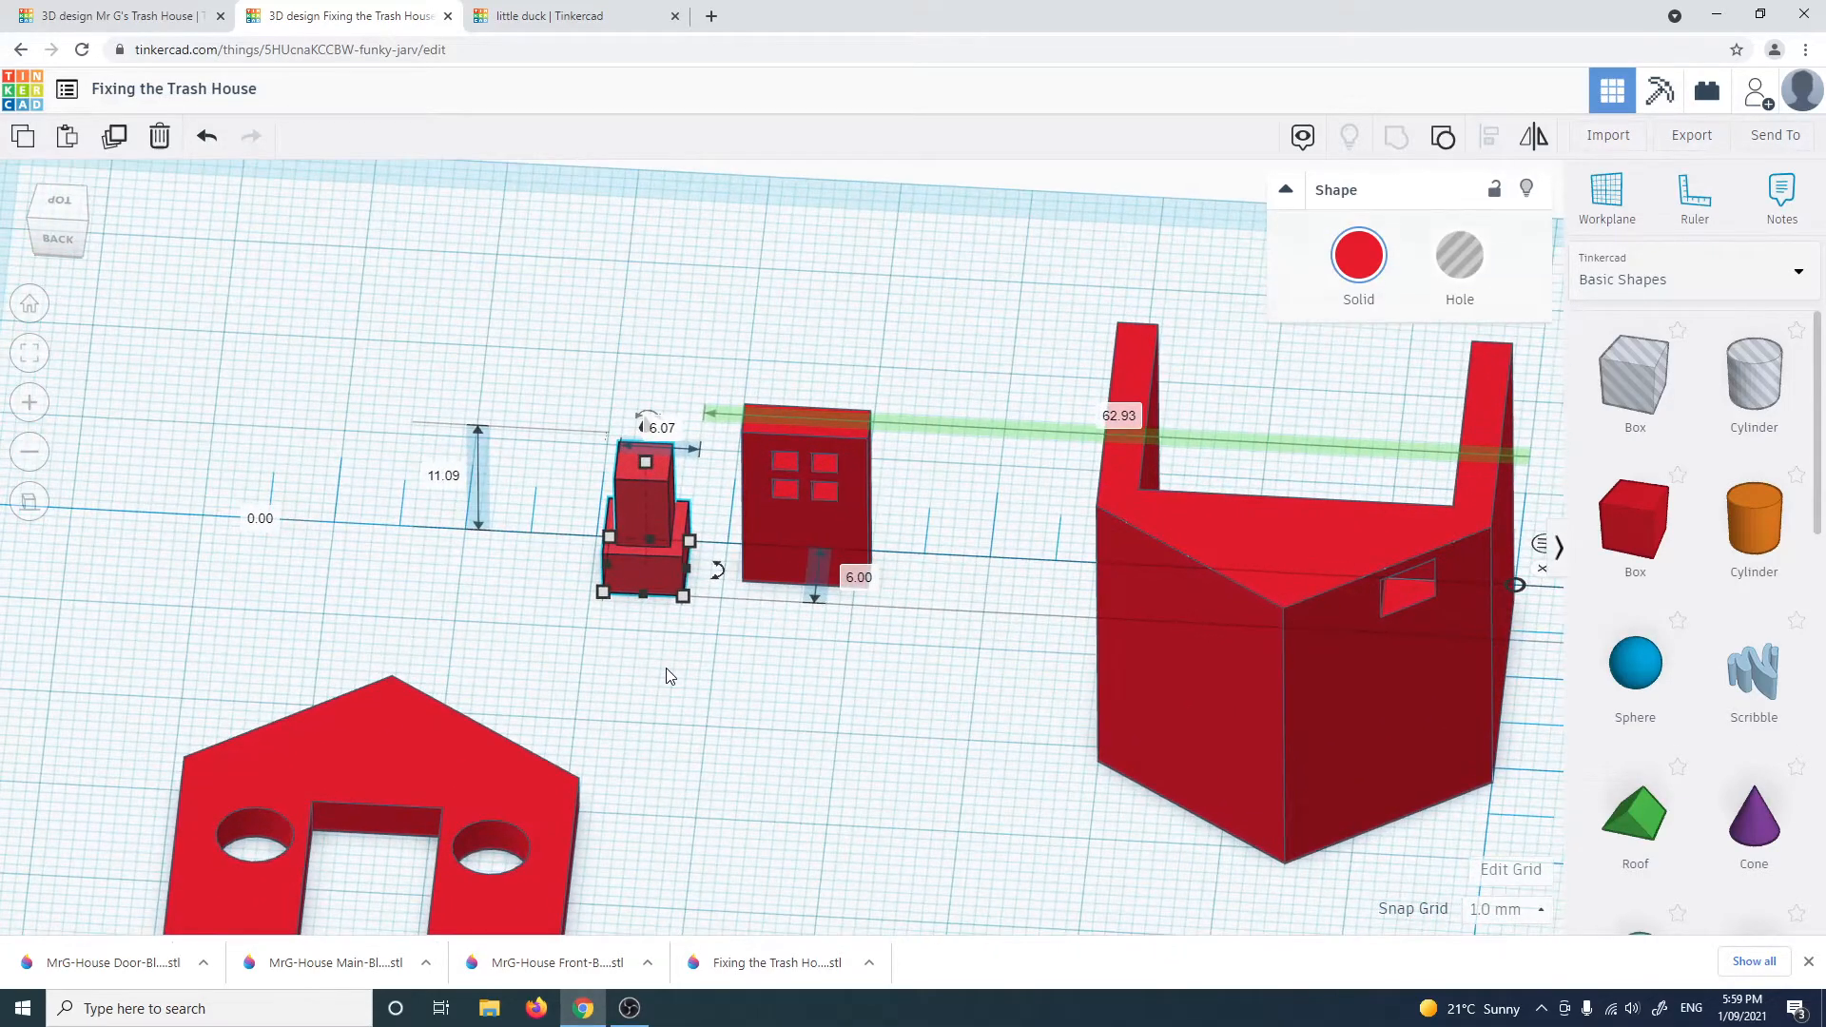
right_click_drag(662, 662, 624, 565)
right_click_drag(750, 470, 383, 574)
scroll(1176, 569, "down", 5)
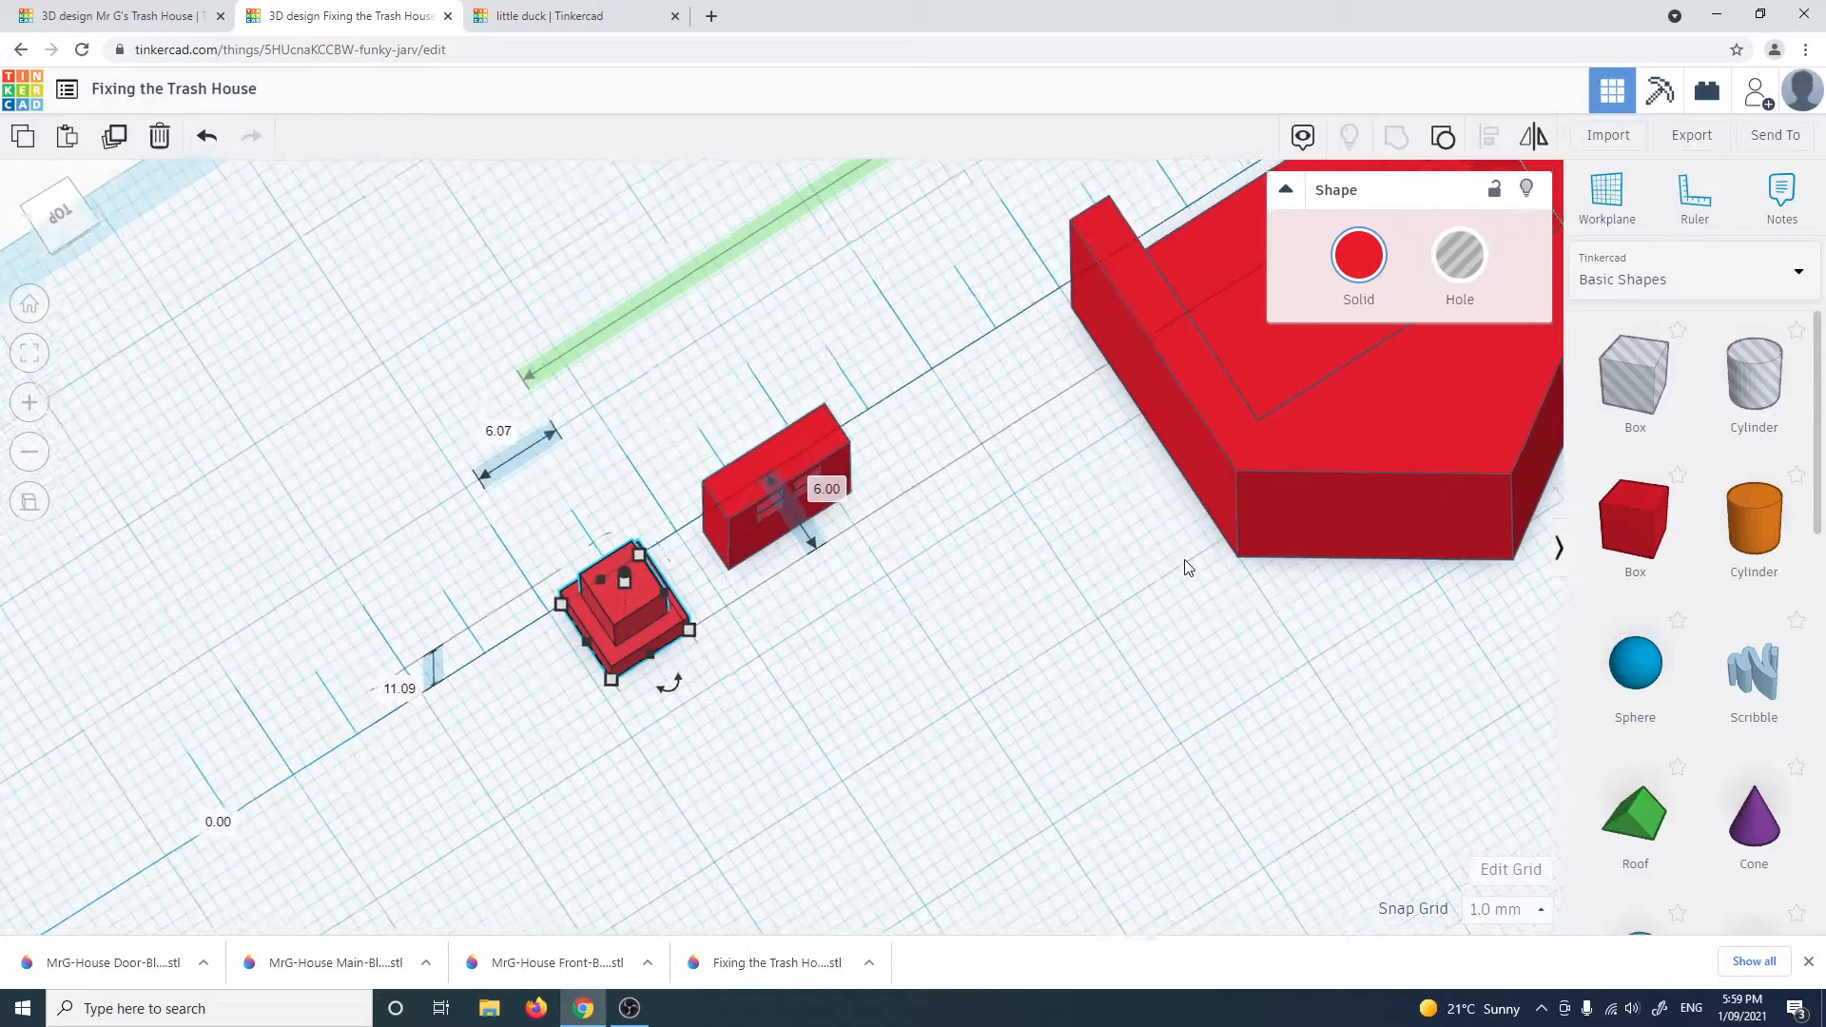
right_click_drag(1148, 600, 1046, 480)
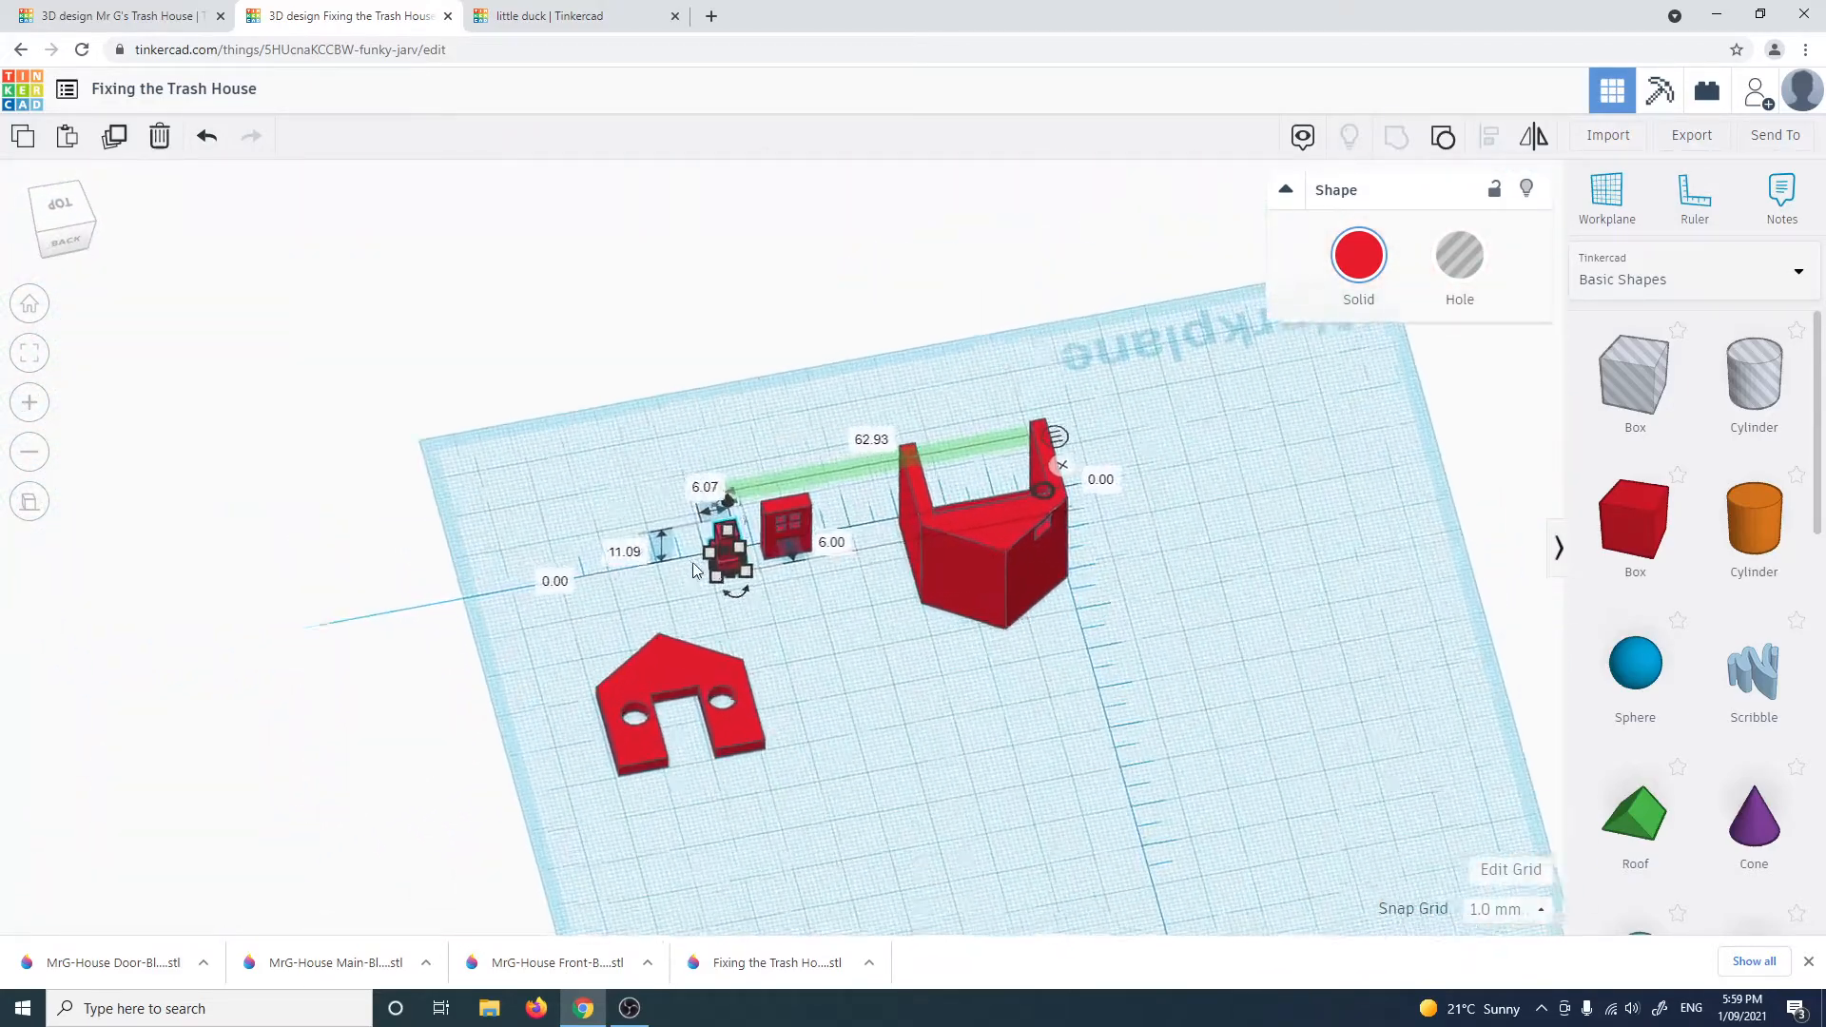
scroll(732, 548, "up", 5)
right_click_drag(884, 721, 951, 666)
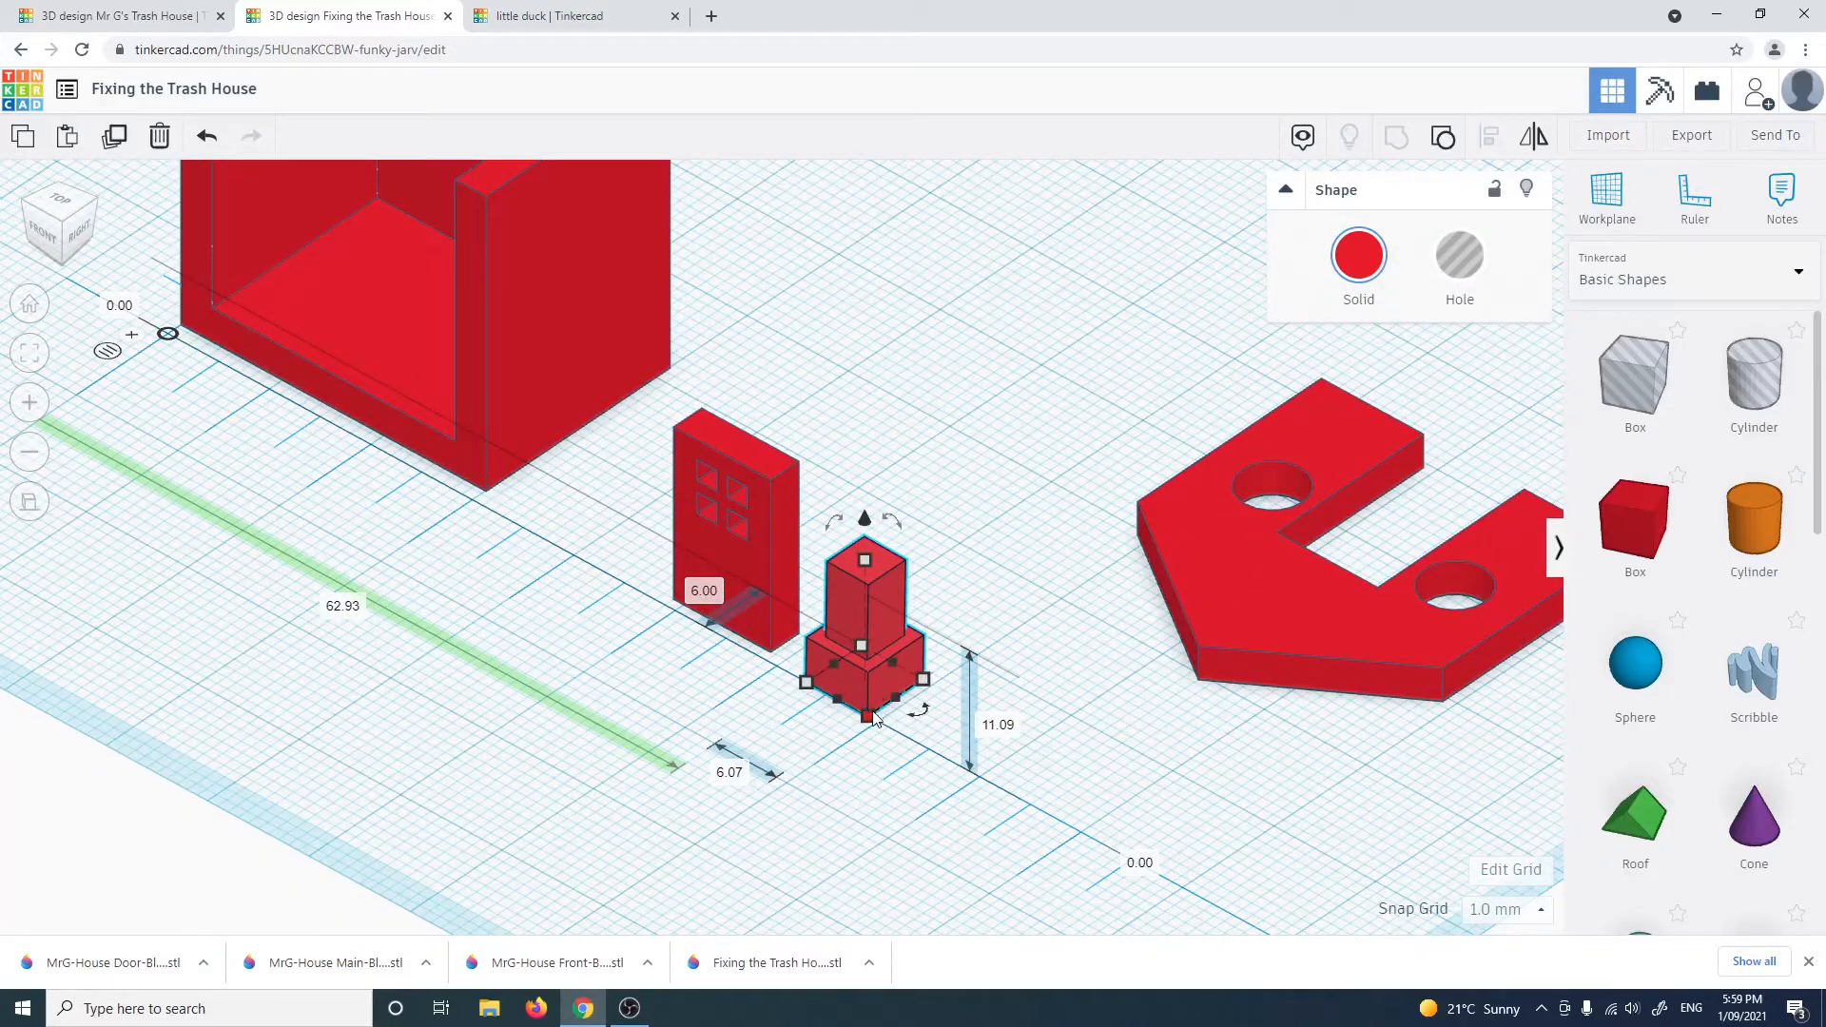
mouse_move(871, 725)
right_mouse_down()
mouse_move(976, 775)
mouse_move(880, 705)
mouse_move(966, 733)
mouse_move(901, 723)
right_mouse_up()
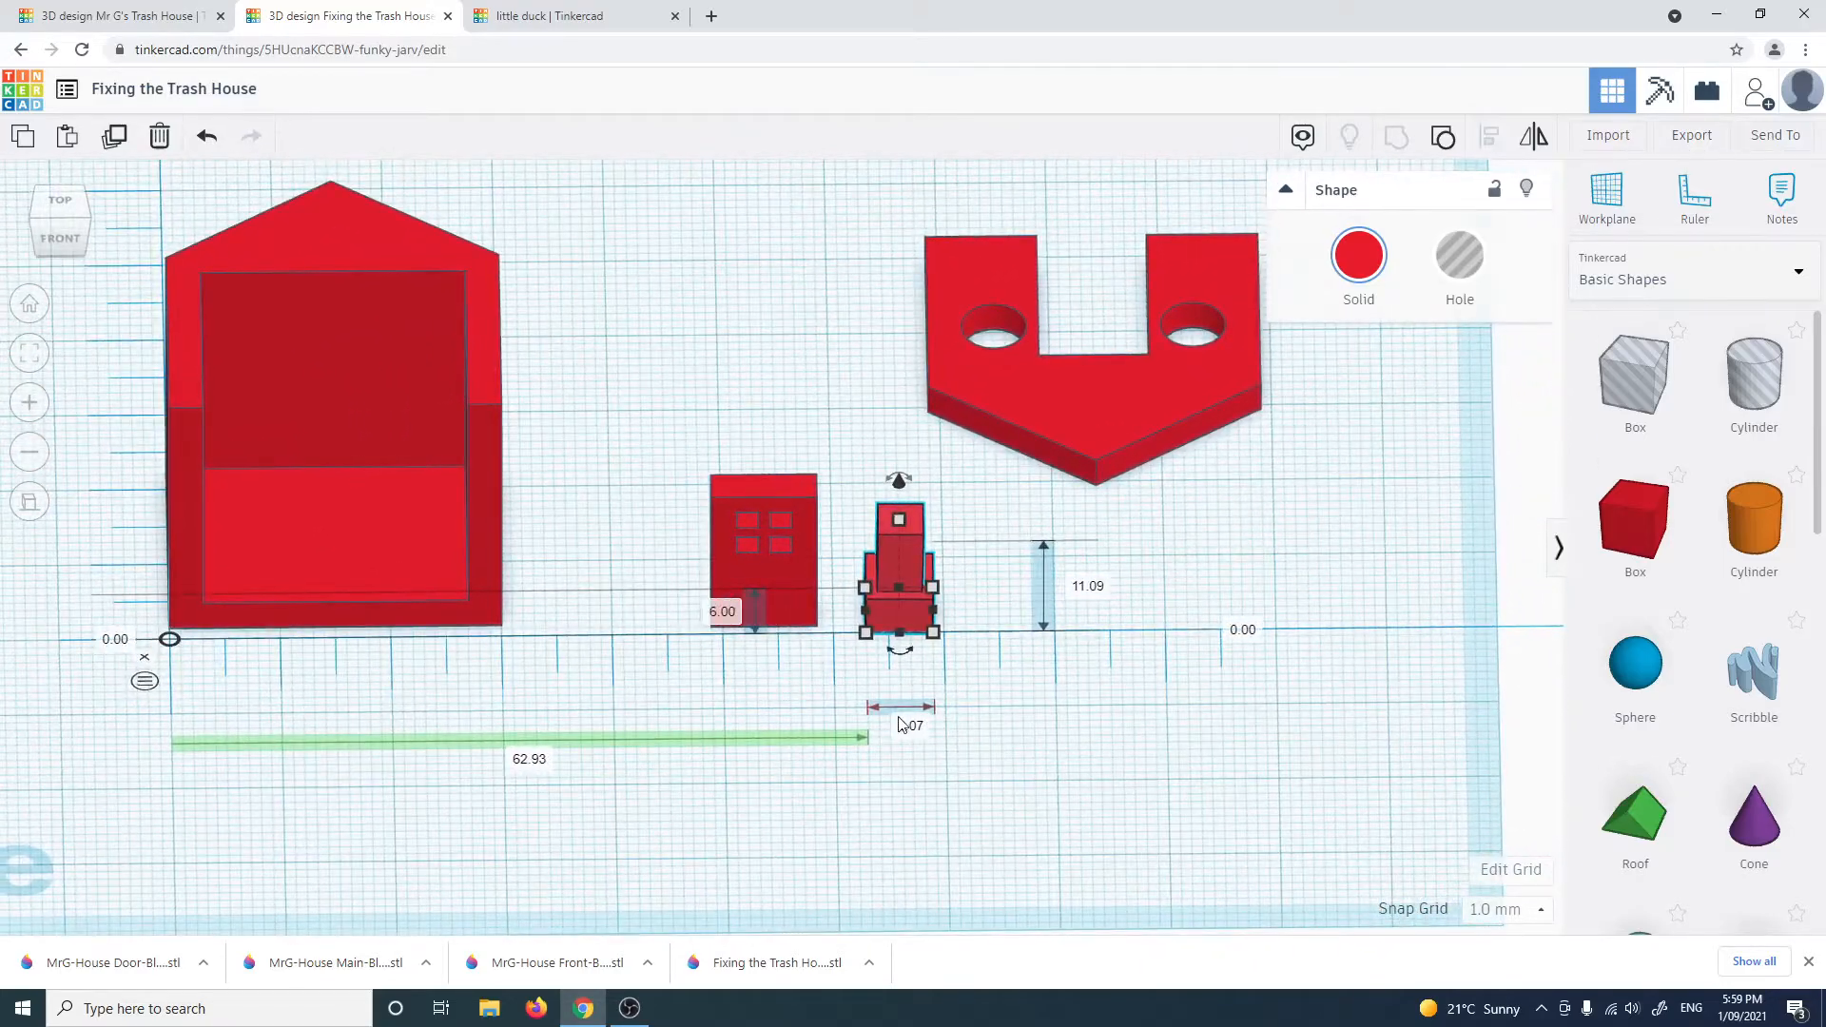
Set both the width and the depth of the chimney to 5.9 mm
left_click(912, 734)
scroll(917, 733, "down", 2)
scroll(898, 726, "up", 4)
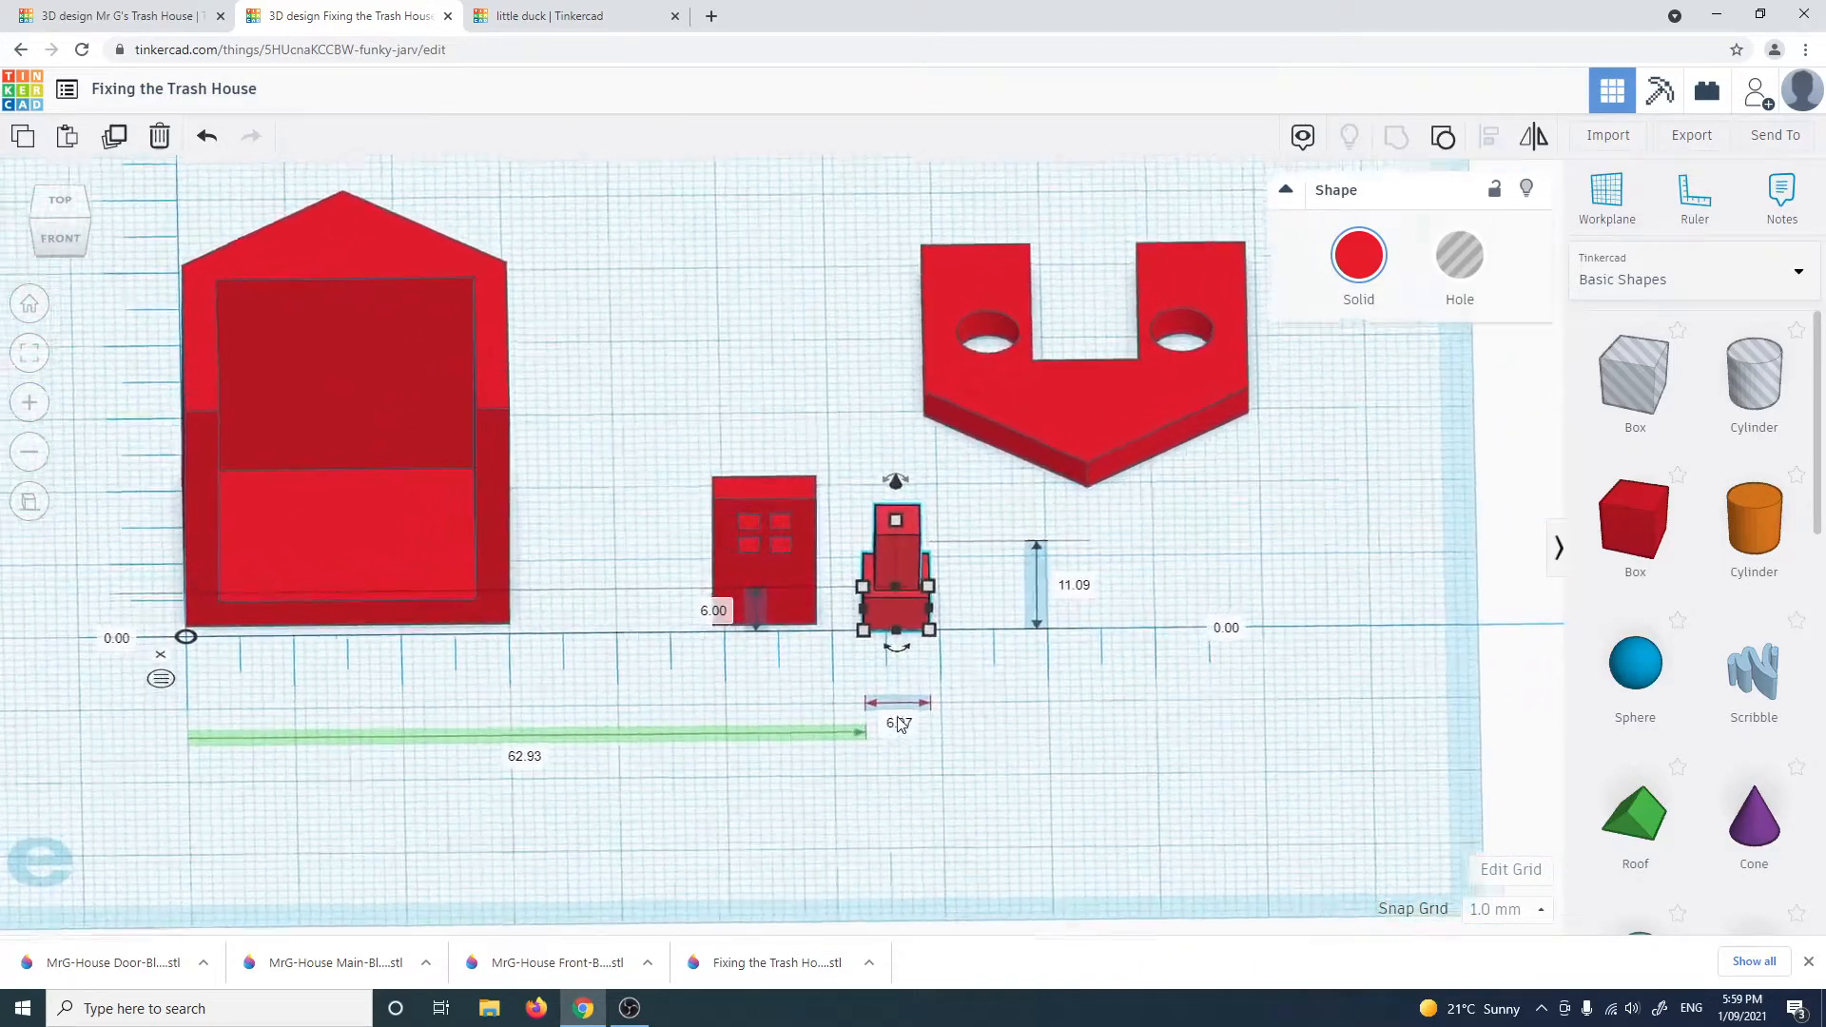
mouse_move(918, 725)
right_mouse_down()
mouse_move(893, 709)
mouse_move(932, 751)
right_mouse_up()
left_click(857, 787)
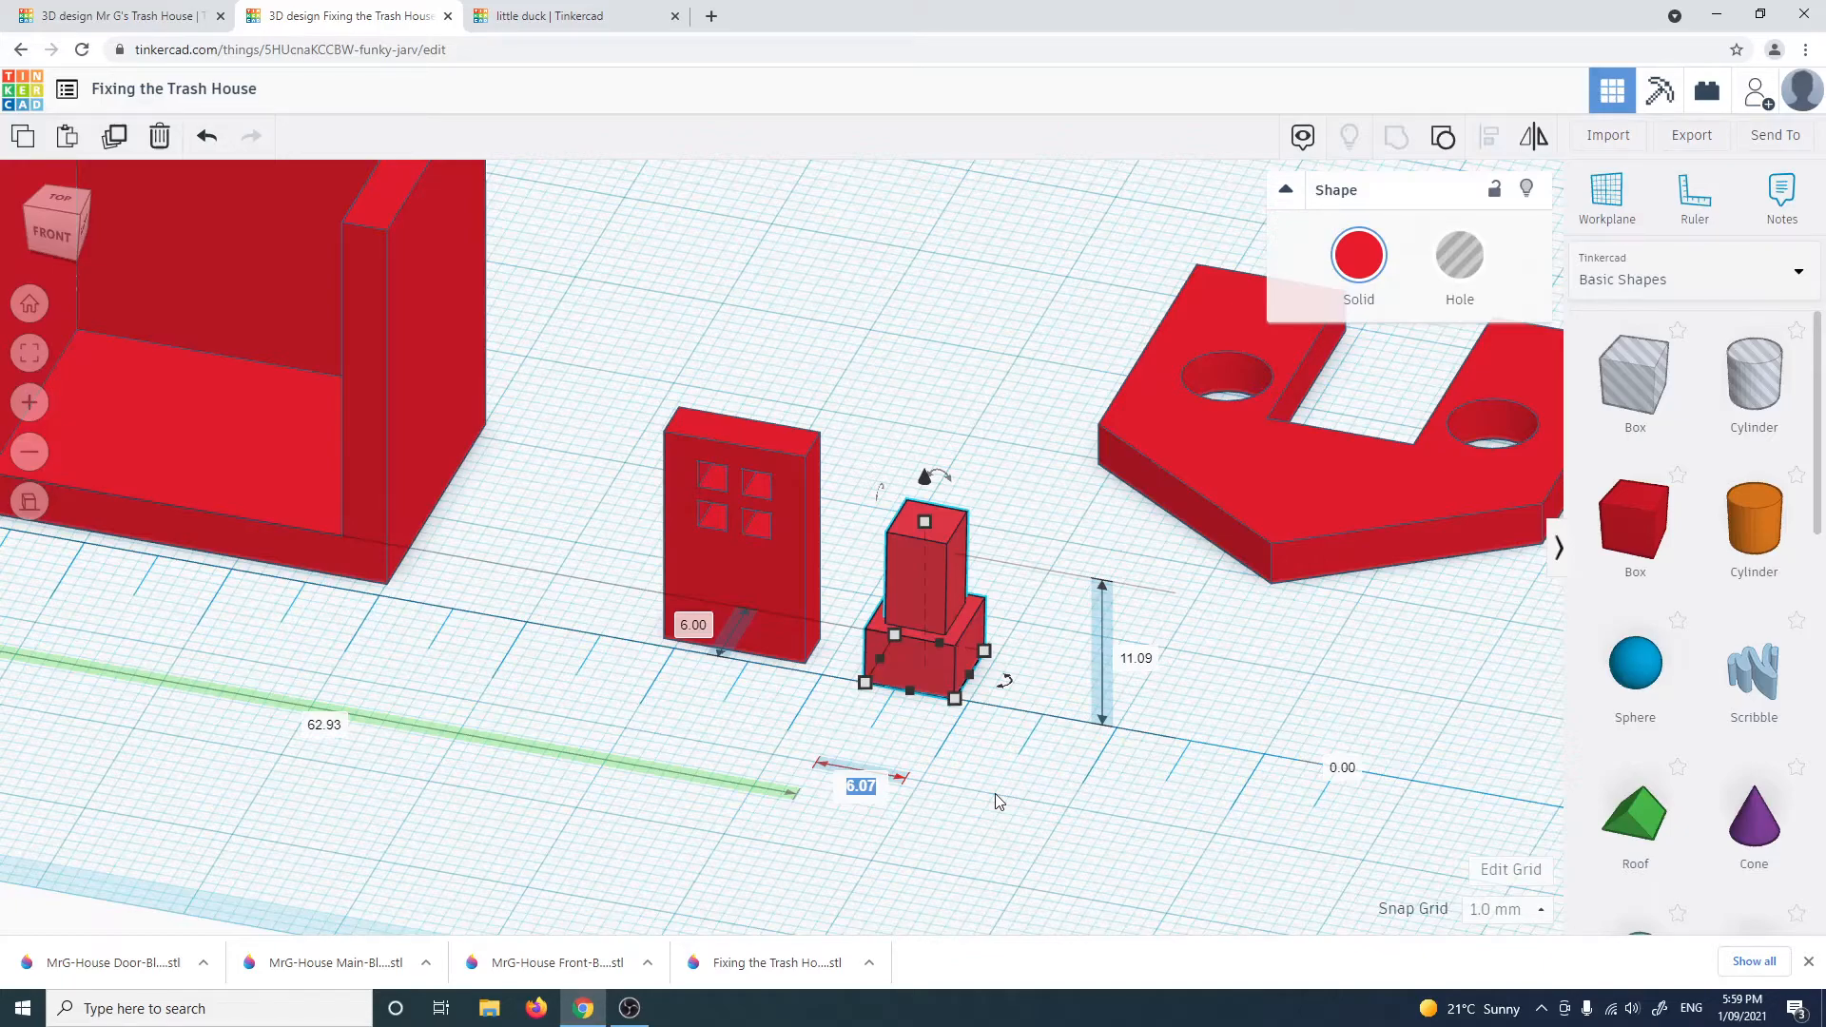
type("5.9")
key("Return")
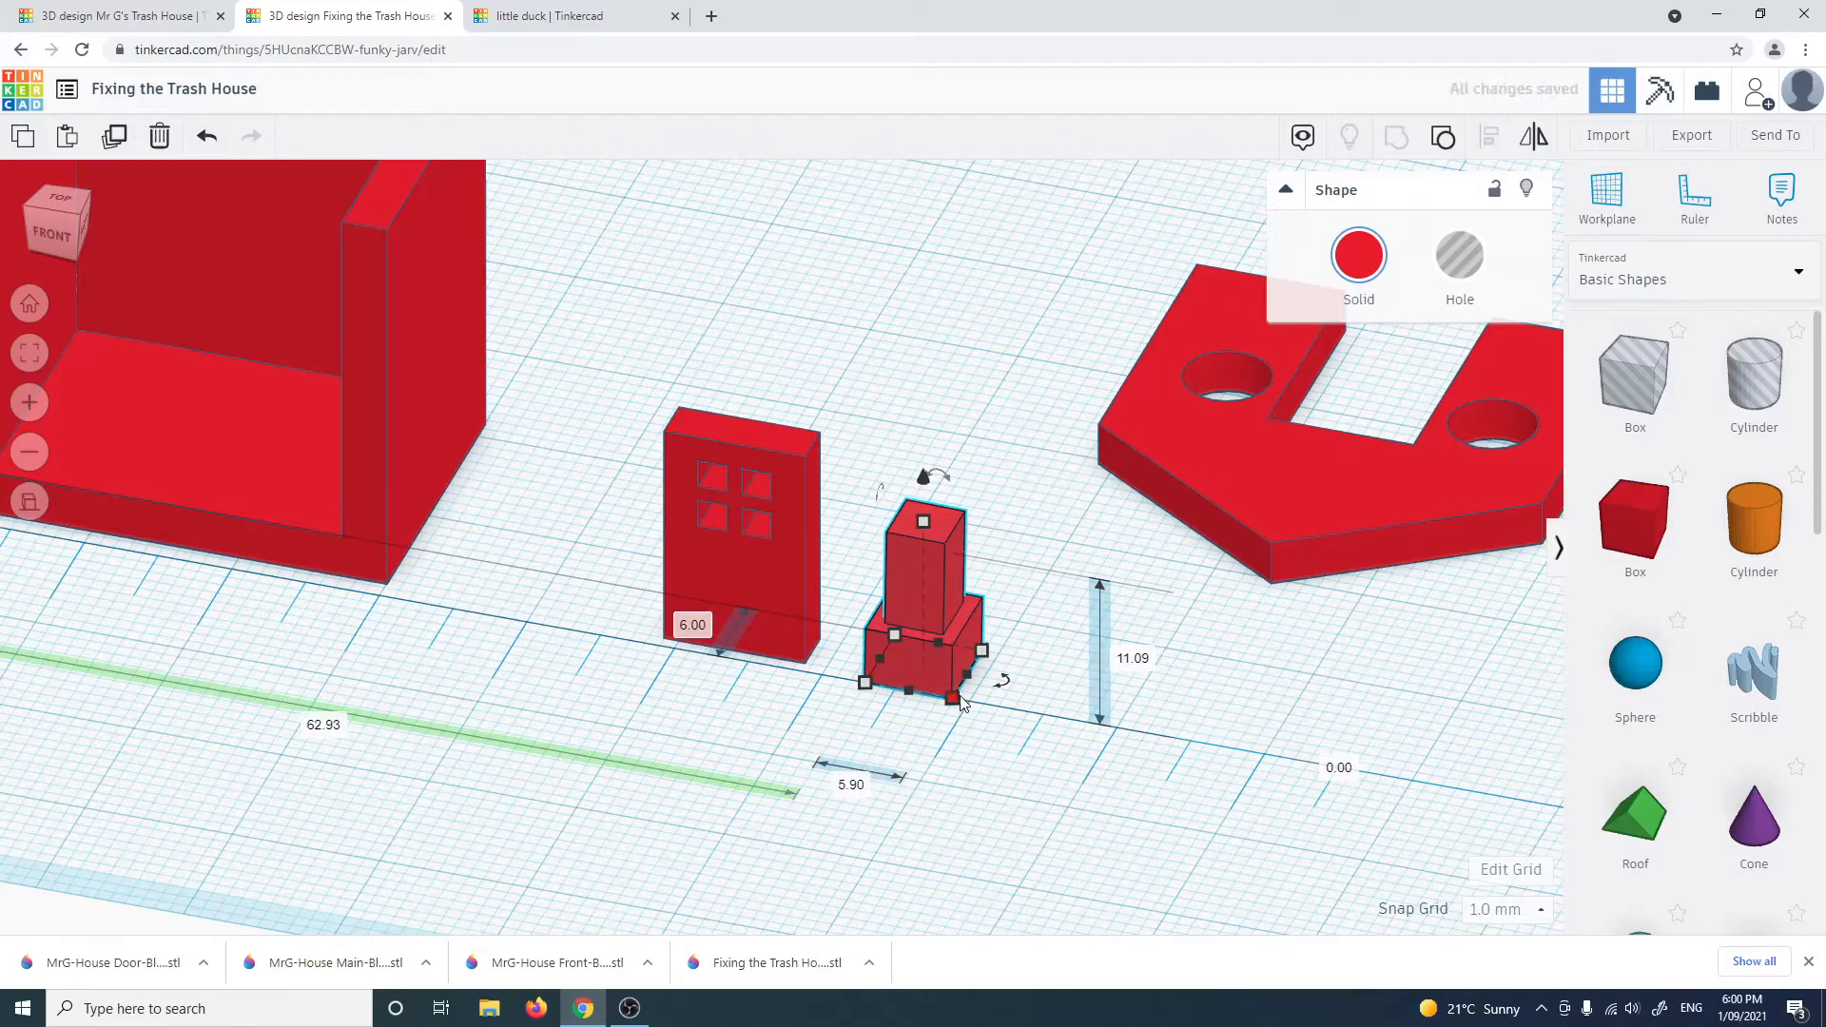
right_click_drag(1022, 724, 768, 687)
type("5.9")
key("Return")
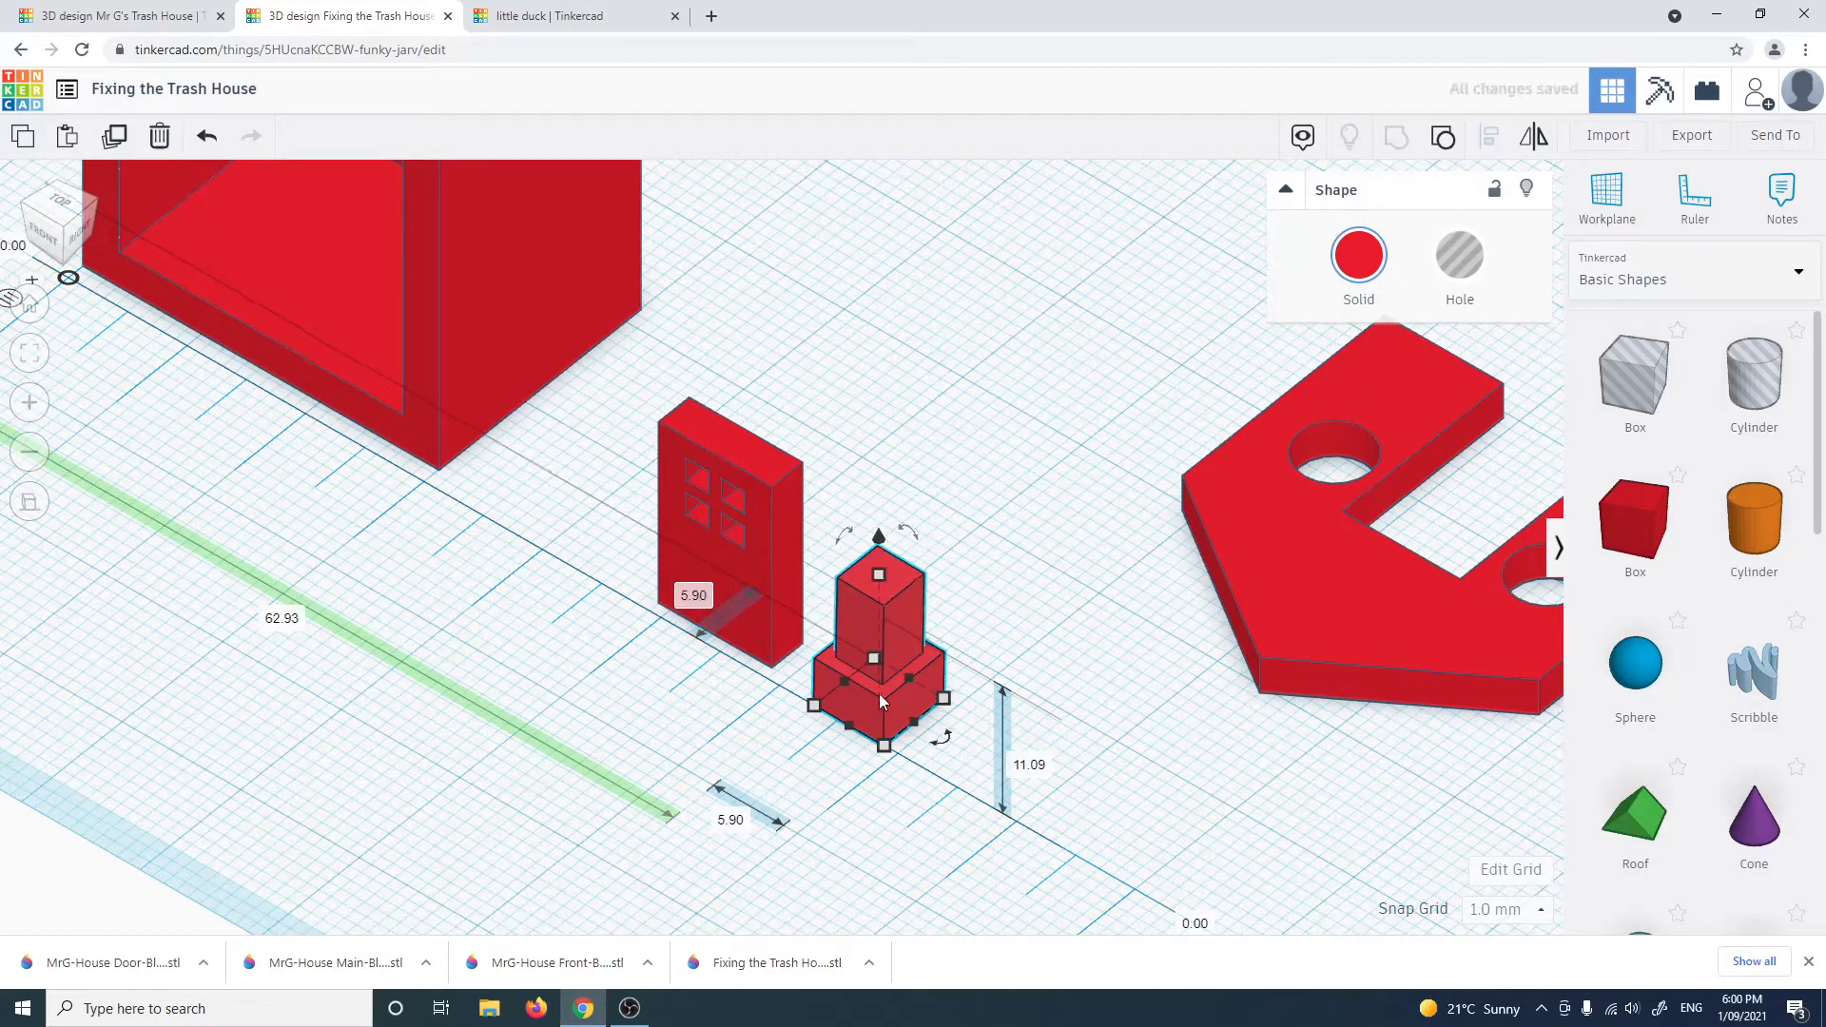
Export only the resized chimney as an STL file
left_click(826, 589)
right_click_drag(920, 759, 964, 529)
scroll(954, 535, "down", 3)
right_click_drag(103, 362, 880, 651)
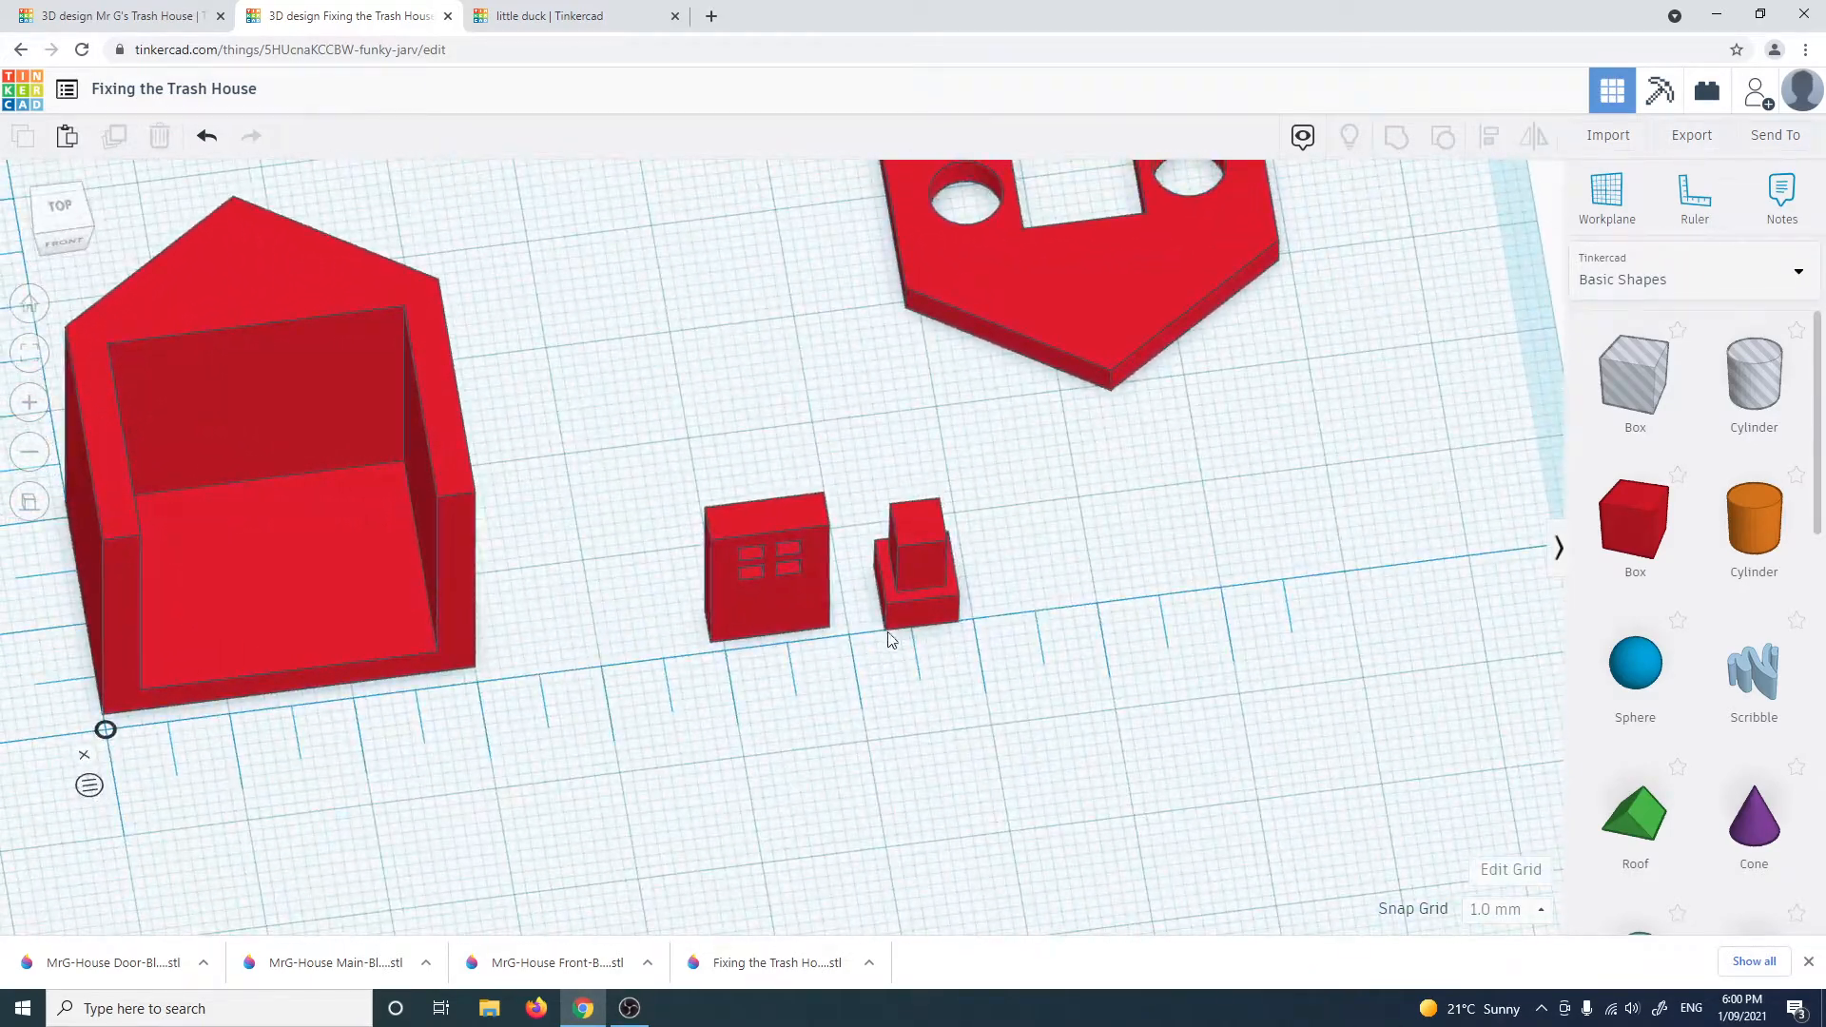
left_click(912, 551)
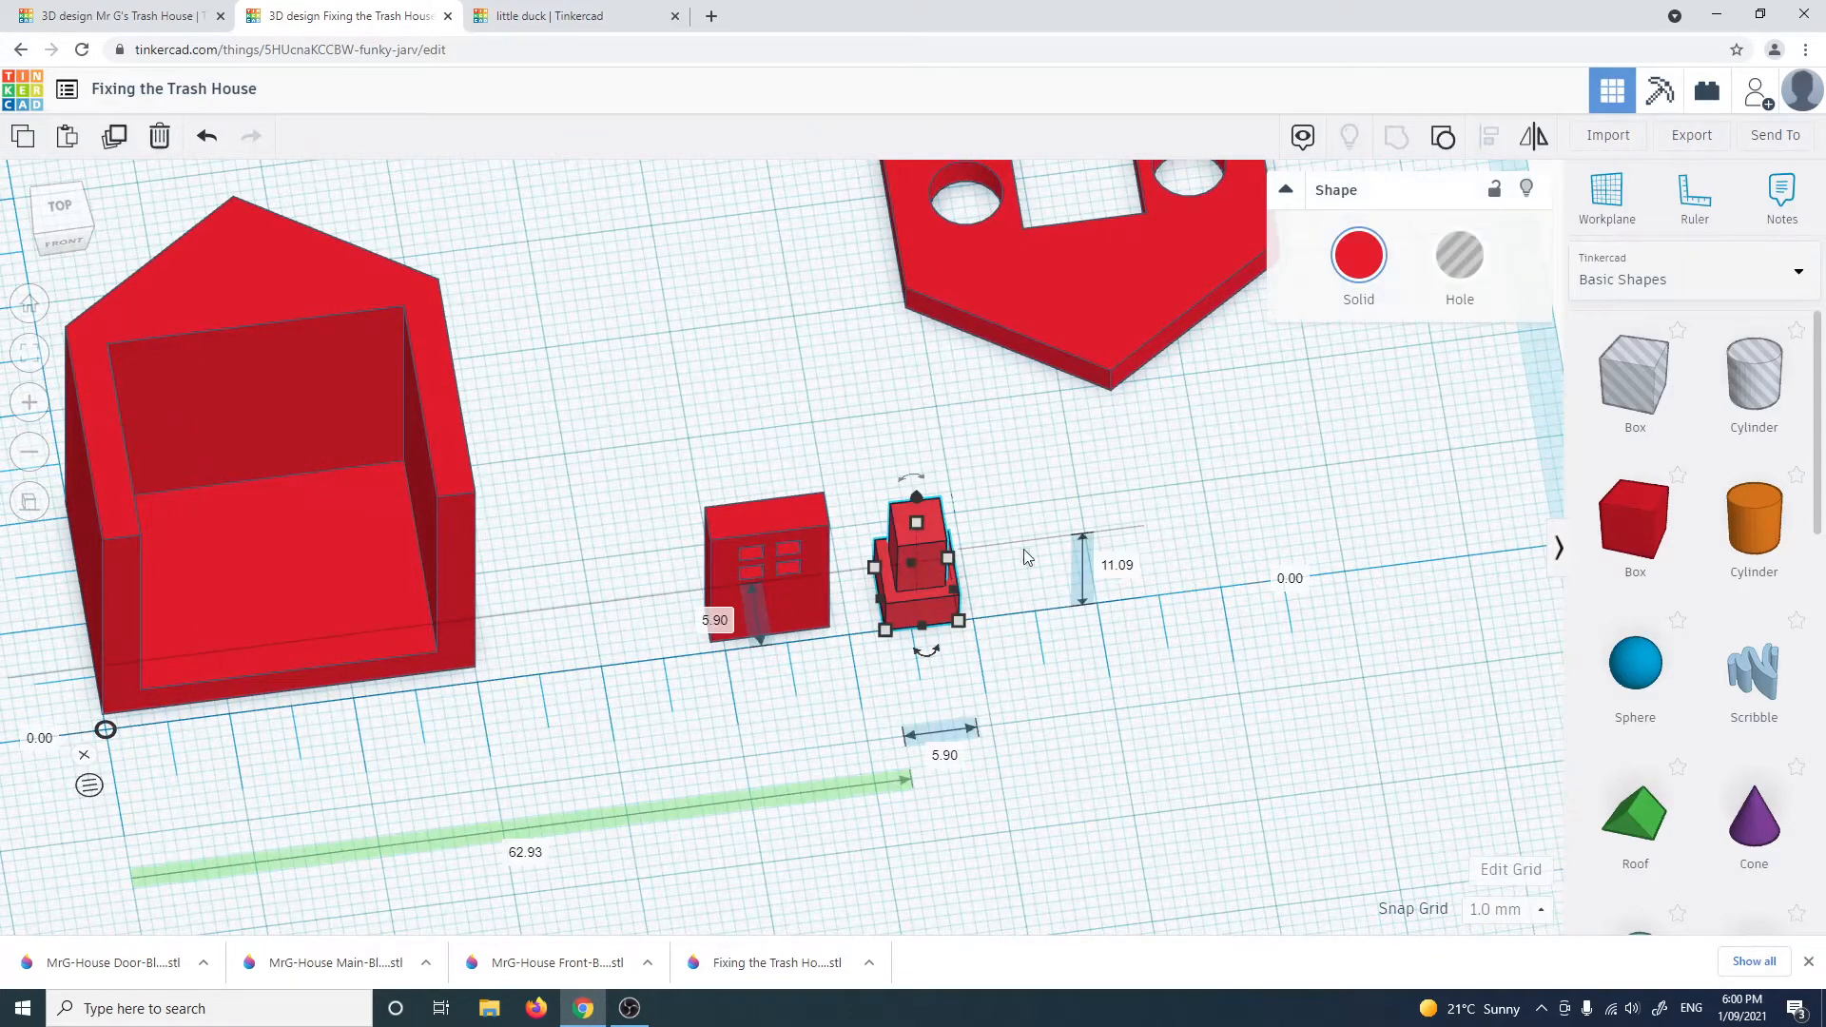
left_click(1692, 135)
left_click(1013, 476)
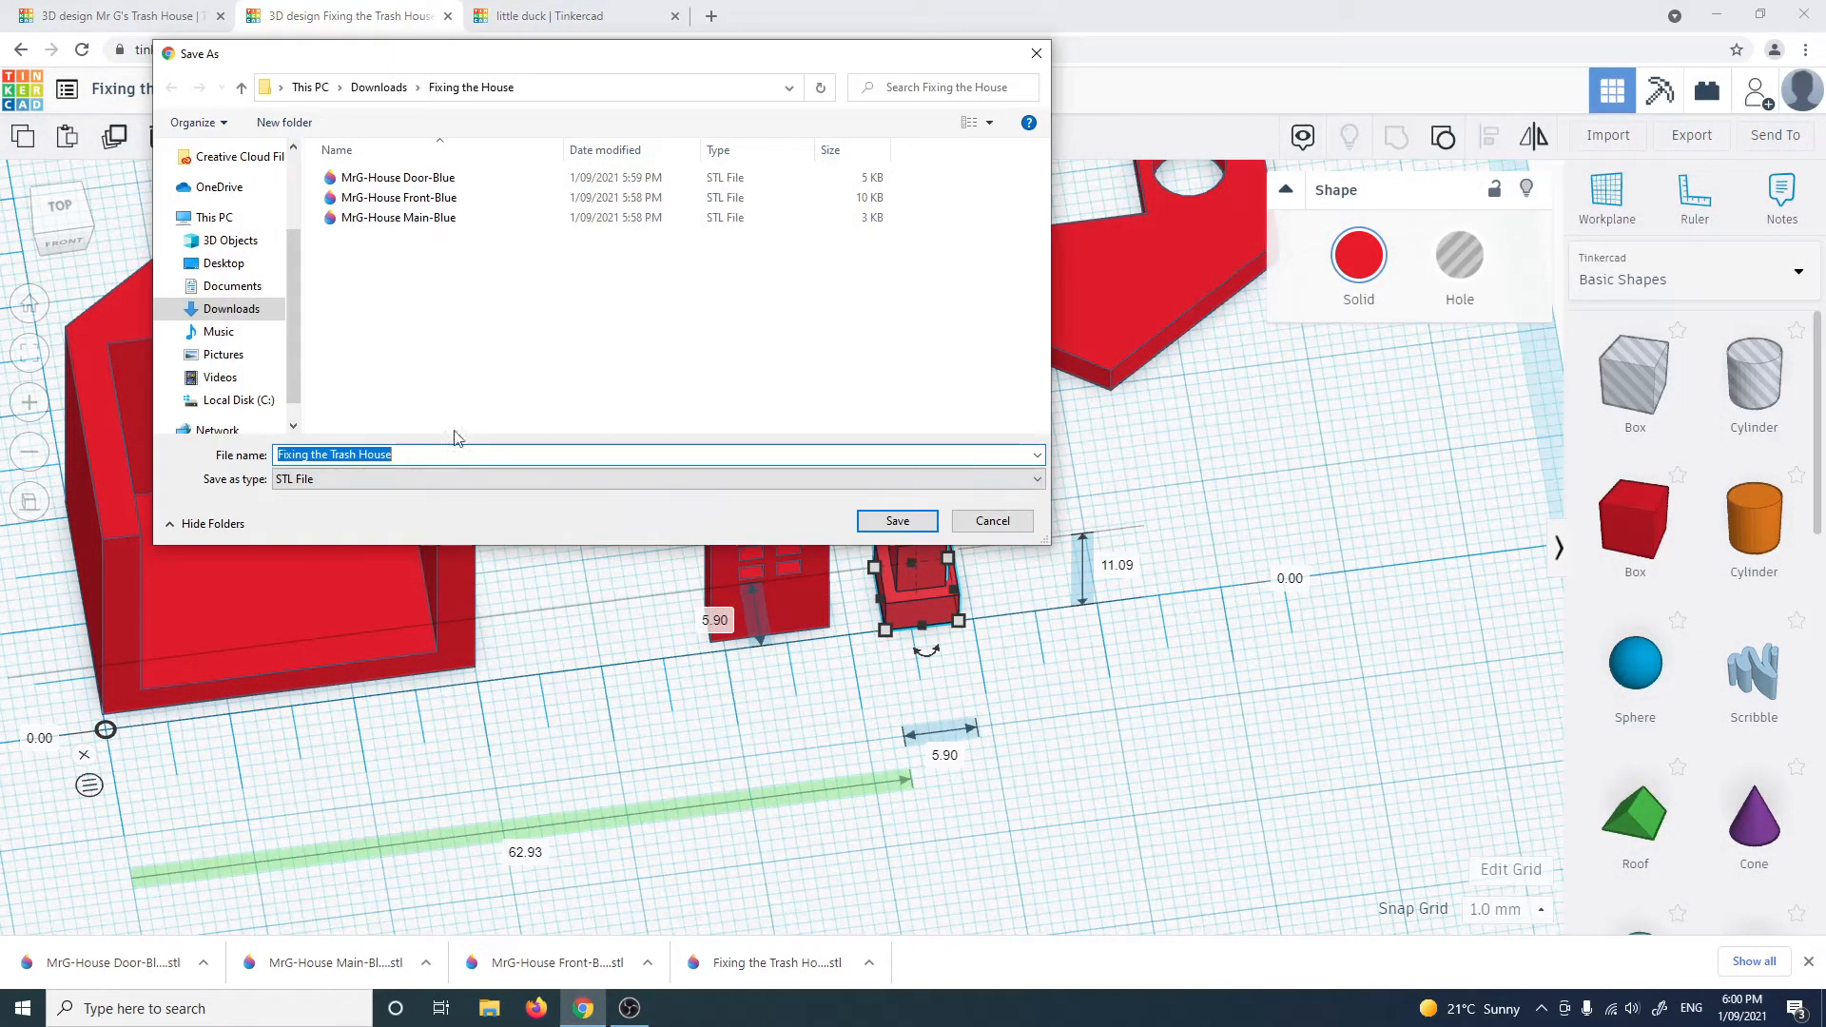
Save the chimney's STL file as "MrG-House Chimney-Blue" in the same folder as the other parts
left_click(408, 218)
left_click(425, 460)
left_click(425, 460)
key("Left")
key("Left")
key("Left")
key("Left")
key("Left")
key("BackSpace")
key("BackSpace")
key("BackSpace")
key("BackSpace")
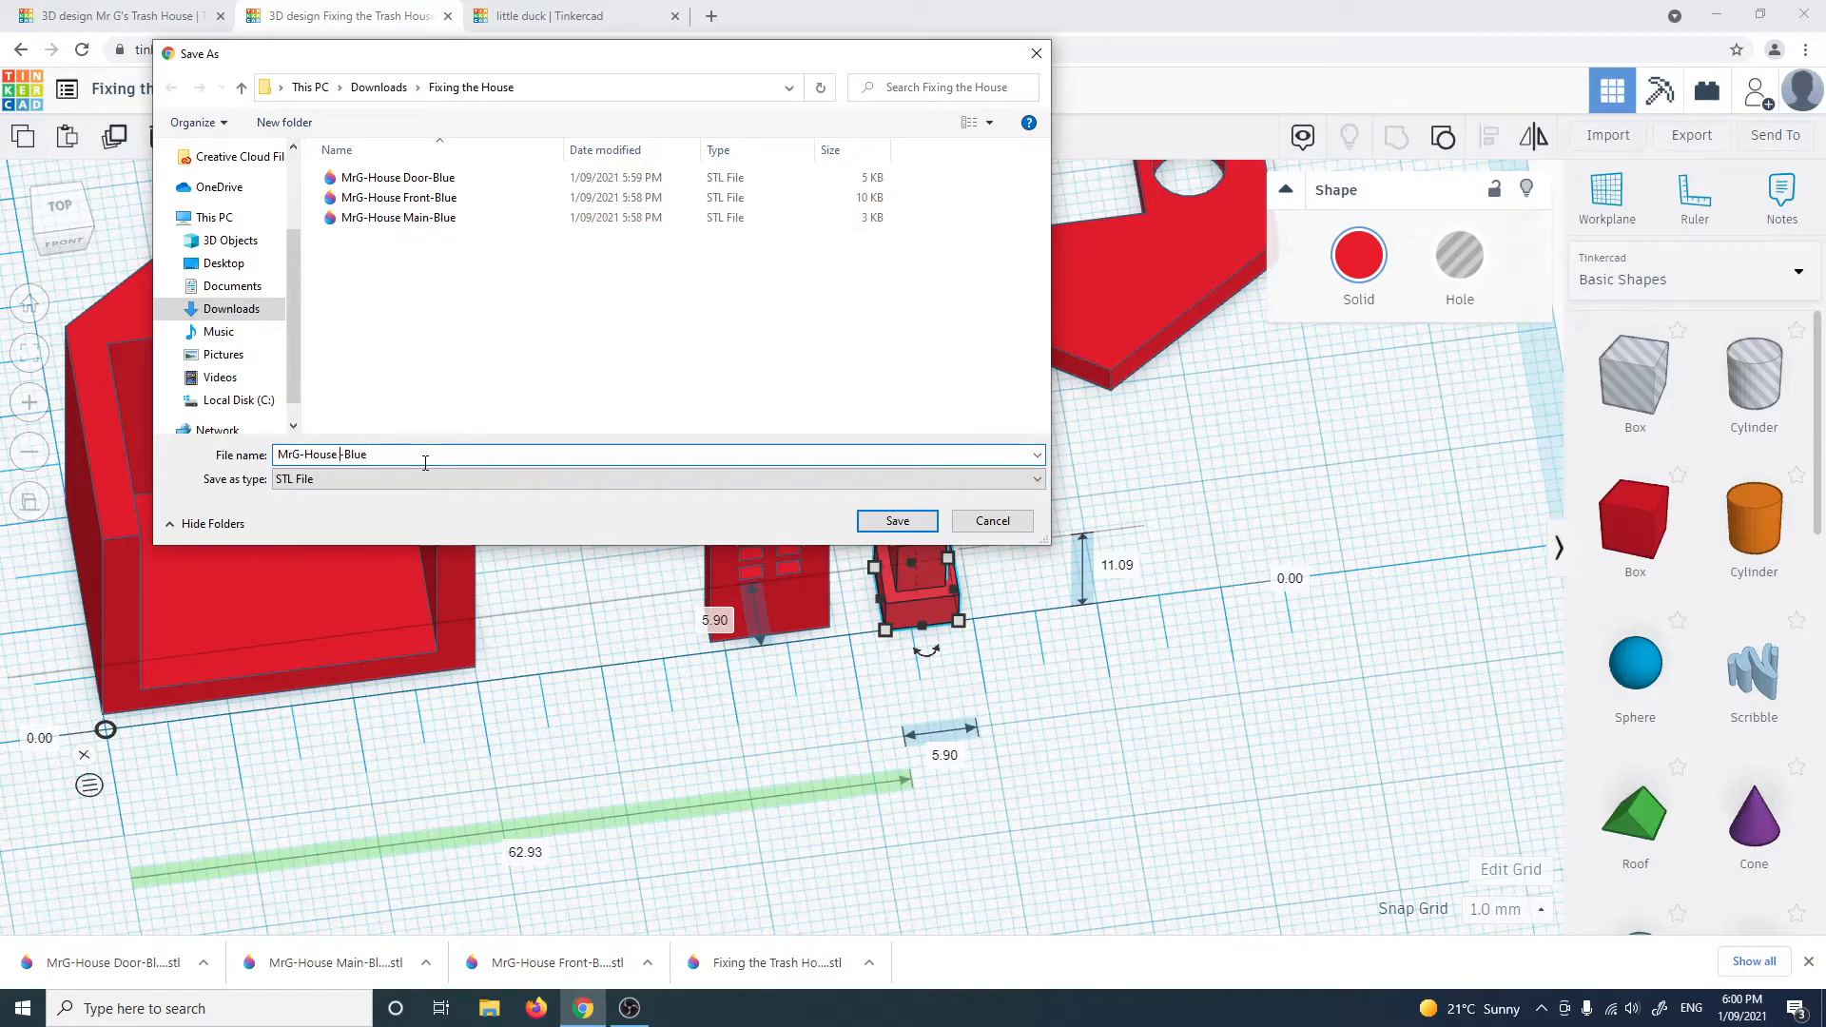
type("Chimney")
left_click(916, 518)
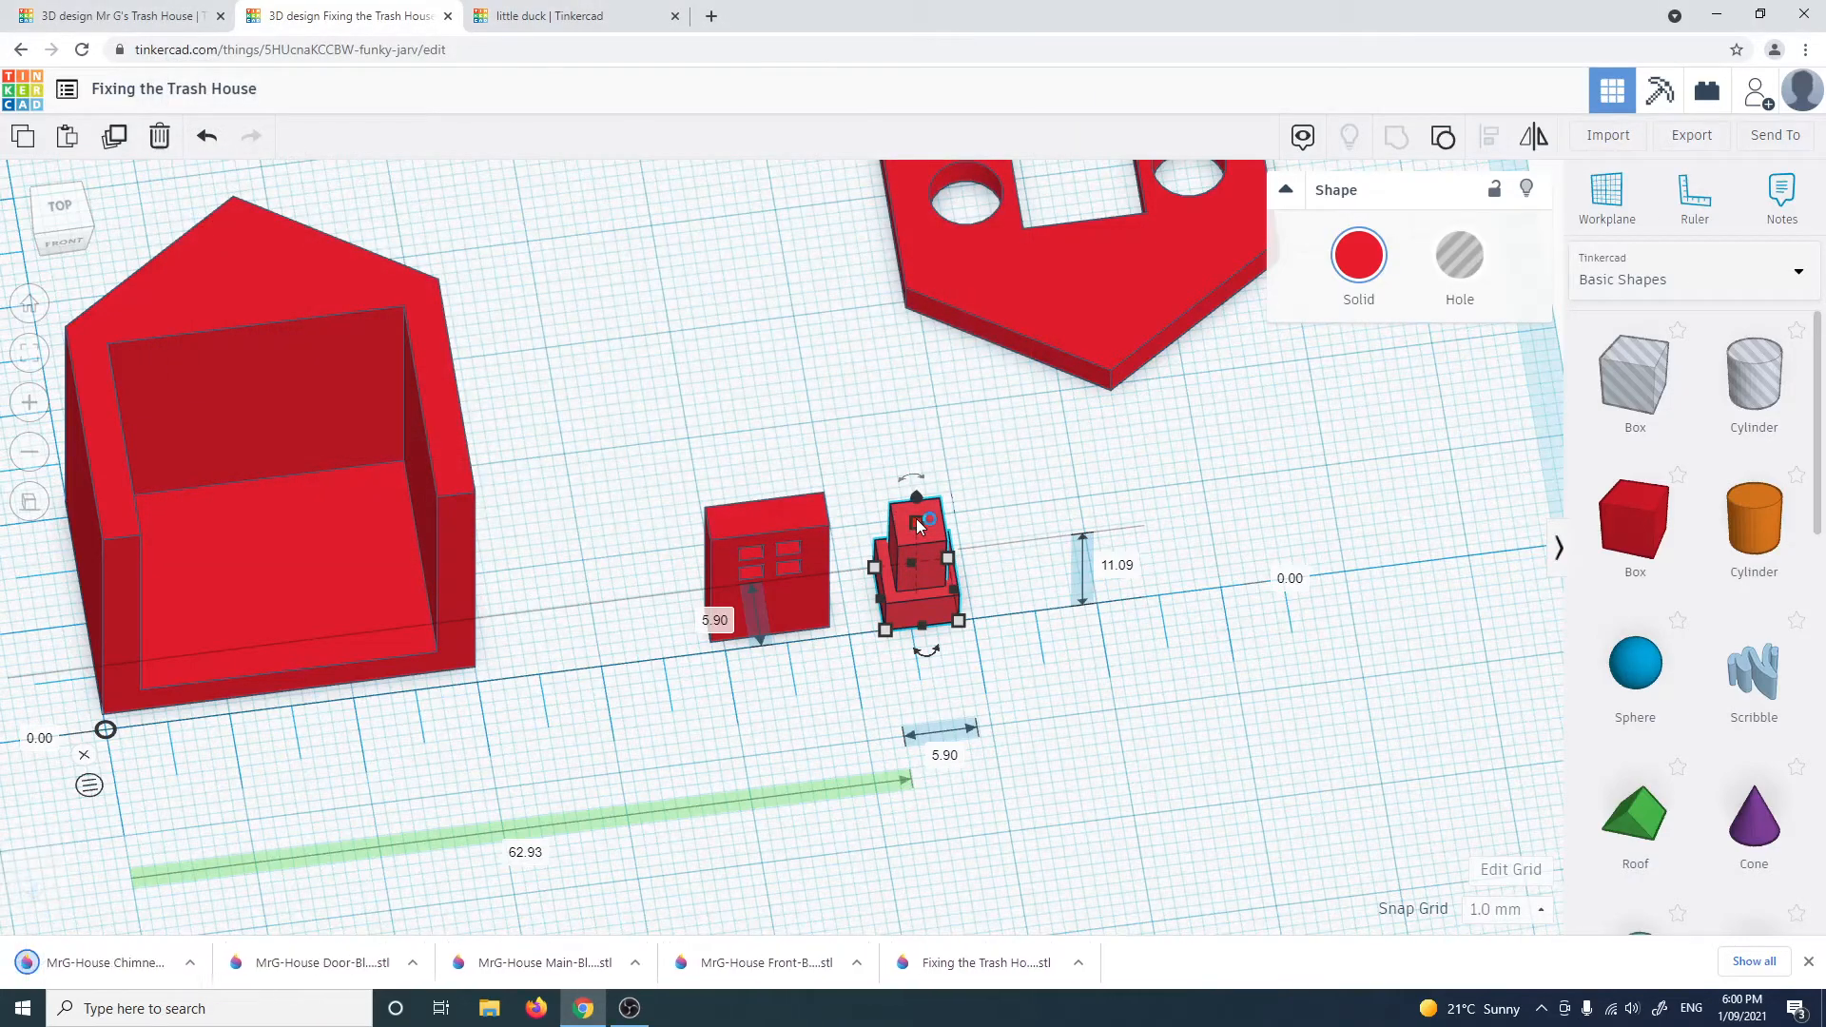
Compare the original assembled house design with the separated parts, and inspect those parts from the back and front
scroll(578, 627, "down", 2)
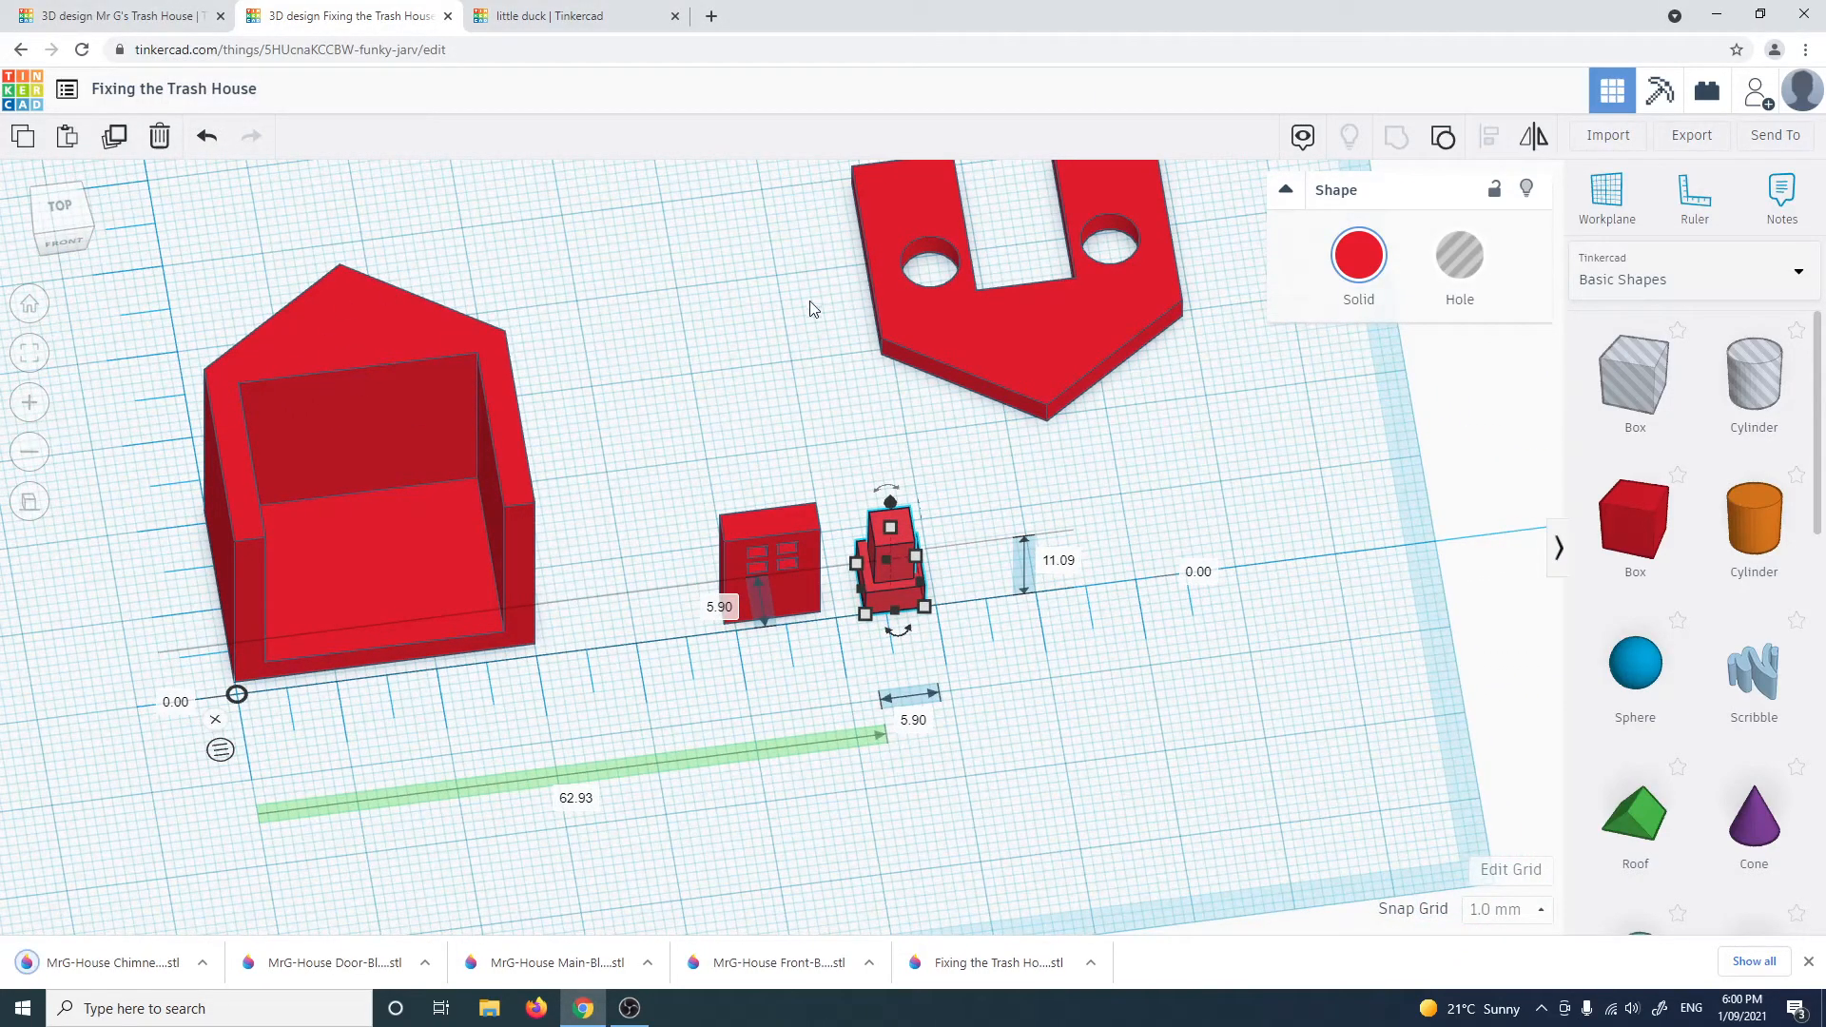
left_click(133, 16)
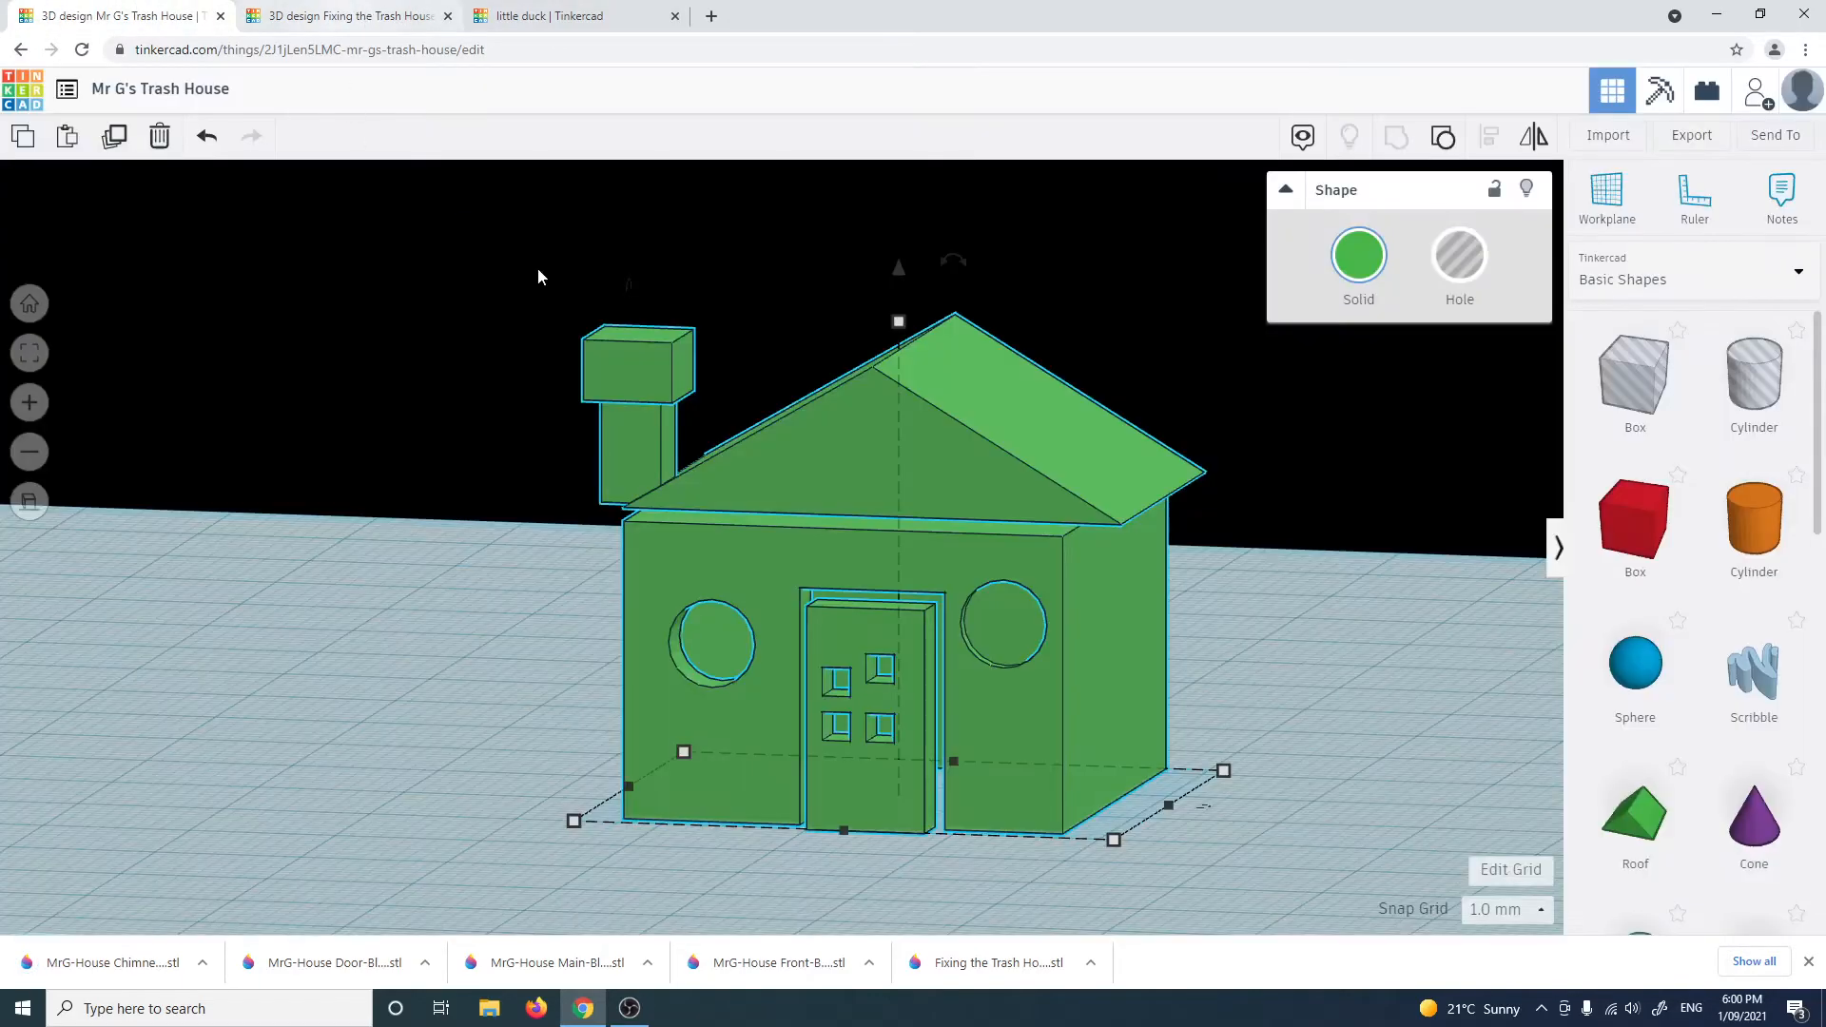
left_click(396, 16)
right_click_drag(638, 510, 518, 720)
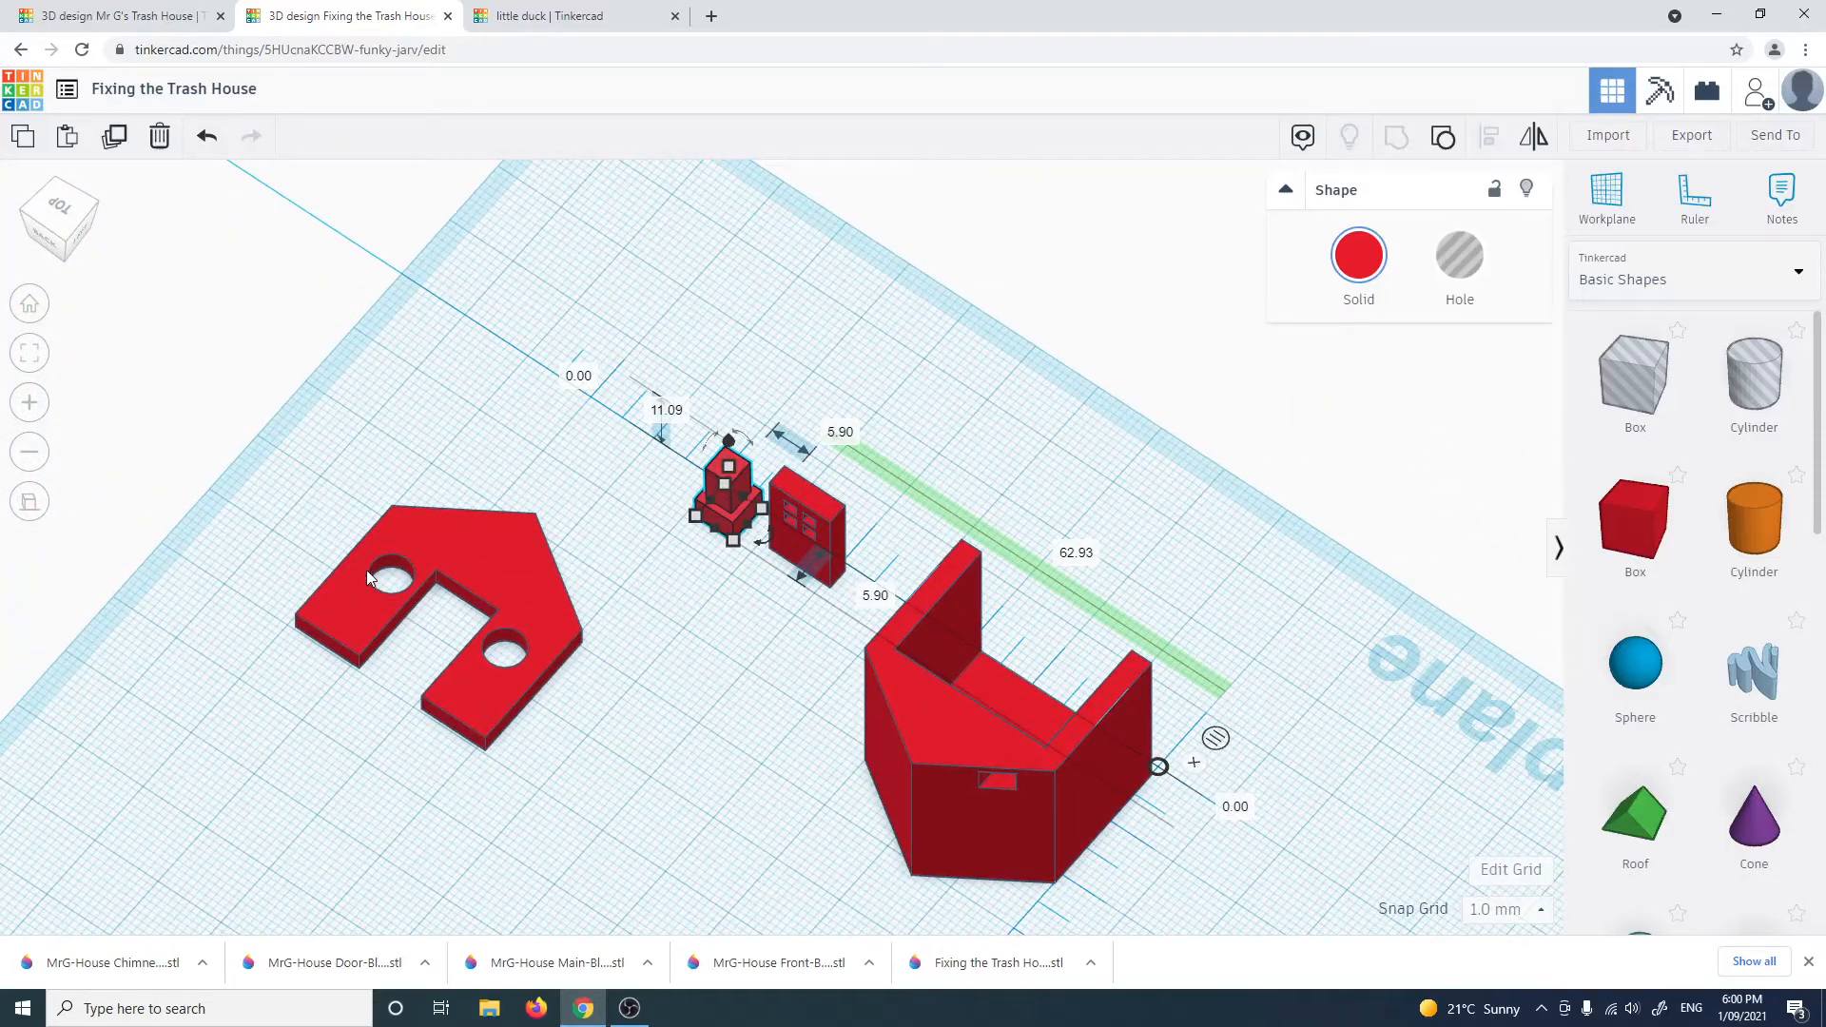
right_click_drag(402, 584, 404, 722)
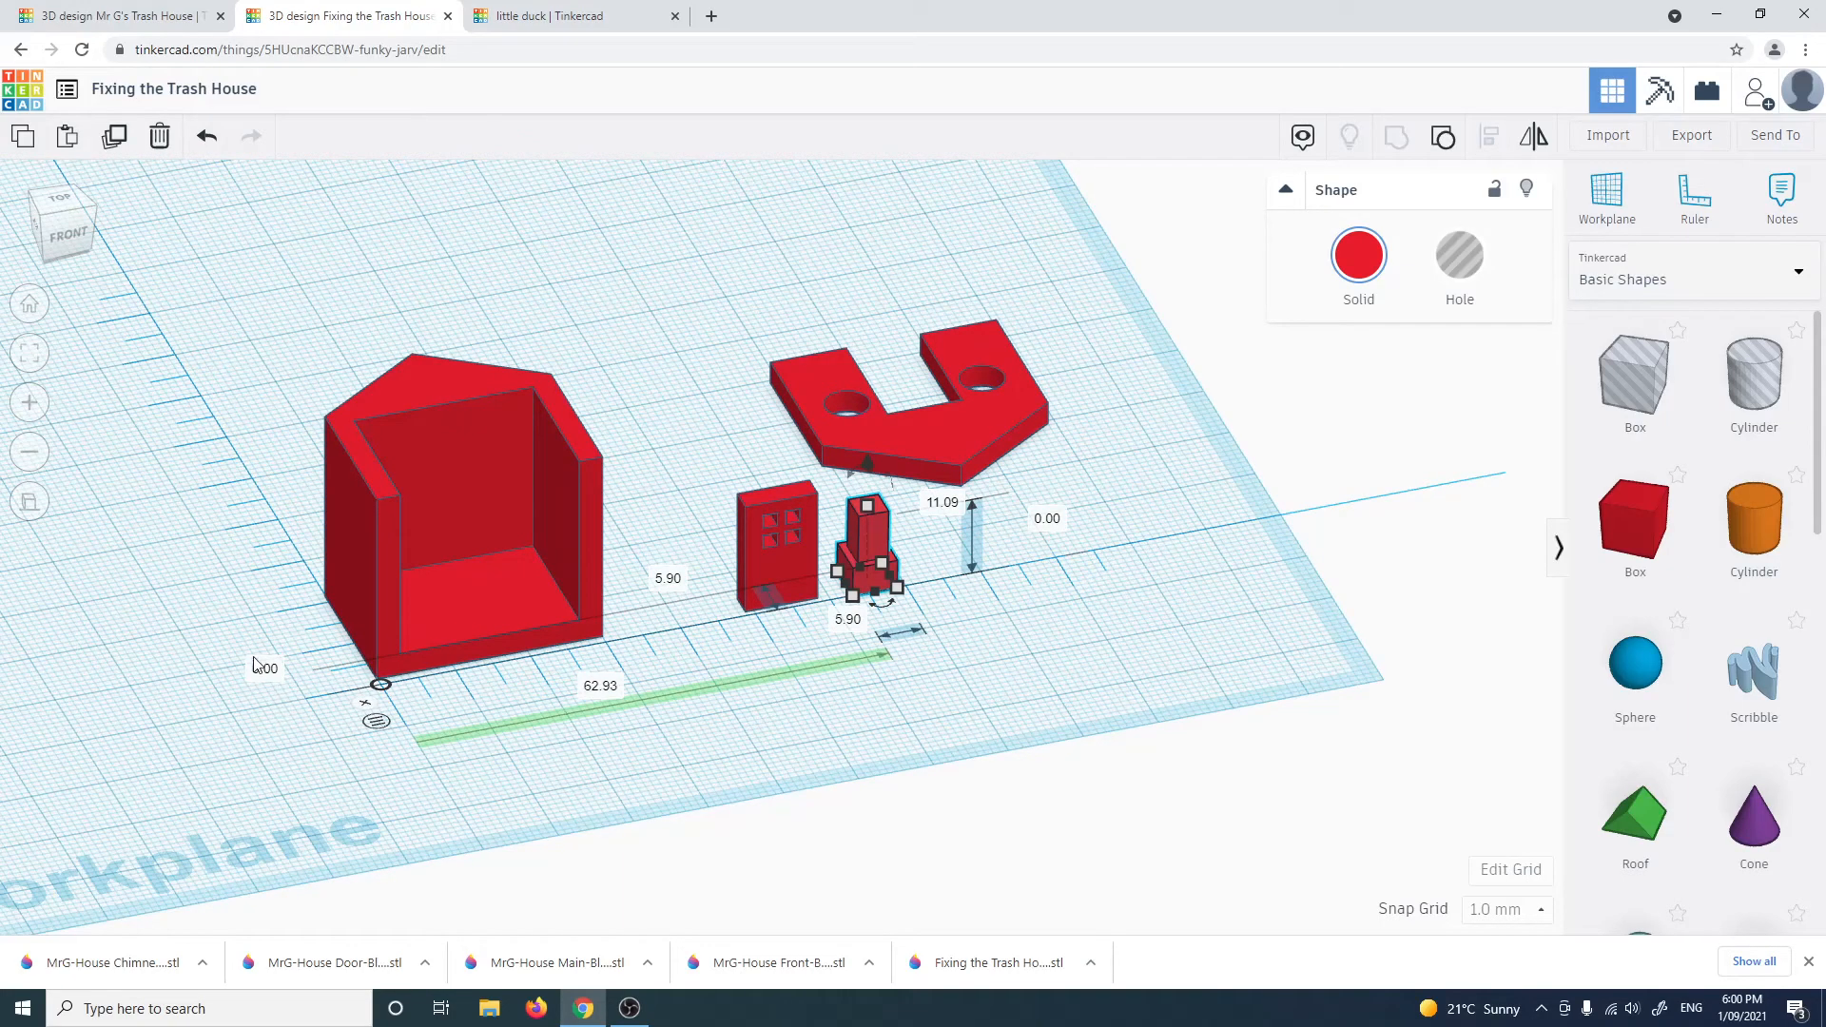
right_click_drag(530, 646, 390, 713)
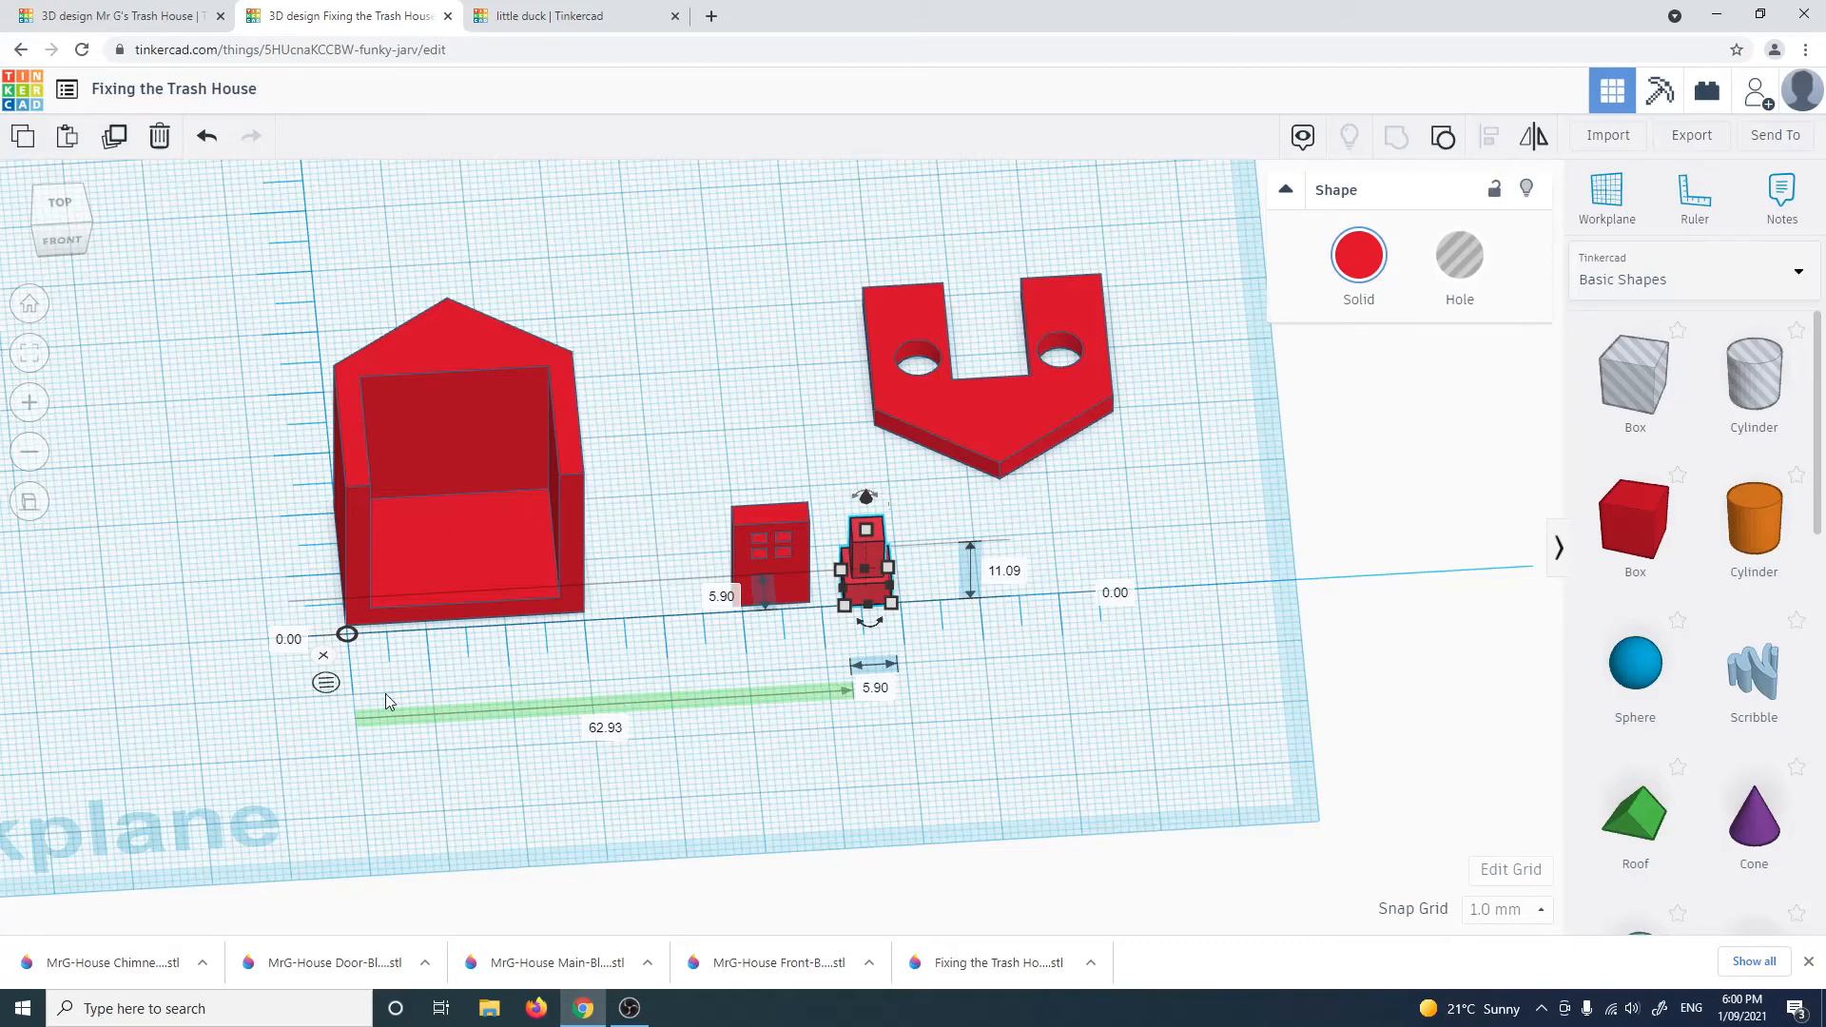
left_click(710, 777)
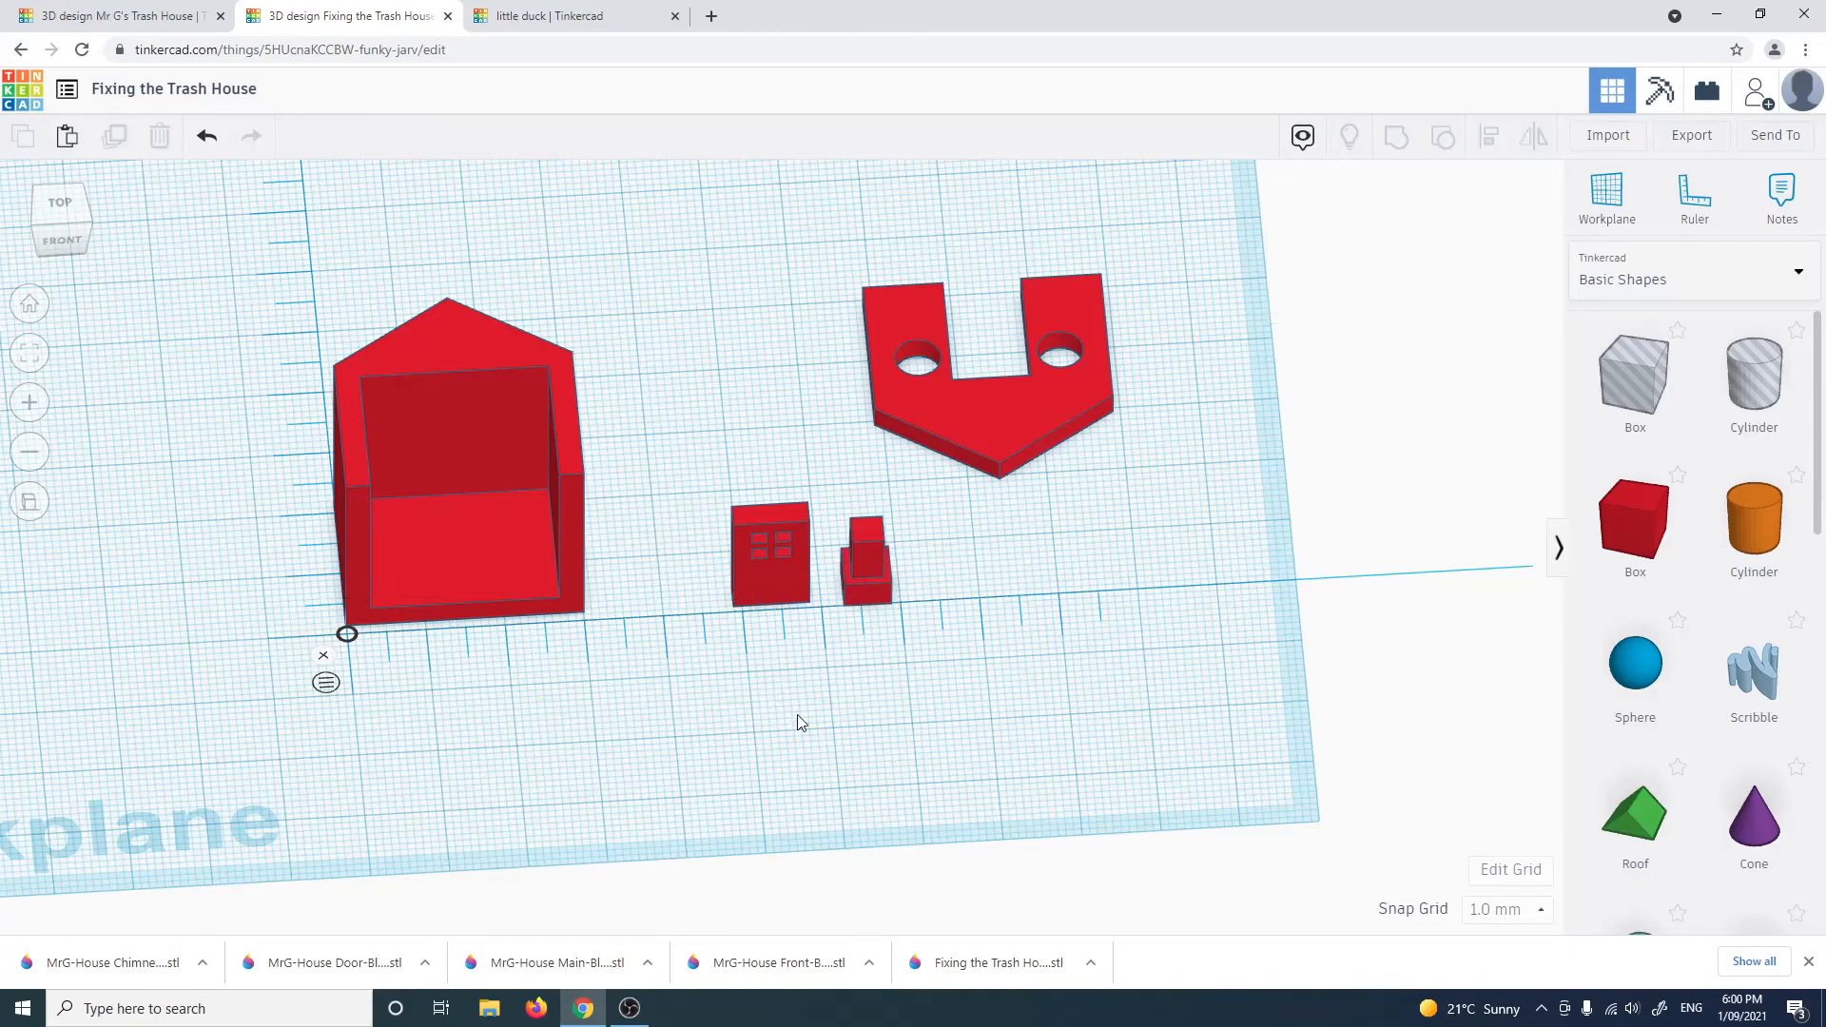